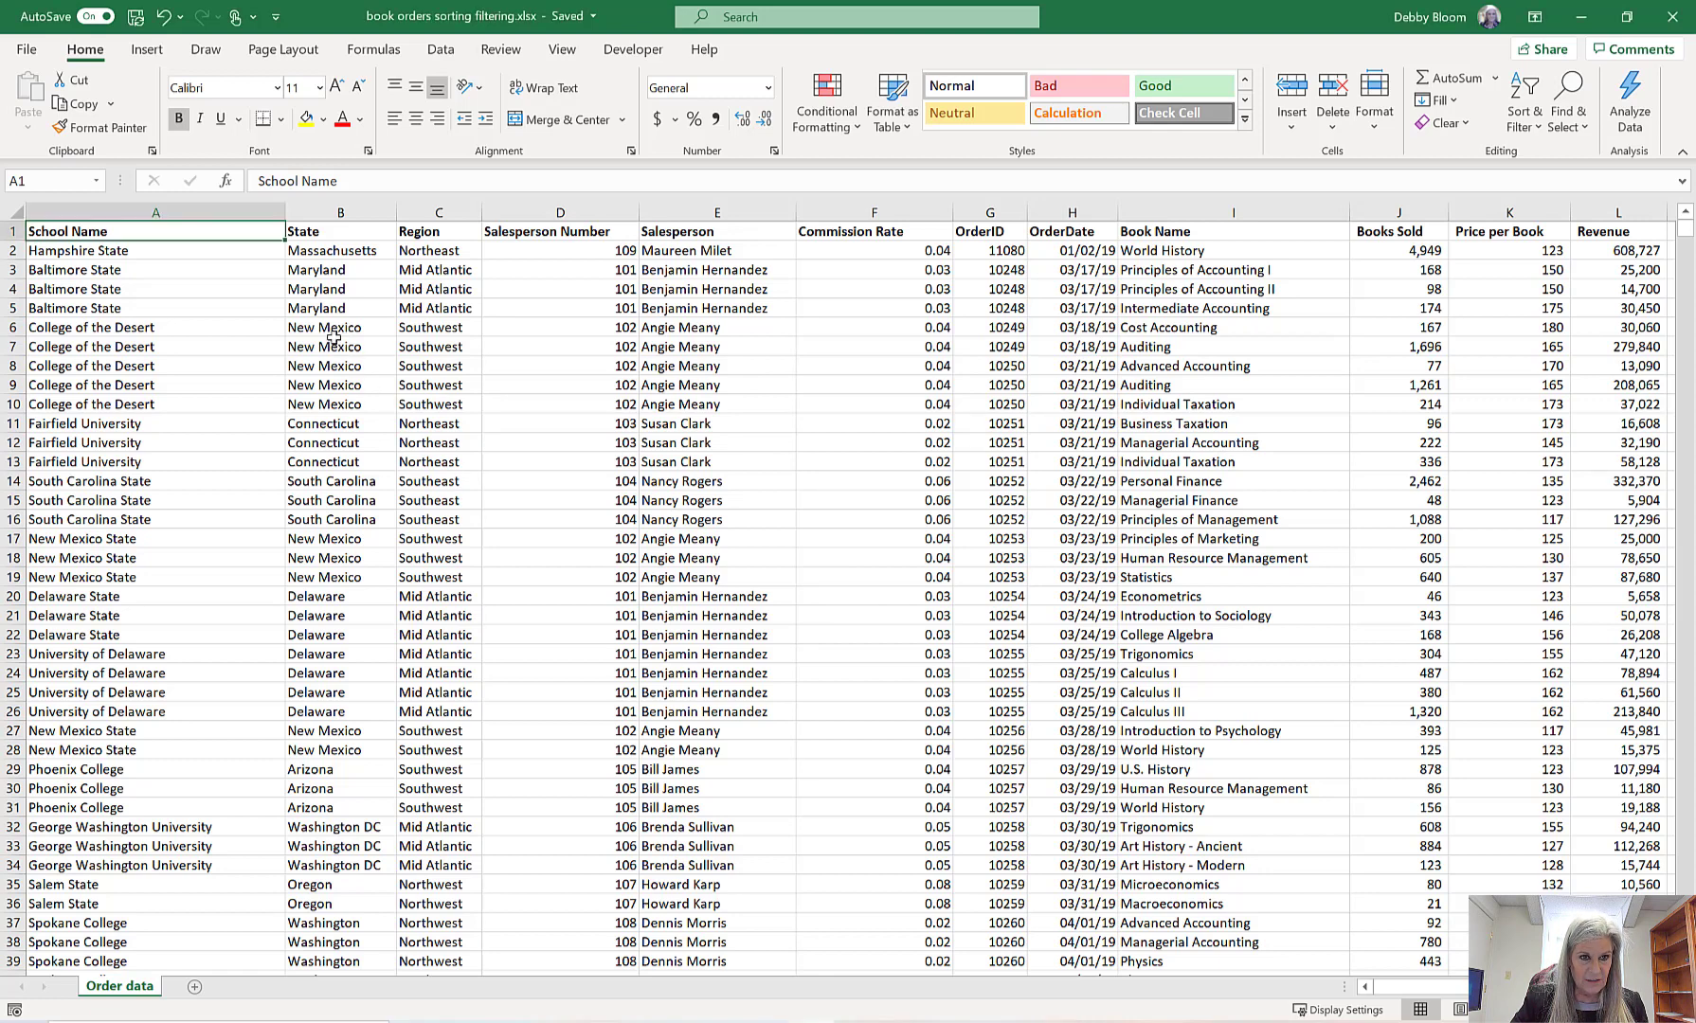
pyautogui.click(342, 384)
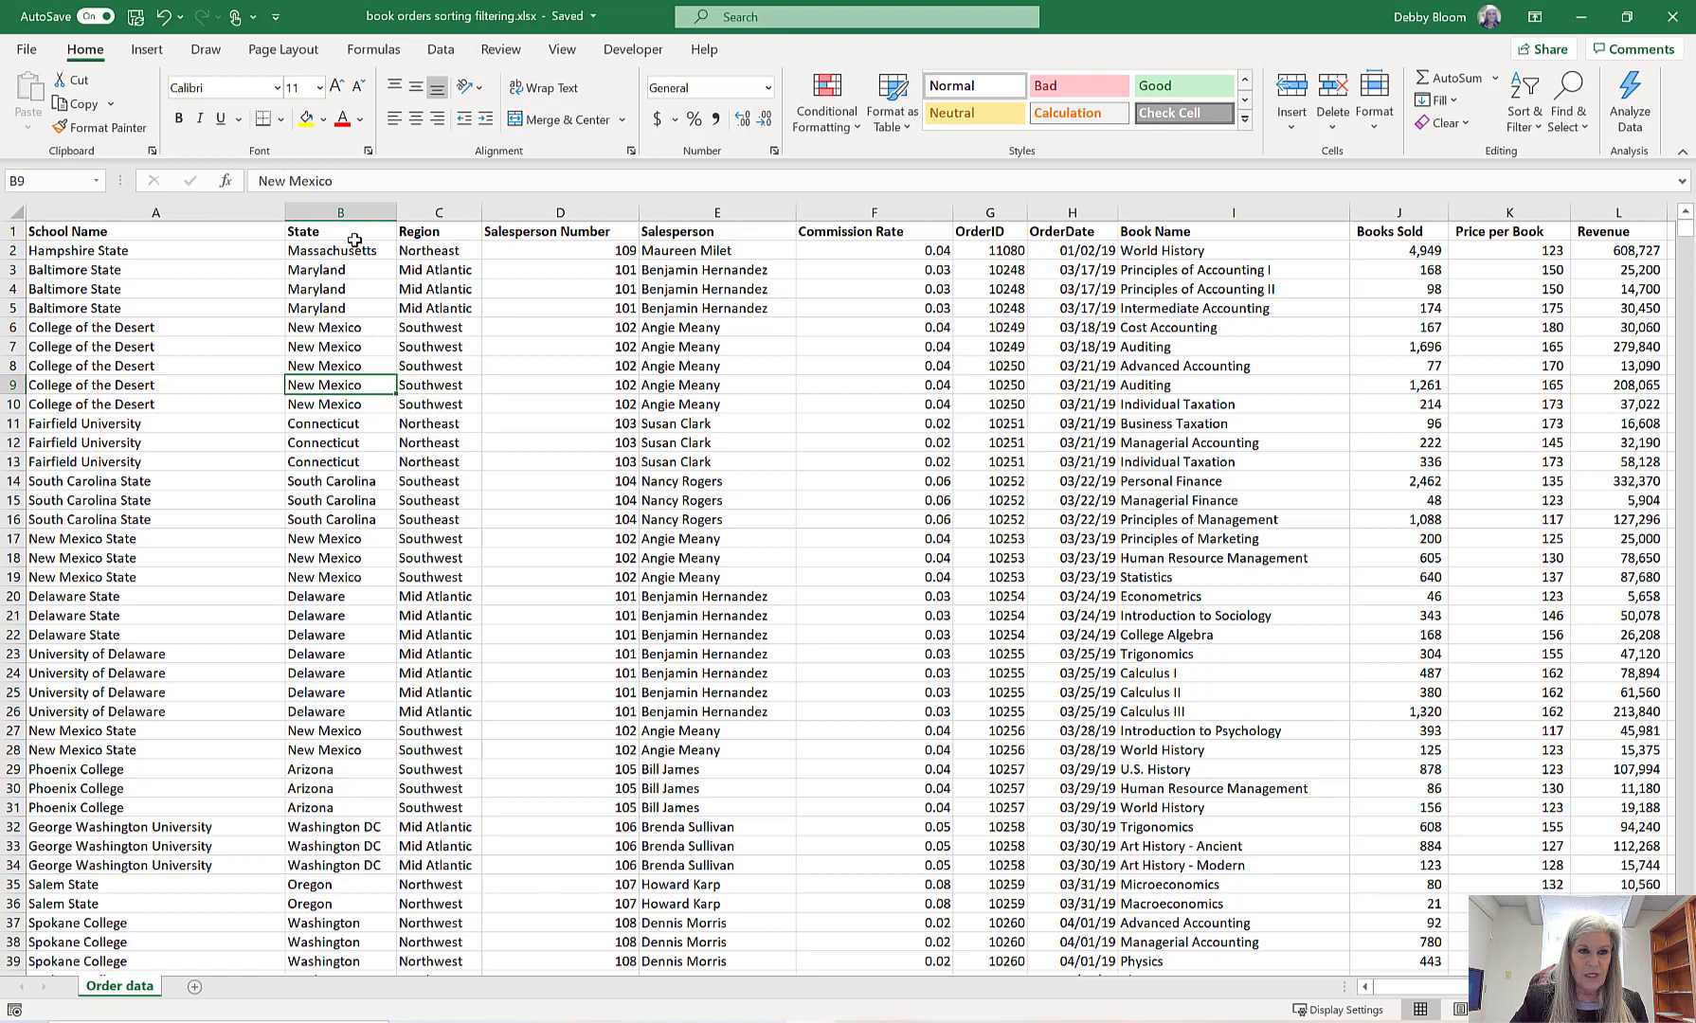
pyautogui.moveTo(353, 231); pyautogui.dragTo(408, 910)
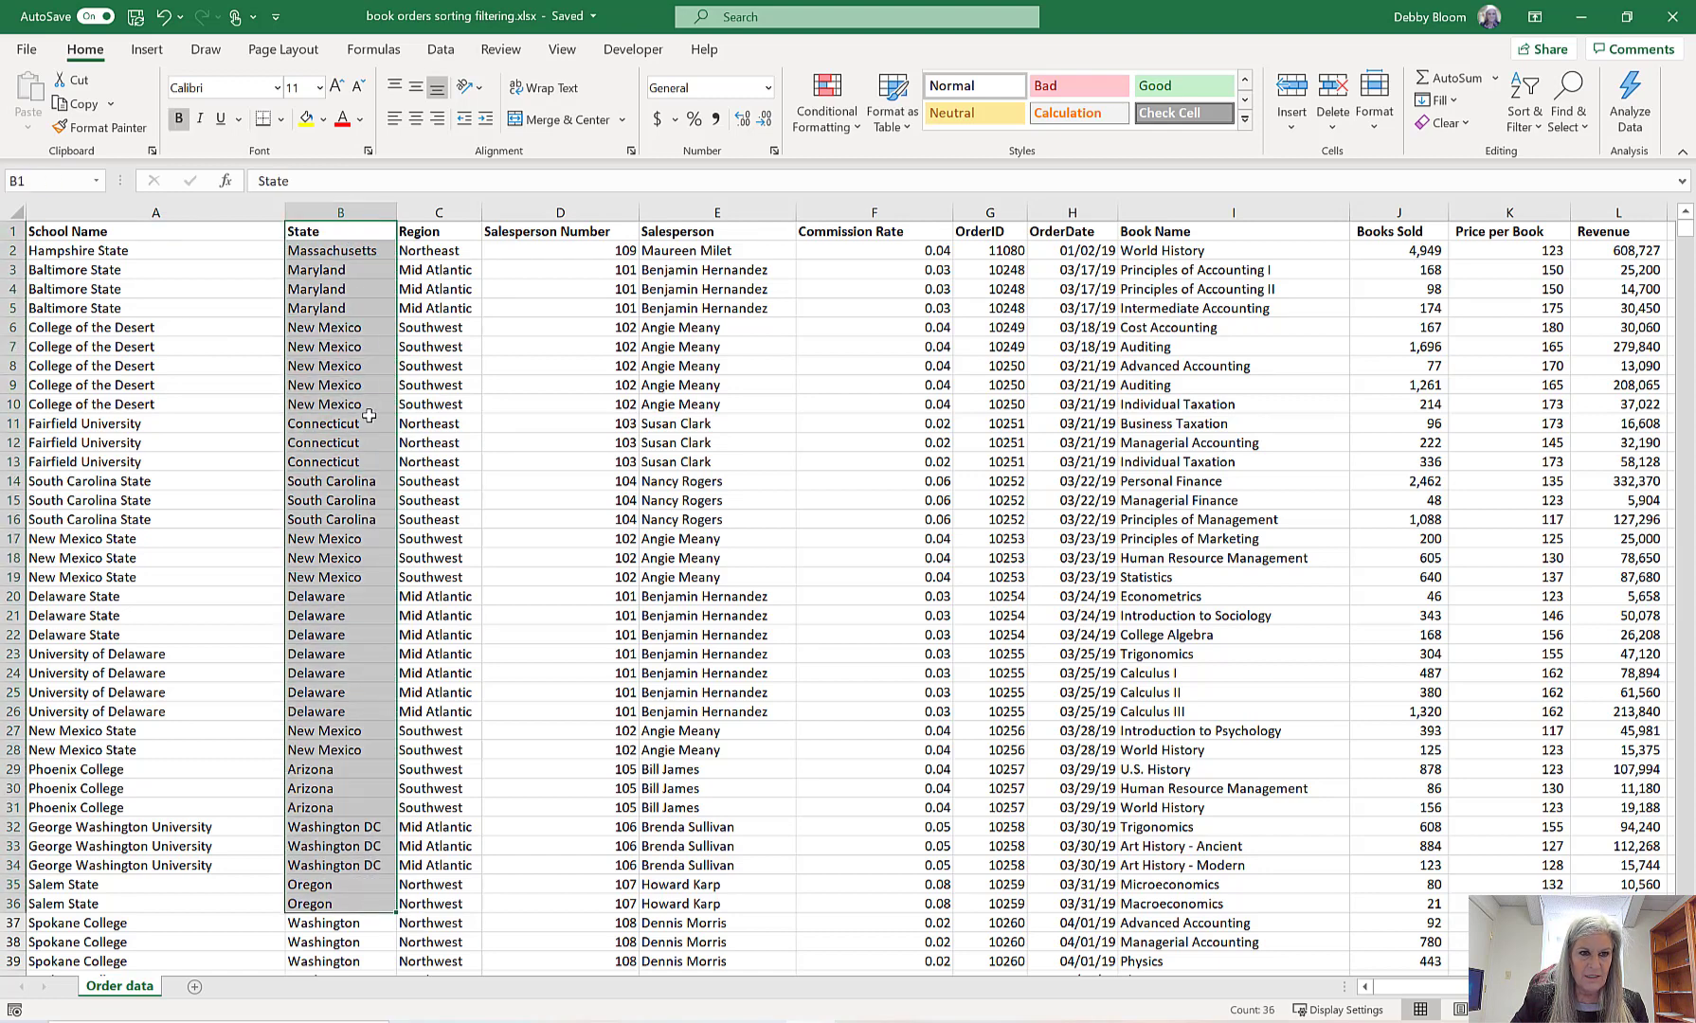
pyautogui.click(353, 211)
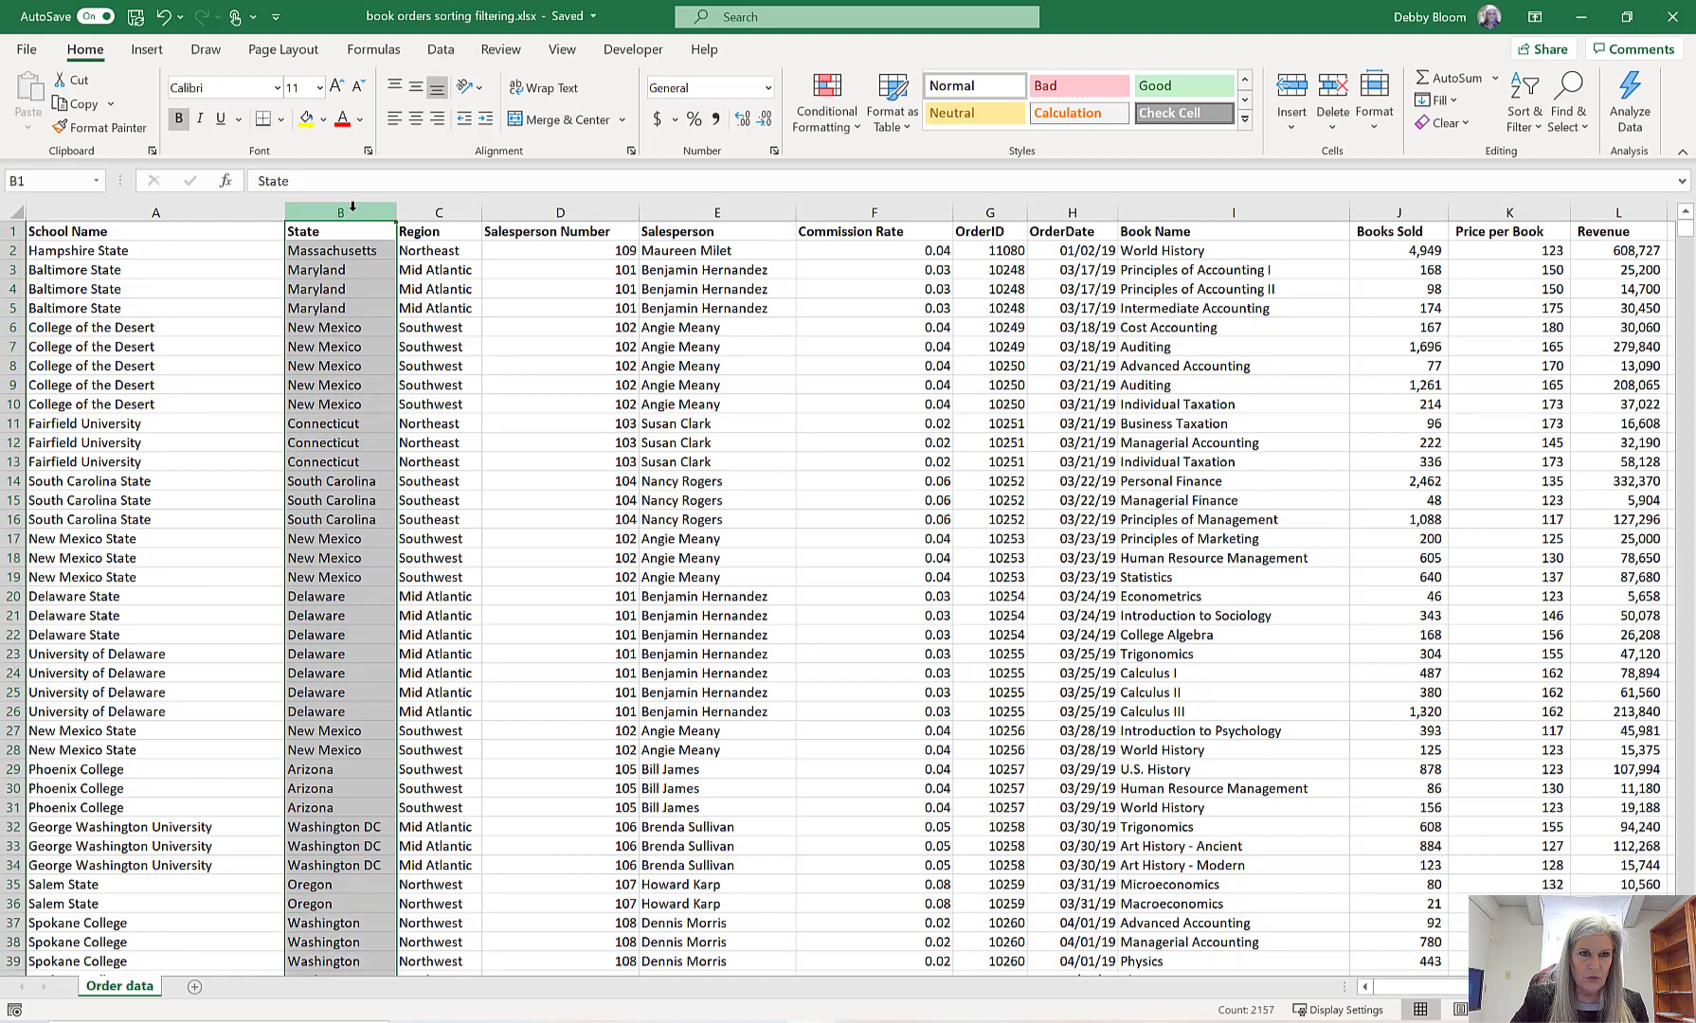
pyautogui.click(347, 457)
pyautogui.click(346, 536)
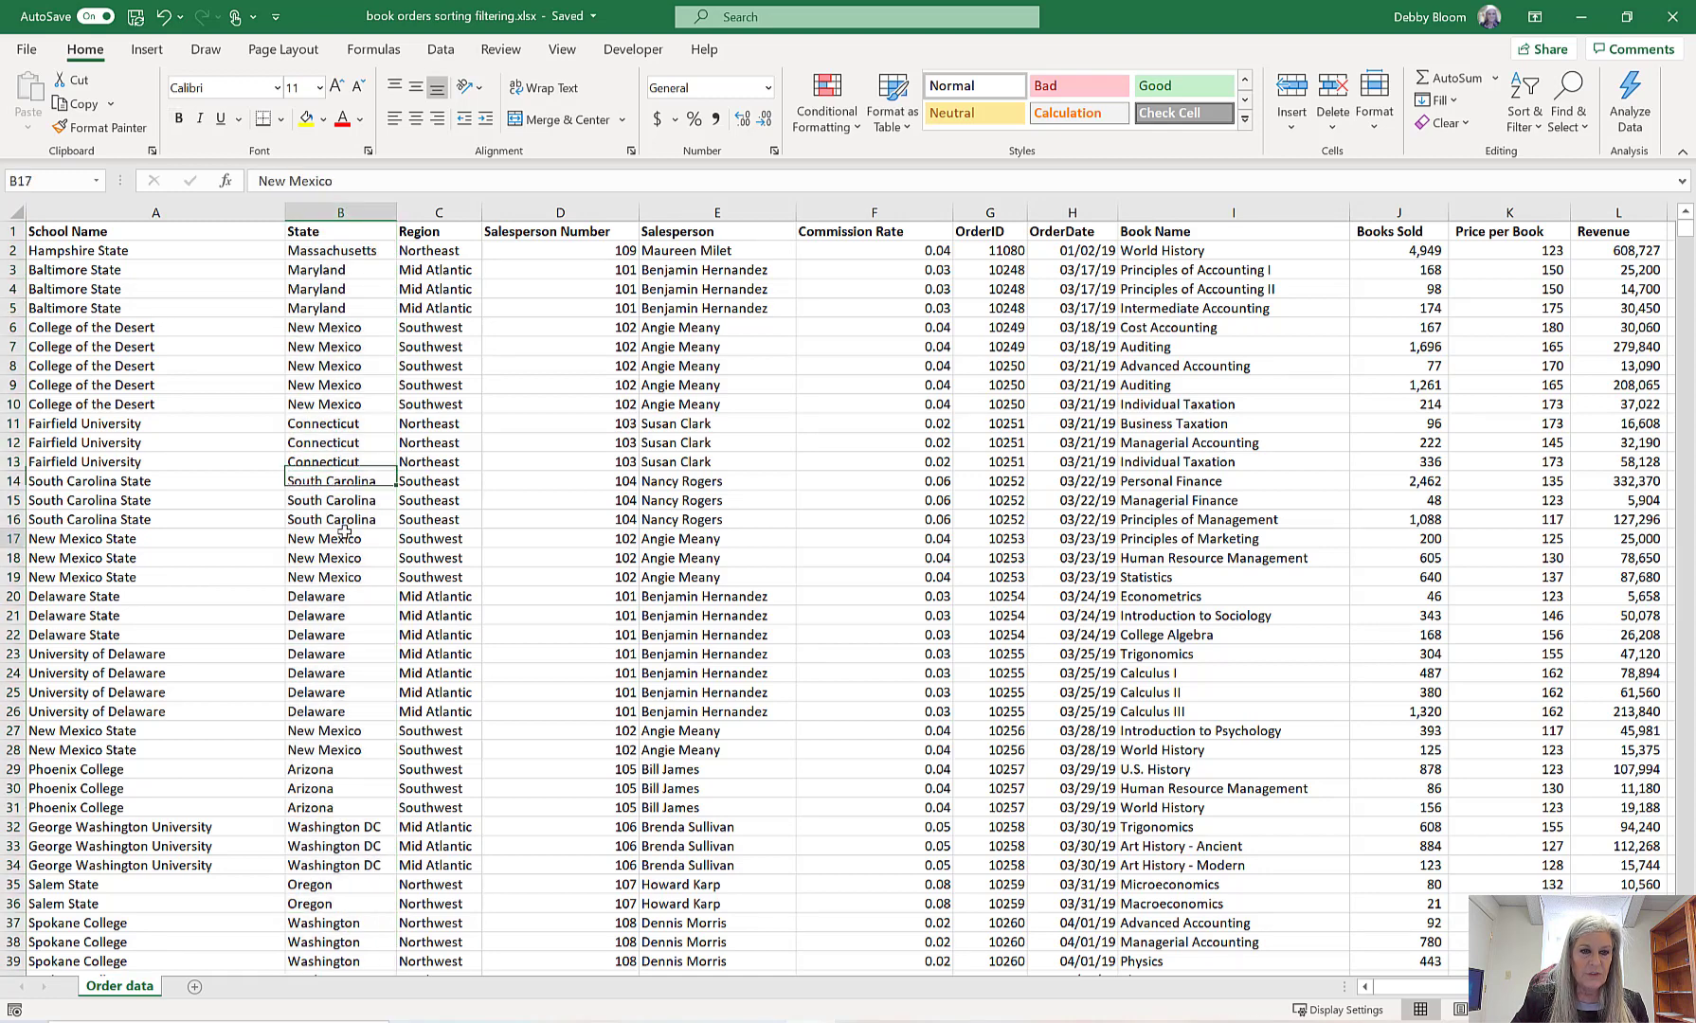
pyautogui.click(345, 591)
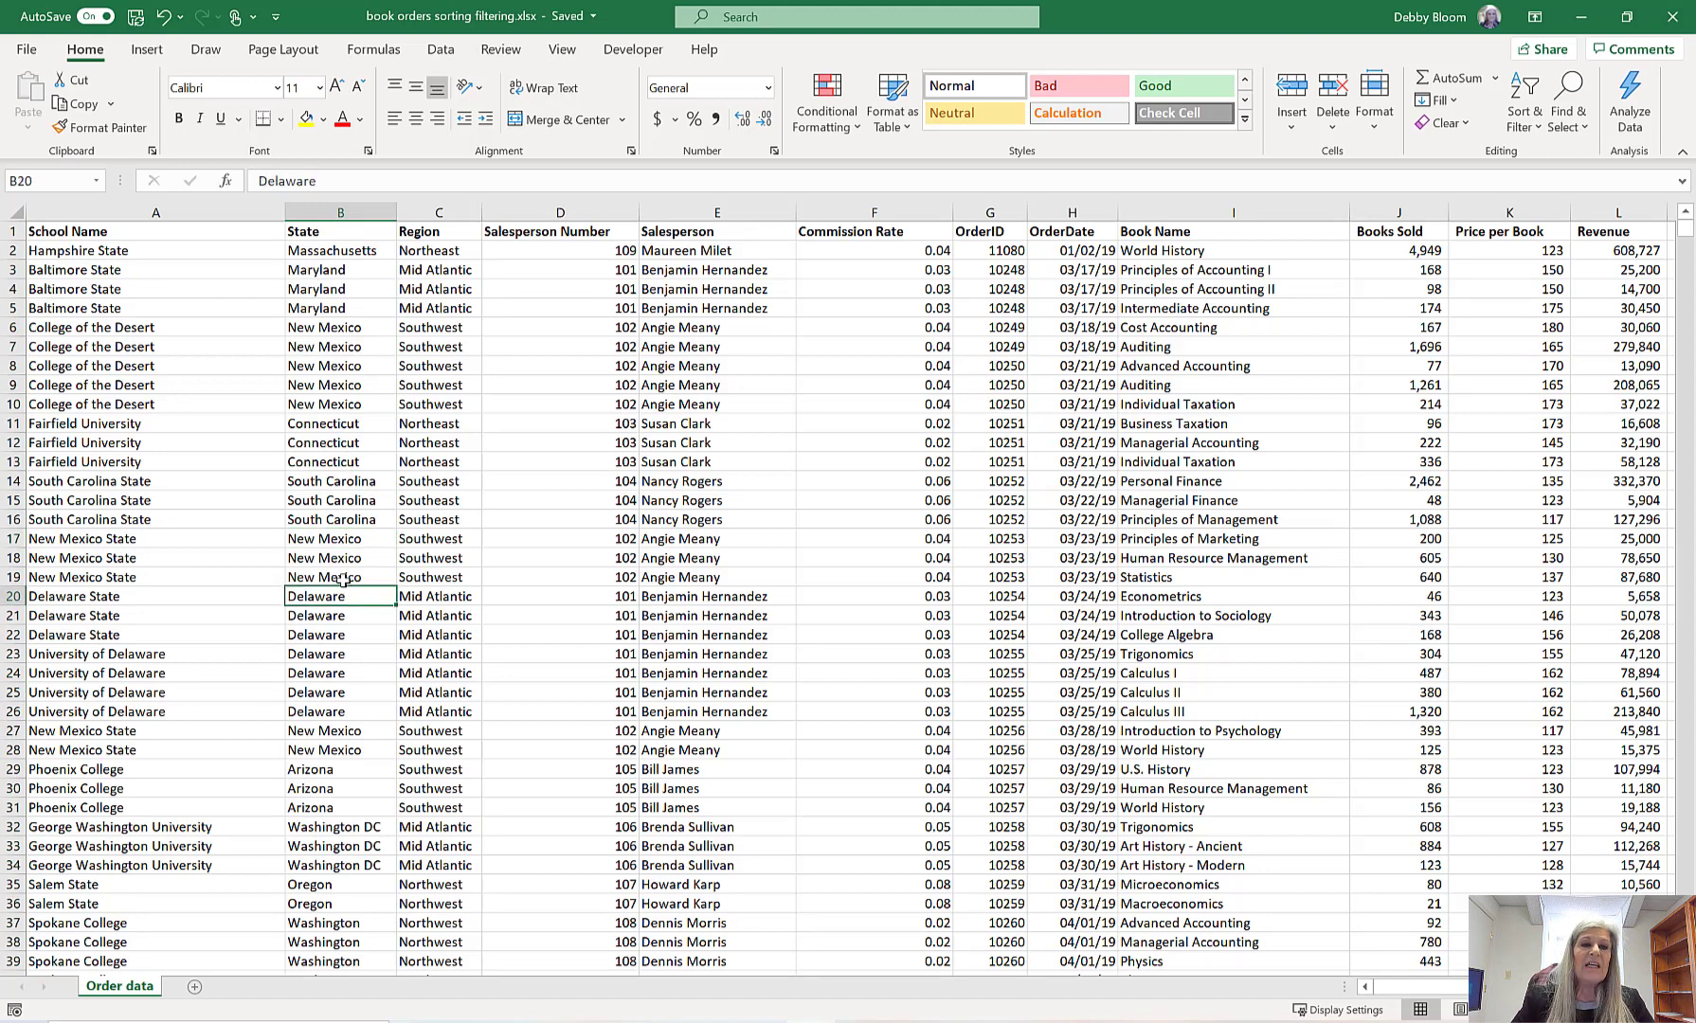
pyautogui.click(341, 213)
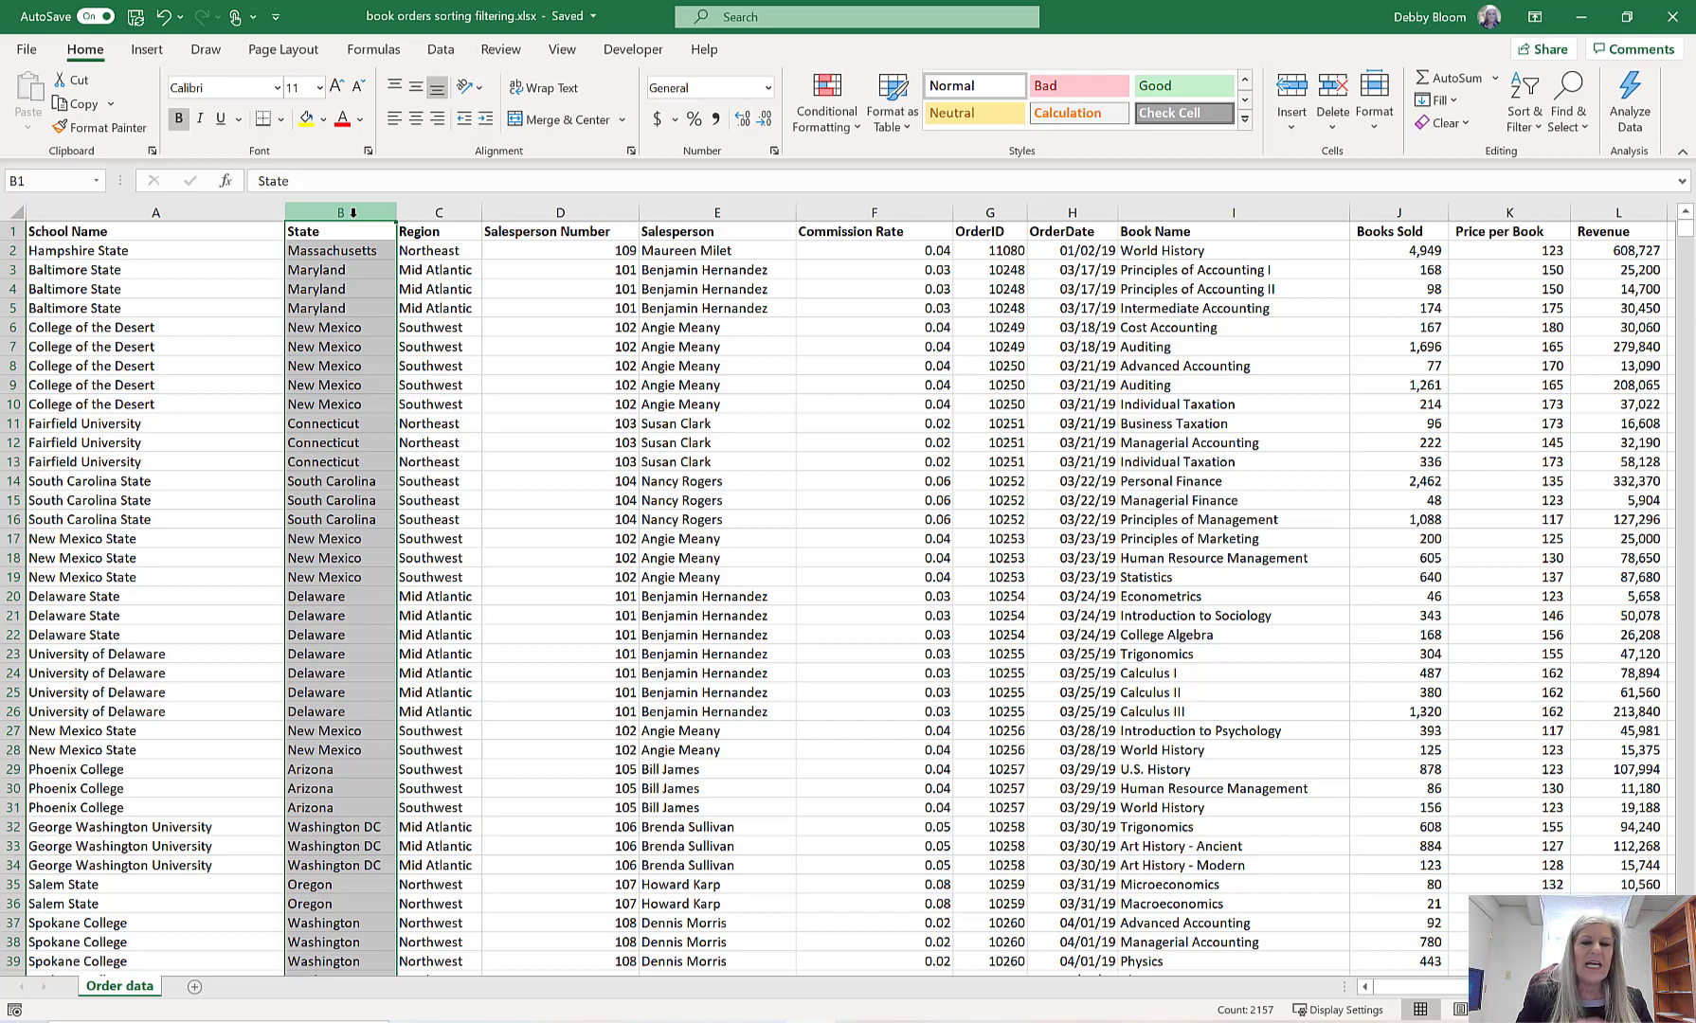
# - Sort the order data by the State column from A to Z
pyautogui.click(322, 344)
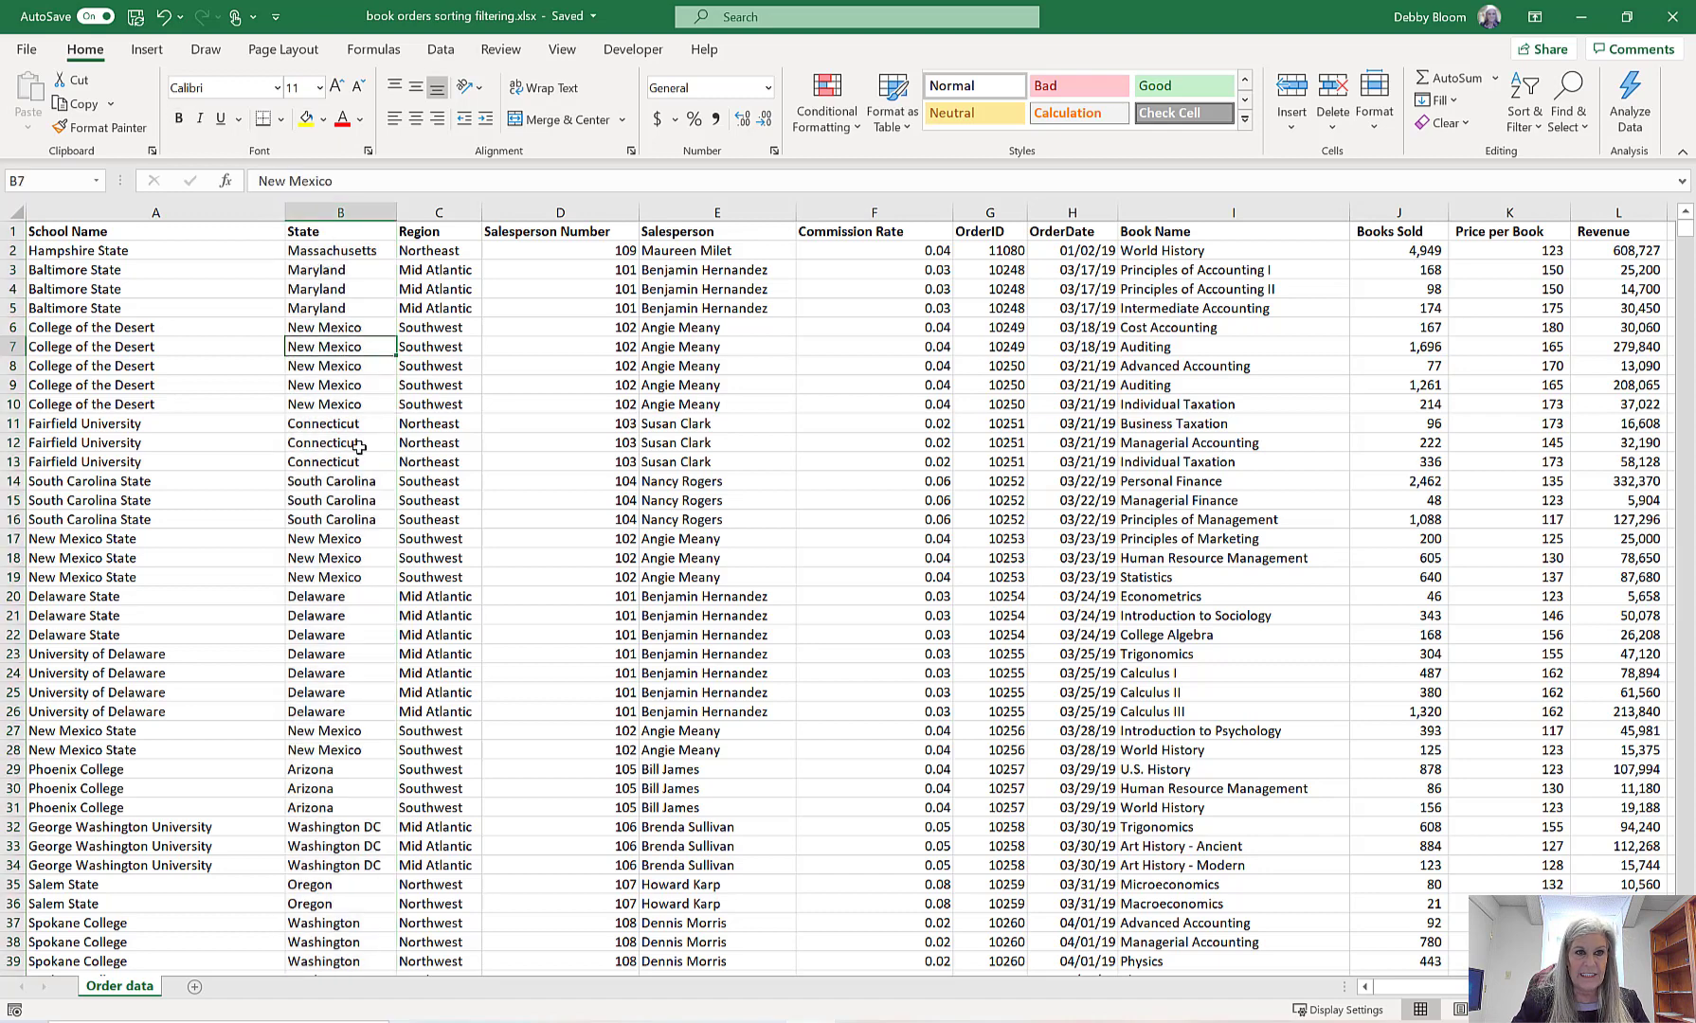
pyautogui.press('Down')
pyautogui.press('Down')
pyautogui.press('Down')
pyautogui.press('Down')
pyautogui.press('Down')
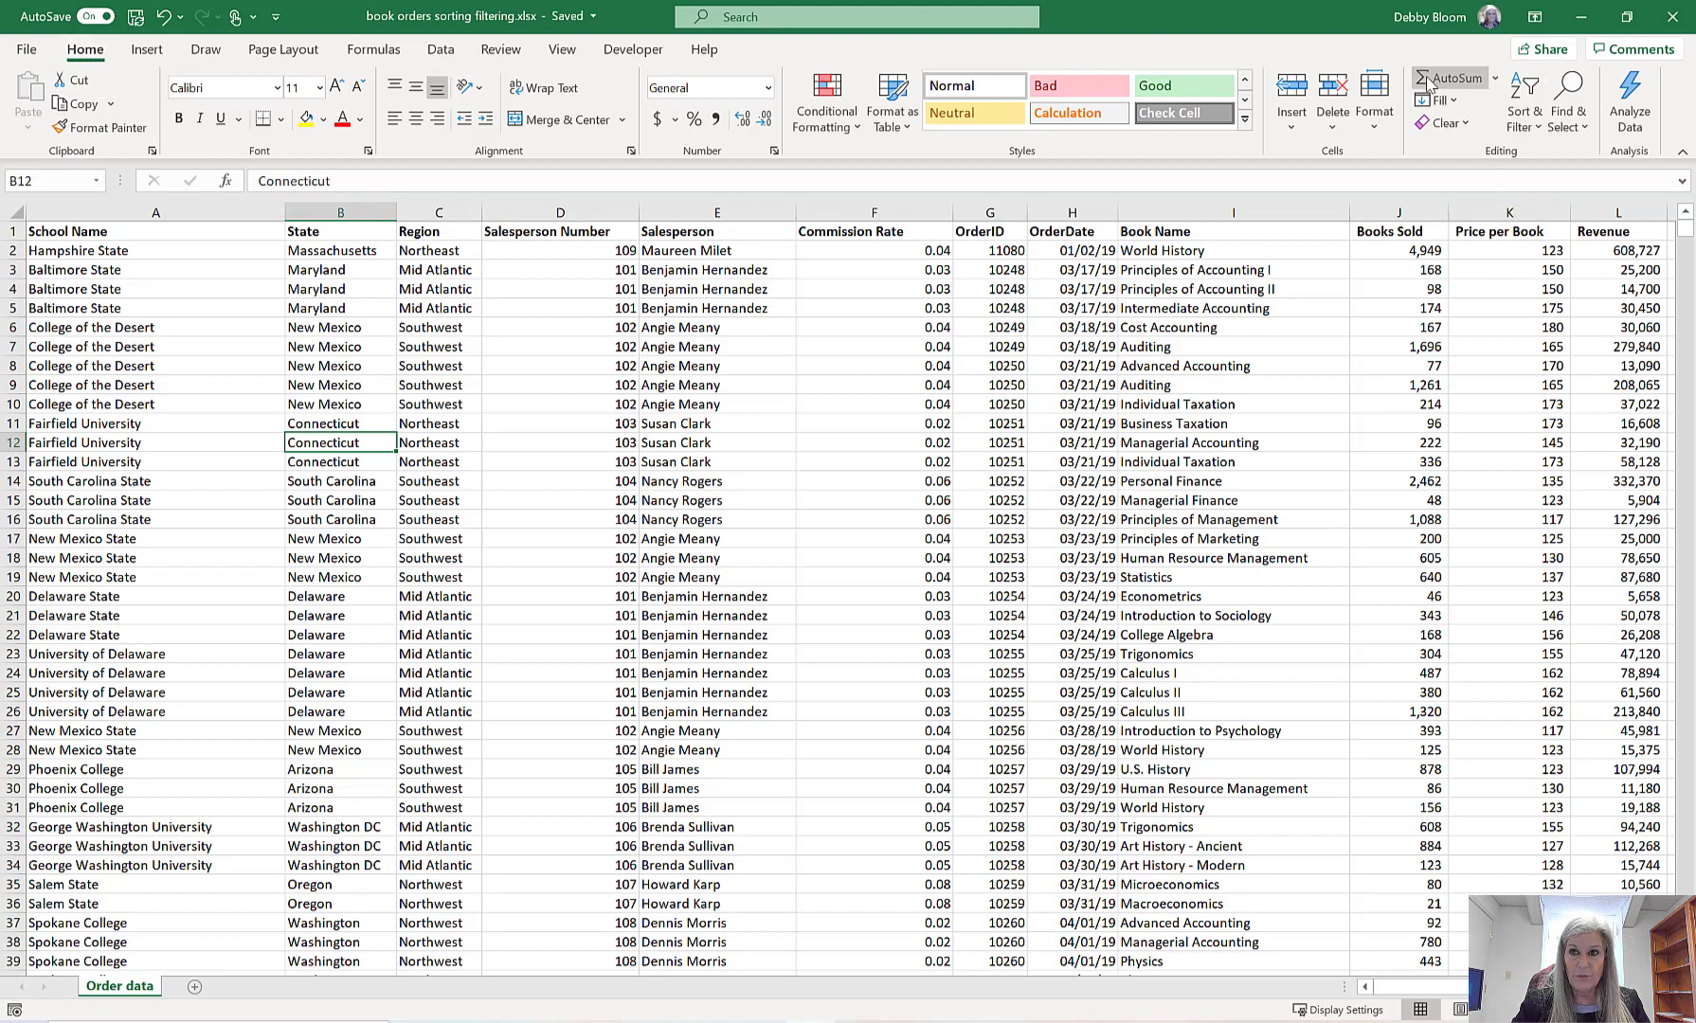
pyautogui.click(1537, 126)
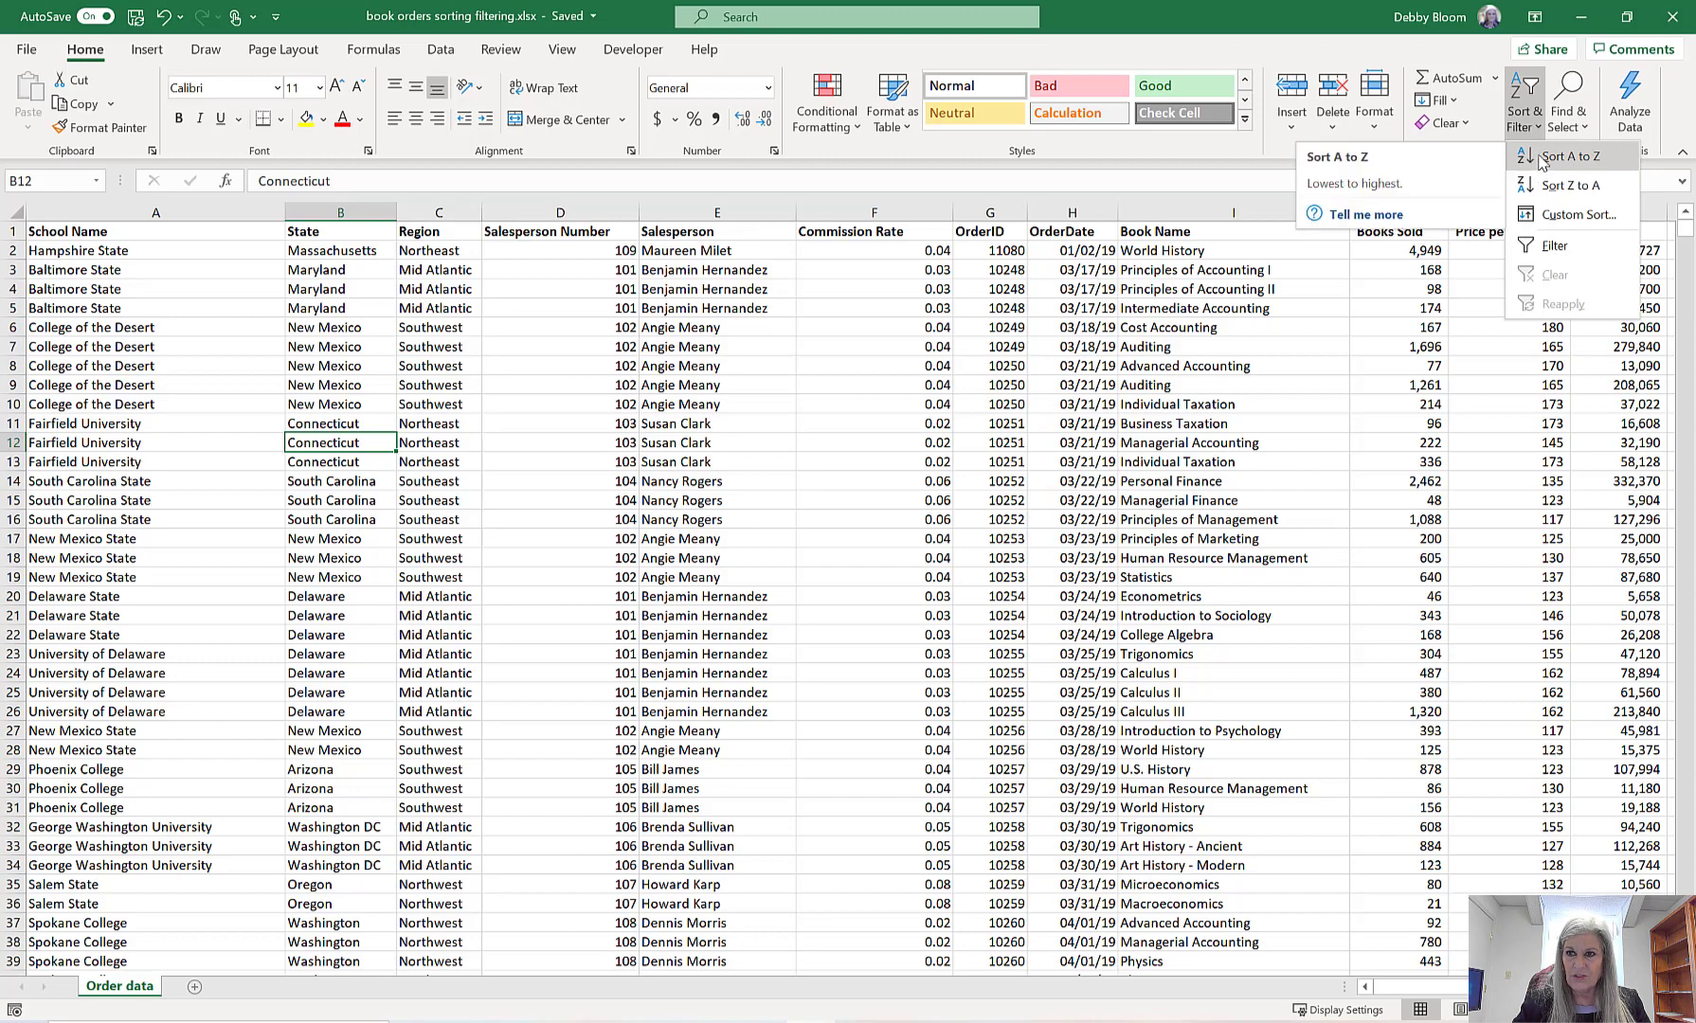
pyautogui.click(1540, 159)
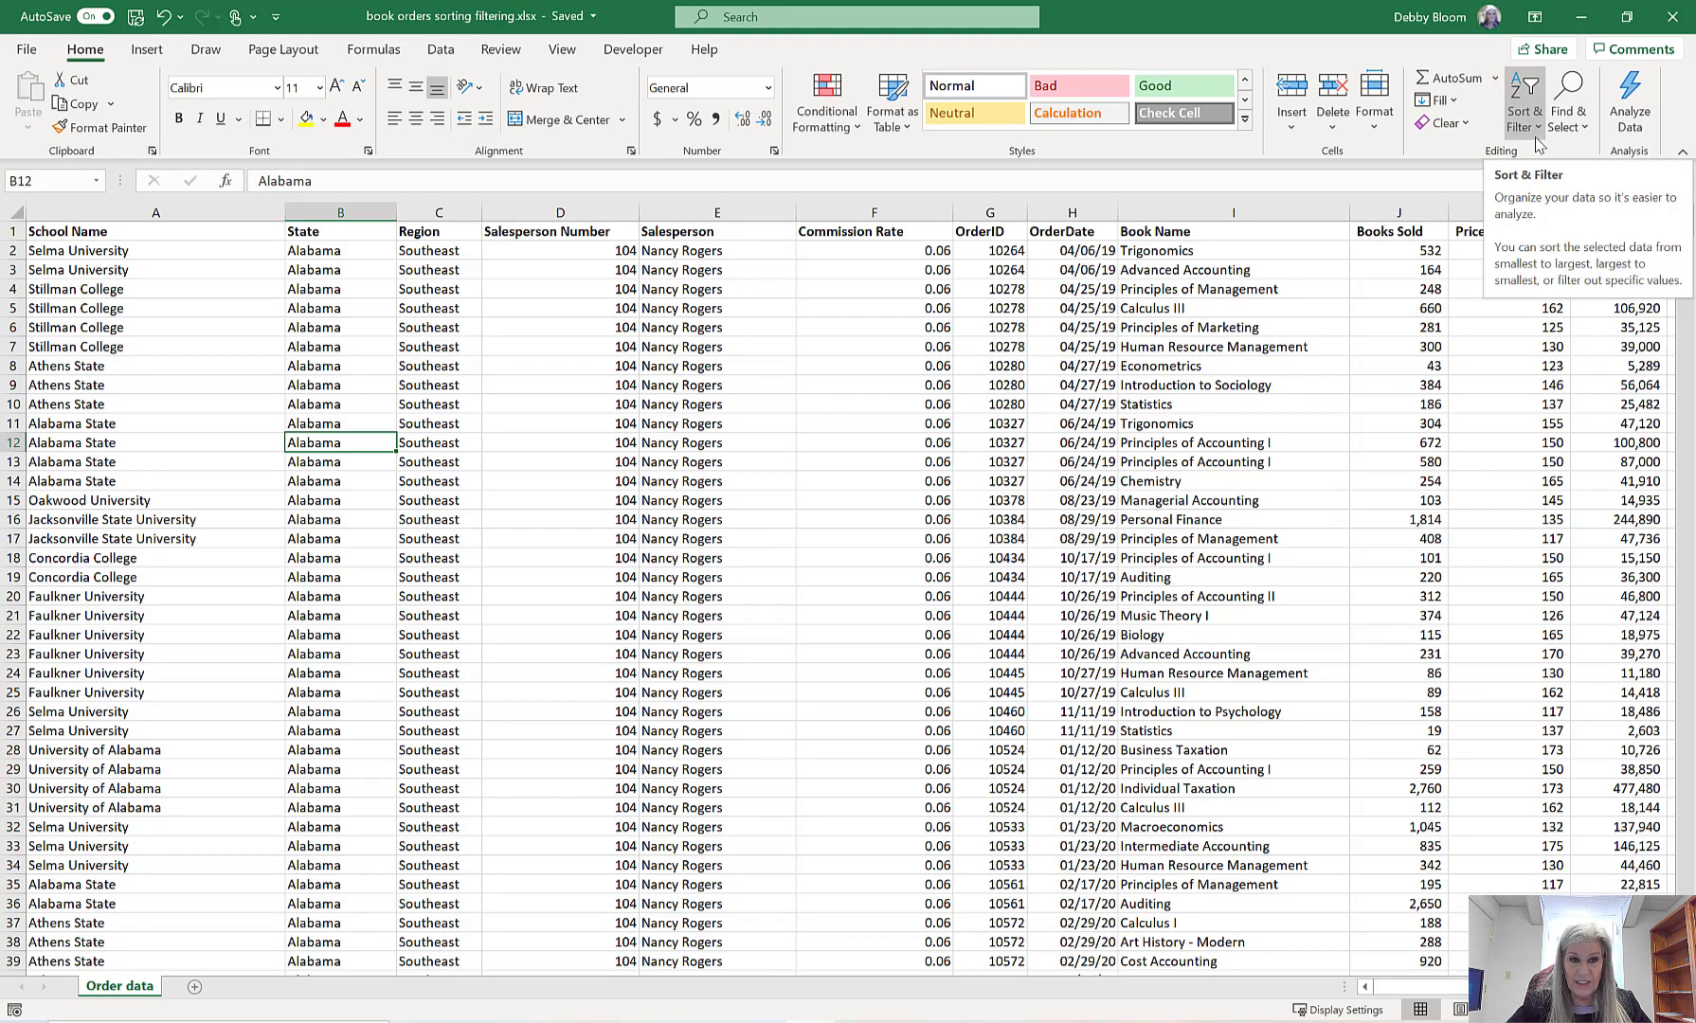
# - Review the sorted order rows down to the last record and return to the start of the data
pyautogui.scroll(-8, 689, 574)
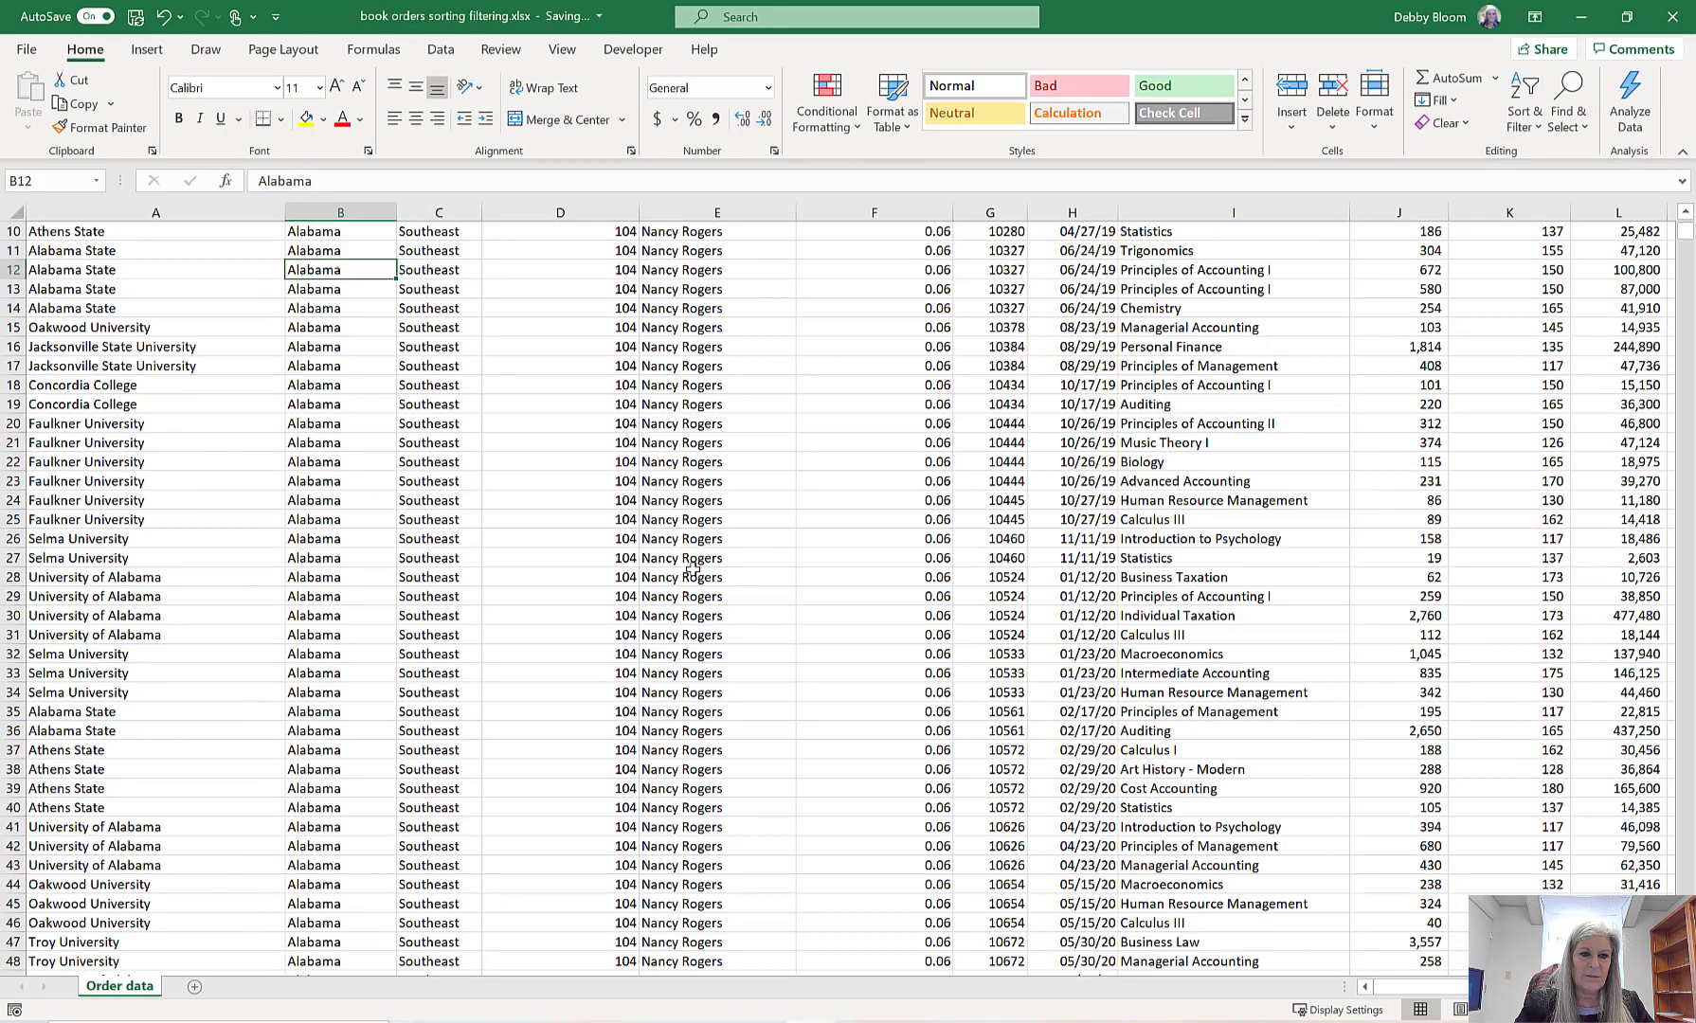
pyautogui.scroll(-20, 690, 573)
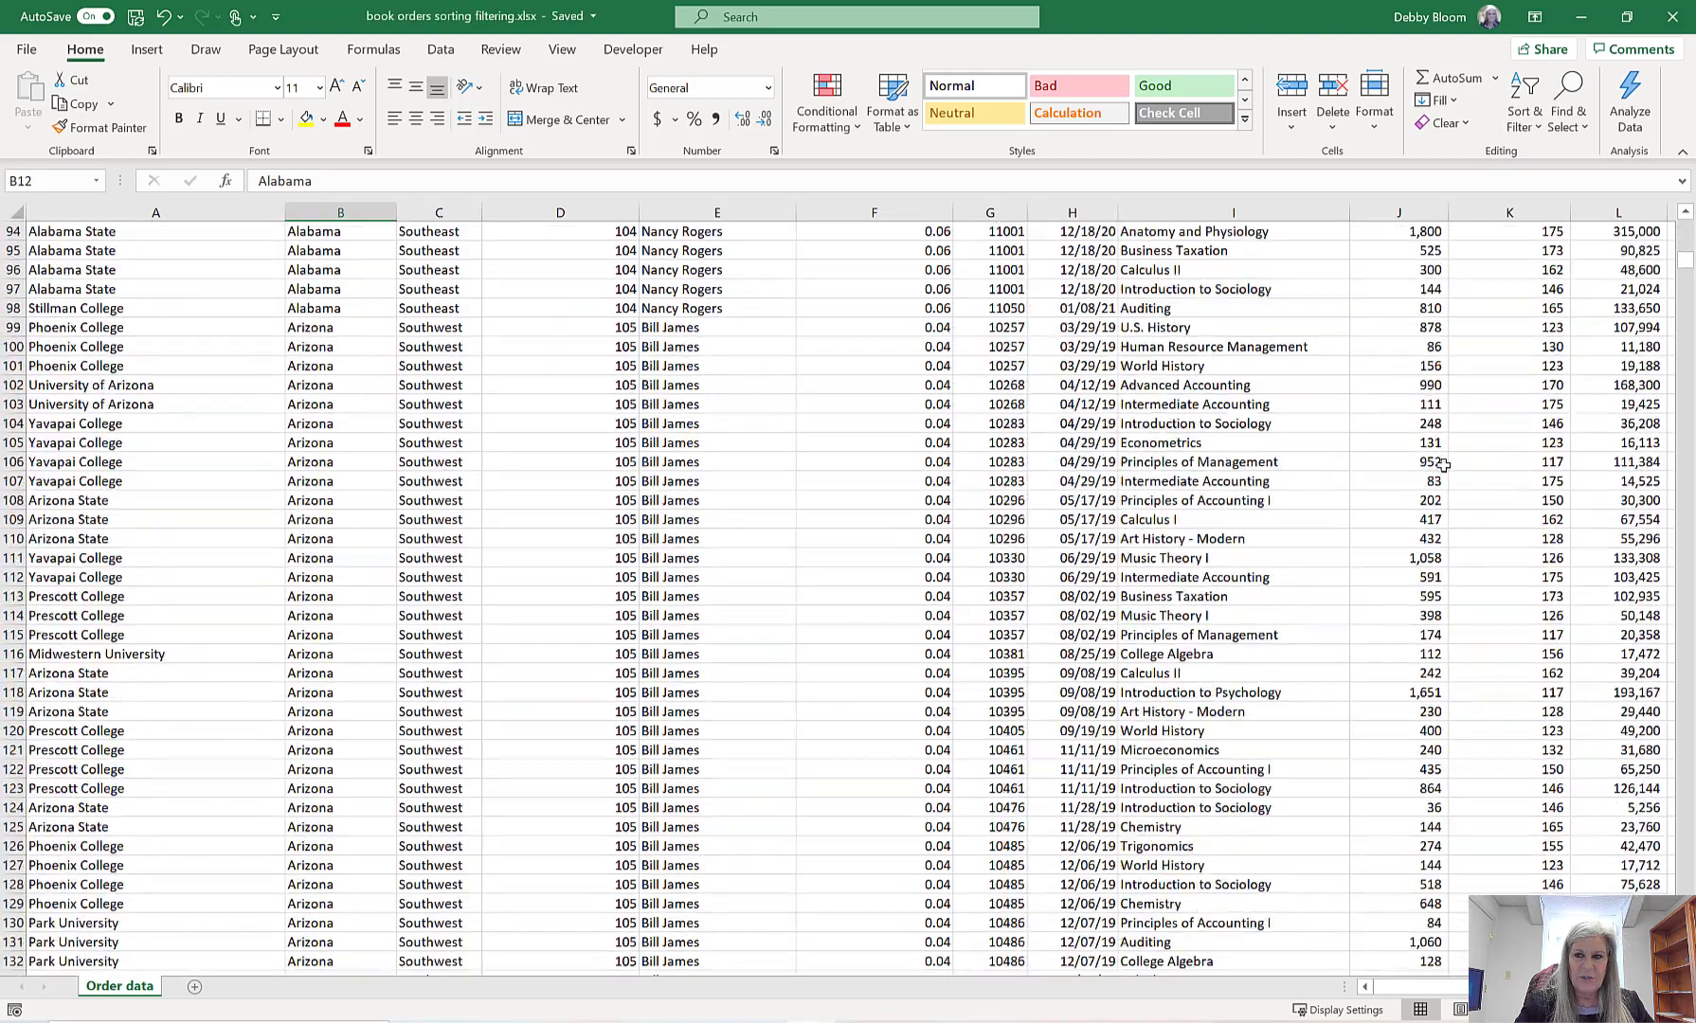
pyautogui.moveTo(1686, 260); pyautogui.dragTo(1662, 942)
pyautogui.scroll(-2, 1677, 900)
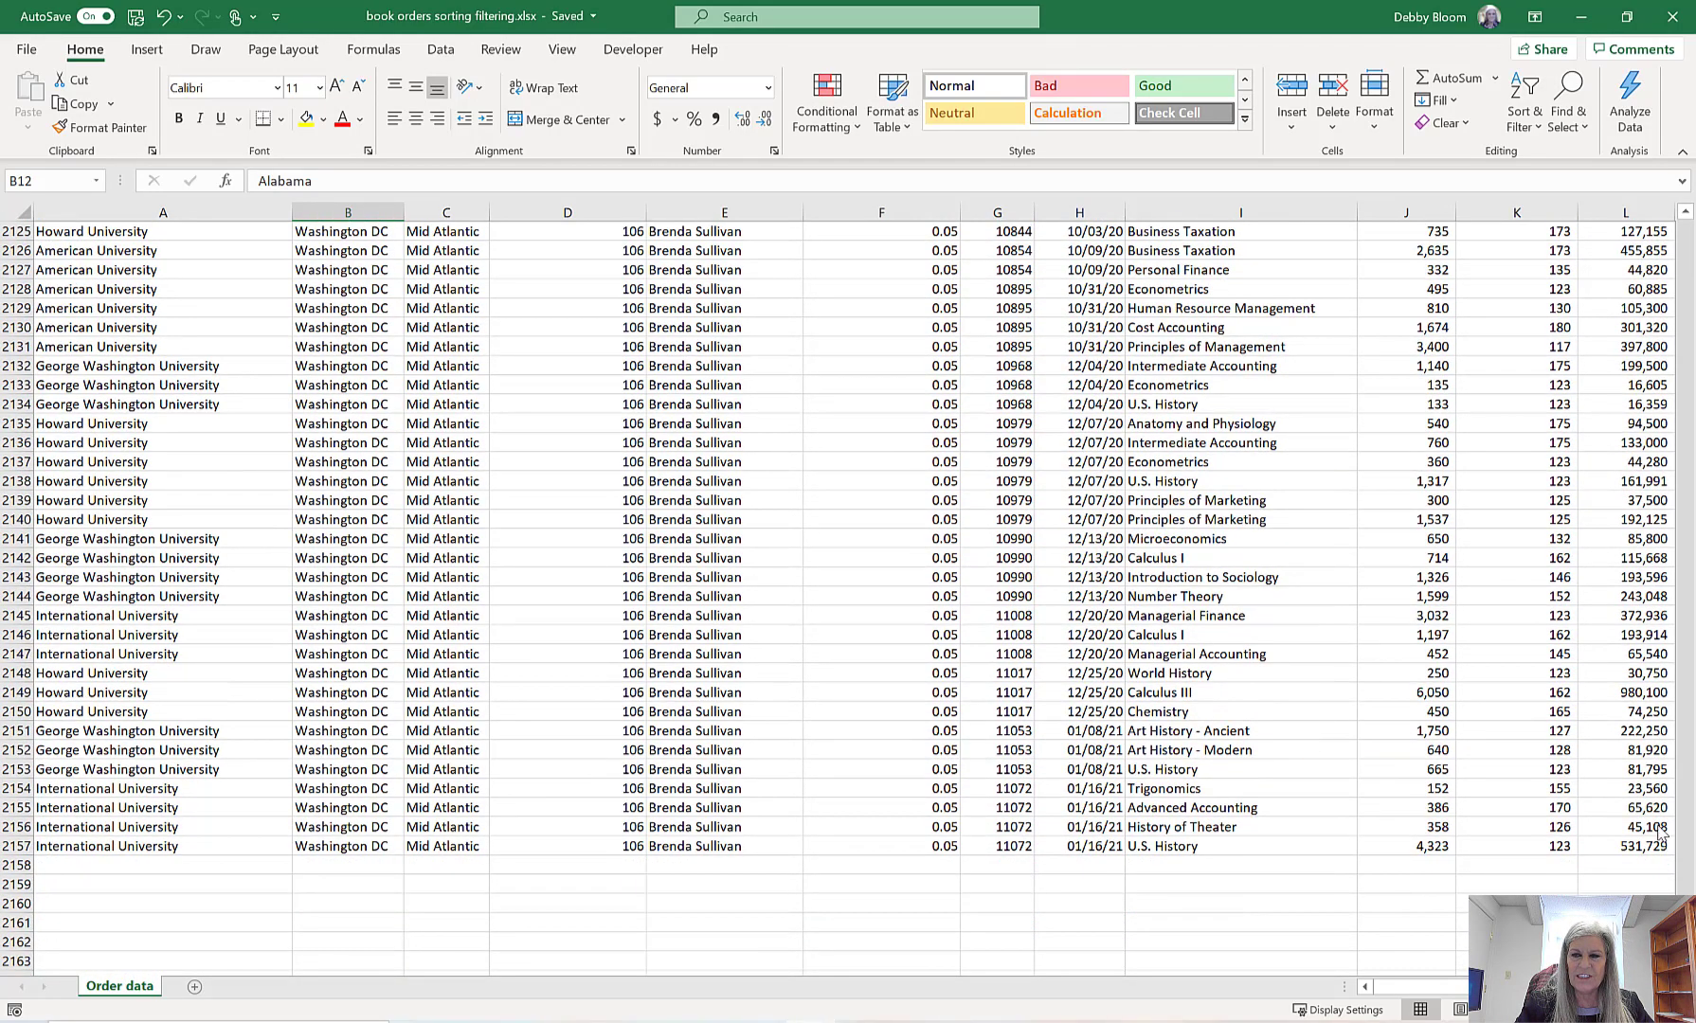
pyautogui.moveTo(1659, 834); pyautogui.dragTo(1645, 203)
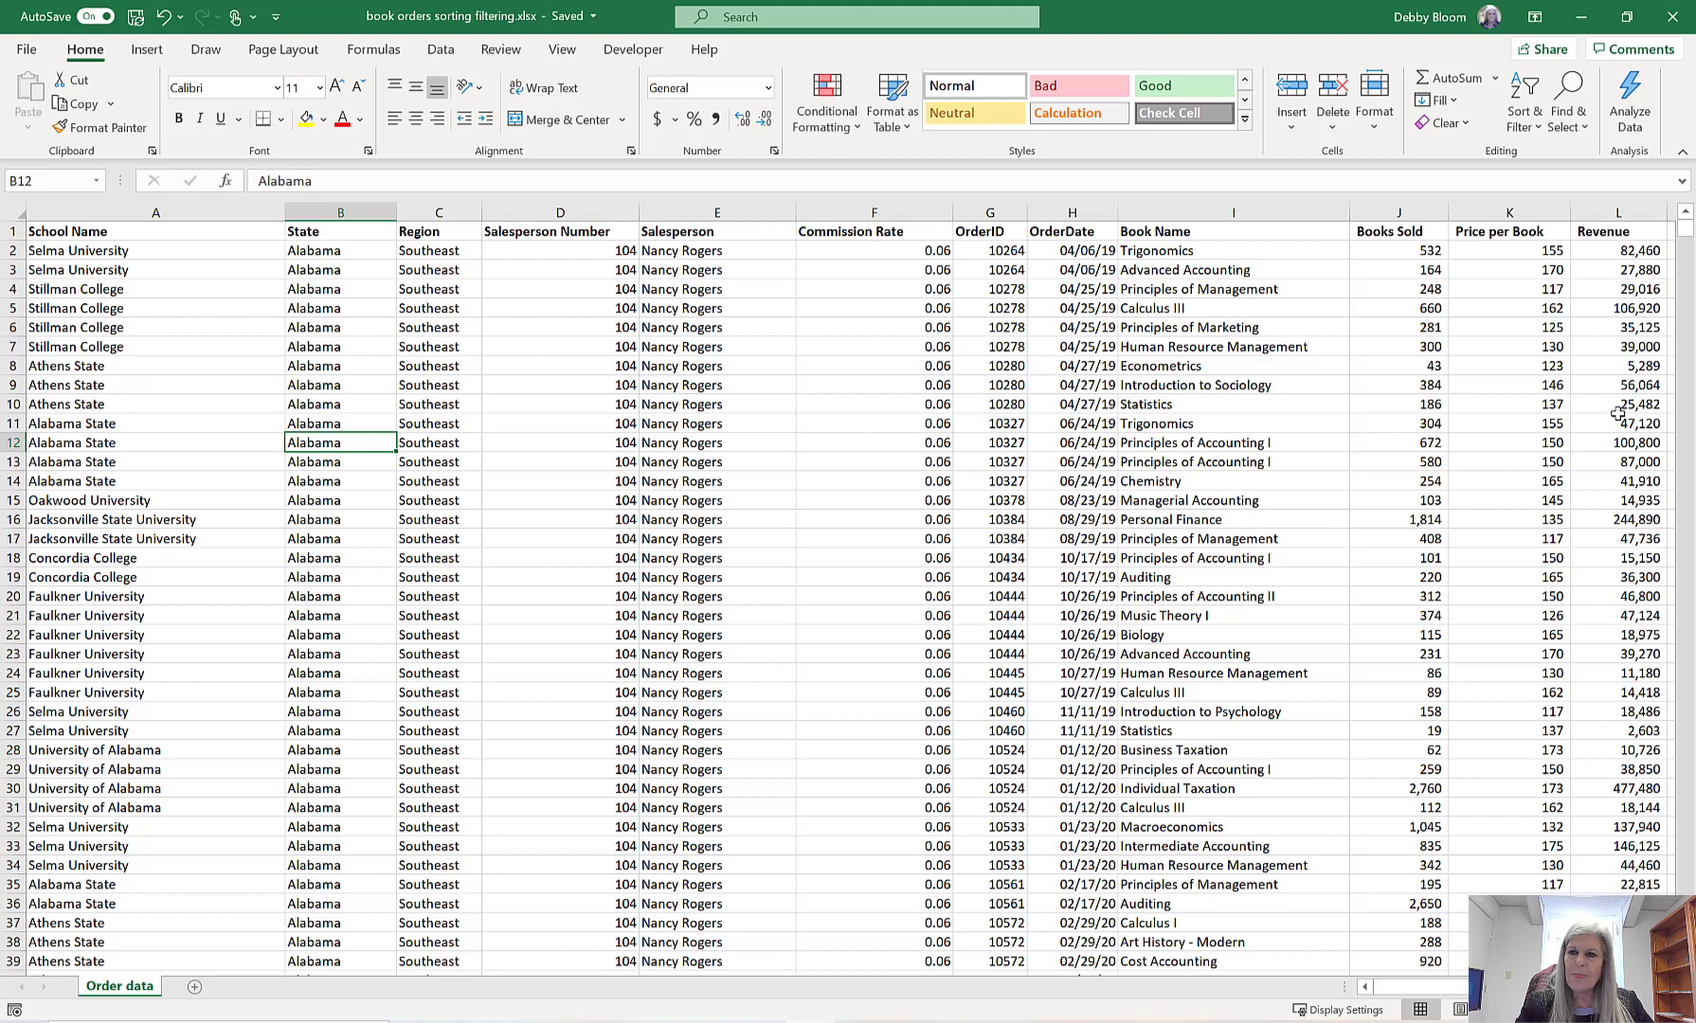
pyautogui.click(1609, 343)
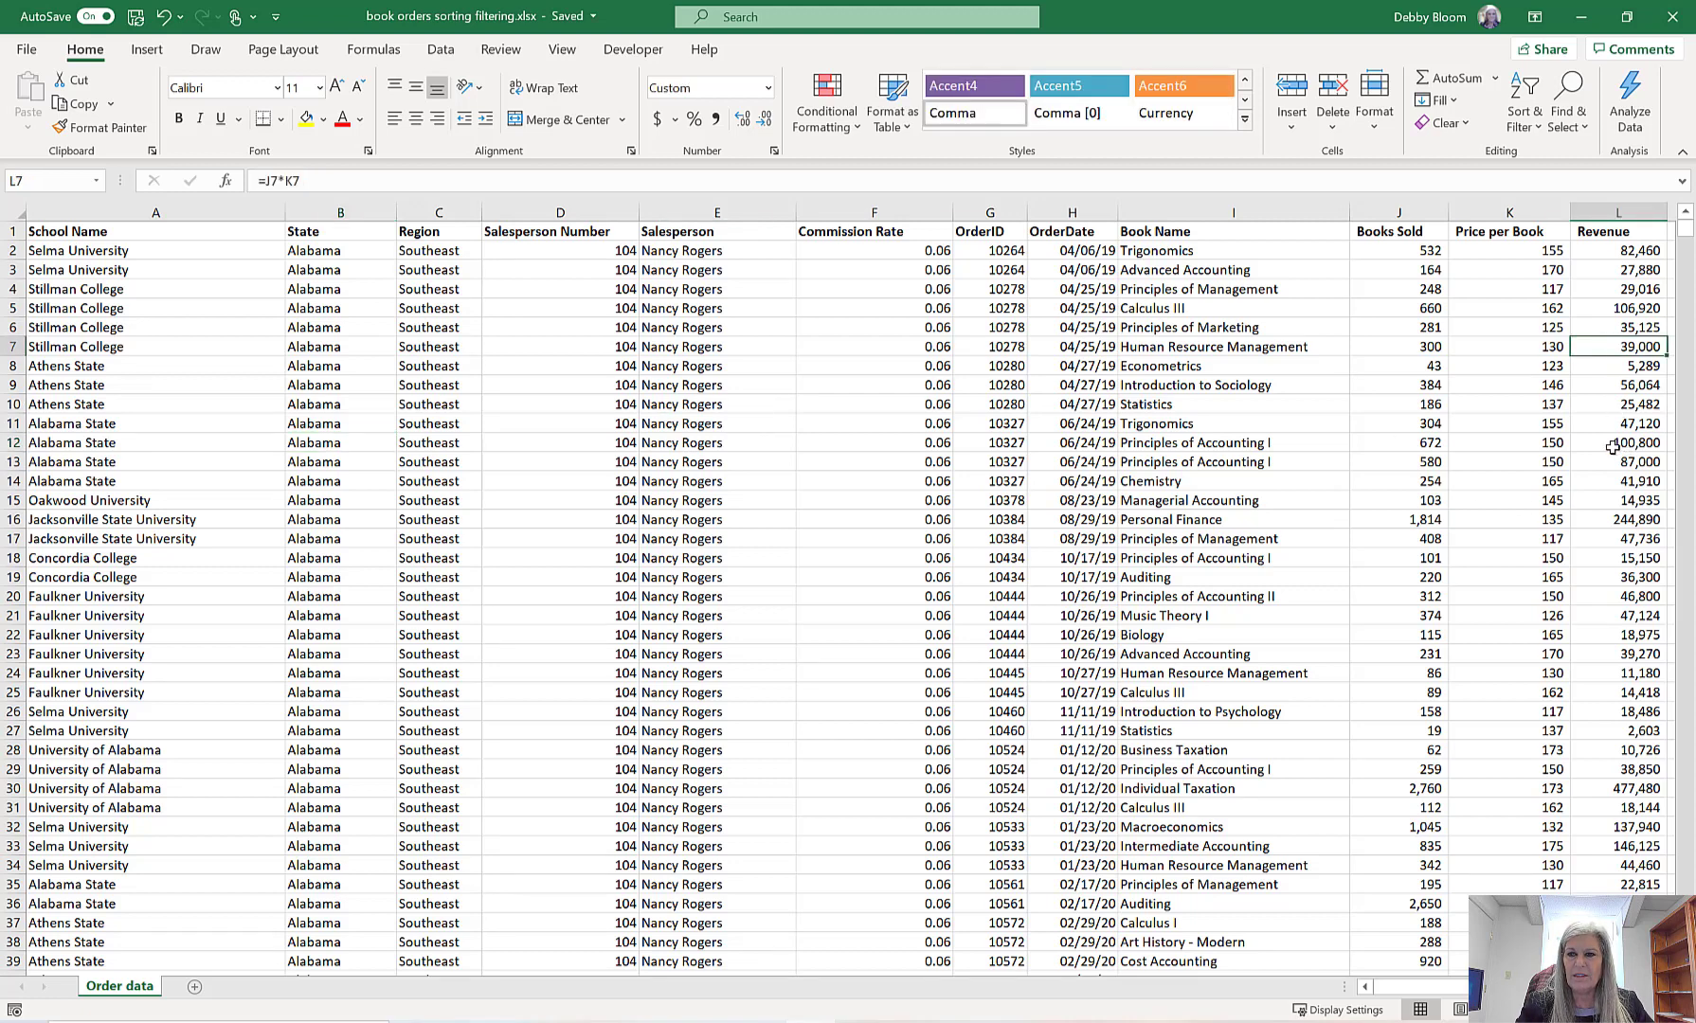
pyautogui.click(1613, 447)
pyautogui.click(1626, 523)
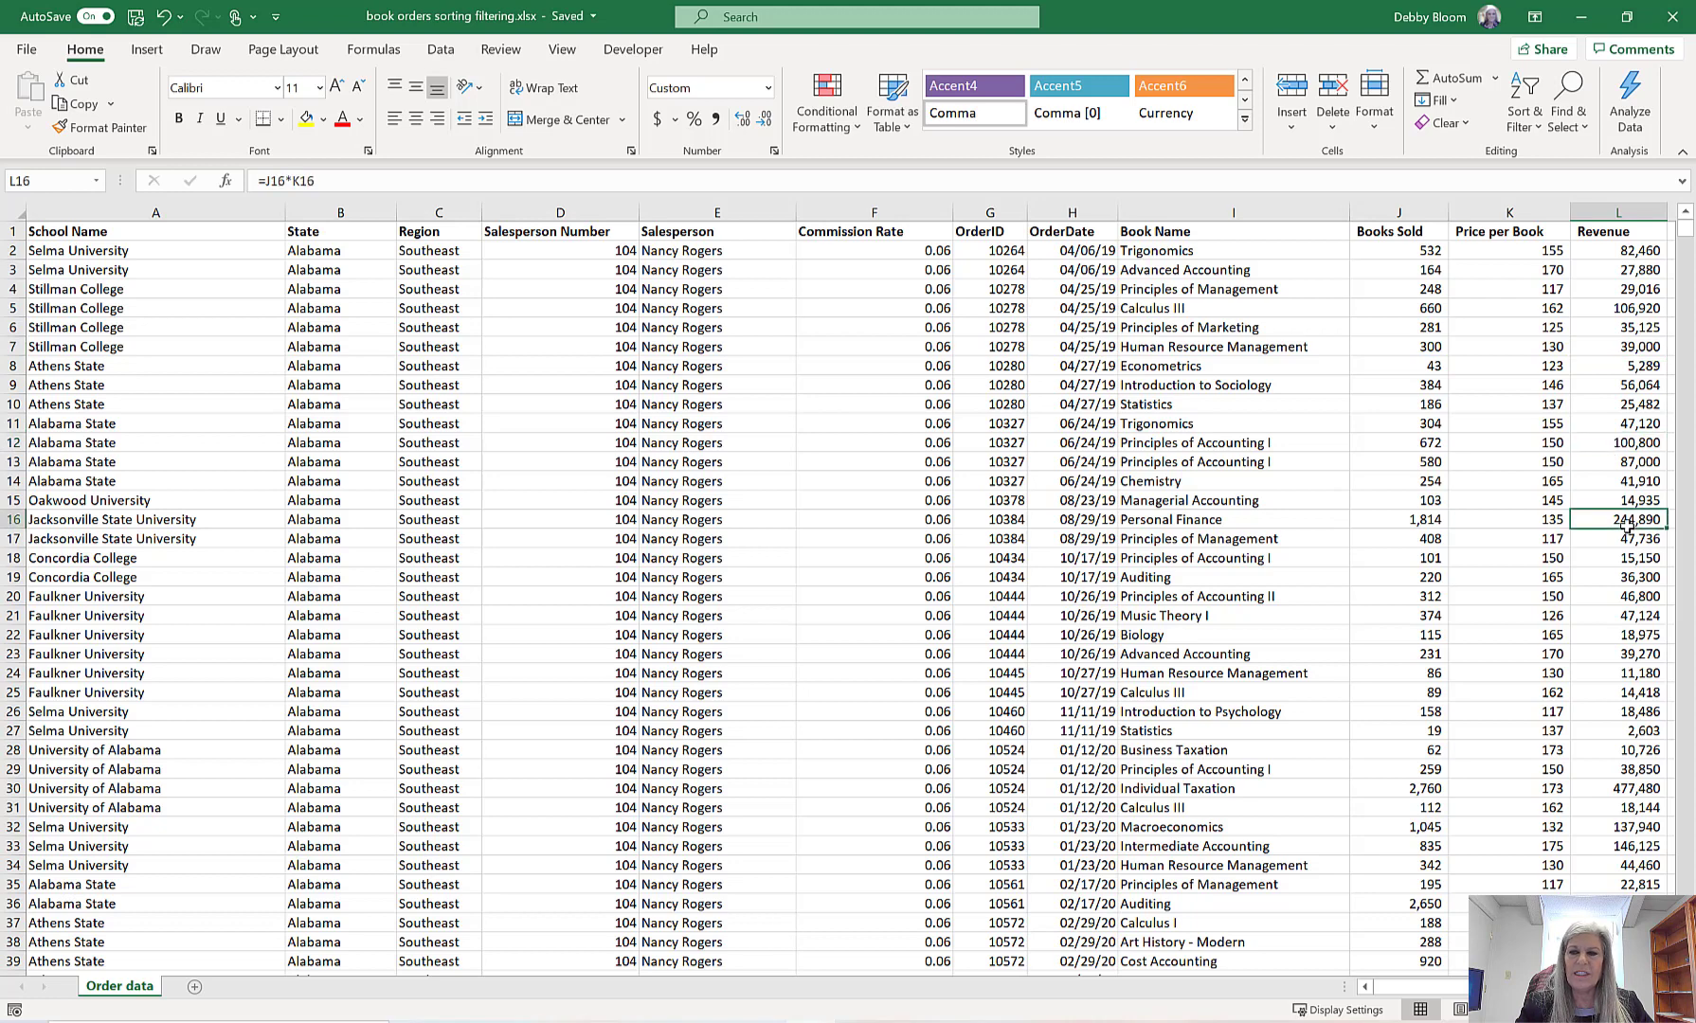
pyautogui.click(1616, 496)
pyautogui.click(1608, 408)
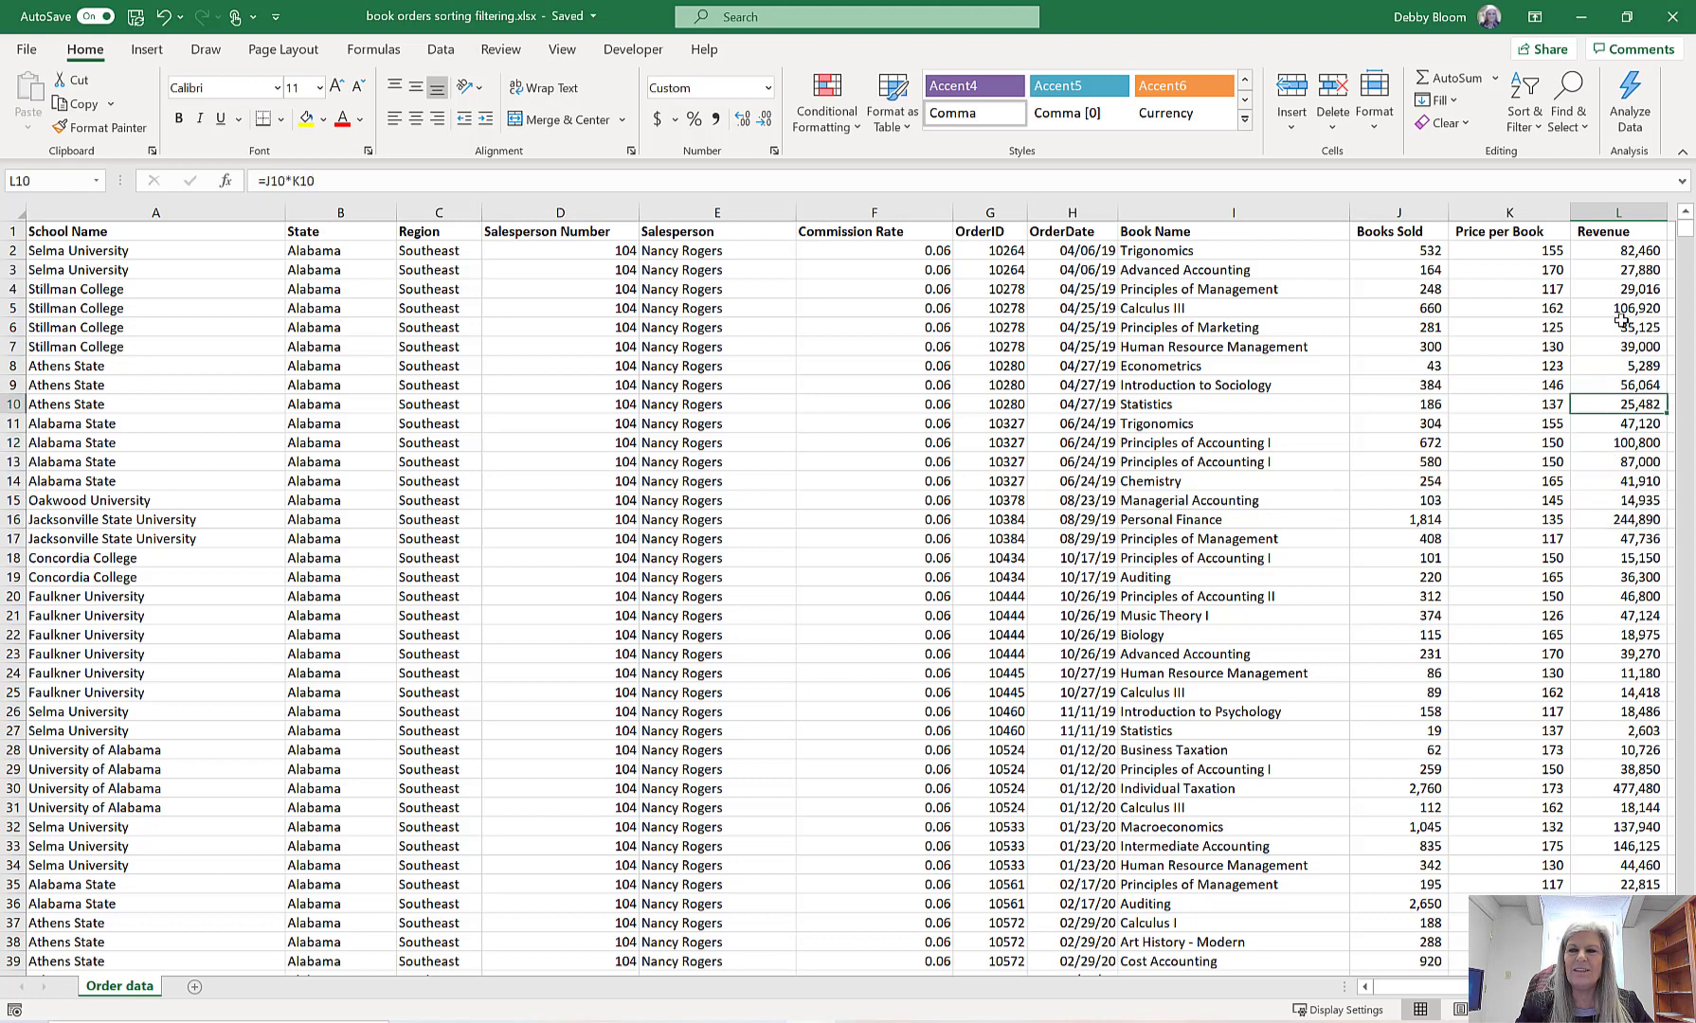
pyautogui.moveTo(1621, 327)
pyautogui.mouseDown()
pyautogui.moveTo(1621, 366)
pyautogui.moveTo(1619, 312)
pyautogui.mouseUp()
pyautogui.click(1626, 387)
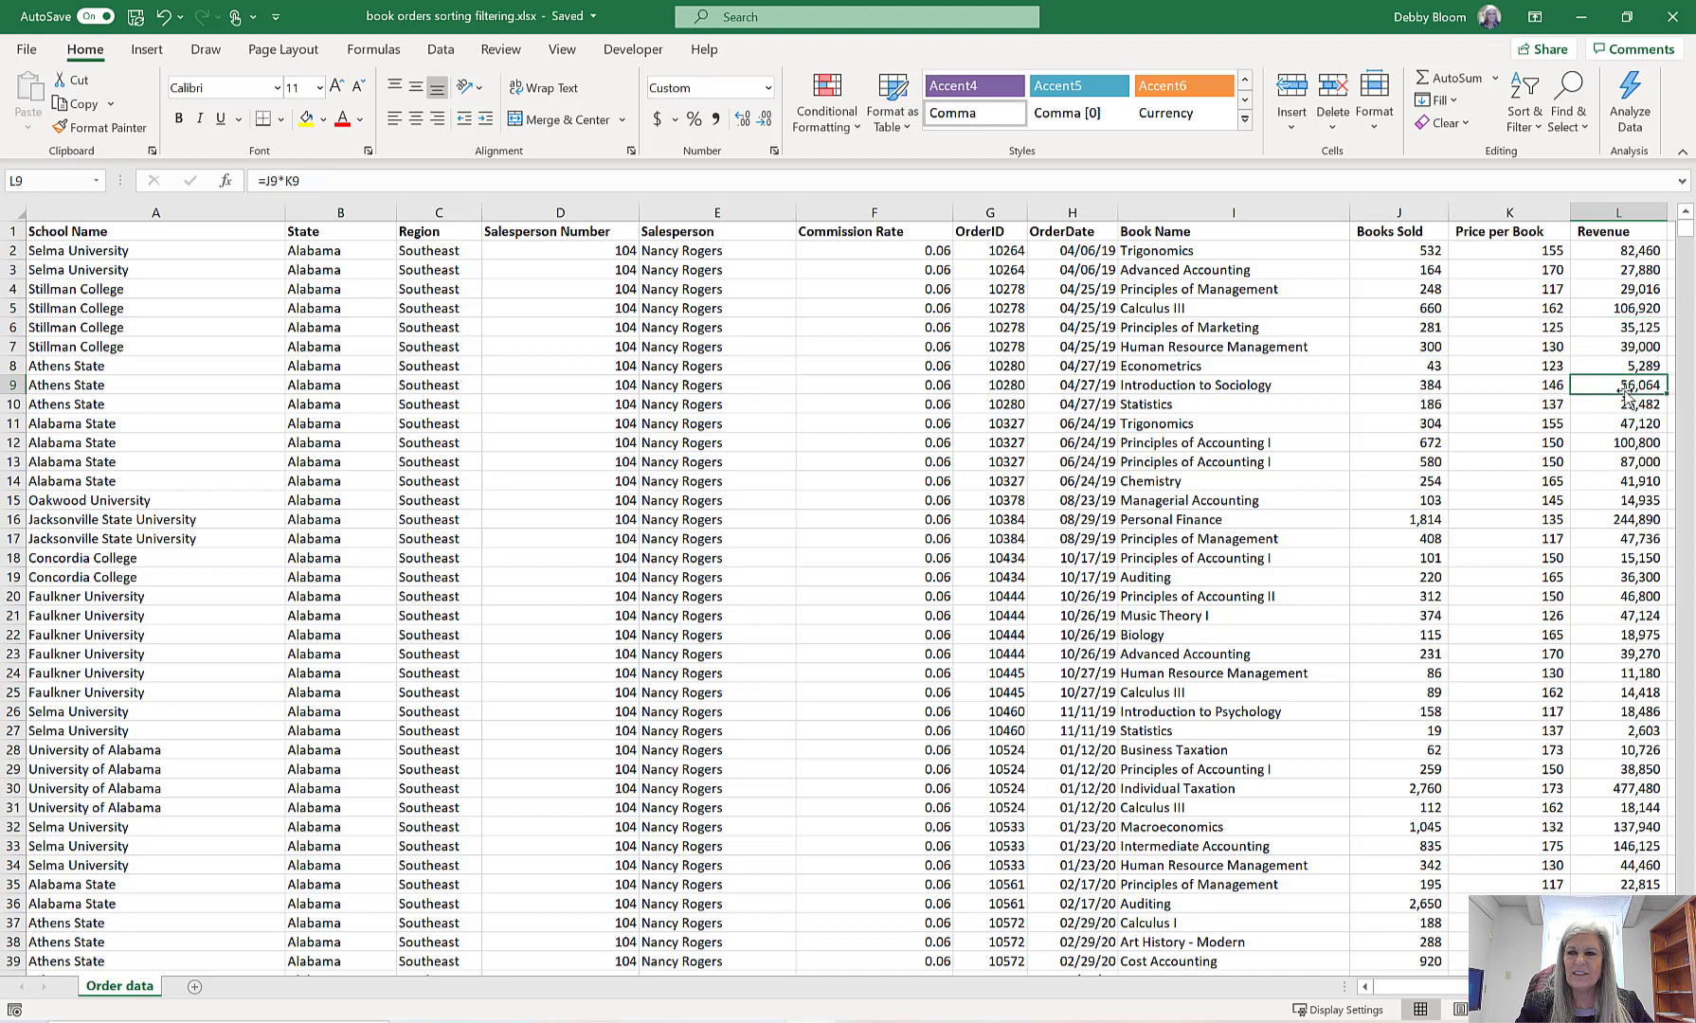
pyautogui.click(1615, 204)
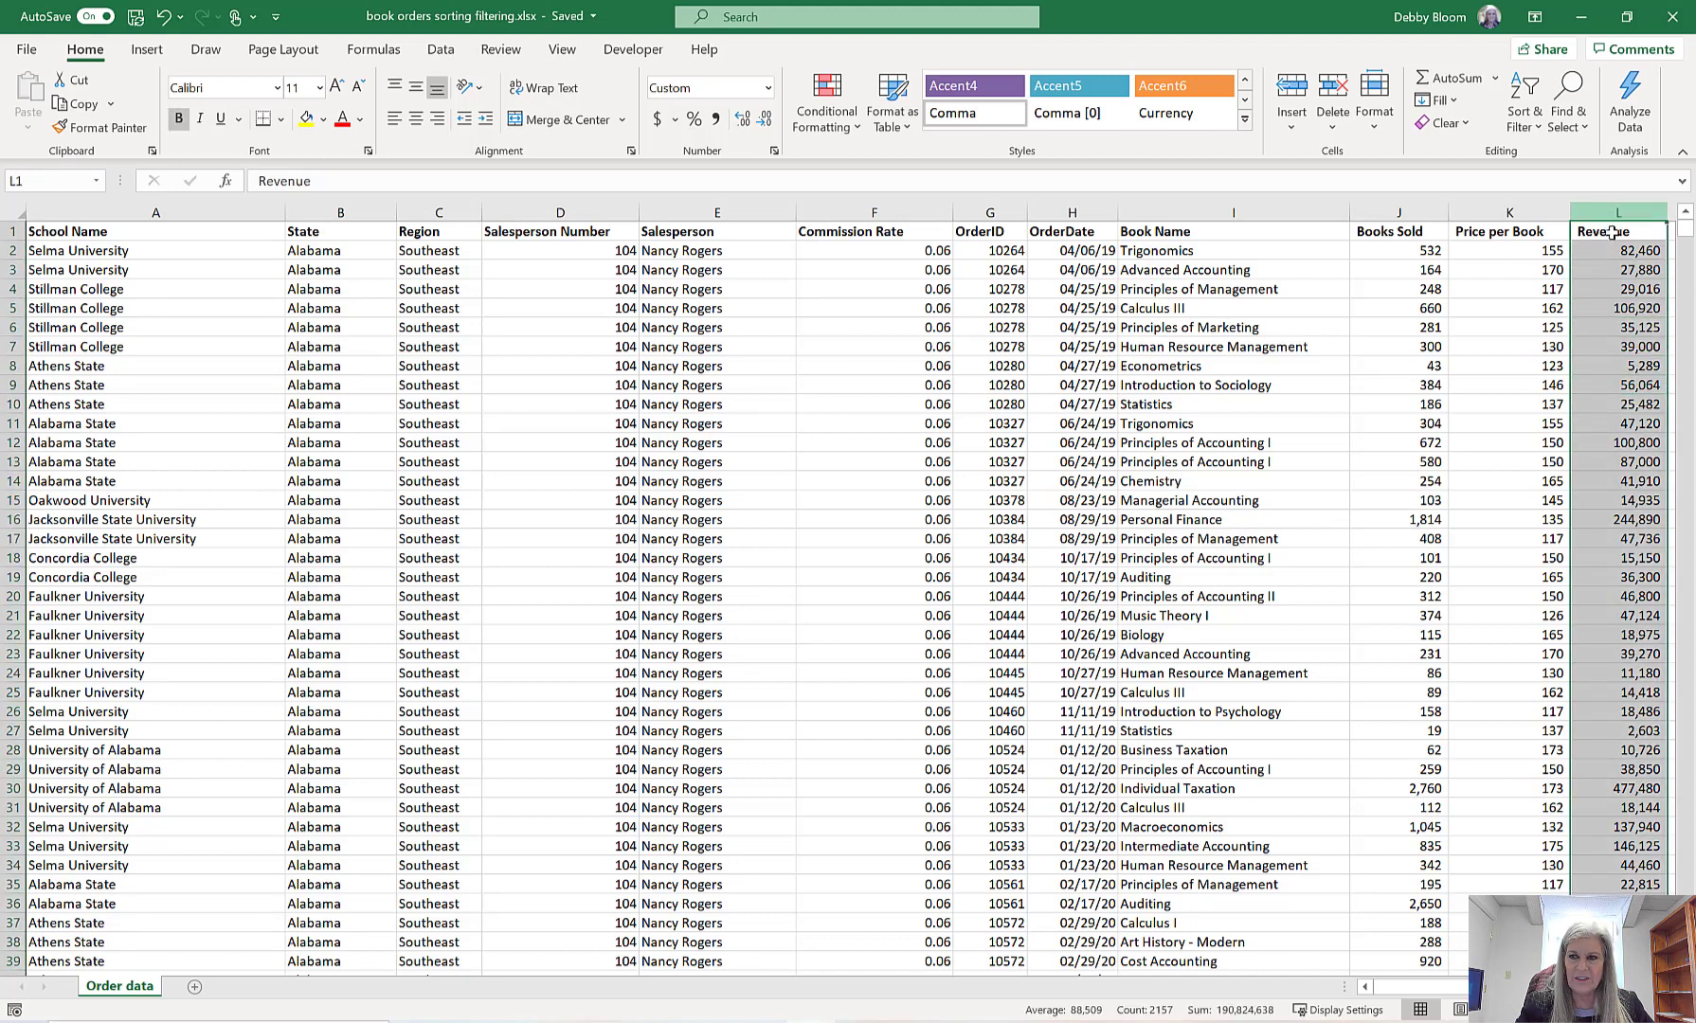
# - Sort the order data by the Revenue column from largest to smallest
pyautogui.click(1618, 370)
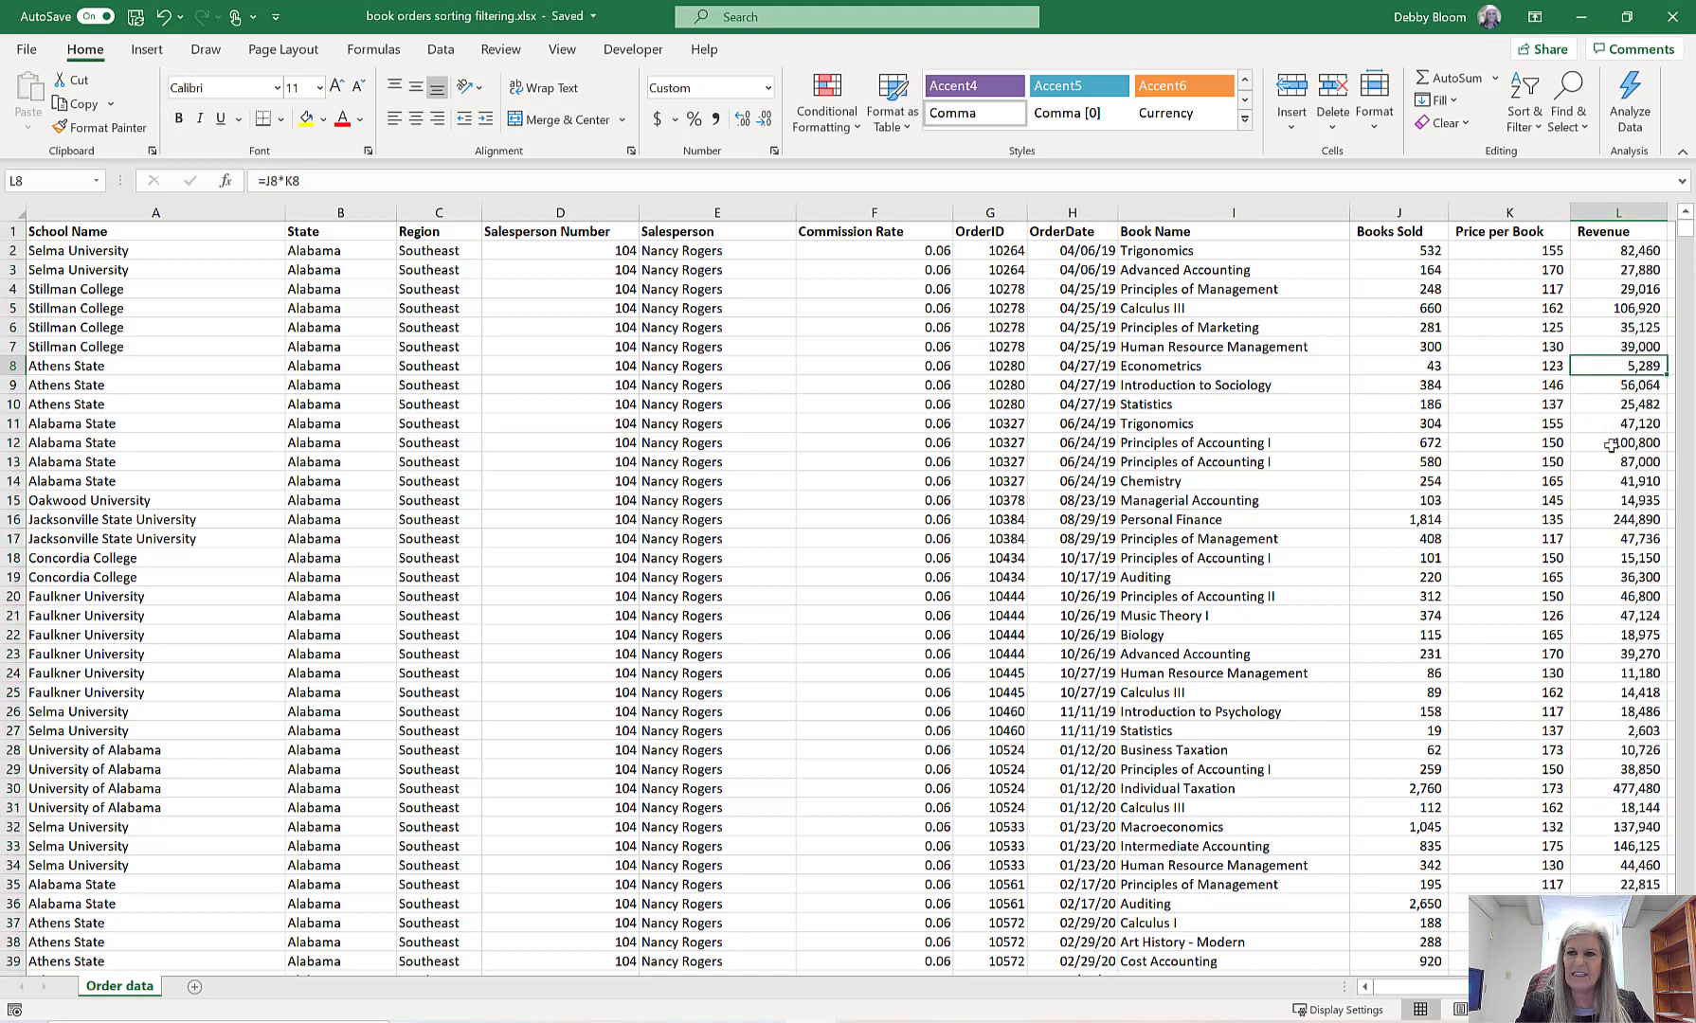
pyautogui.click(1611, 441)
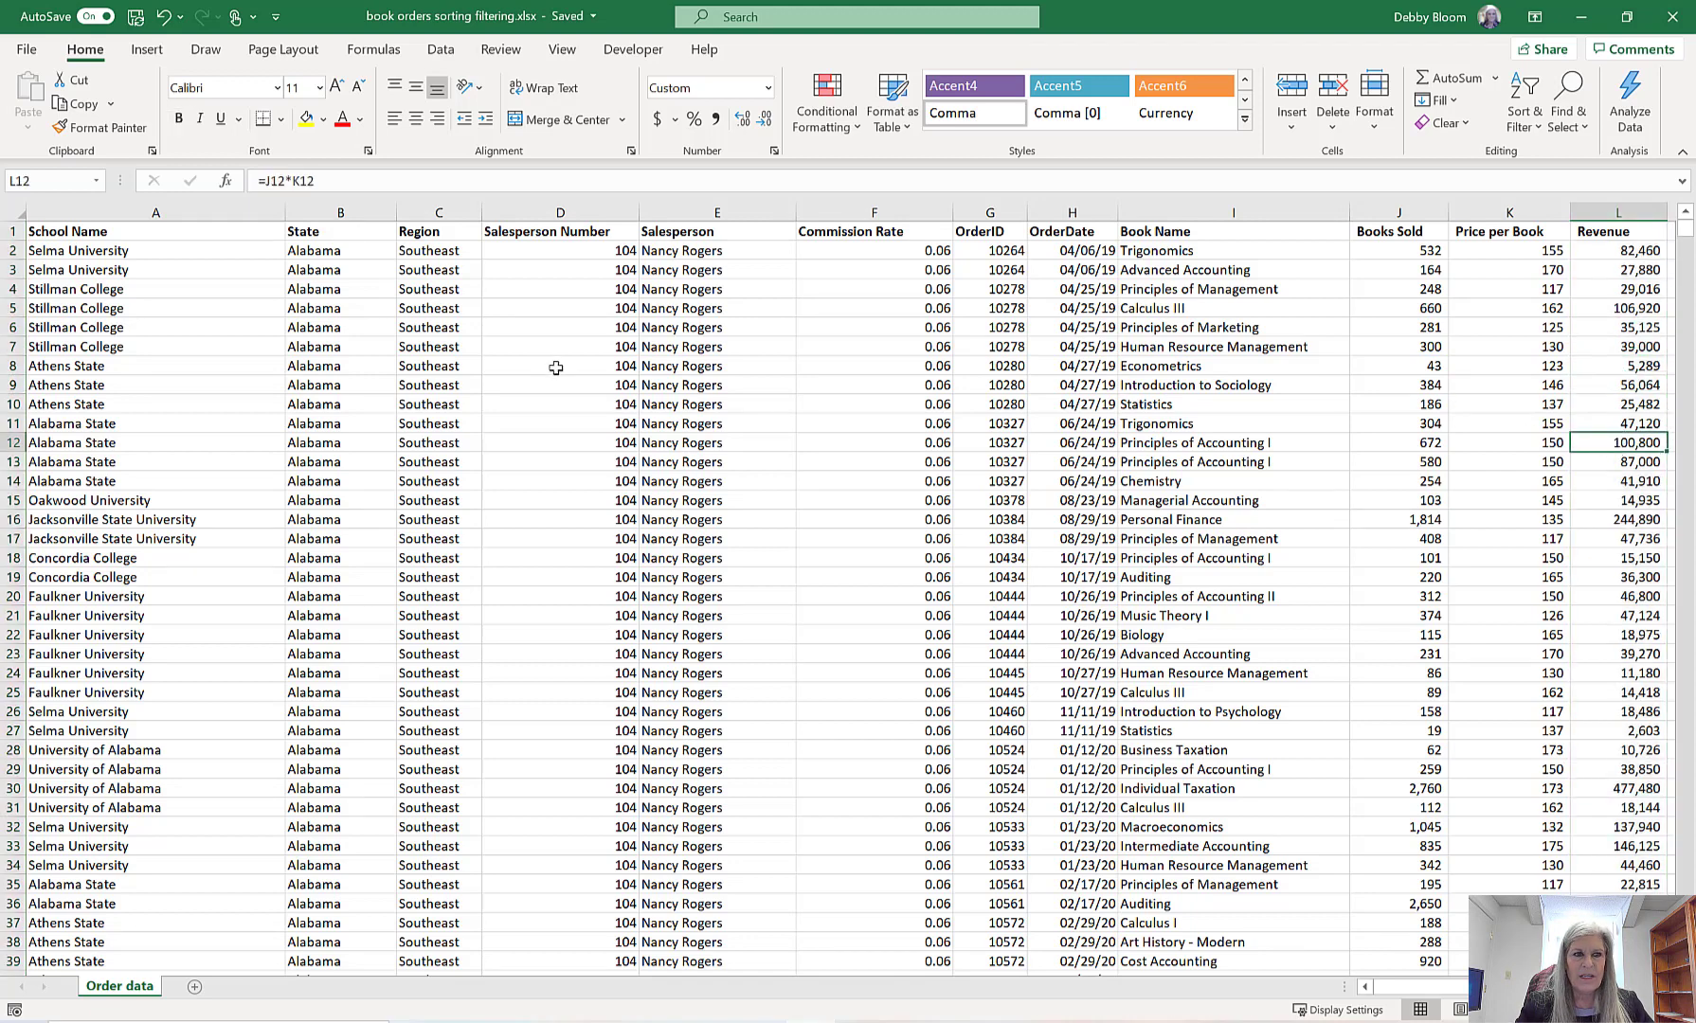
pyautogui.click(441, 49)
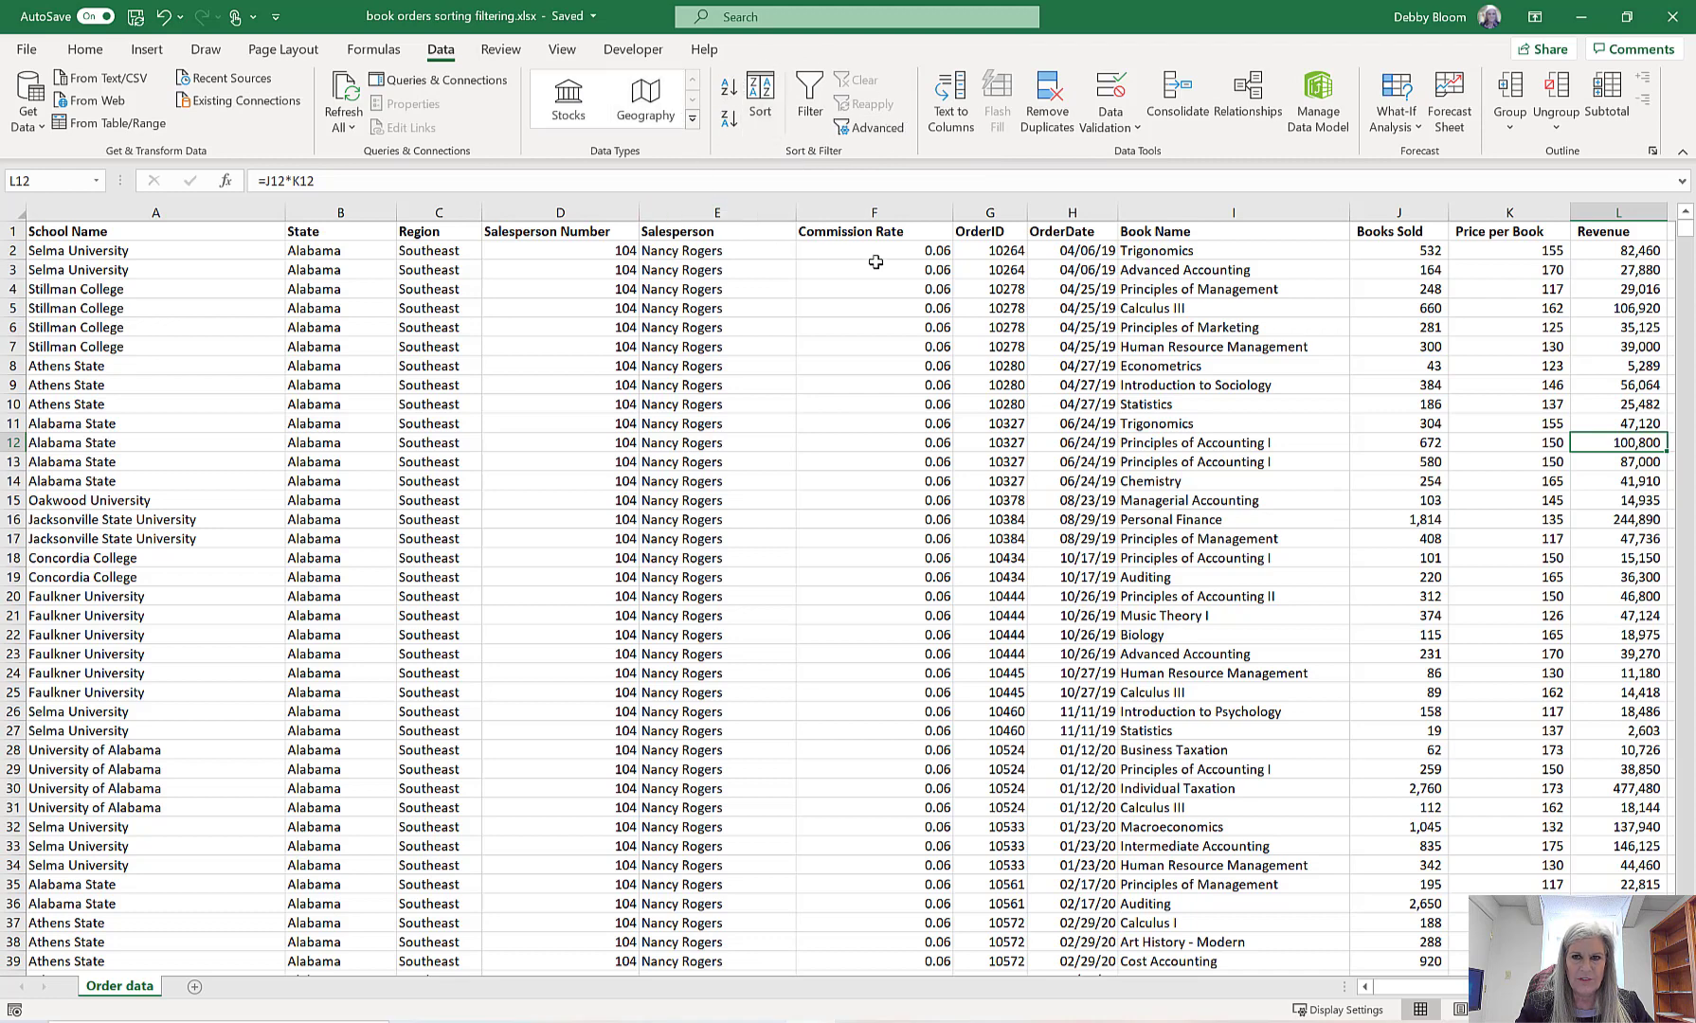
pyautogui.click(731, 117)
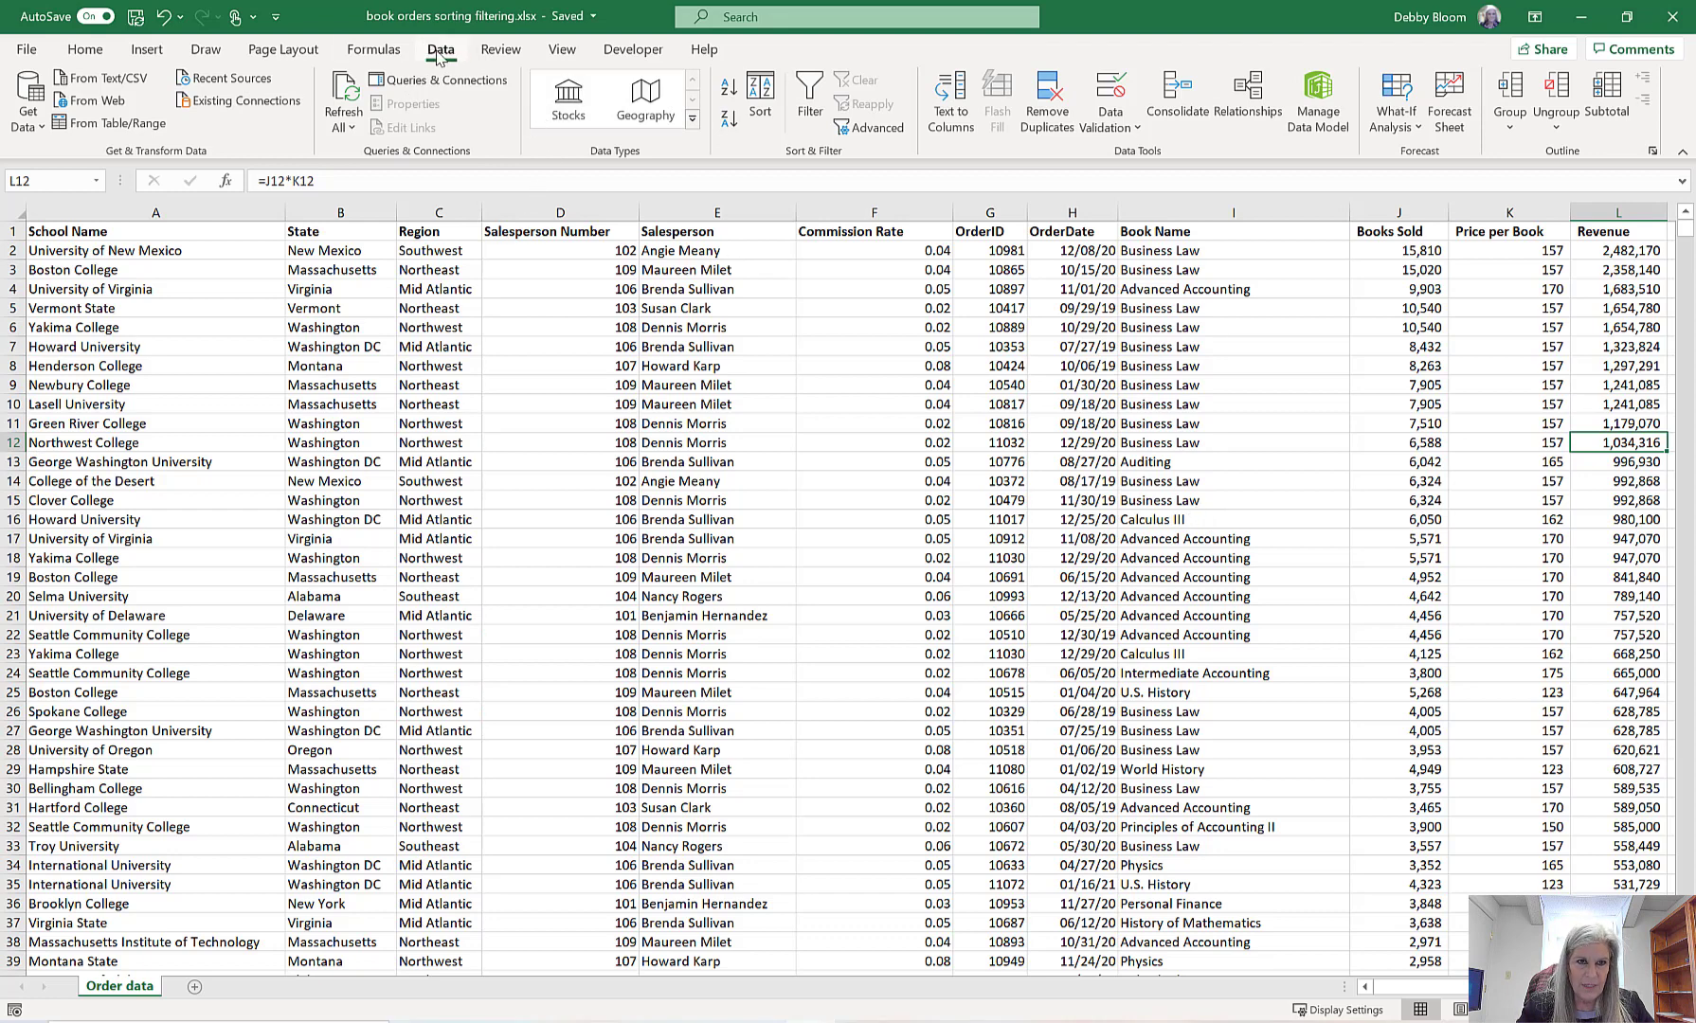
# - Start a custom sort of the order data with Salesperson as the first level, ordered A to Z
pyautogui.click(758, 99)
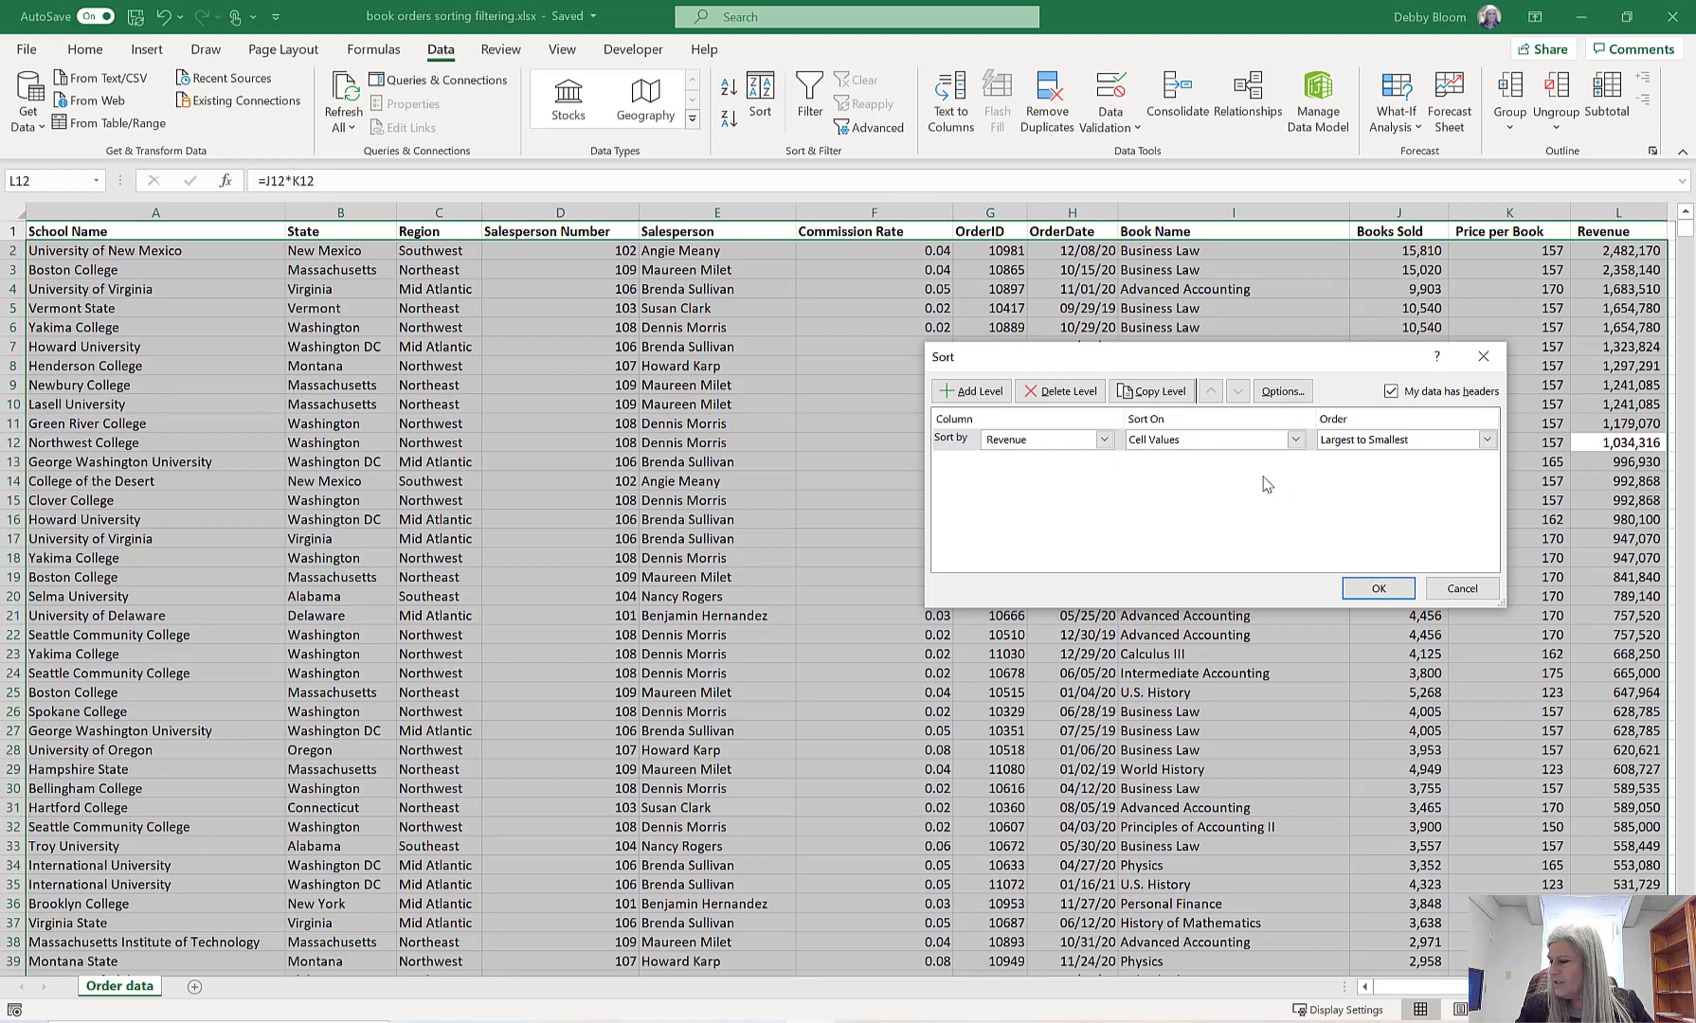
pyautogui.click(1105, 439)
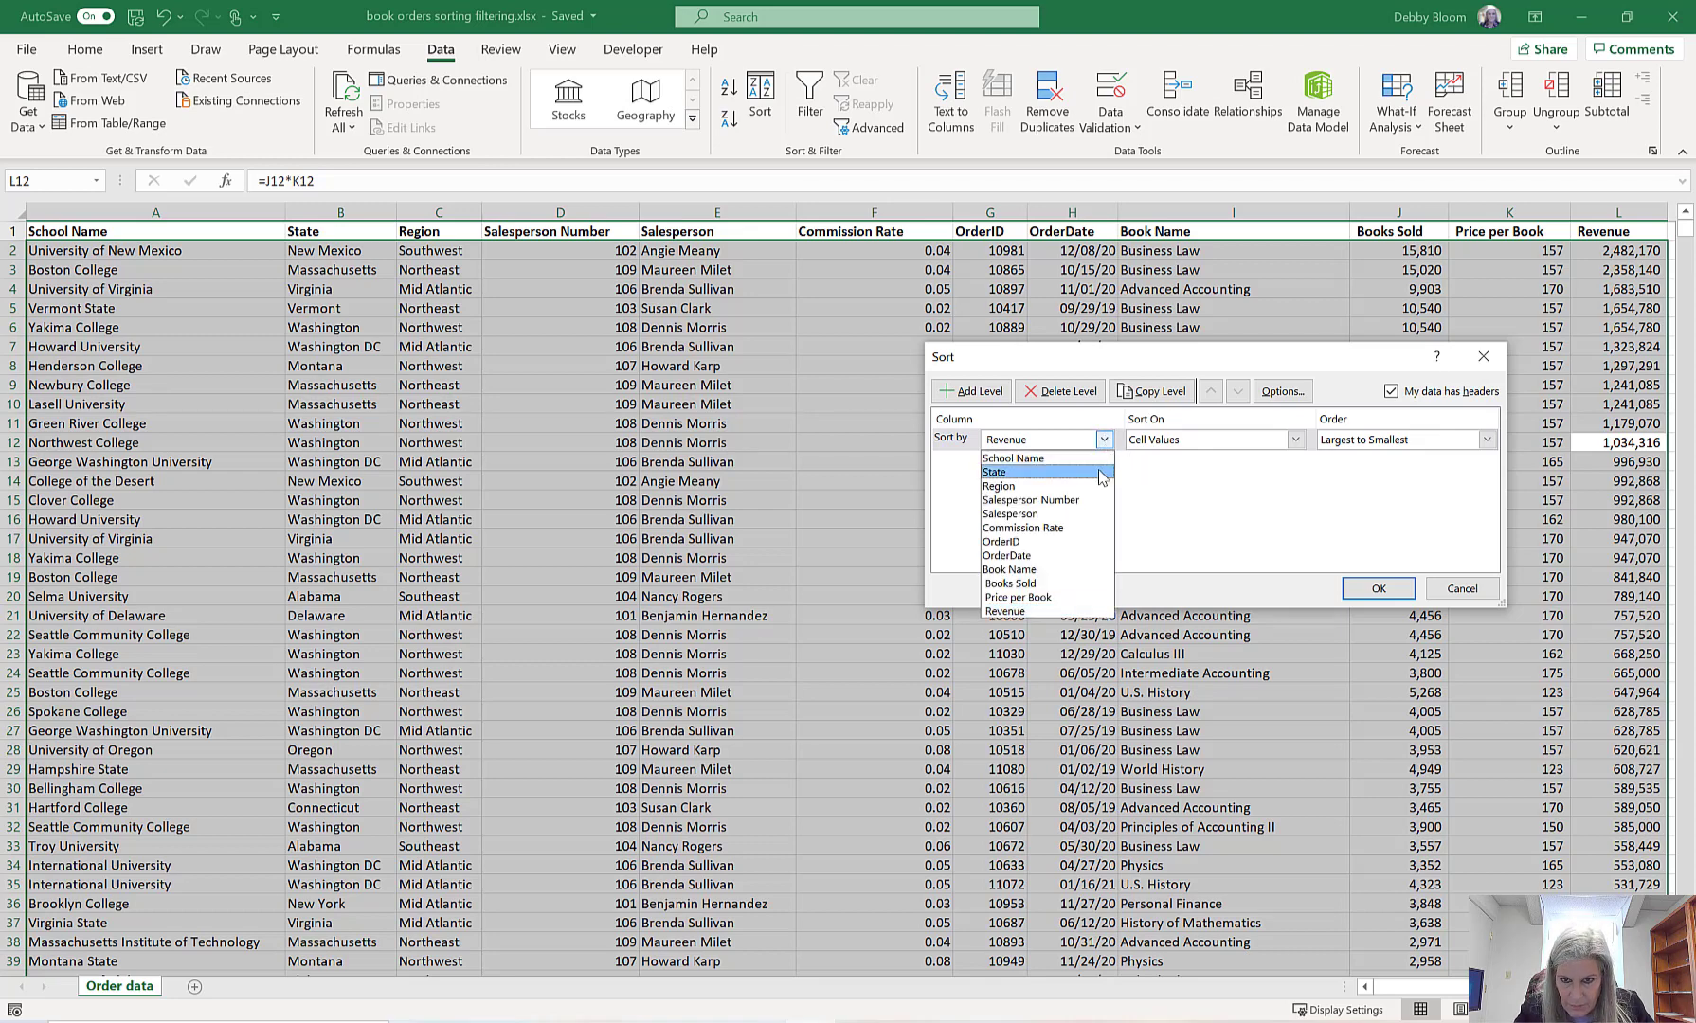
pyautogui.click(1065, 514)
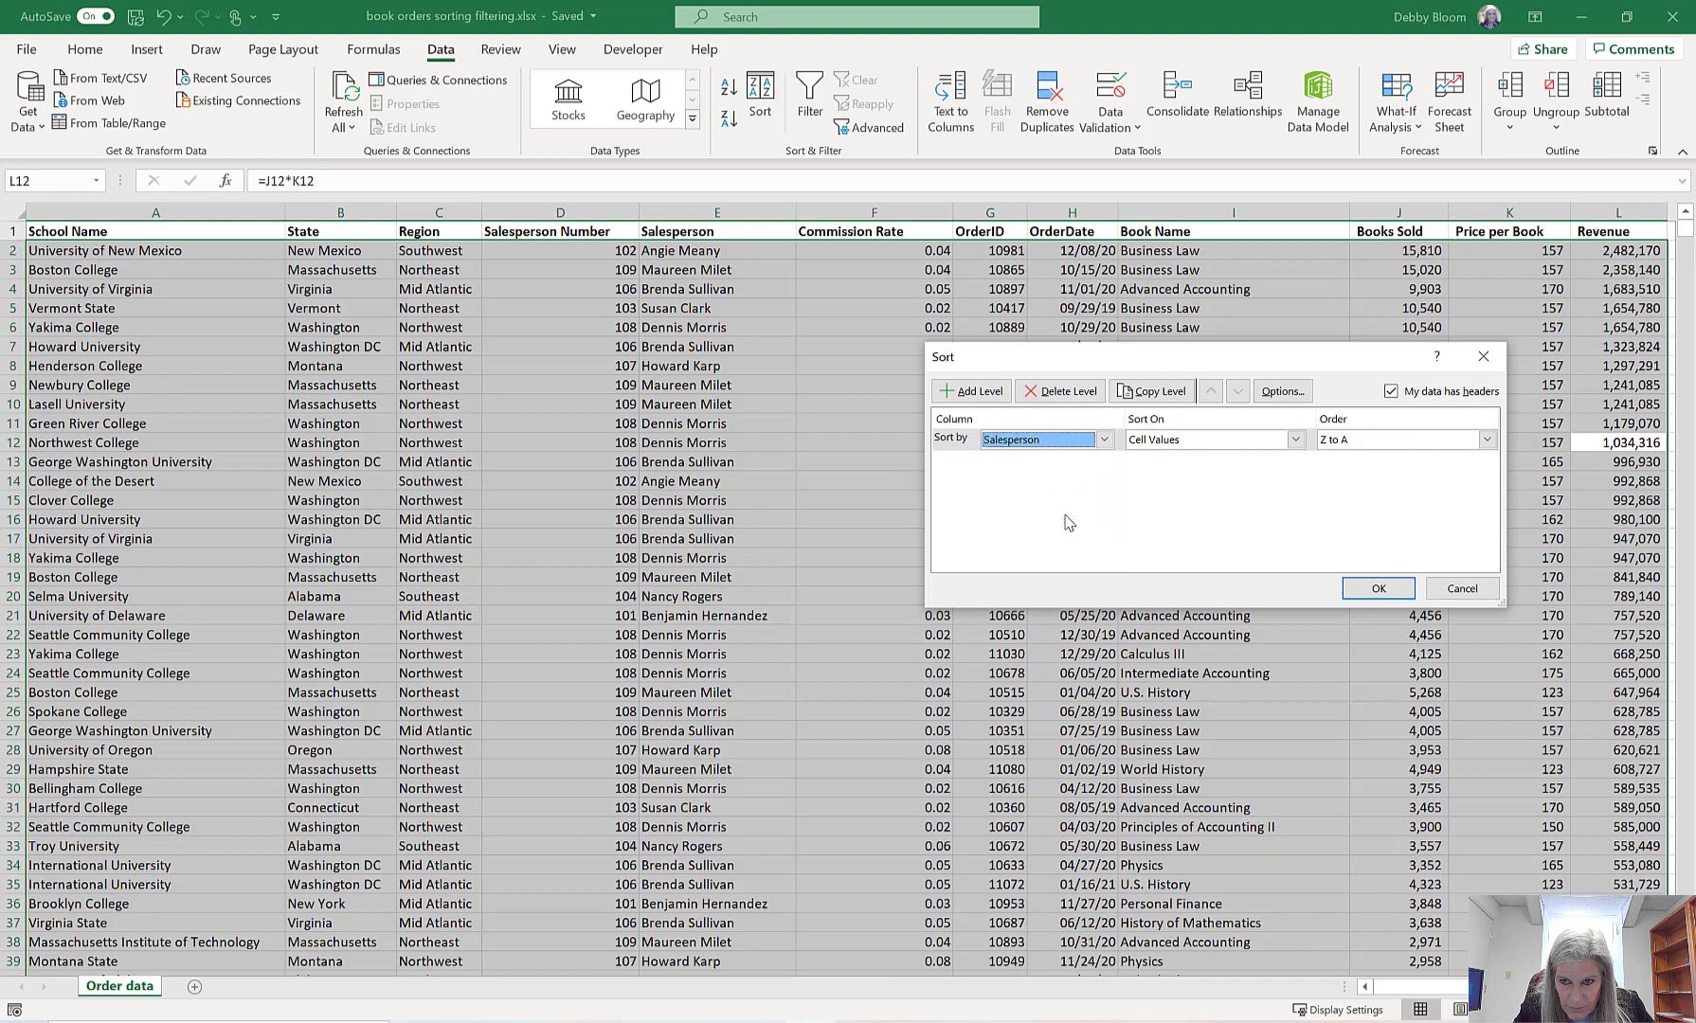
pyautogui.click(1487, 439)
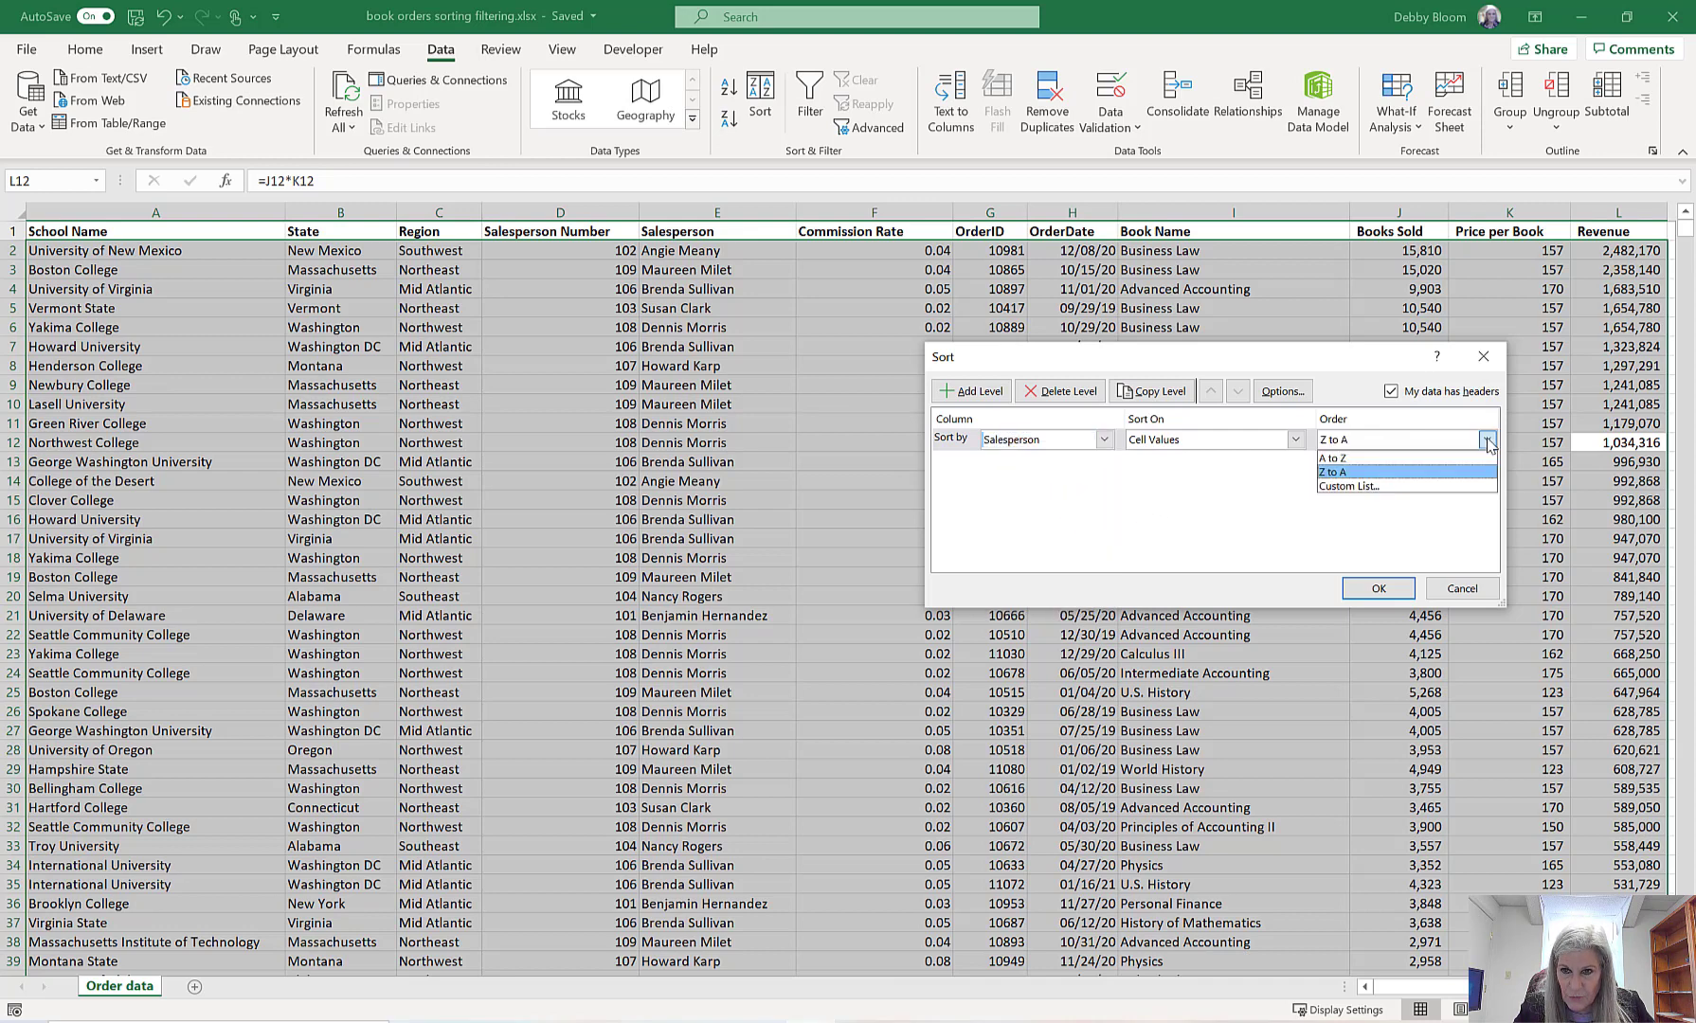
pyautogui.click(1435, 458)
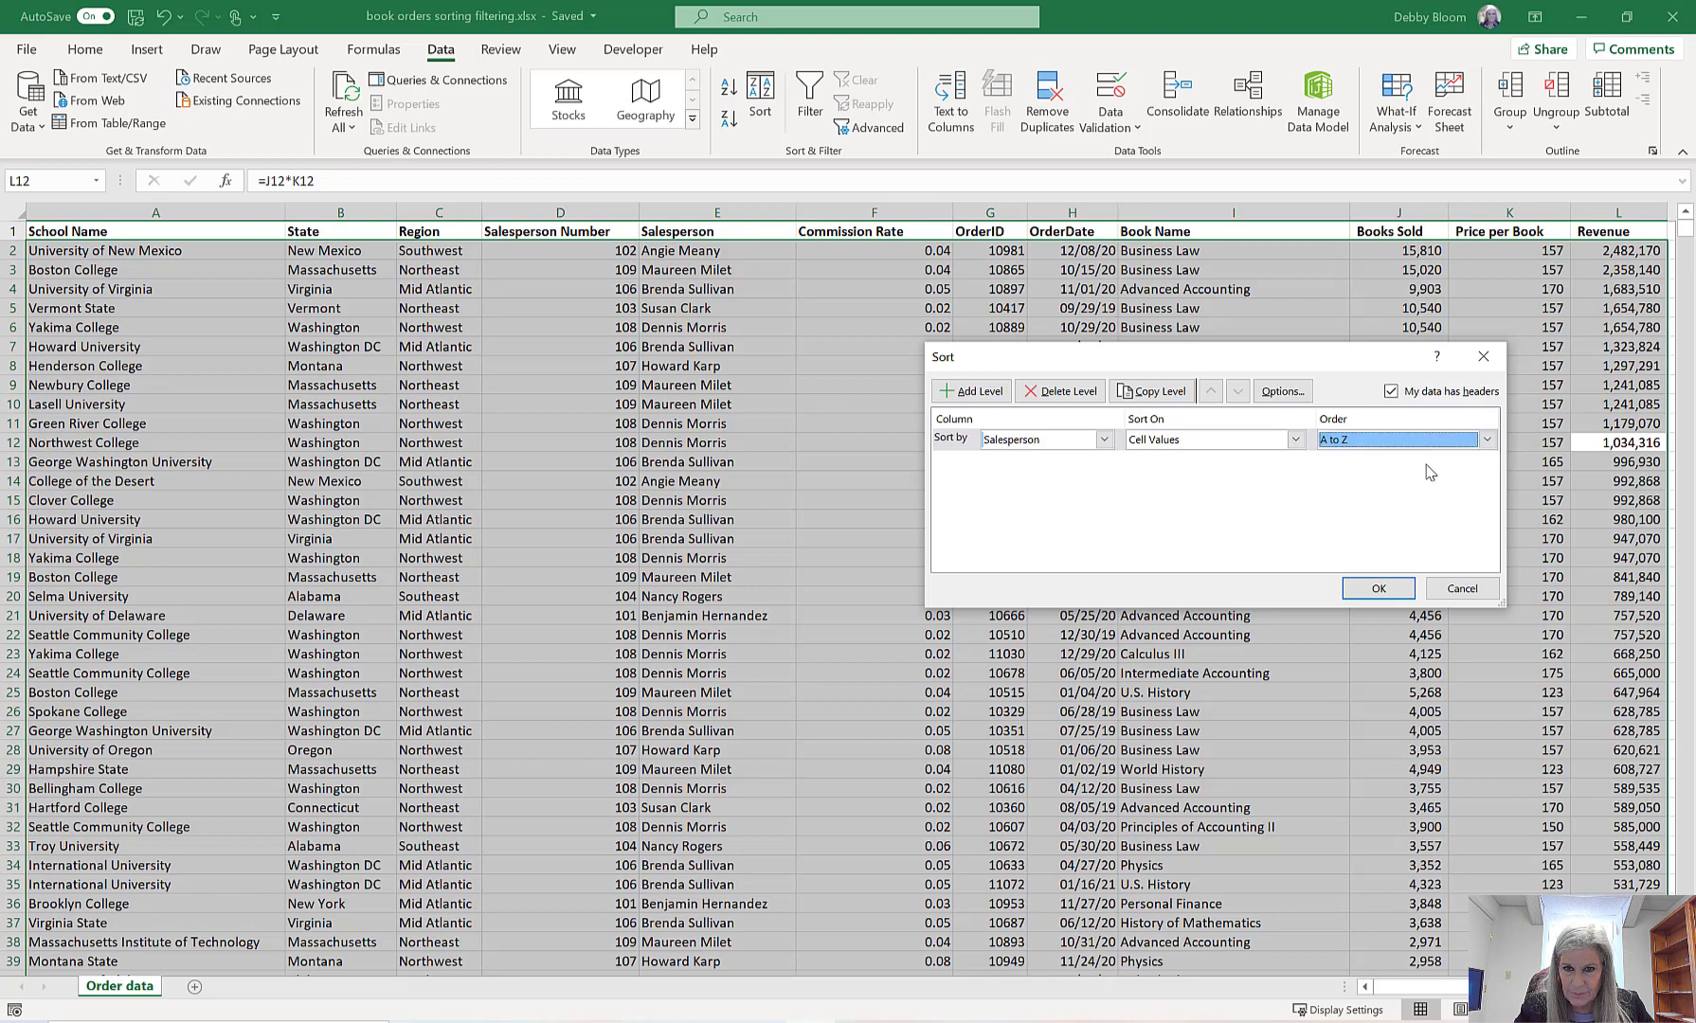
# - Add a second sort level by Book Name from A to Z and apply the custom sort
pyautogui.click(990, 396)
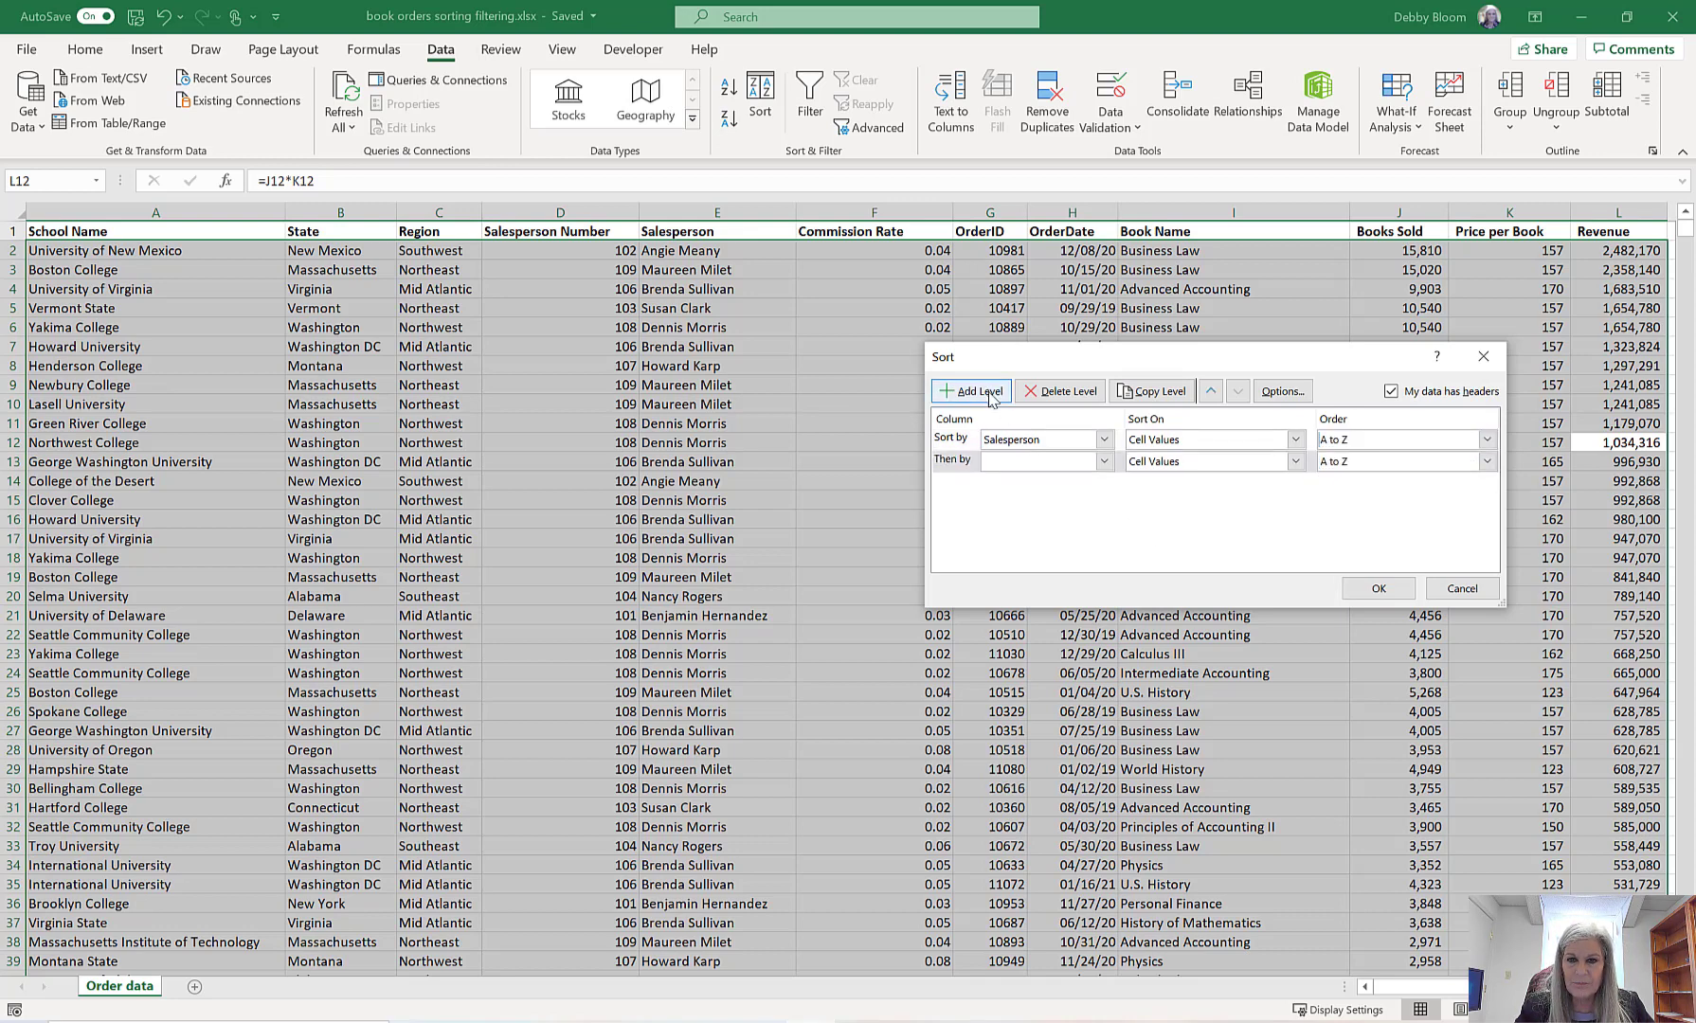
pyautogui.click(1104, 463)
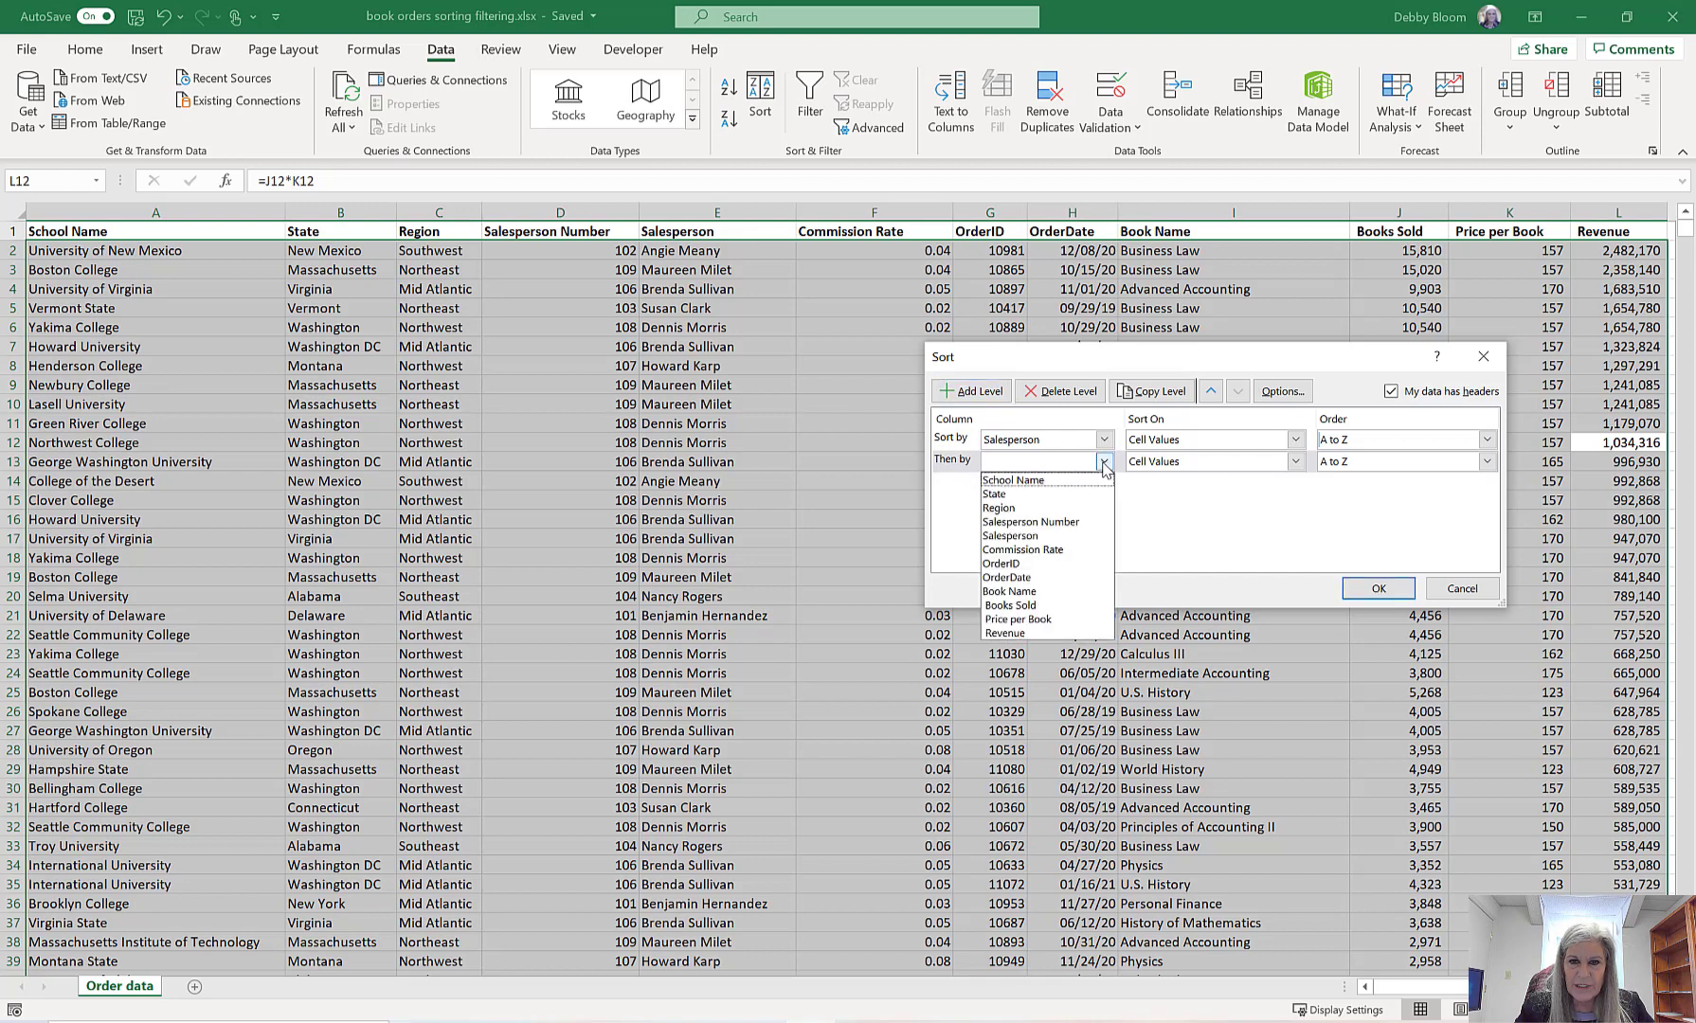
pyautogui.click(1059, 591)
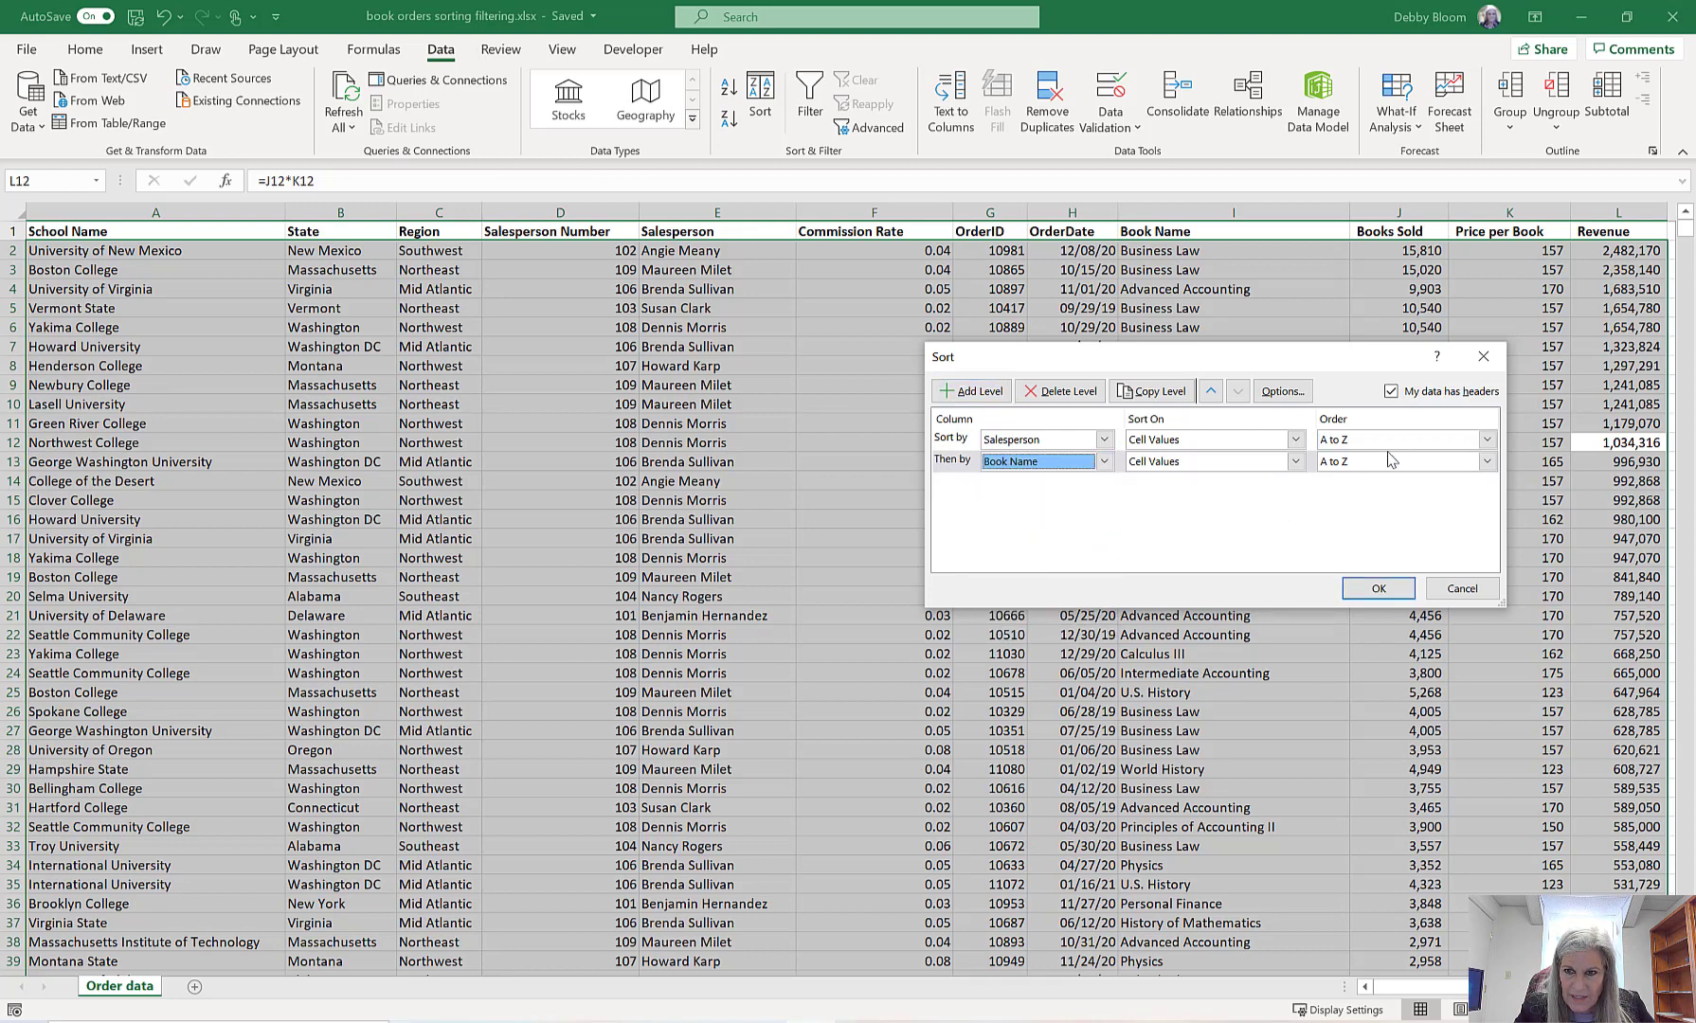
pyautogui.click(1487, 462)
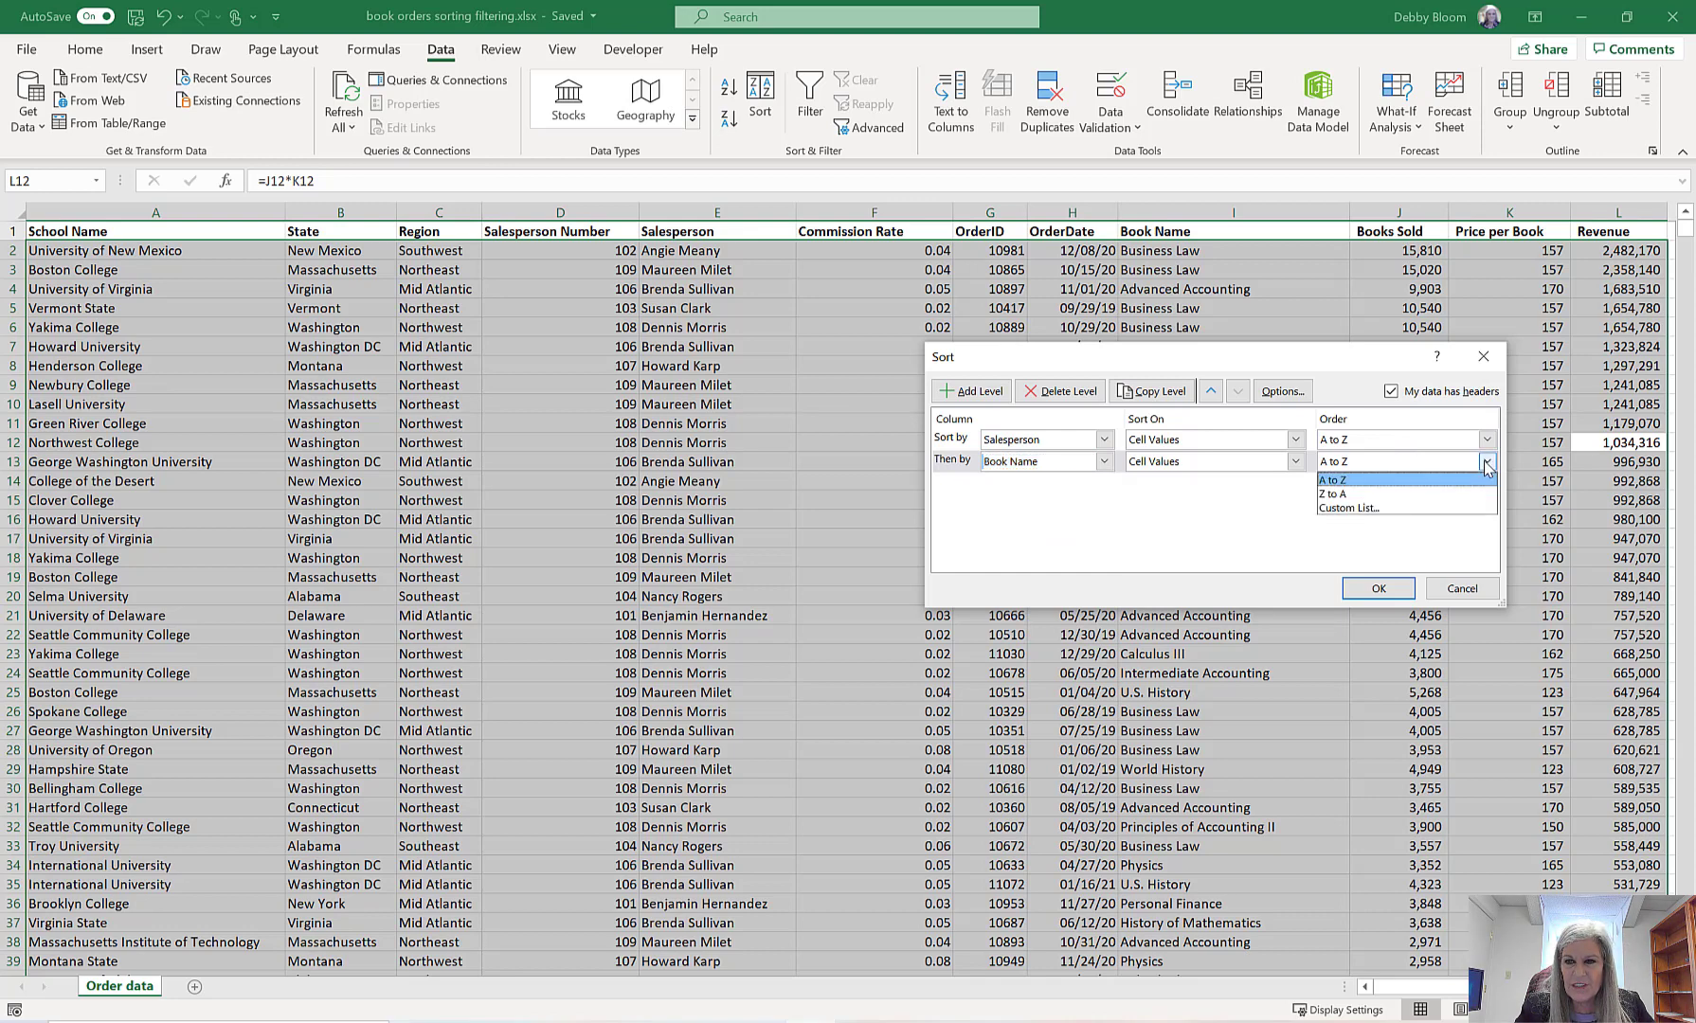
pyautogui.click(1486, 462)
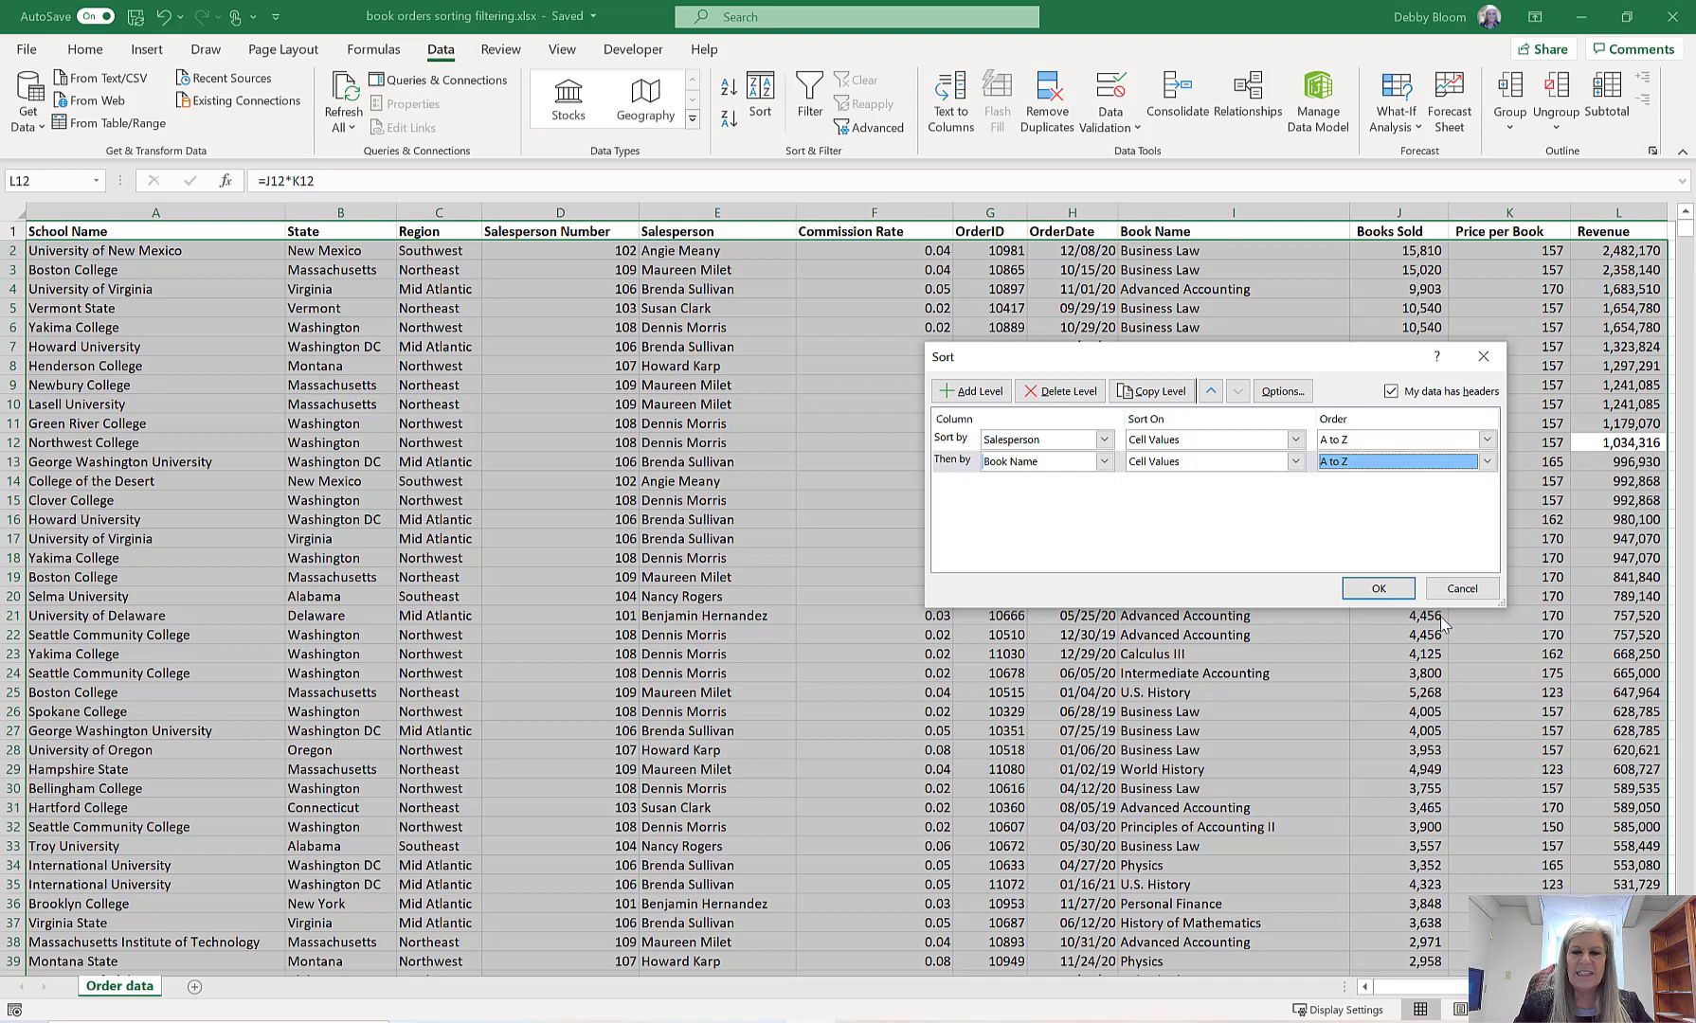
pyautogui.click(1379, 590)
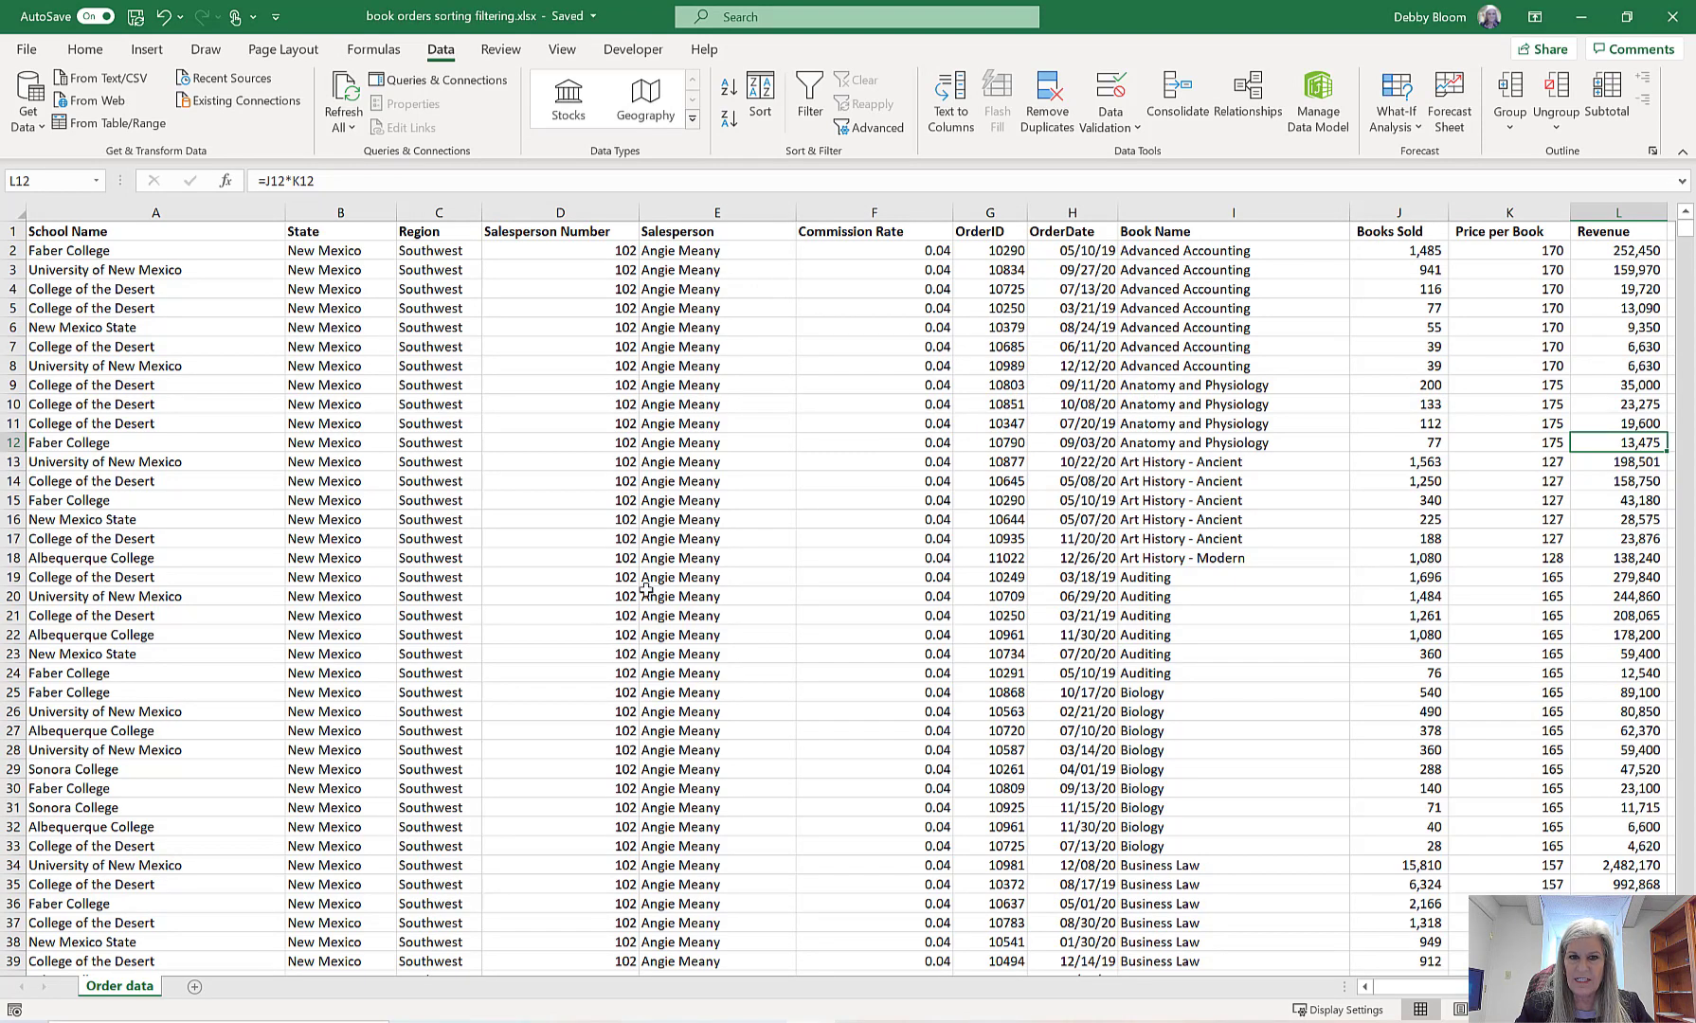
pyautogui.scroll(-10, 1210, 637)
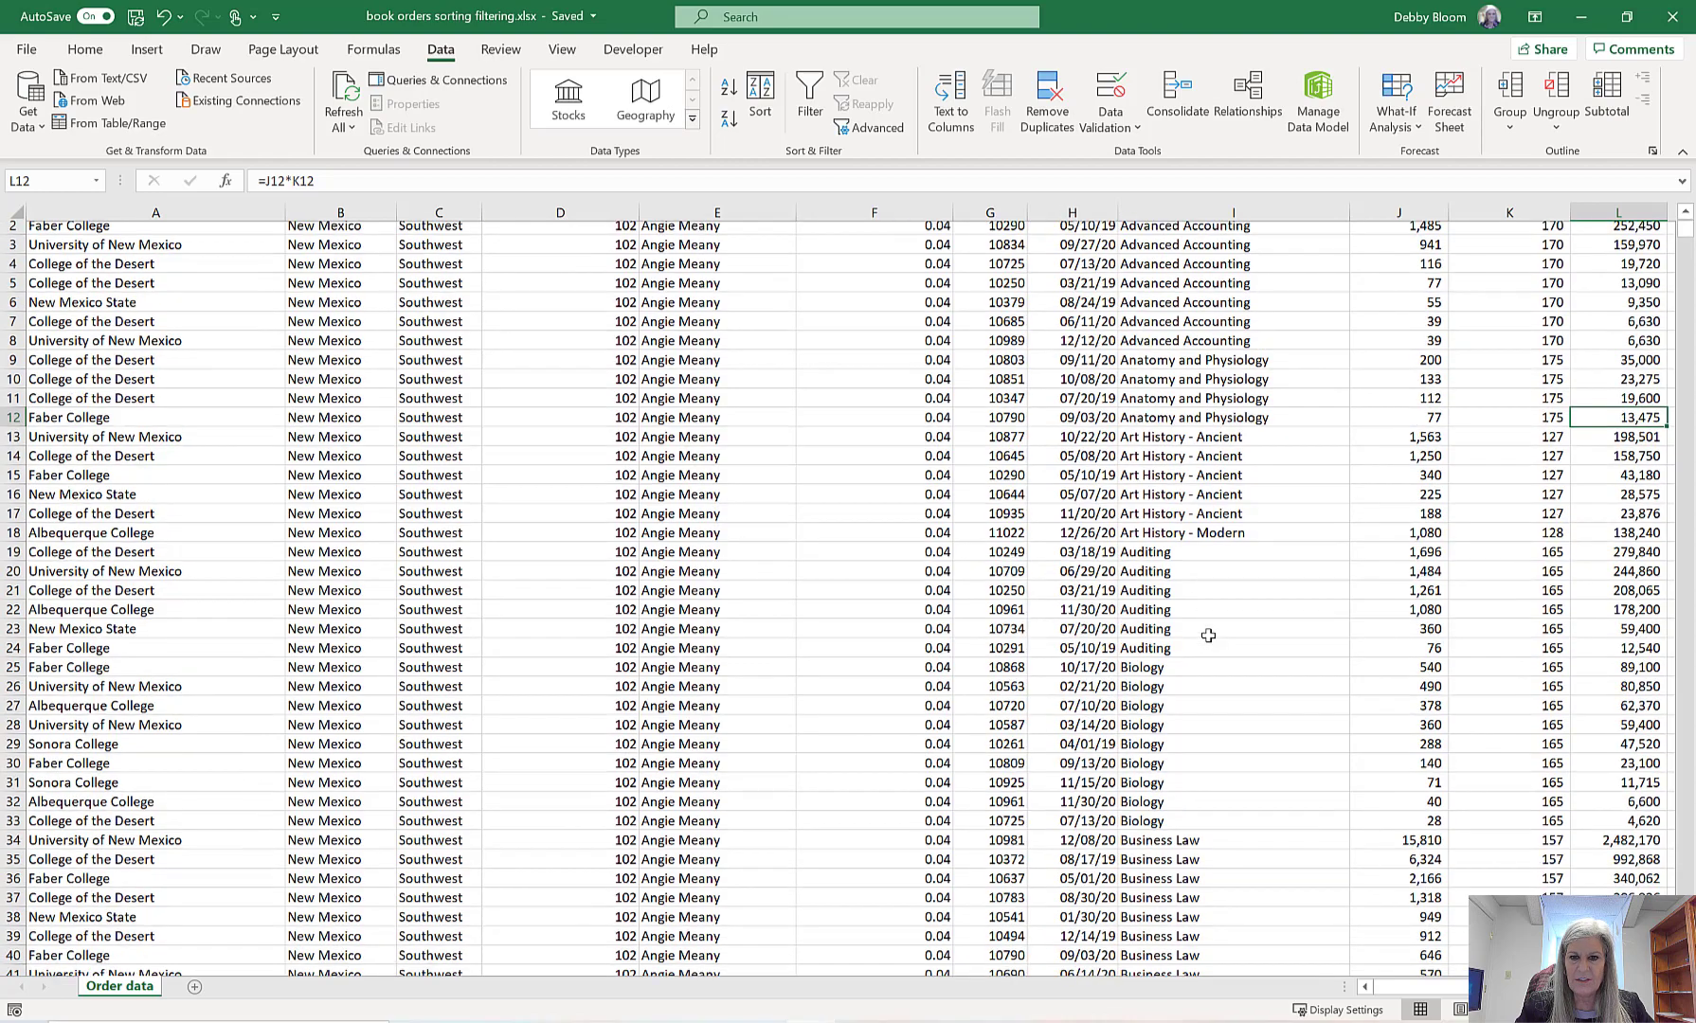
pyautogui.scroll(10, 1210, 634)
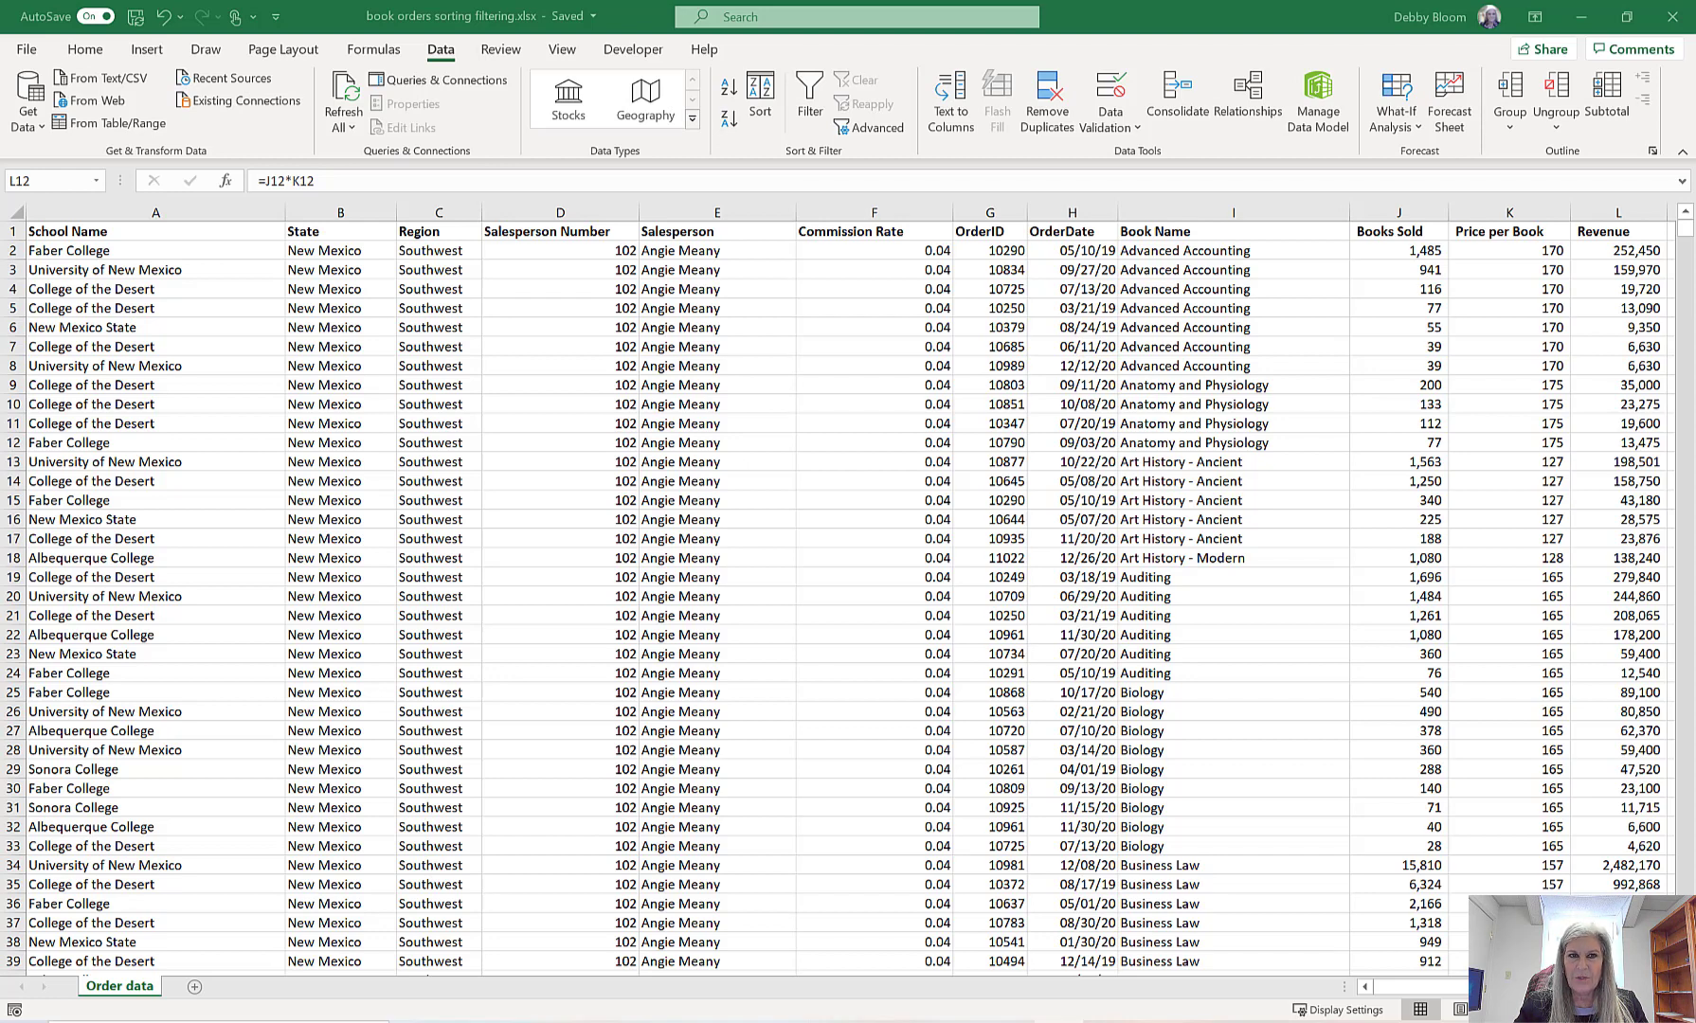
pyautogui.click(447, 47)
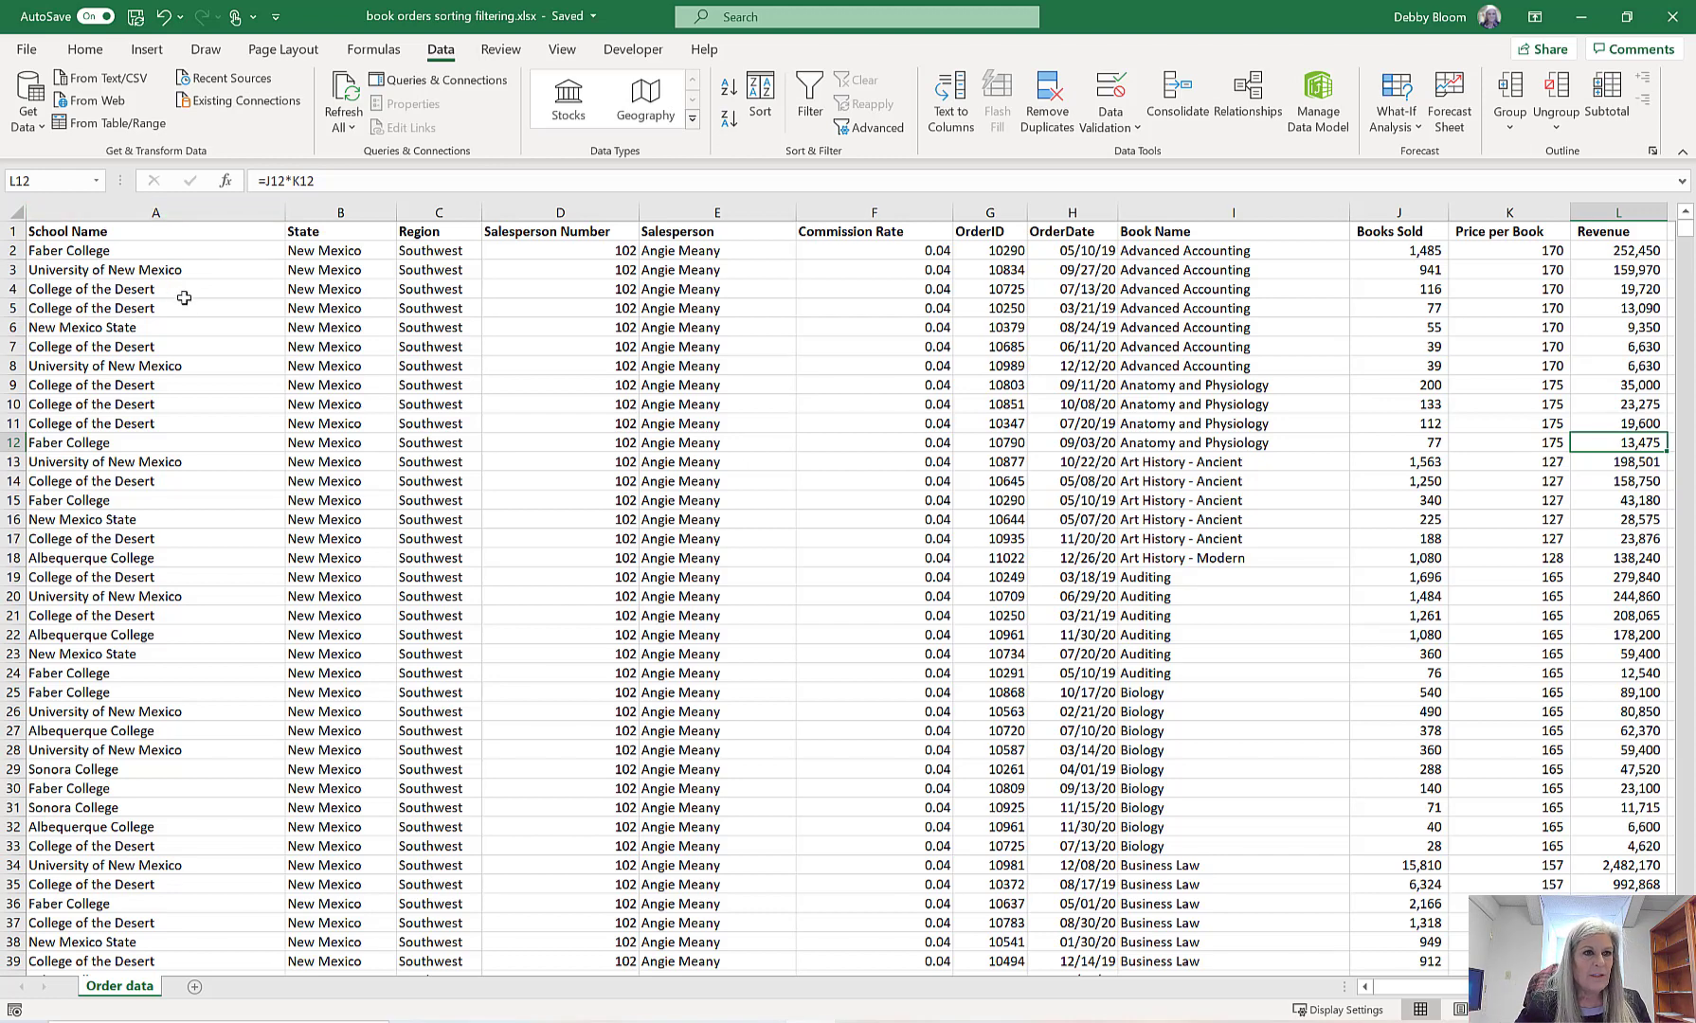
pyautogui.click(126, 250)
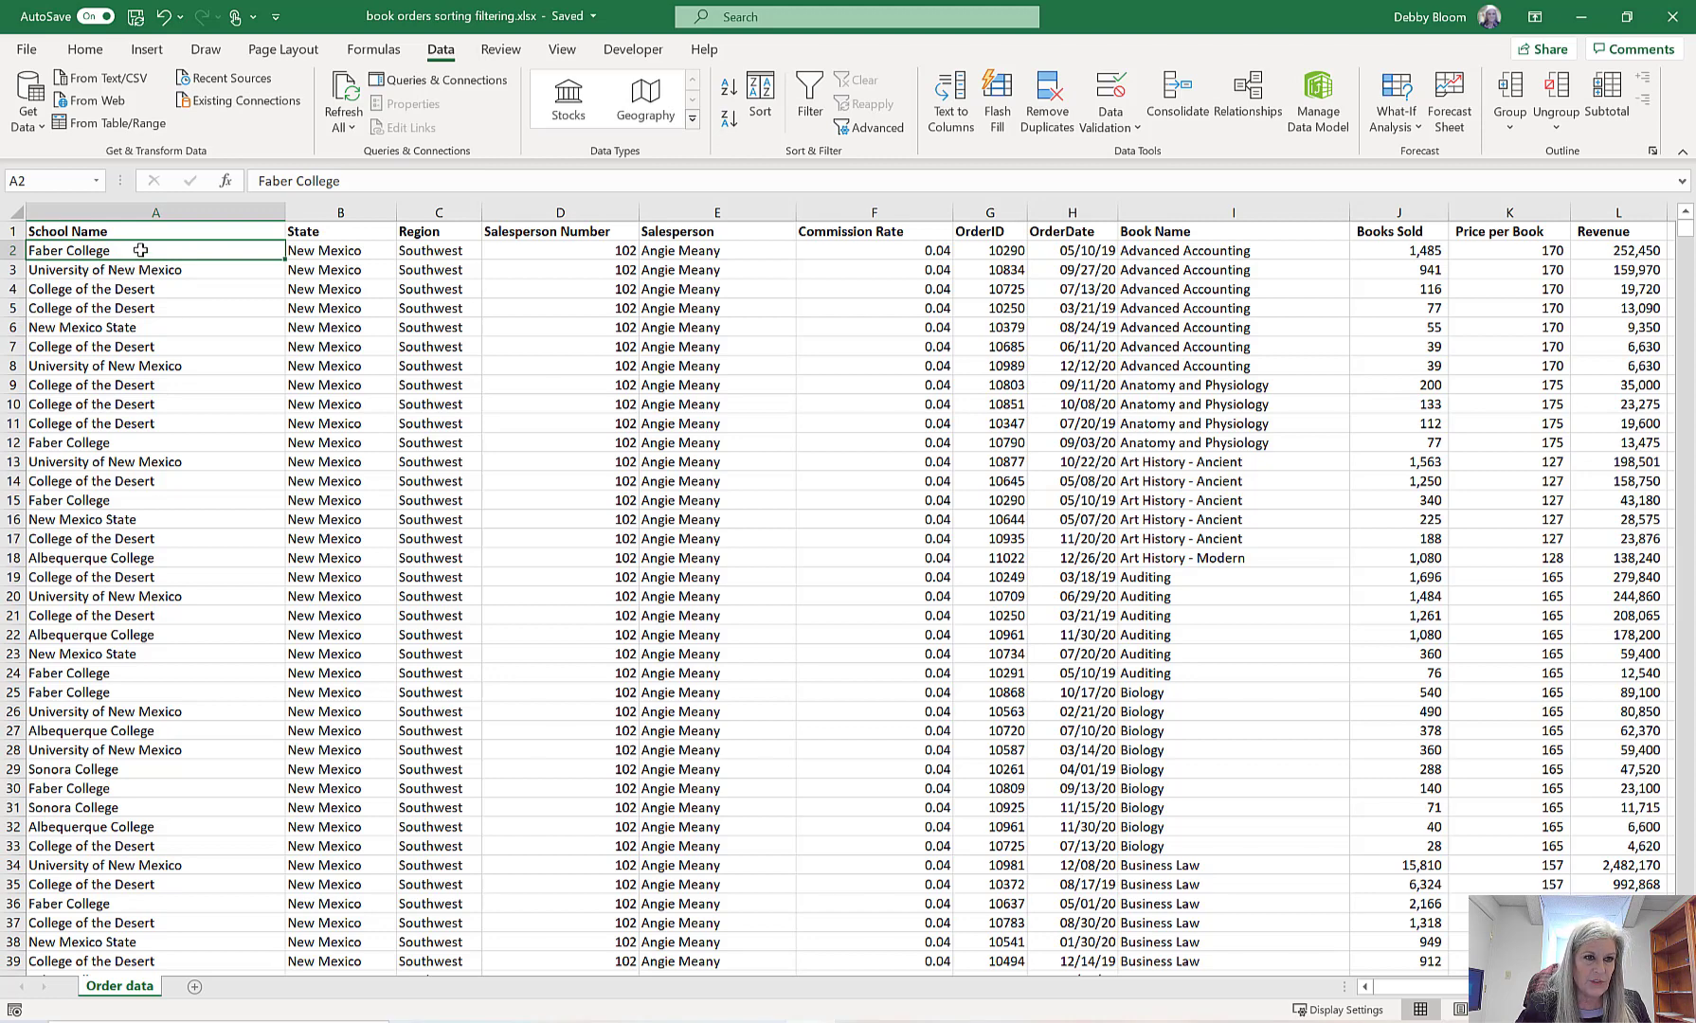
pyautogui.click(163, 269)
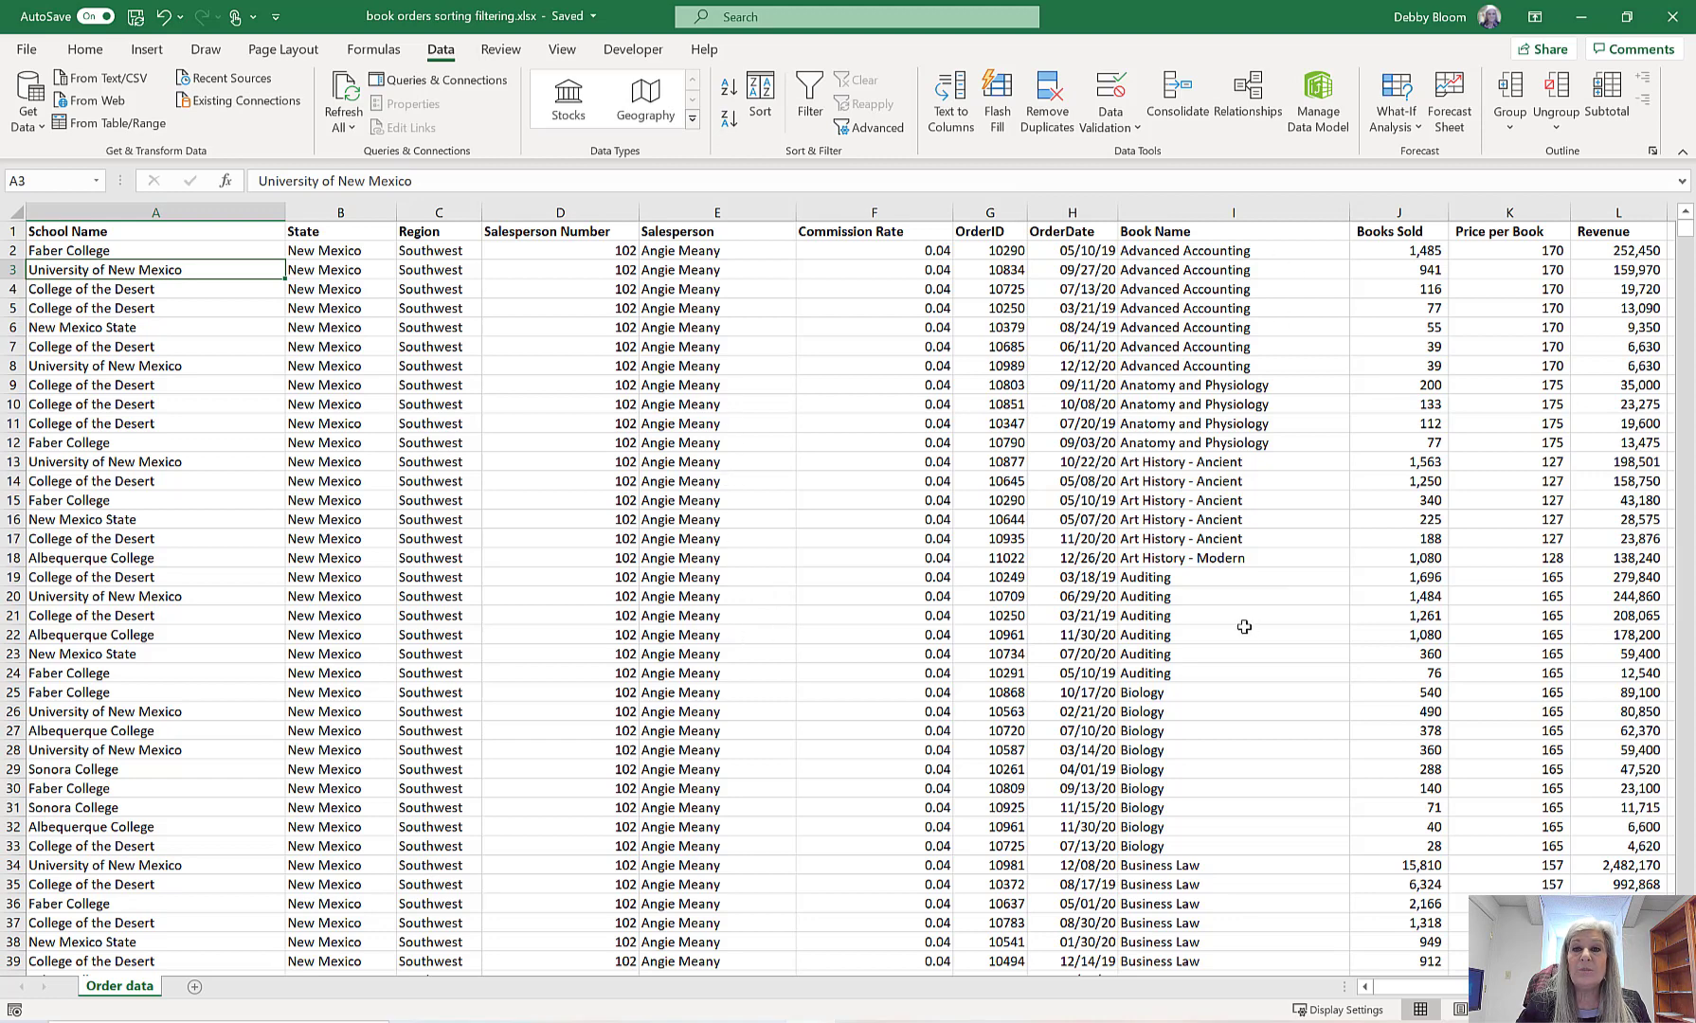
pyautogui.click(724, 487)
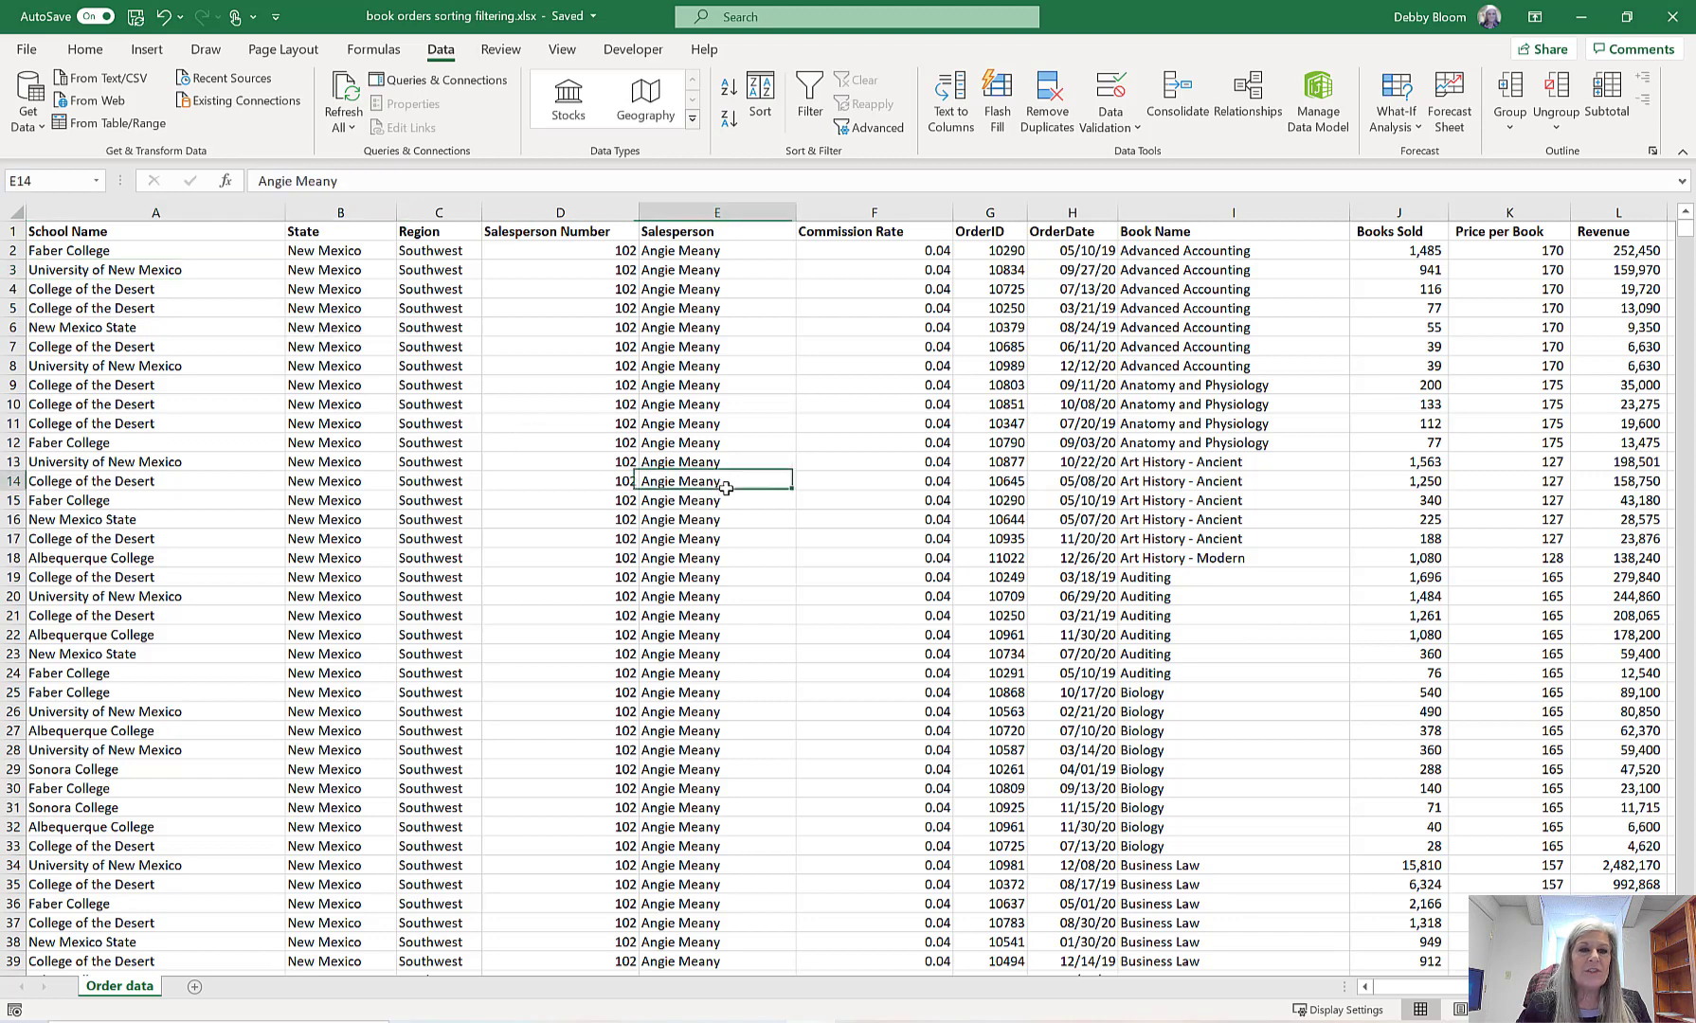
pyautogui.click(190, 422)
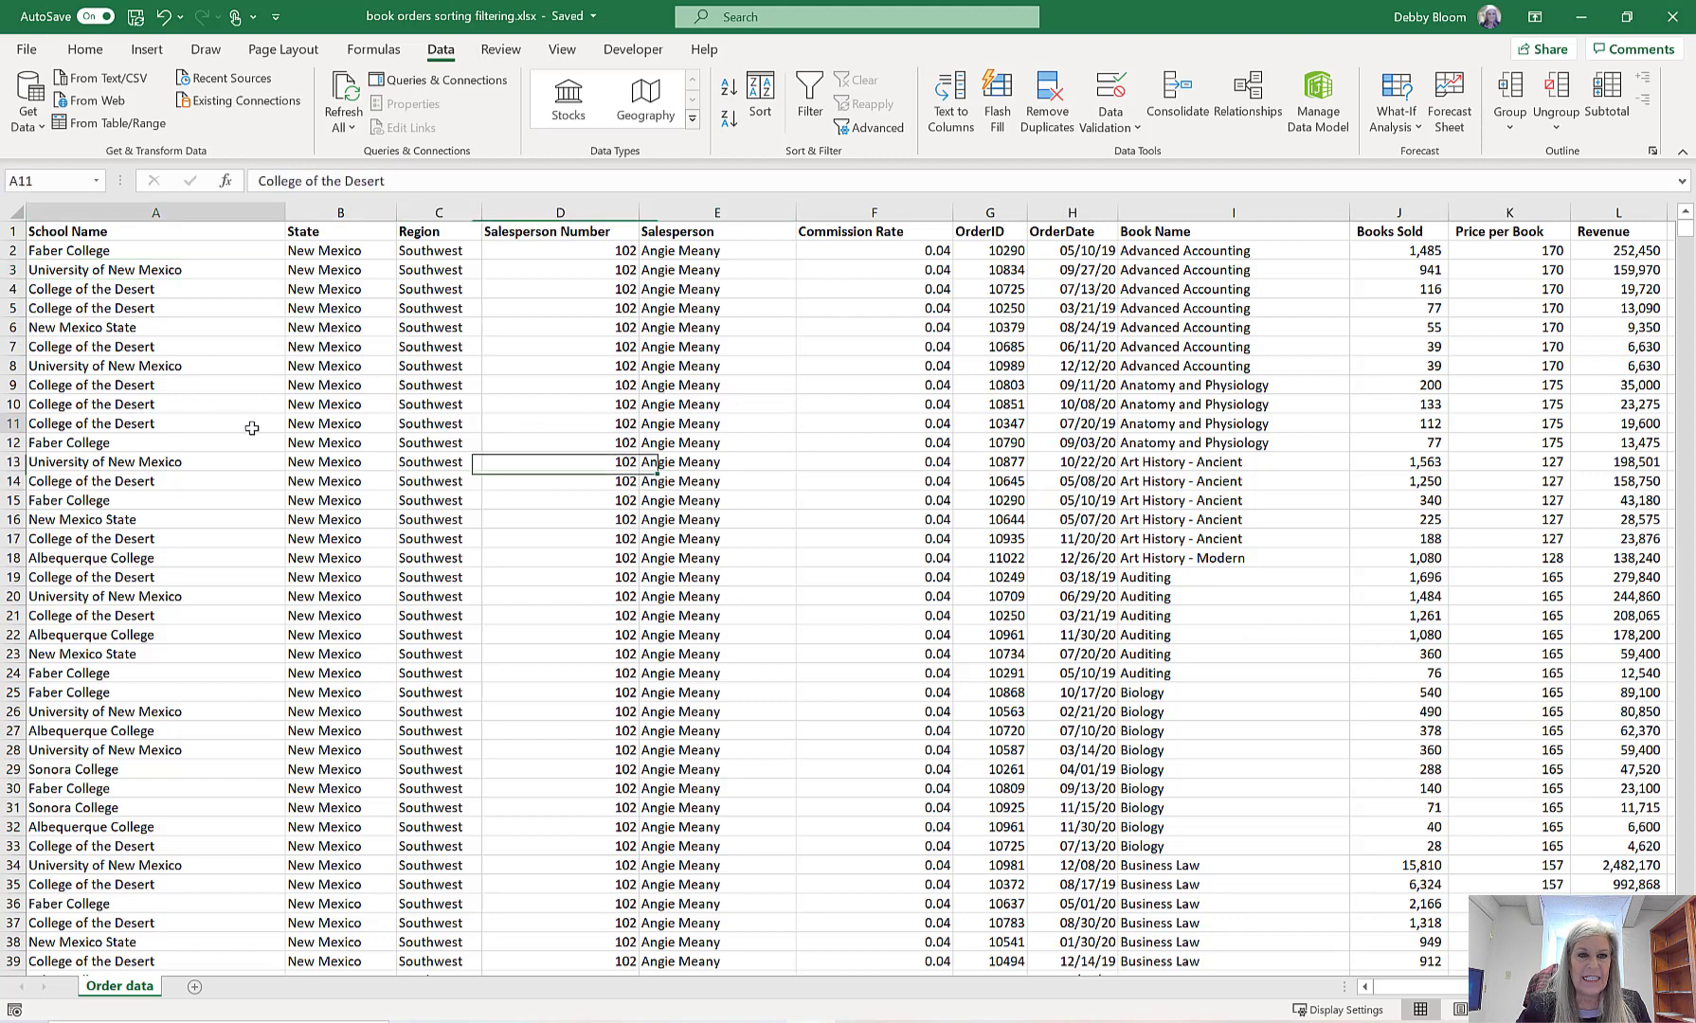
# - Add subtotals to the order data that sum Revenue at each change in Salesperson
pyautogui.click(1025, 405)
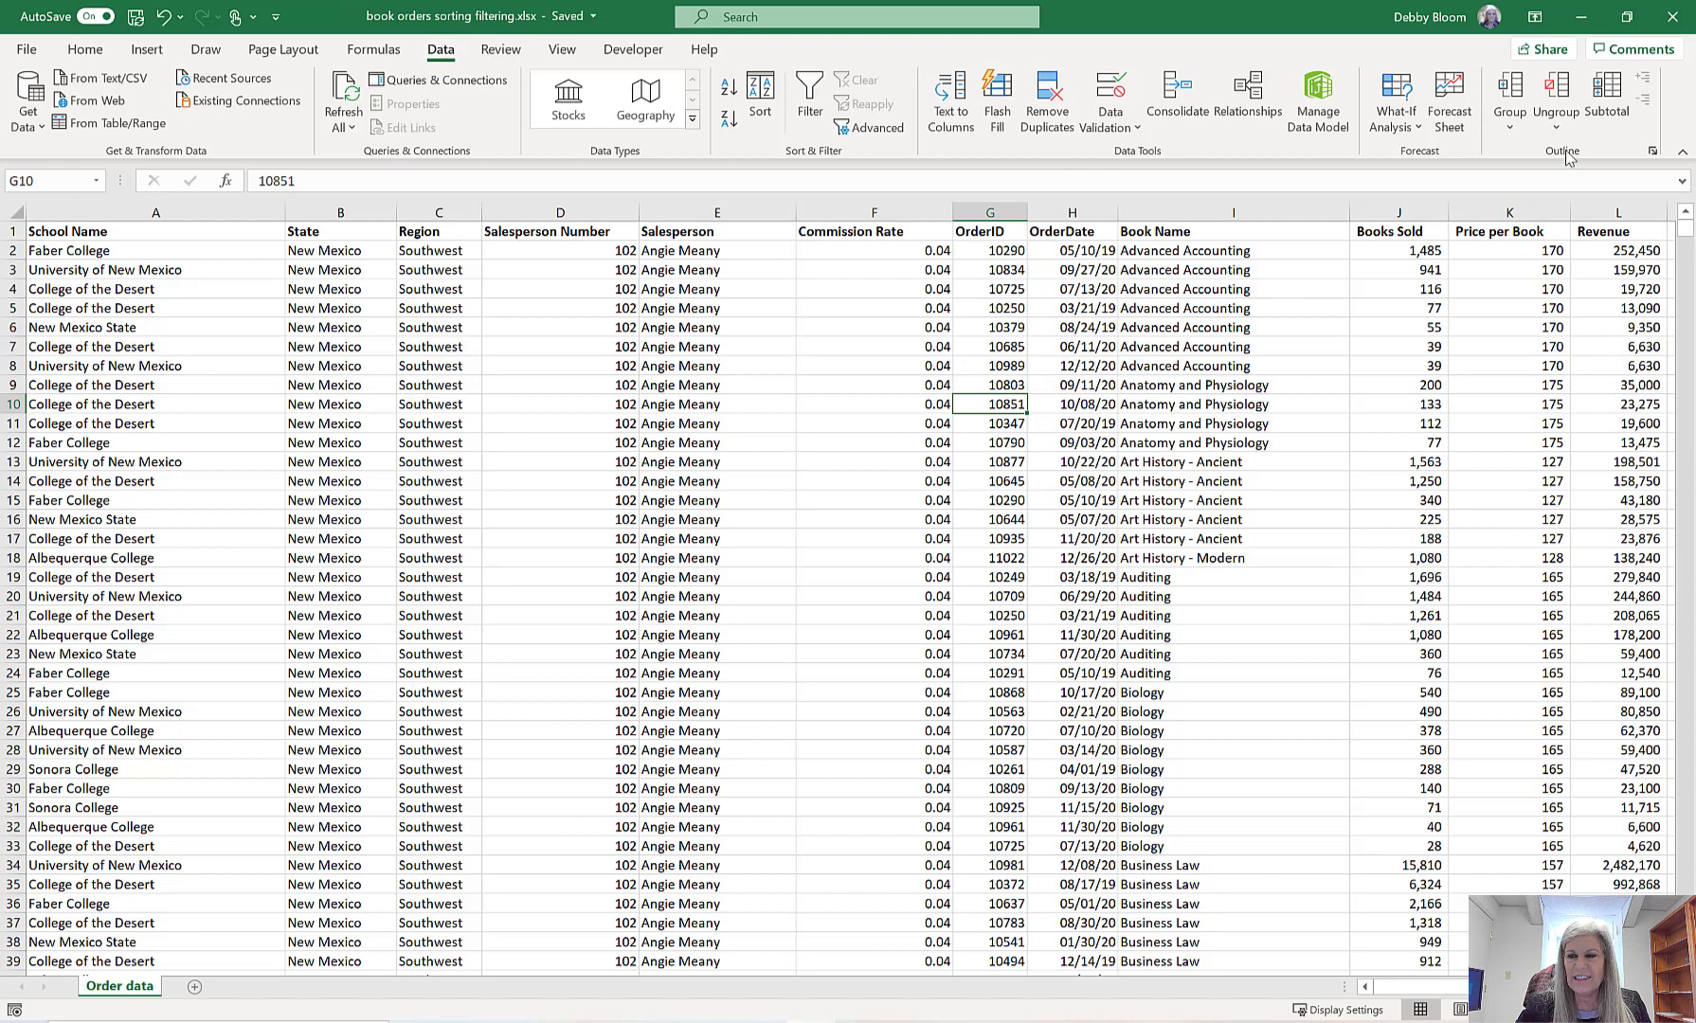
pyautogui.click(1608, 107)
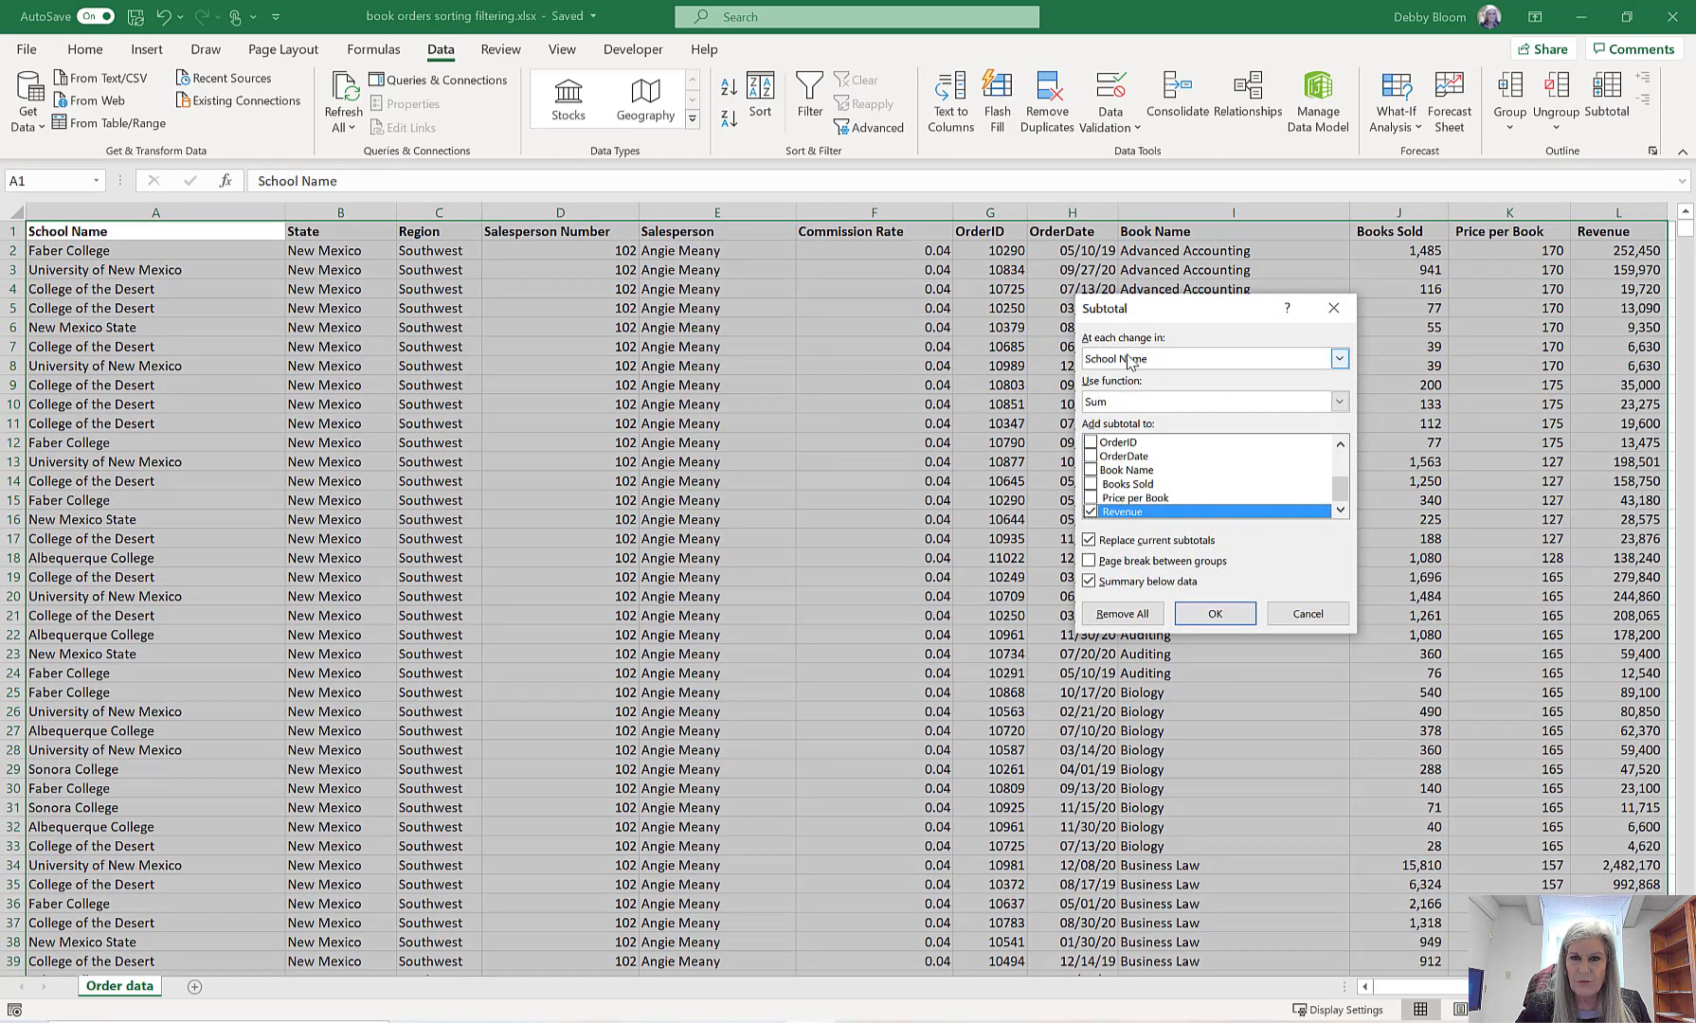
pyautogui.click(1338, 358)
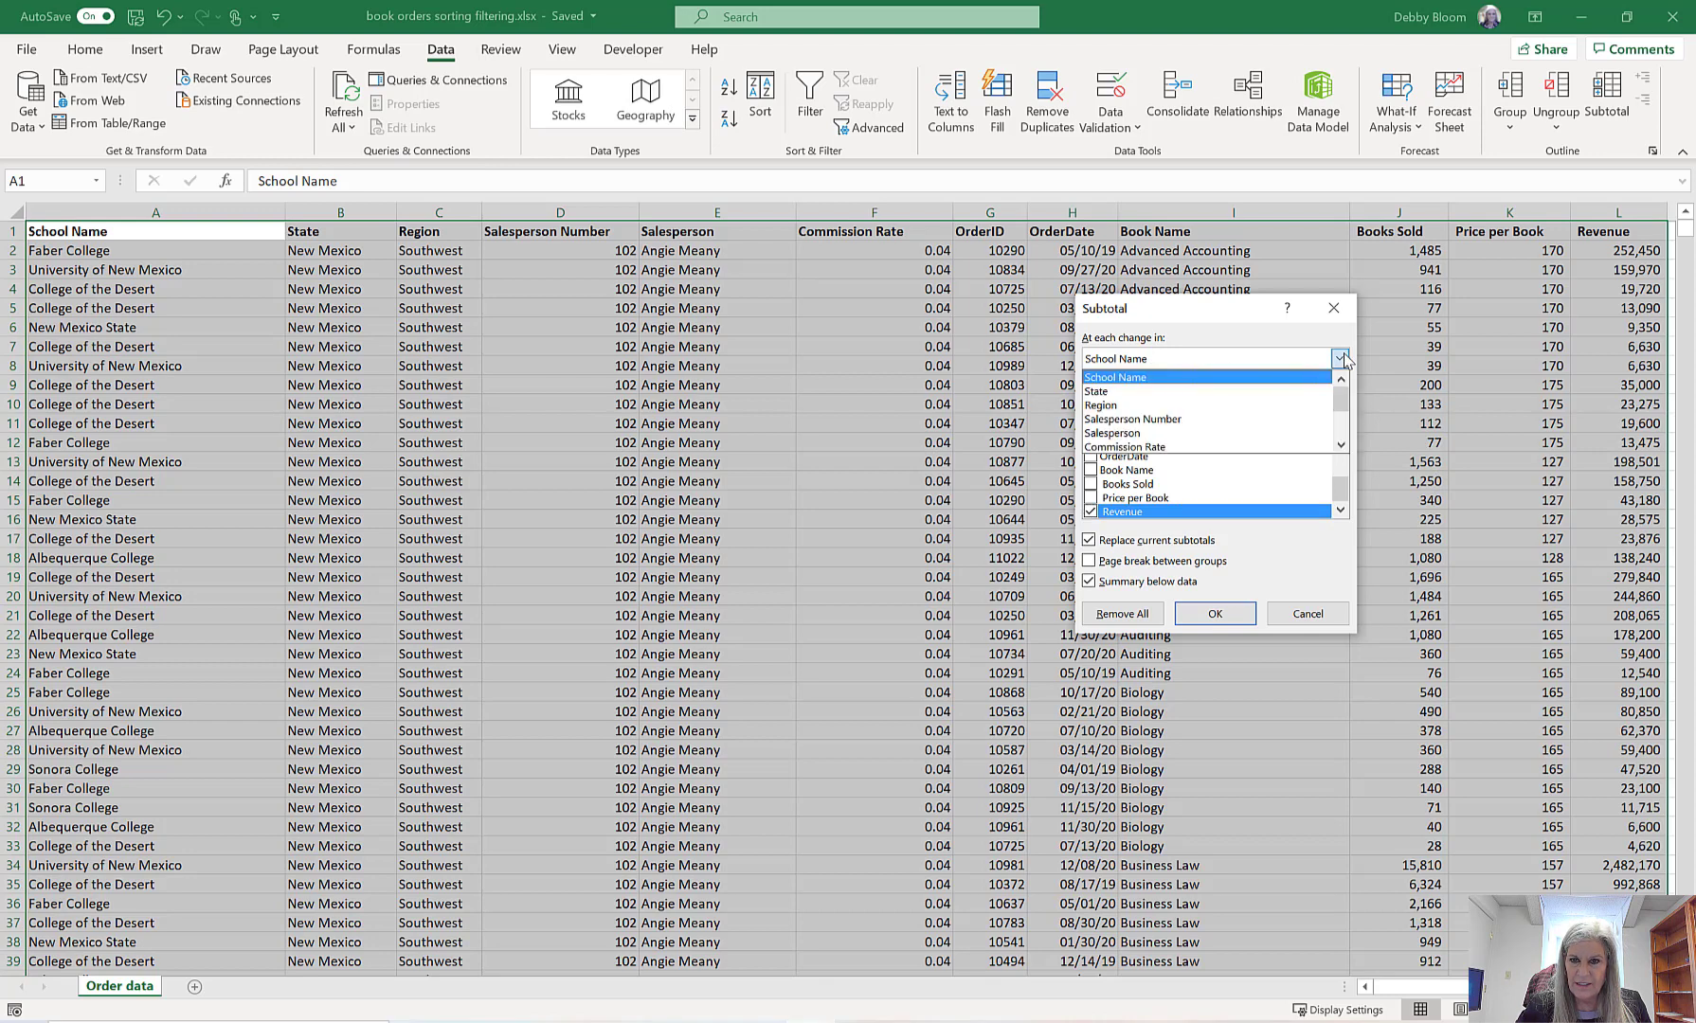
pyautogui.click(1279, 434)
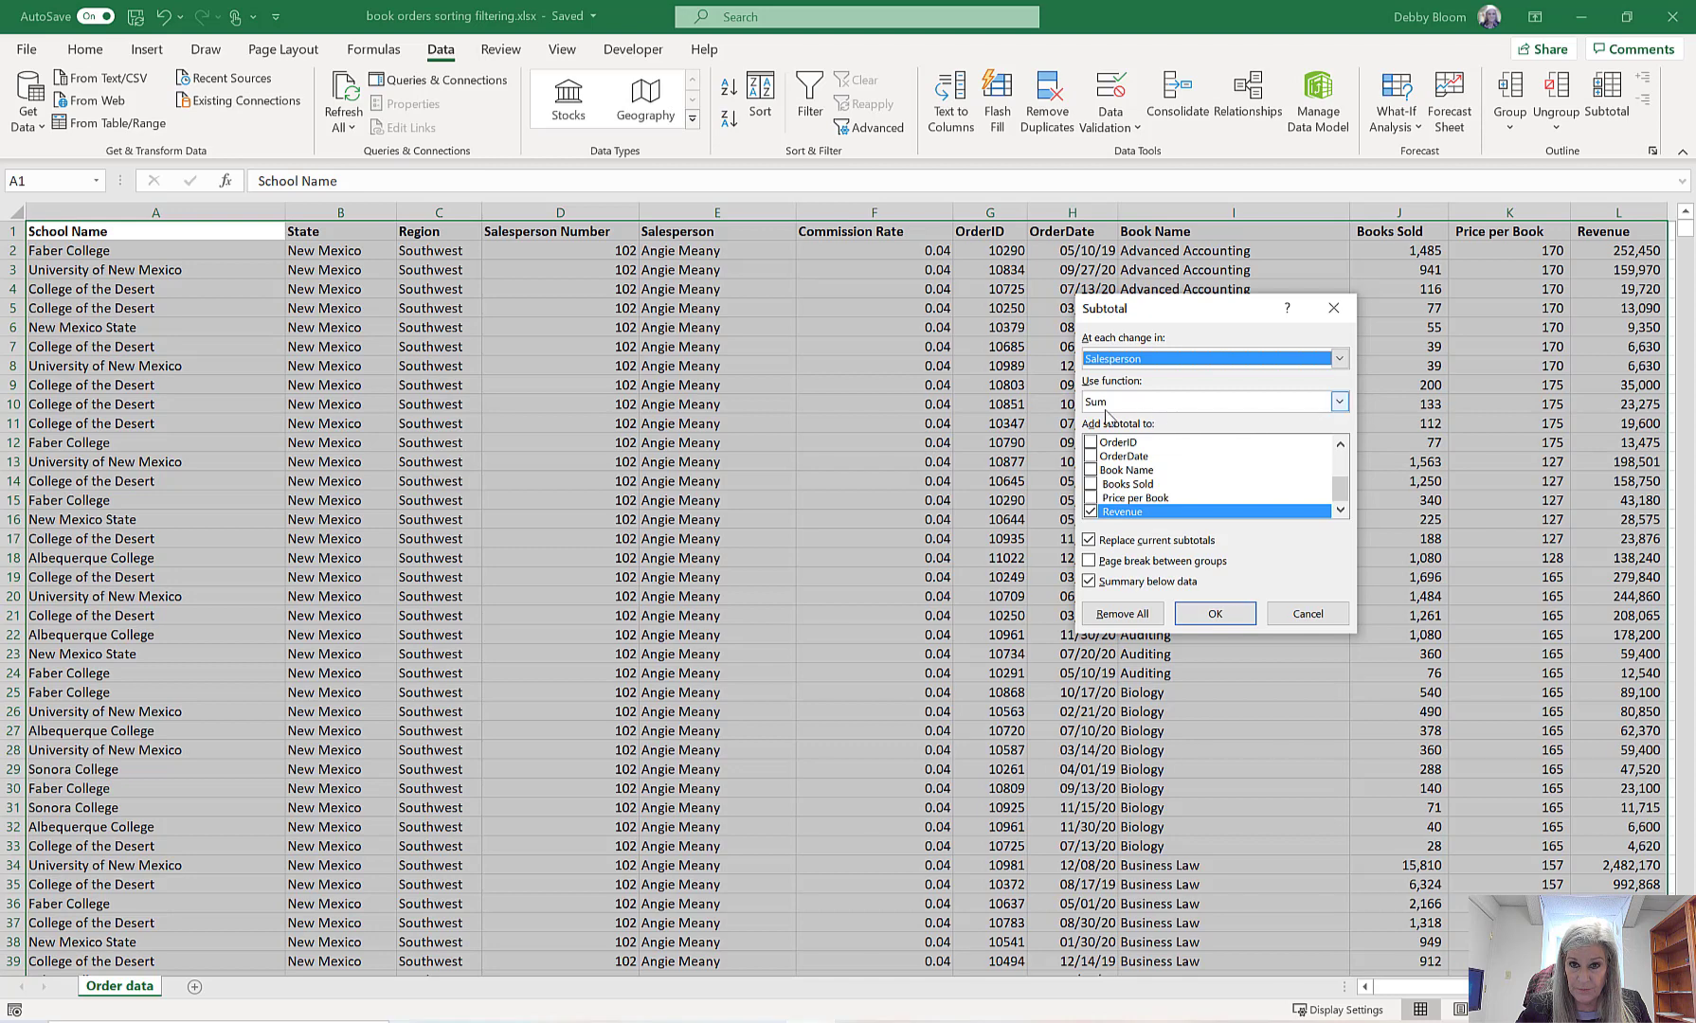
pyautogui.click(1340, 402)
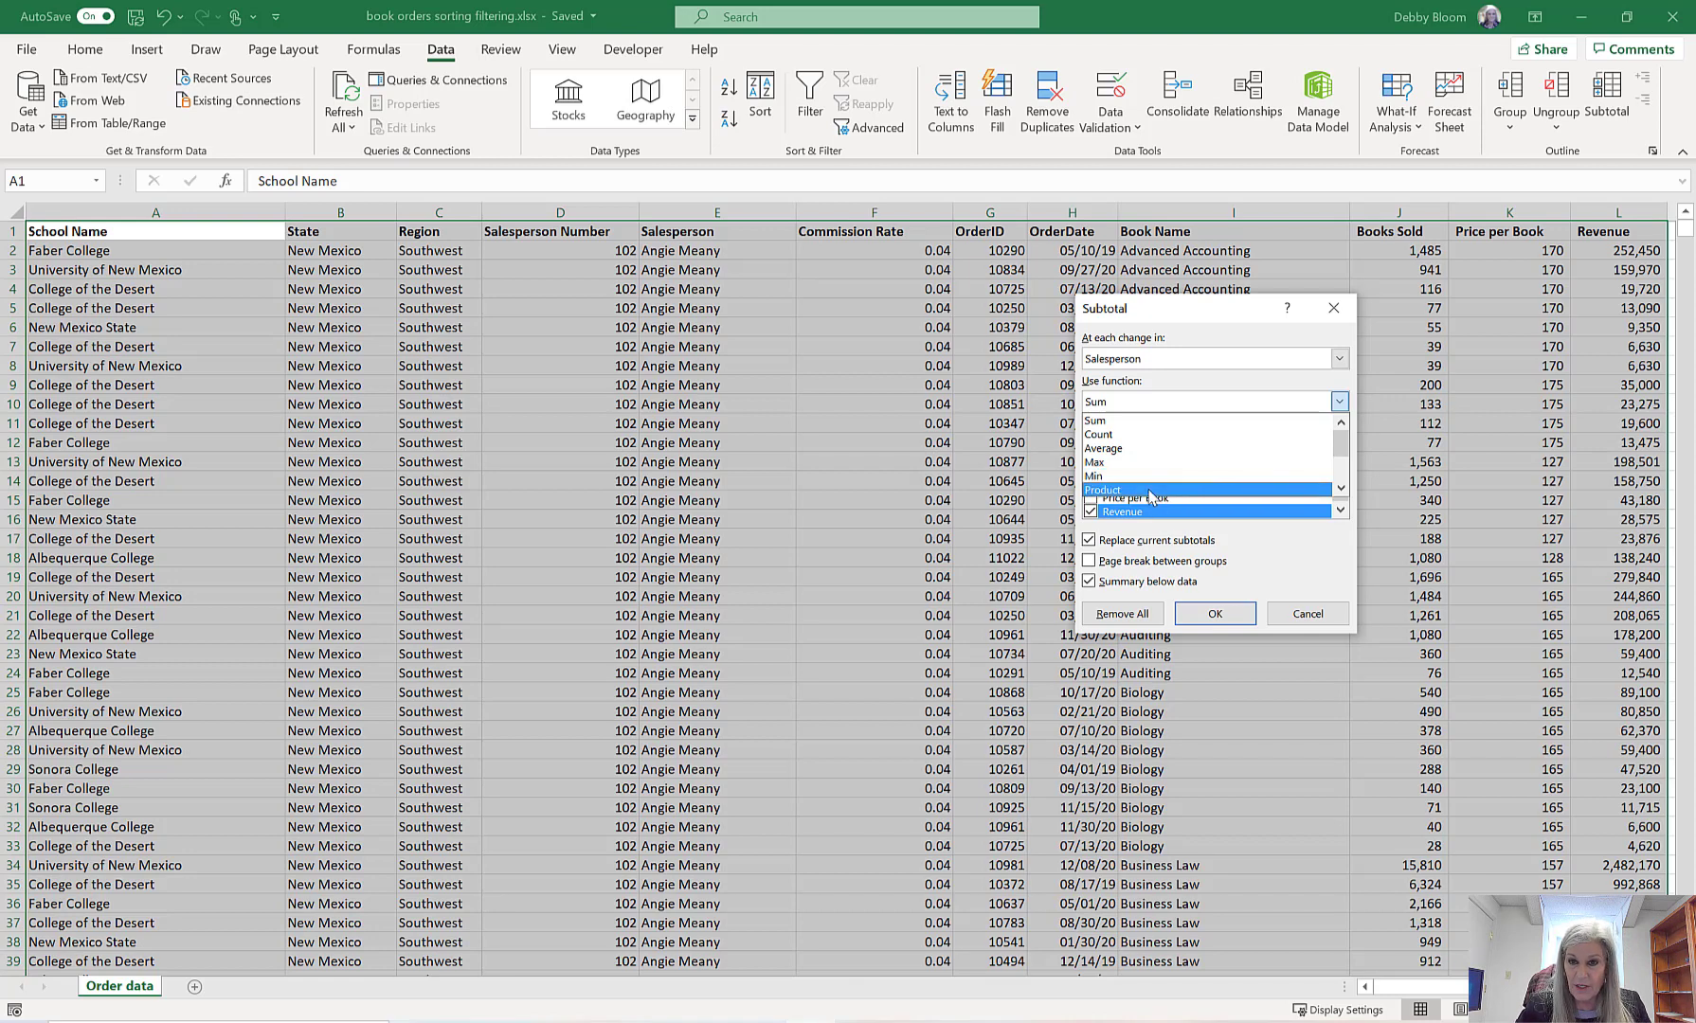
pyautogui.click(1144, 426)
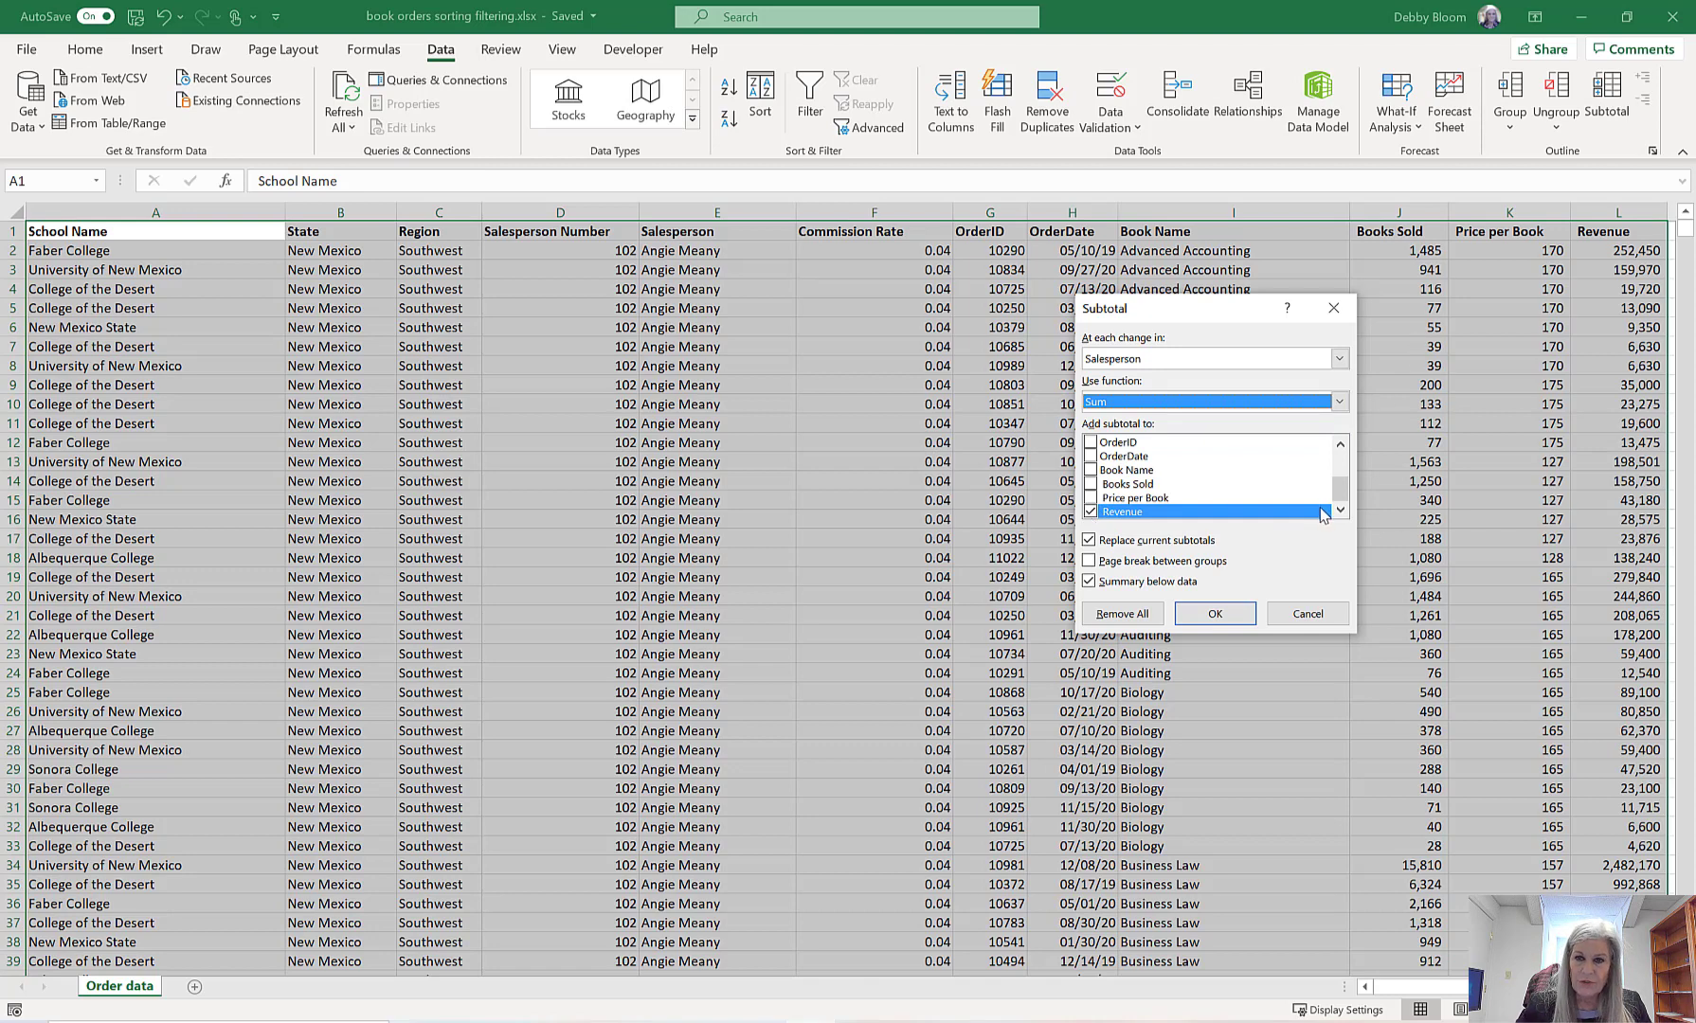
pyautogui.click(1215, 614)
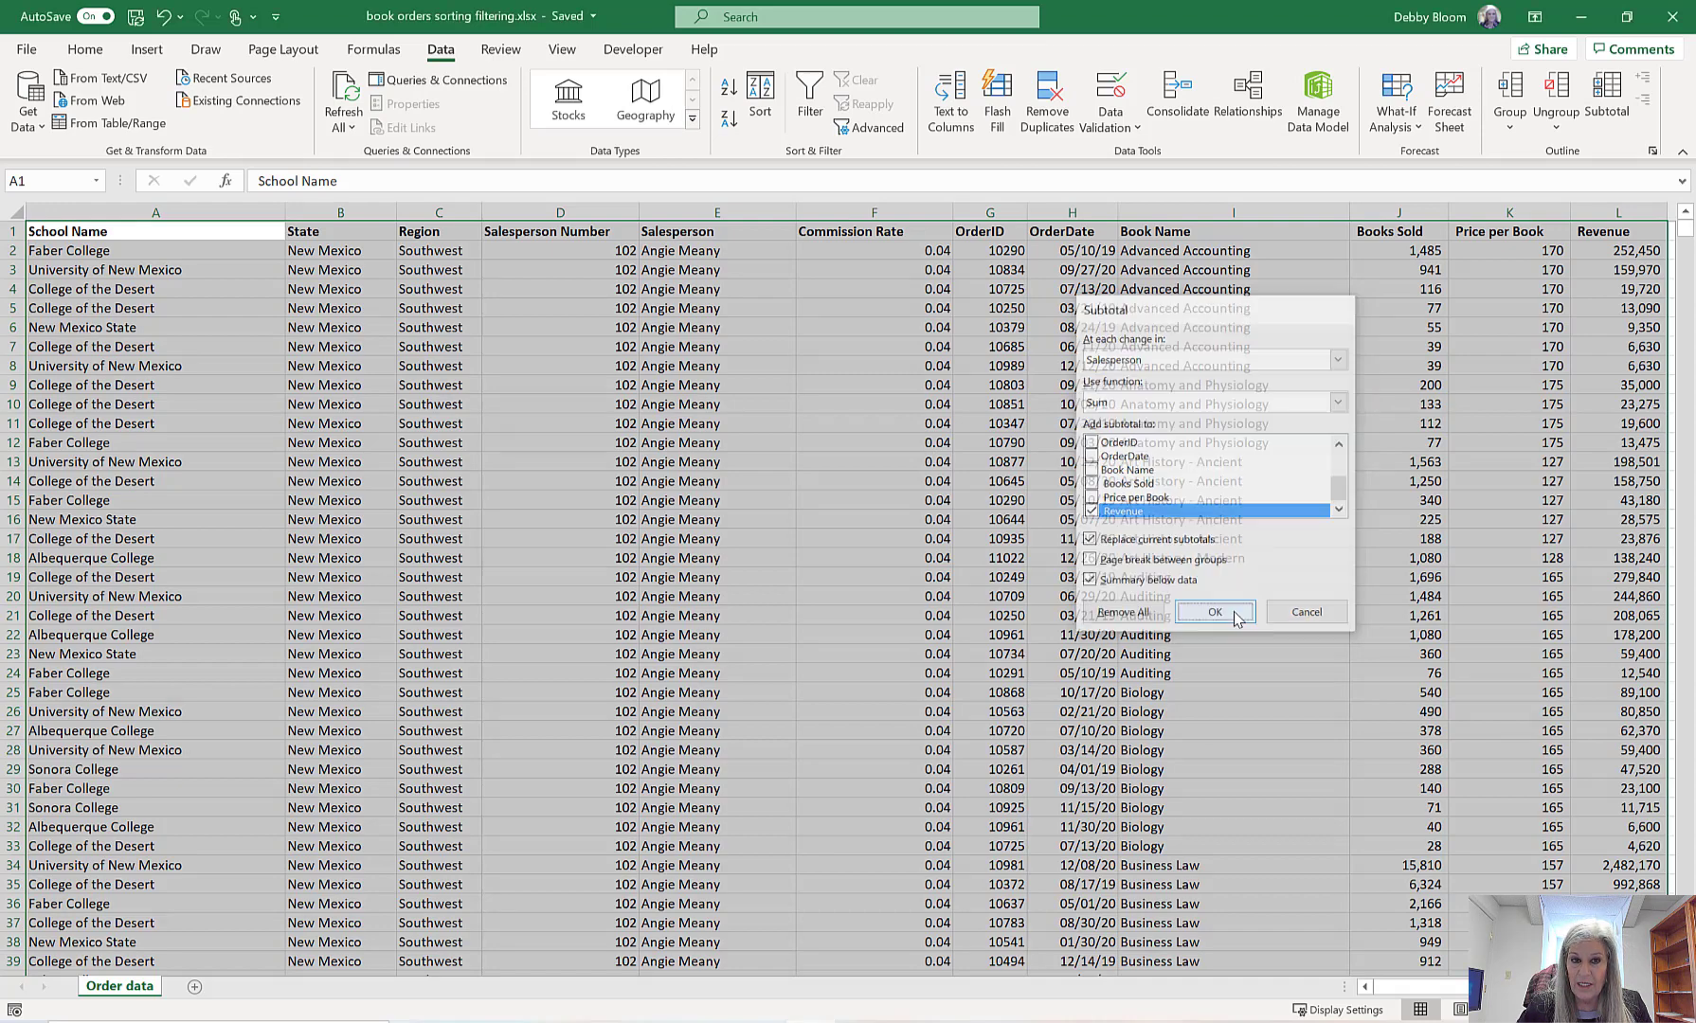
# - Review the salesperson subtotal rows and their Revenue values through the data, and return to the first row
pyautogui.scroll(-17, 1203, 600)
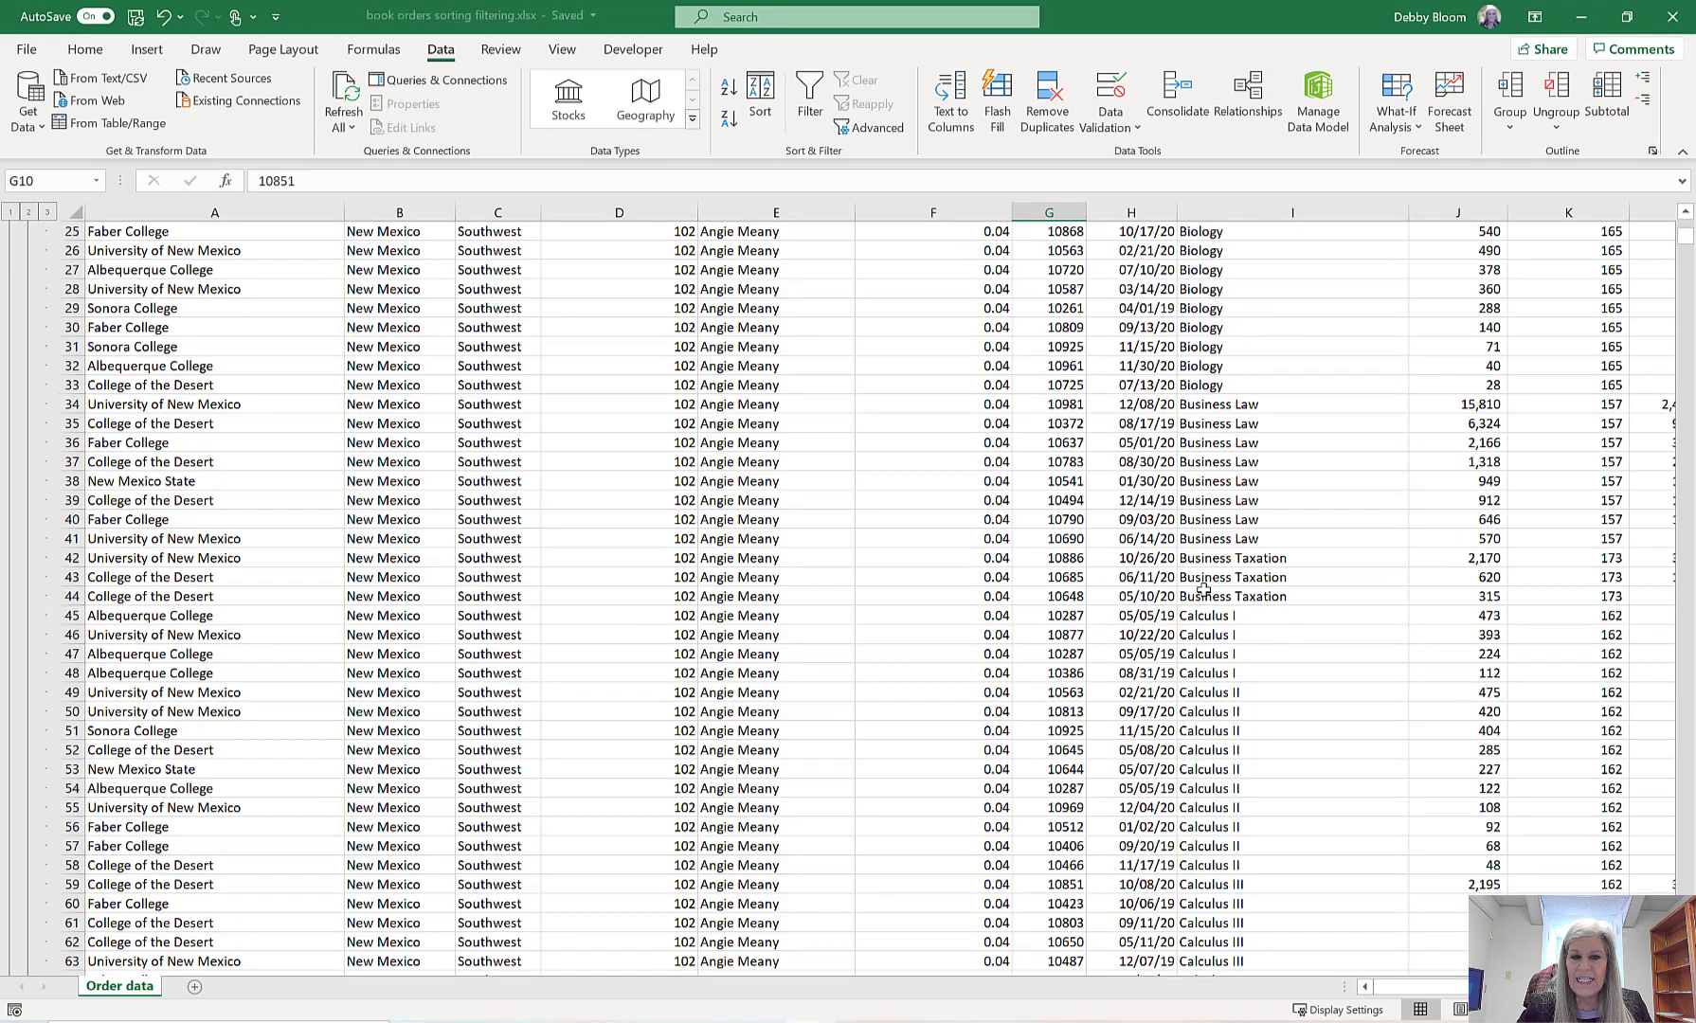
pyautogui.scroll(-20, 1201, 583)
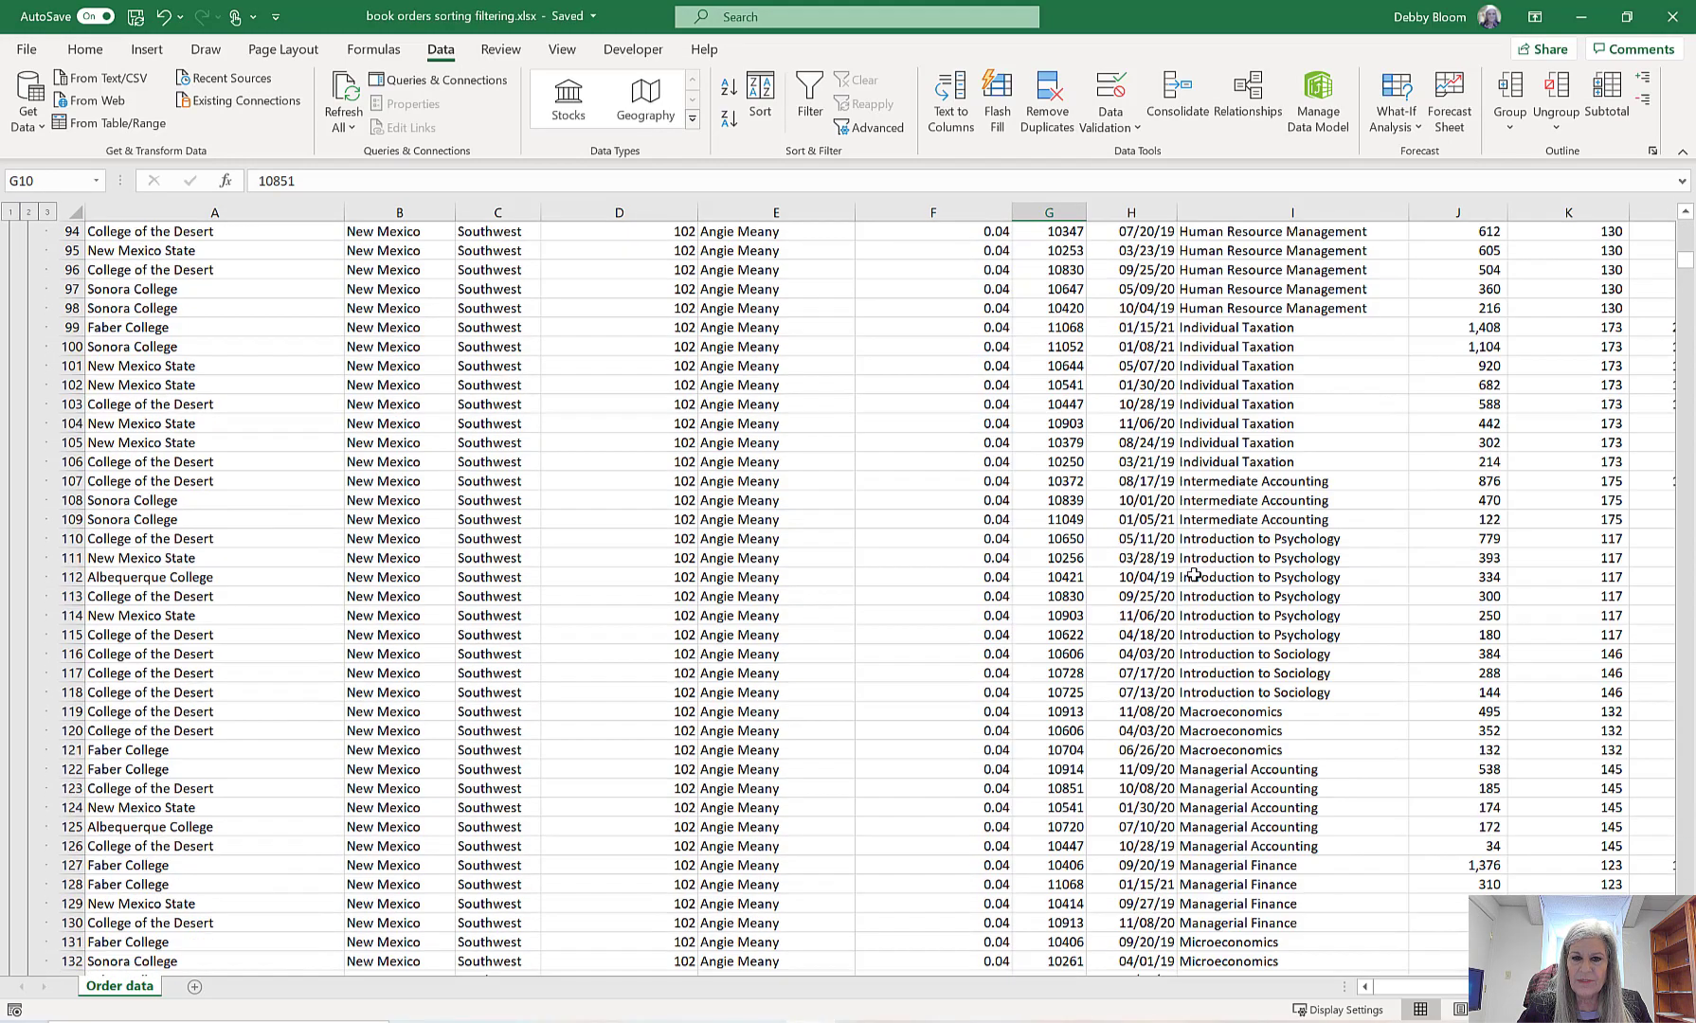
pyautogui.scroll(-17, 1568, 420)
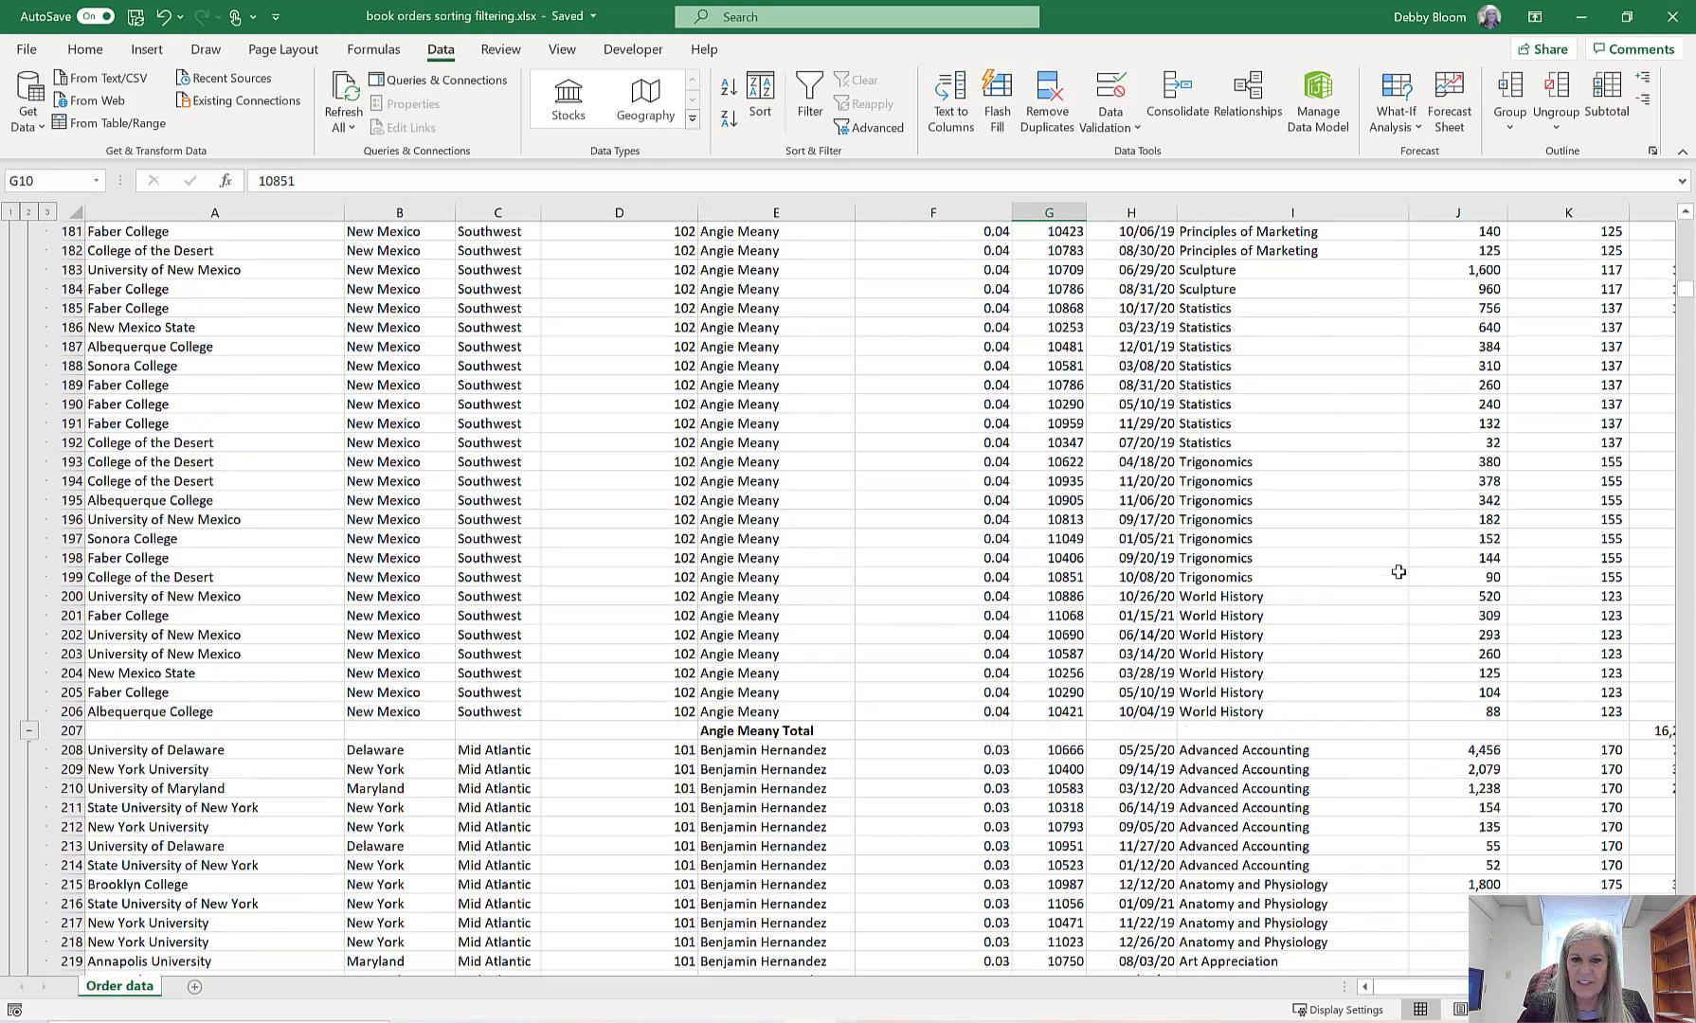
pyautogui.hscroll(1, 1449, 976)
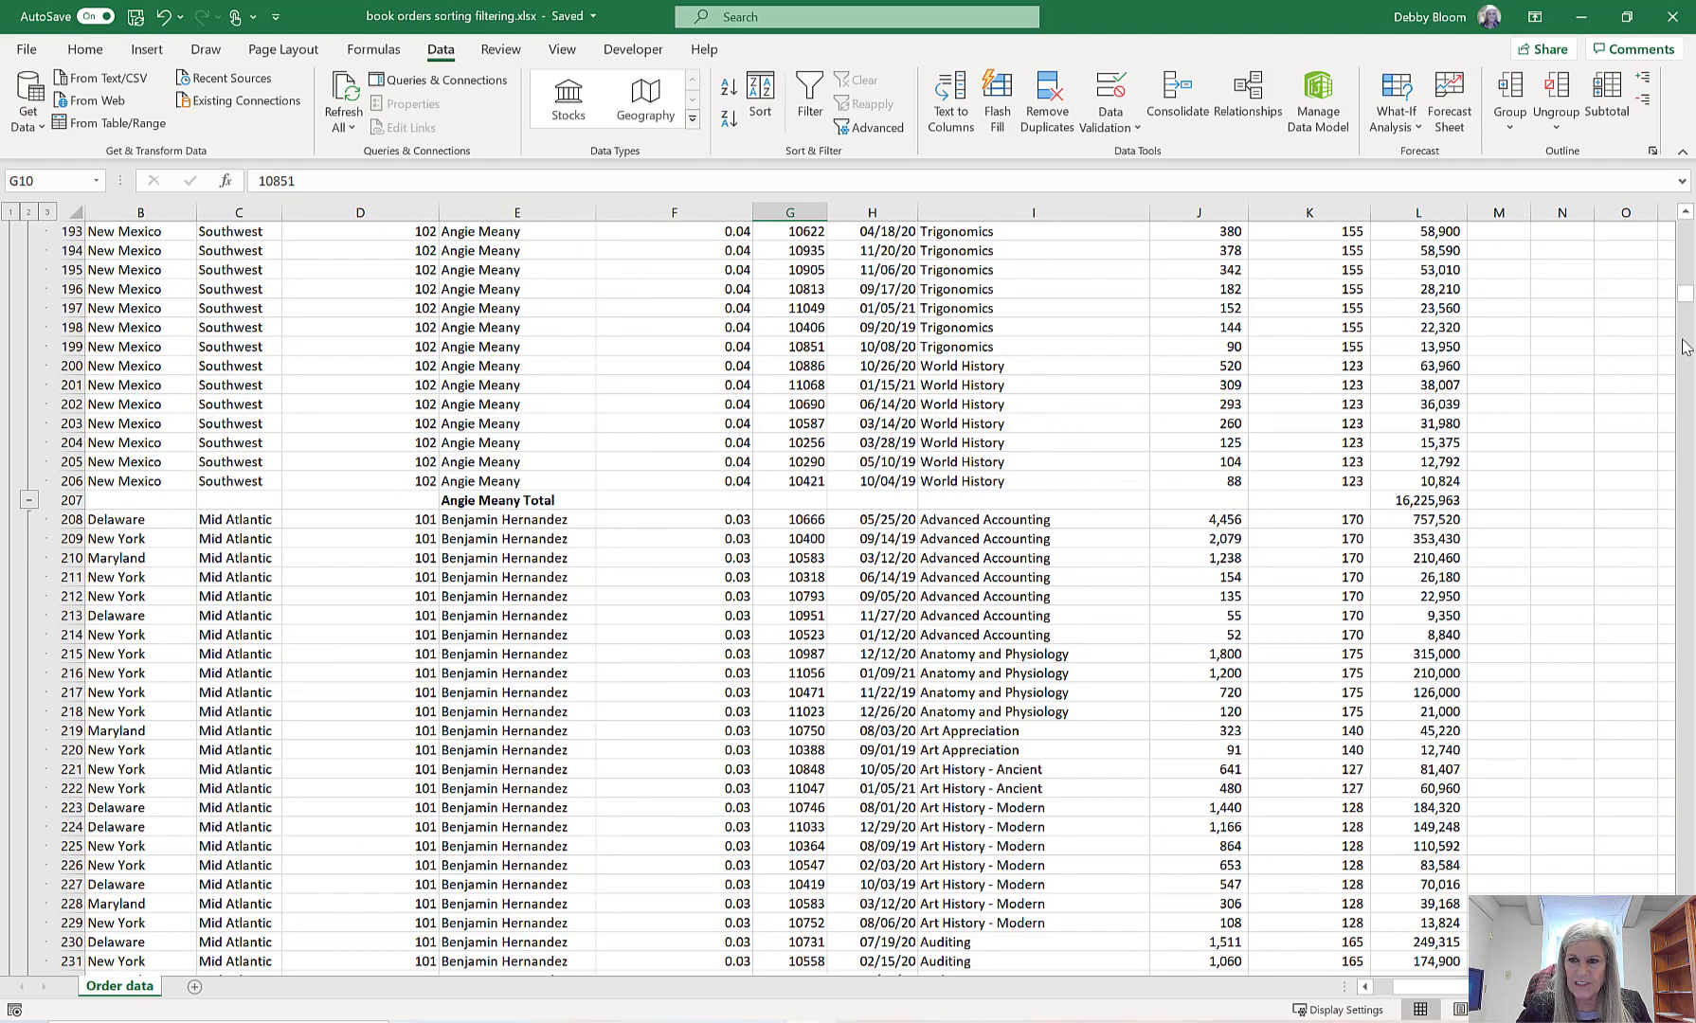
pyautogui.moveTo(1685, 299); pyautogui.dragTo(1682, 384)
pyautogui.moveTo(1682, 431); pyautogui.dragTo(1679, 194)
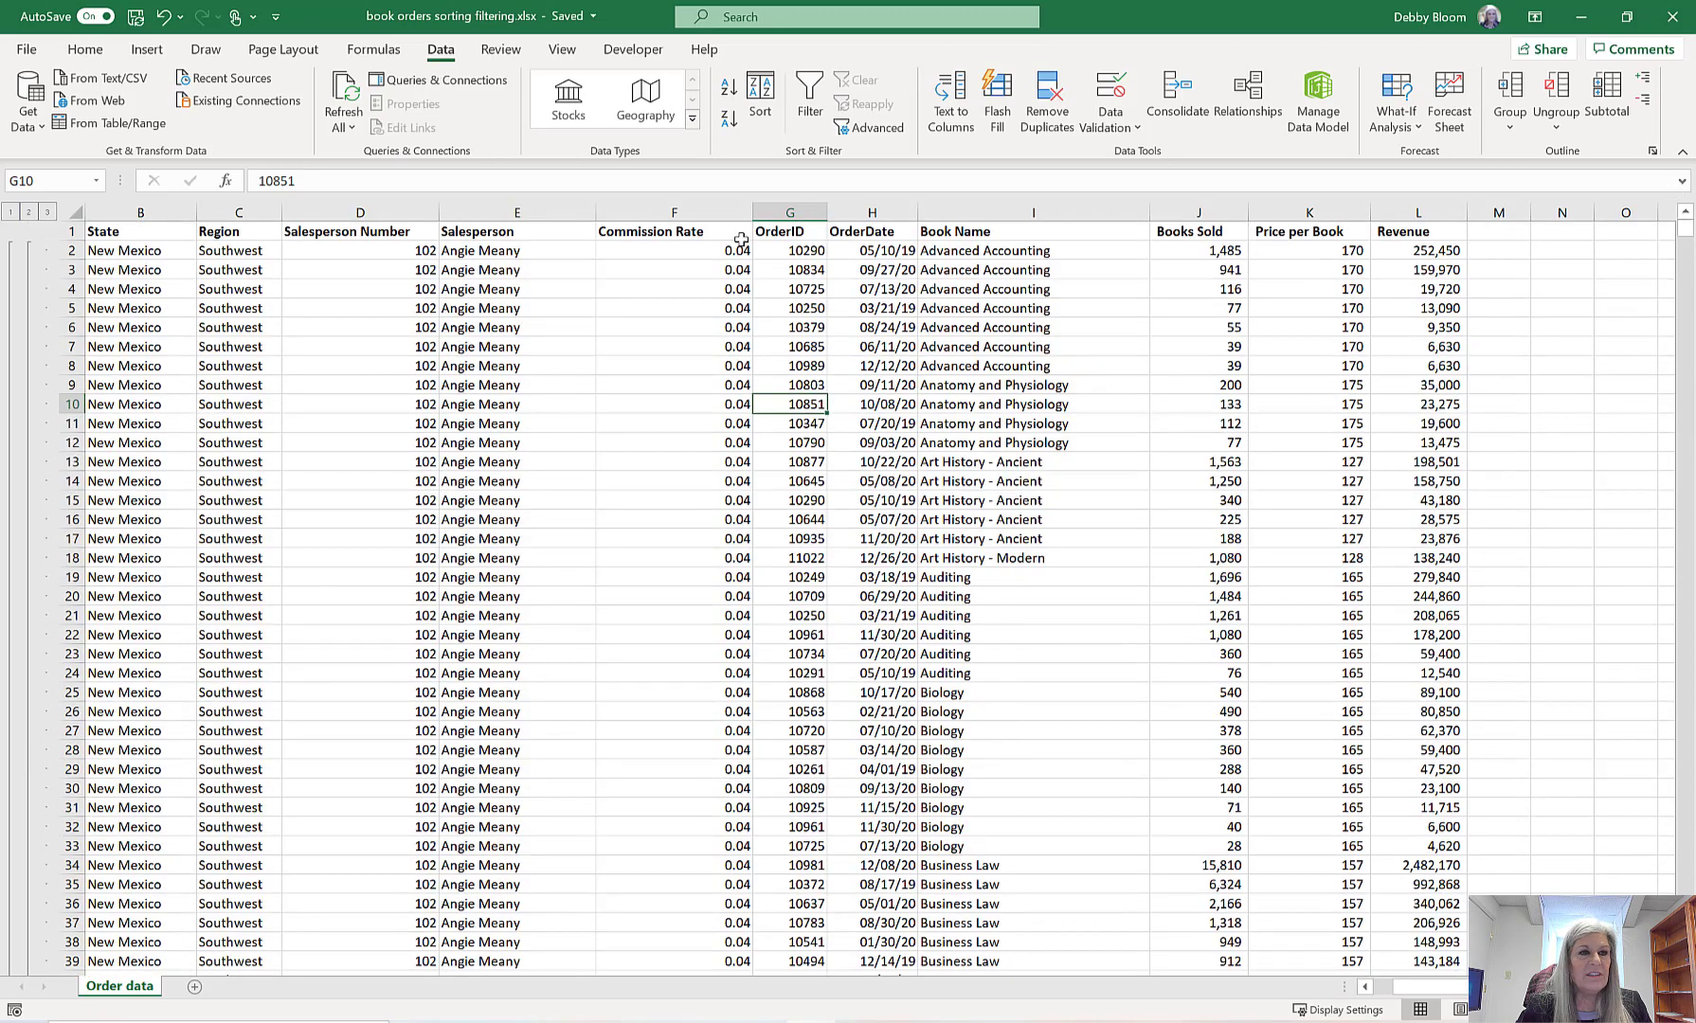
# - Collapse the outline to the salesperson totals and to the grand total only, and expand it back to all detail rows
pyautogui.click(30, 212)
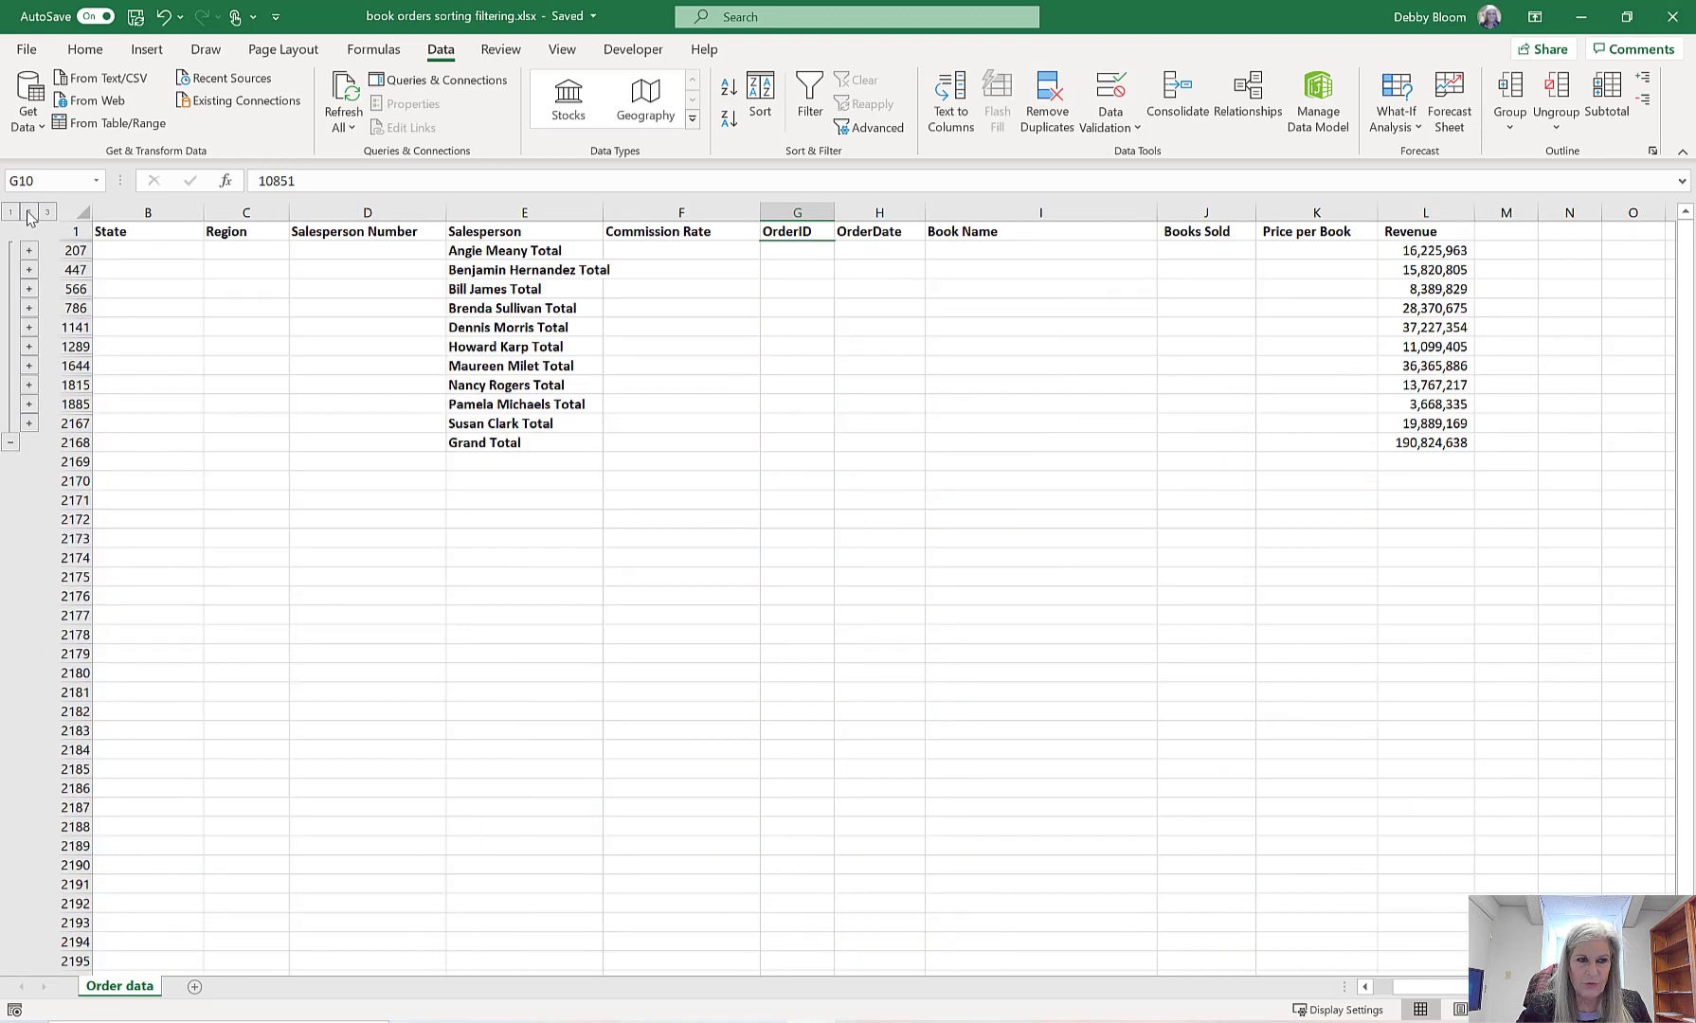
pyautogui.click(10, 212)
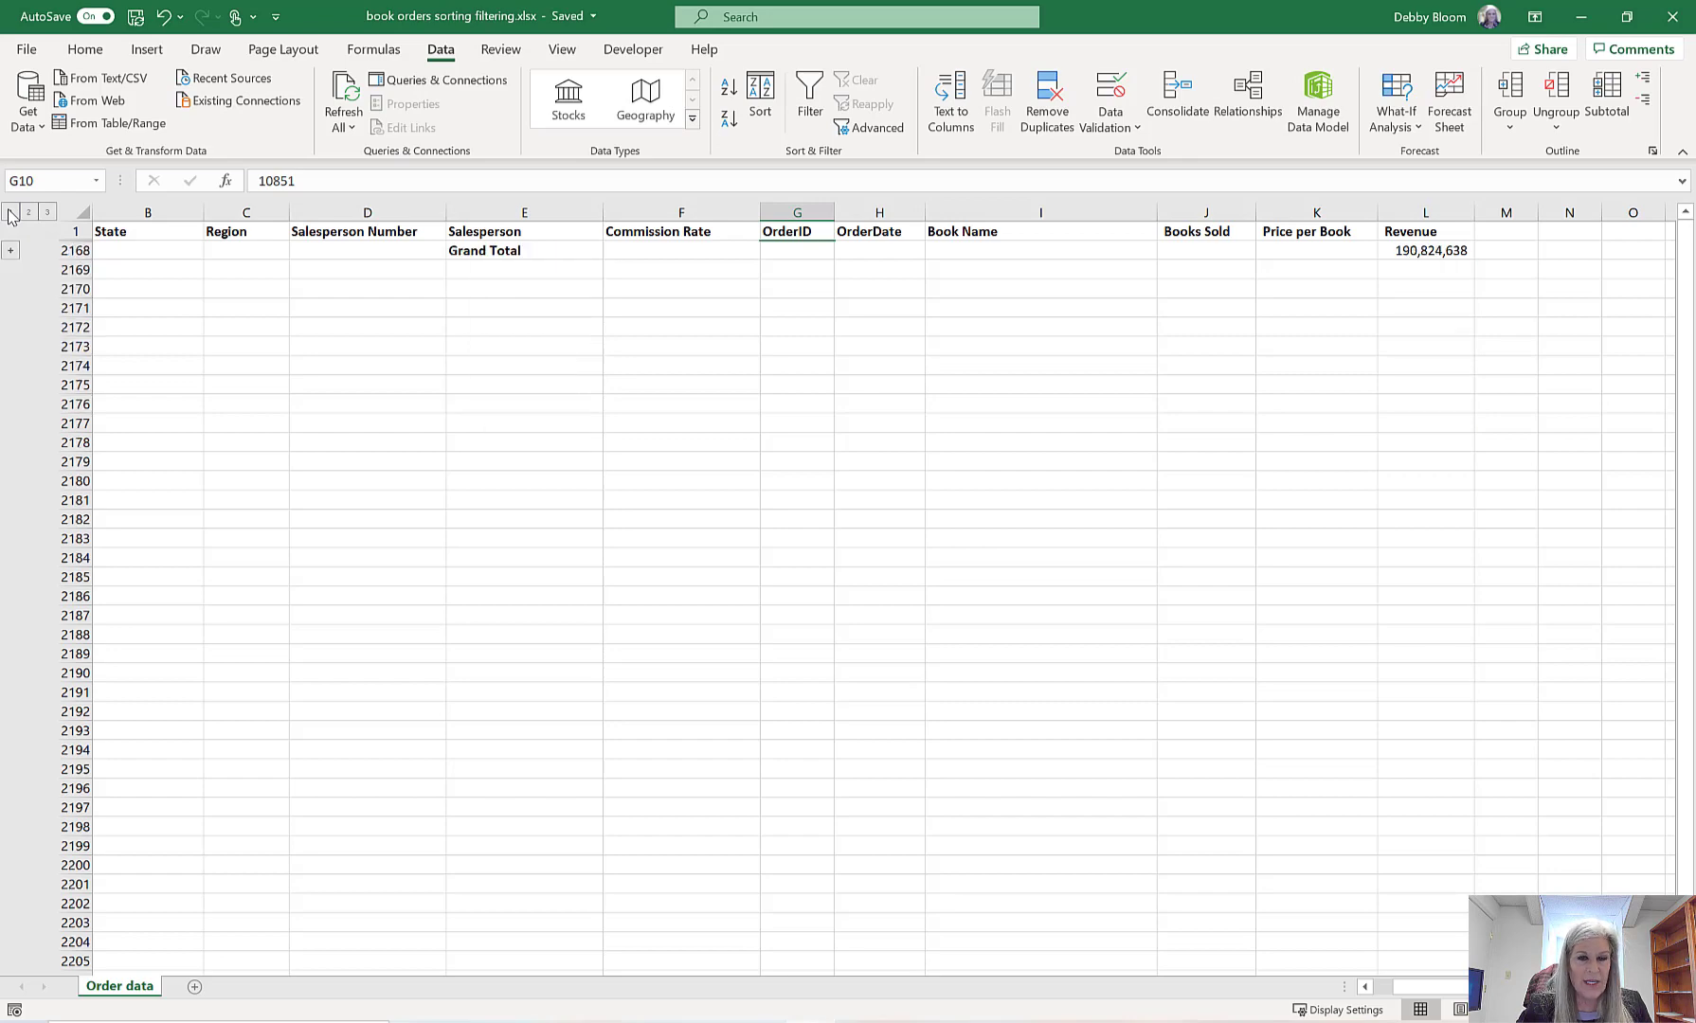
pyautogui.click(49, 213)
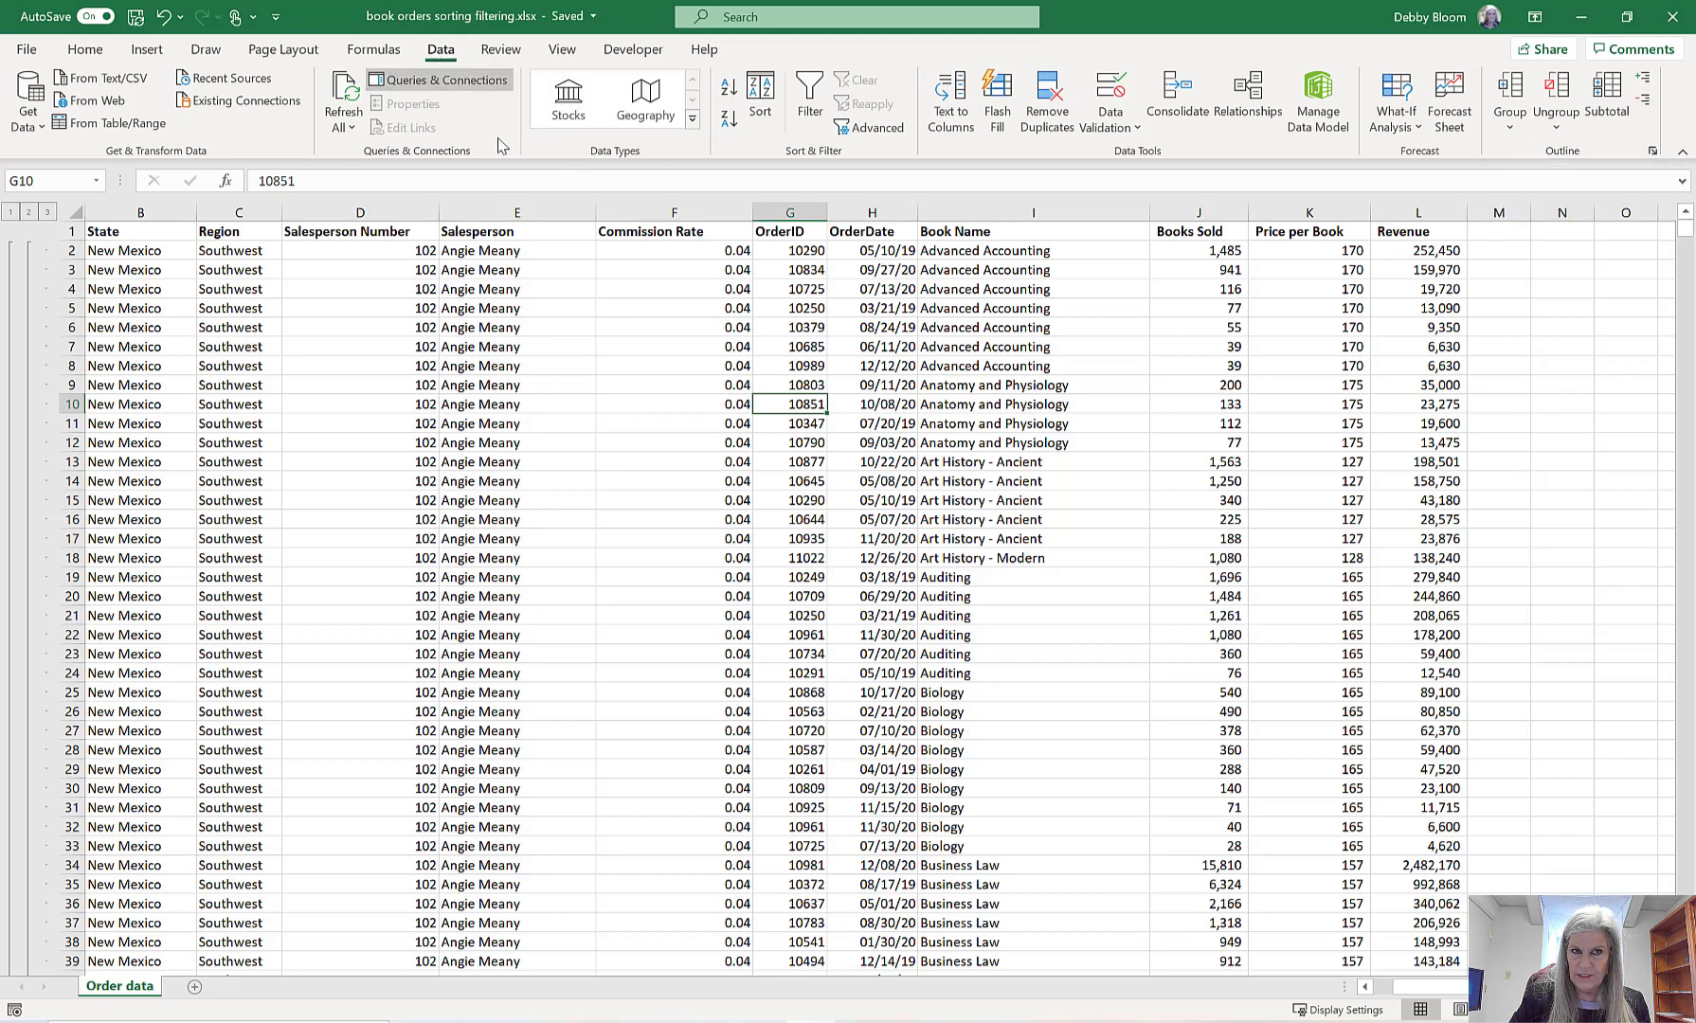
# - Add a second subtotal that sums Revenue at each change in Book Name, without replacing the current subtotals
pyautogui.click(1601, 122)
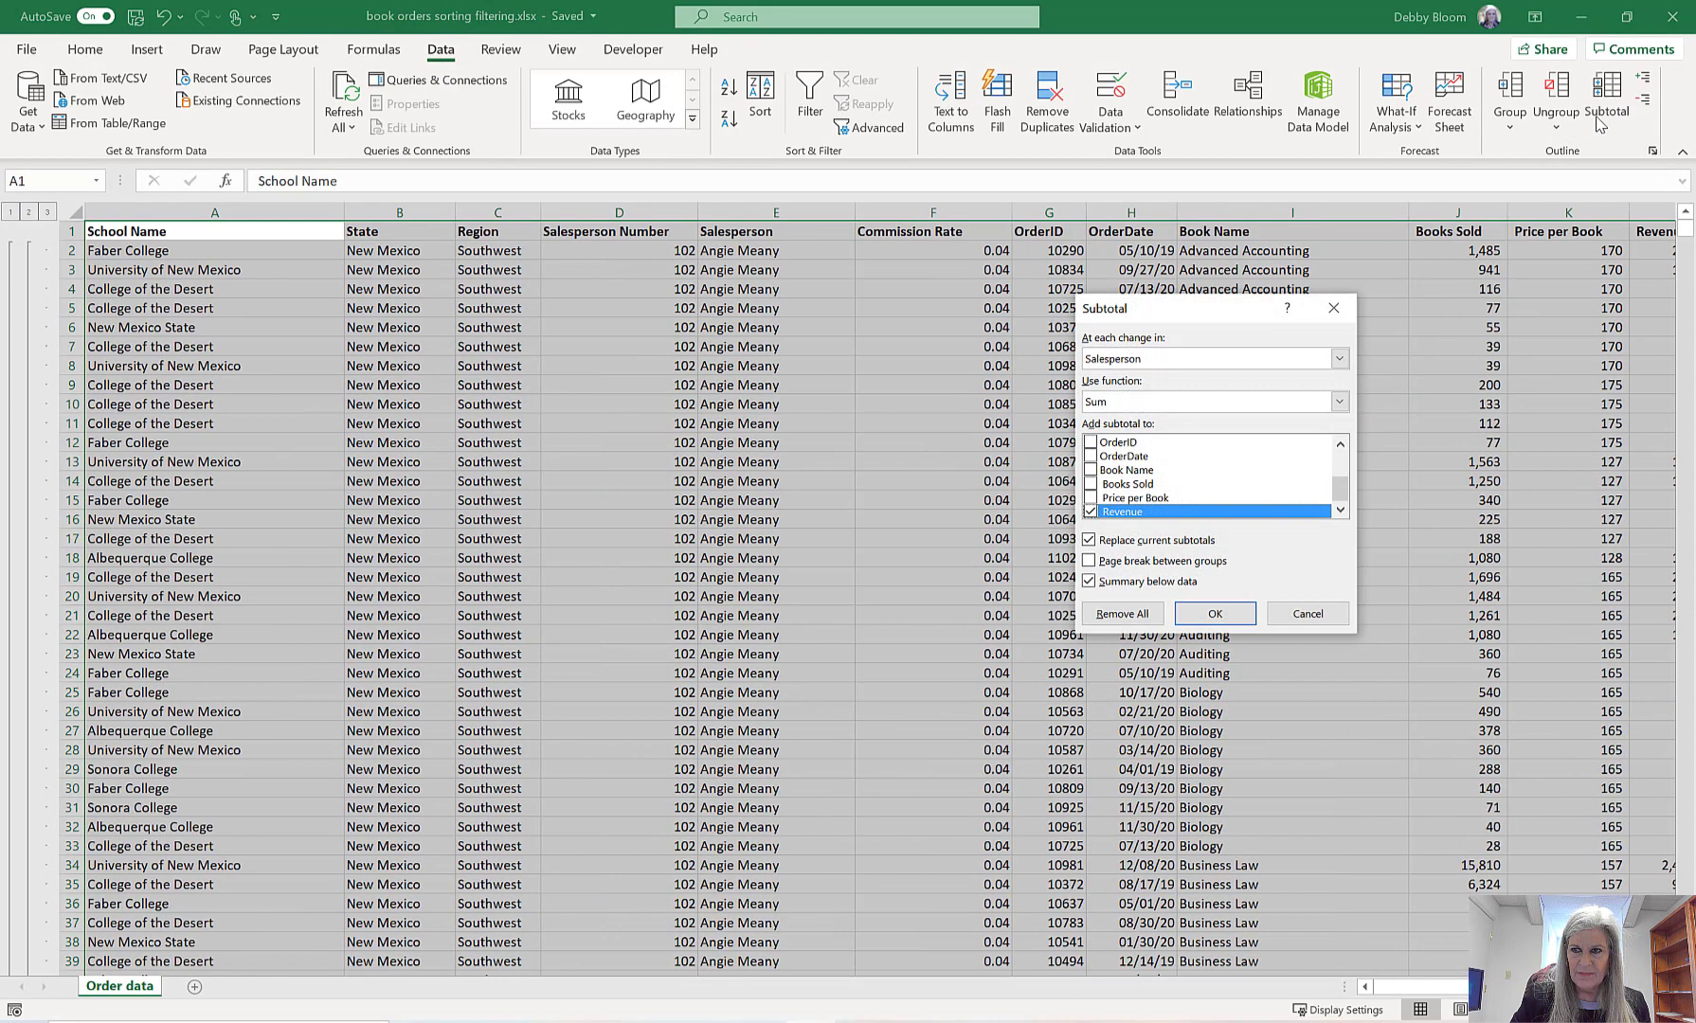
pyautogui.click(1337, 359)
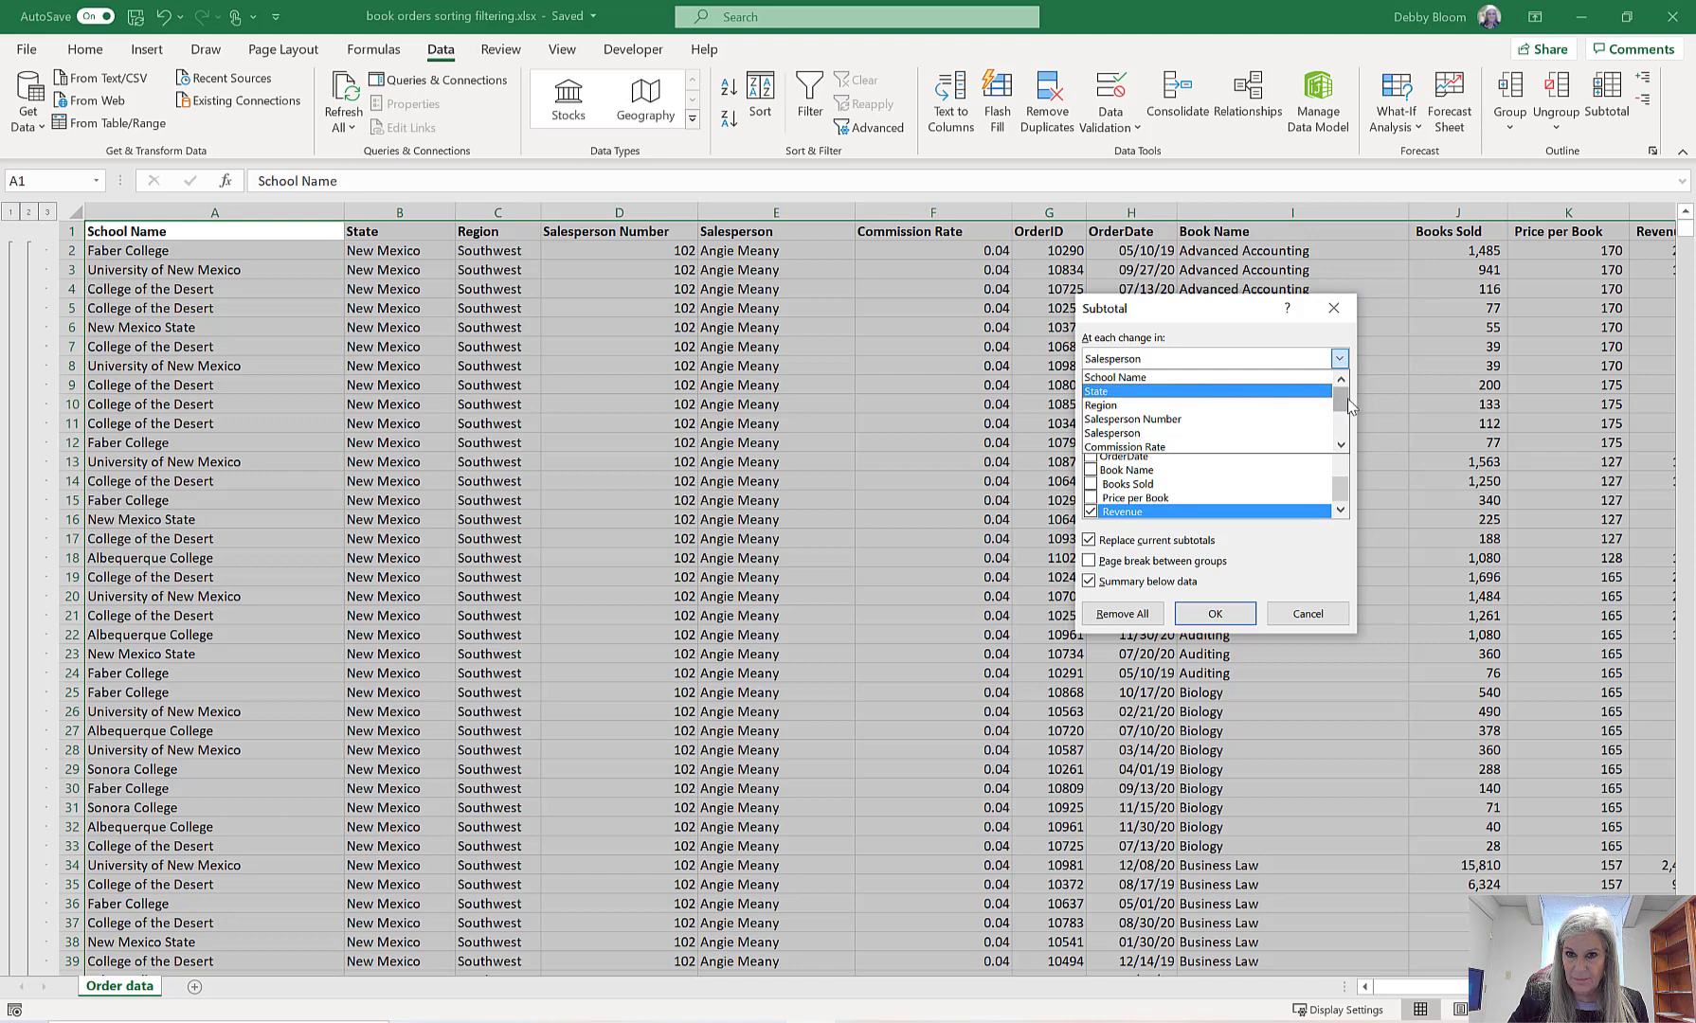
pyautogui.click(1339, 444)
pyautogui.click(1340, 444)
pyautogui.click(1340, 445)
pyautogui.click(1339, 445)
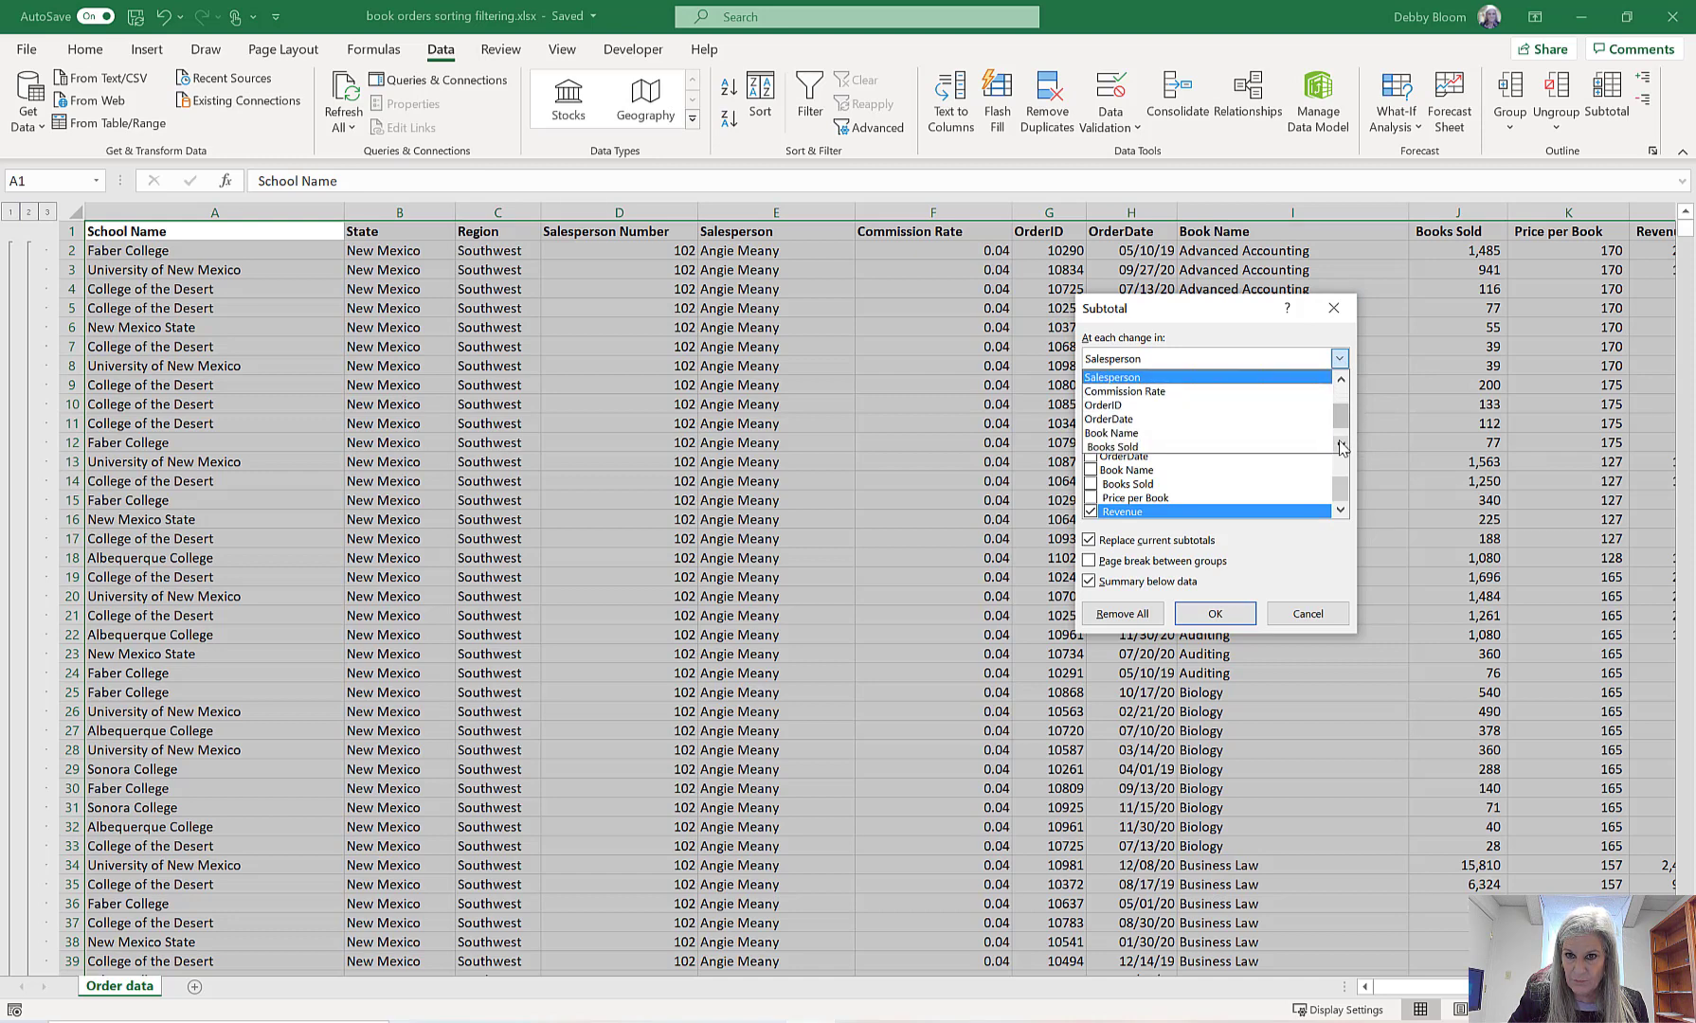
pyautogui.click(1183, 436)
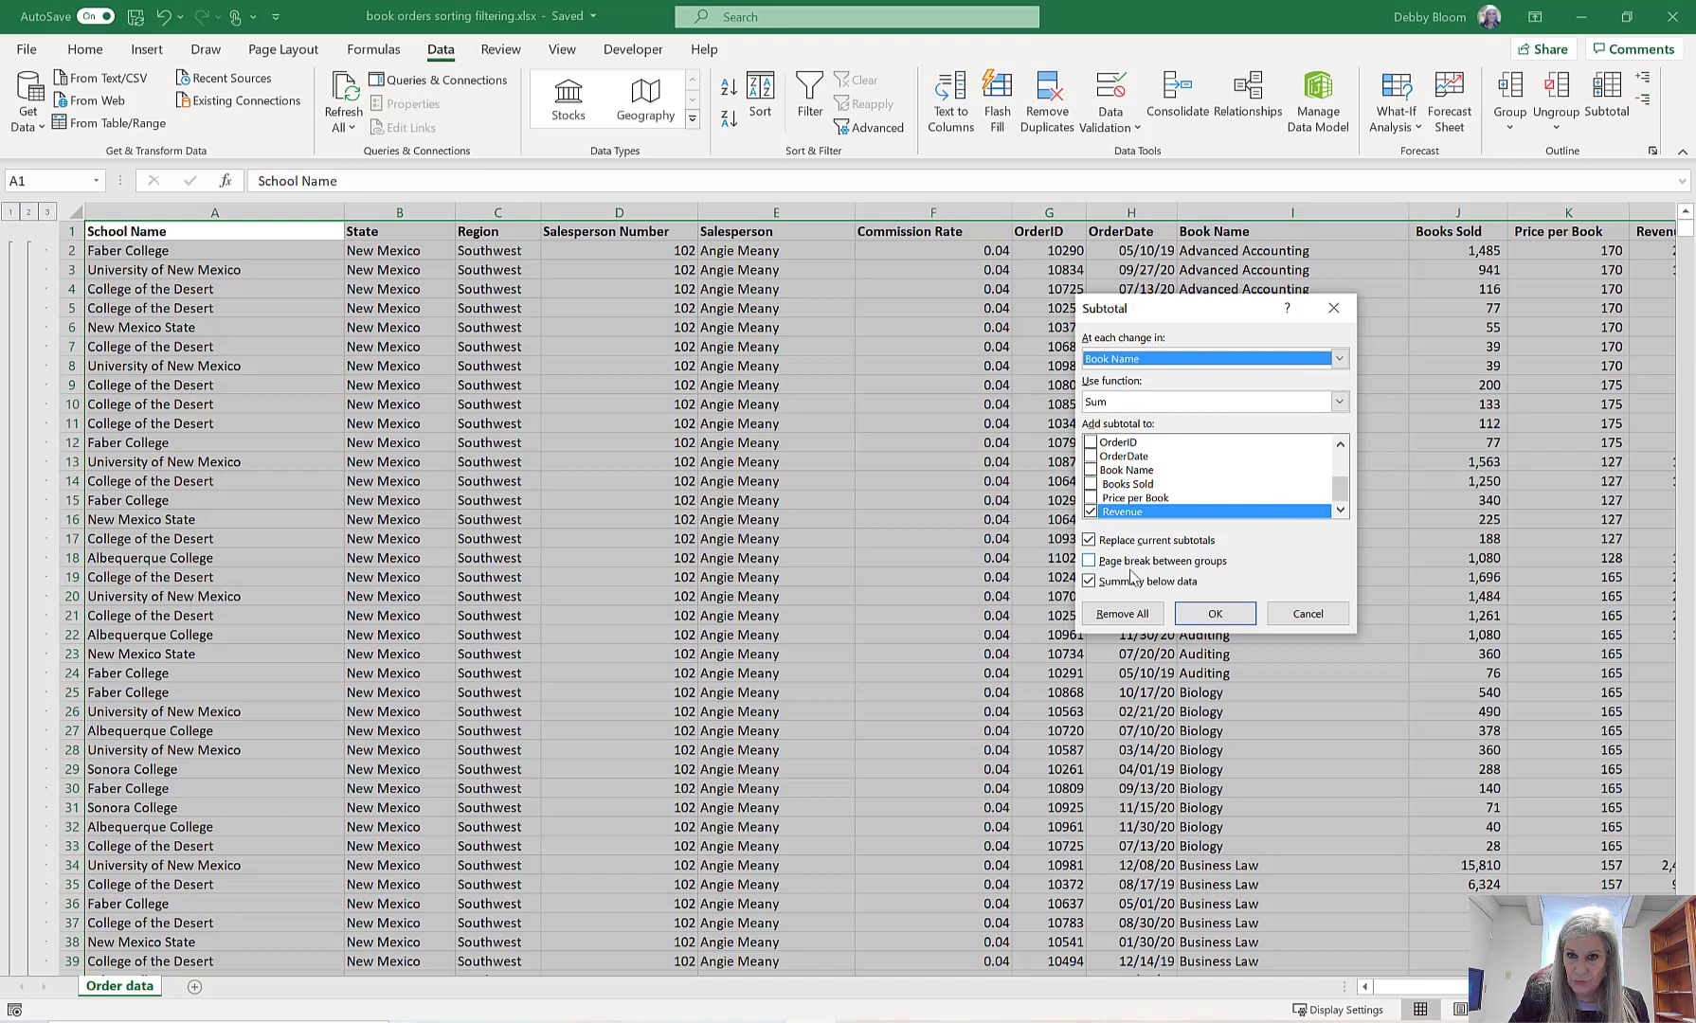
pyautogui.click(1089, 540)
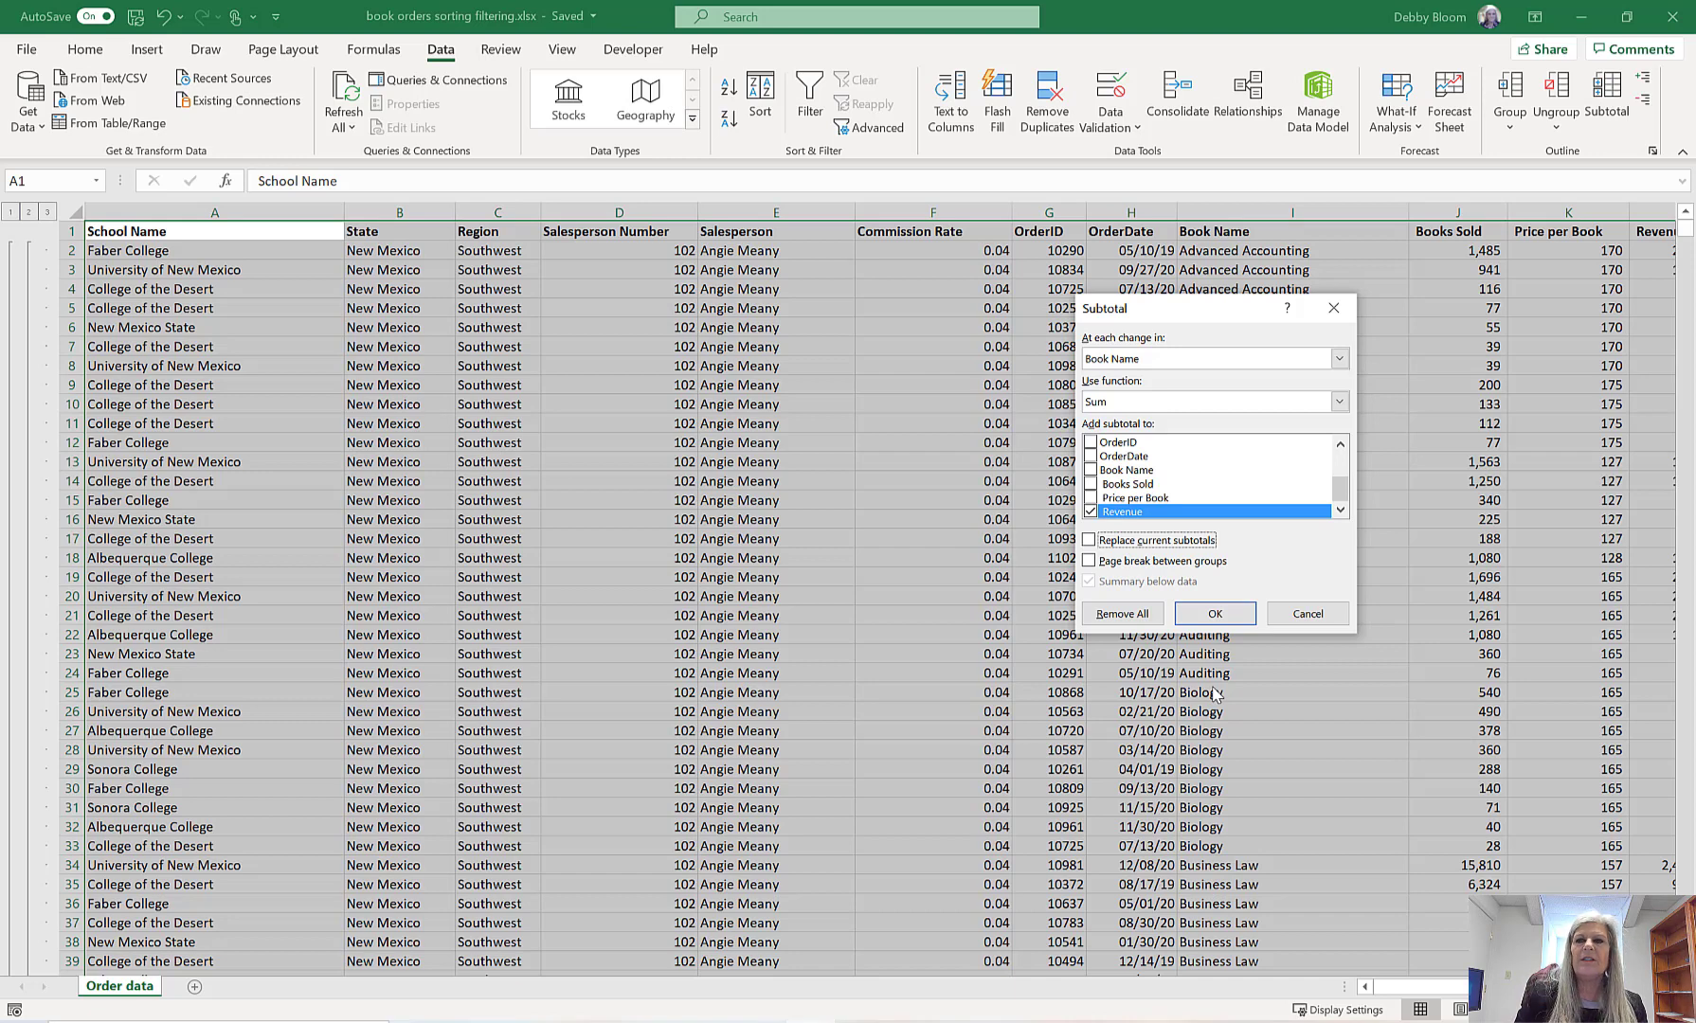
pyautogui.click(1206, 614)
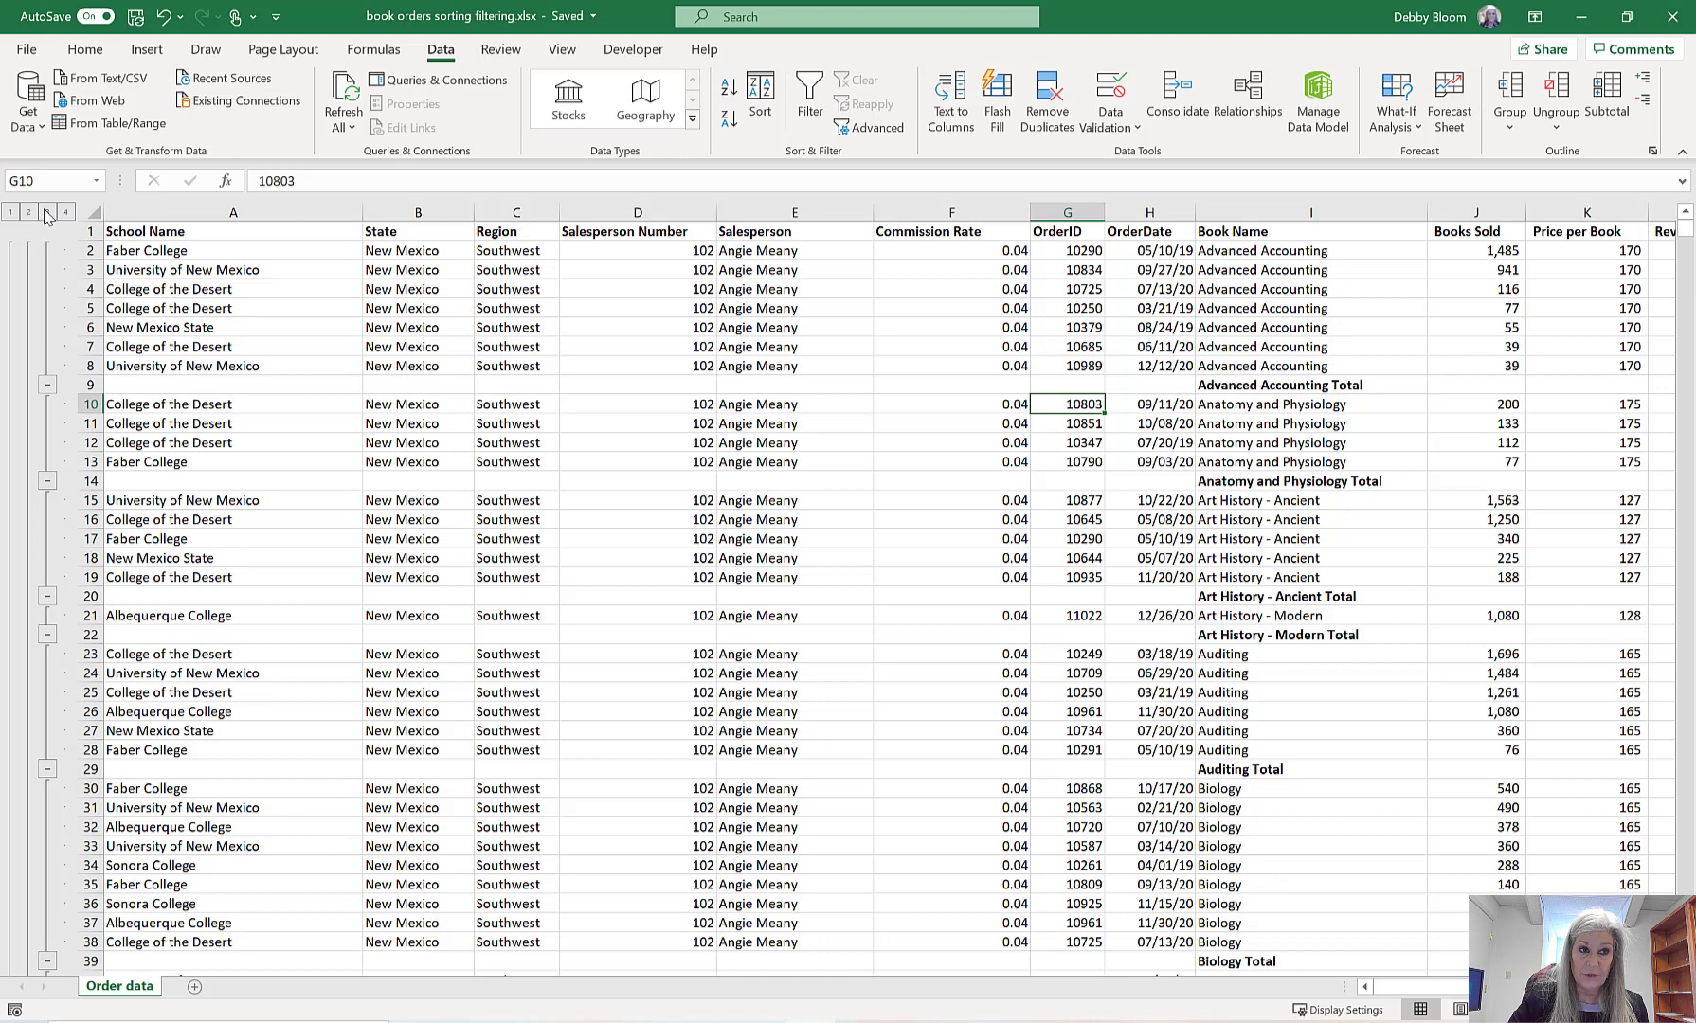
# - Collapse the outline to level 3 and examine the Revenue totals per book under each salesperson
pyautogui.click(46, 212)
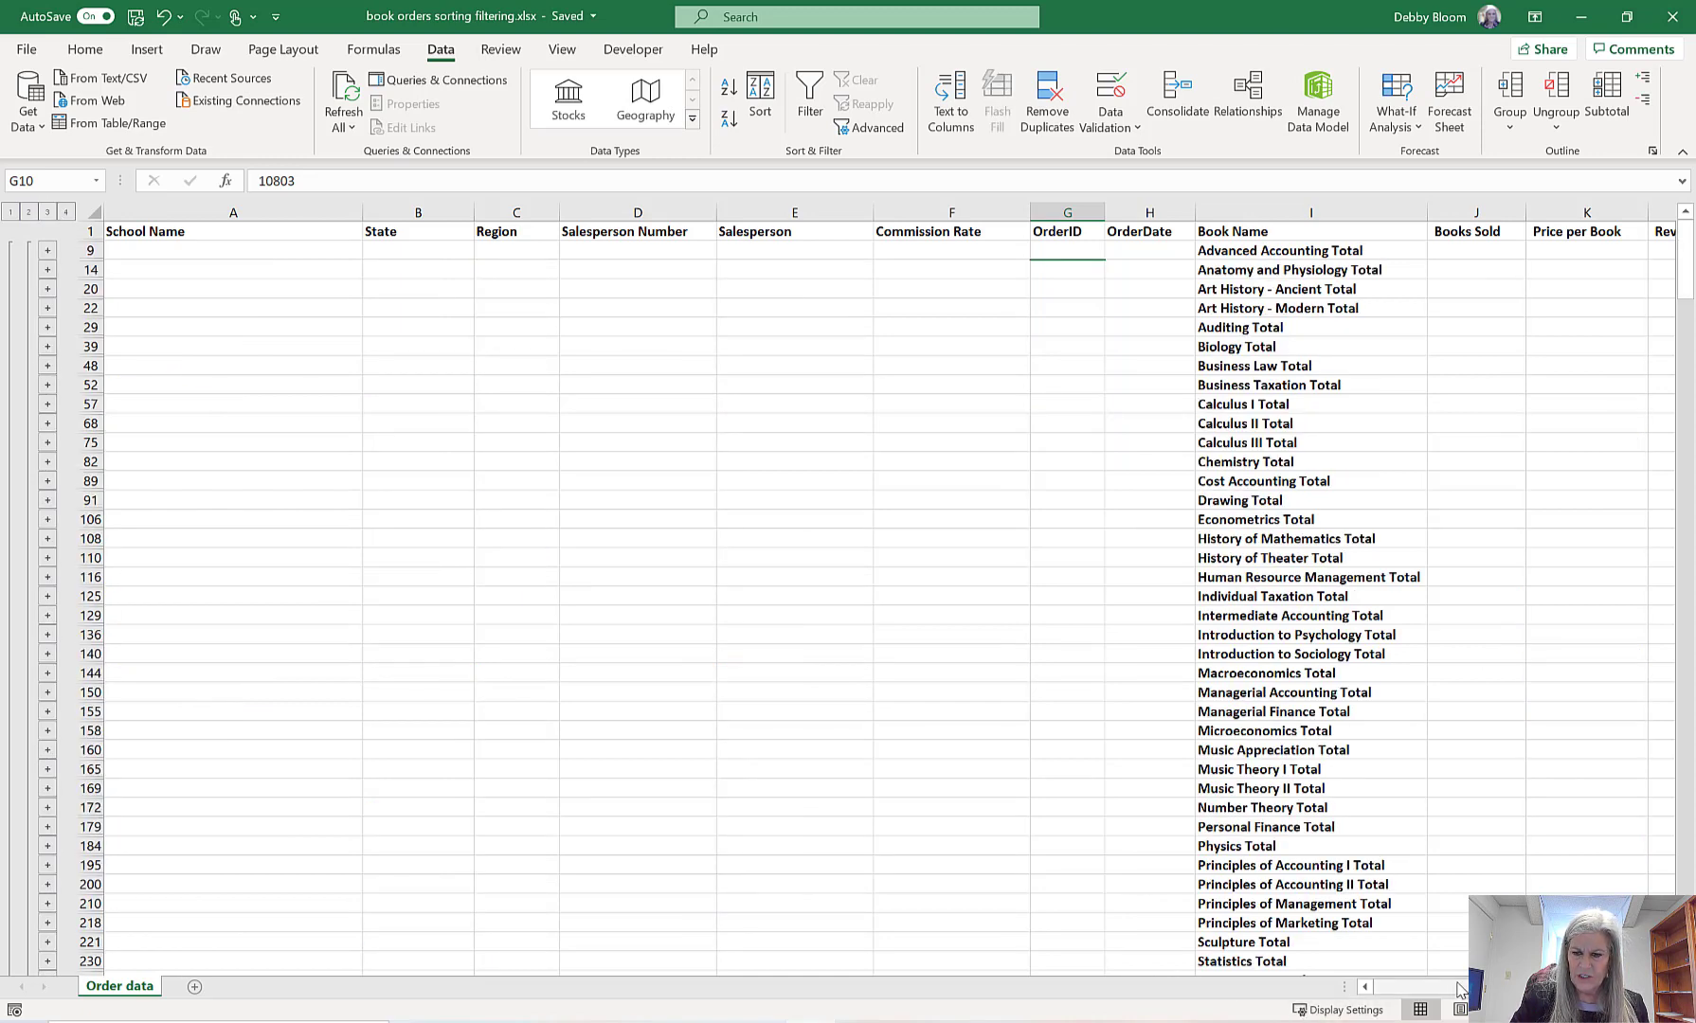
pyautogui.moveTo(1459, 988); pyautogui.dragTo(1291, 976)
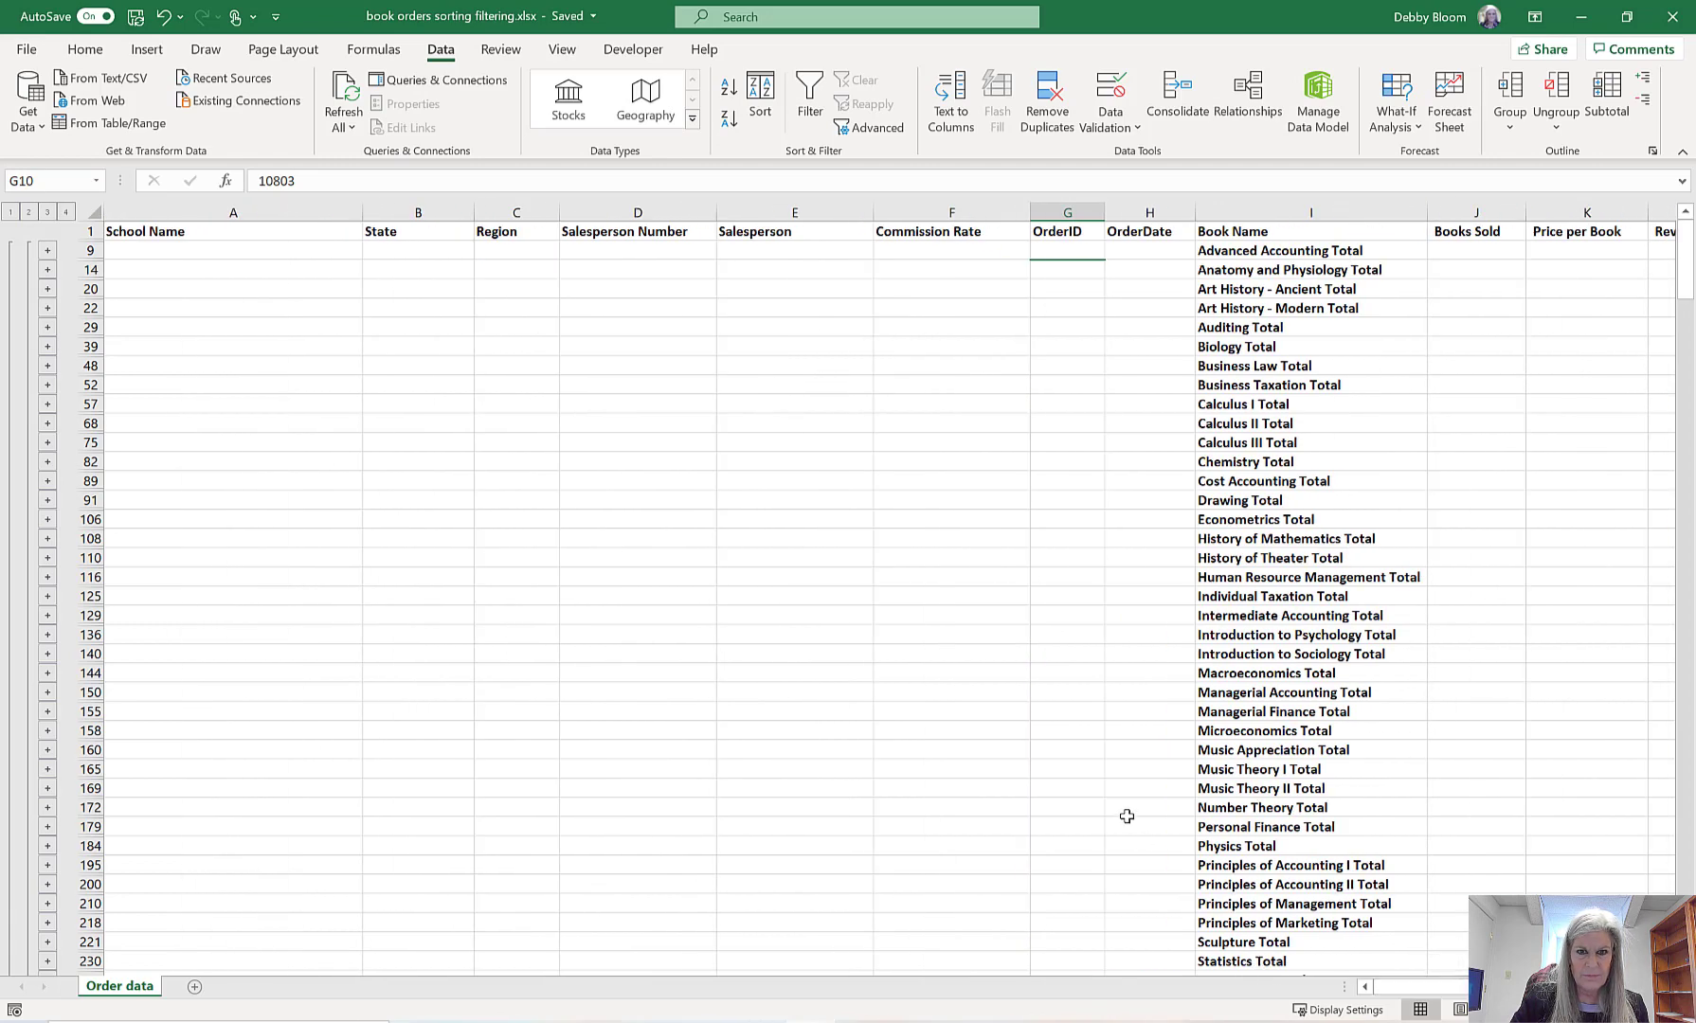
pyautogui.scroll(-3, 1126, 815)
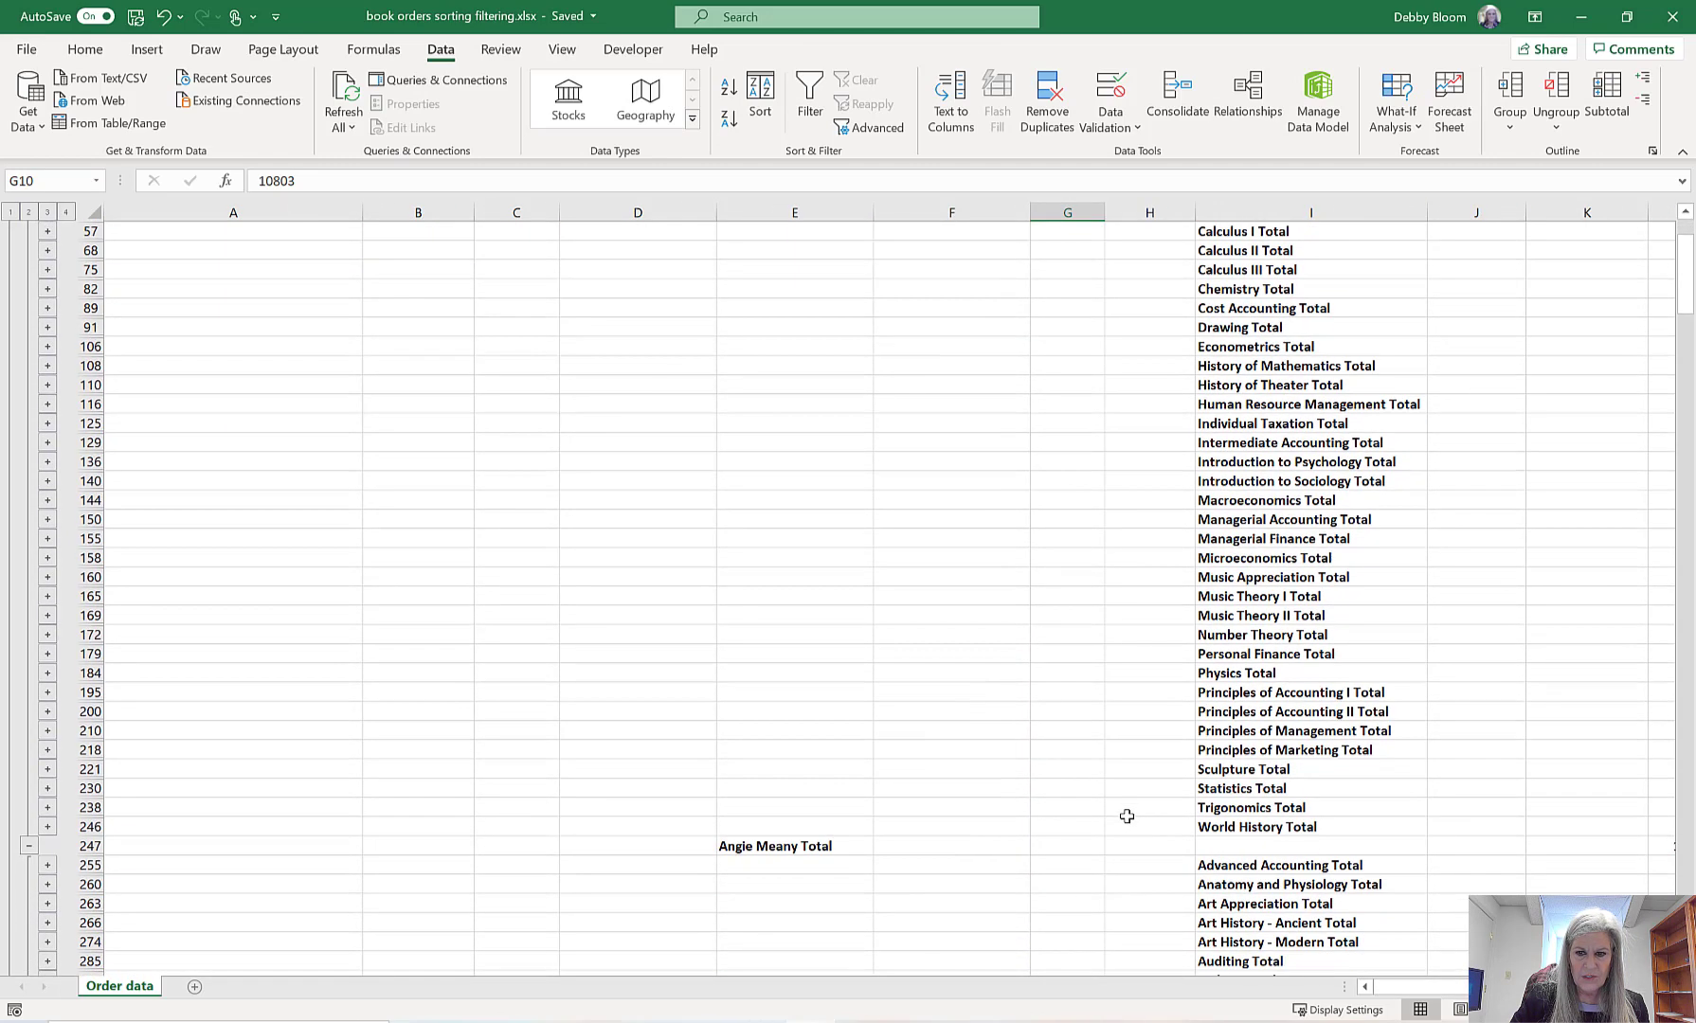
pyautogui.scroll(-11, 1126, 815)
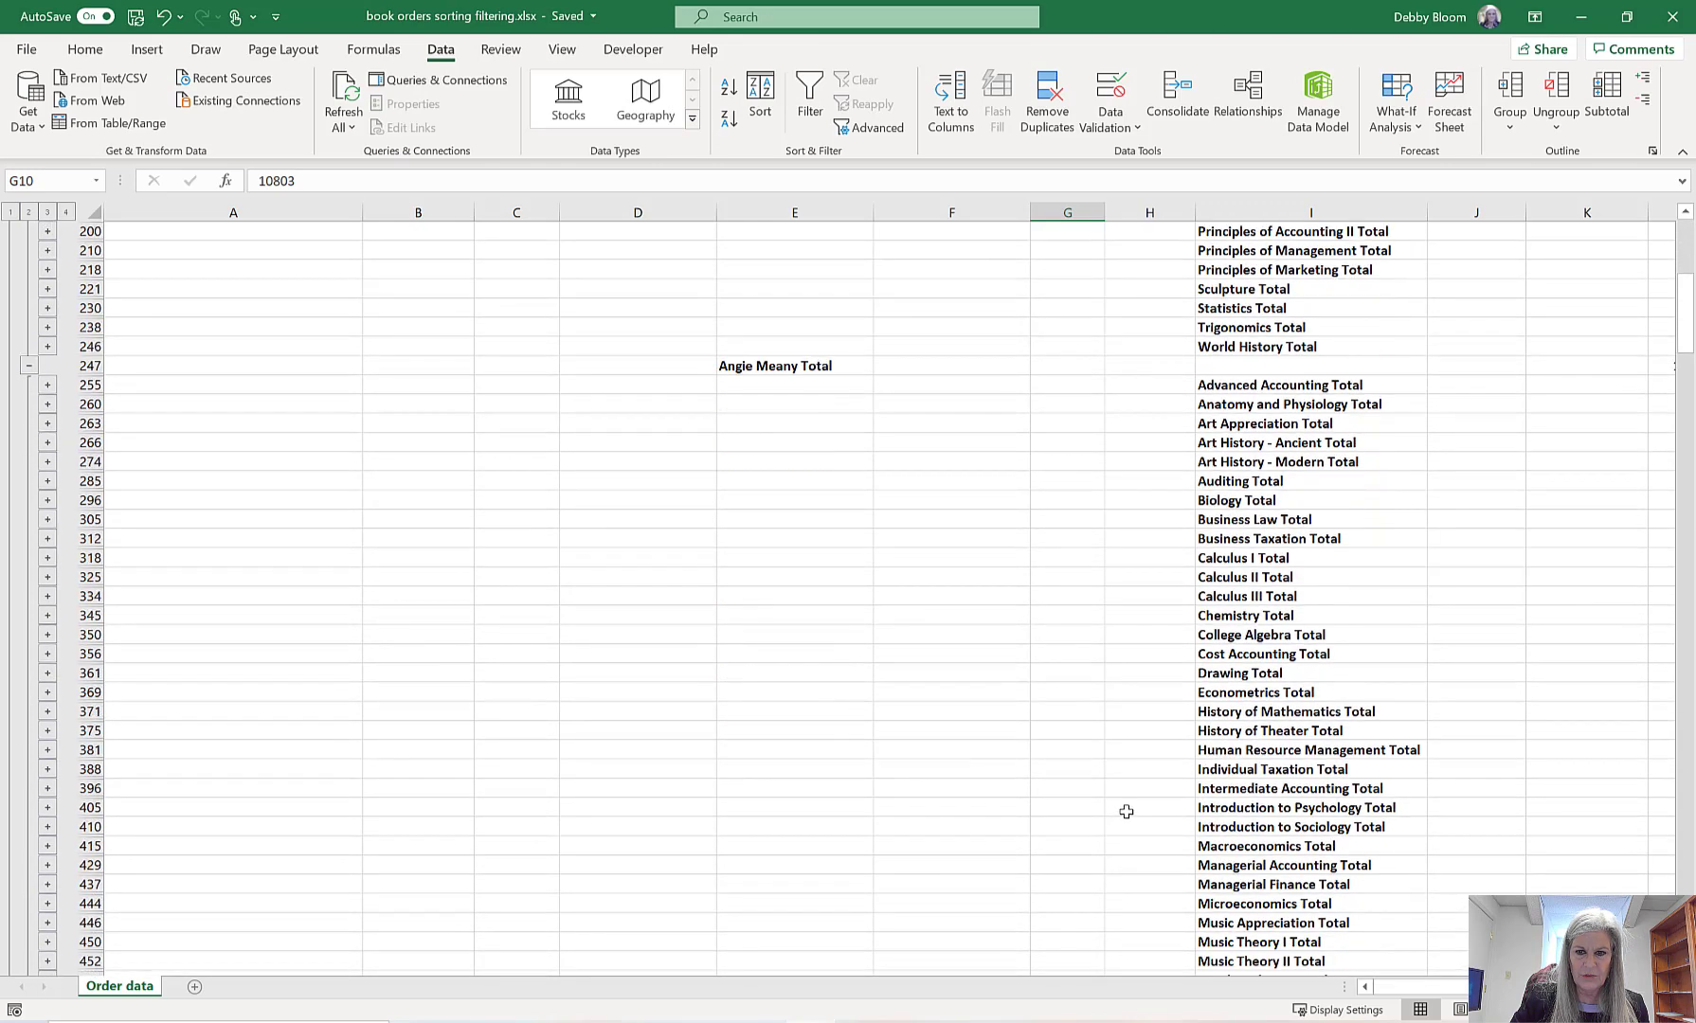
pyautogui.scroll(-3, 1127, 812)
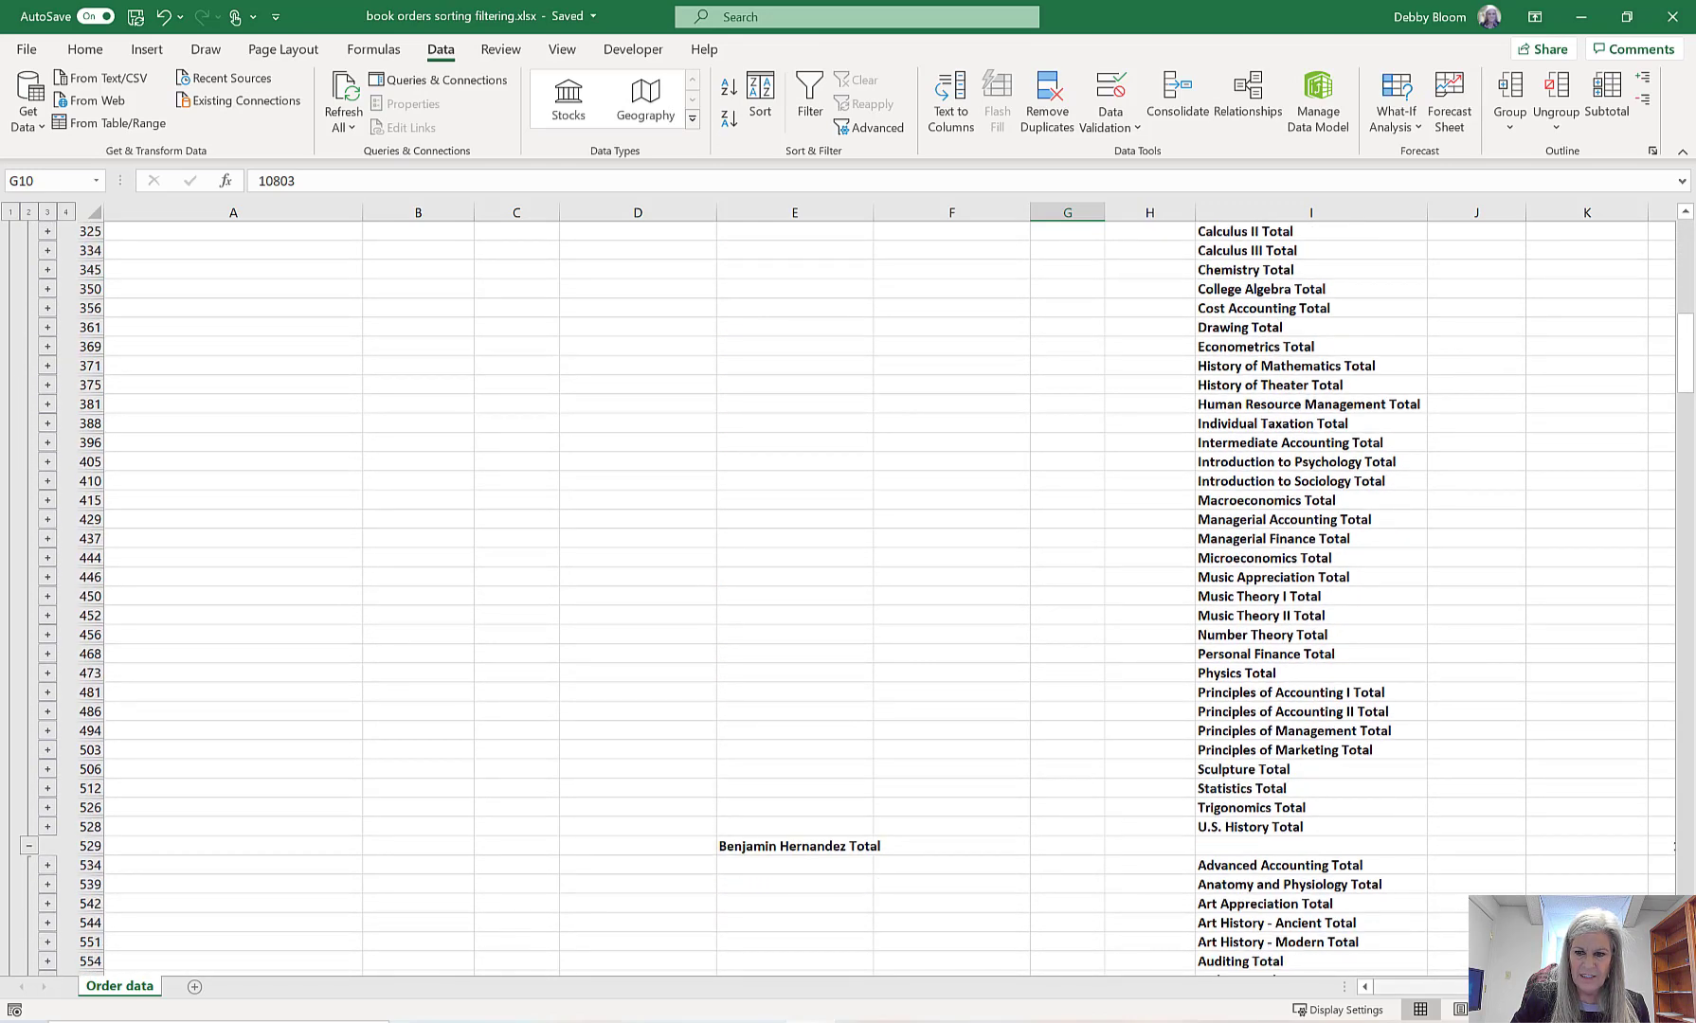
pyautogui.hscroll(1, 1510, 858)
pyautogui.scroll(3, 1510, 858)
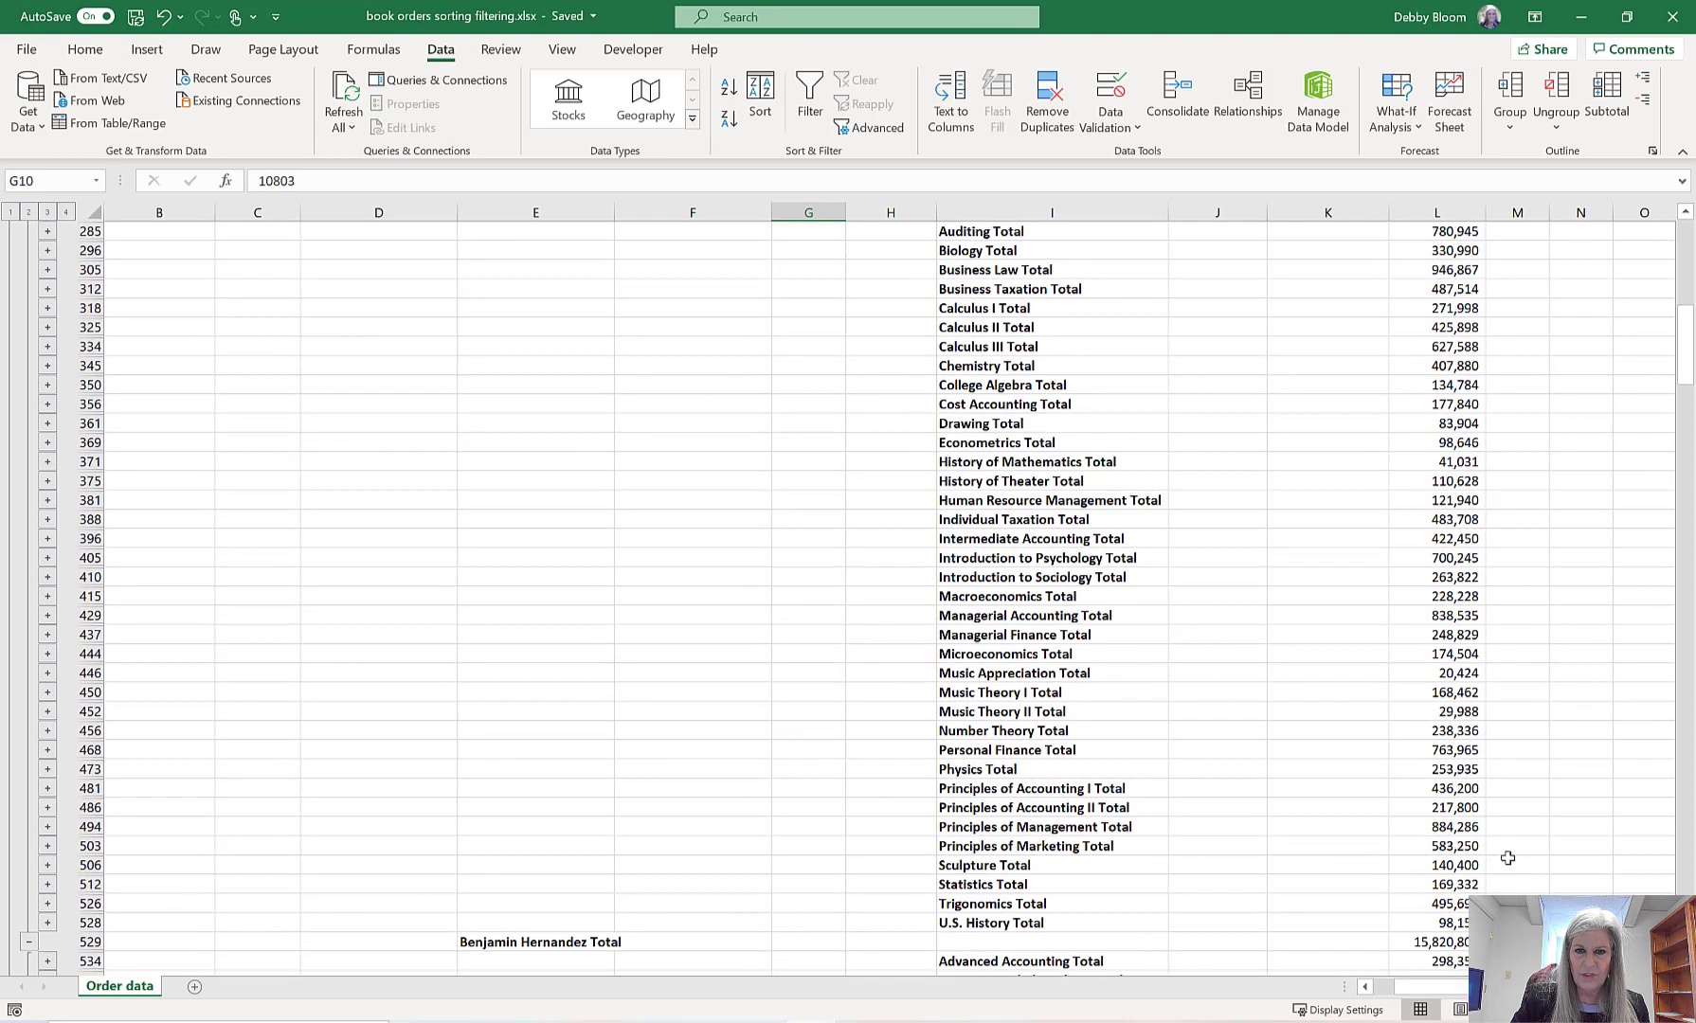
pyautogui.scroll(11, 1511, 857)
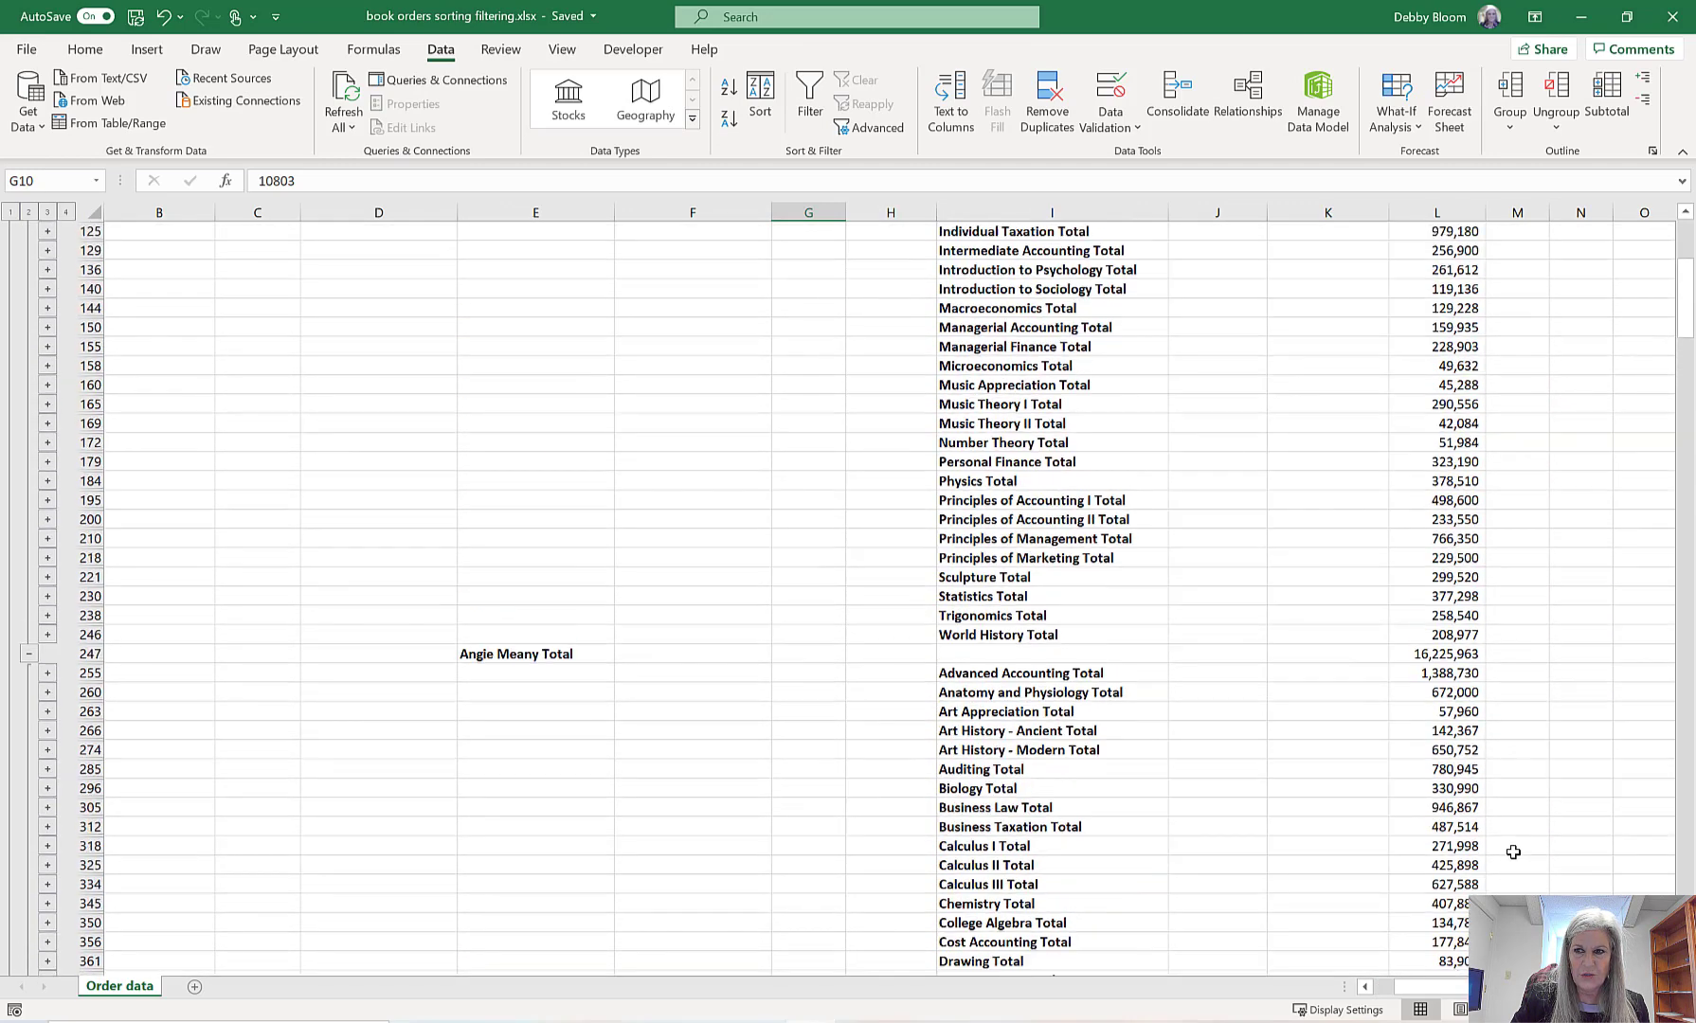
pyautogui.scroll(4, 1513, 851)
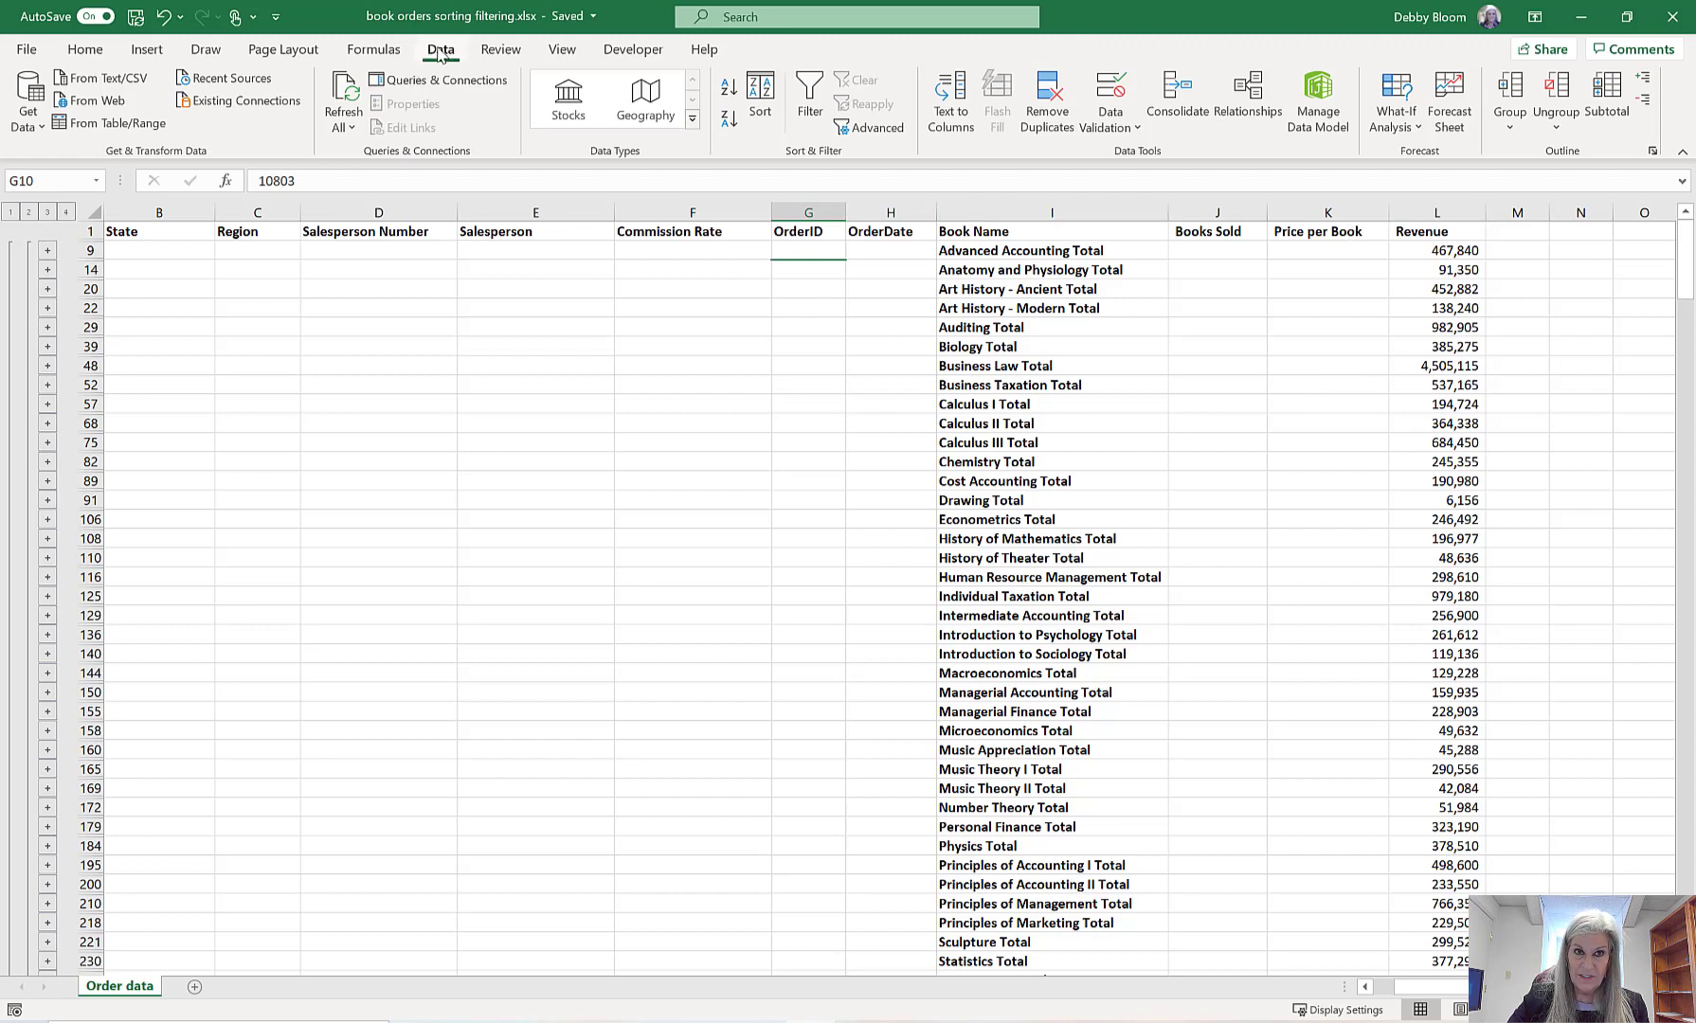
# - Remove all the Revenue subtotals from the order data
pyautogui.click(1606, 95)
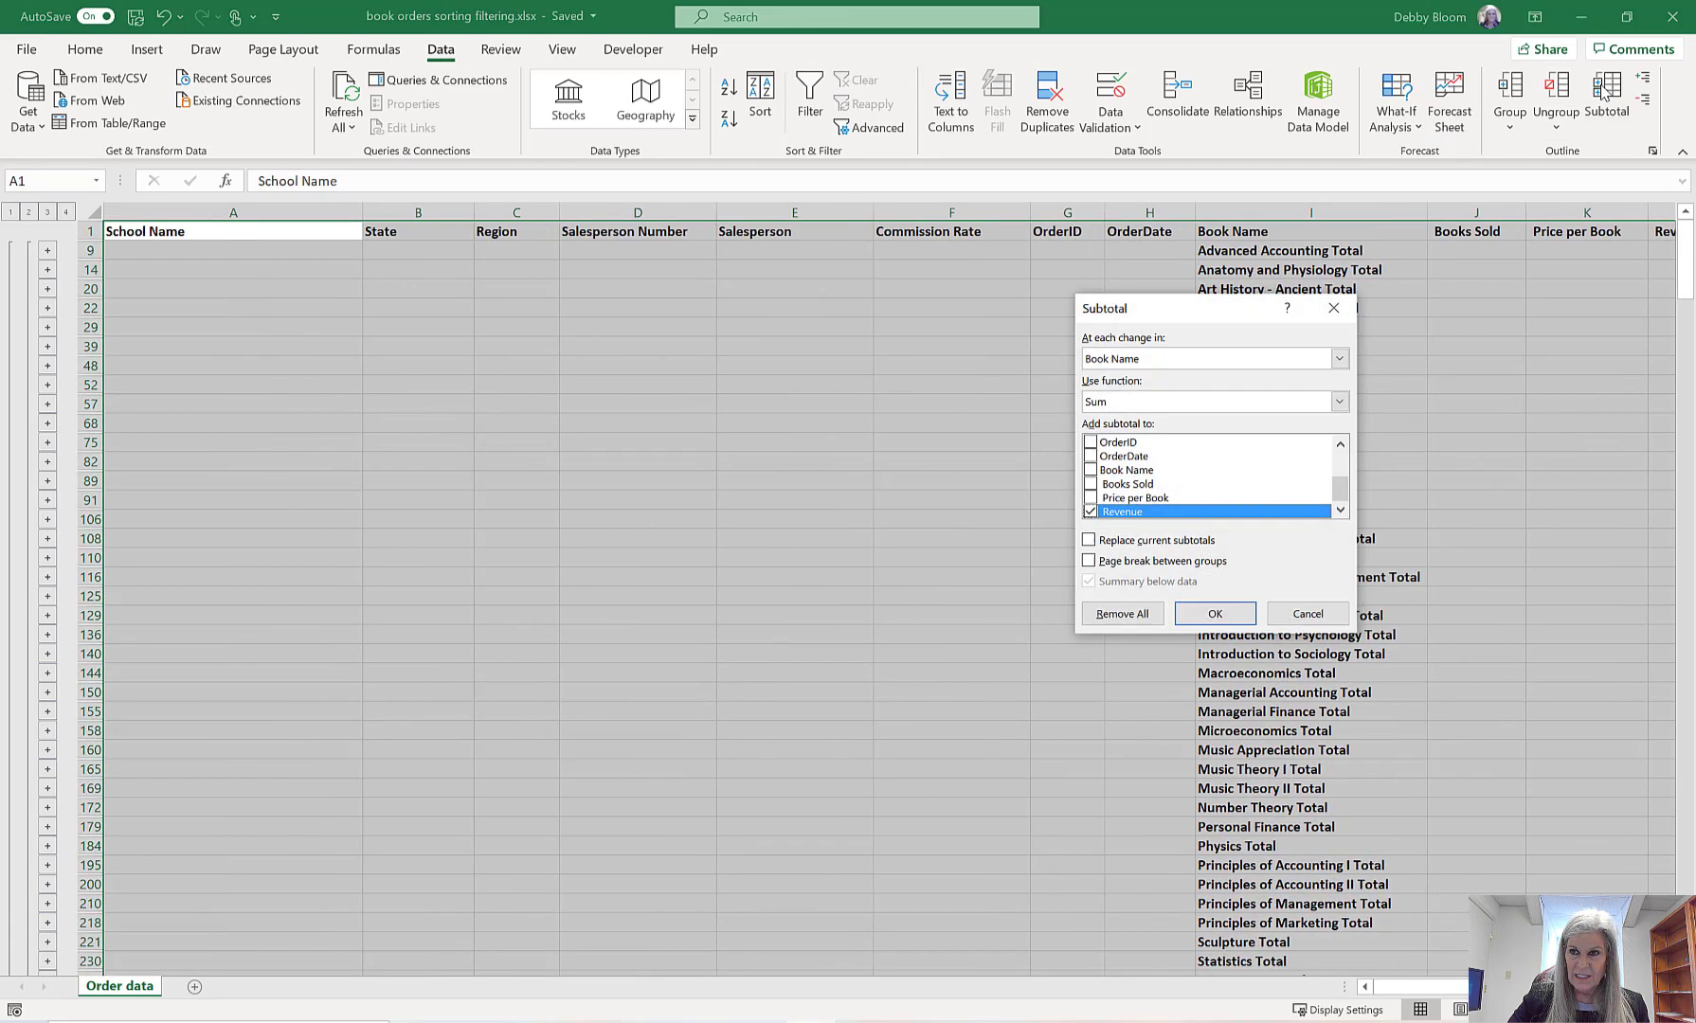
pyautogui.click(1134, 616)
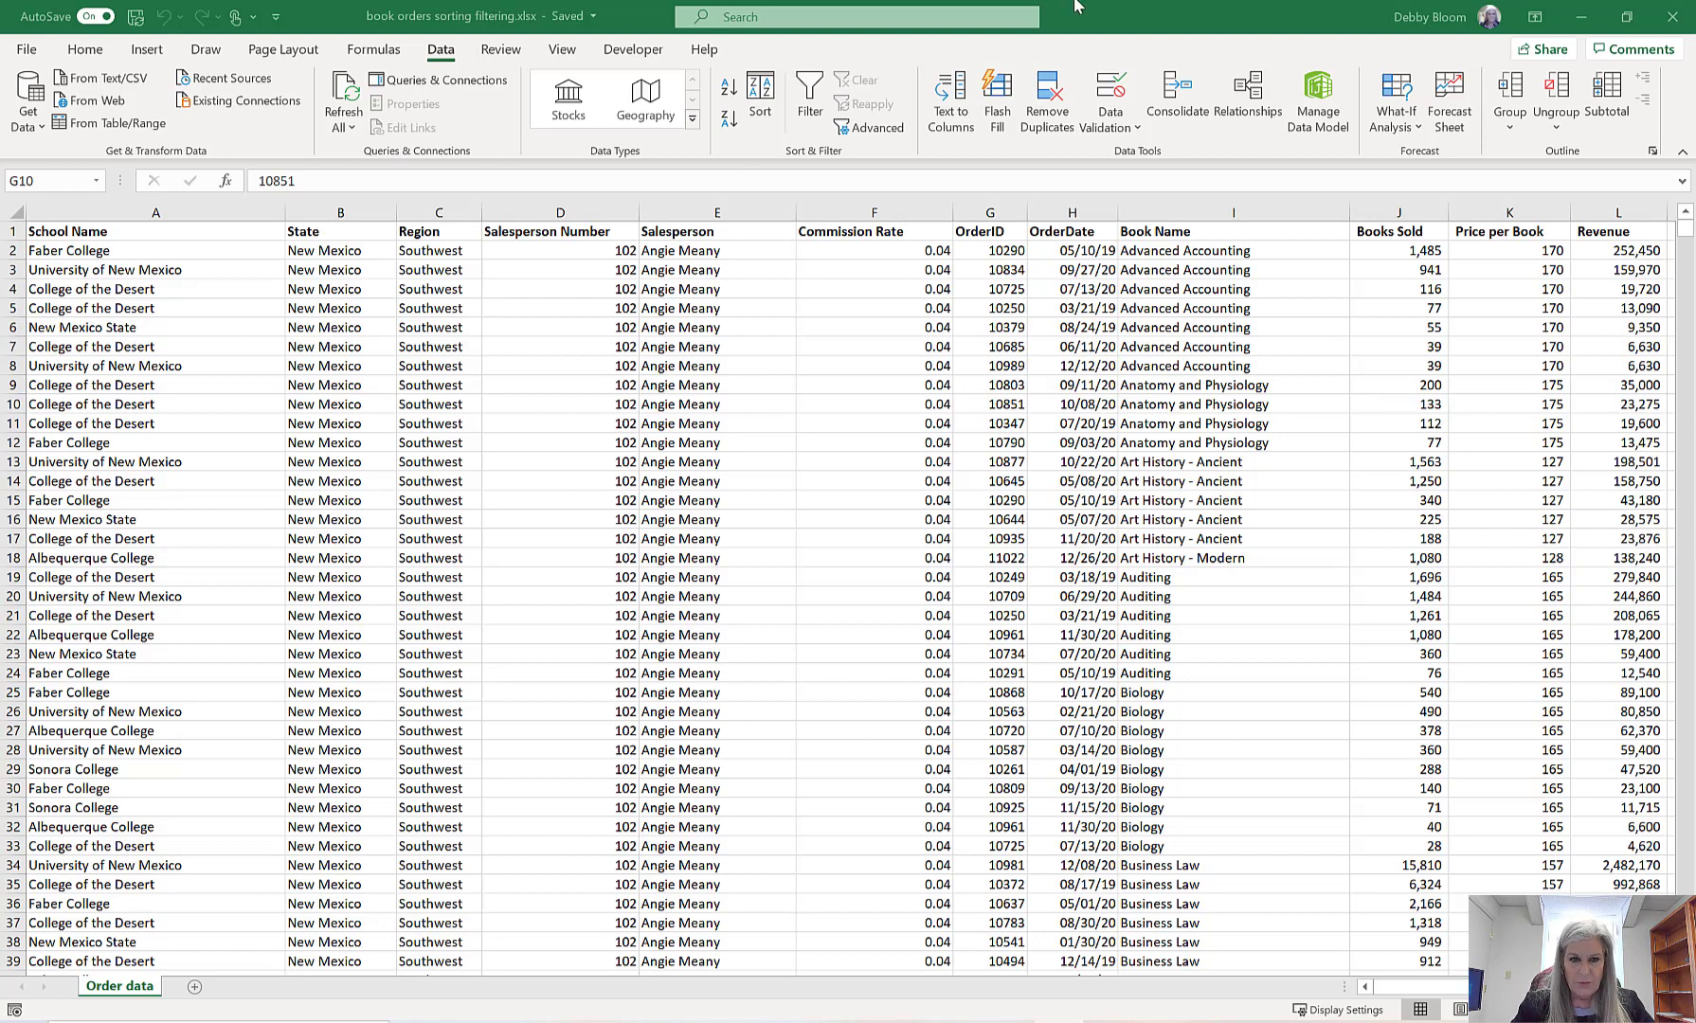
# - Turn on filtering for the order data and filter the State column to South Carolina only
pyautogui.click(891, 479)
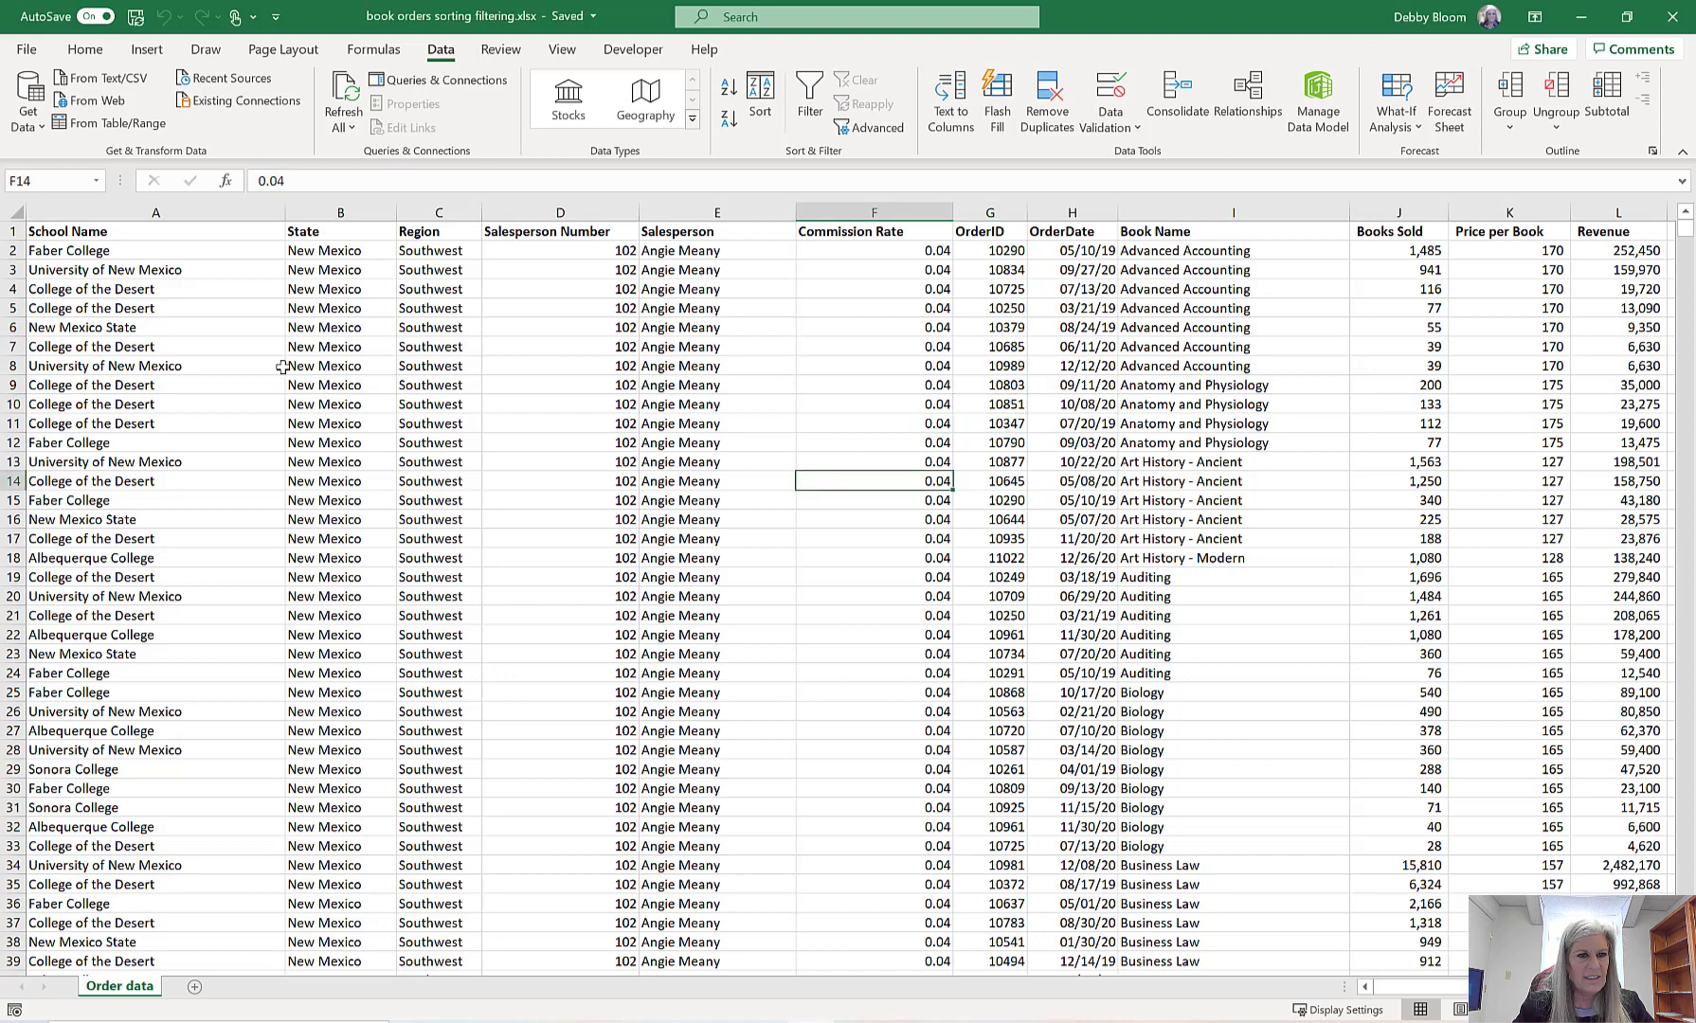
pyautogui.click(893, 390)
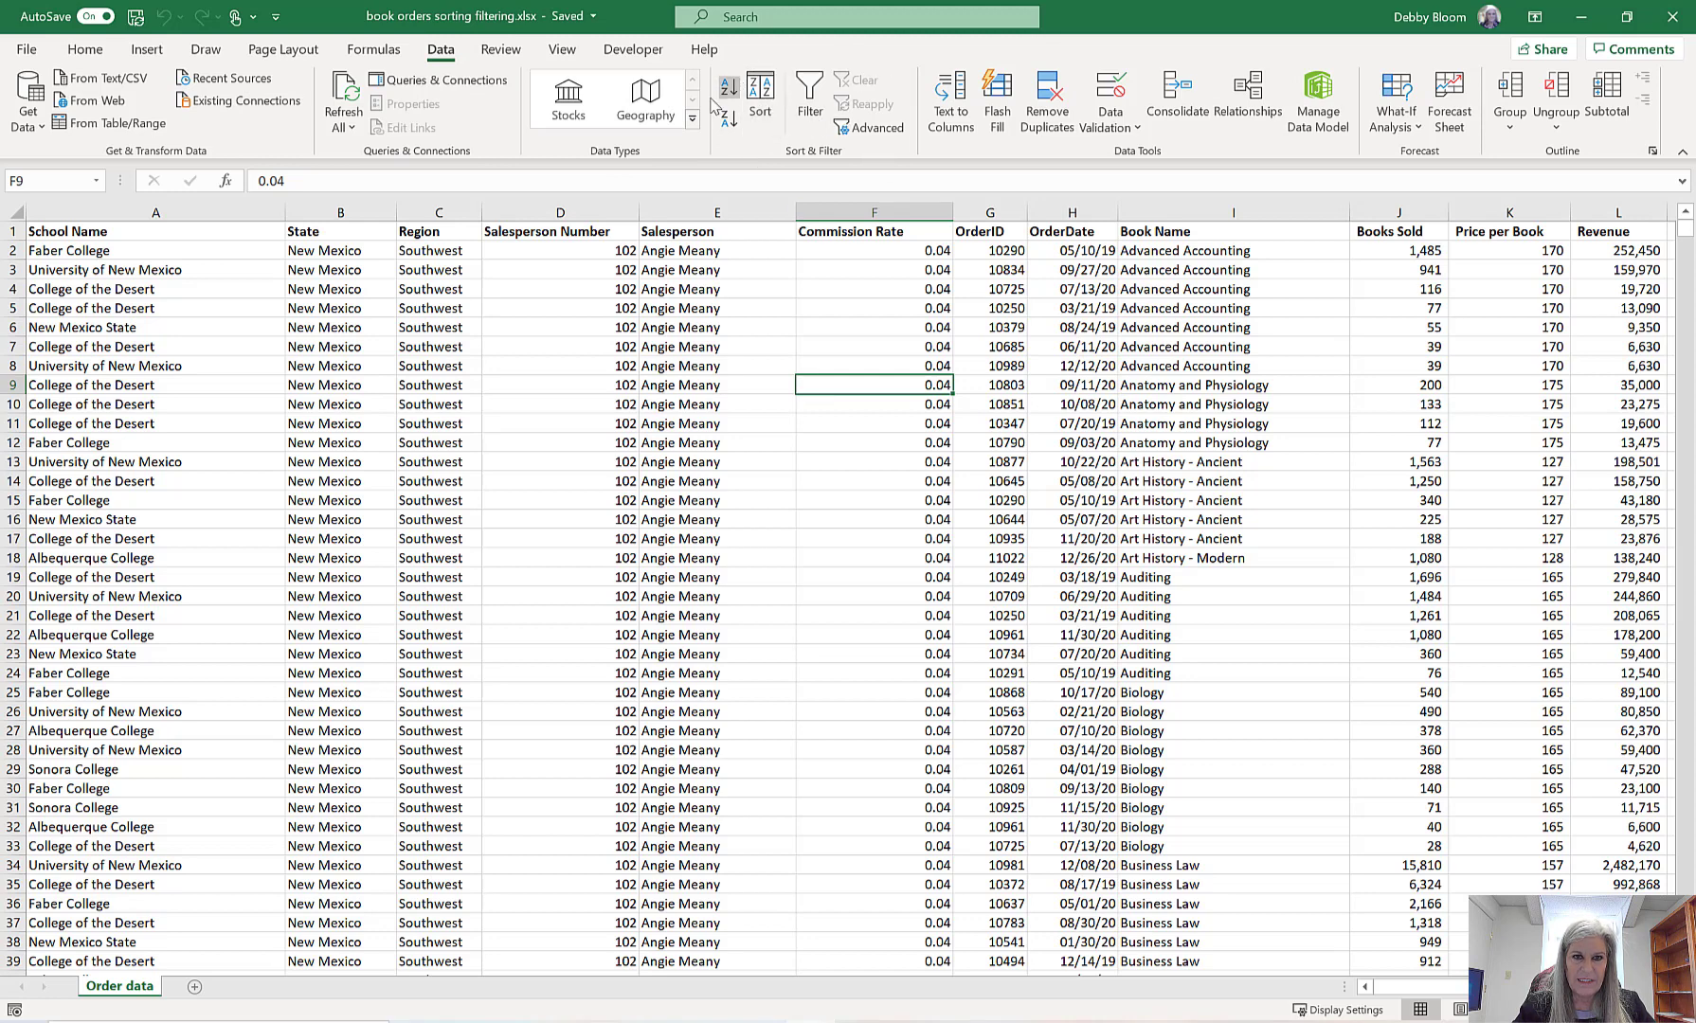
pyautogui.click(808, 114)
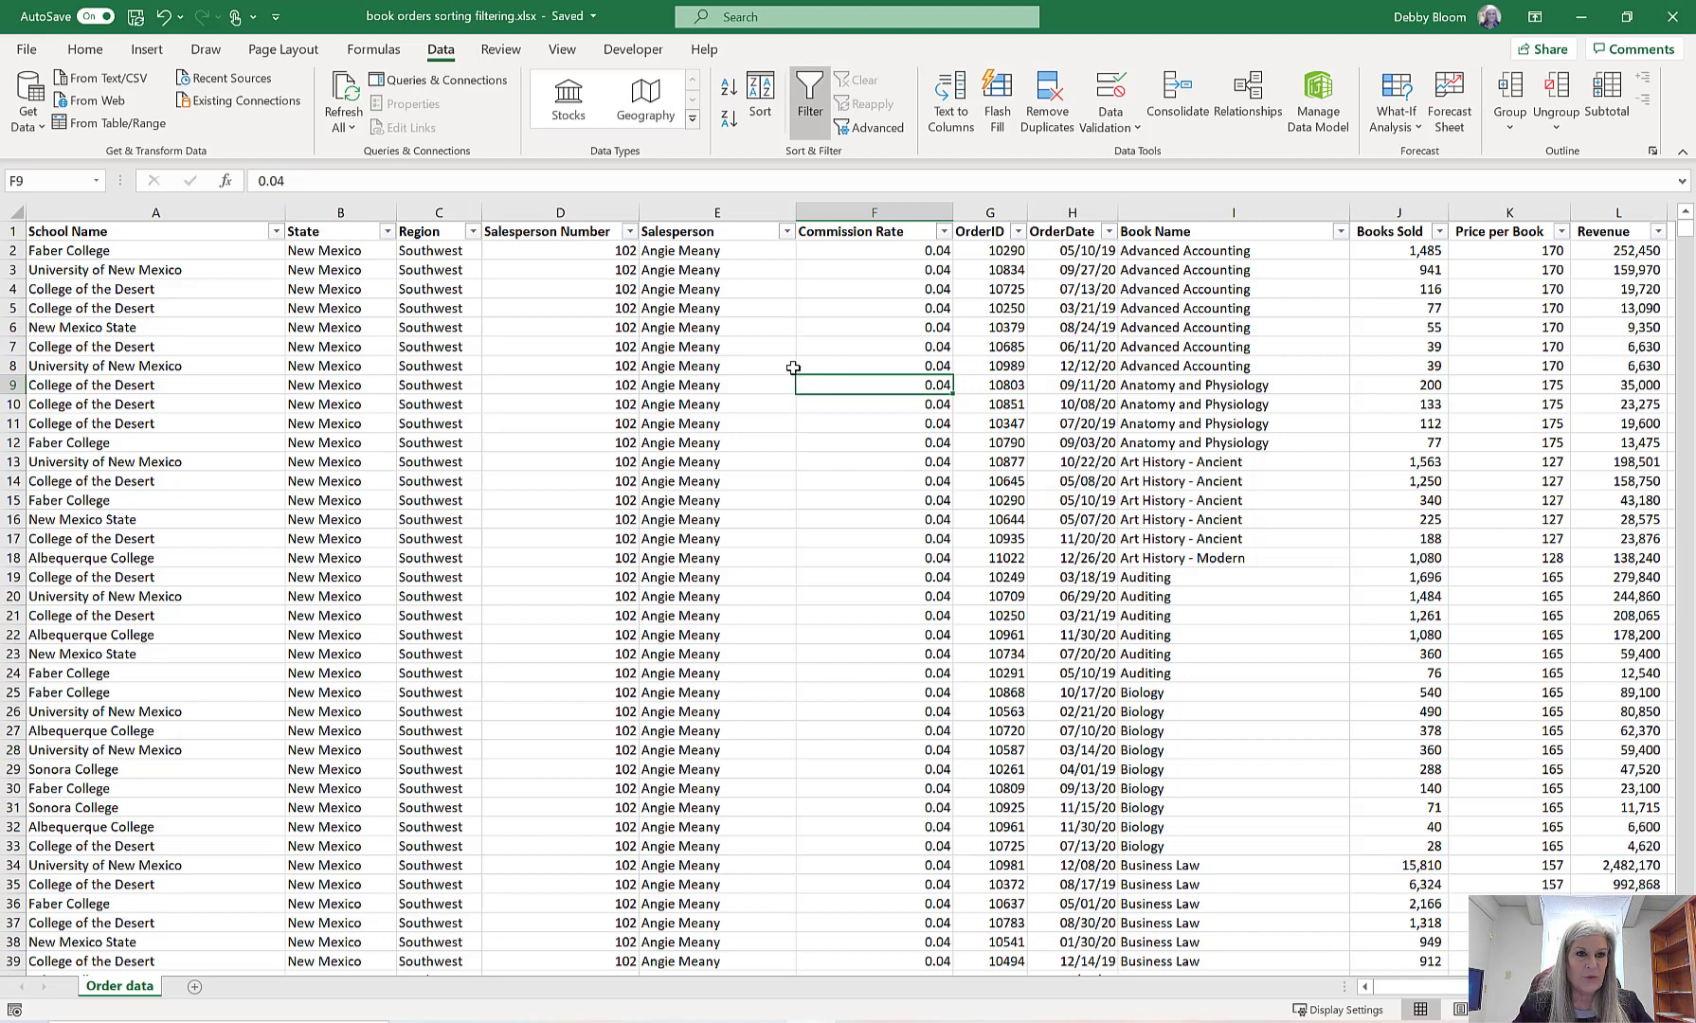
pyautogui.click(386, 232)
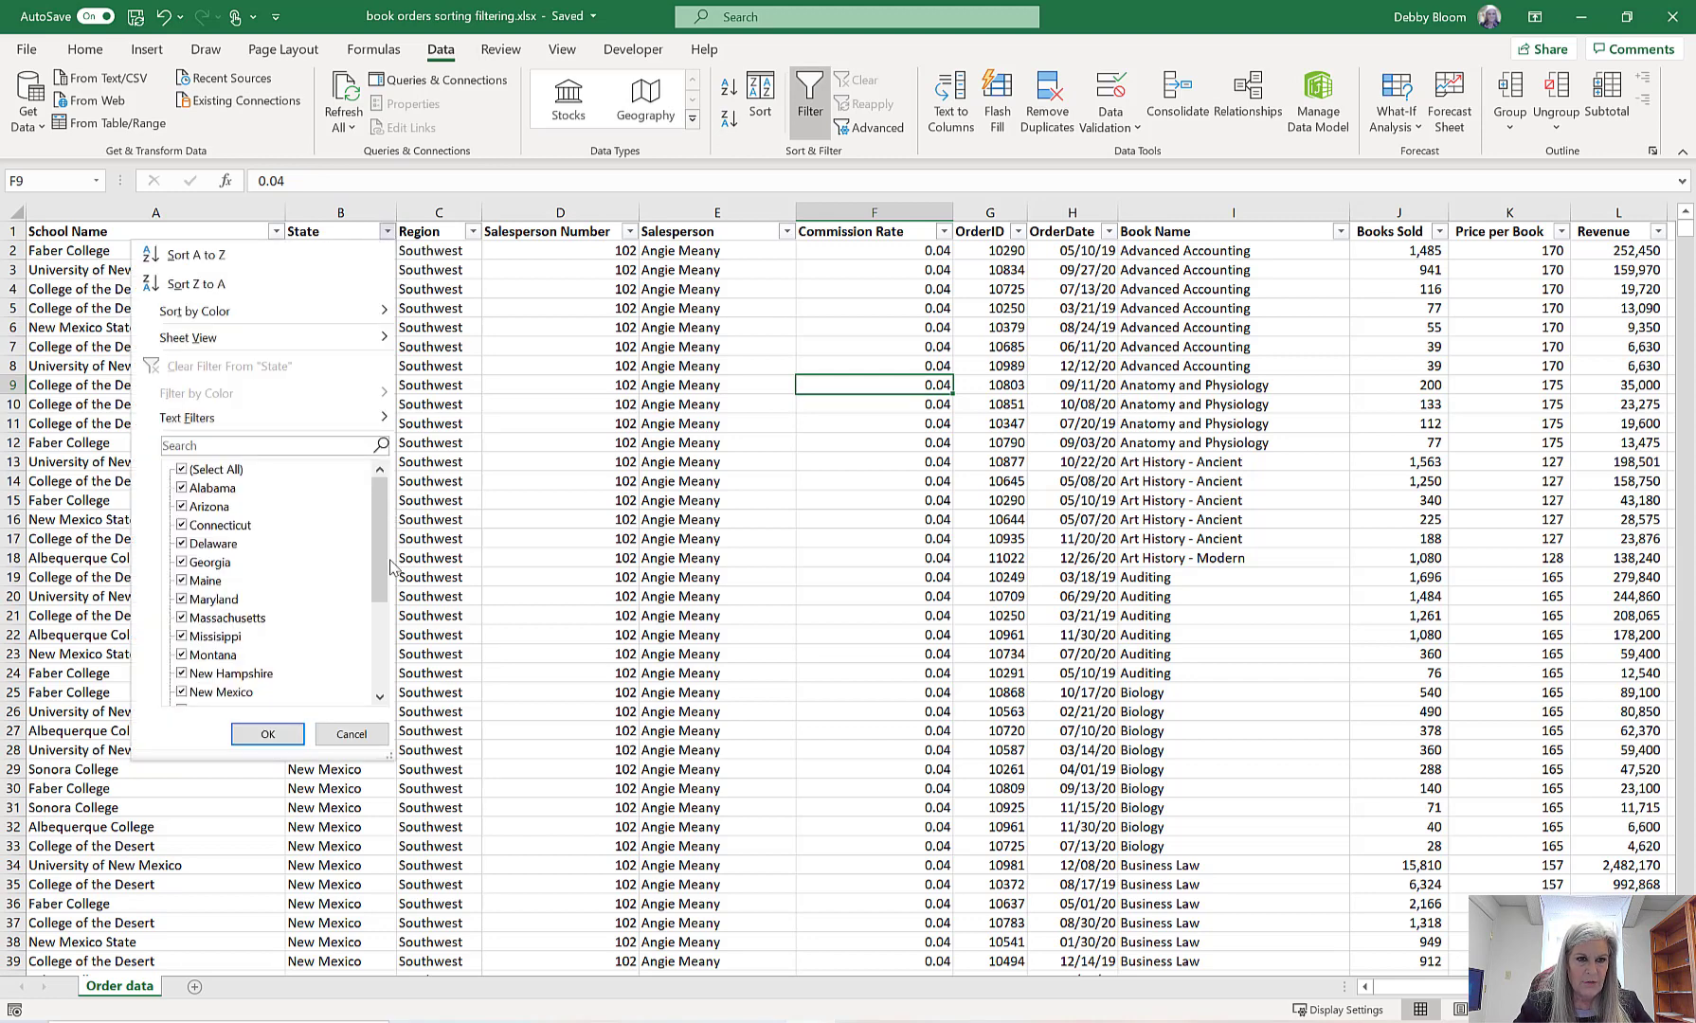
pyautogui.moveTo(384, 547); pyautogui.dragTo(369, 483)
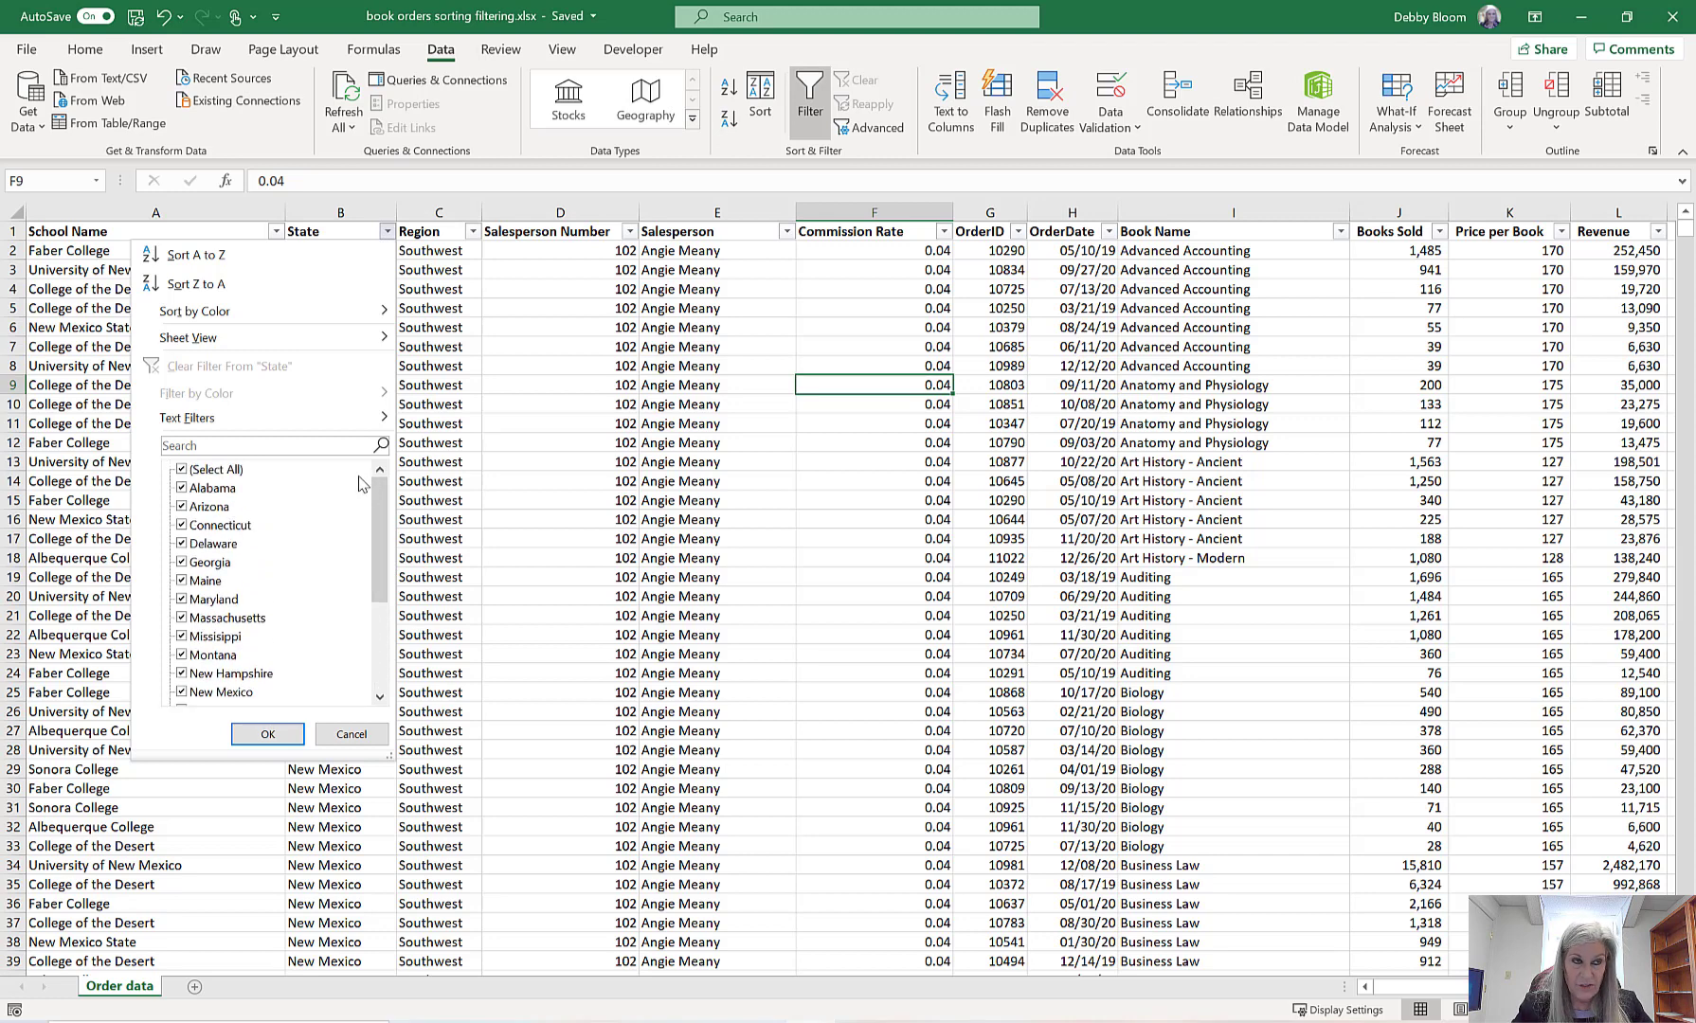
pyautogui.click(182, 470)
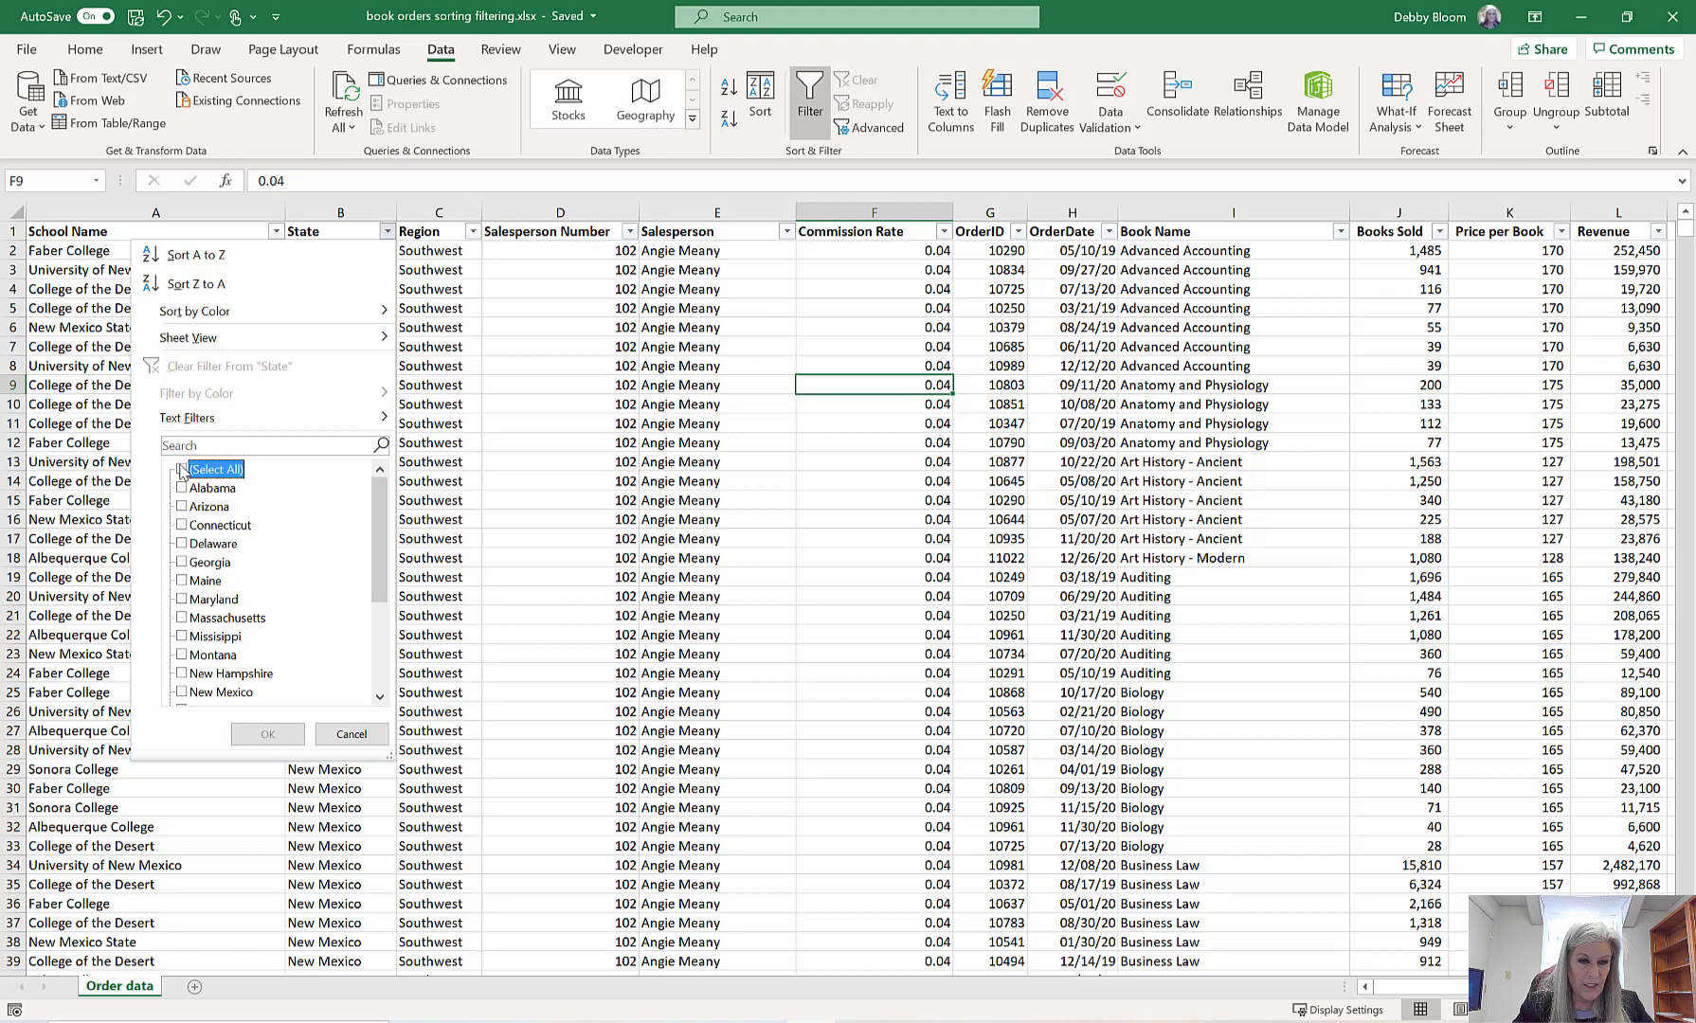
pyautogui.moveTo(384, 532); pyautogui.dragTo(384, 599)
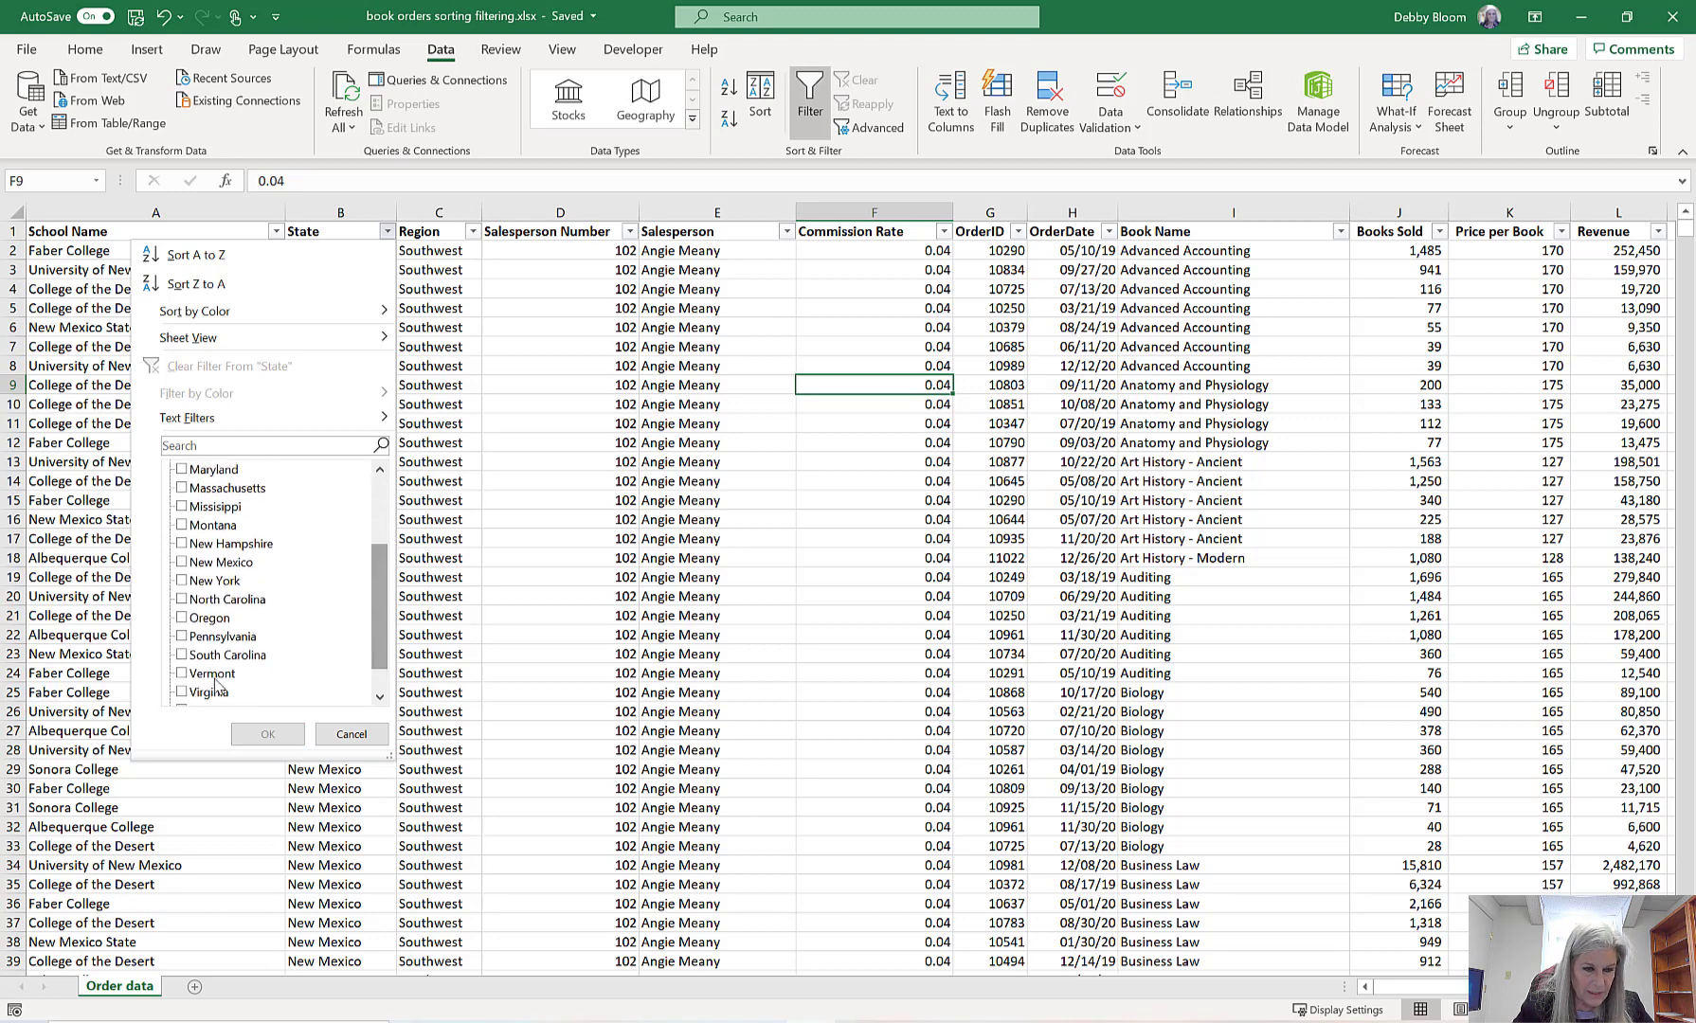
pyautogui.click(182, 657)
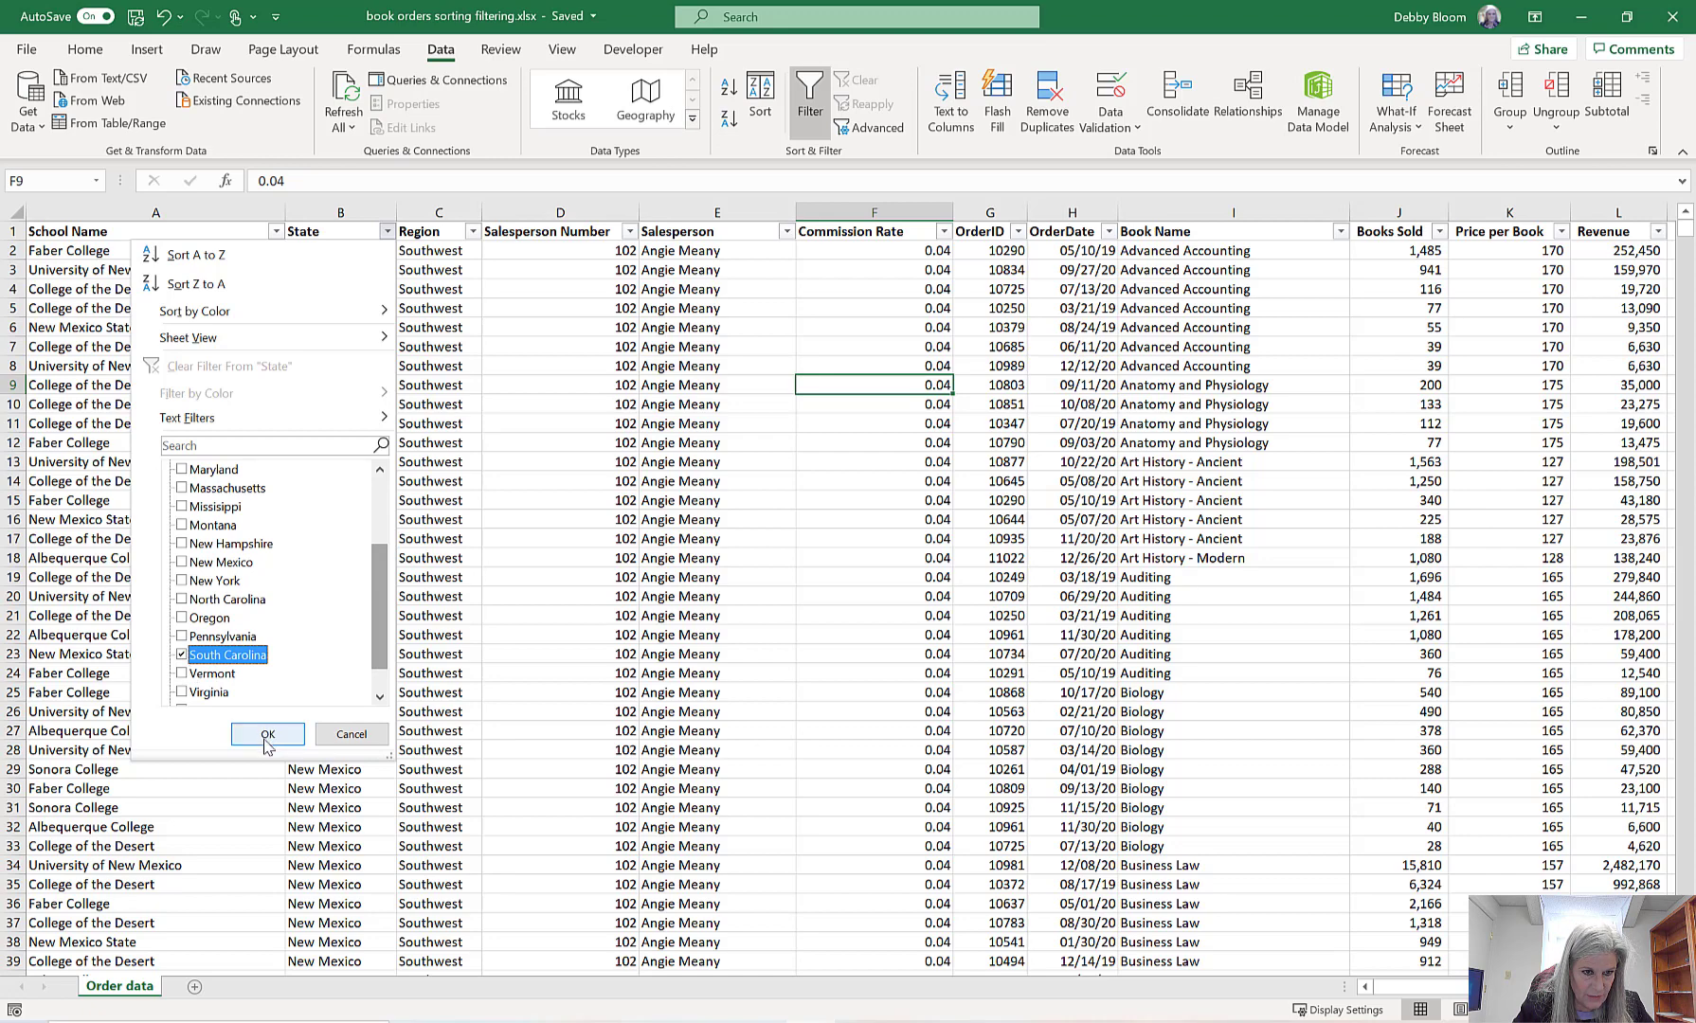
pyautogui.click(259, 729)
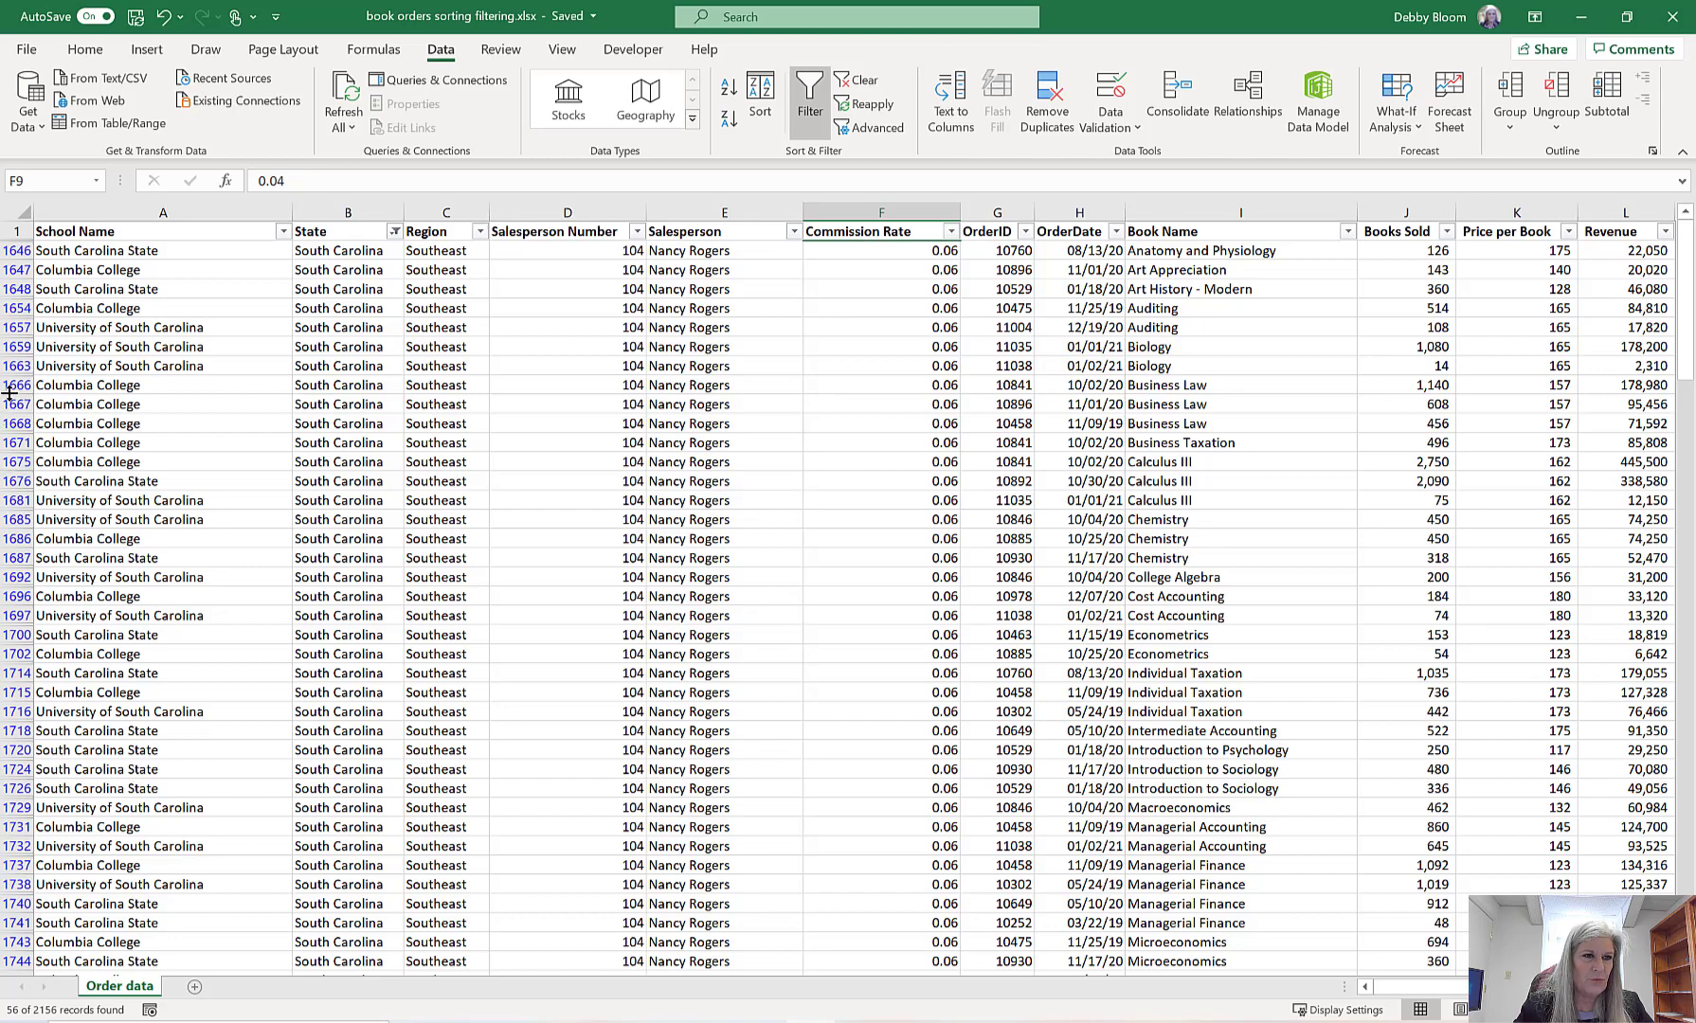
# - Review the filtered South Carolina orders down to the last row, and return to the first row
pyautogui.scroll(-3, 12, 403)
pyautogui.scroll(3, 13, 416)
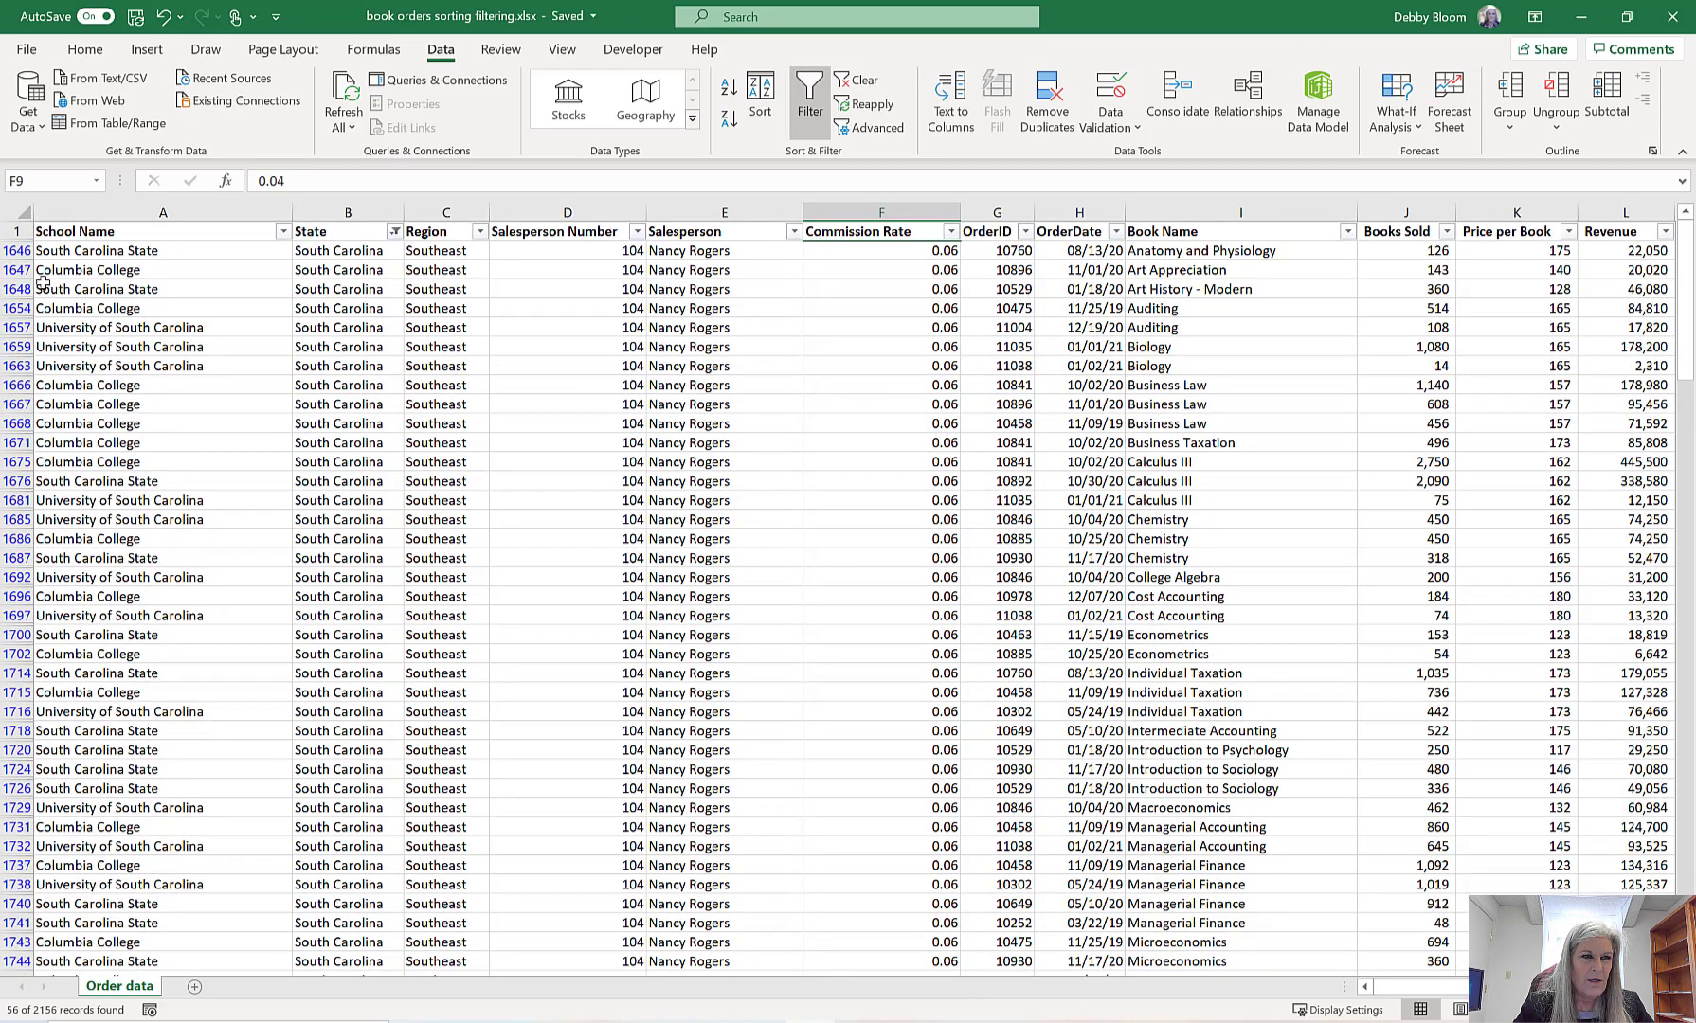
pyautogui.scroll(-5, 343, 462)
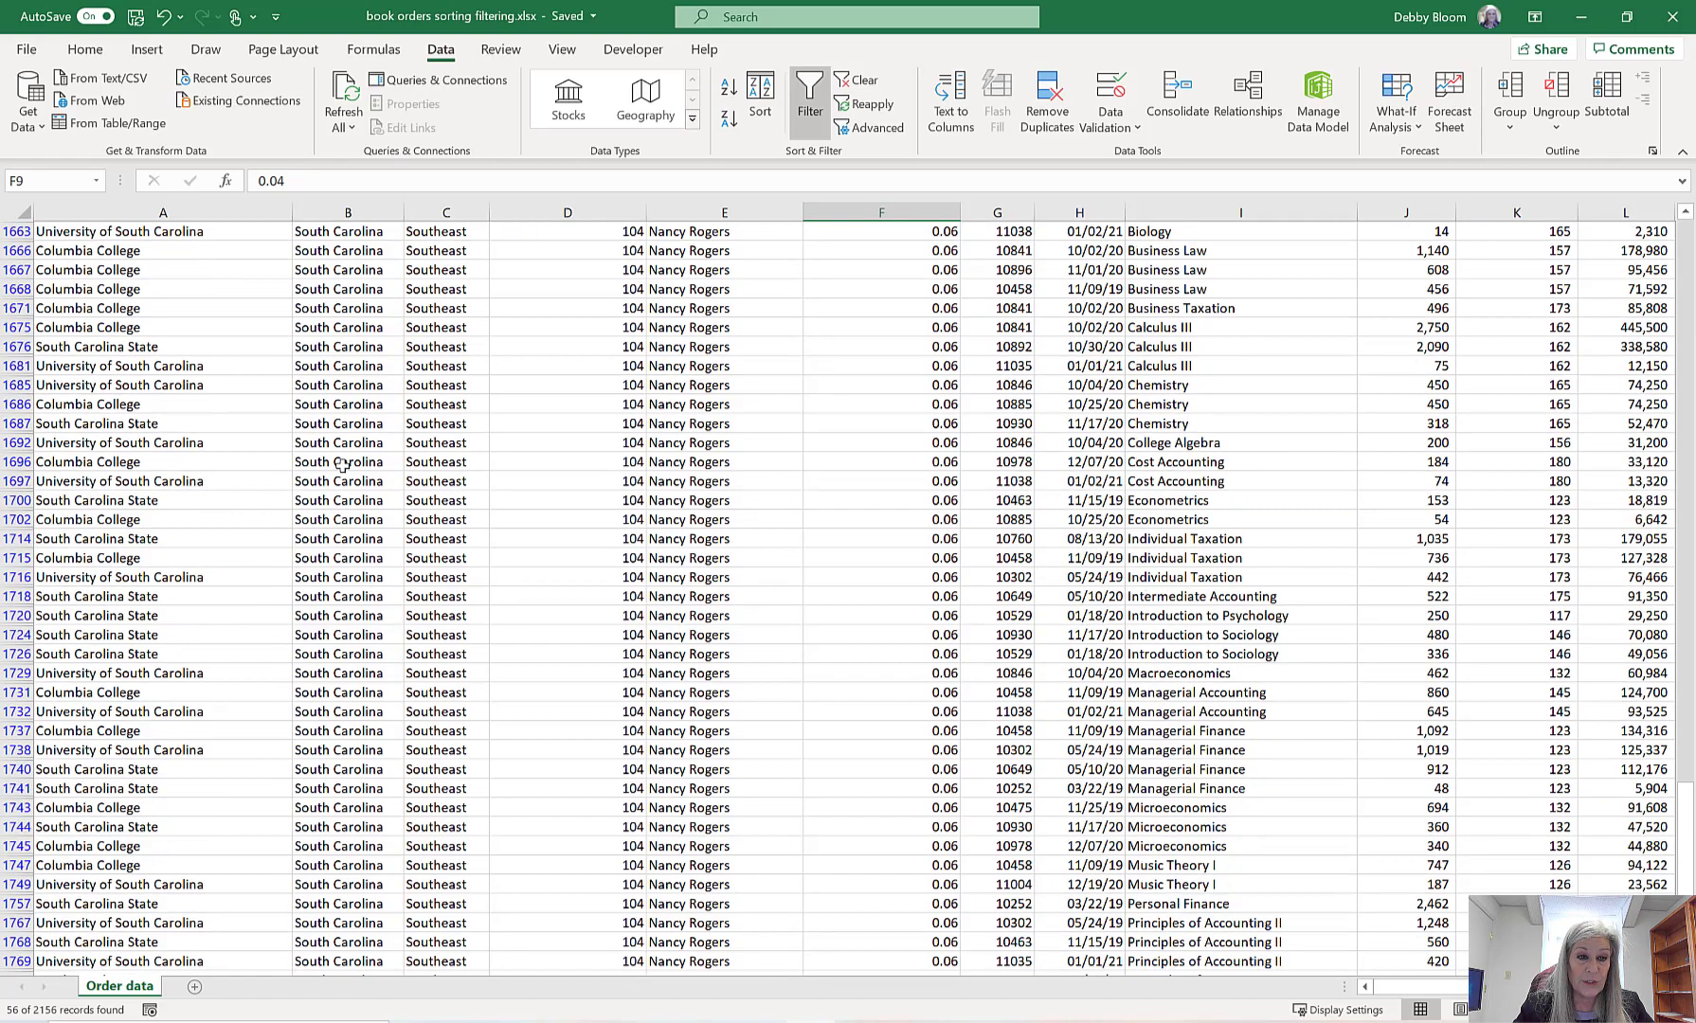
pyautogui.scroll(-6, 343, 463)
pyautogui.scroll(7, 339, 458)
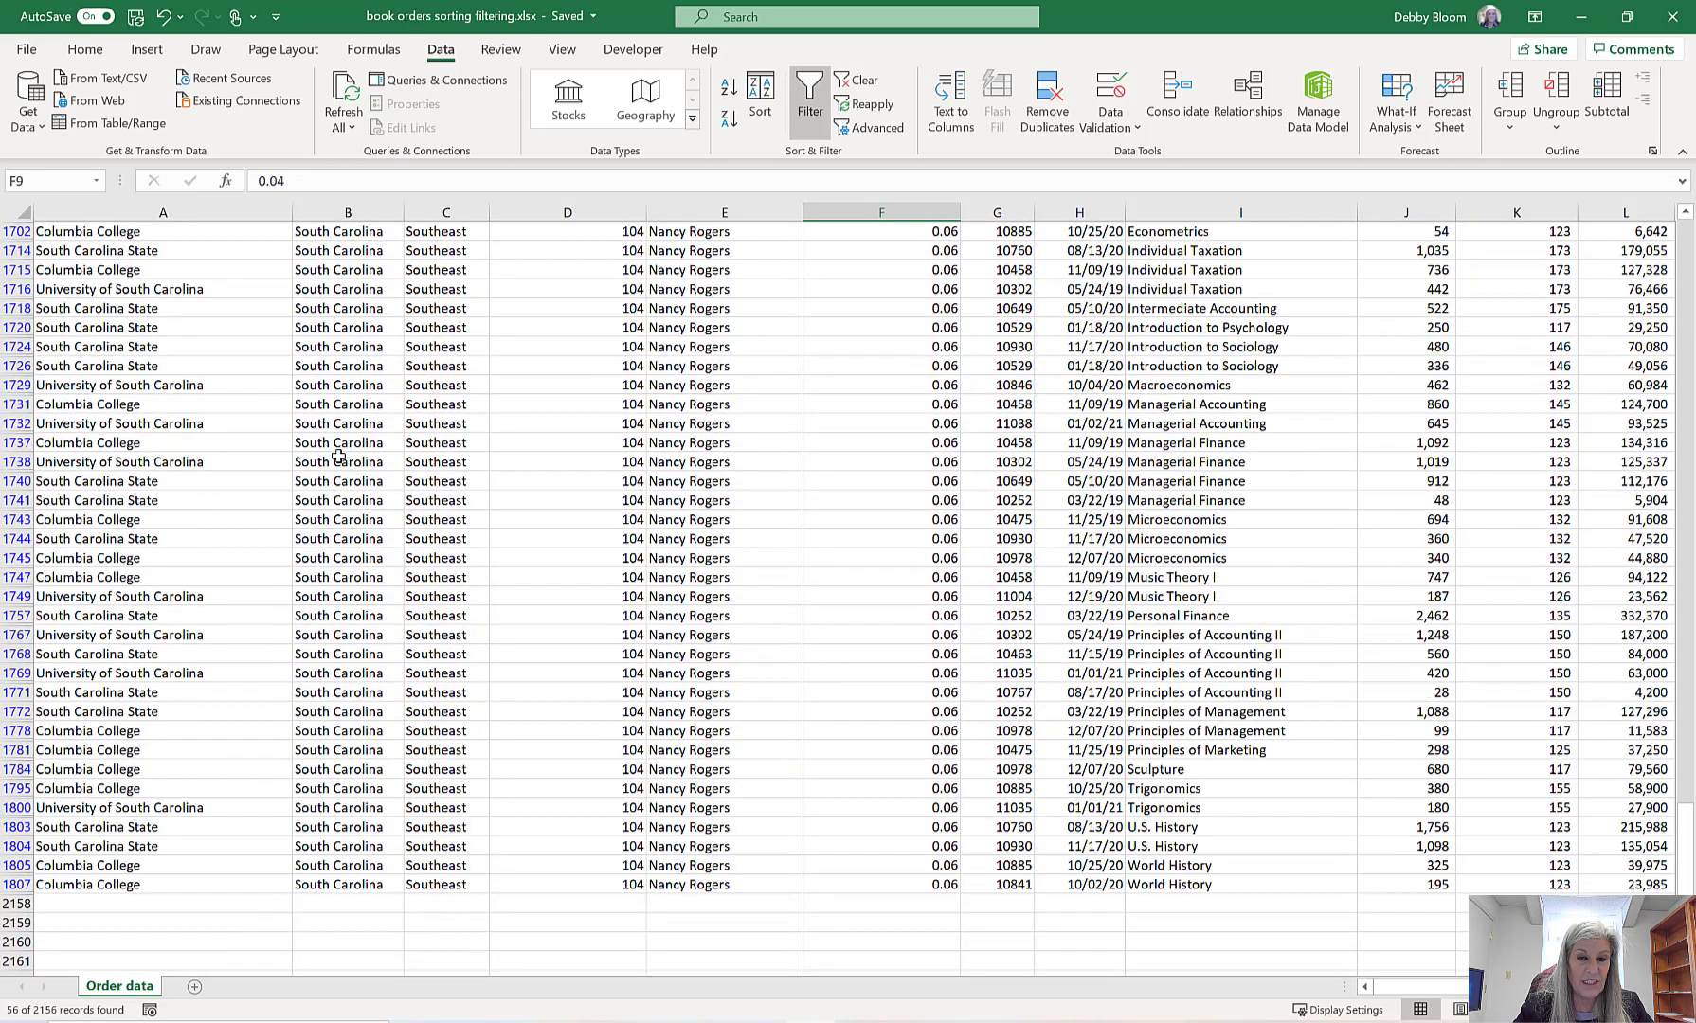
pyautogui.scroll(5, 339, 458)
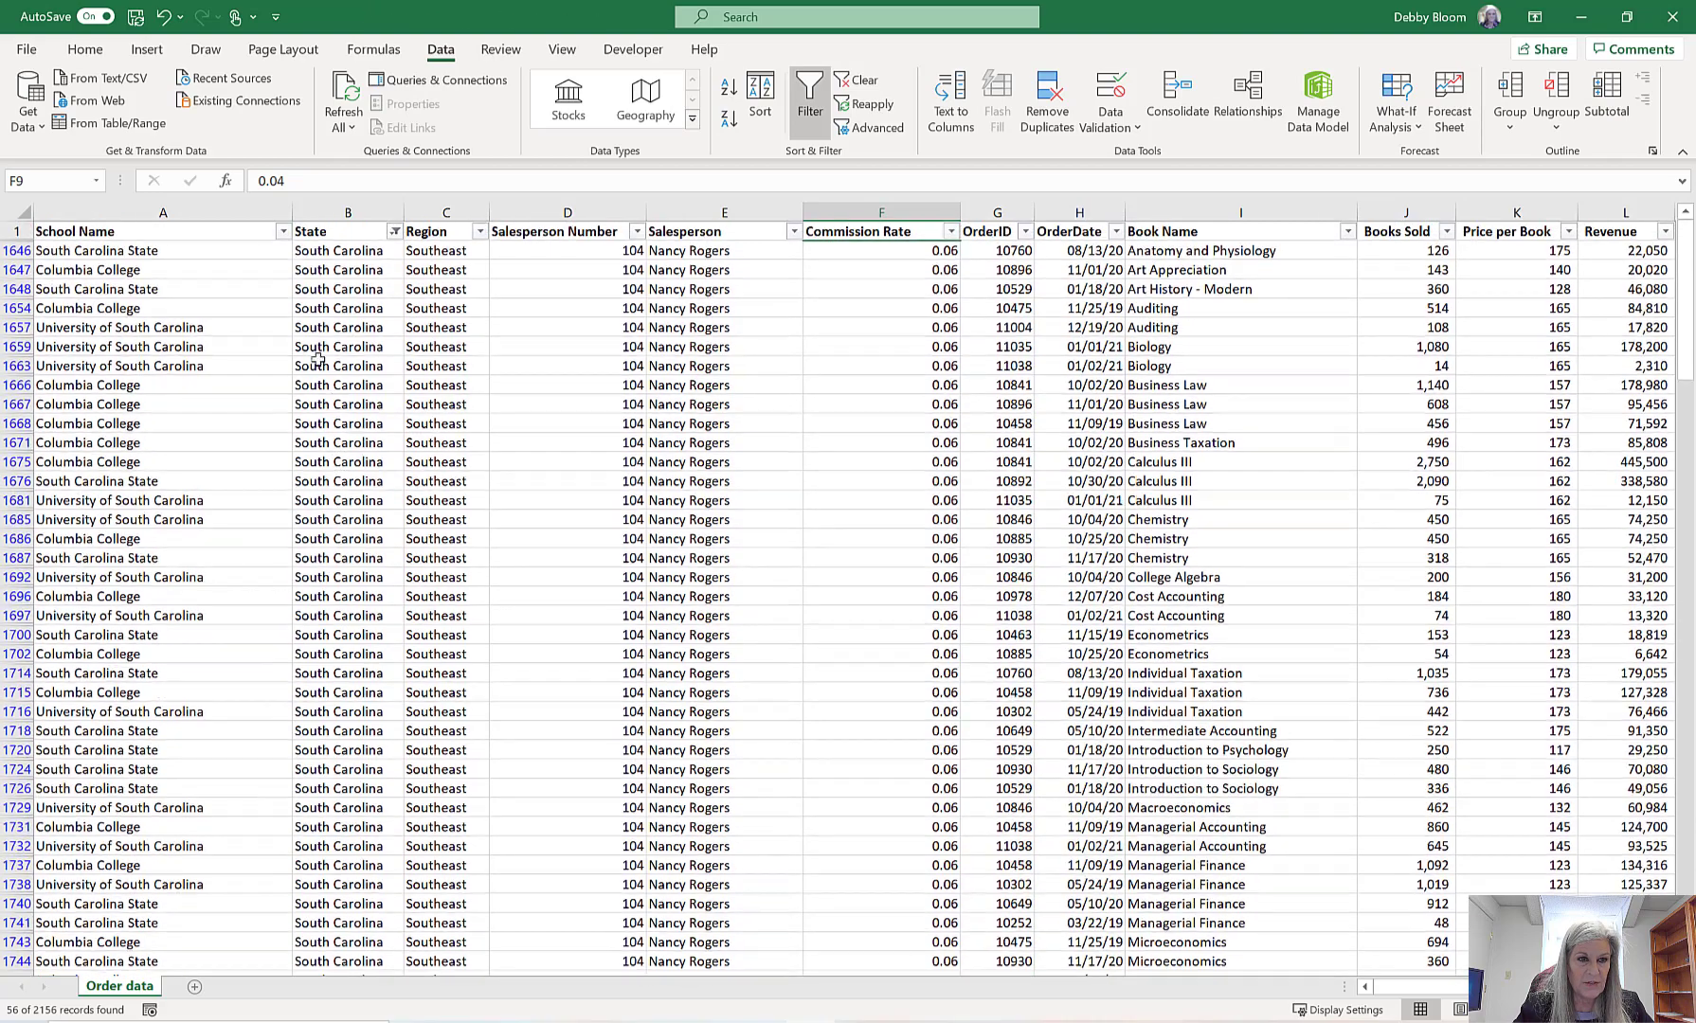
pyautogui.scroll(-5, 341, 464)
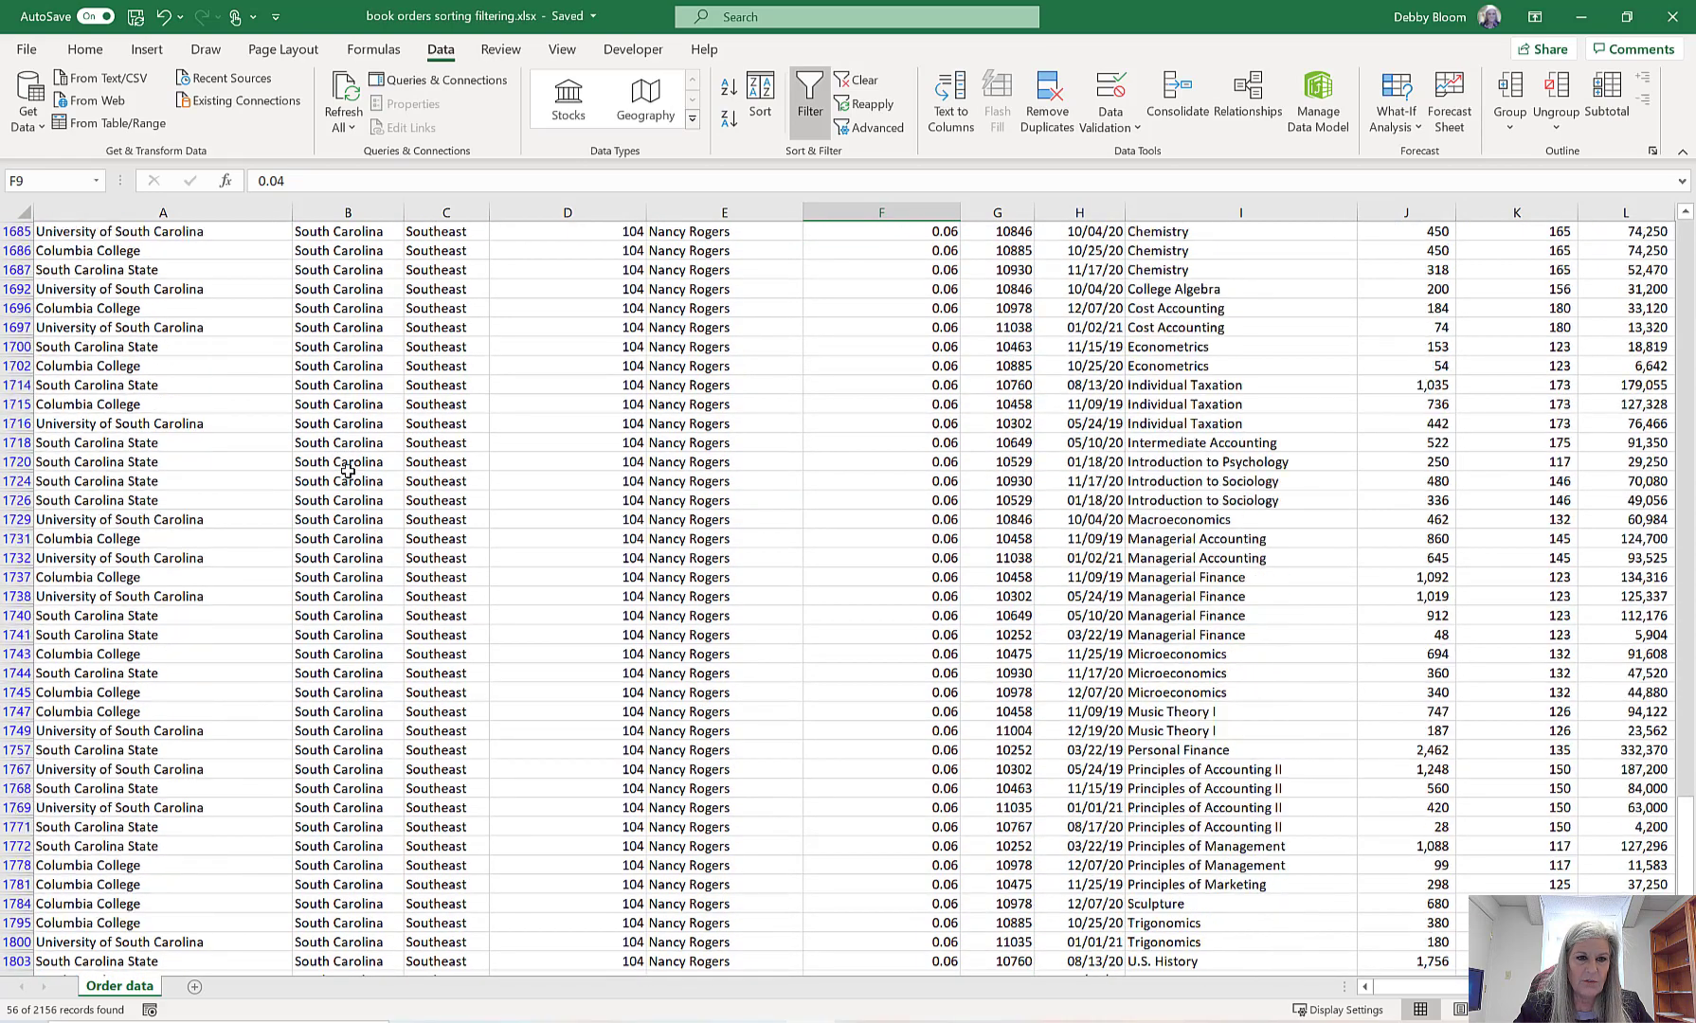
pyautogui.scroll(3, 343, 466)
pyautogui.scroll(3, 343, 466)
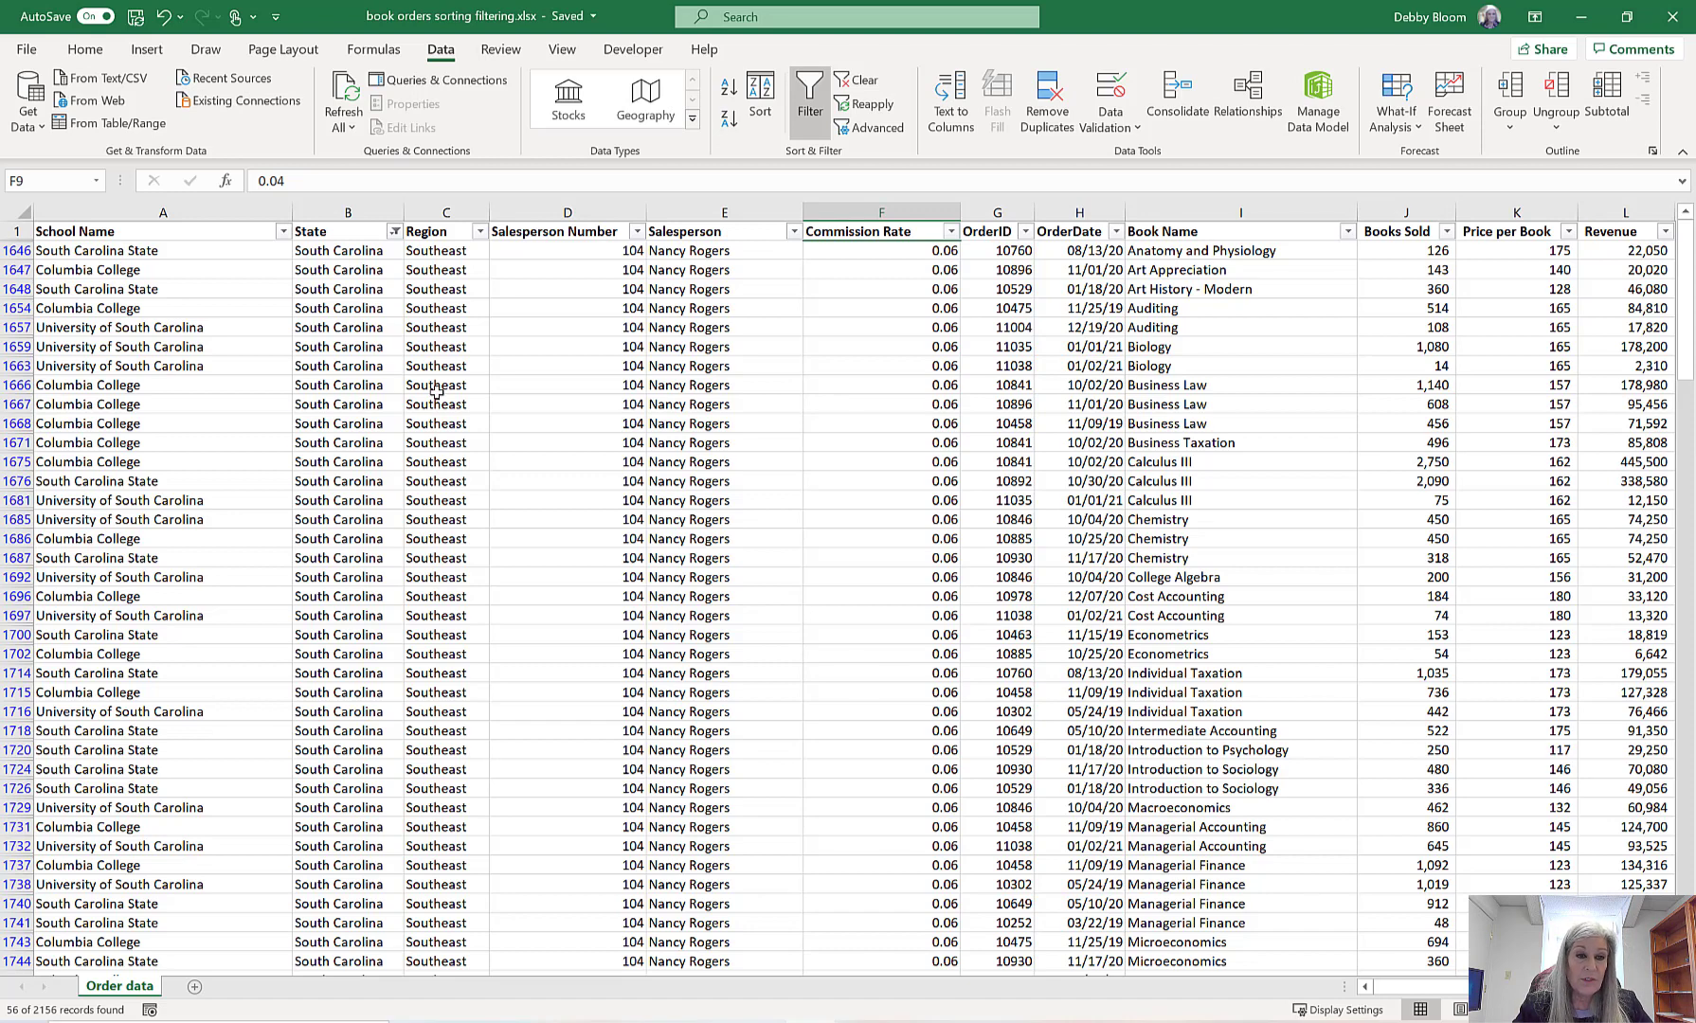
# - Add North Carolina to the State filter alongside South Carolina, and look through the filtered orders of both states
pyautogui.click(394, 232)
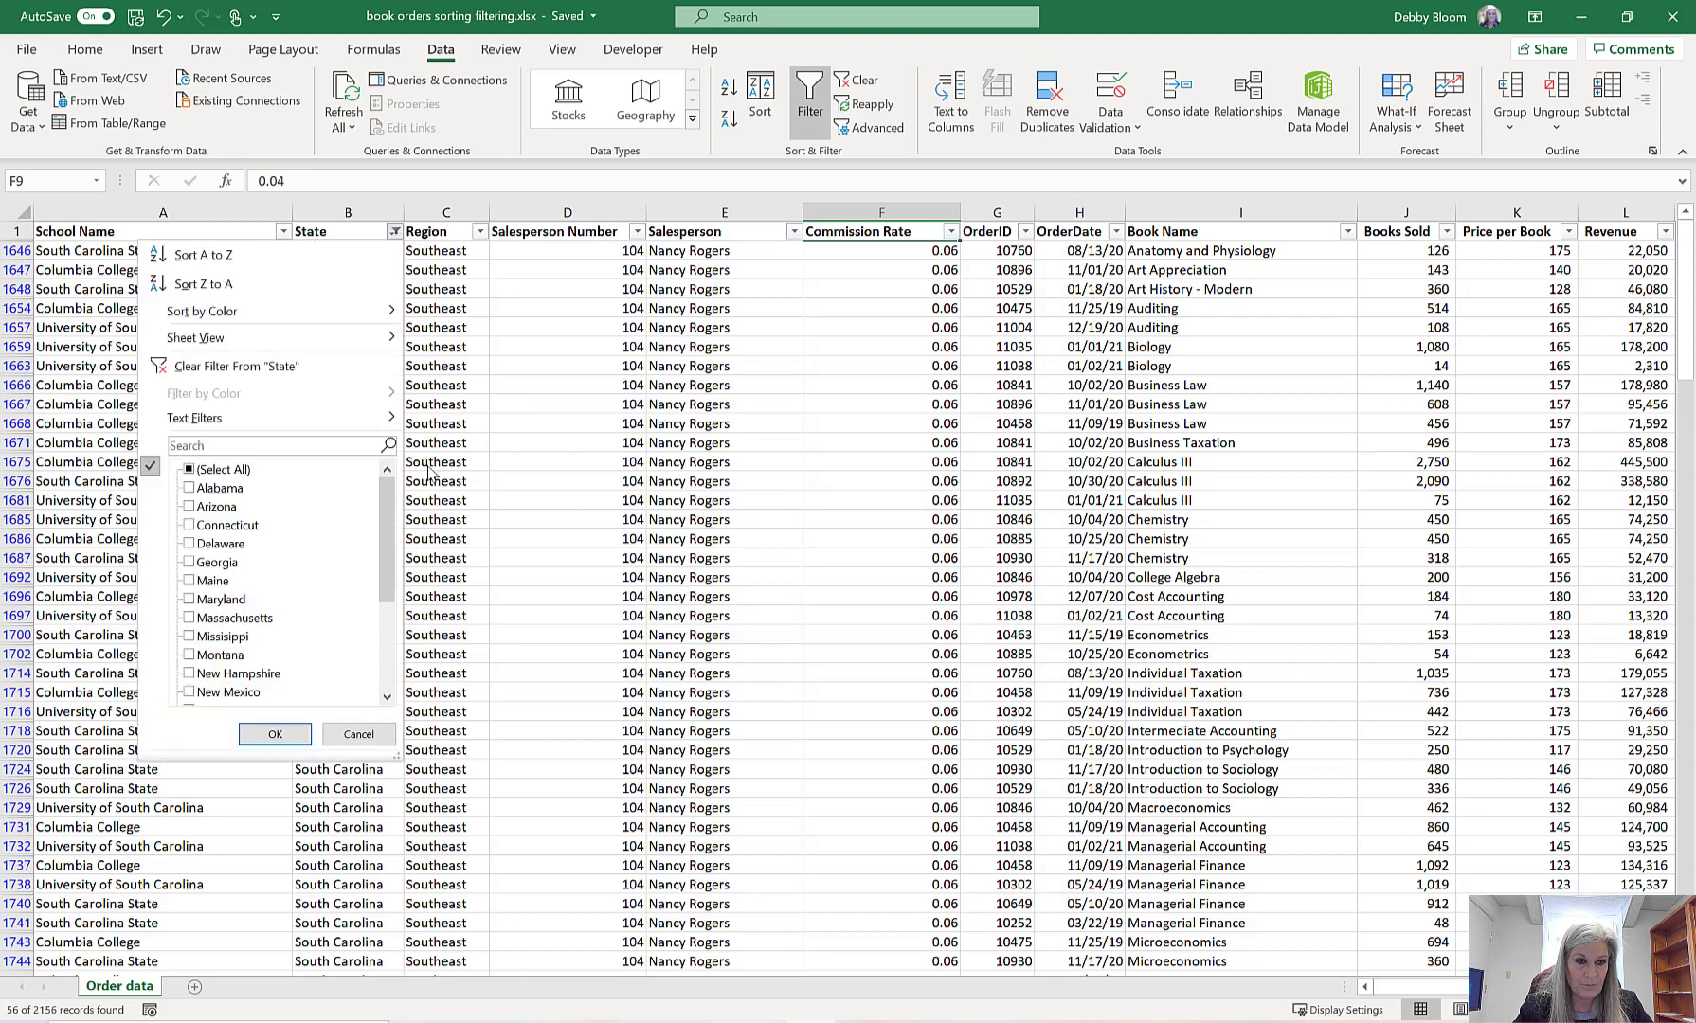
pyautogui.moveTo(386, 533); pyautogui.dragTo(387, 599)
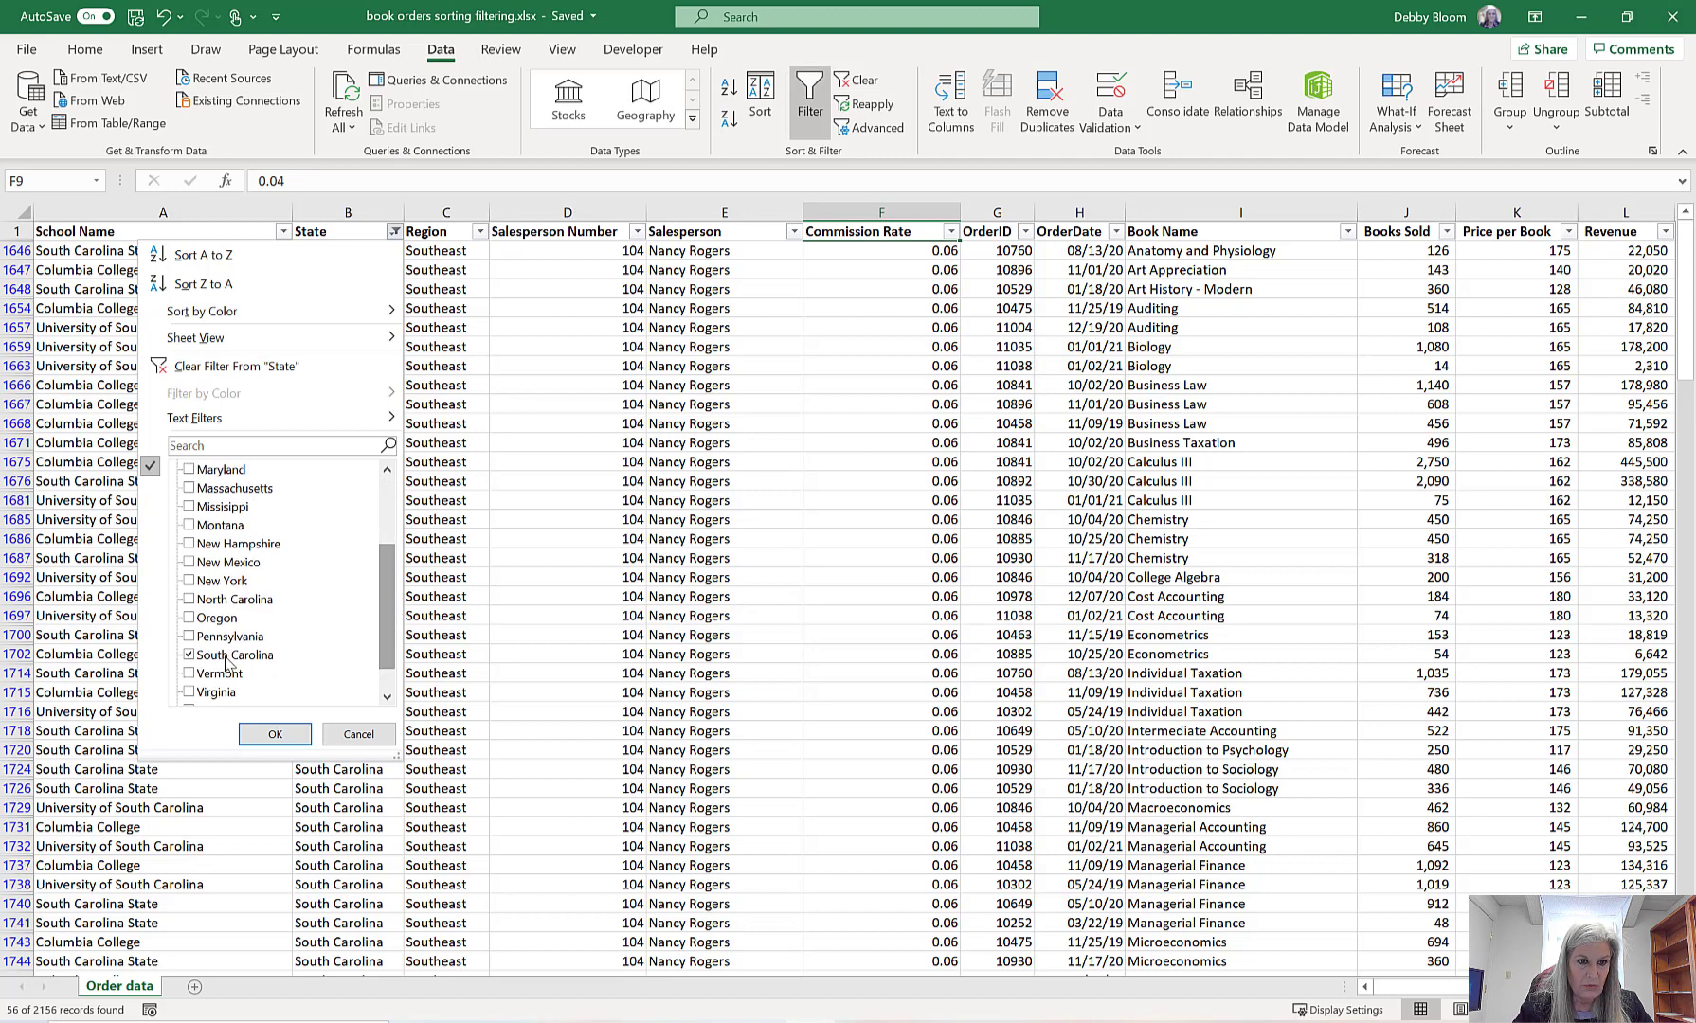
pyautogui.click(189, 599)
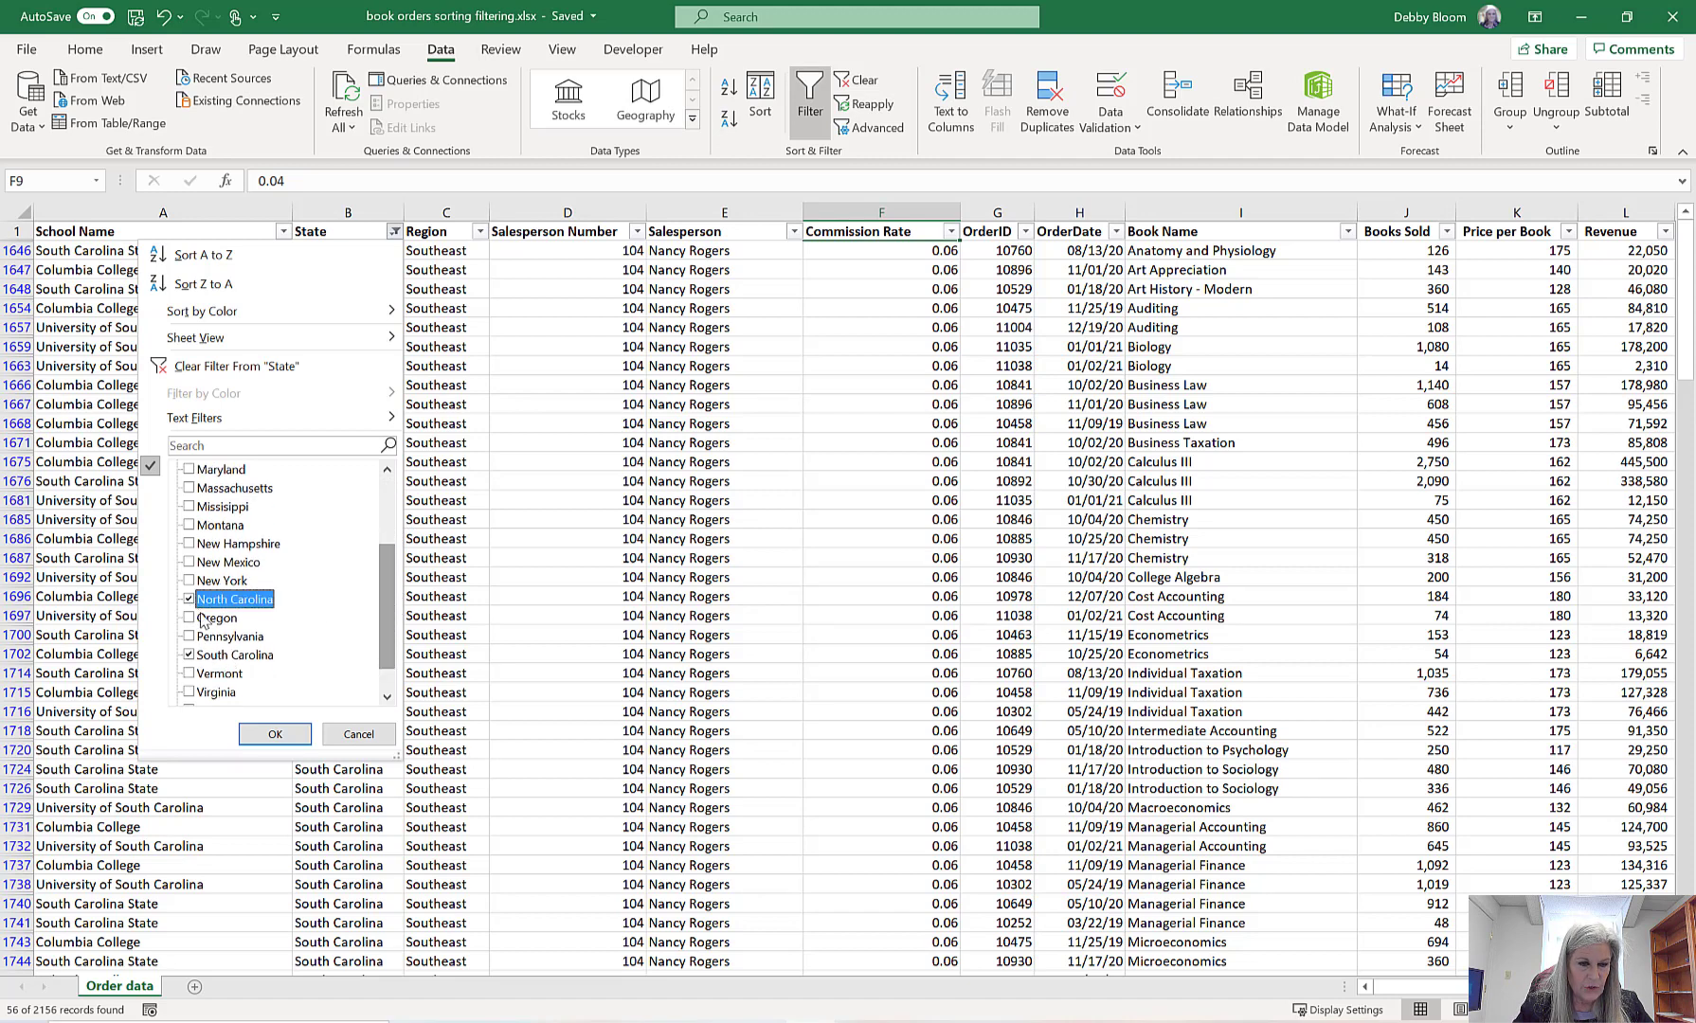
pyautogui.click(274, 735)
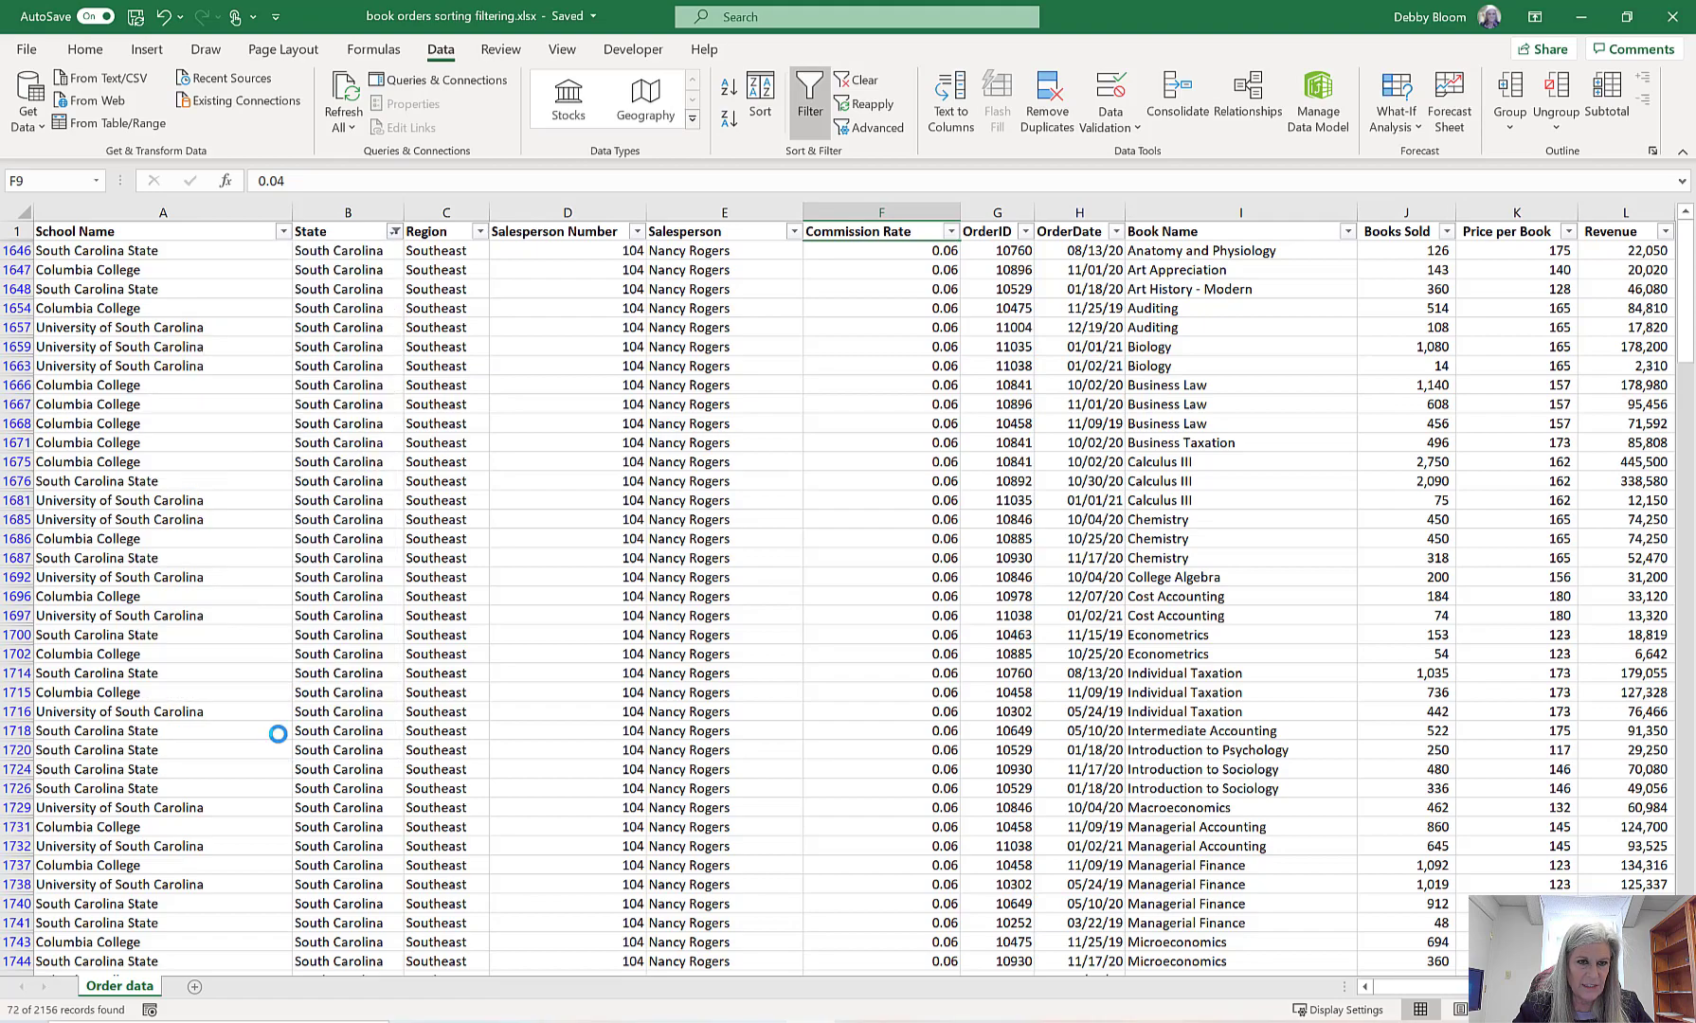
pyautogui.scroll(-3, 344, 566)
pyautogui.scroll(-15, 344, 566)
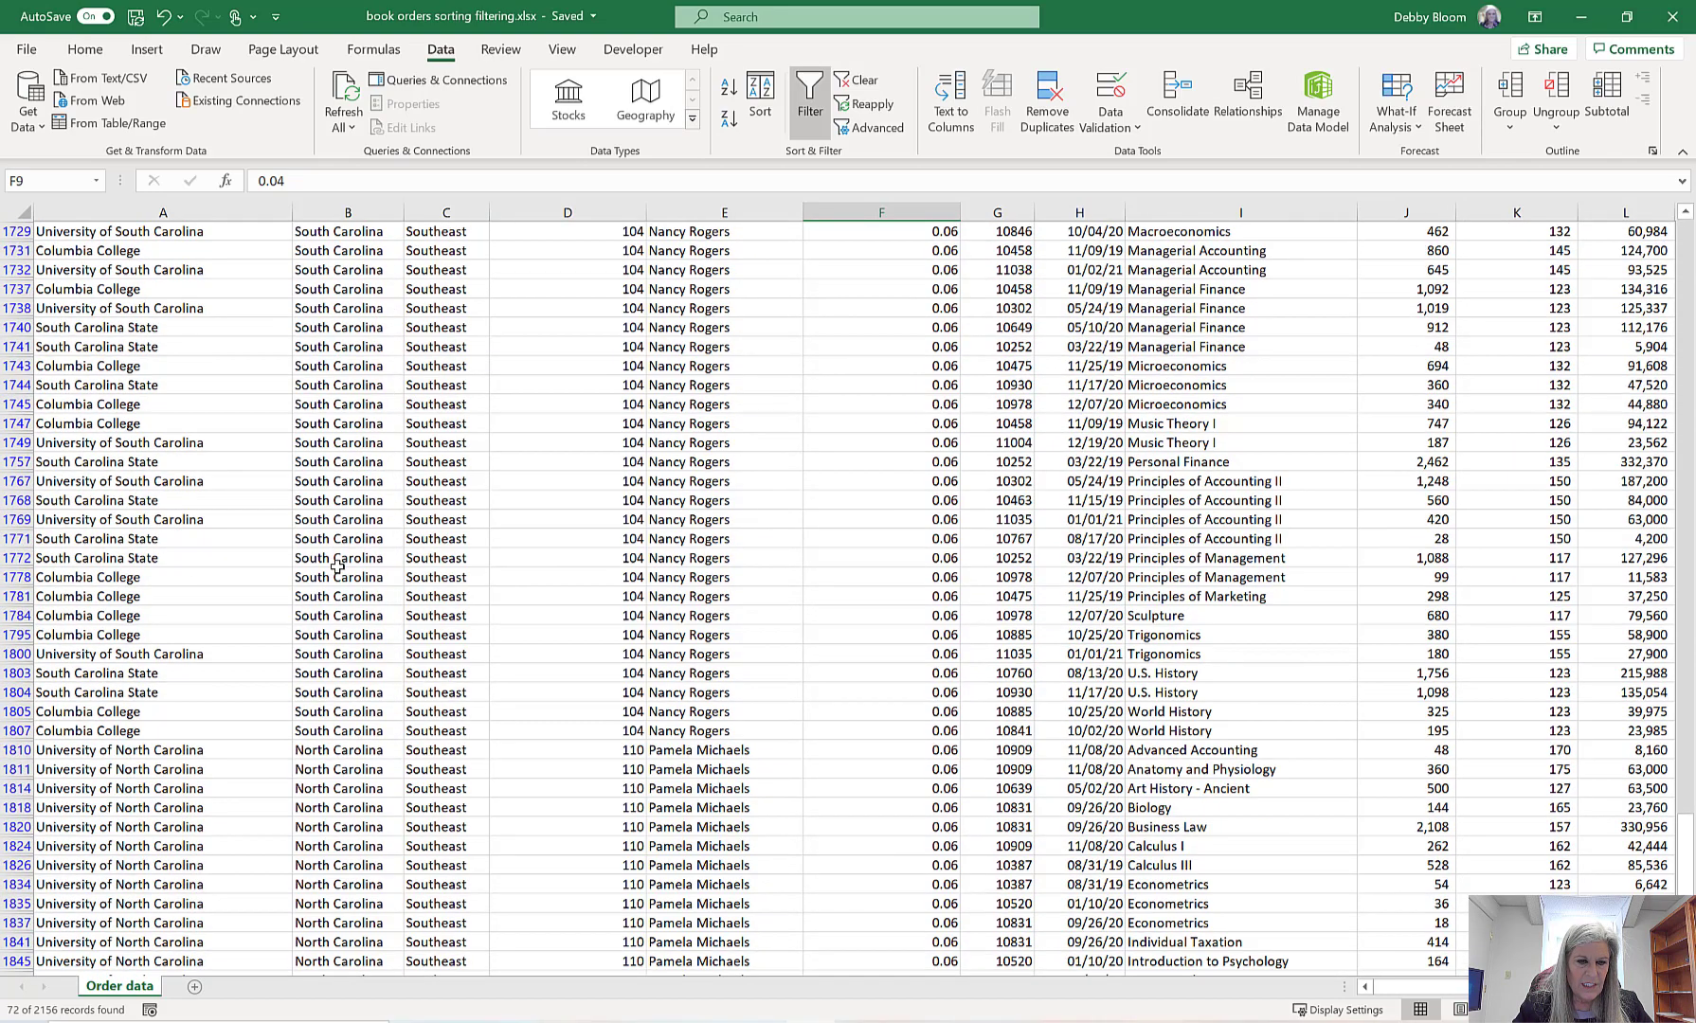
pyautogui.scroll(11, 337, 563)
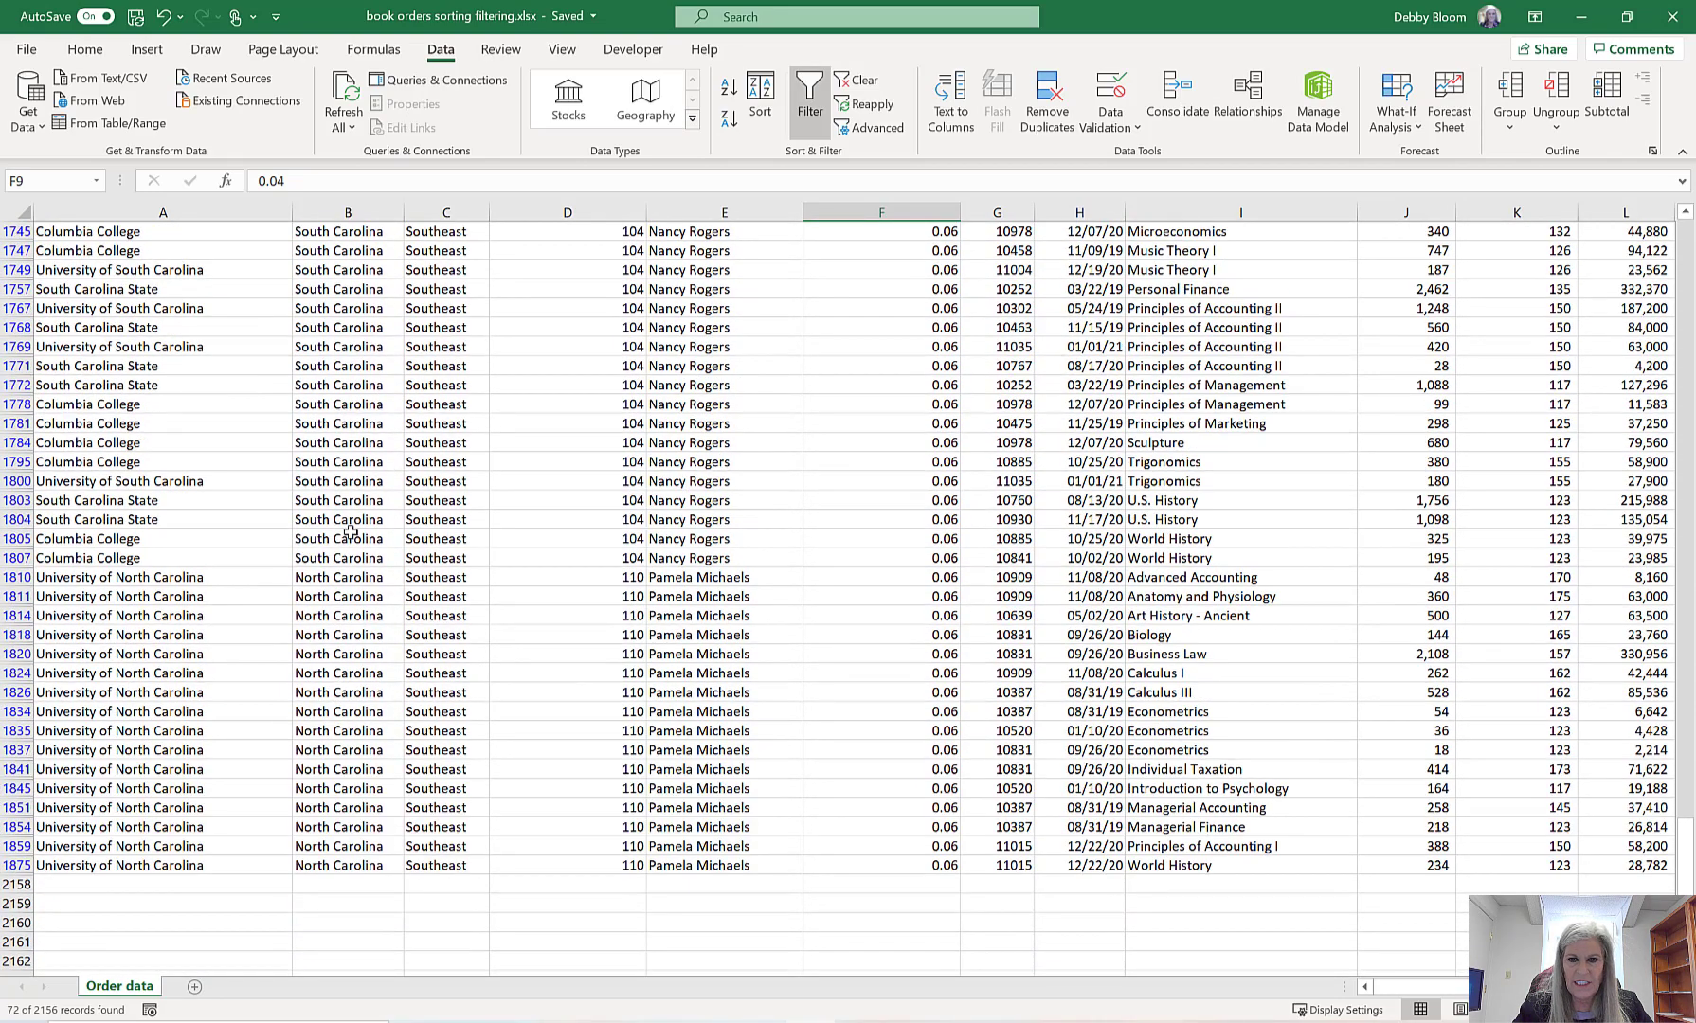
pyautogui.scroll(5, 344, 515)
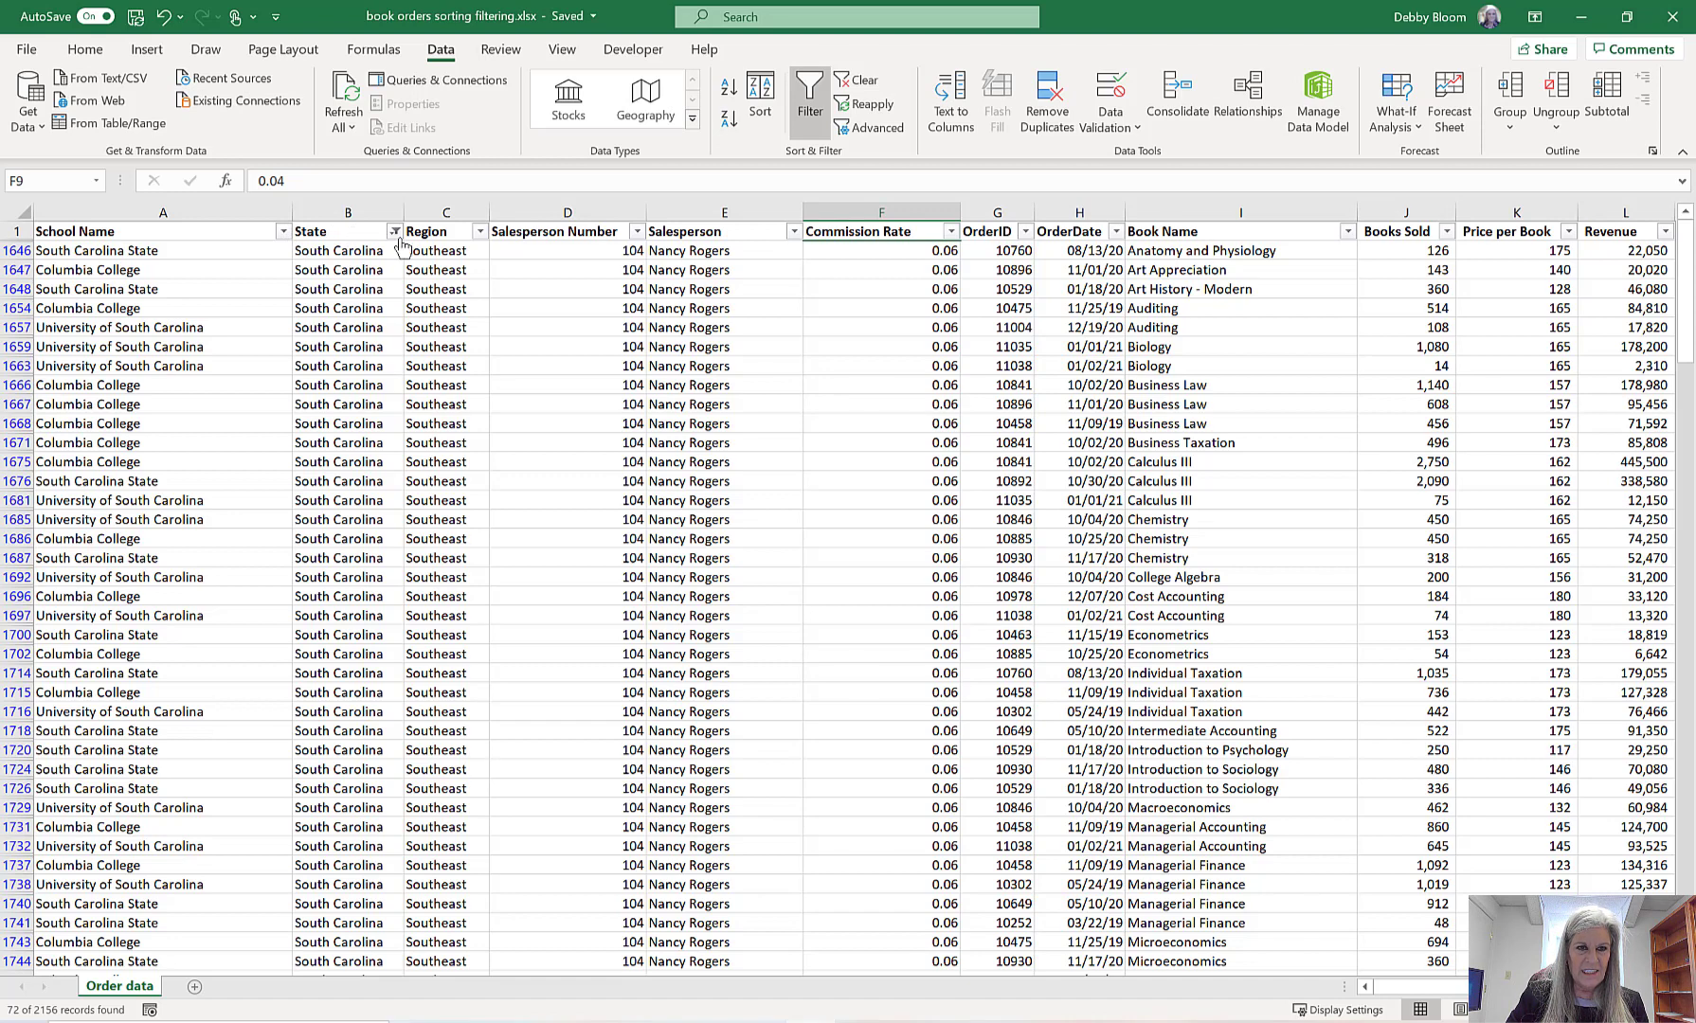
# - Clear the filter from the State column and turn off filtering for the order data
pyautogui.moveTo(399, 243)
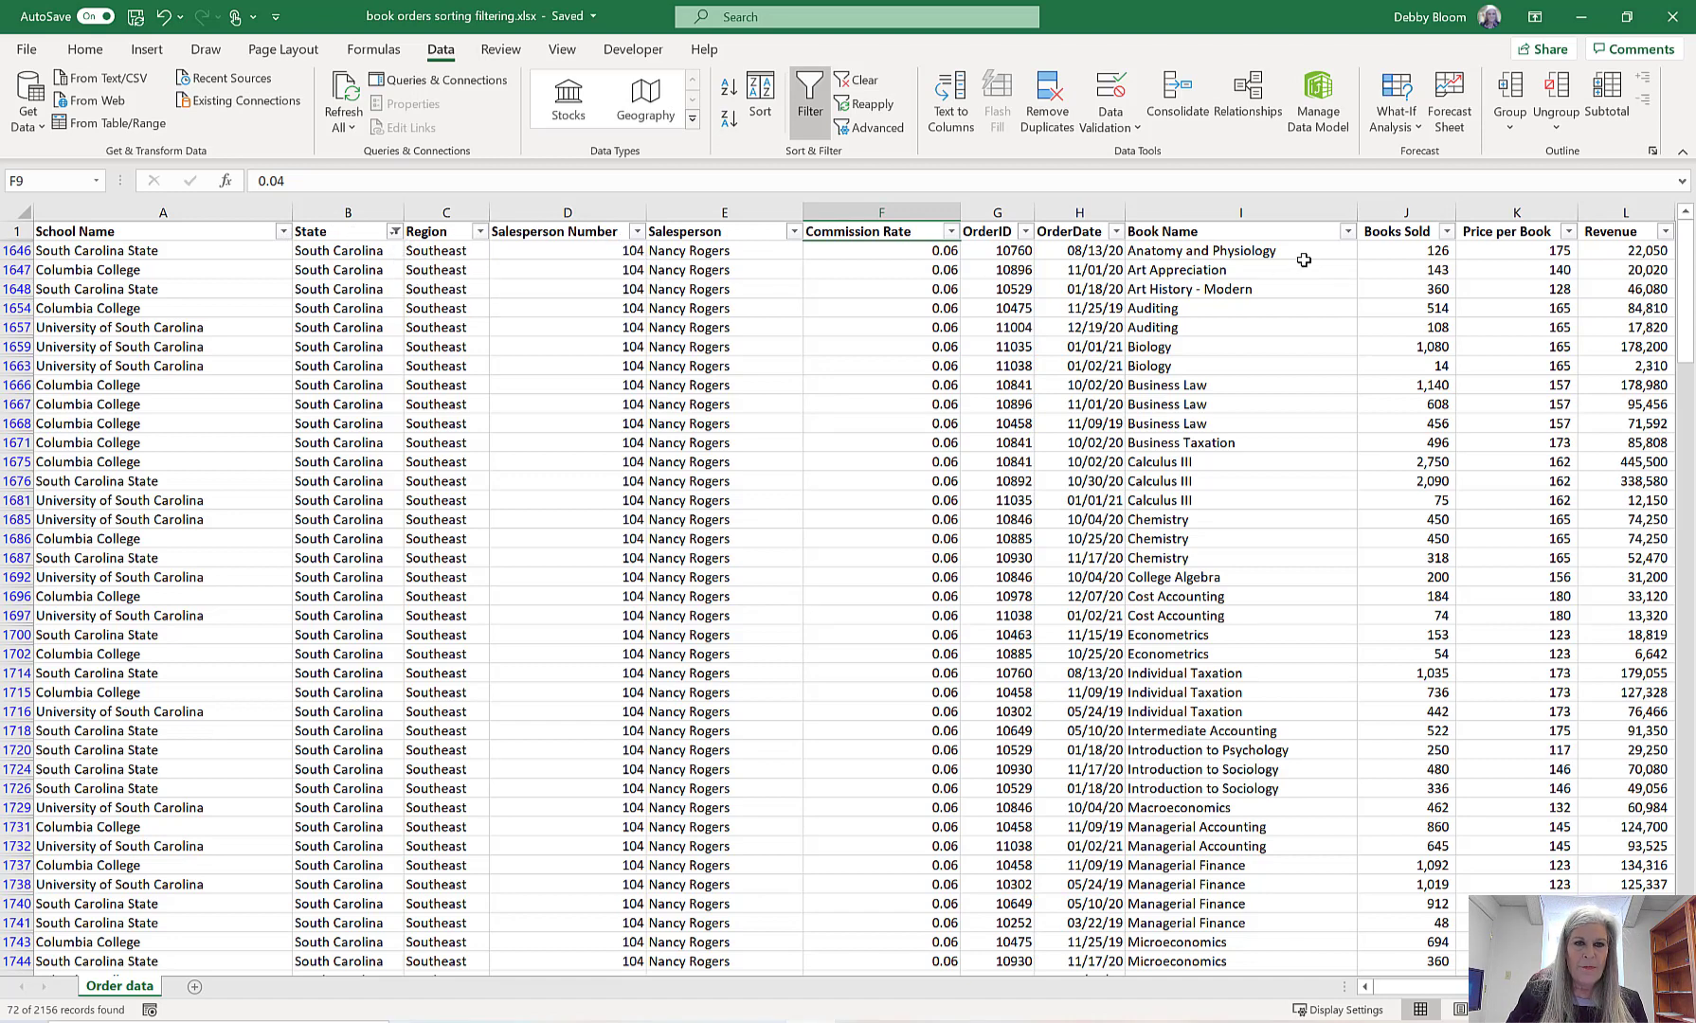
pyautogui.click(395, 237)
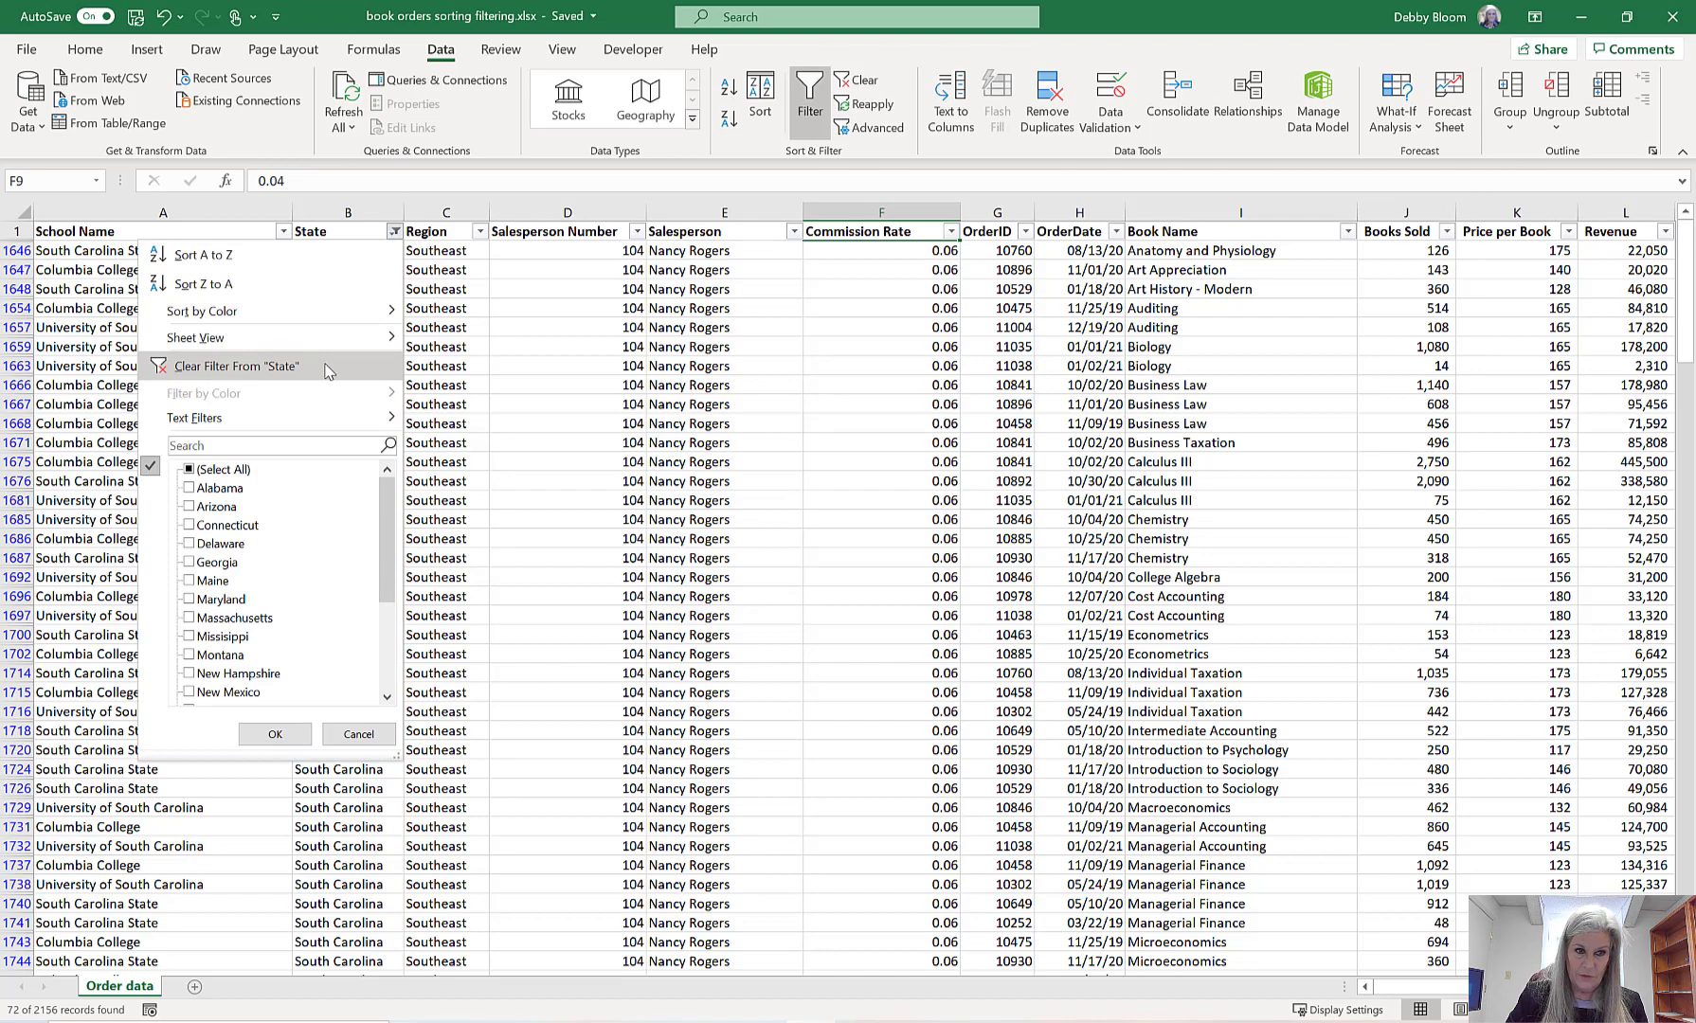
pyautogui.click(236, 366)
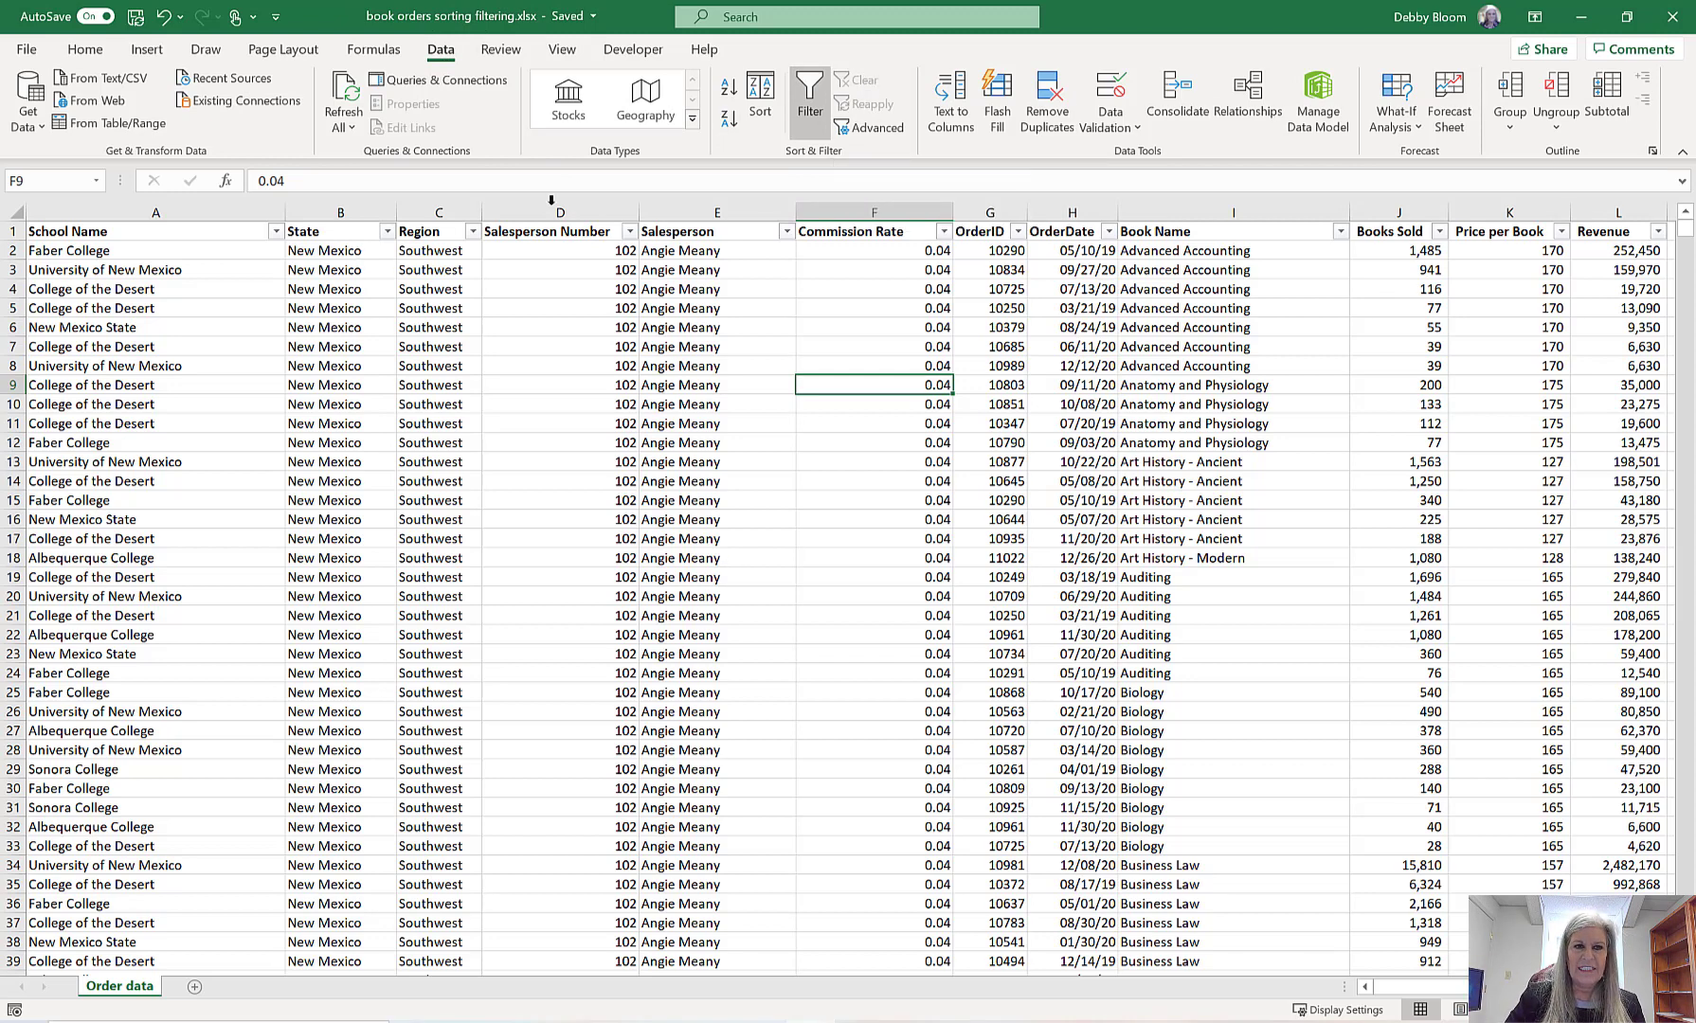
pyautogui.click(810, 109)
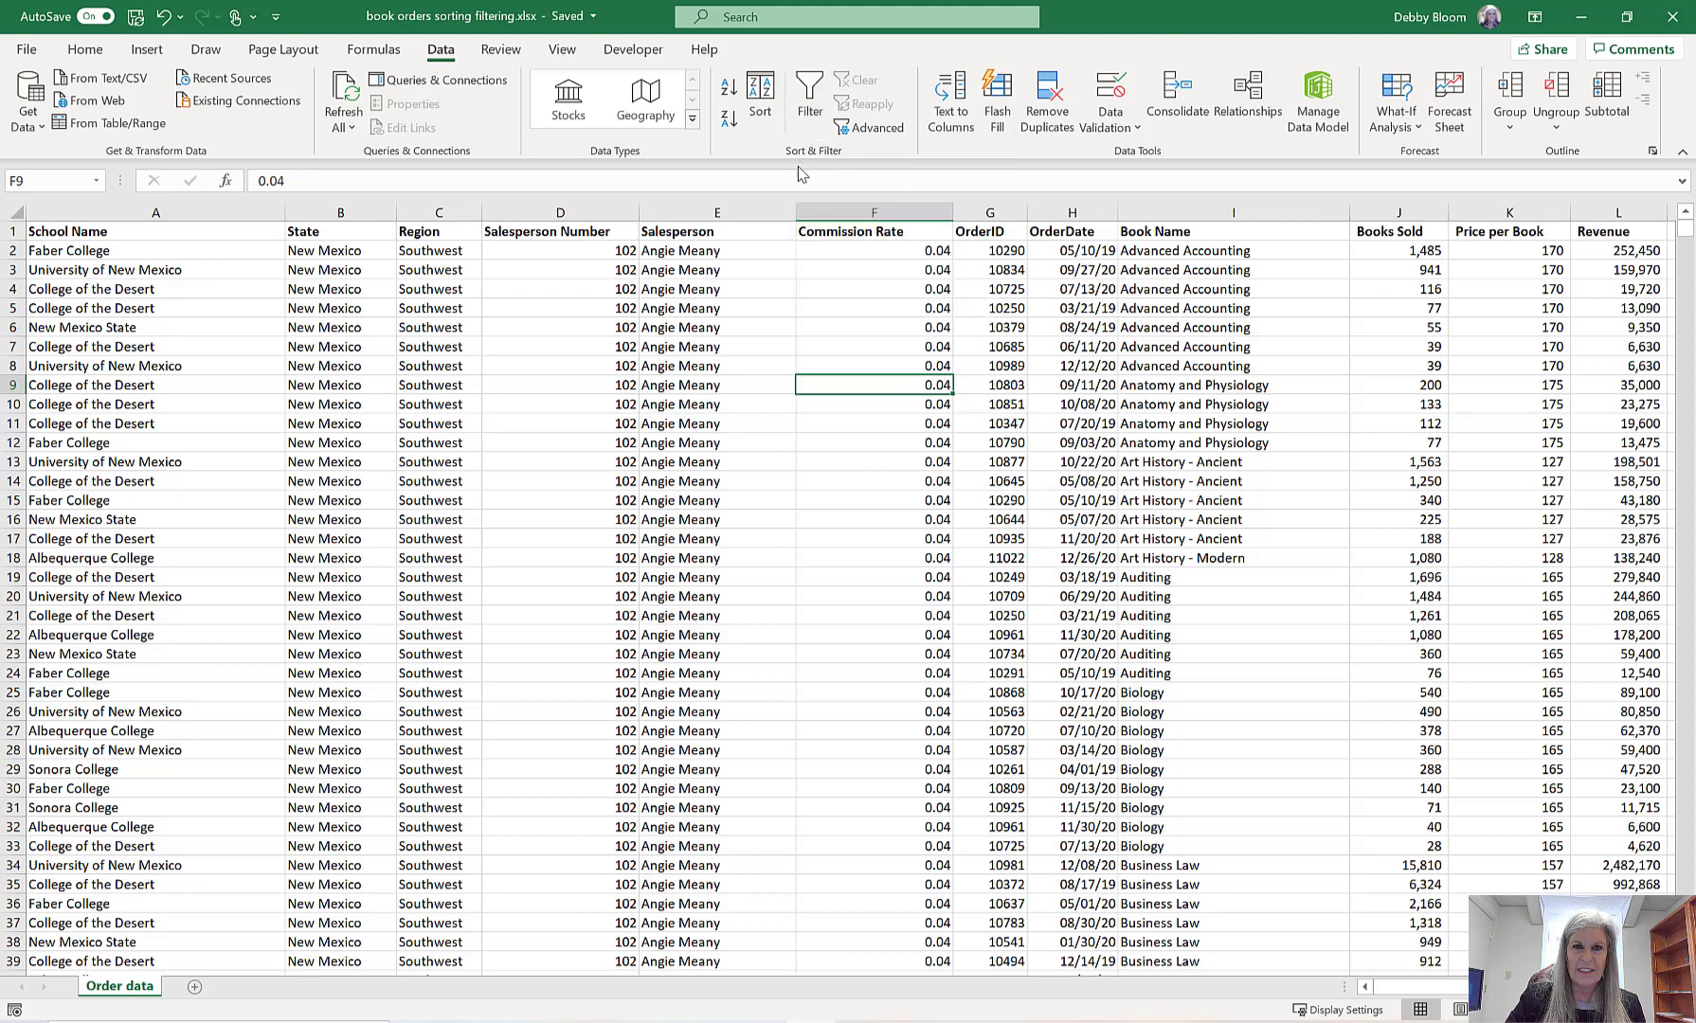
# - Turn filtering back on and limit the State column to South Carolina alone
pyautogui.click(811, 90)
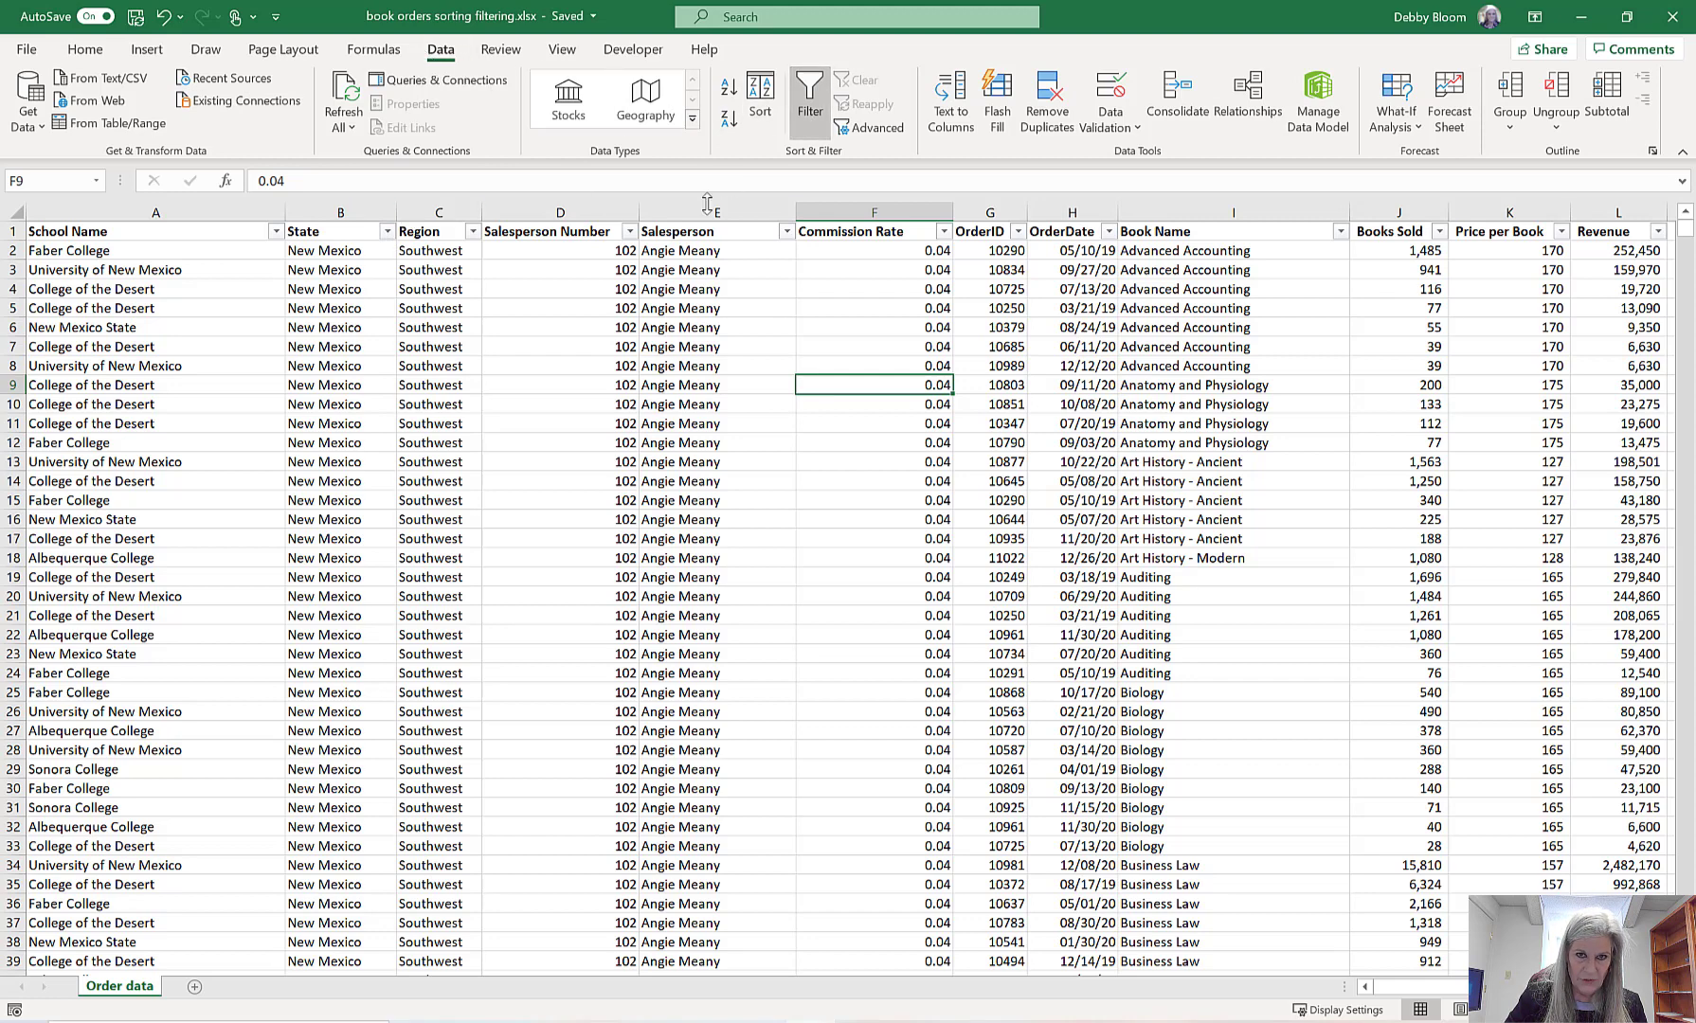
pyautogui.click(387, 232)
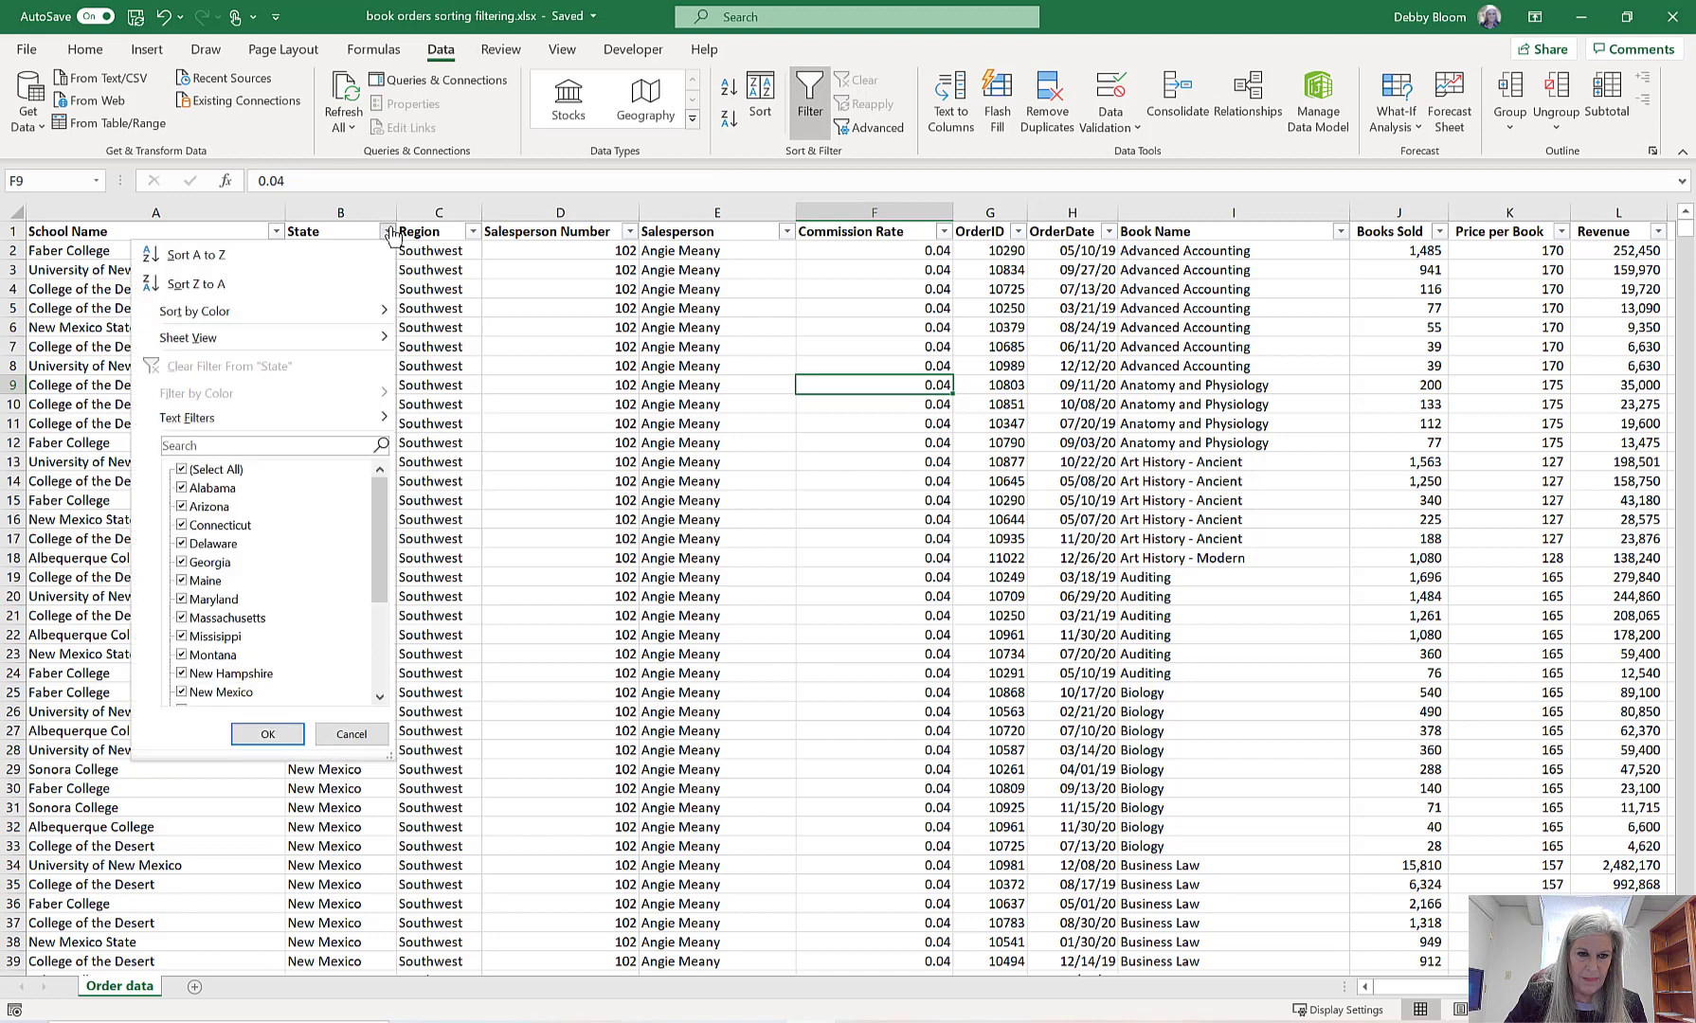
pyautogui.moveTo(384, 521)
pyautogui.mouseDown()
pyautogui.moveTo(388, 538)
pyautogui.moveTo(387, 520)
pyautogui.mouseUp()
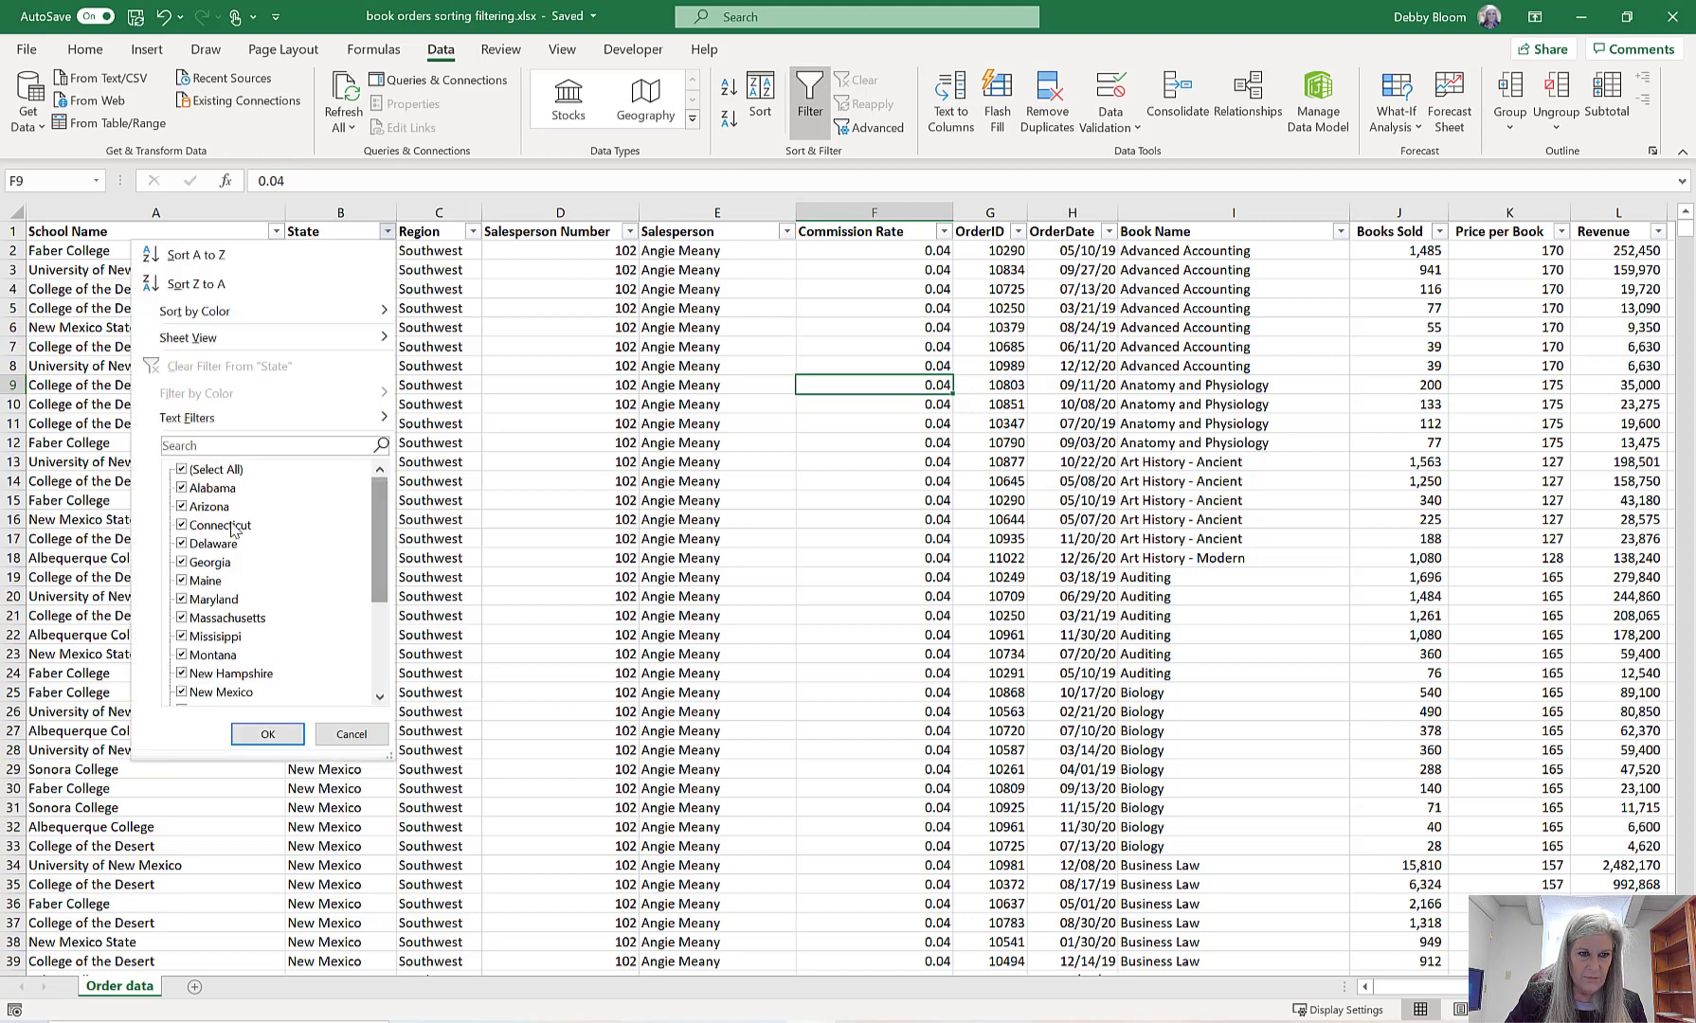
pyautogui.click(183, 471)
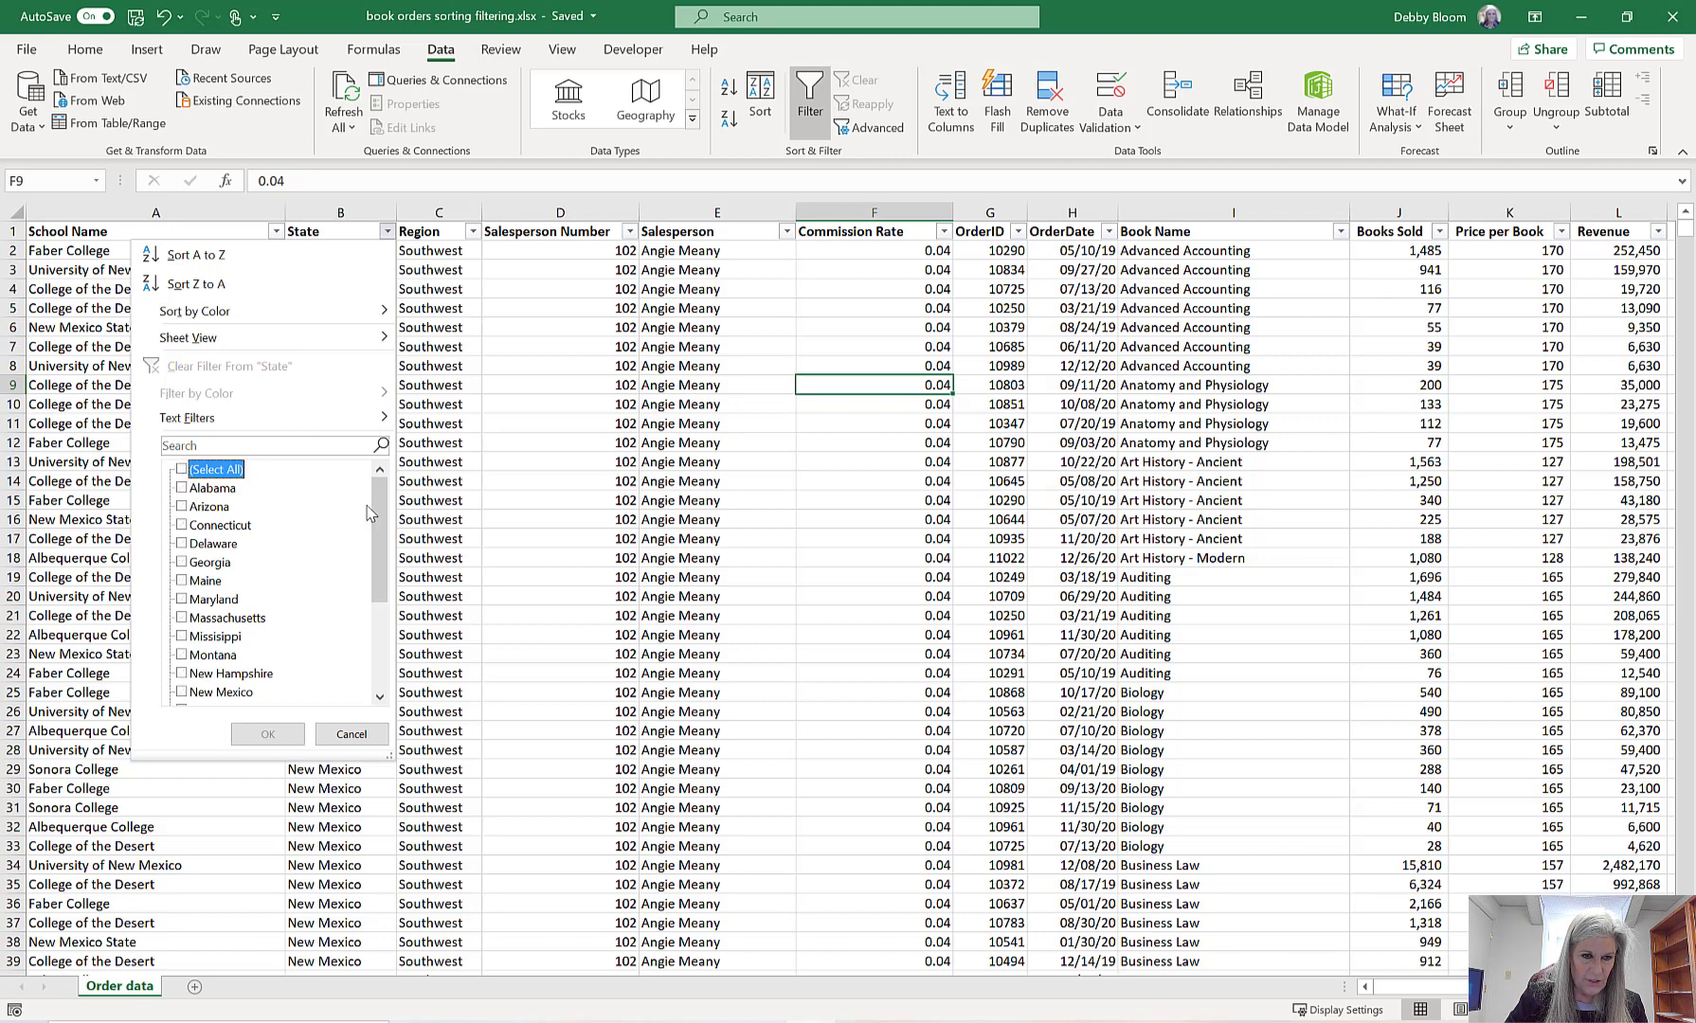
pyautogui.moveTo(384, 535); pyautogui.dragTo(383, 622)
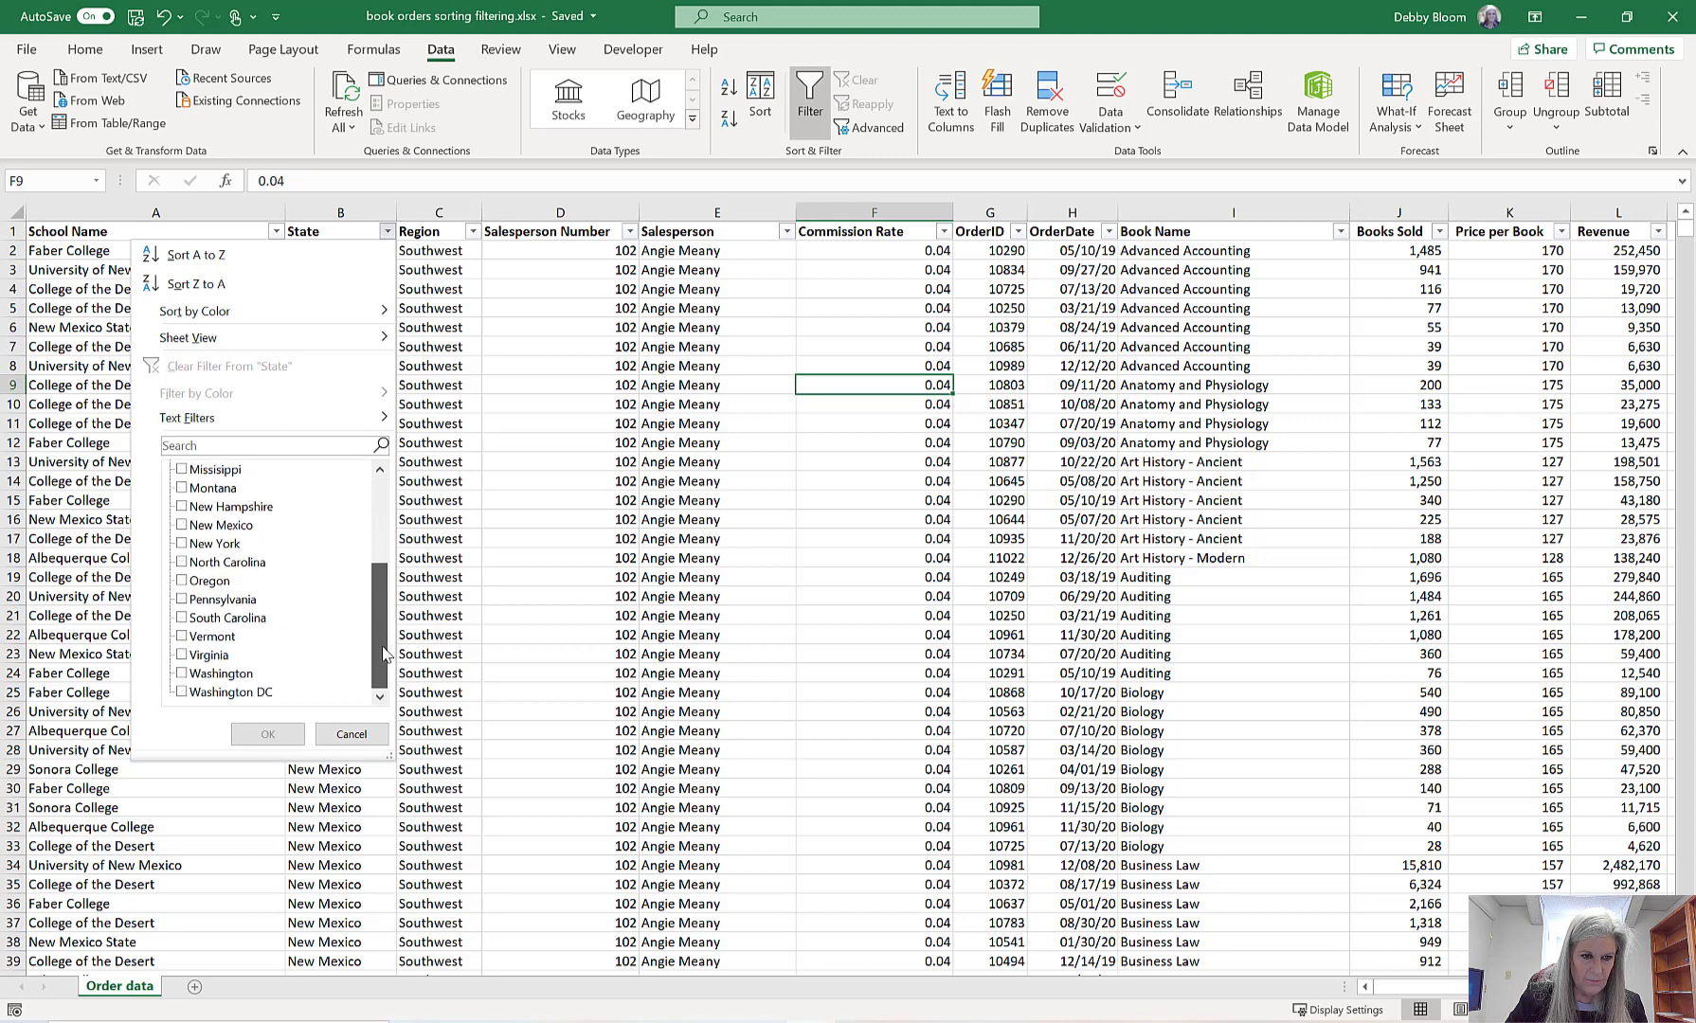
pyautogui.click(185, 620)
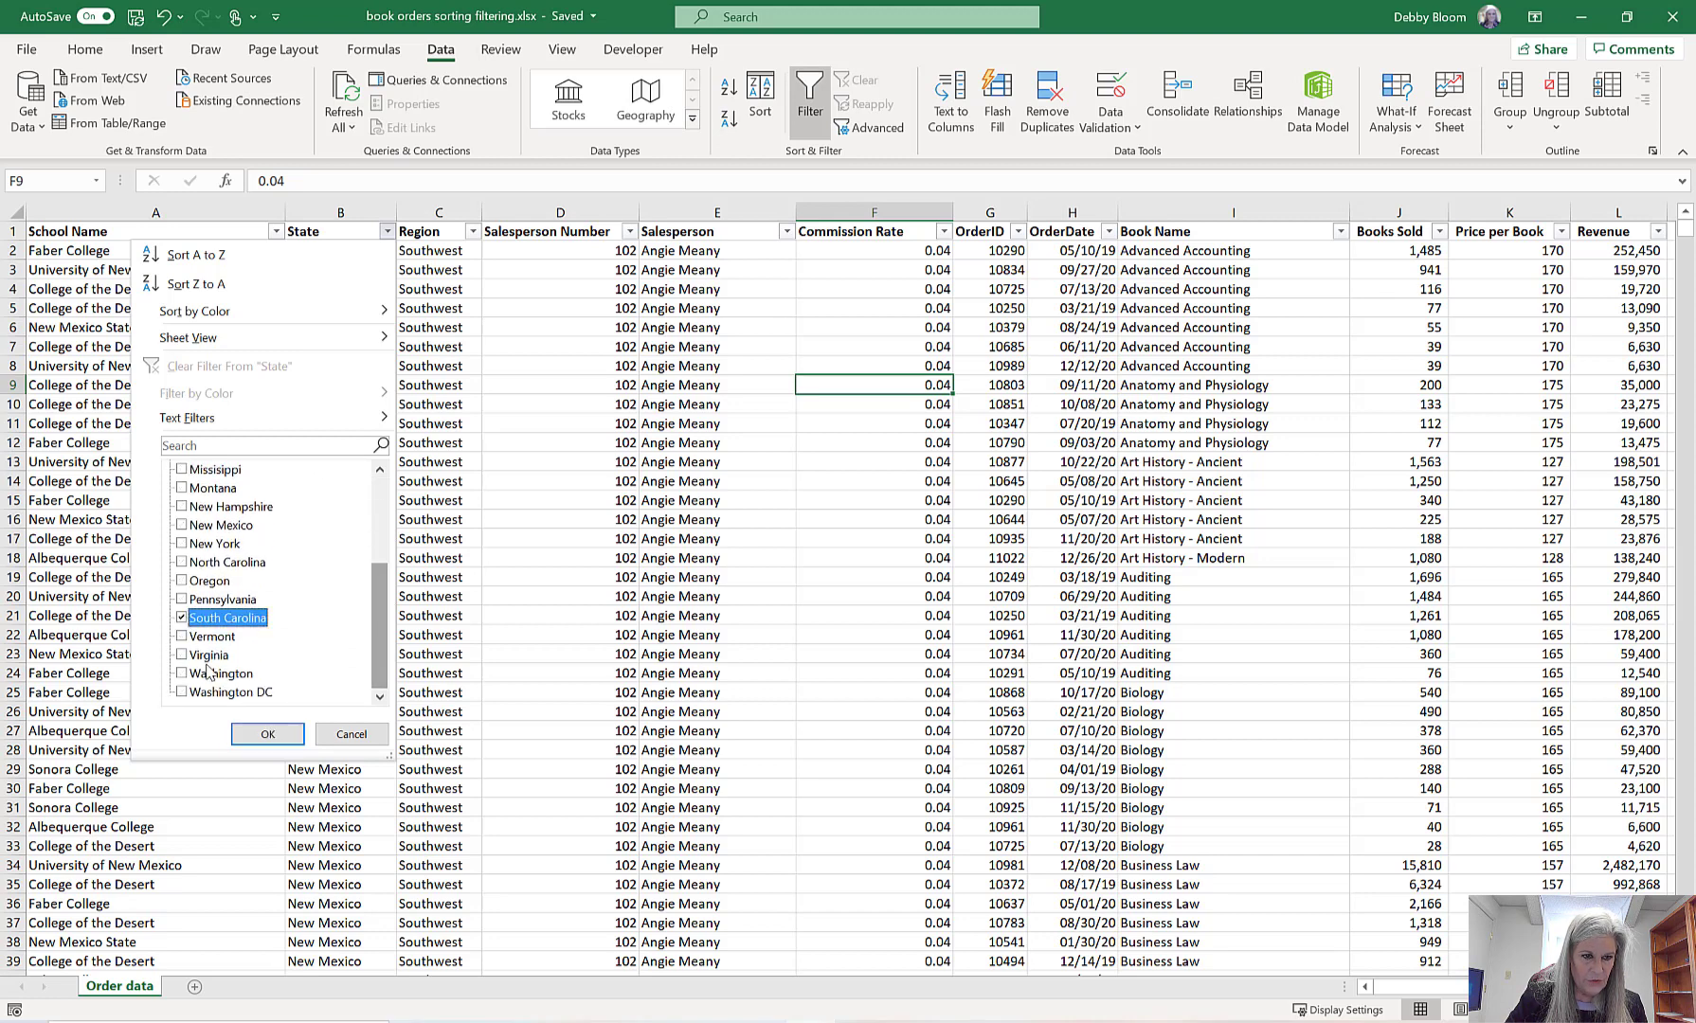
pyautogui.click(247, 737)
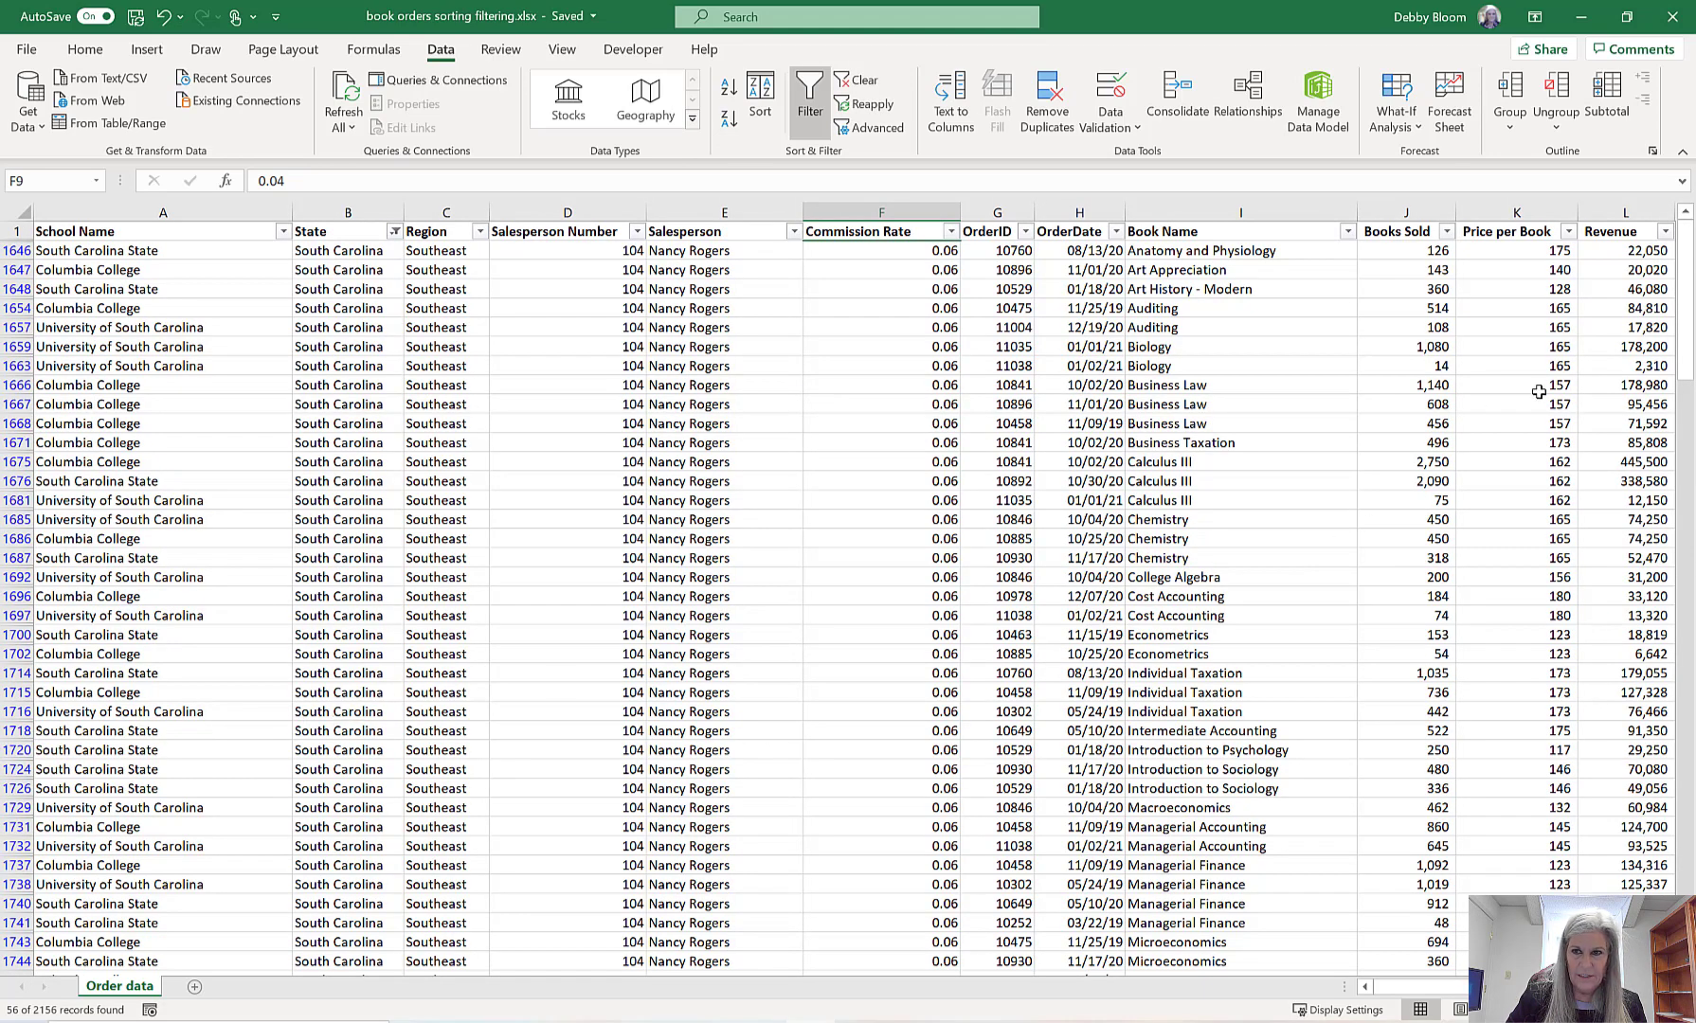
# - Filter the Revenue column of the South Carolina orders to values greater than 200000
pyautogui.click(1666, 232)
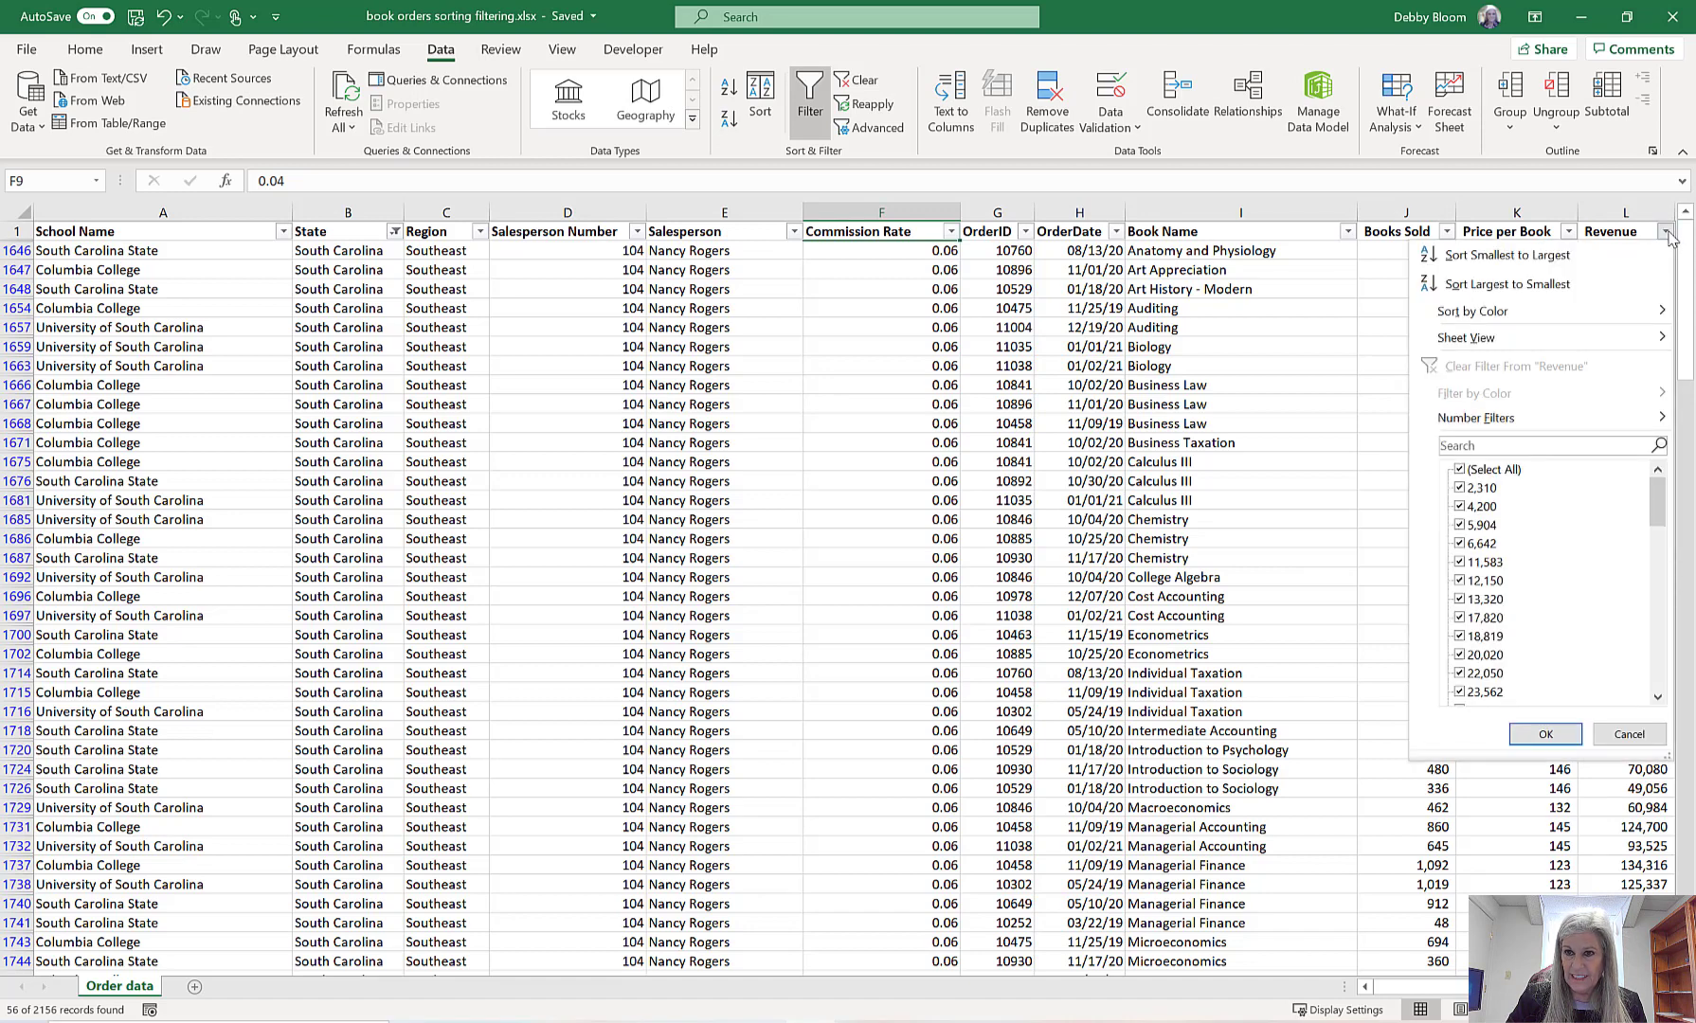
pyautogui.moveTo(1593, 423)
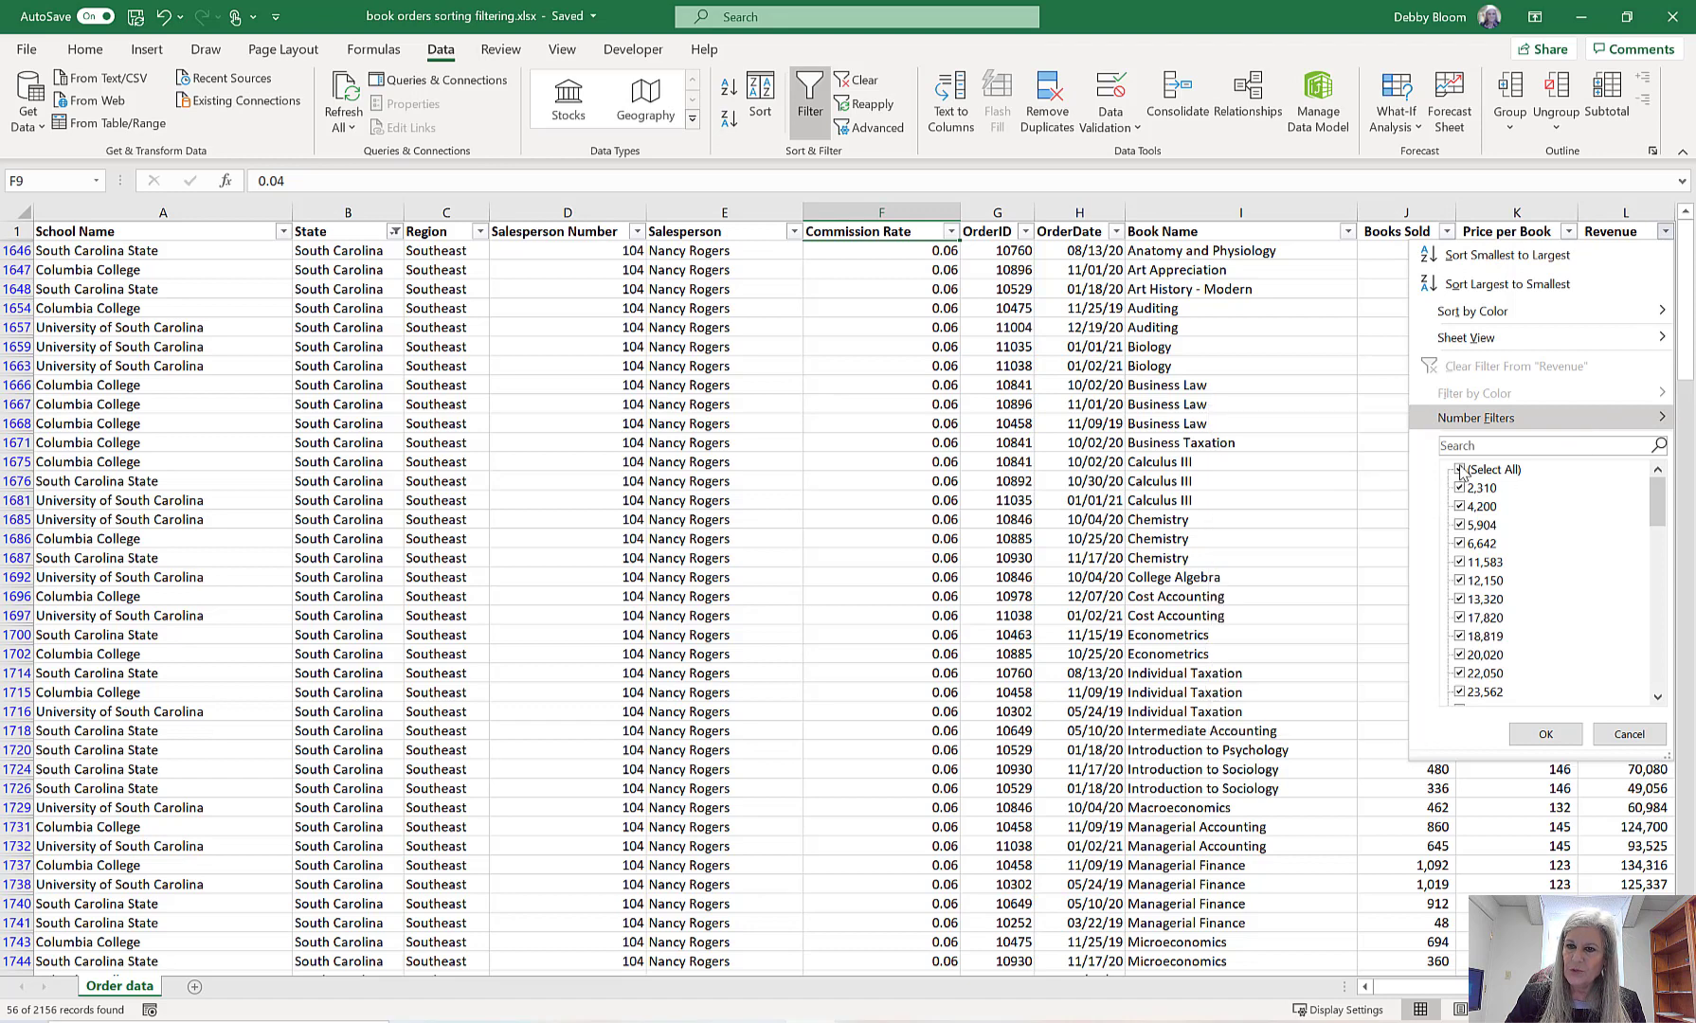
pyautogui.moveTo(1657, 500)
pyautogui.mouseDown()
pyautogui.moveTo(1681, 703)
pyautogui.moveTo(1642, 485)
pyautogui.mouseUp()
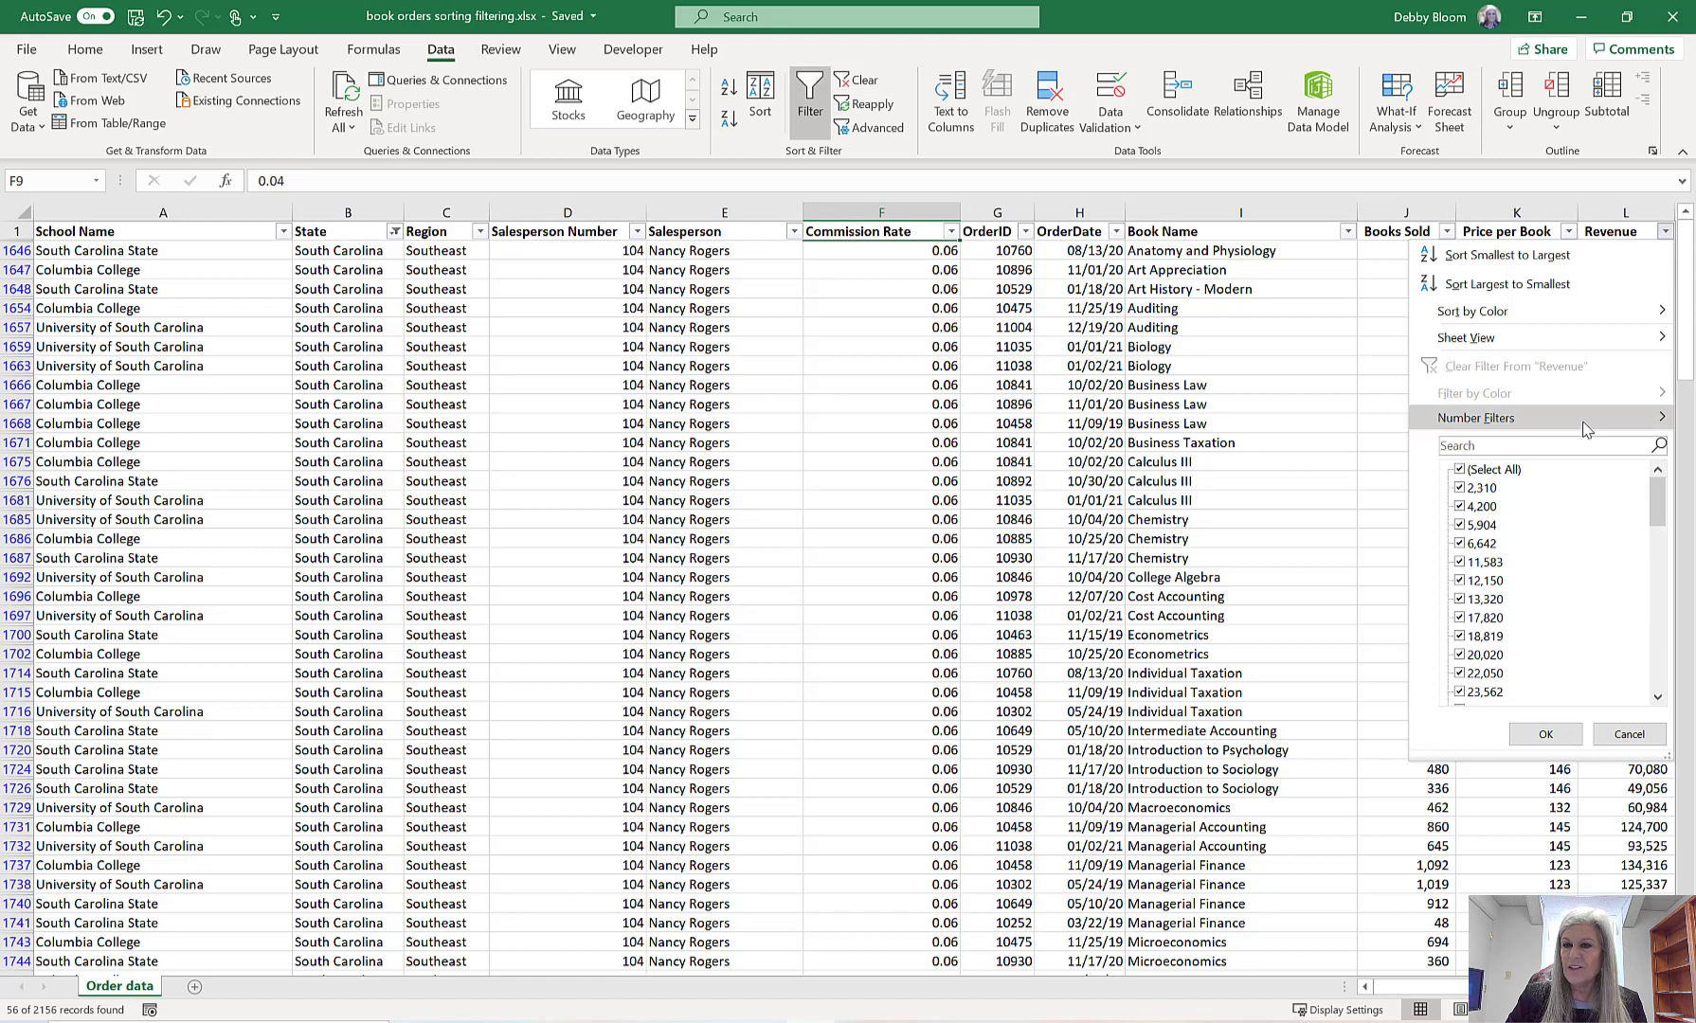
pyautogui.moveTo(1585, 428)
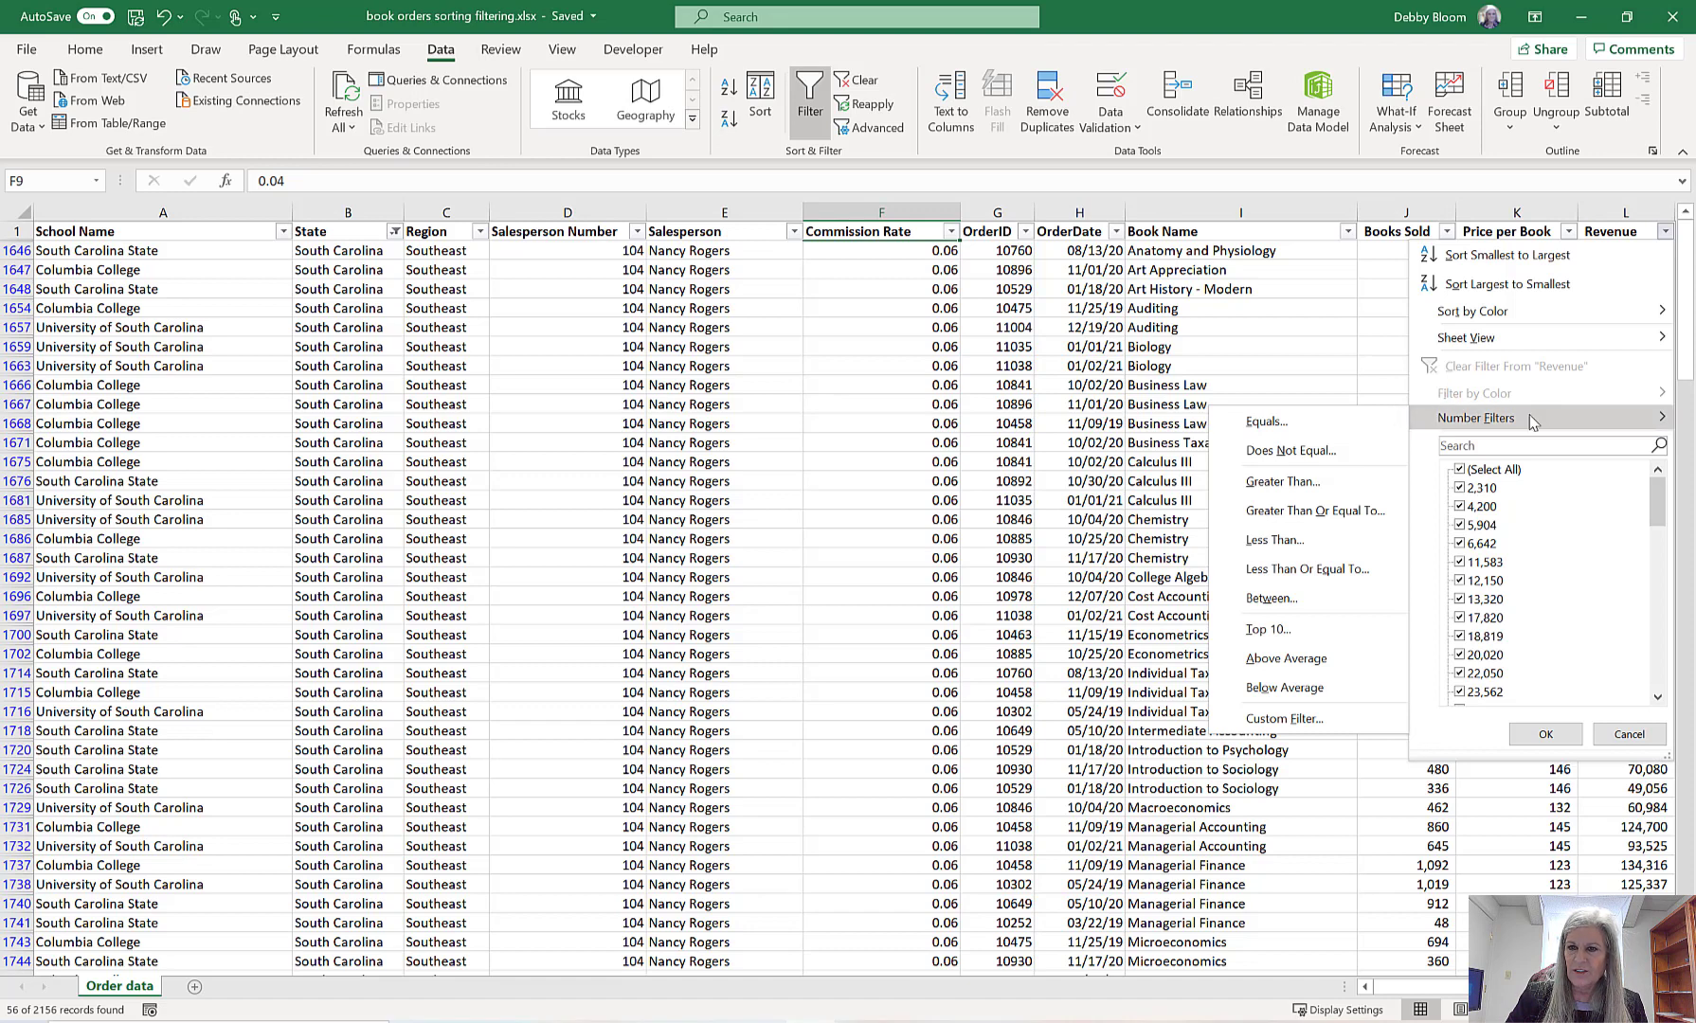
pyautogui.click(1294, 486)
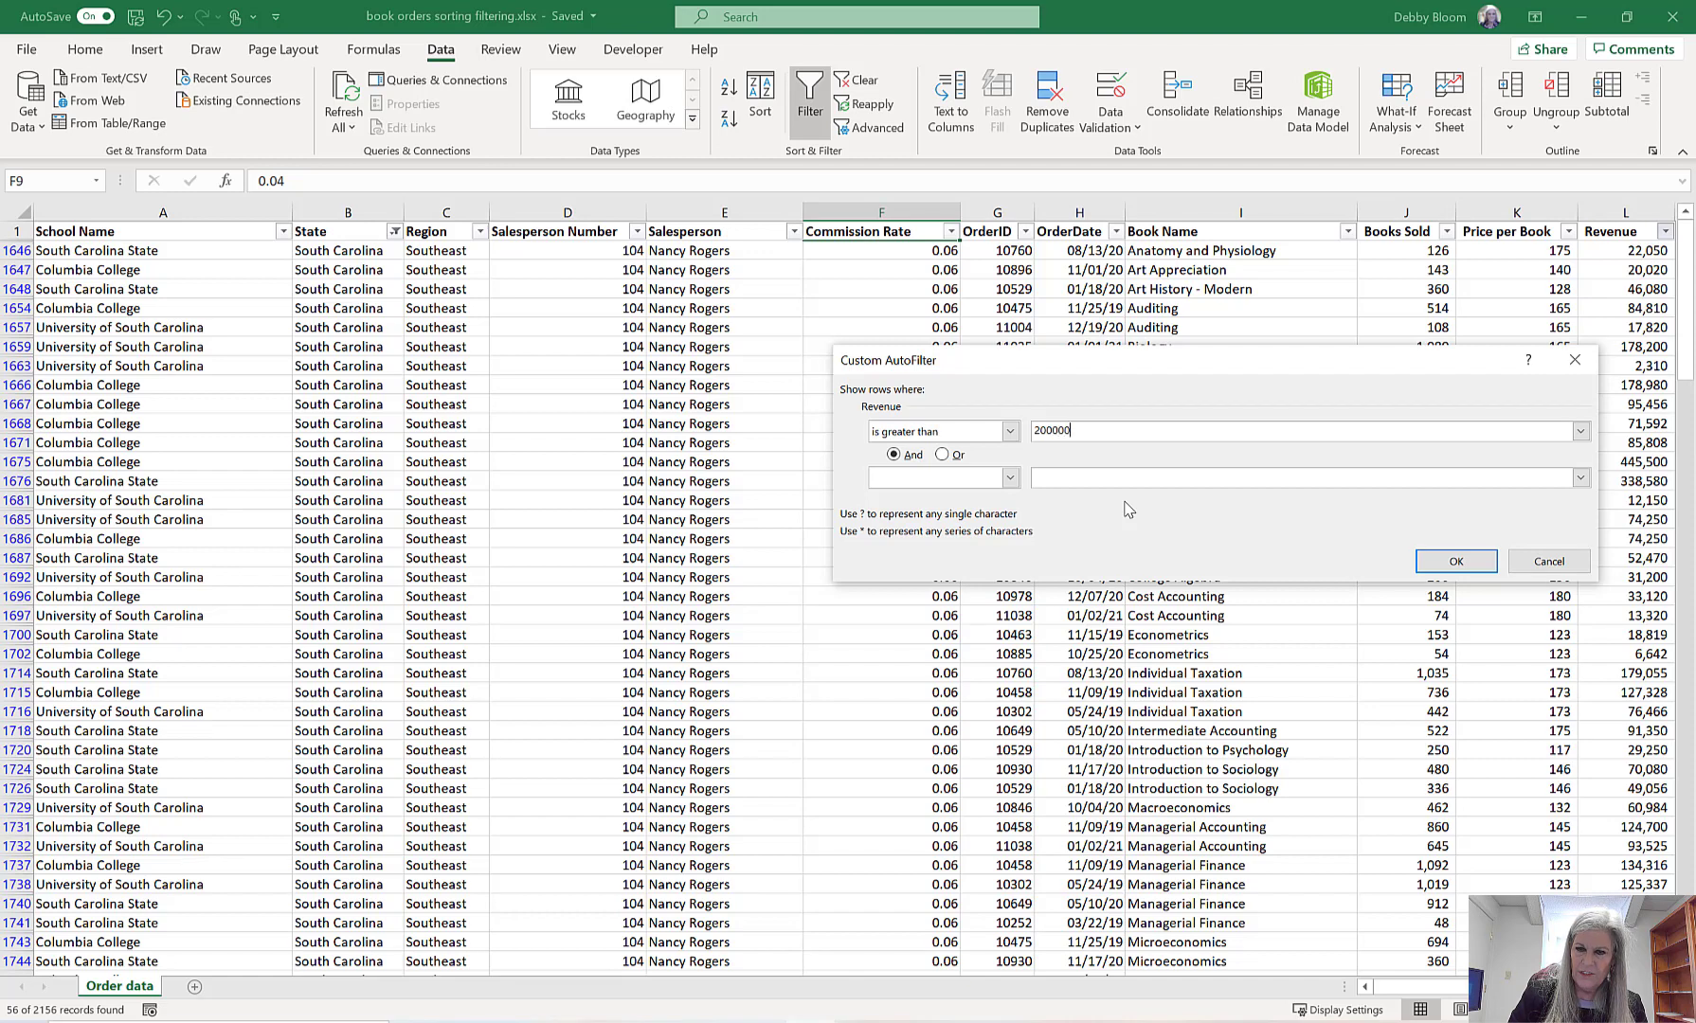
pyautogui.click(1456, 563)
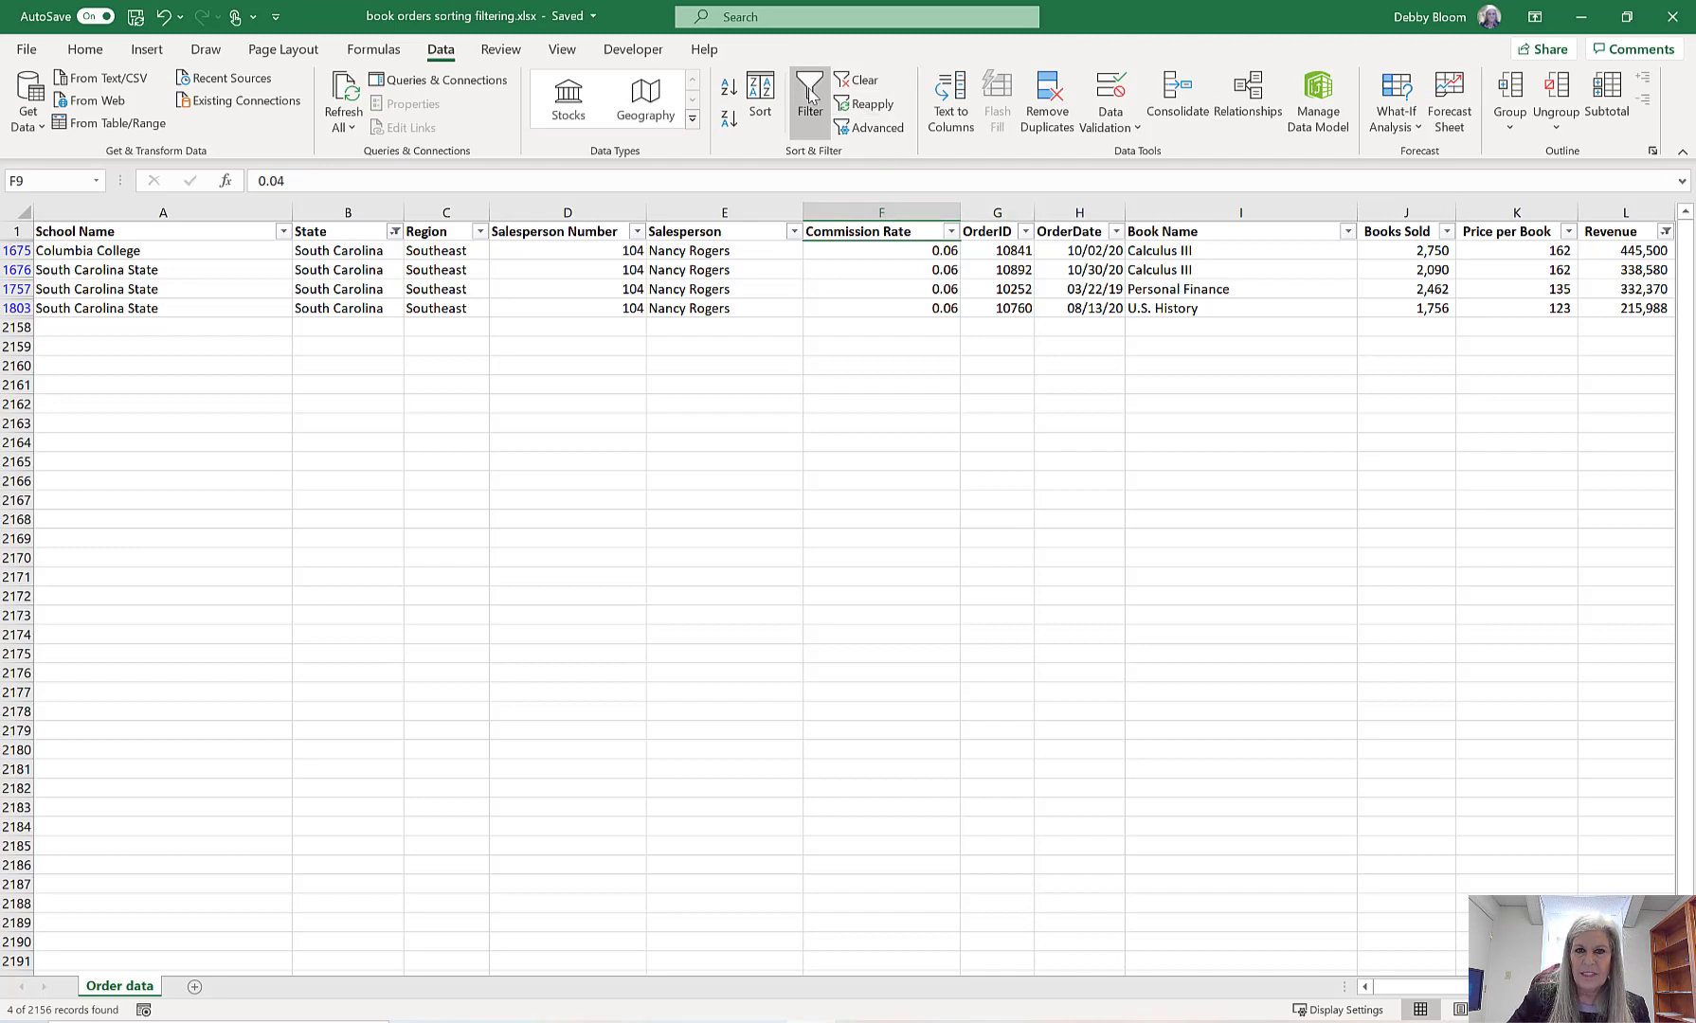
# - Clear all filters from the order data and limit the State column to Connecticut alone
pyautogui.click(864, 82)
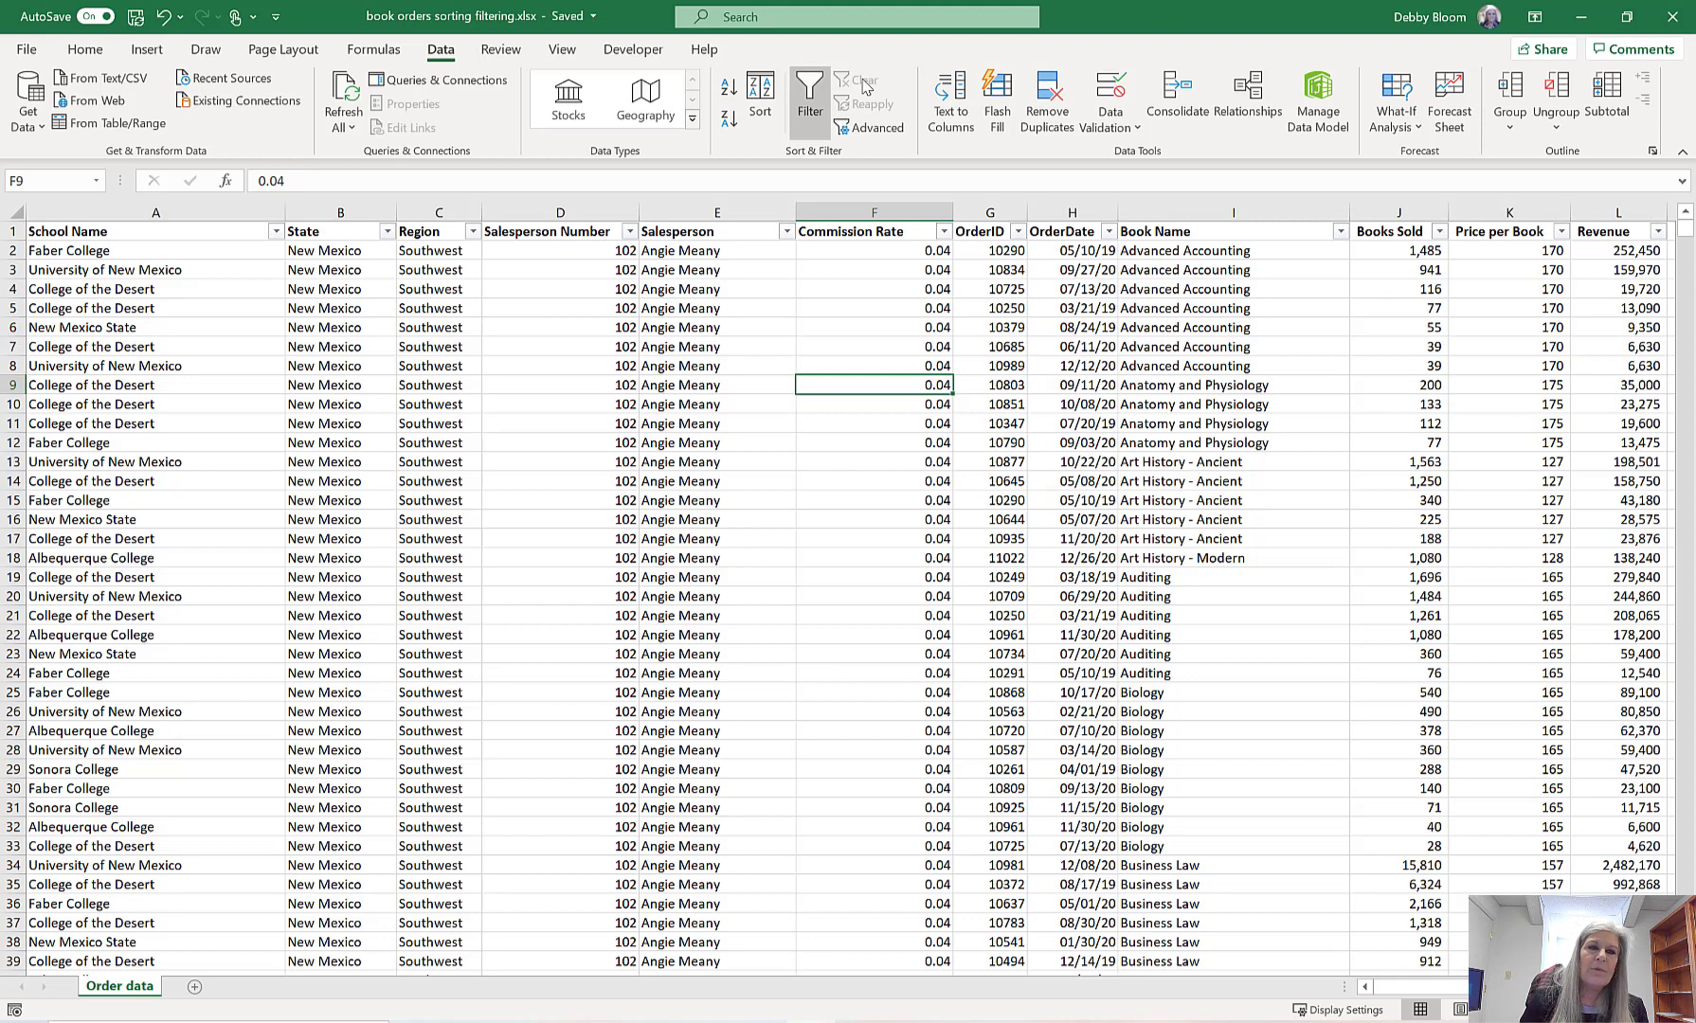
pyautogui.click(388, 232)
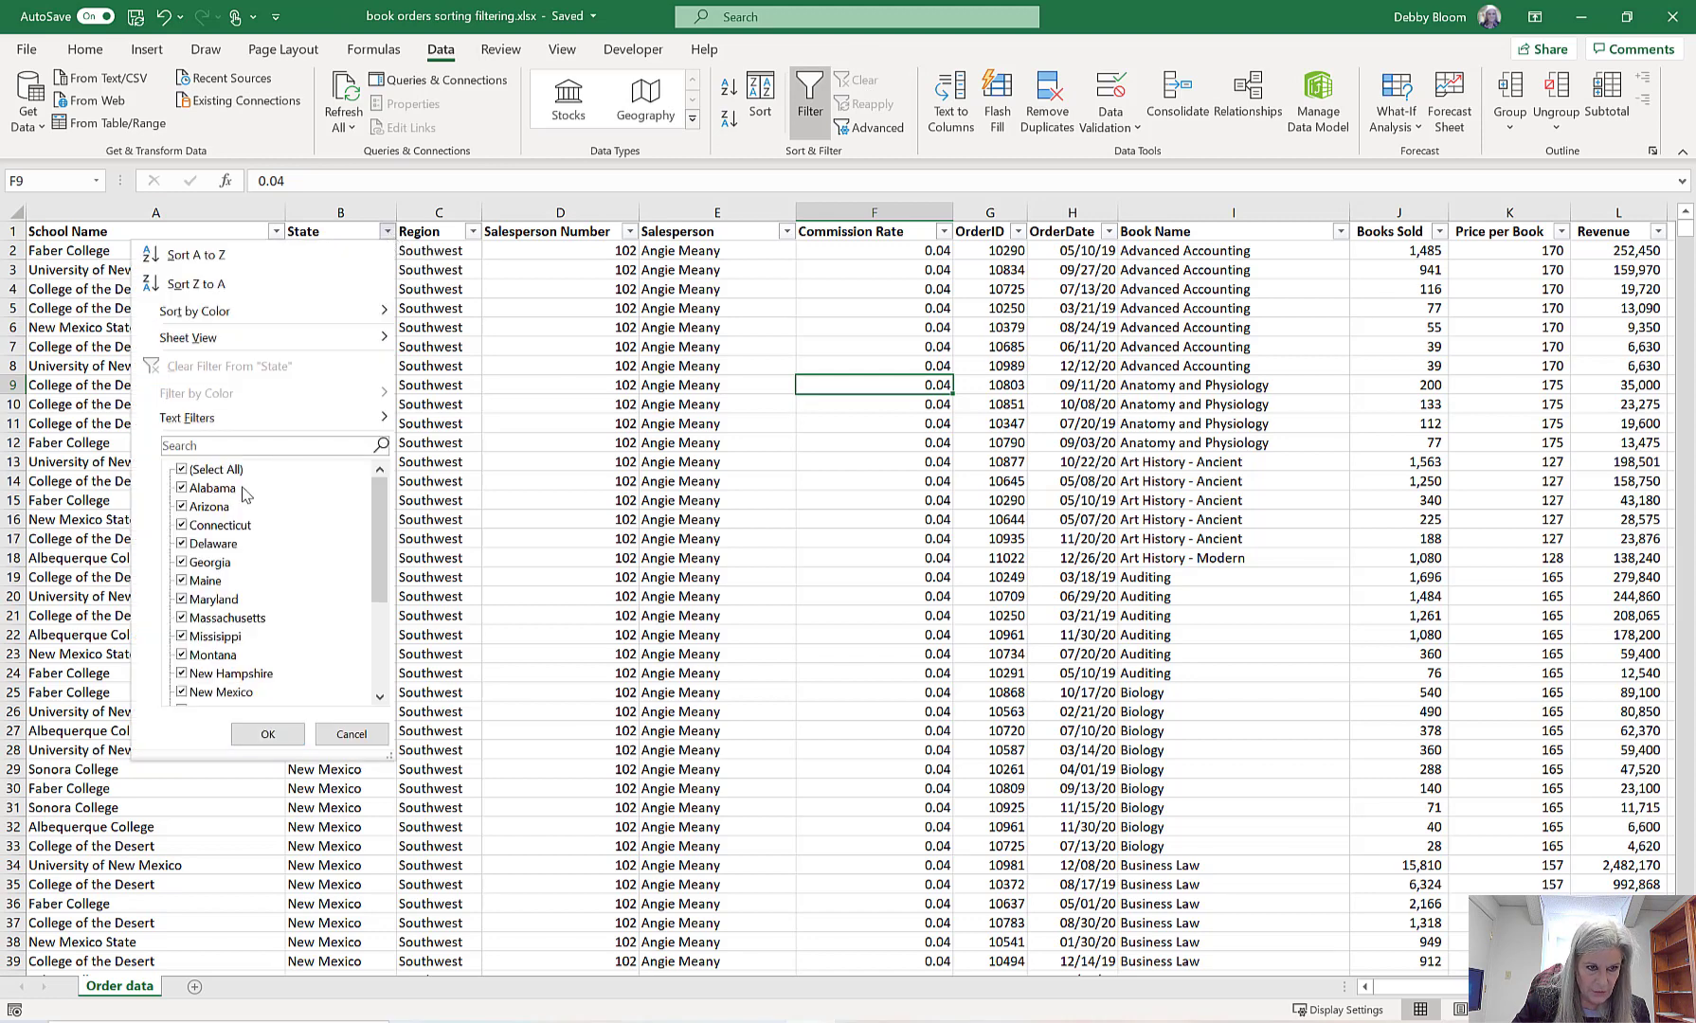
pyautogui.click(182, 470)
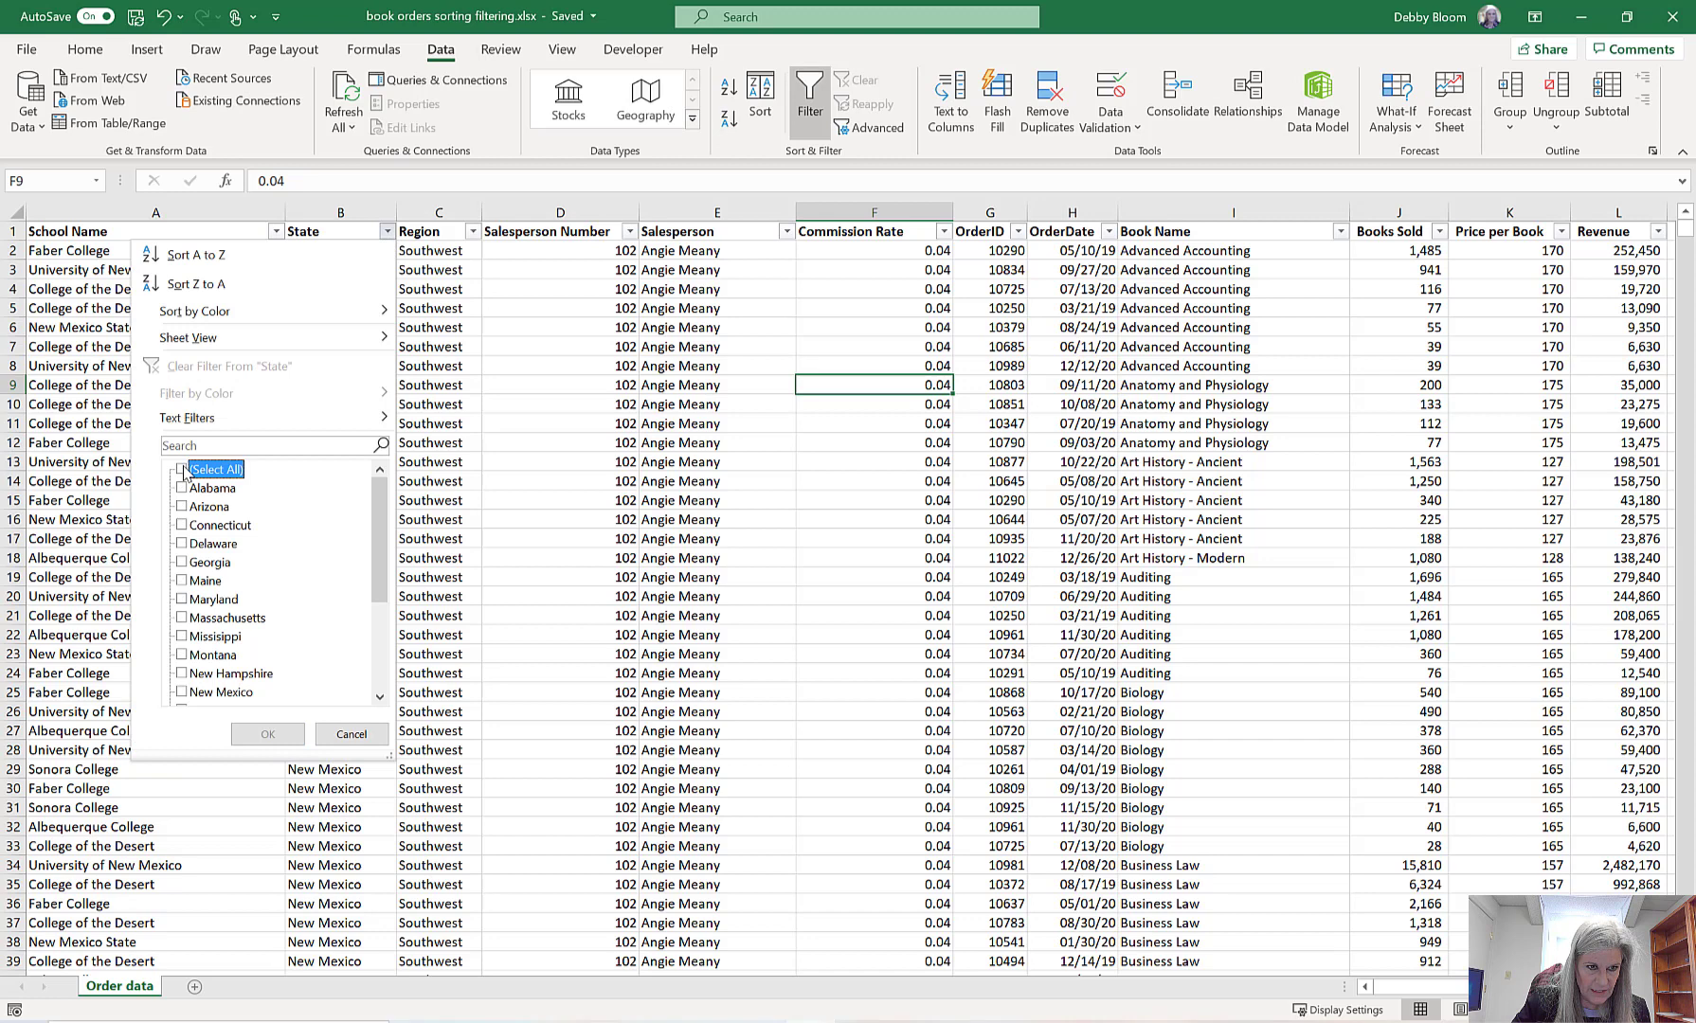
pyautogui.click(183, 527)
pyautogui.click(275, 741)
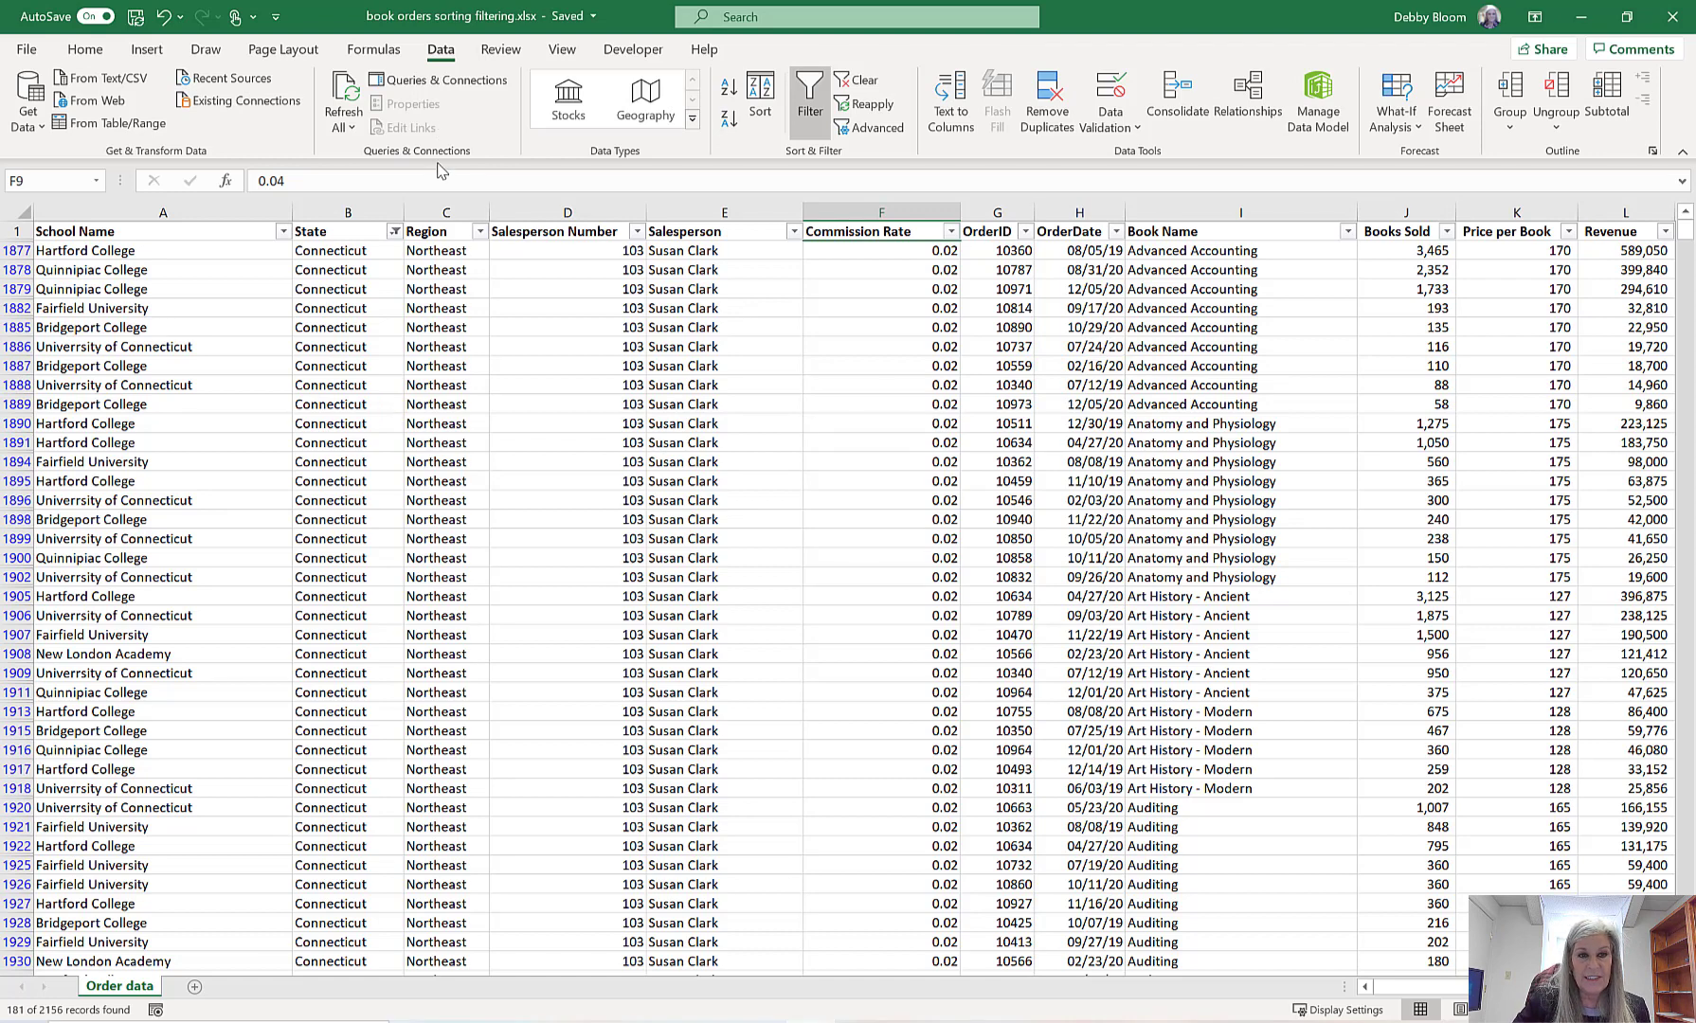
# - Clear the Connecticut filter and turn off filtering for the order data
pyautogui.click(860, 83)
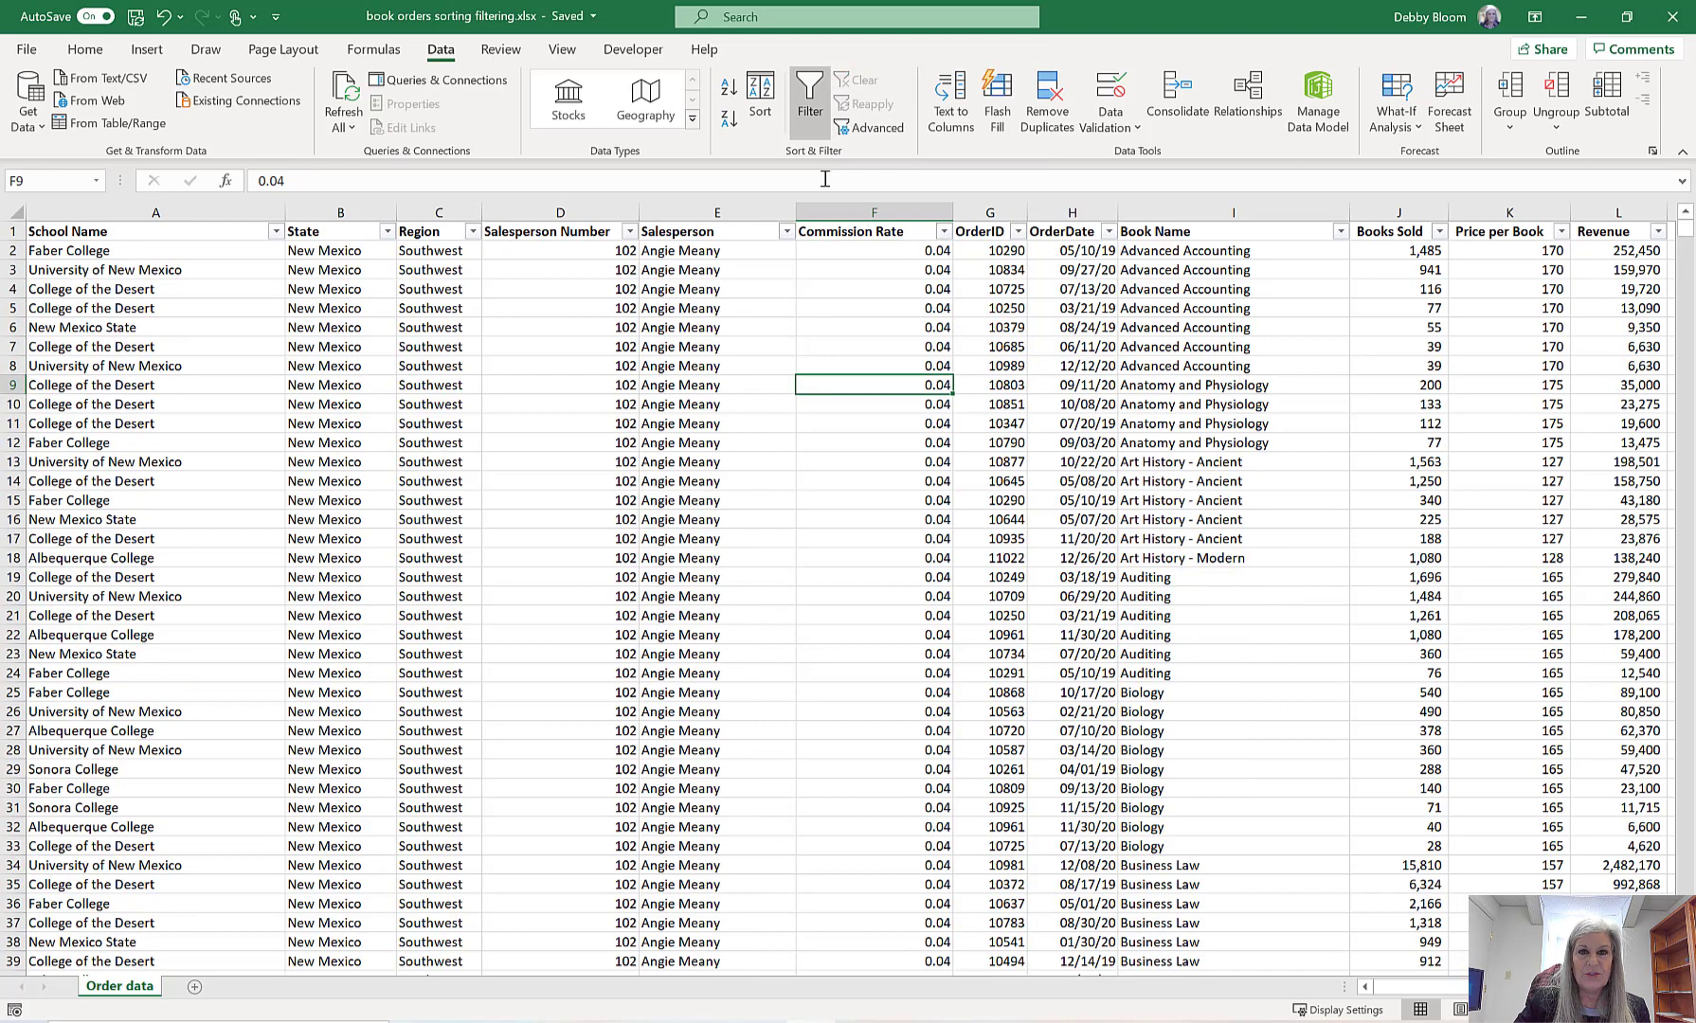
pyautogui.click(808, 111)
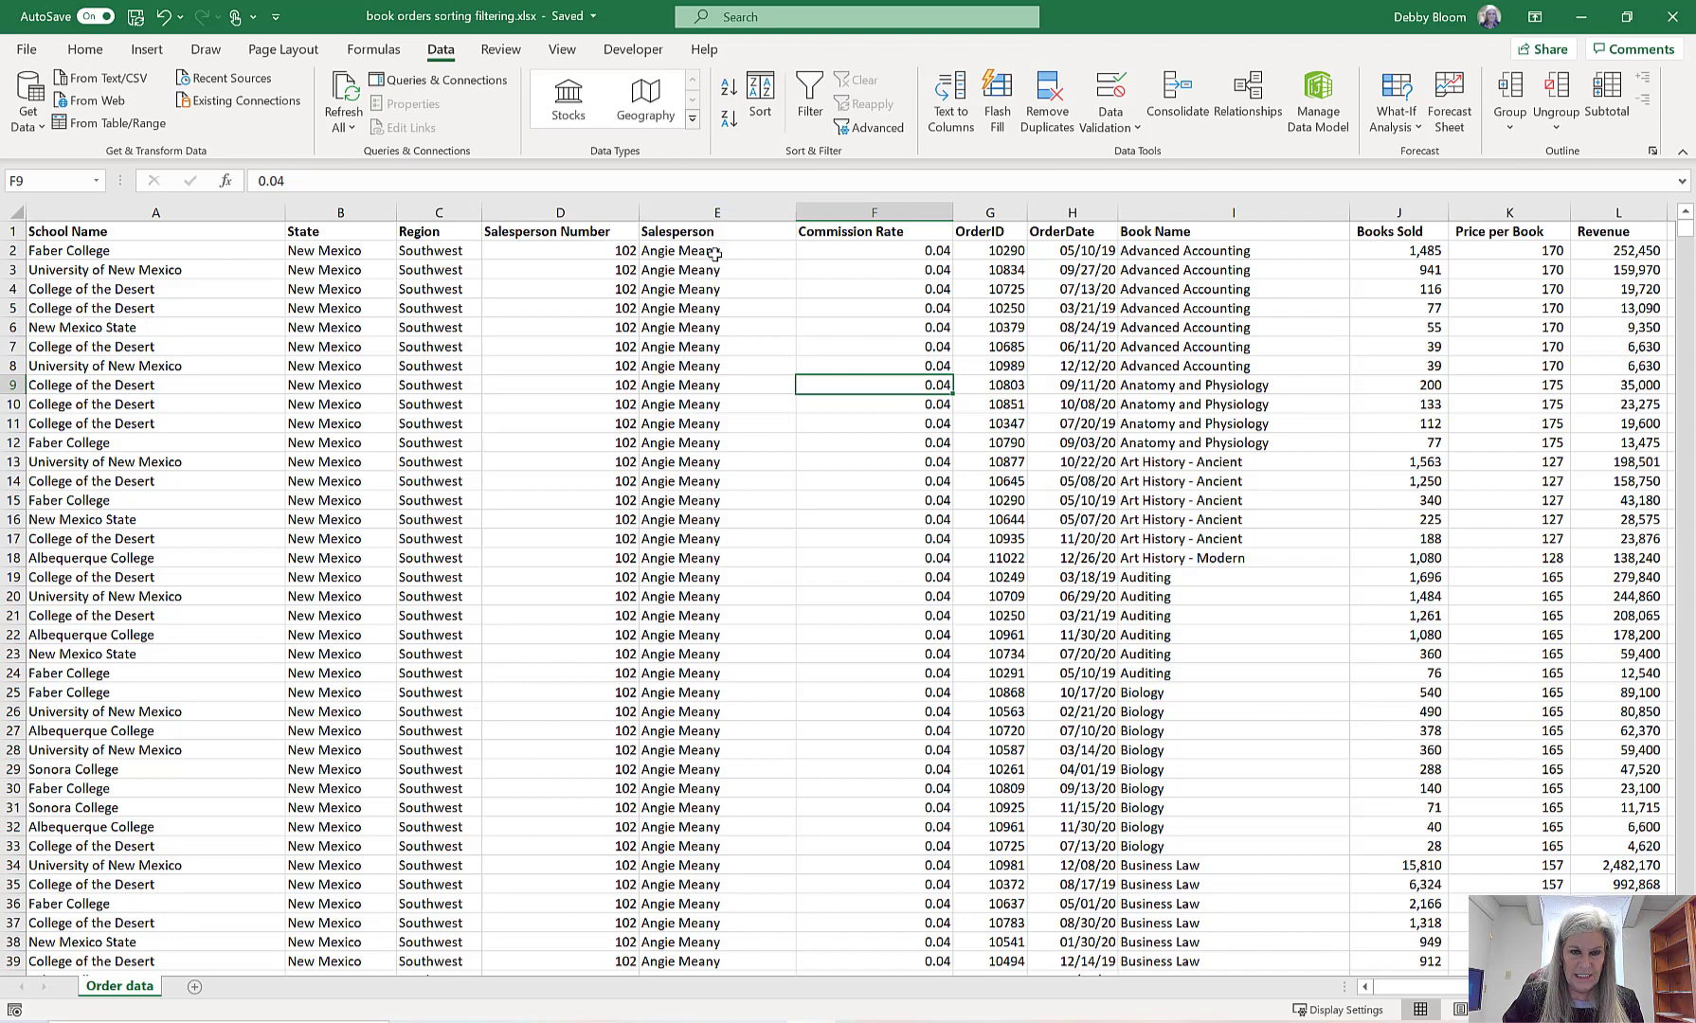
pyautogui.scroll(-18, 720, 379)
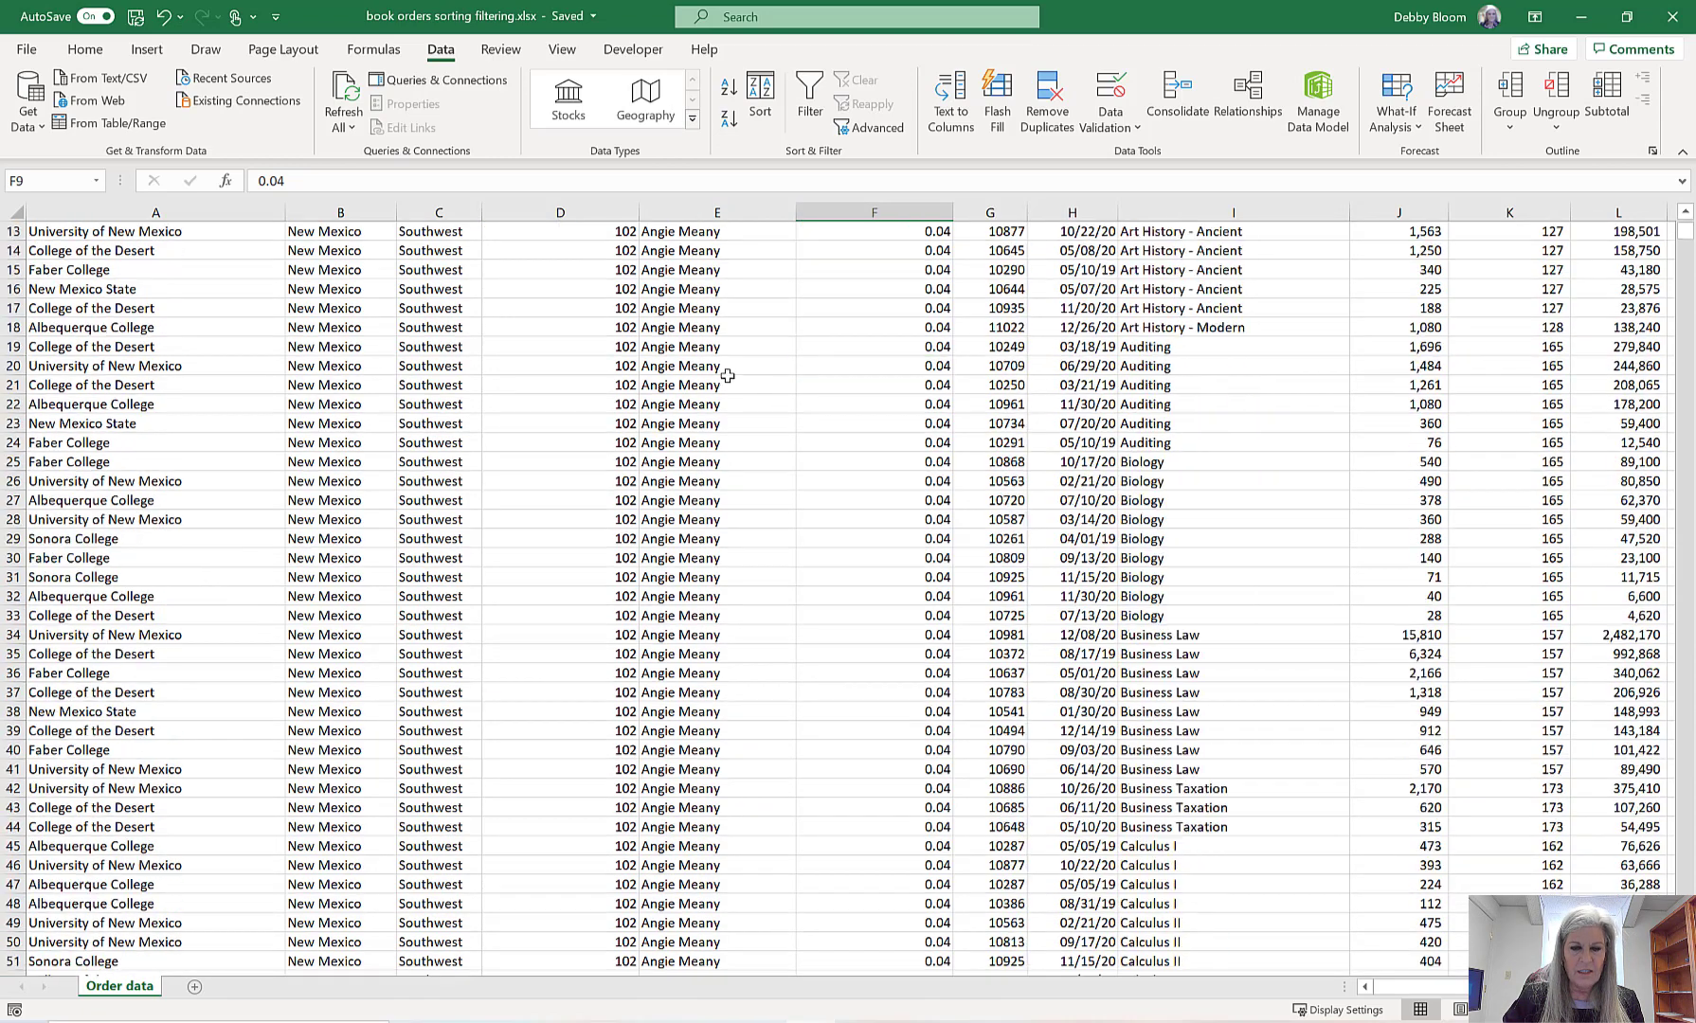
pyautogui.scroll(-8, 601, 614)
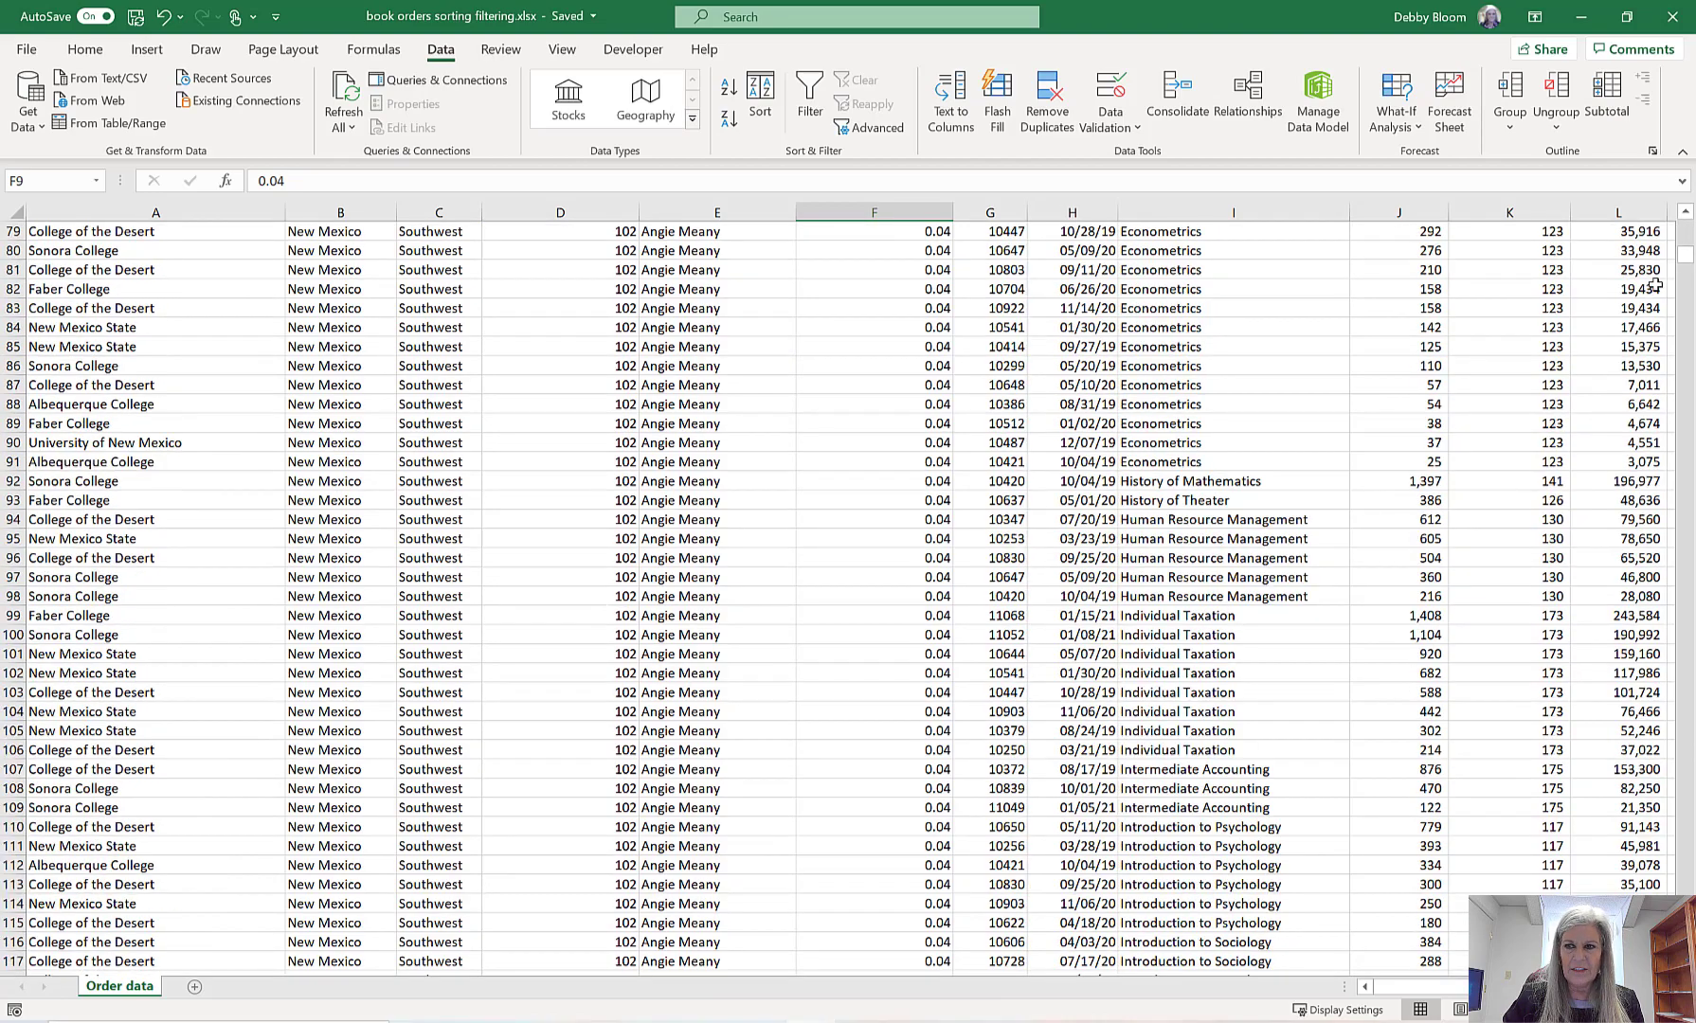
pyautogui.moveTo(1685, 260); pyautogui.dragTo(1684, 218)
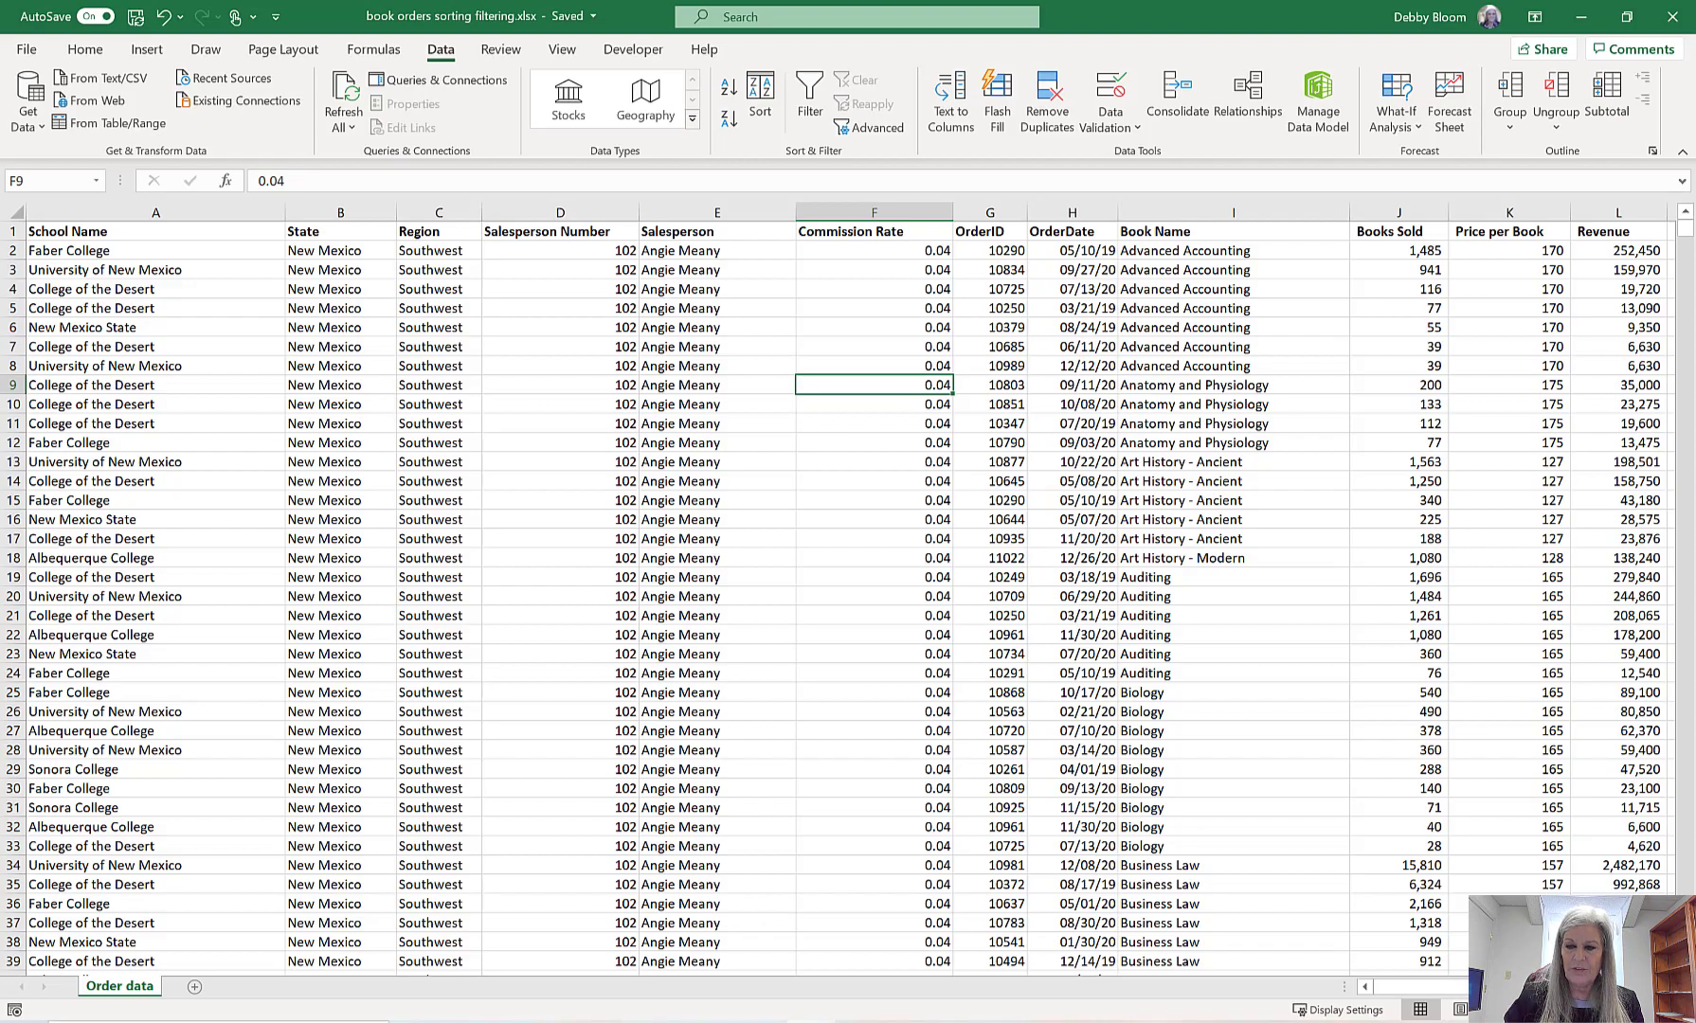
# - Enter the criteria heading Salesperson in cell O1, beside the order data
pyautogui.hscroll(4, 846, 598)
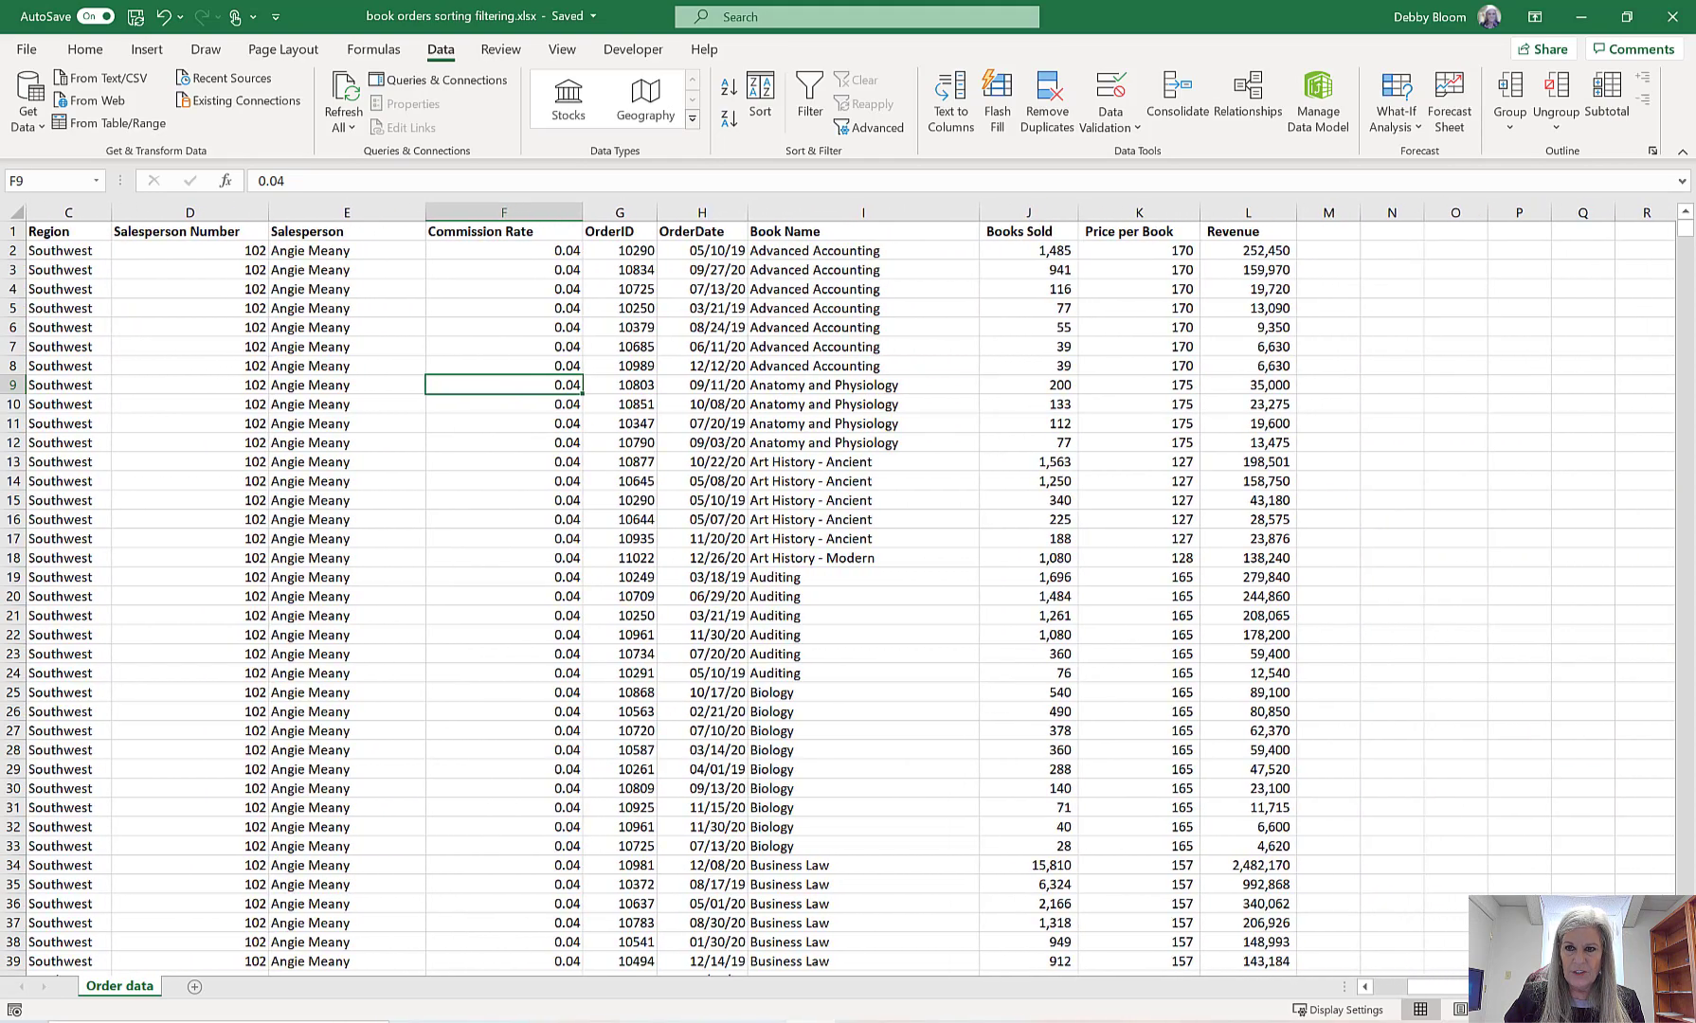
pyautogui.hscroll(1, 1125, 307)
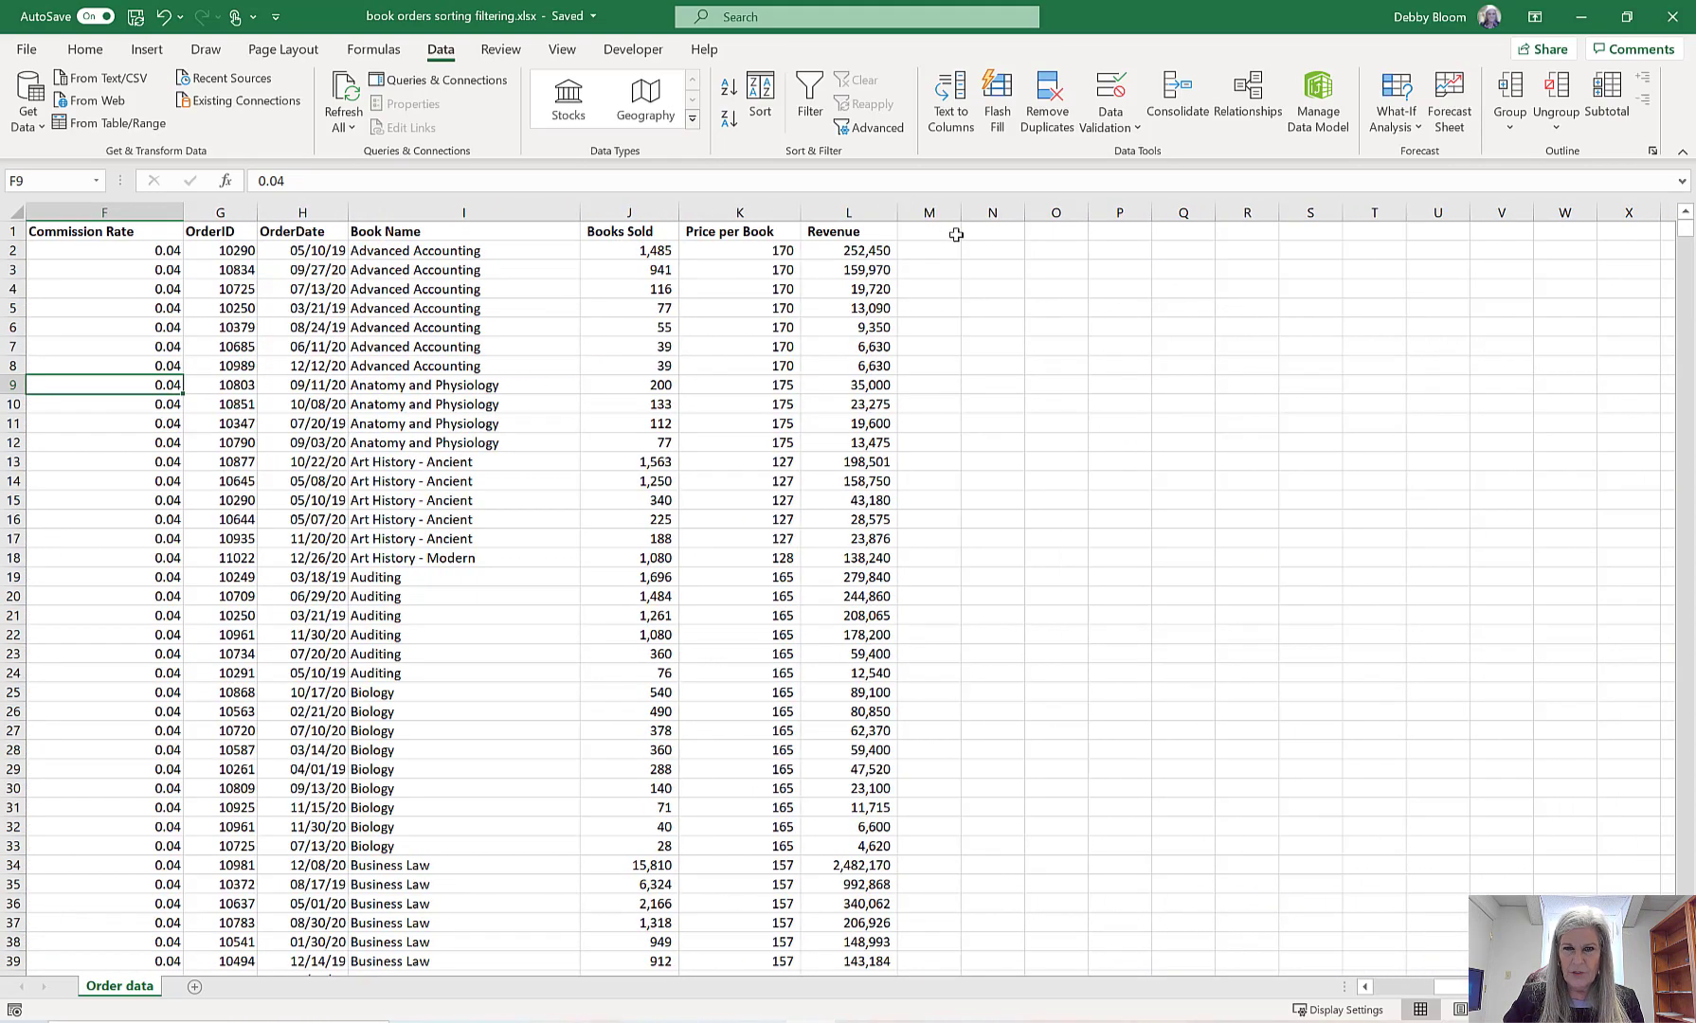
pyautogui.click(1064, 231)
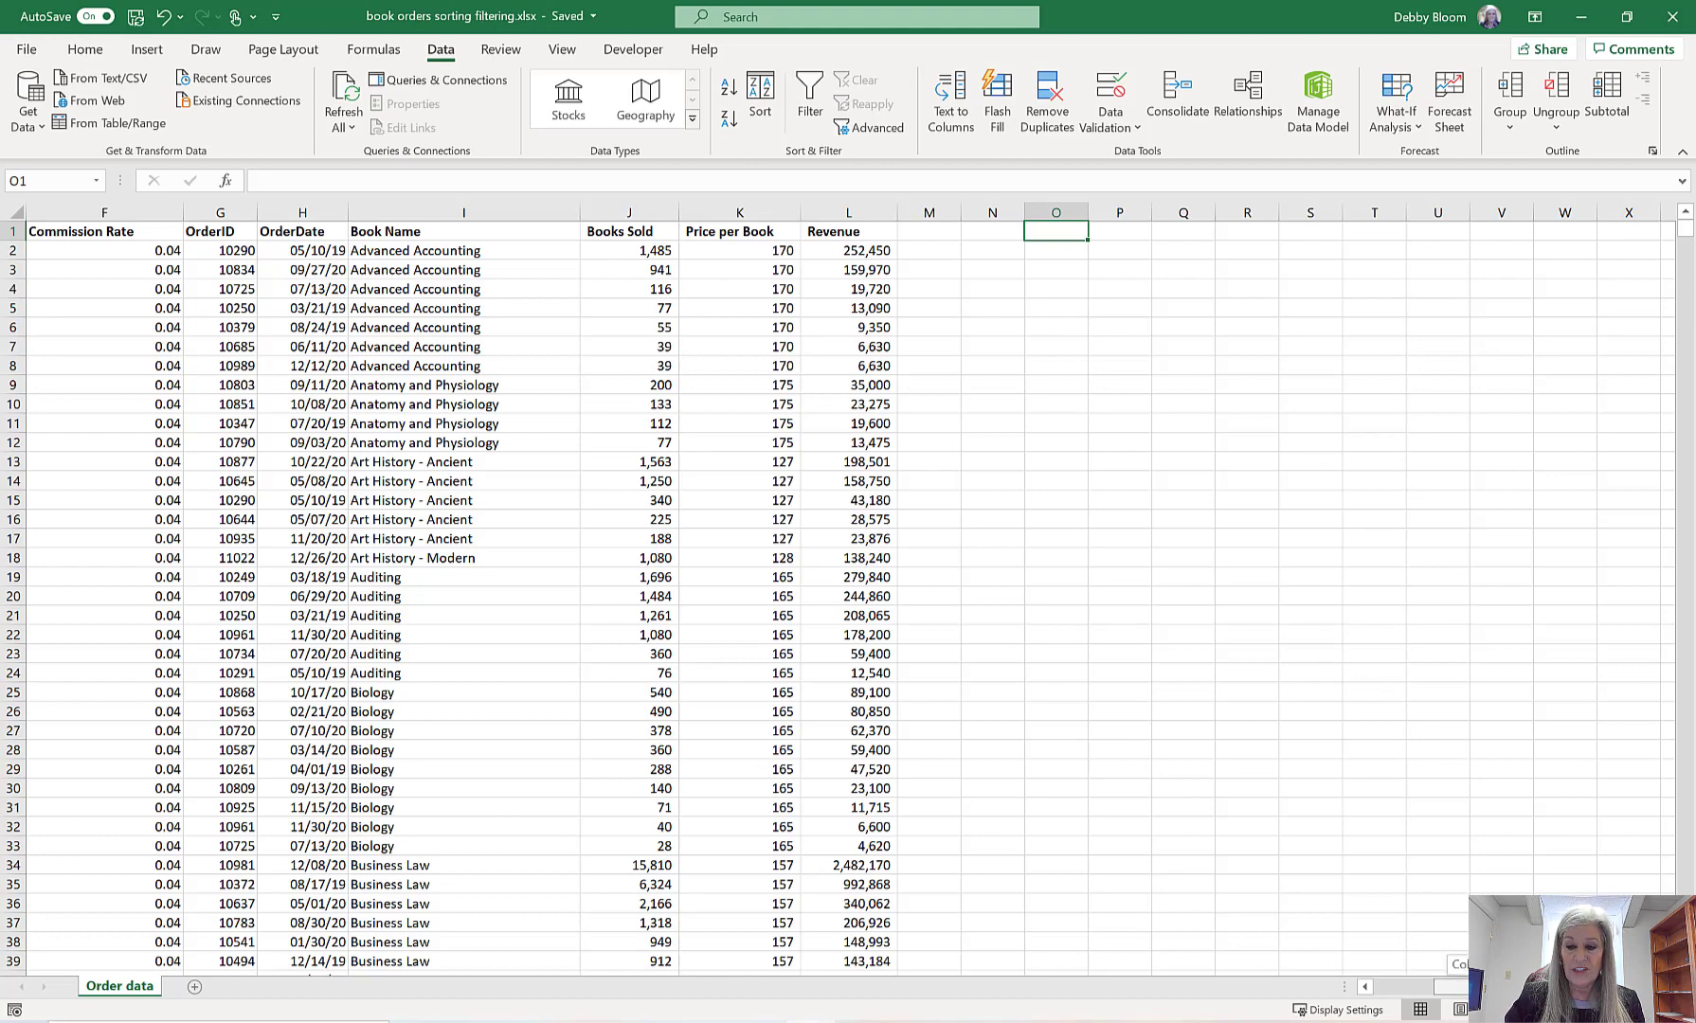
pyautogui.hscroll(-5, 571, 356)
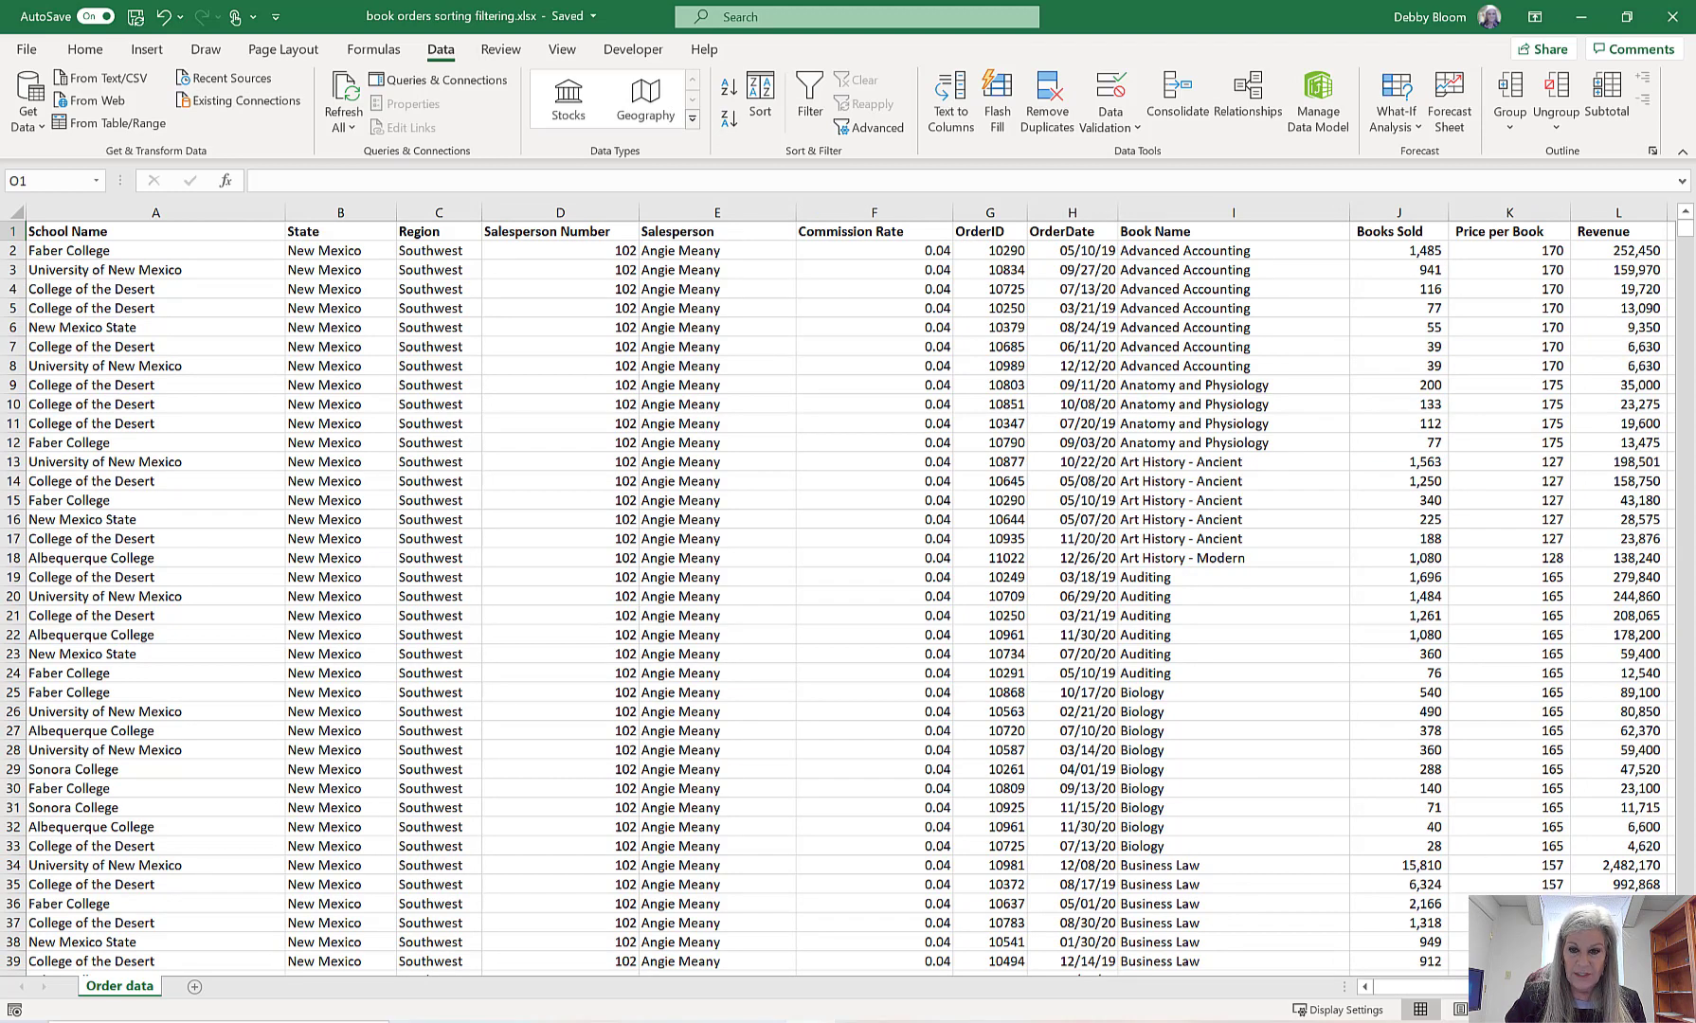
pyautogui.hscroll(3, 1369, 232)
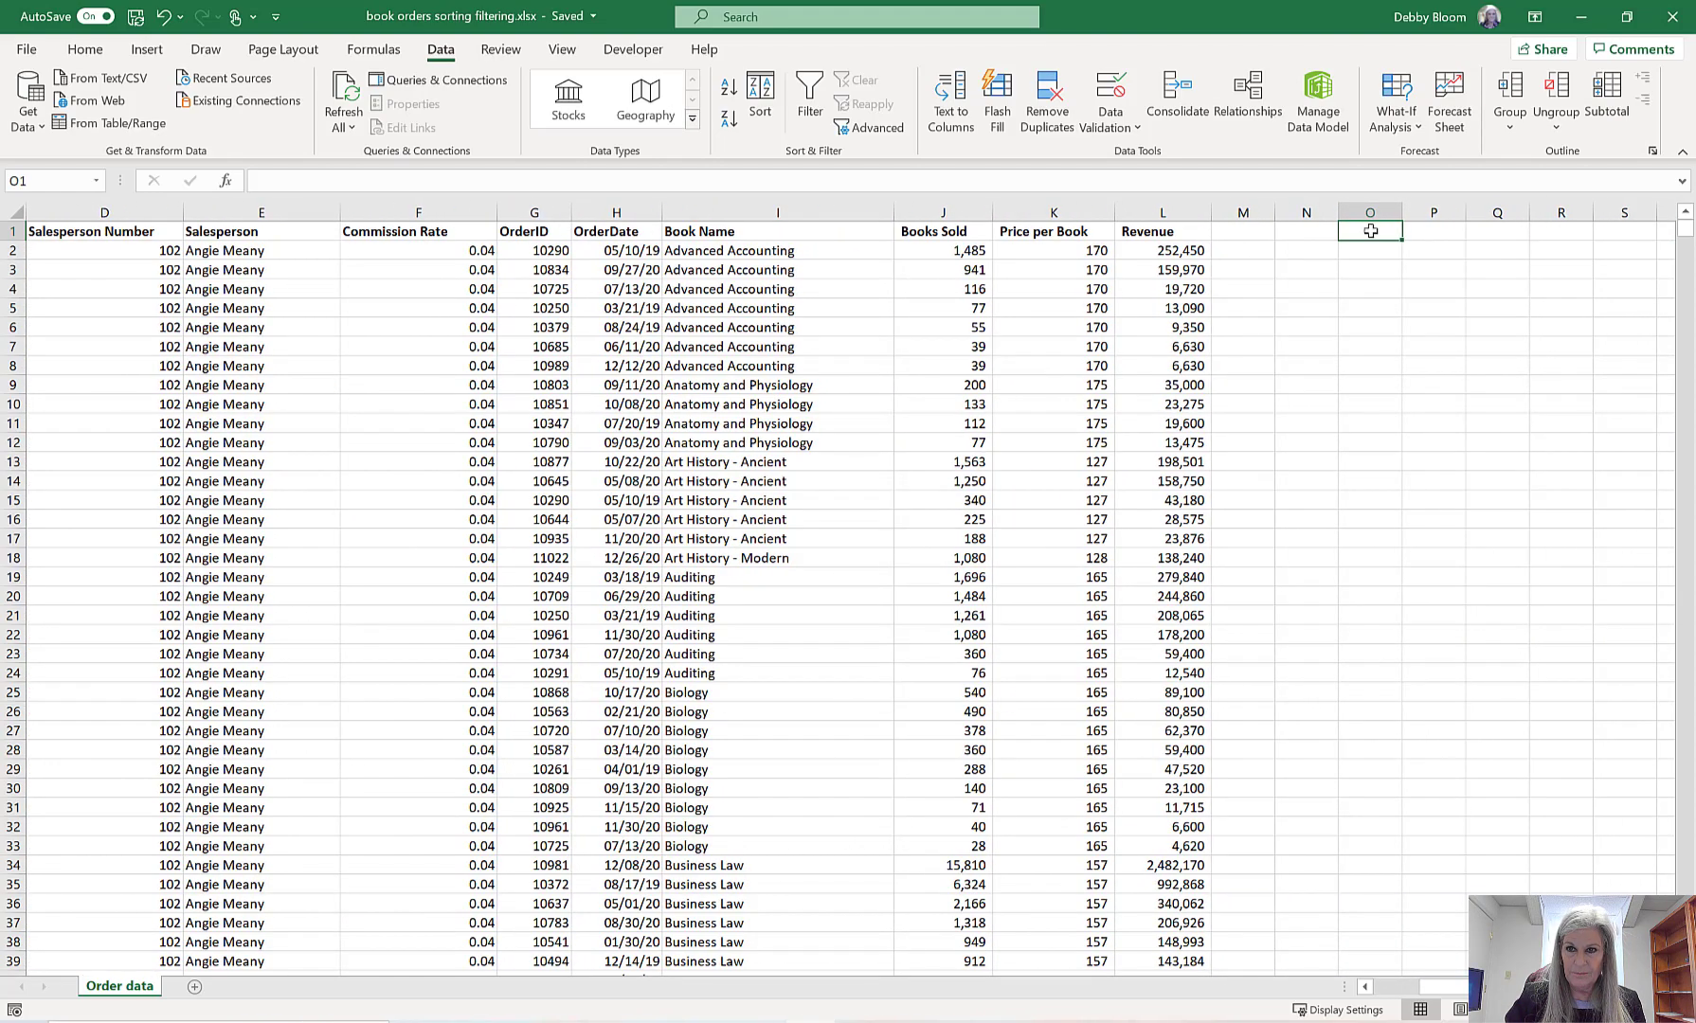
pyautogui.write('Sale')
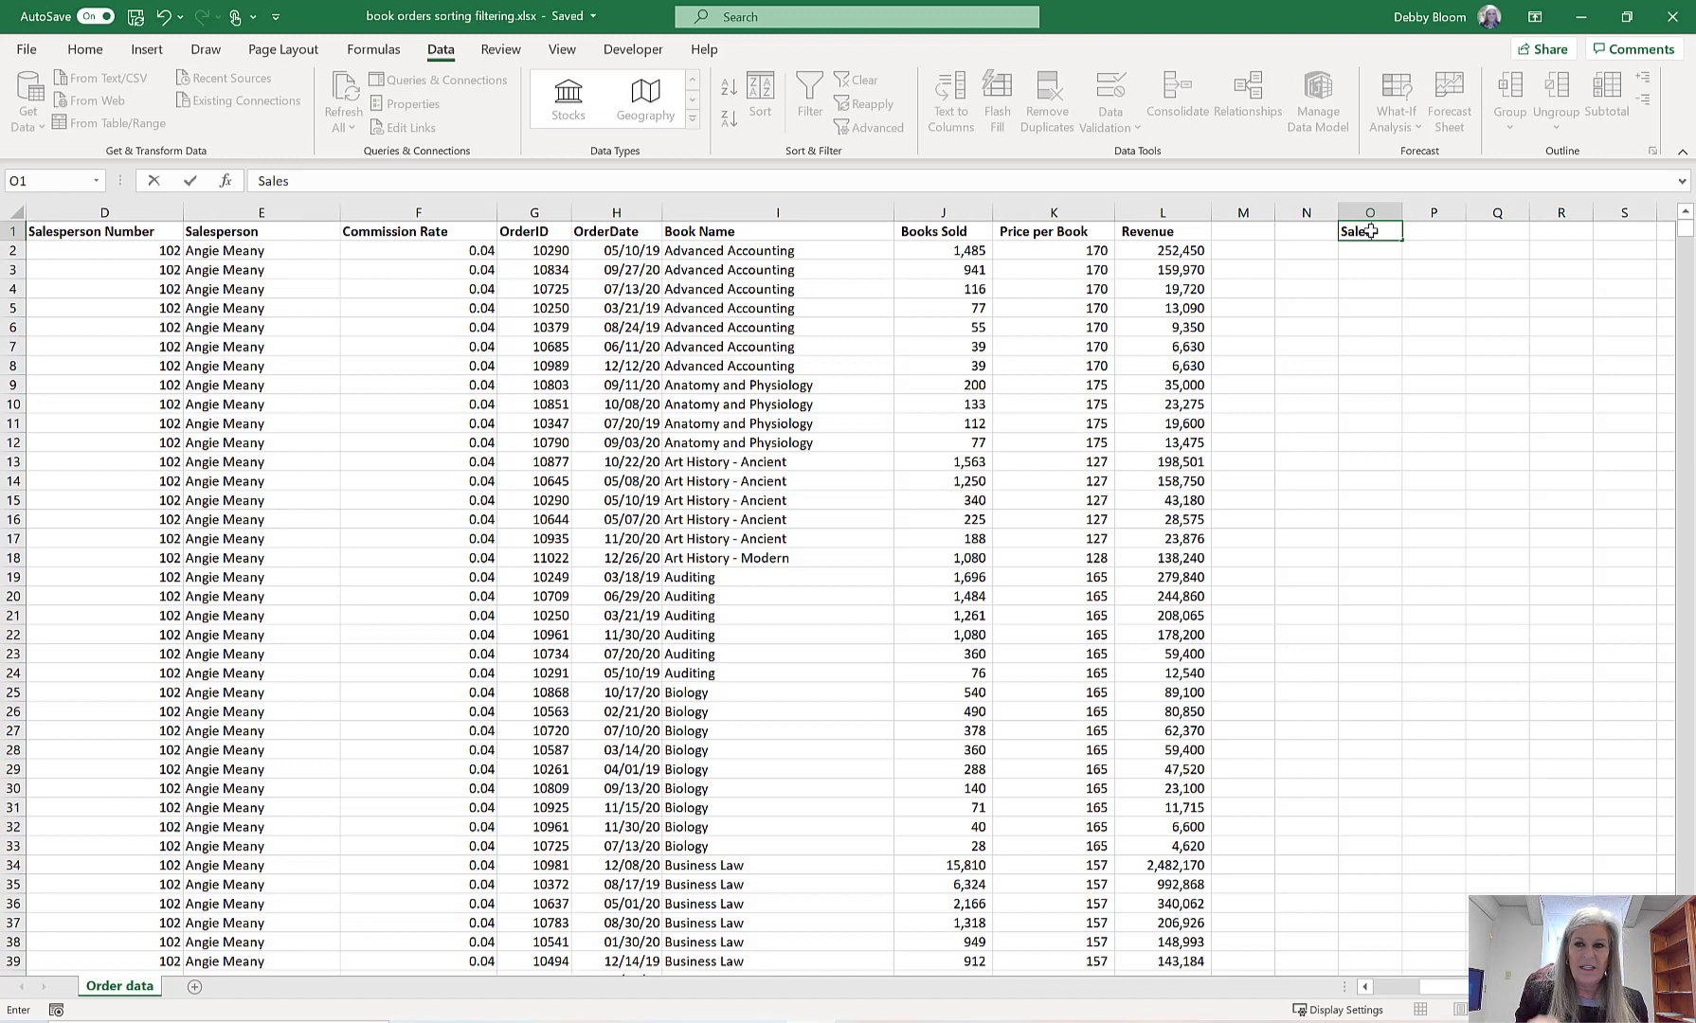
pyautogui.write('sp')
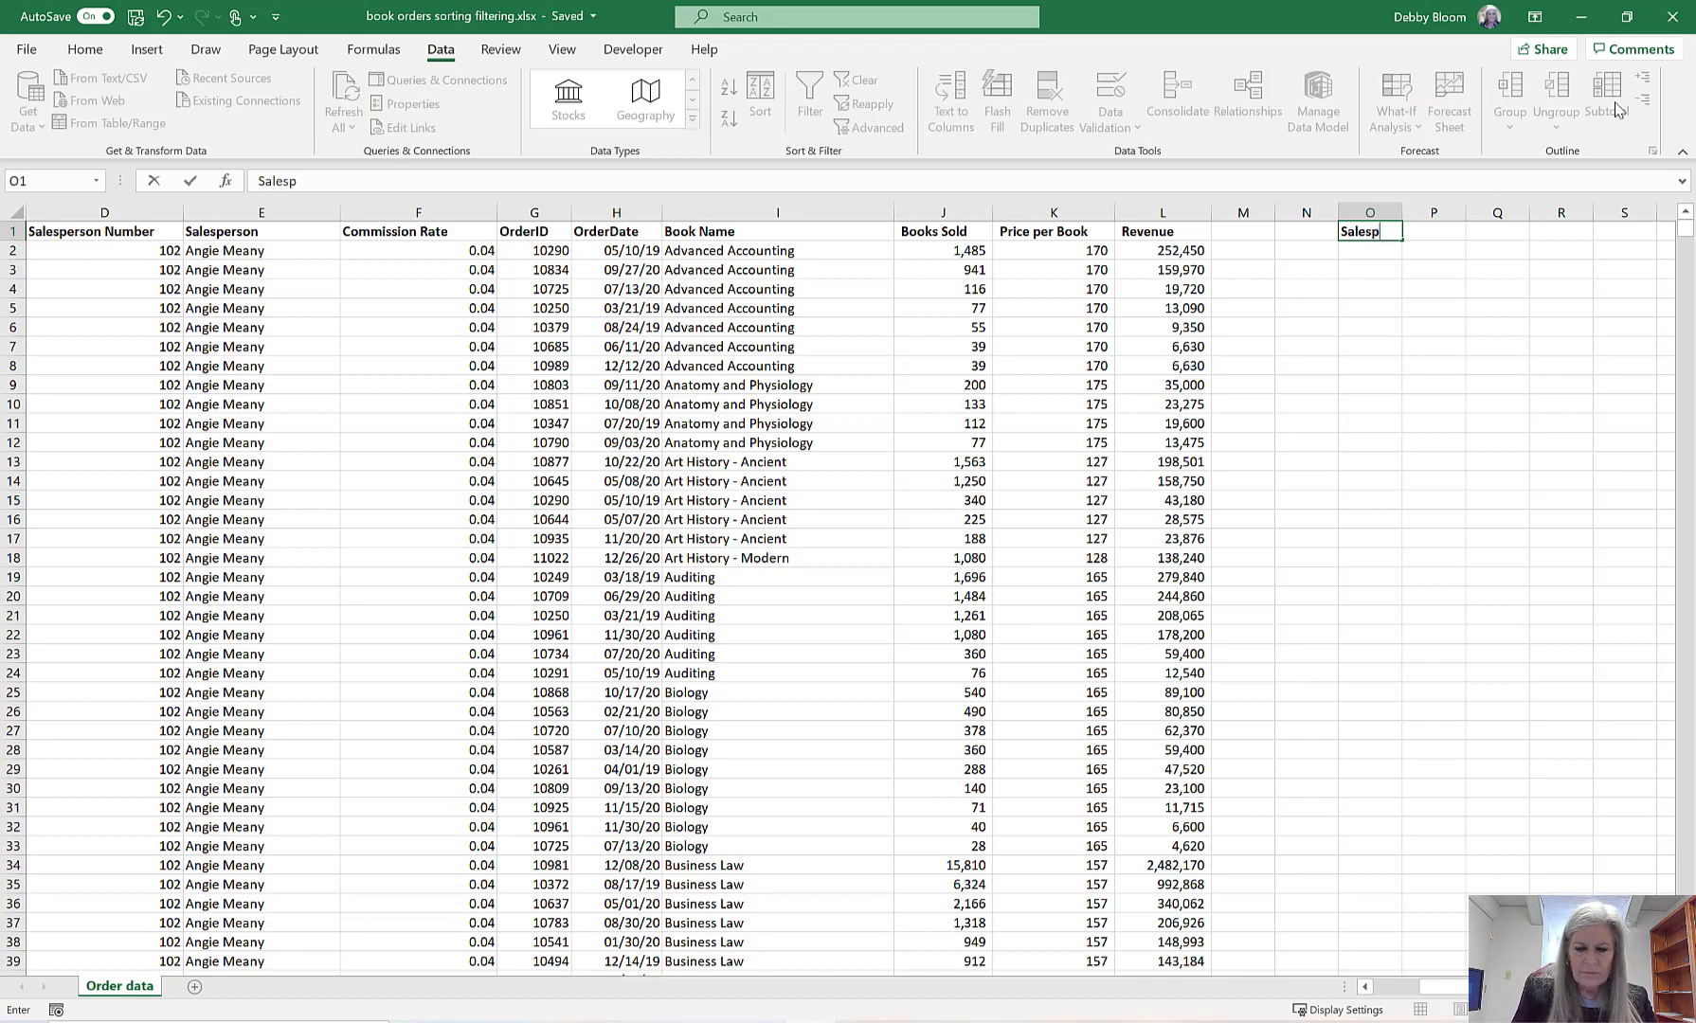
pyautogui.write('erson')
pyautogui.press('Return')
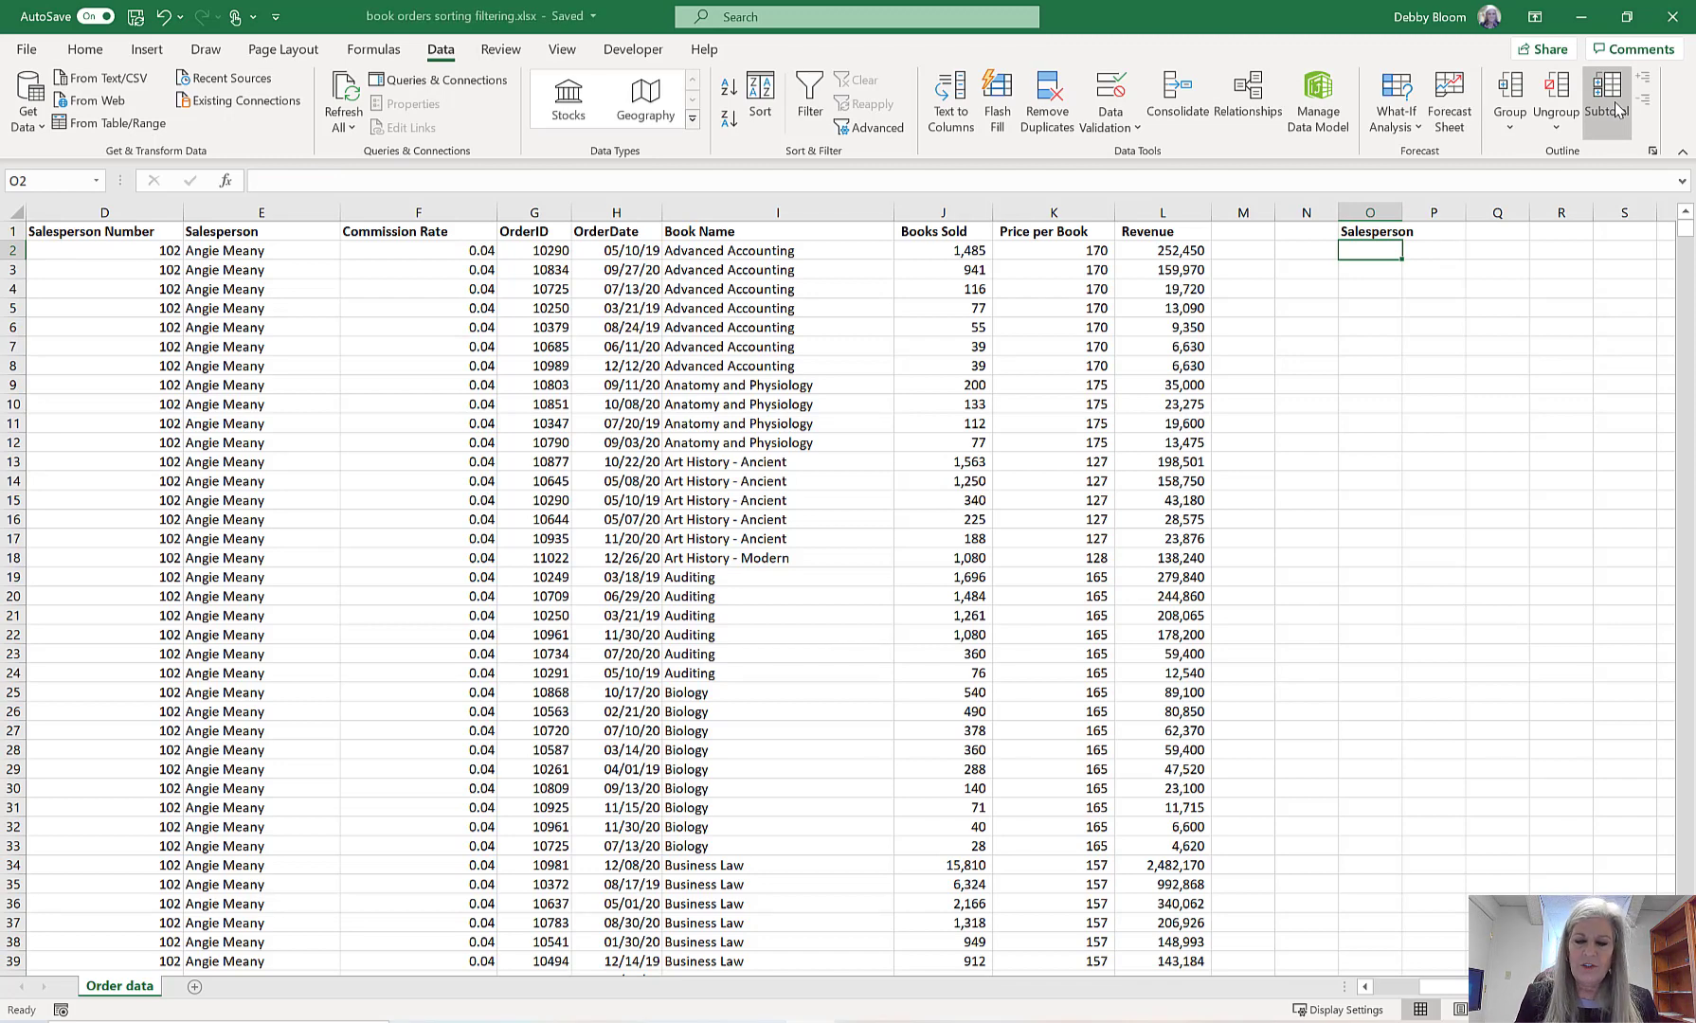
# - Enter the salesperson's full name in cell O2, beneath the criteria heading
pyautogui.write('B')
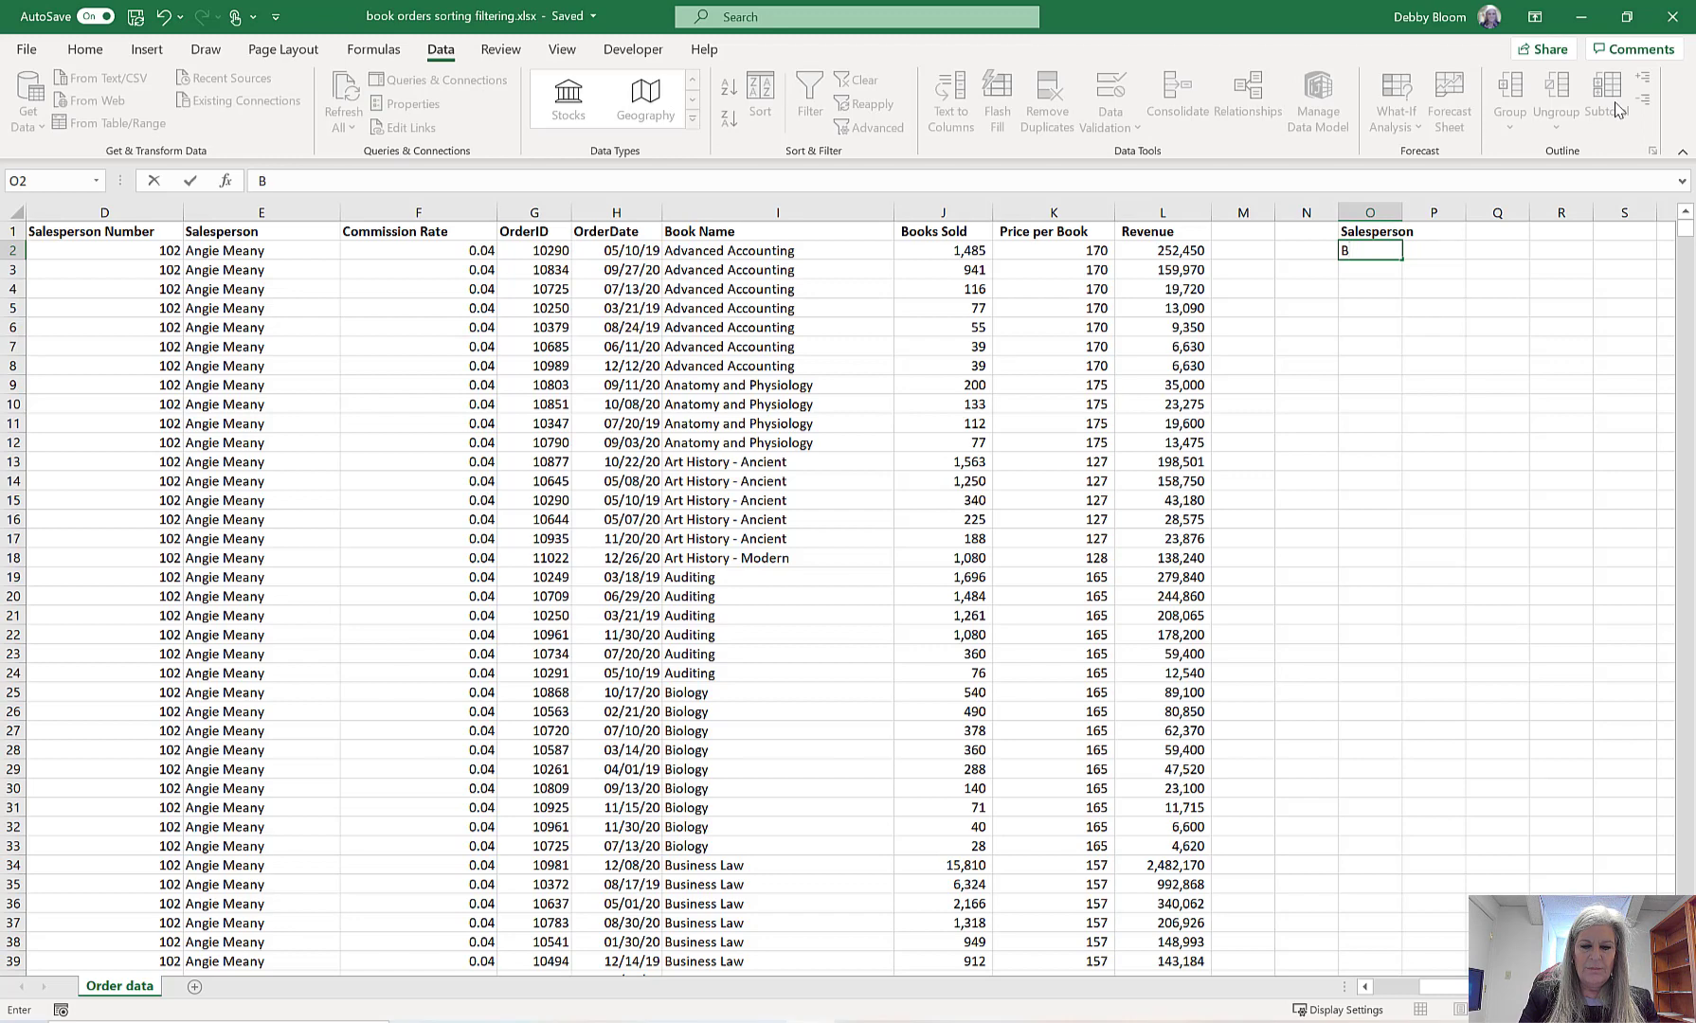
pyautogui.write('enja')
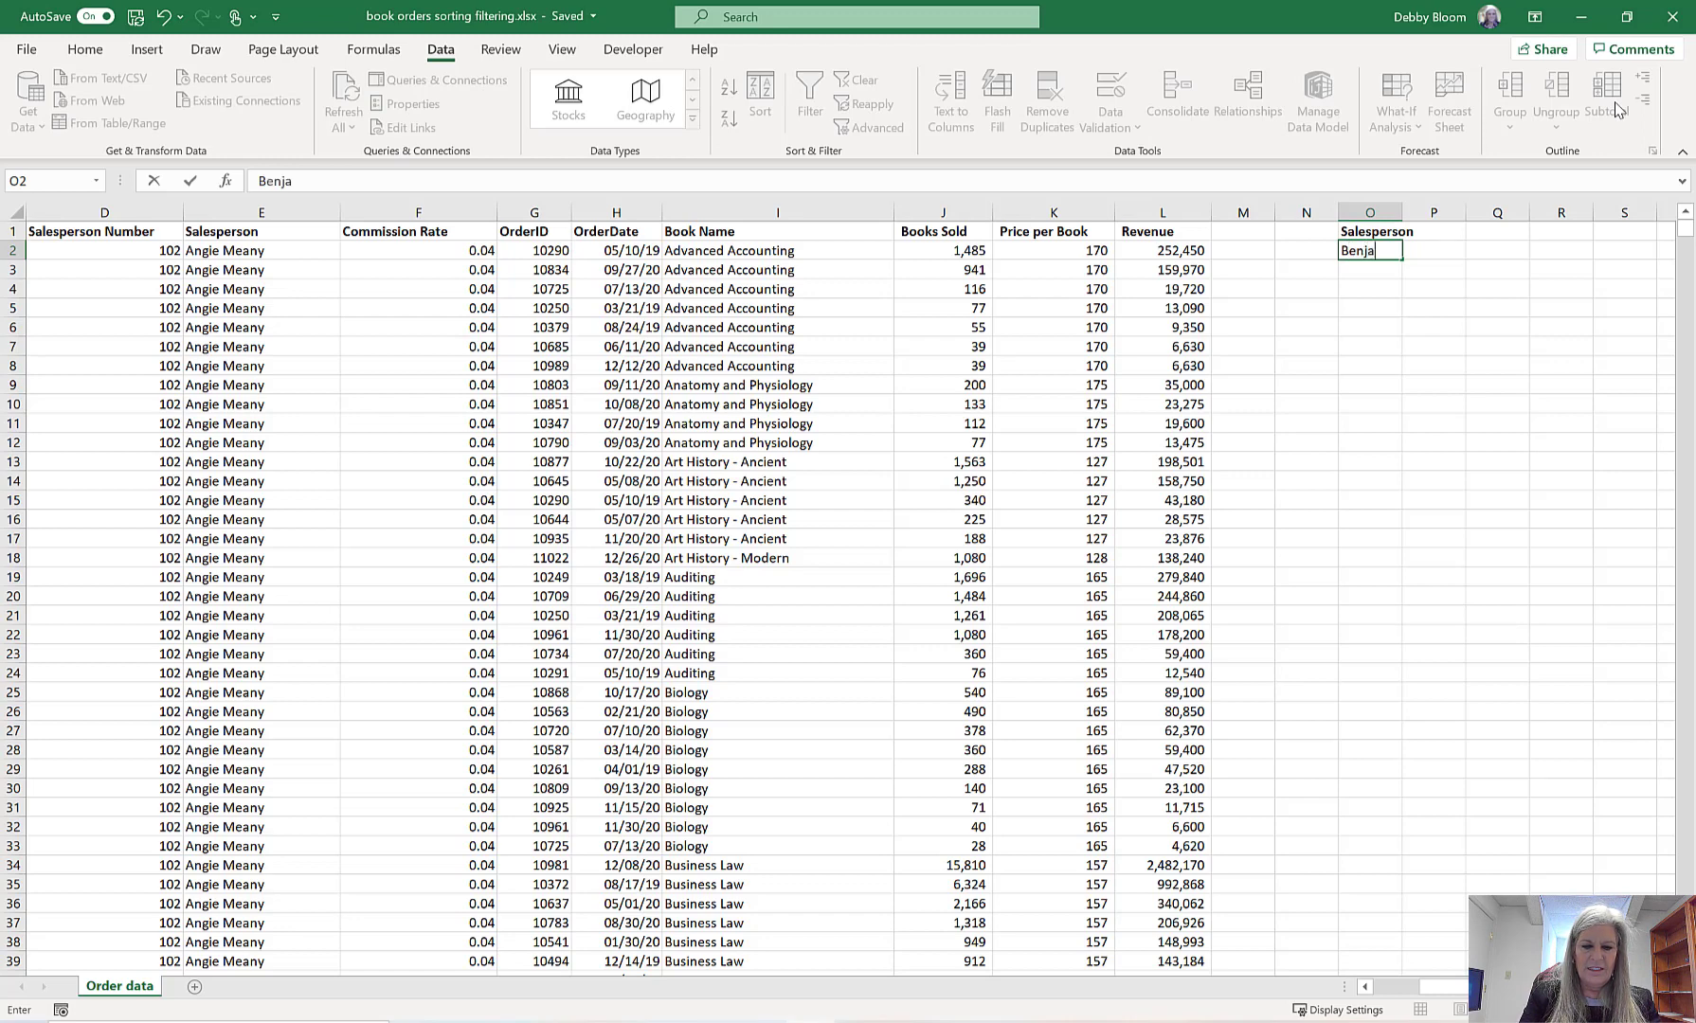
pyautogui.write('min H')
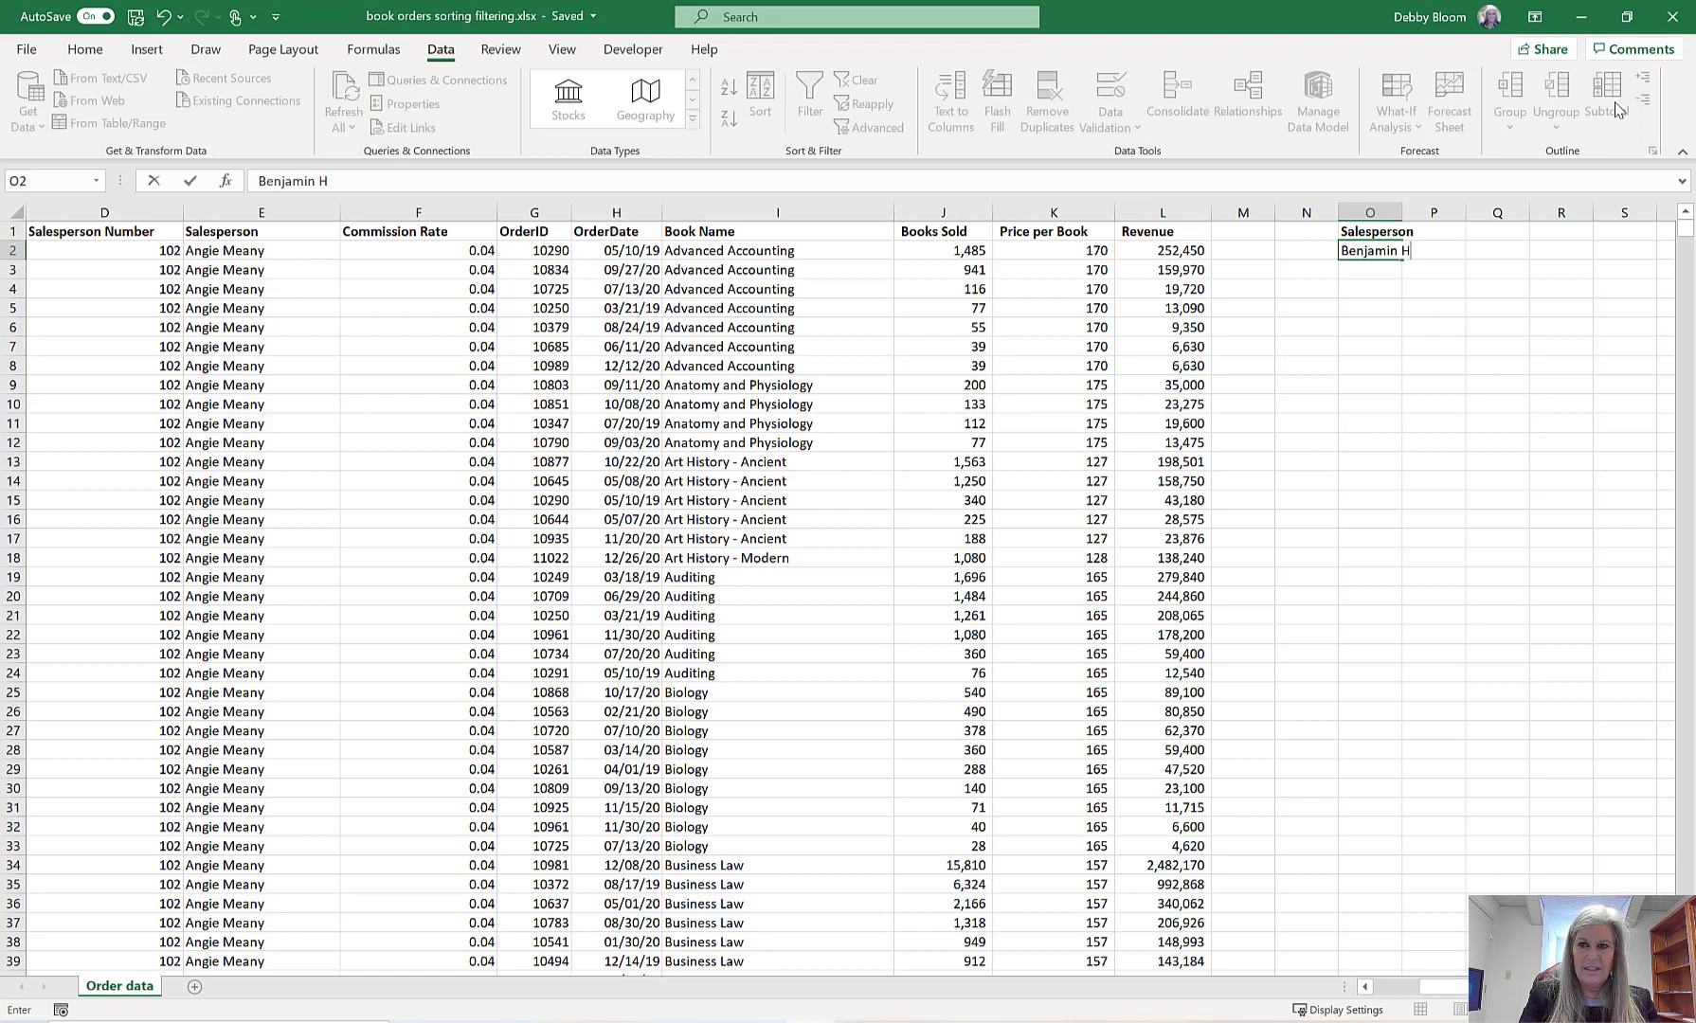
pyautogui.write('ernande')
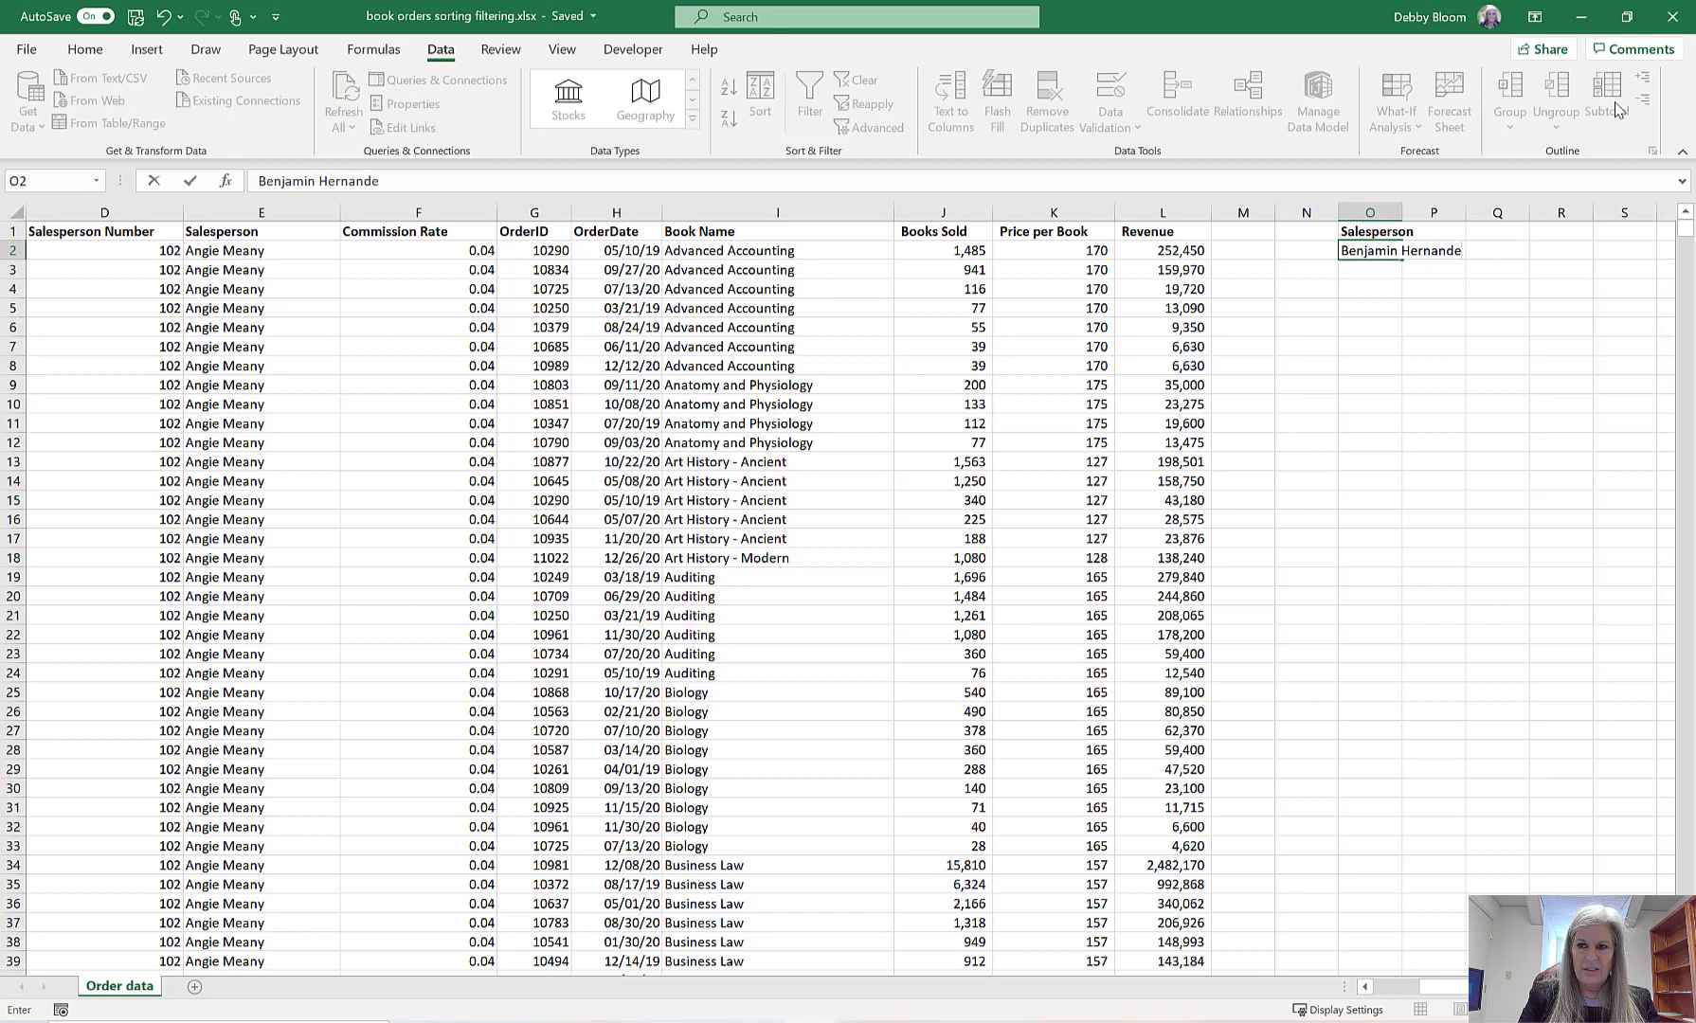
pyautogui.write('z')
pyautogui.press('Return')
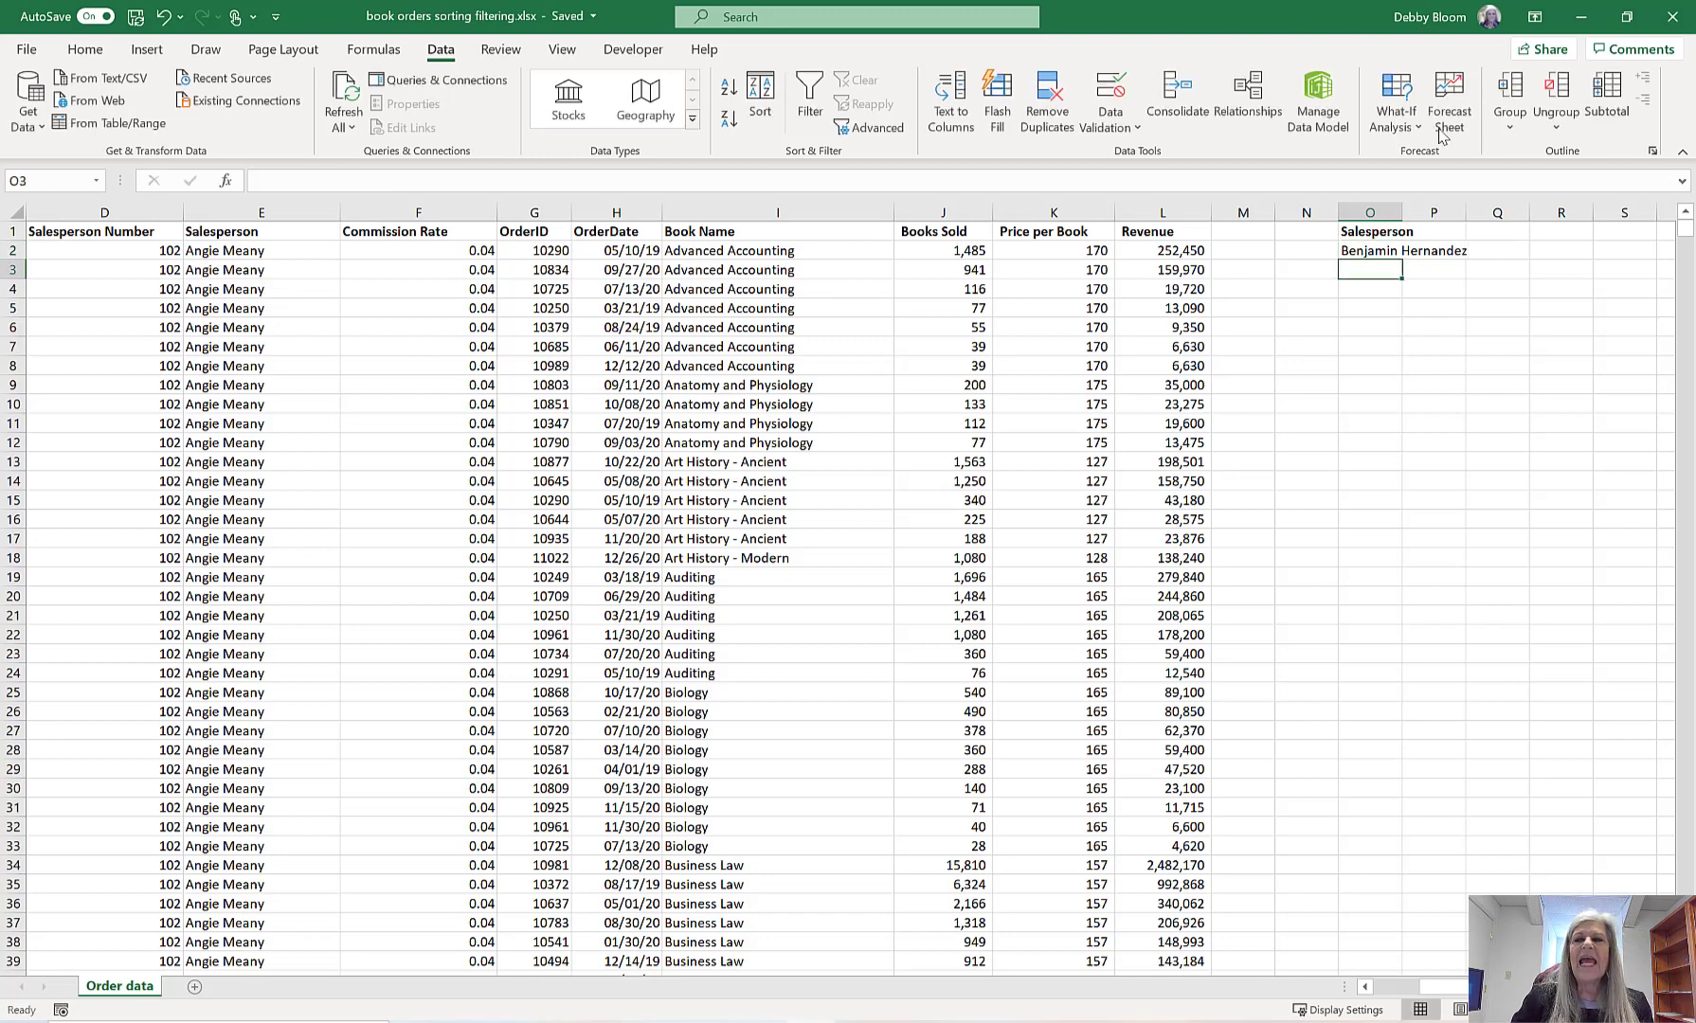
# - Start an advanced filter on the order data A1:L2157 with the Salesperson criteria range O1:O2
pyautogui.click(1395, 288)
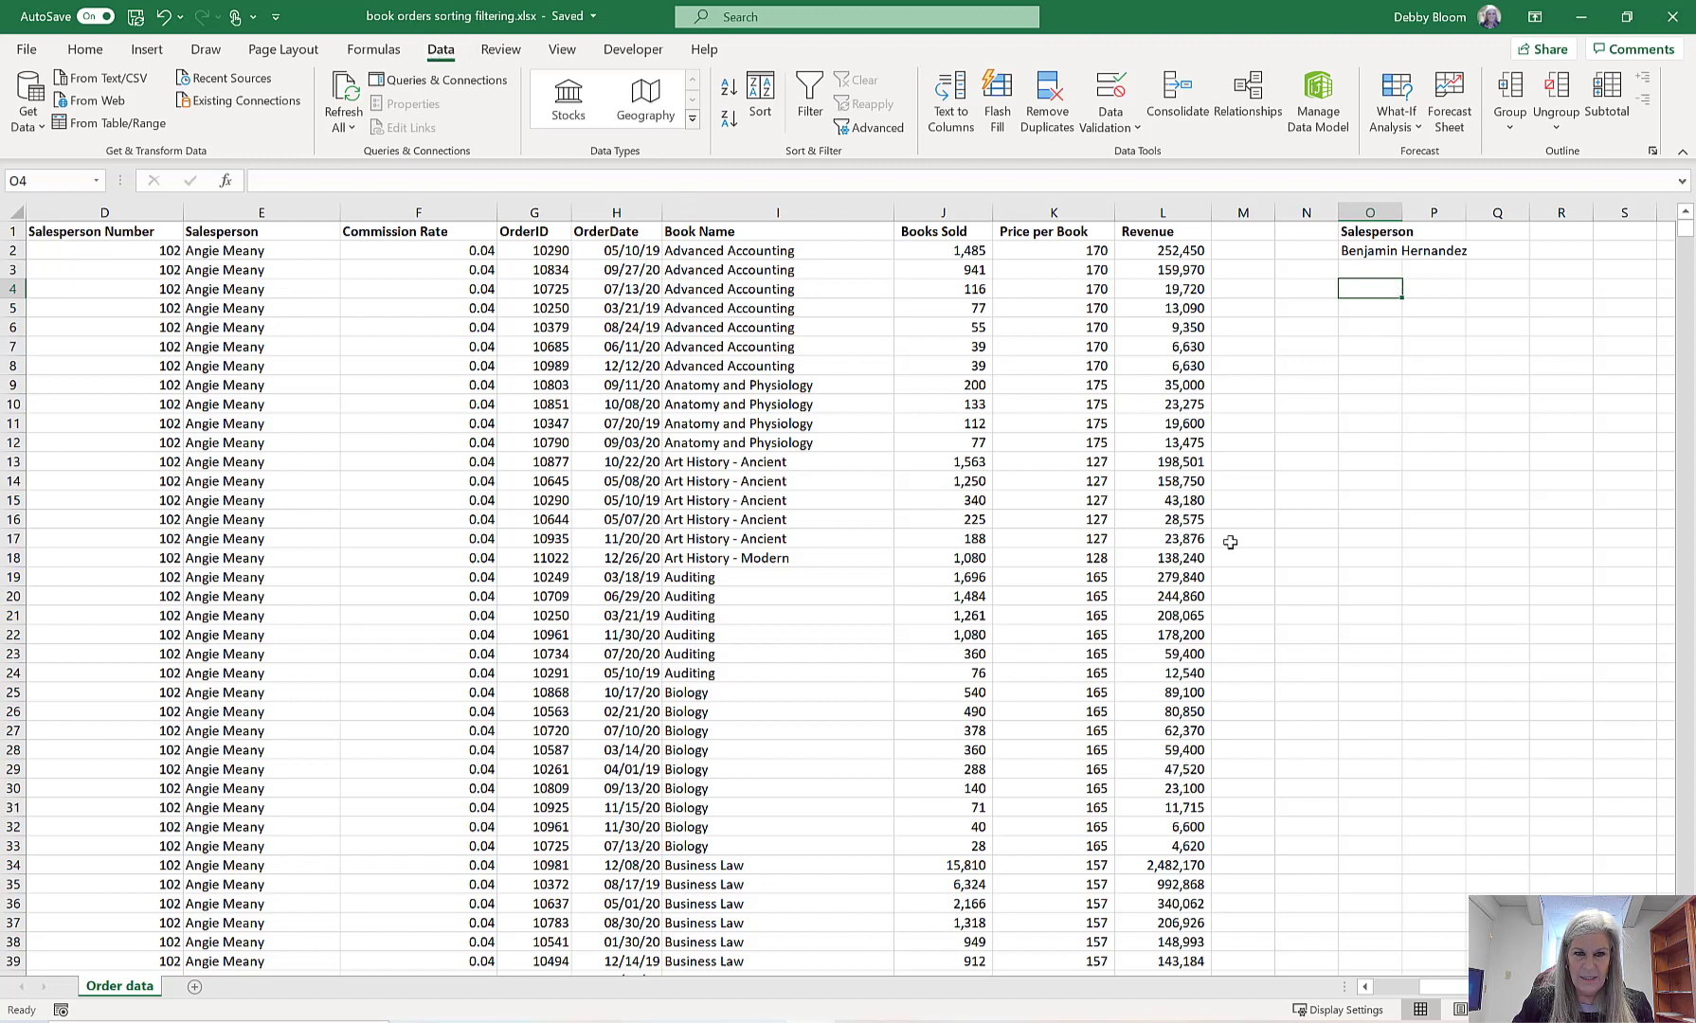
pyautogui.click(759, 384)
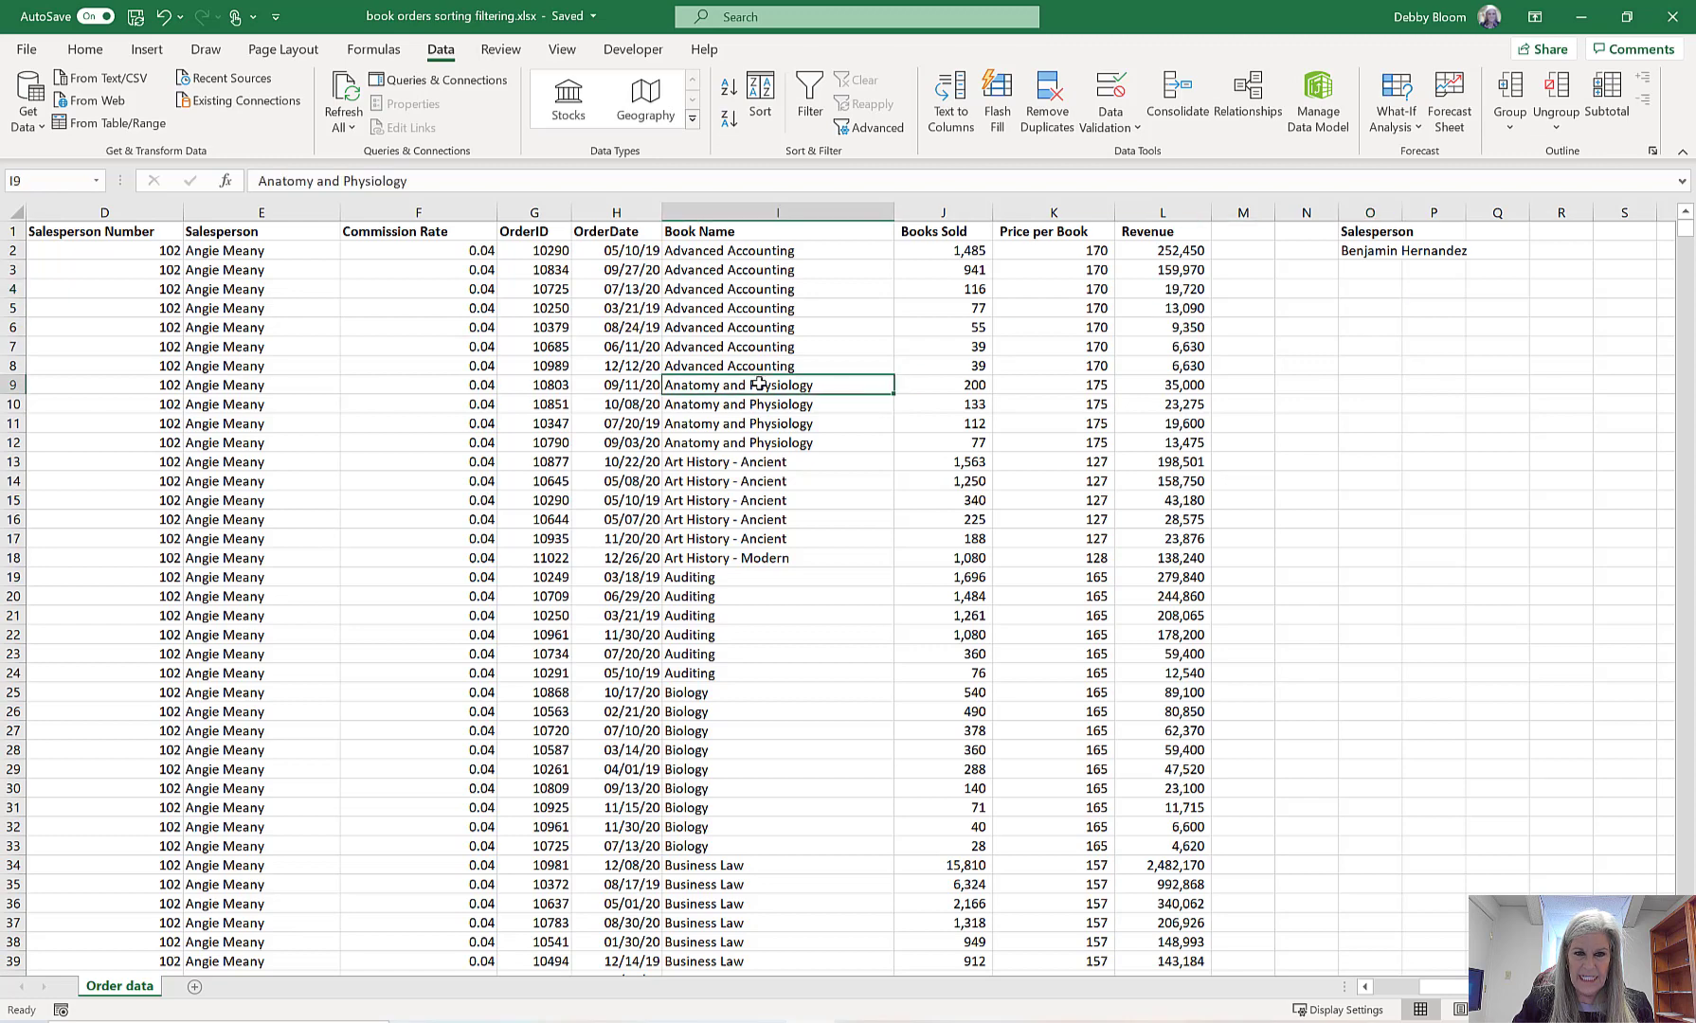
pyautogui.click(485, 389)
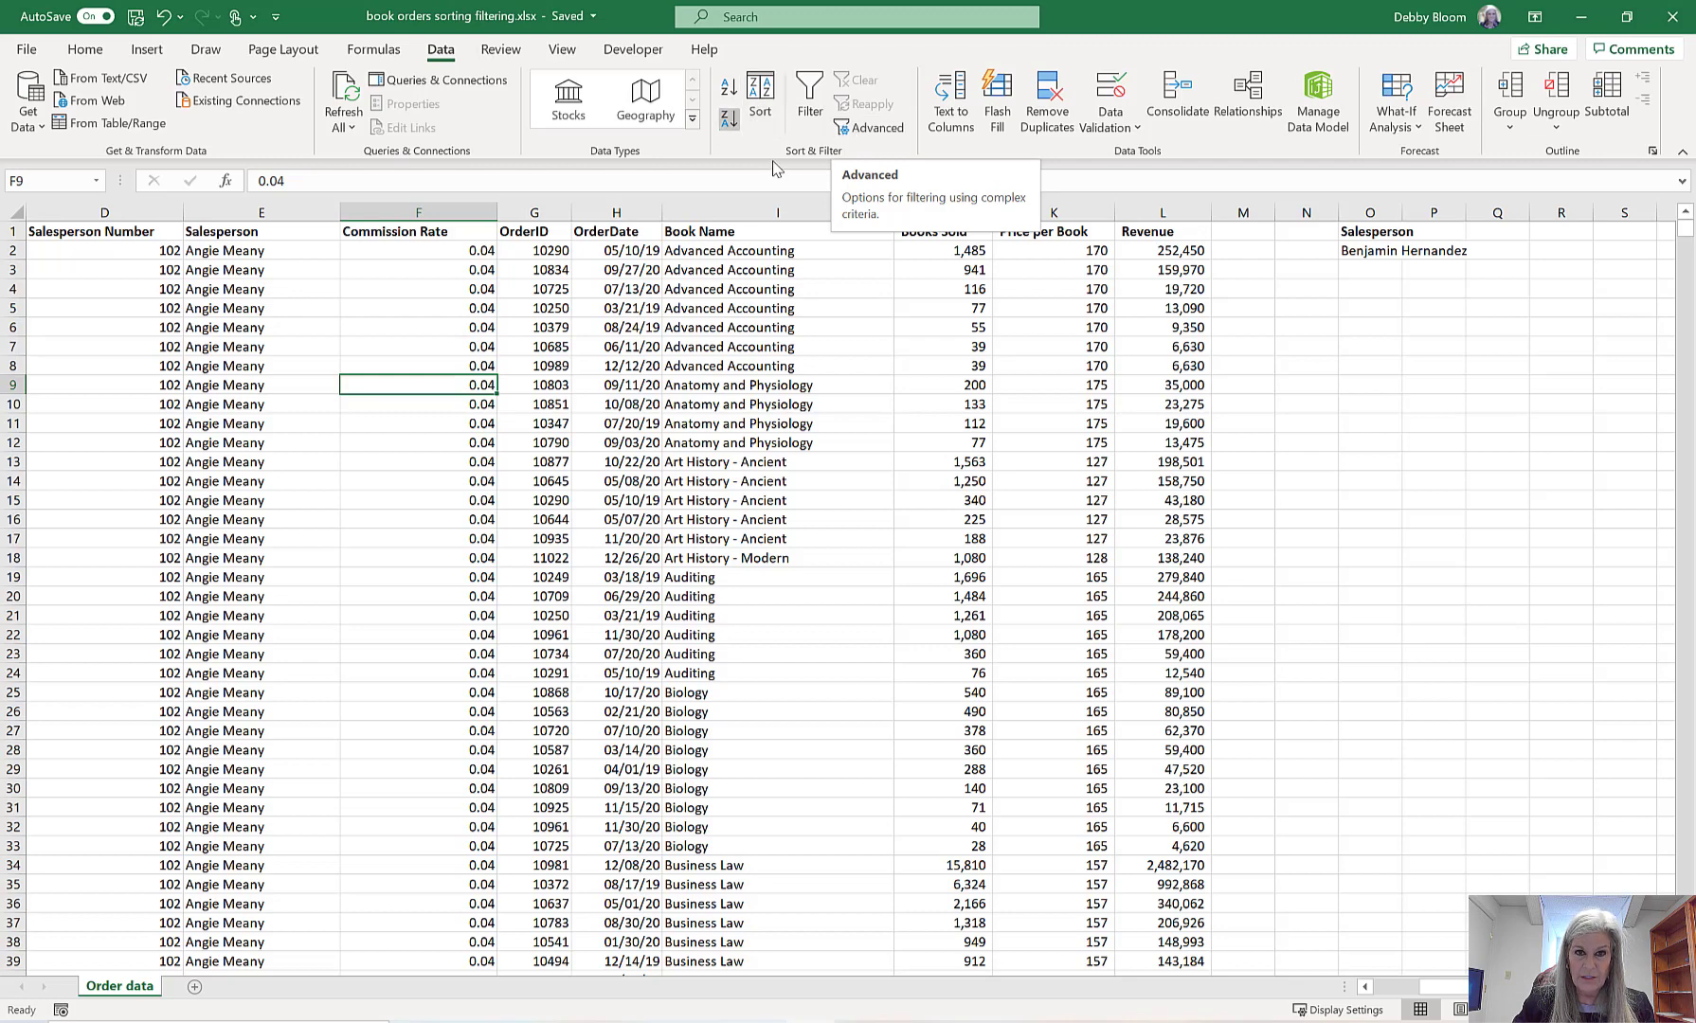
pyautogui.click(867, 128)
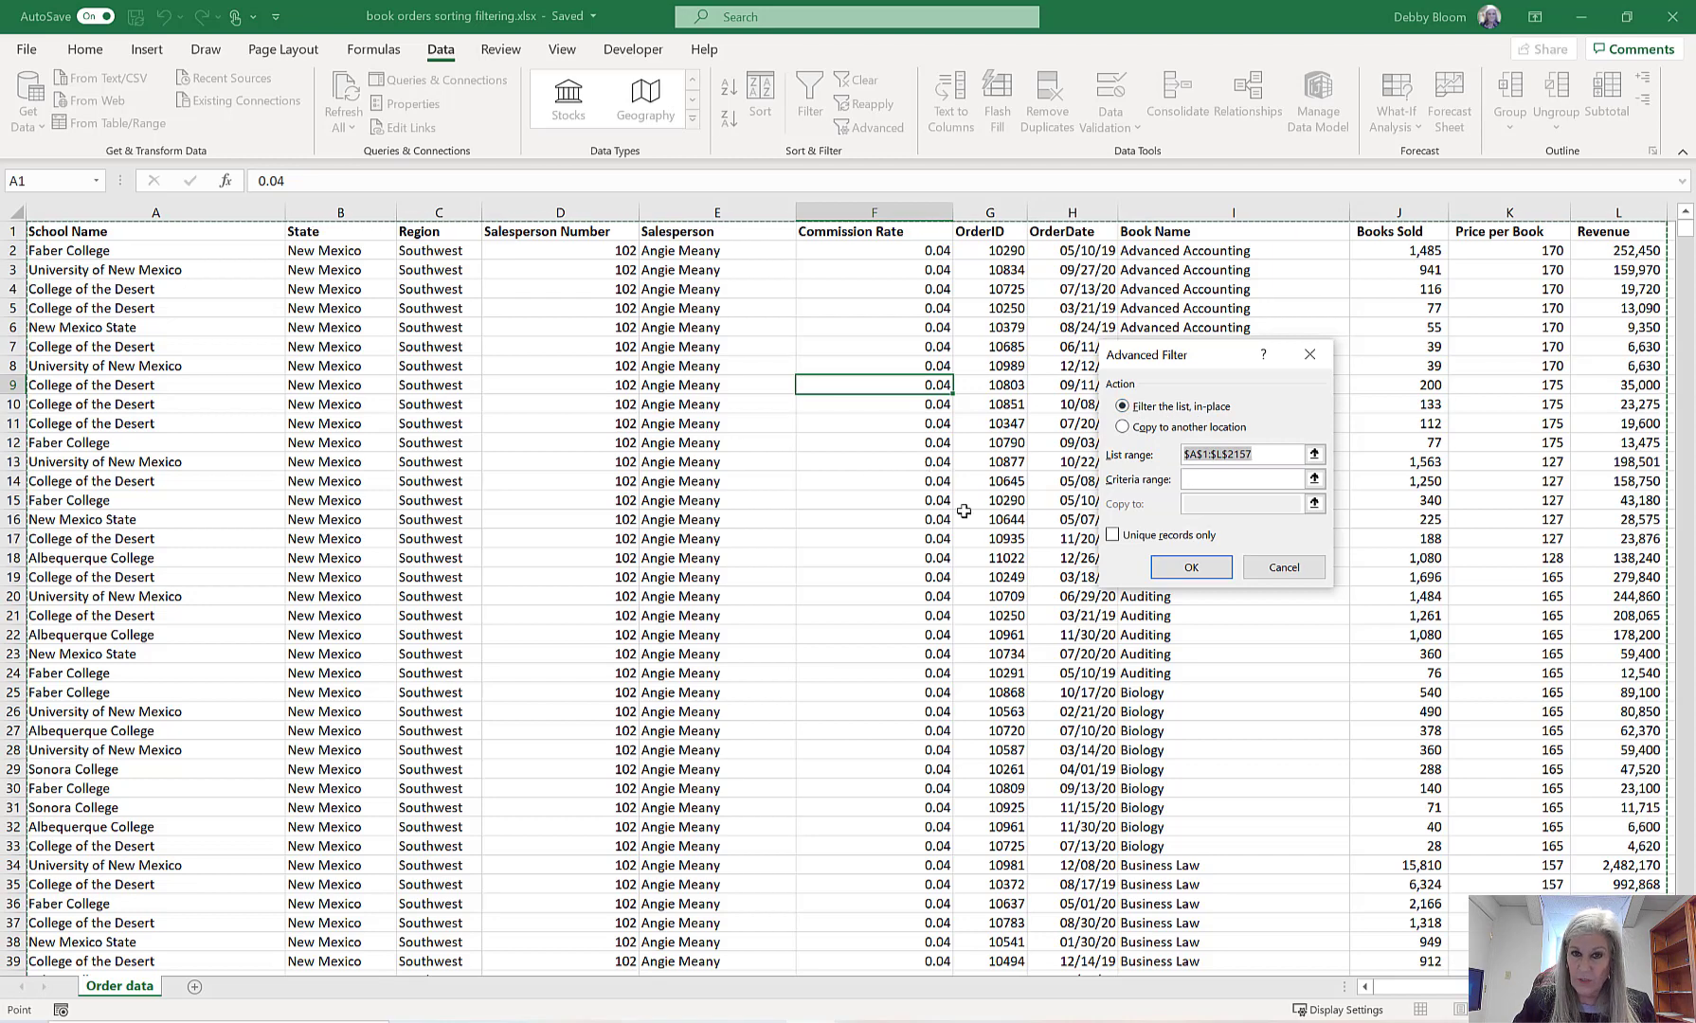
pyautogui.click(1214, 478)
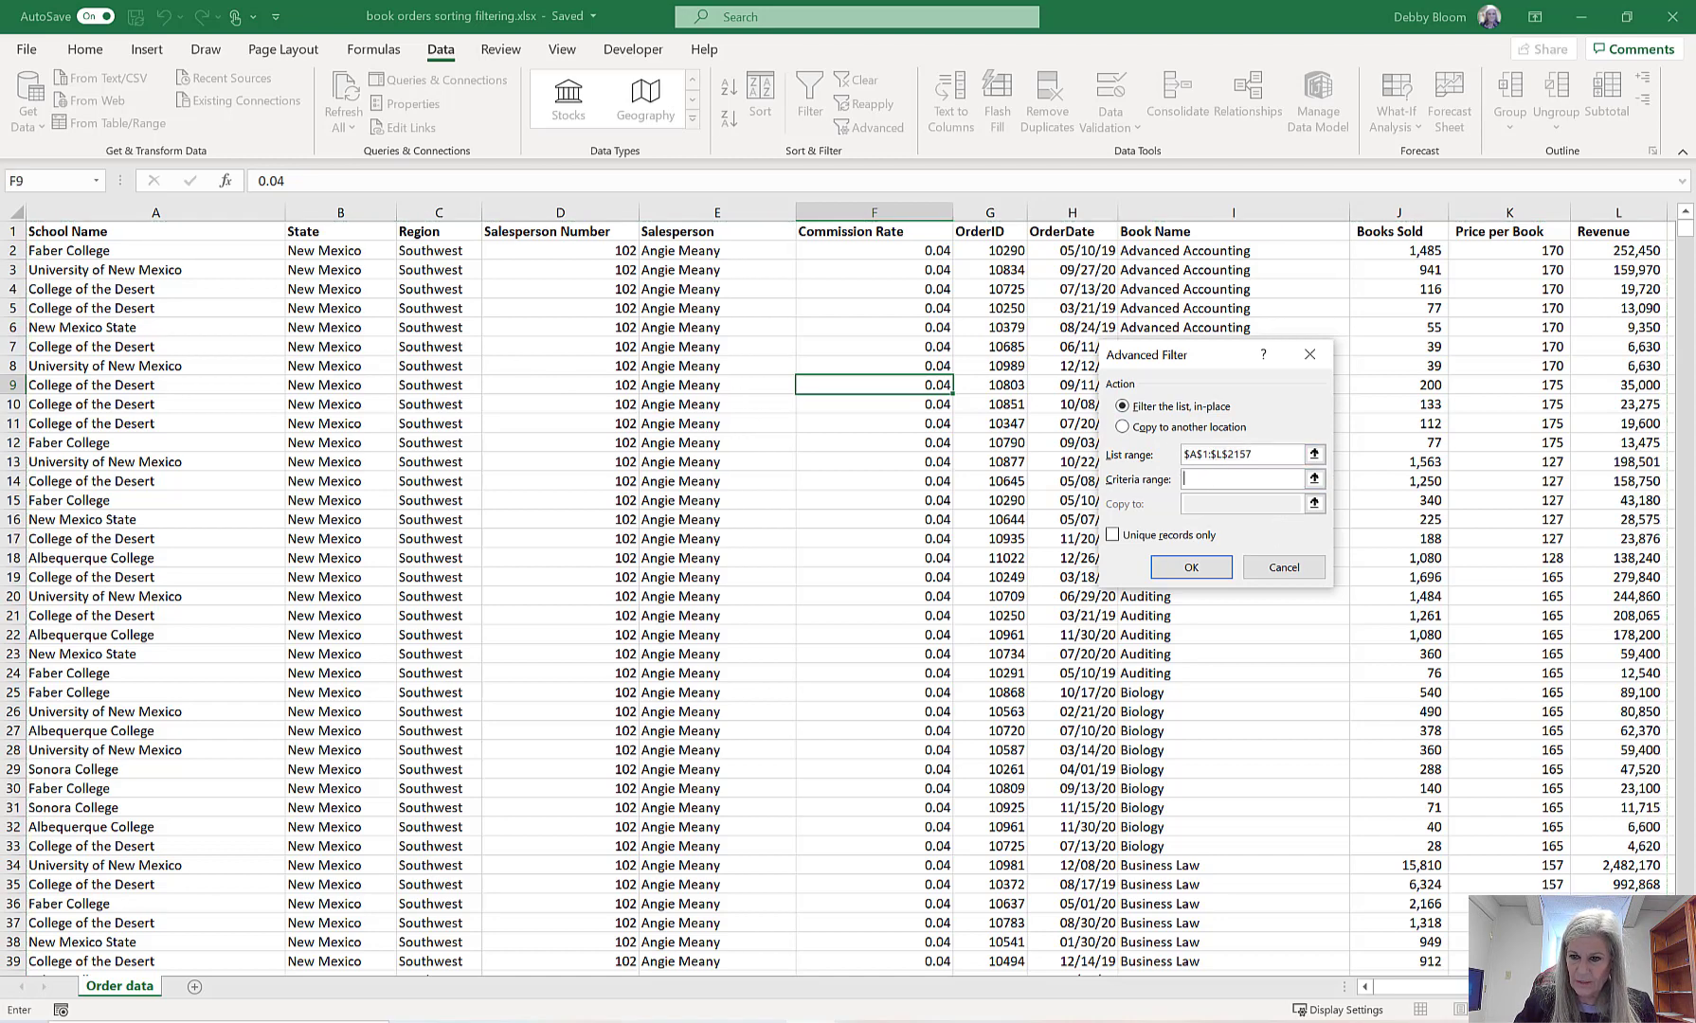
pyautogui.hscroll(5, 1238, 269)
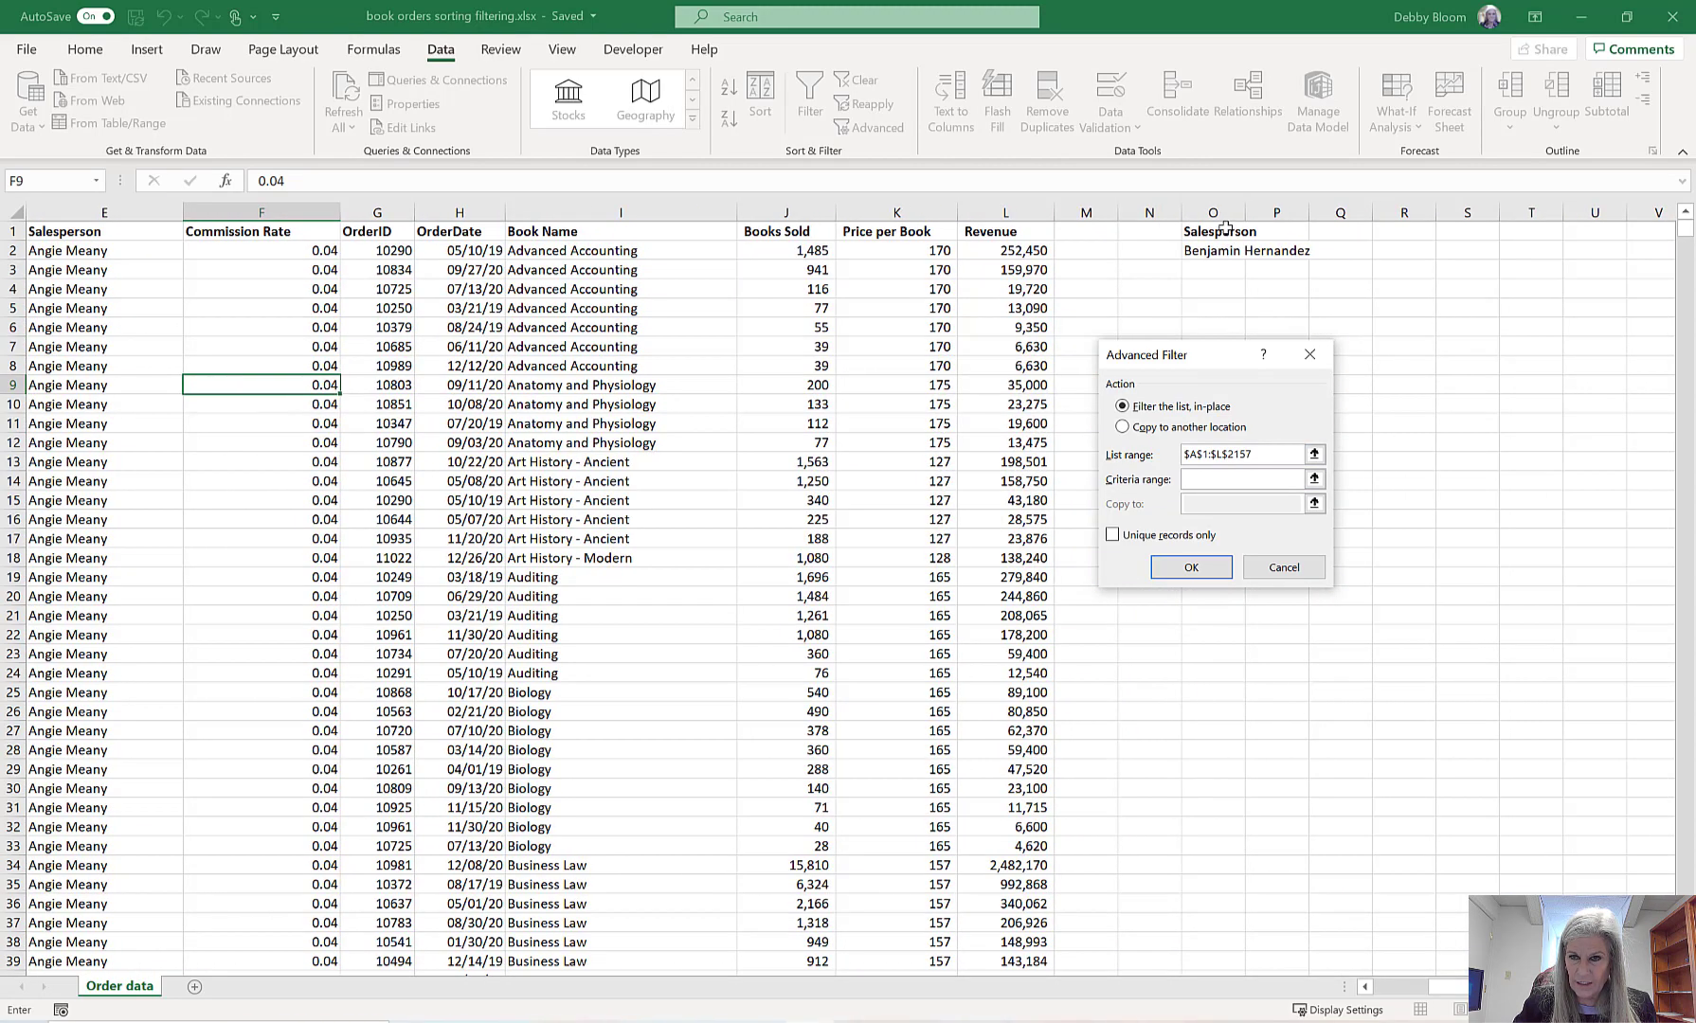
pyautogui.moveTo(1225, 230); pyautogui.dragTo(1227, 248)
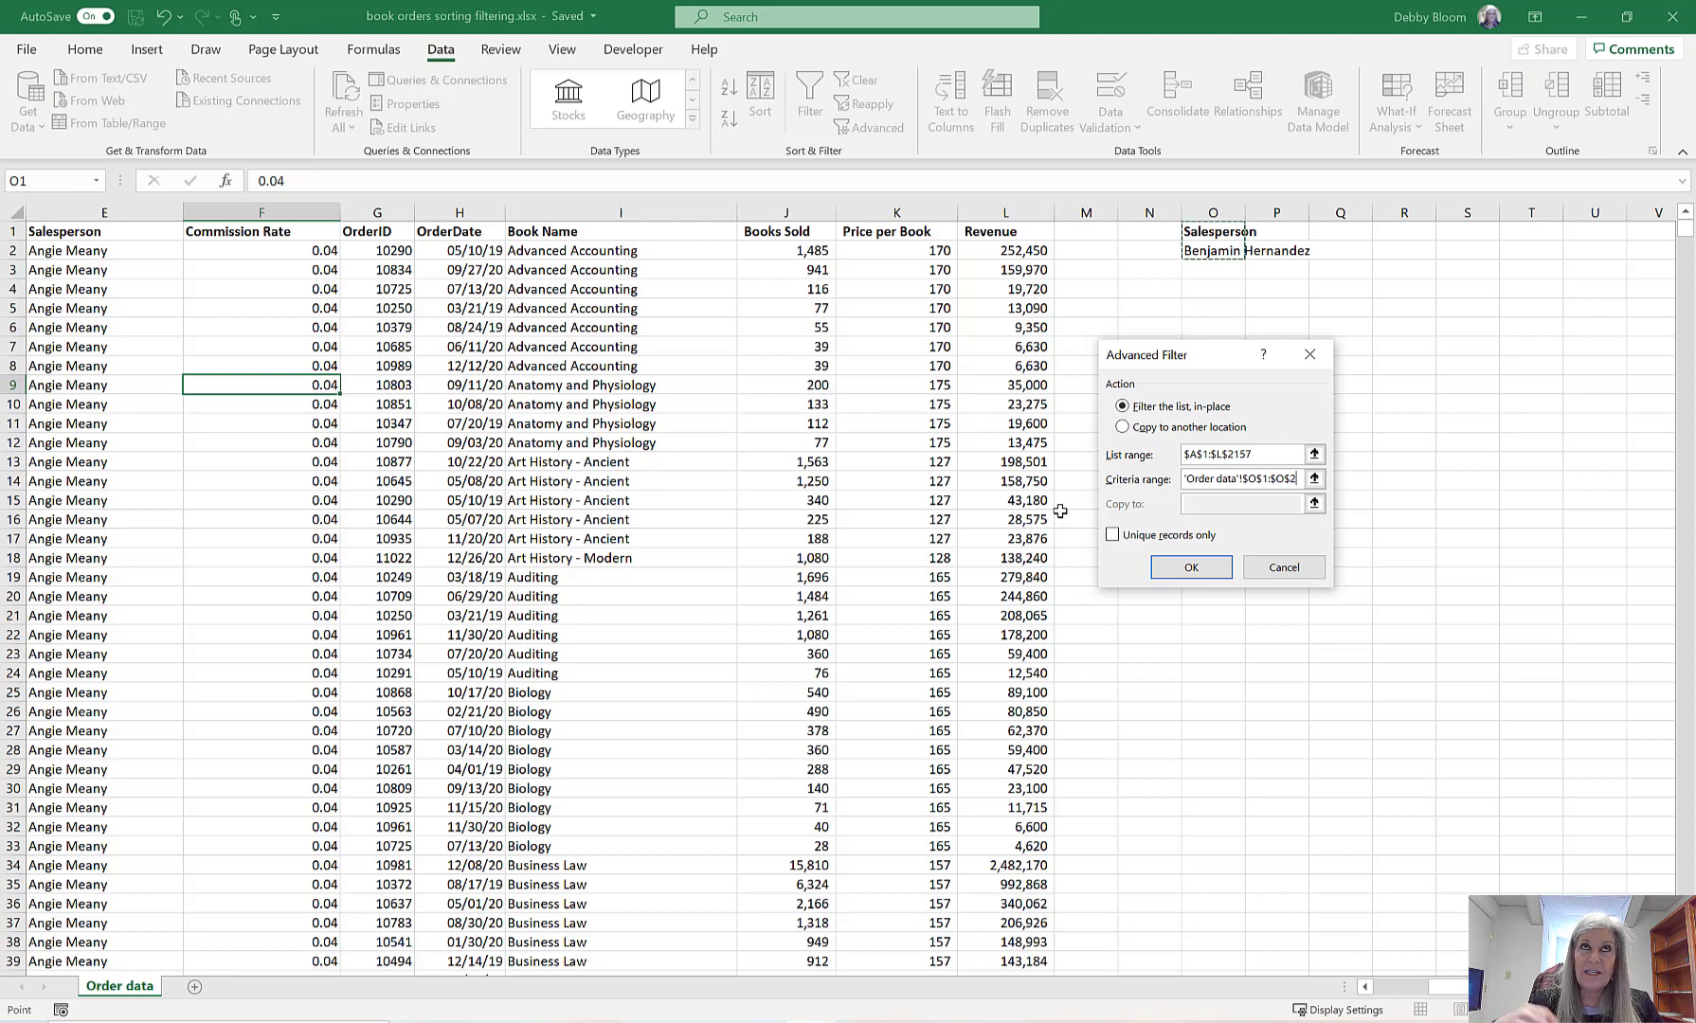
# - Set the advanced filter to copy its results to another location starting at cell O5, and run it
pyautogui.click(1124, 427)
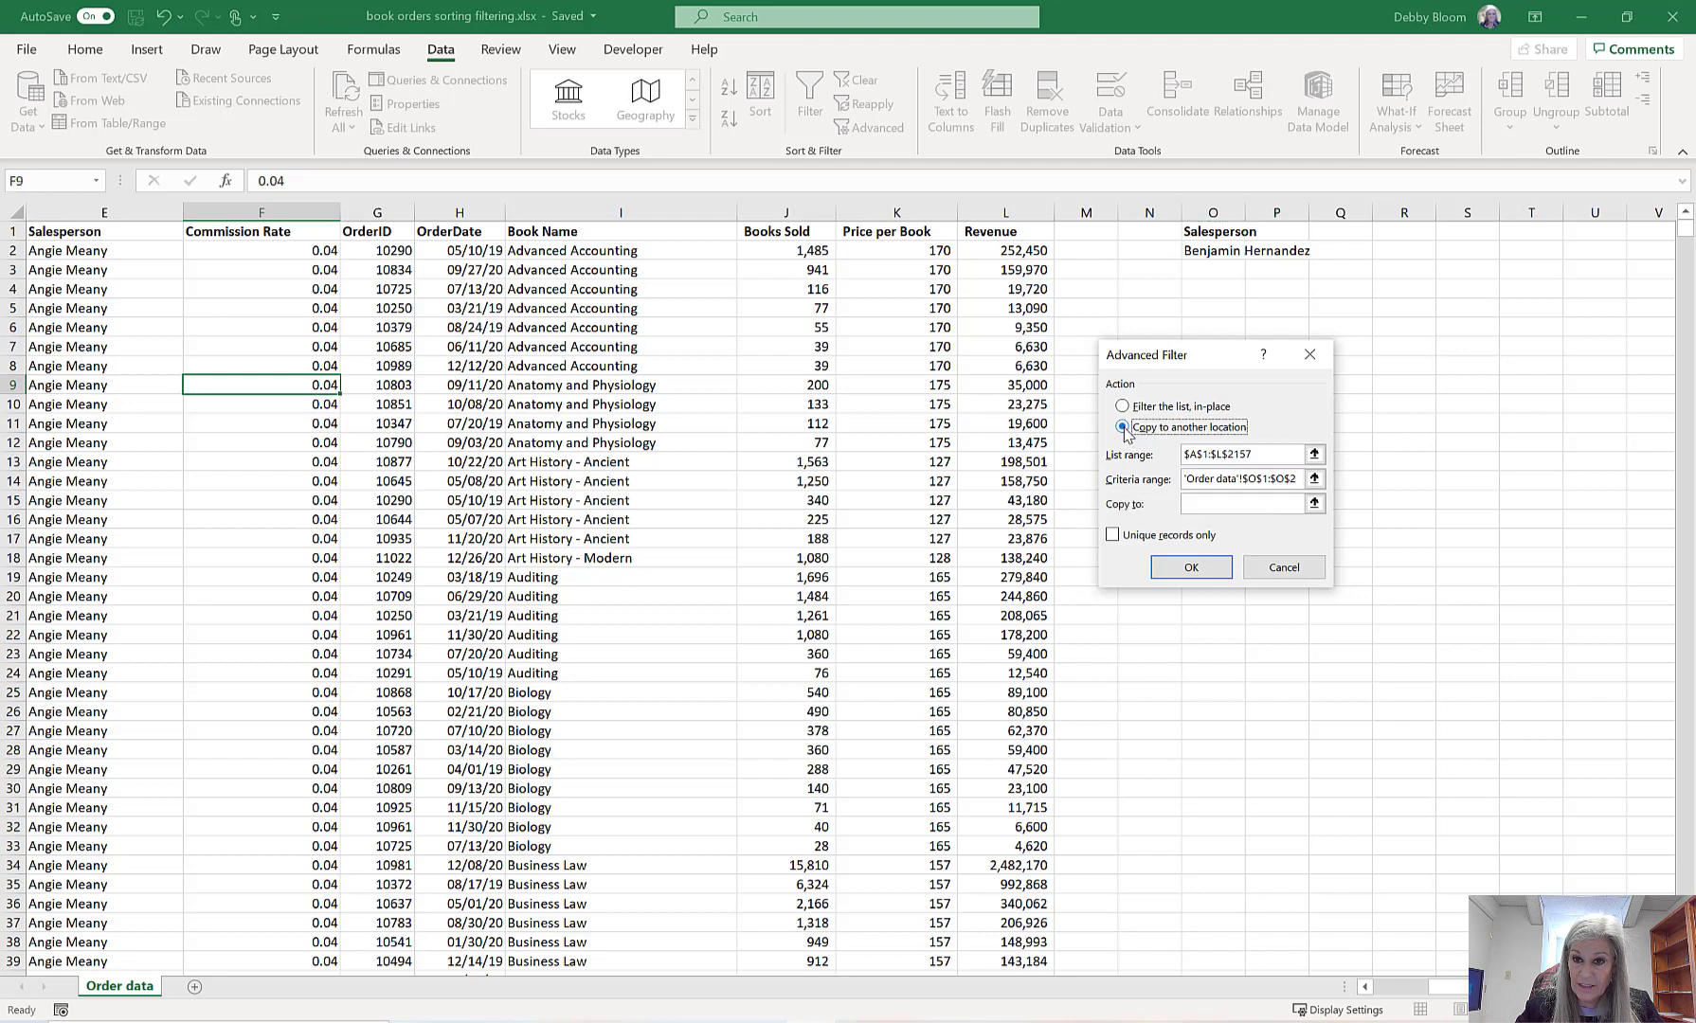
pyautogui.click(1228, 505)
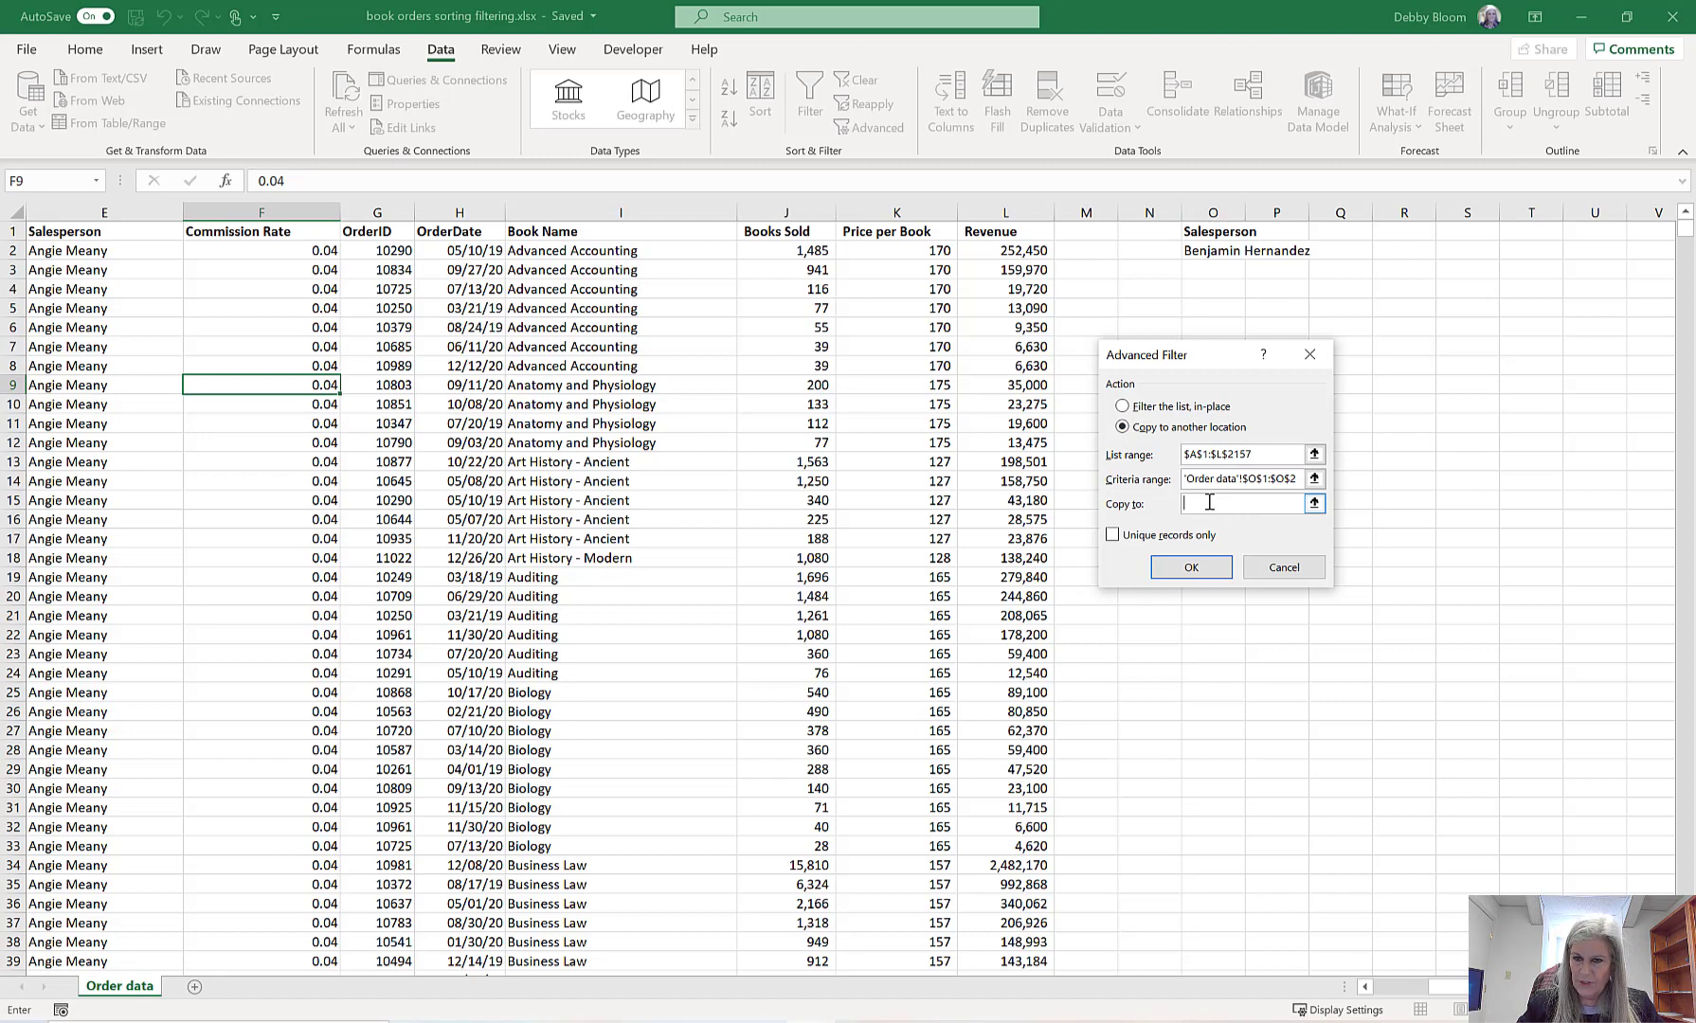
pyautogui.moveTo(1220, 362); pyautogui.dragTo(1234, 485)
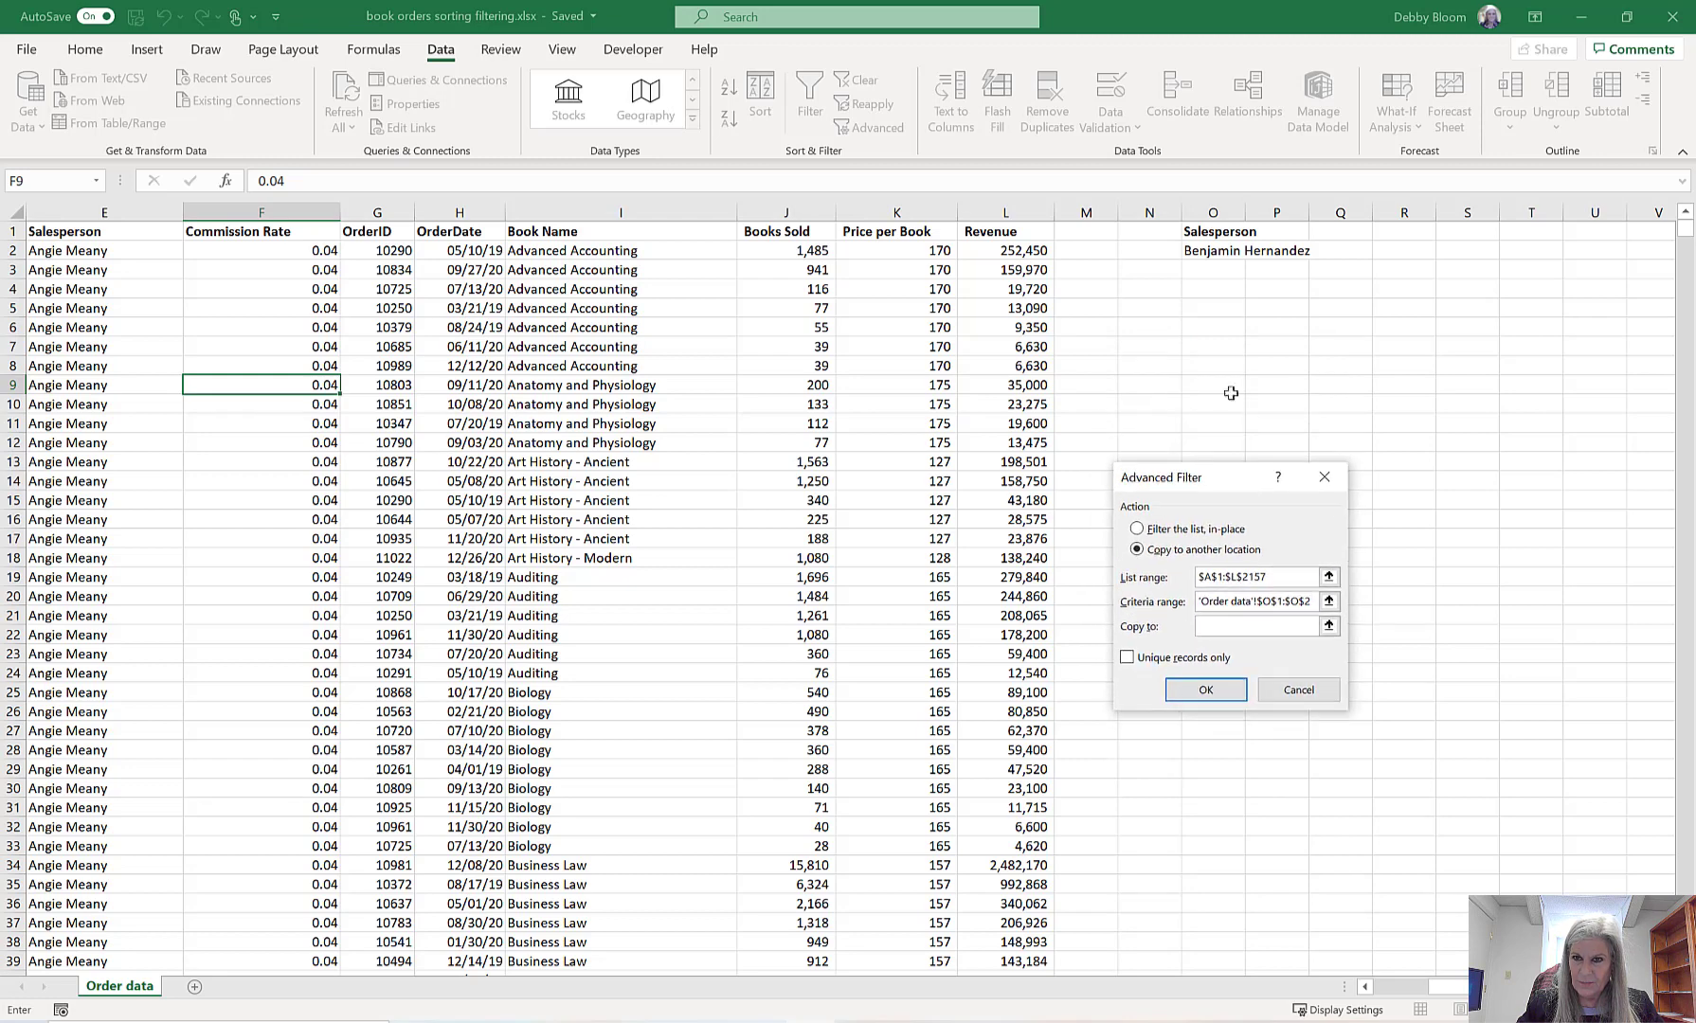
pyautogui.click(1212, 305)
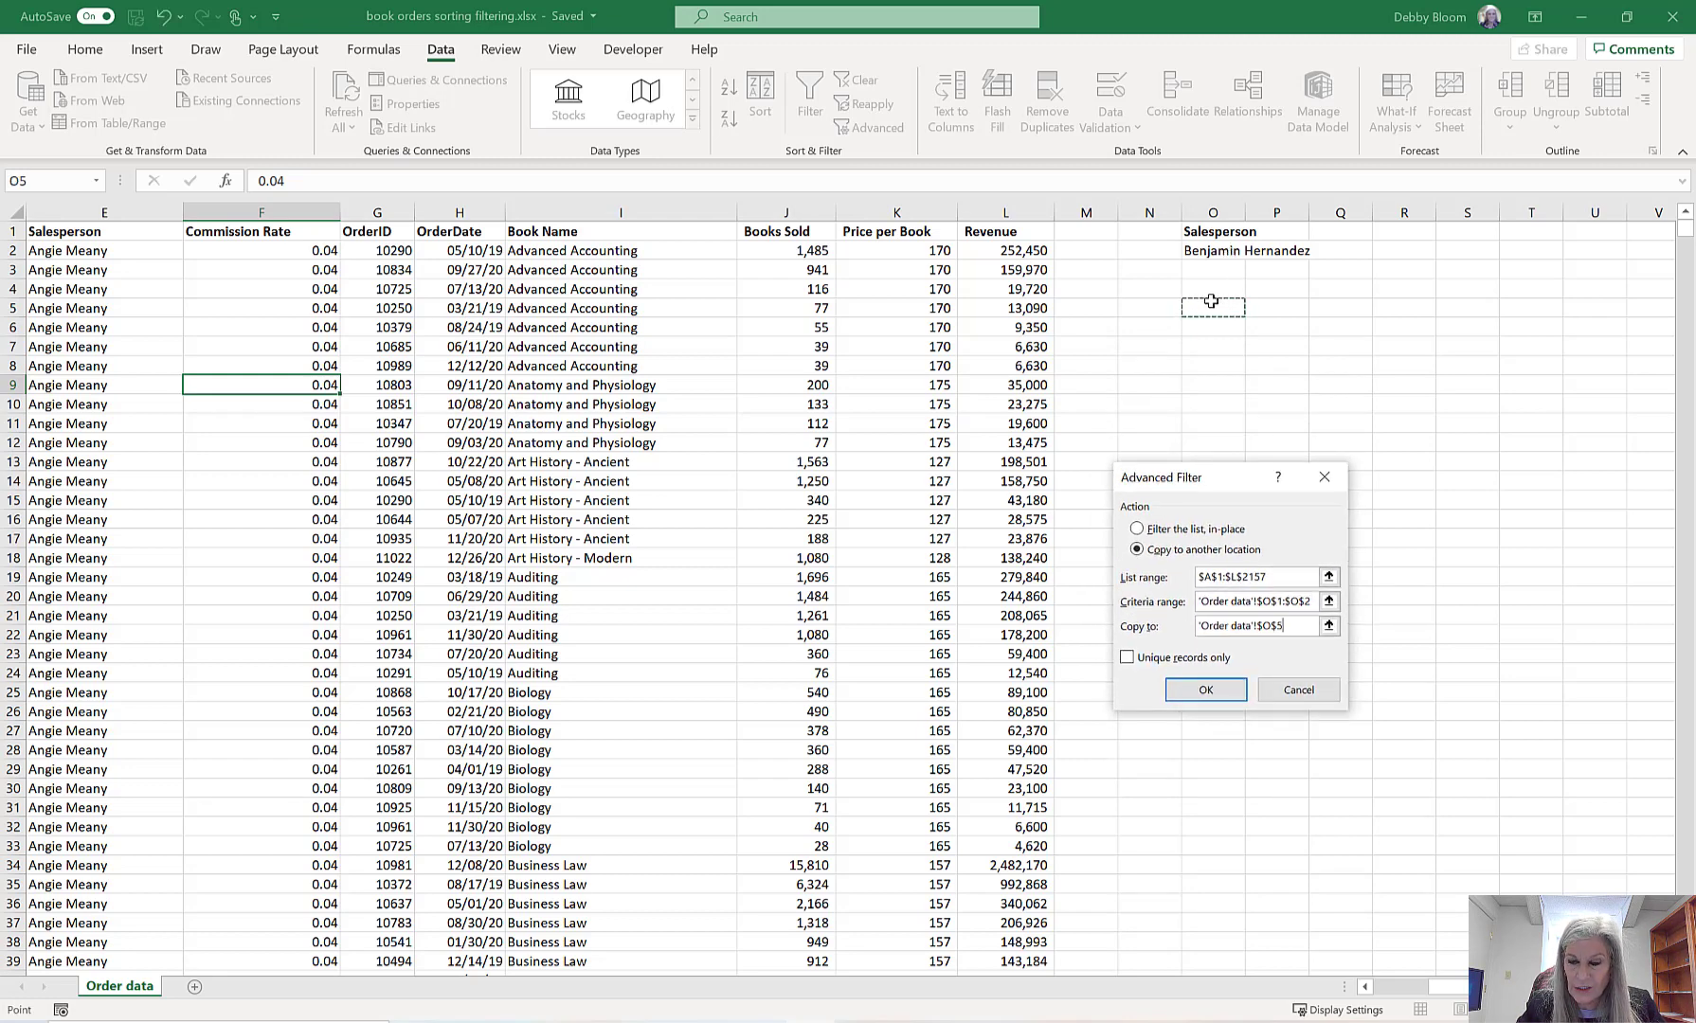
pyautogui.click(1233, 694)
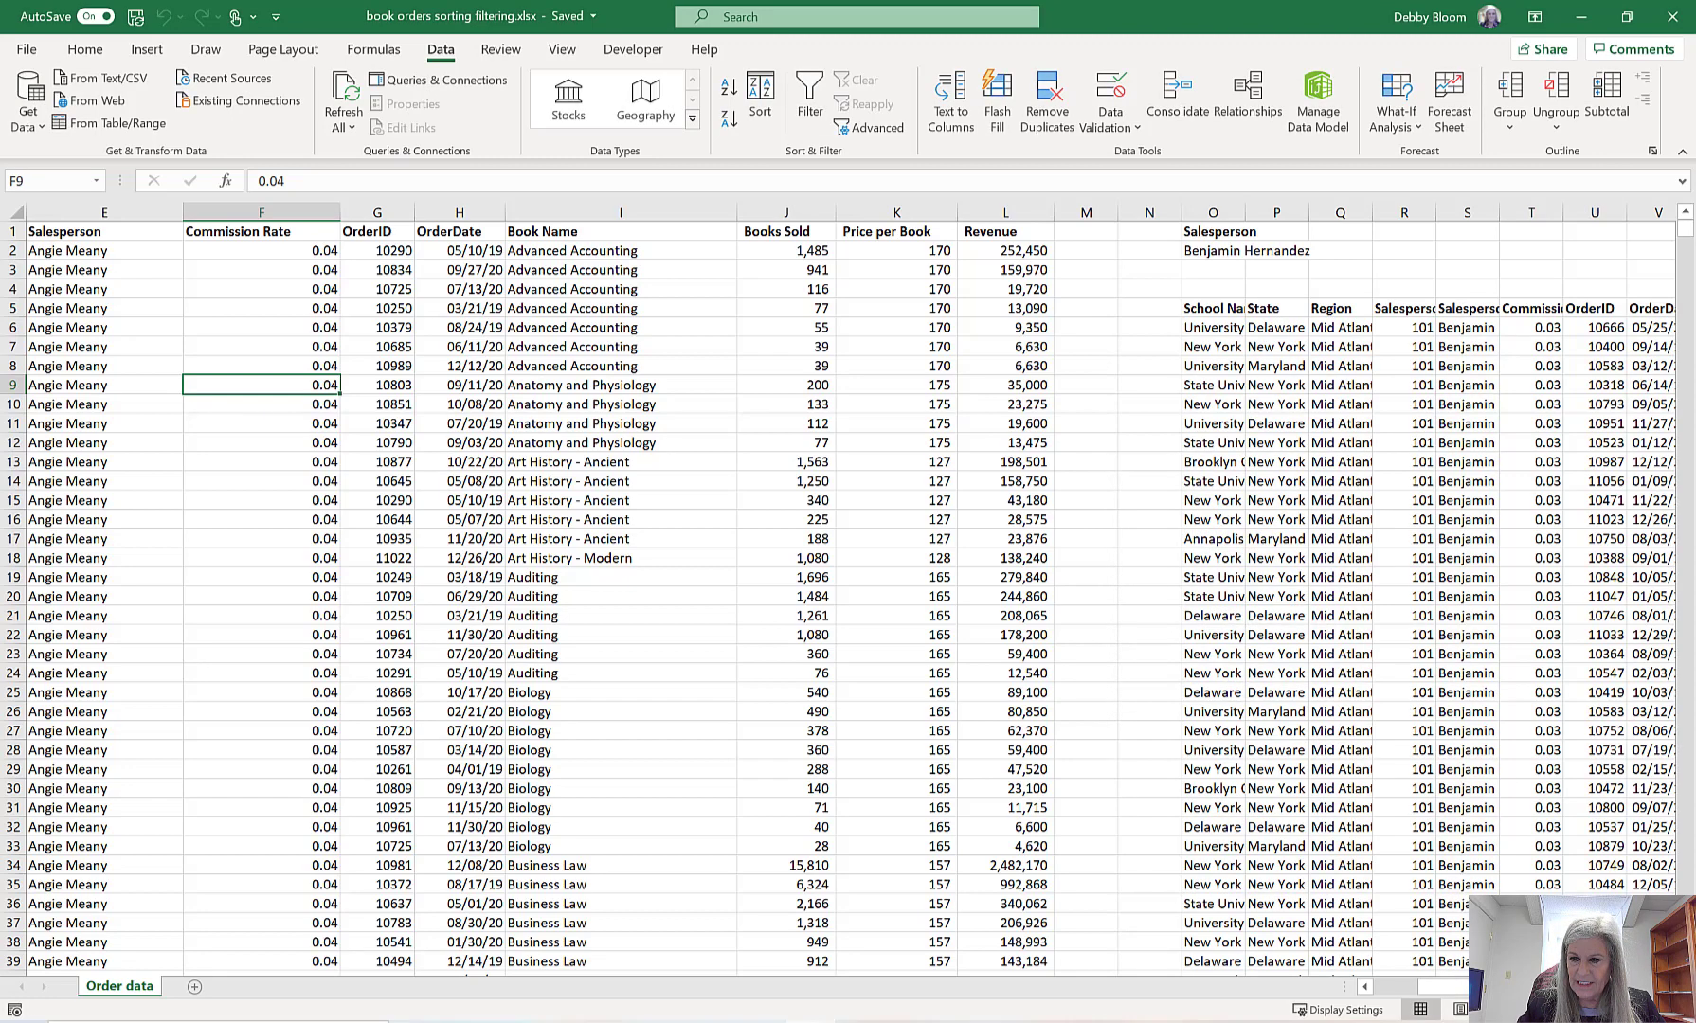
# - Widen columns O through T of the copied results to fit their contents
pyautogui.hscroll(2, 850, 587)
pyautogui.hscroll(2, 850, 587)
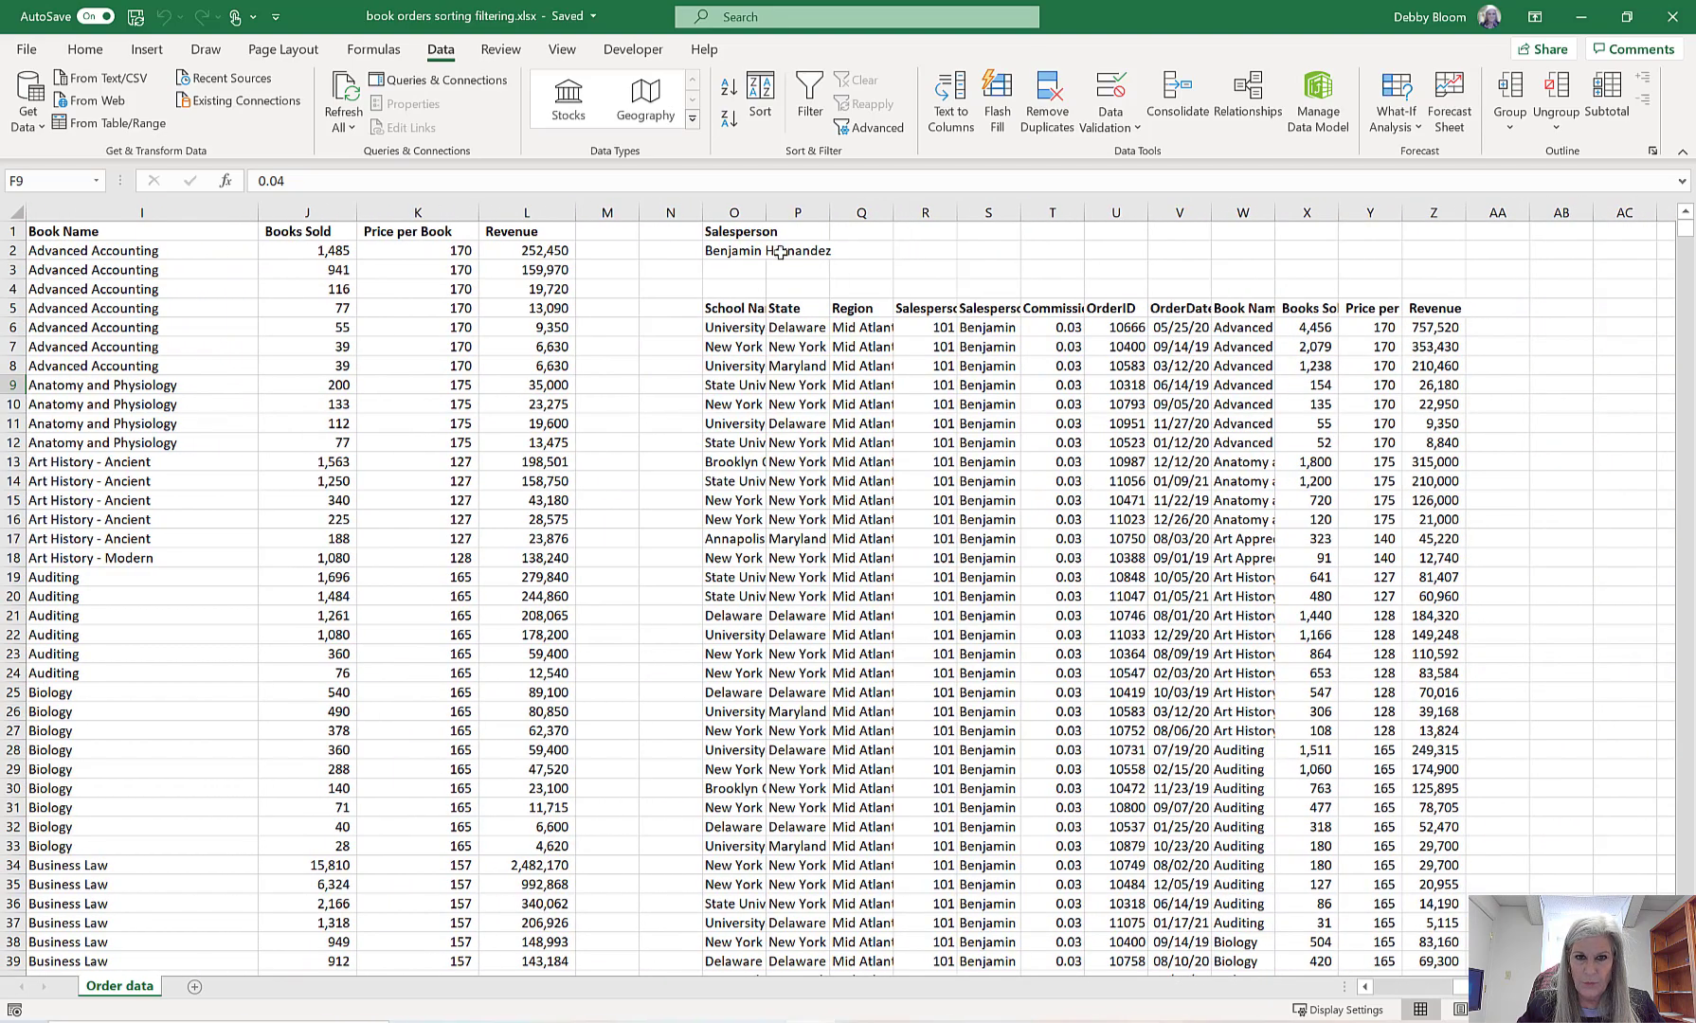
pyautogui.moveTo(766, 210); pyautogui.dragTo(945, 209)
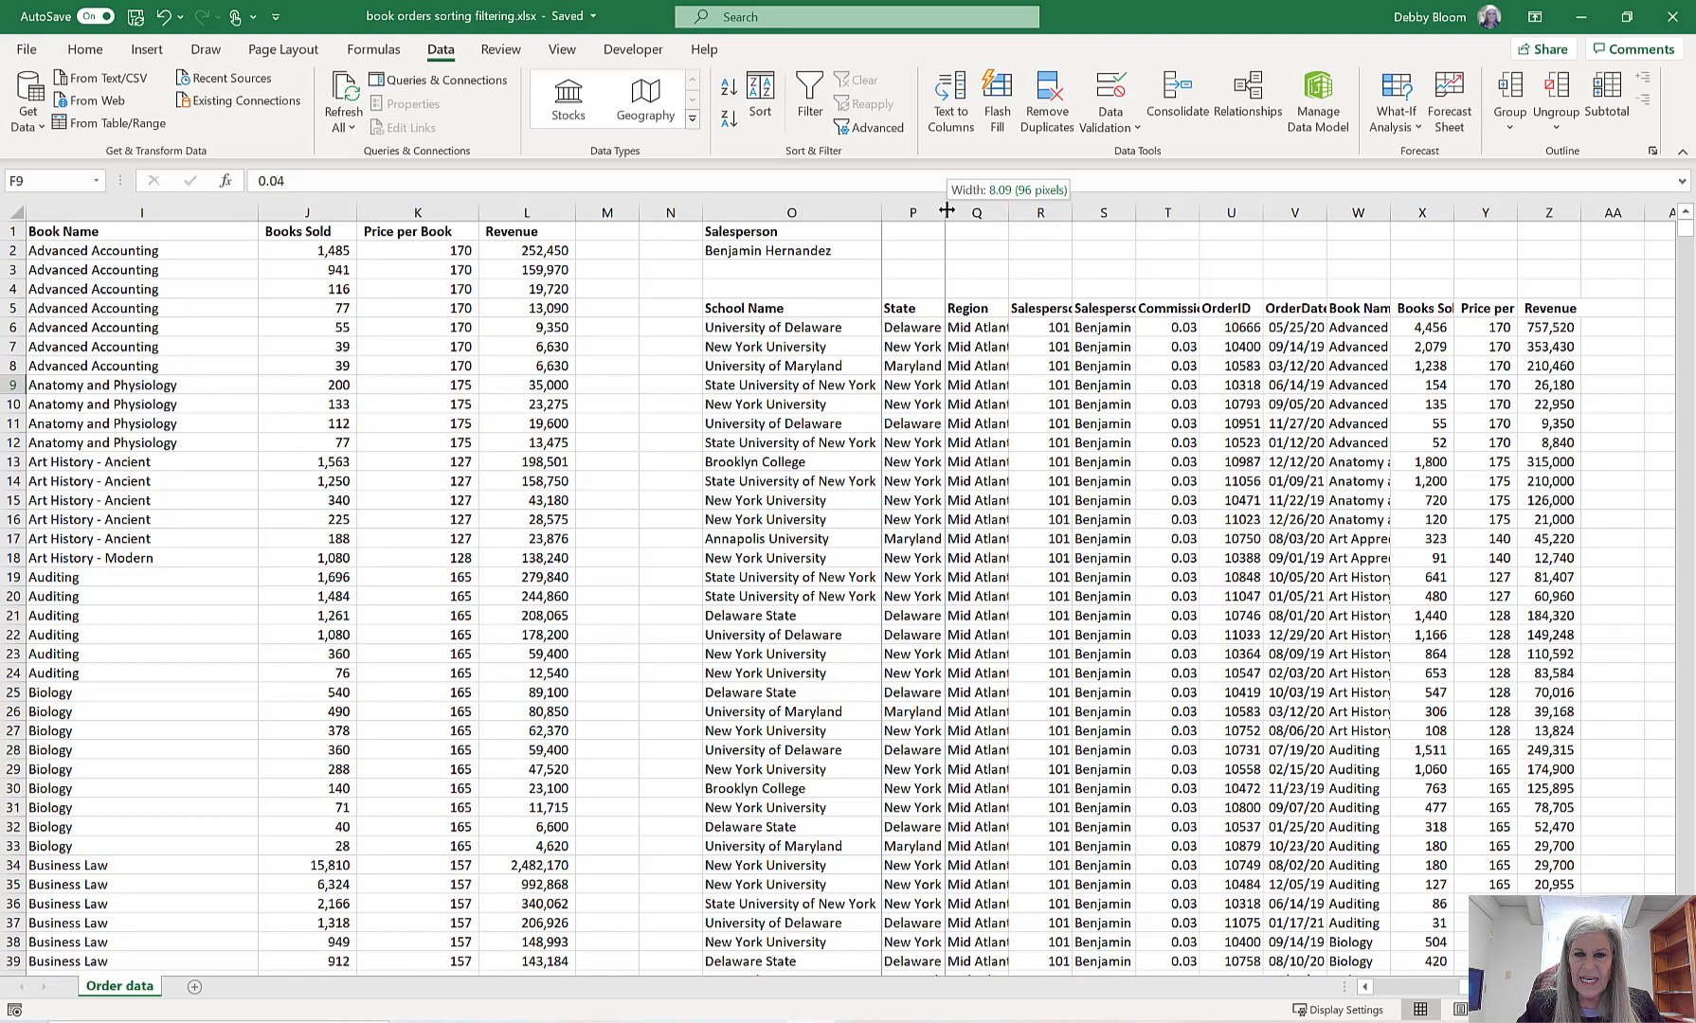
pyautogui.doubleClick(1008, 211)
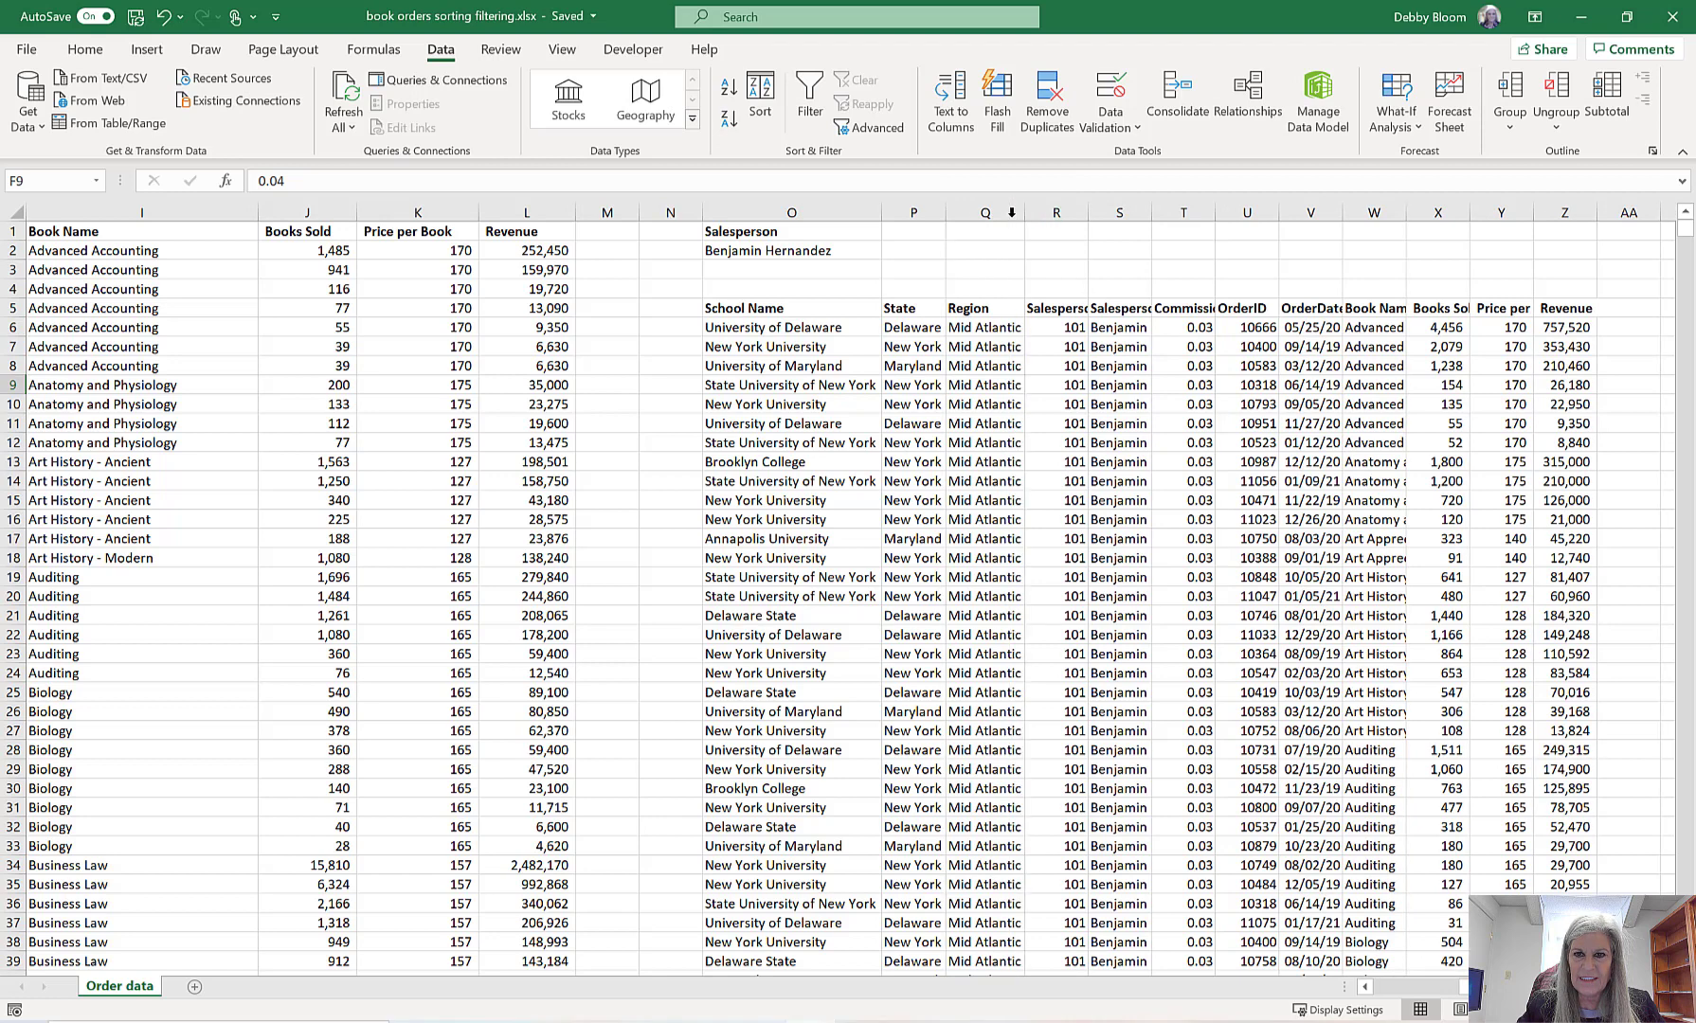
pyautogui.doubleClick(1087, 211)
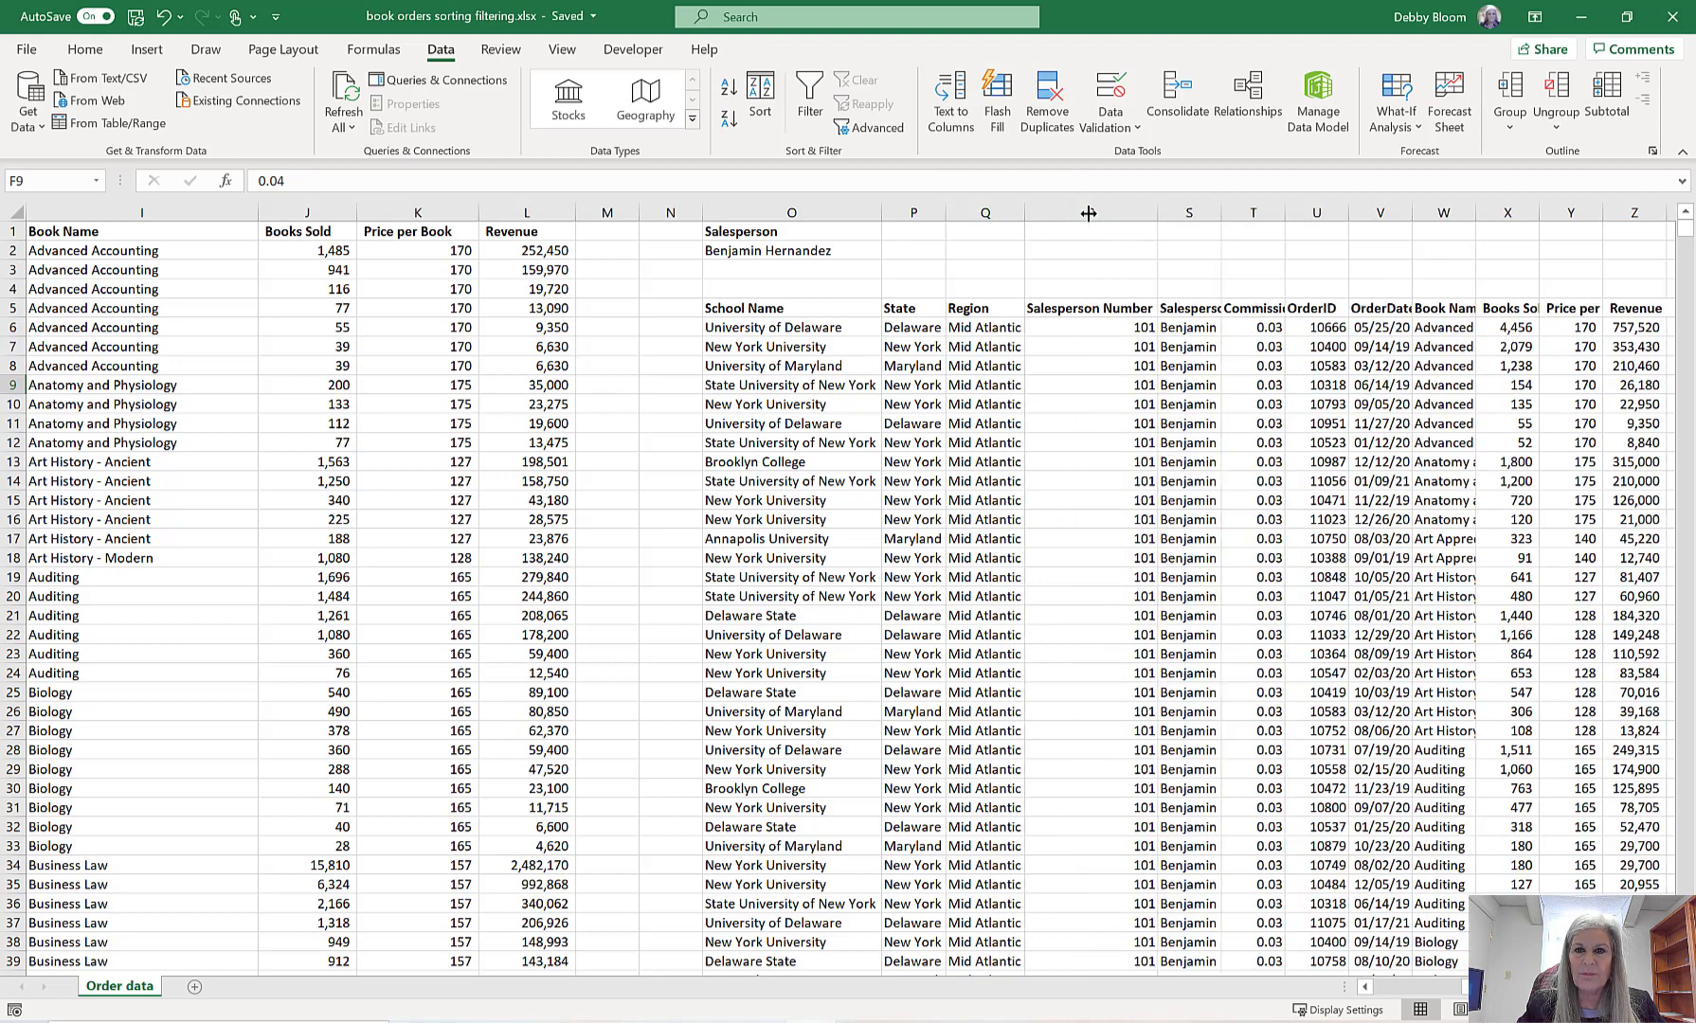
pyautogui.doubleClick(1221, 211)
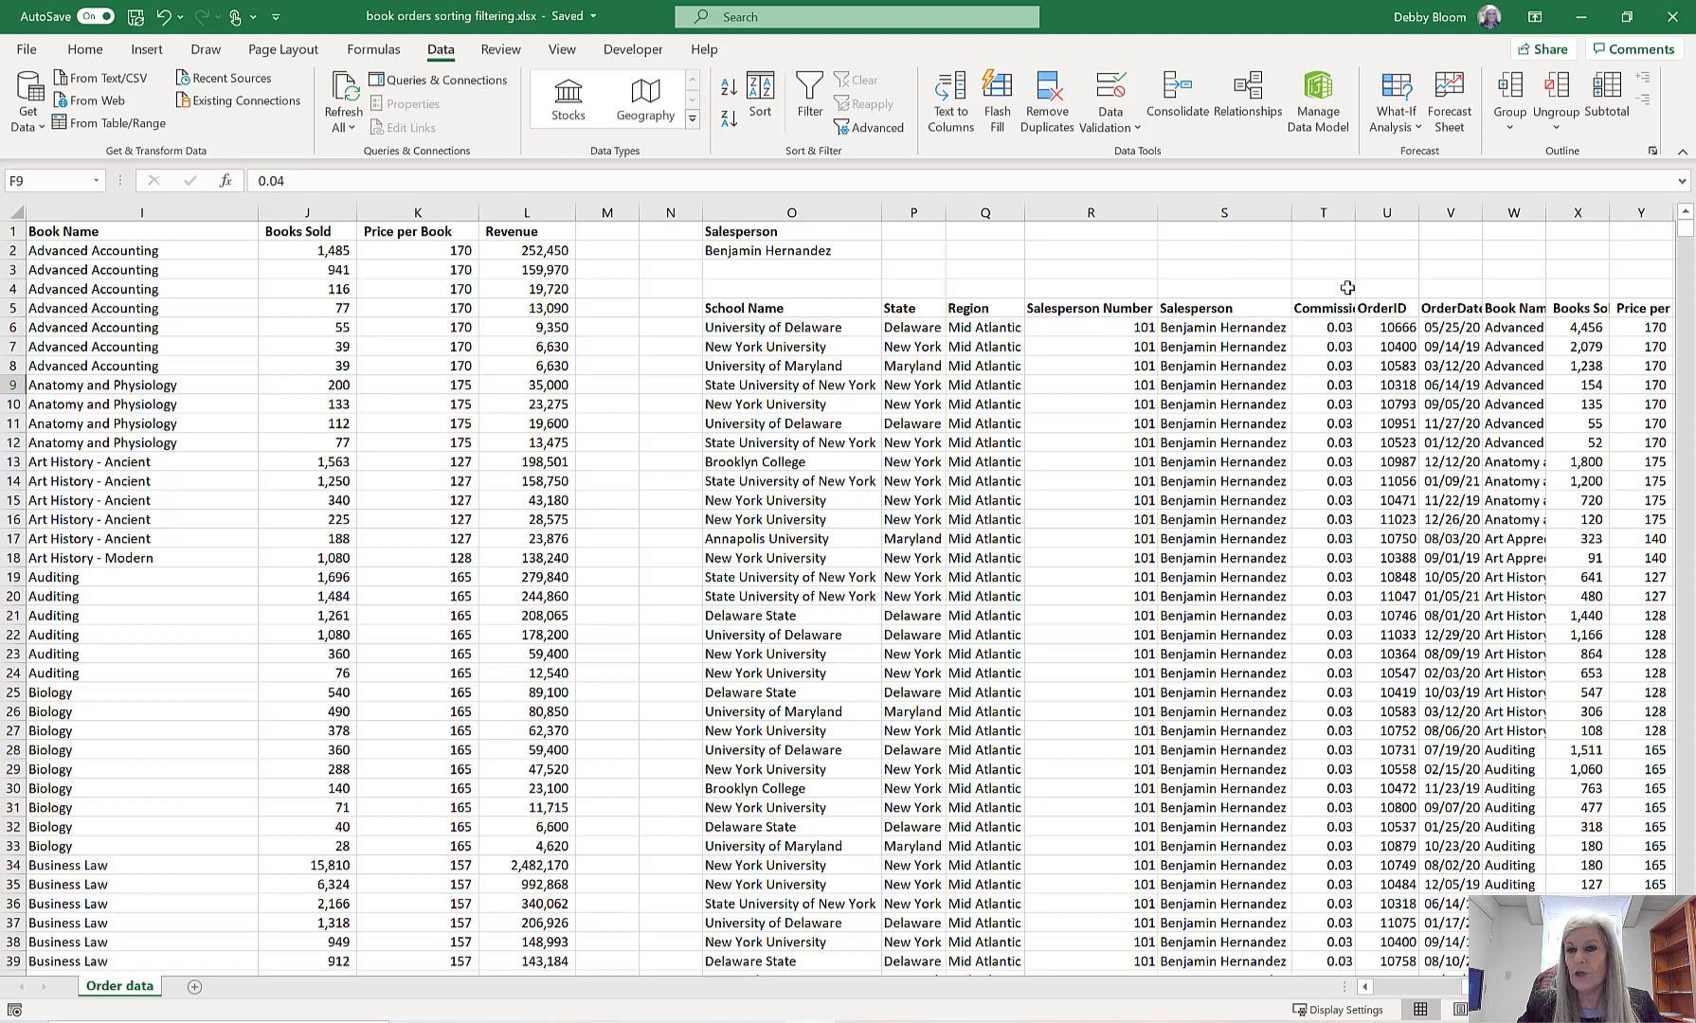
pyautogui.click(1357, 209)
pyautogui.doubleClick(1357, 209)
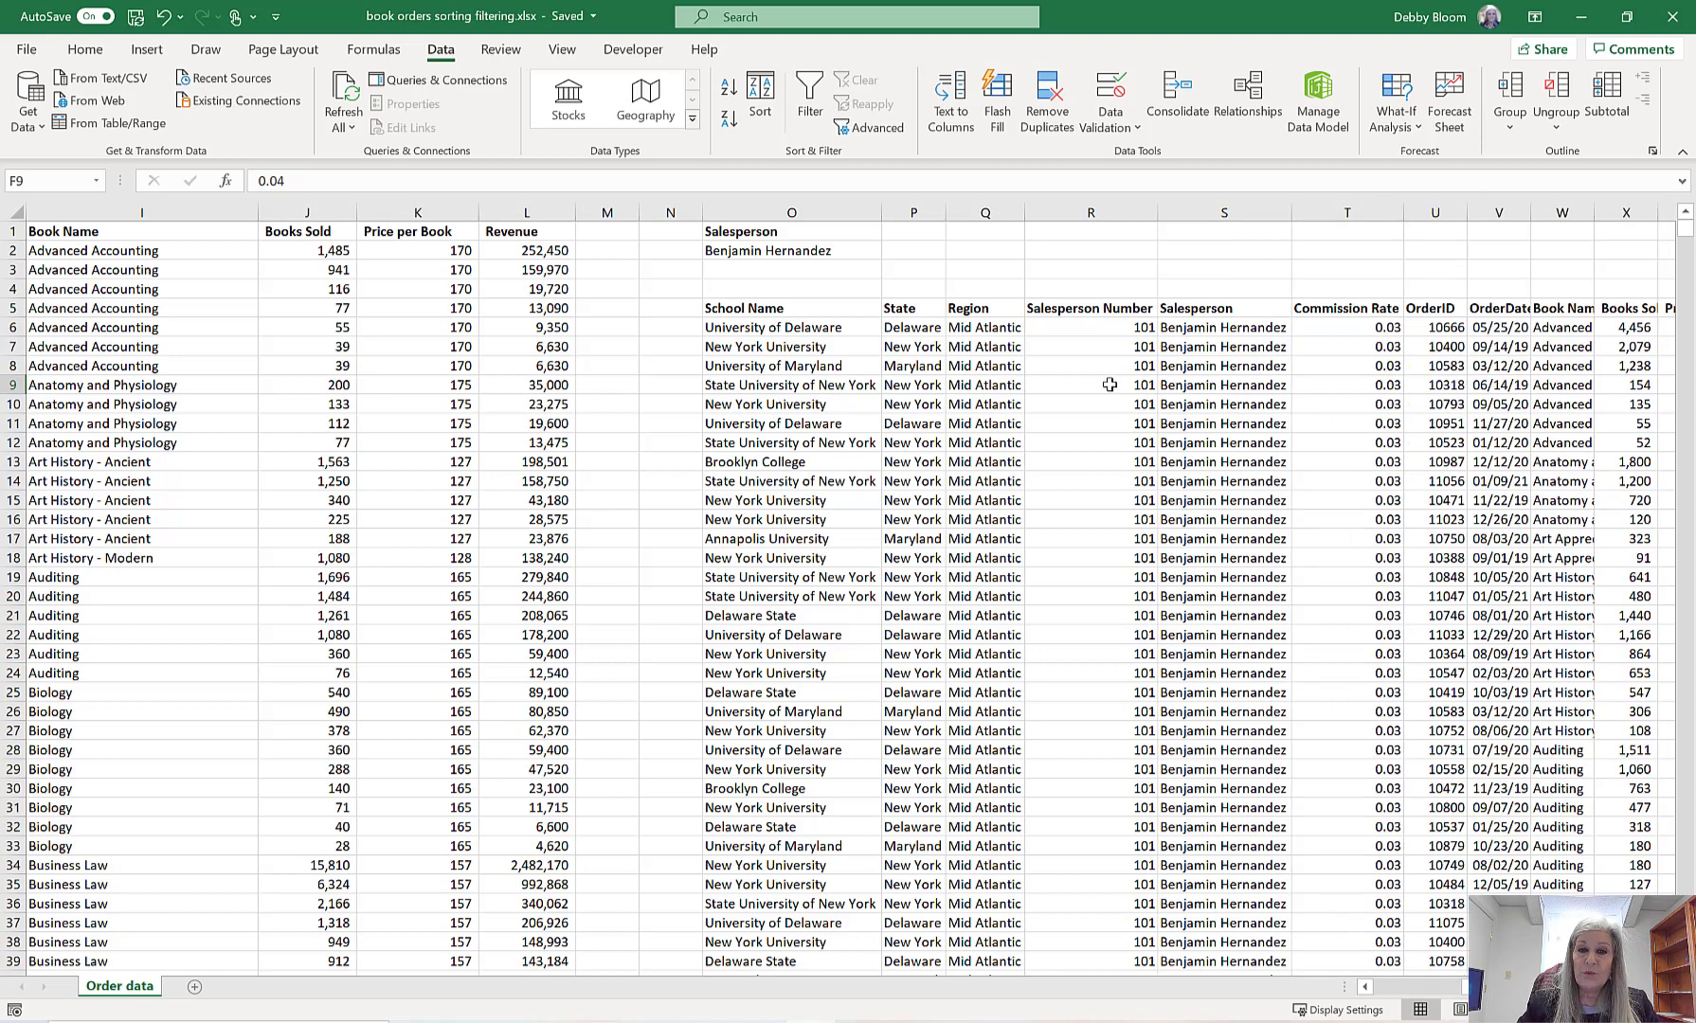
pyautogui.click(976, 421)
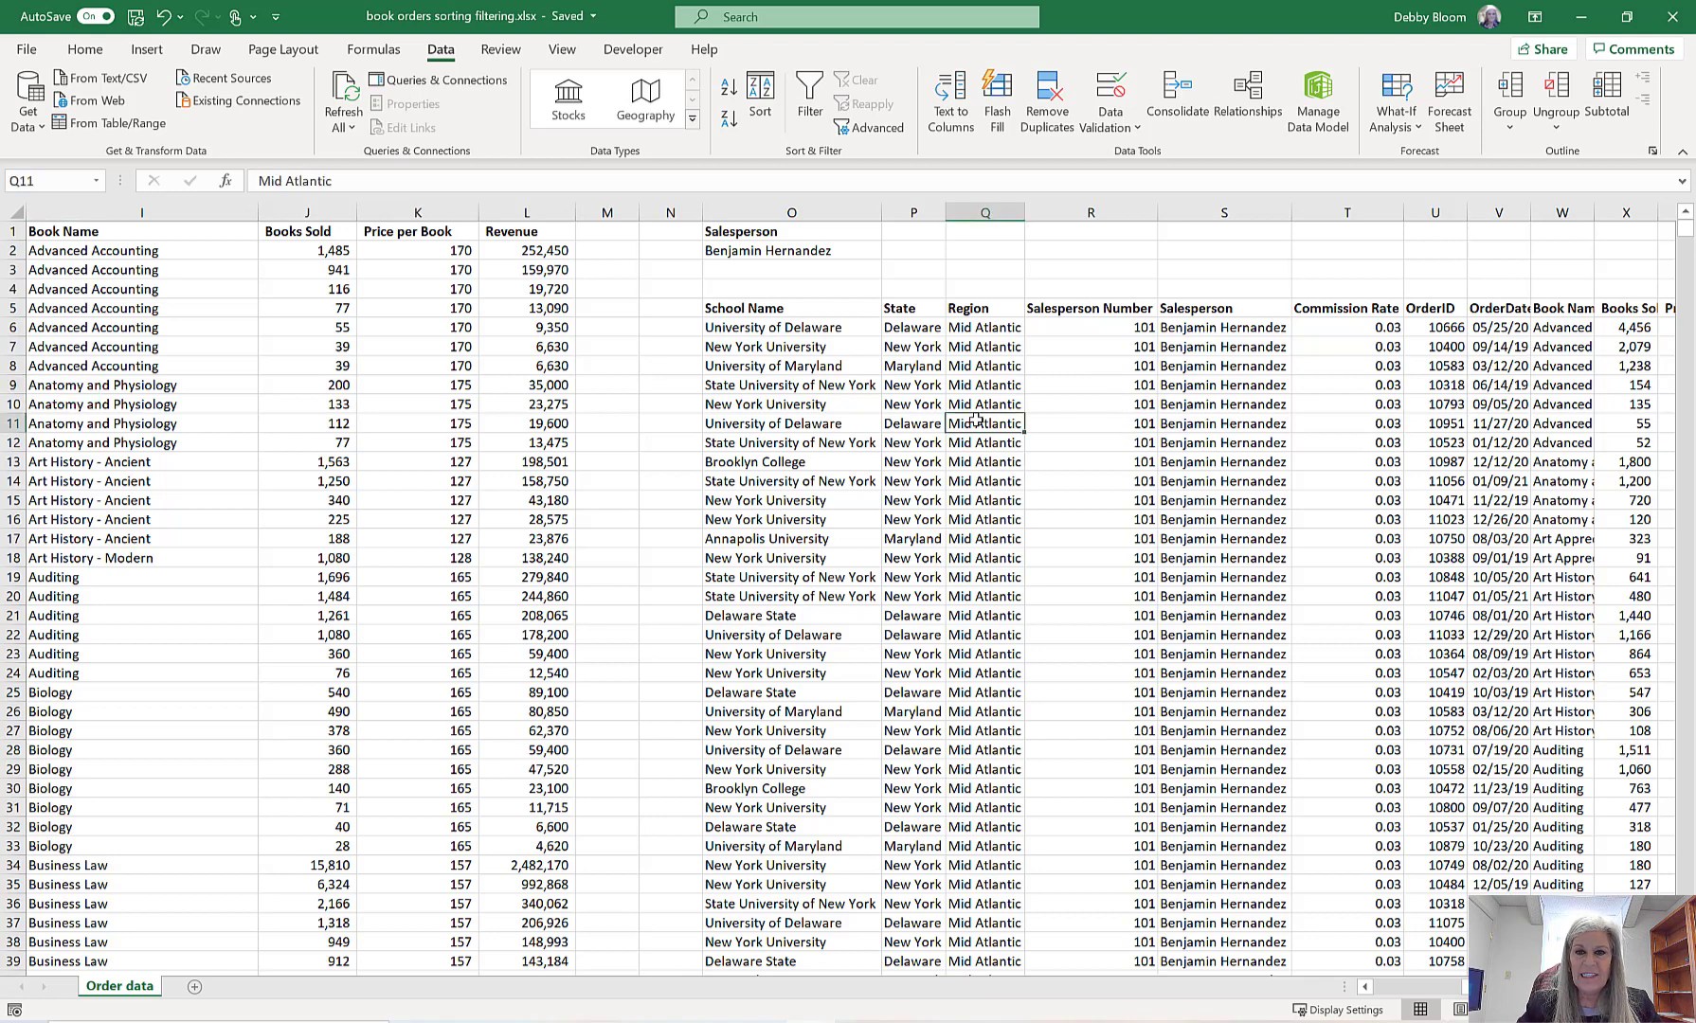
# - Delete columns O through AA, which hold the criteria range and the copied filter results
pyautogui.click(853, 505)
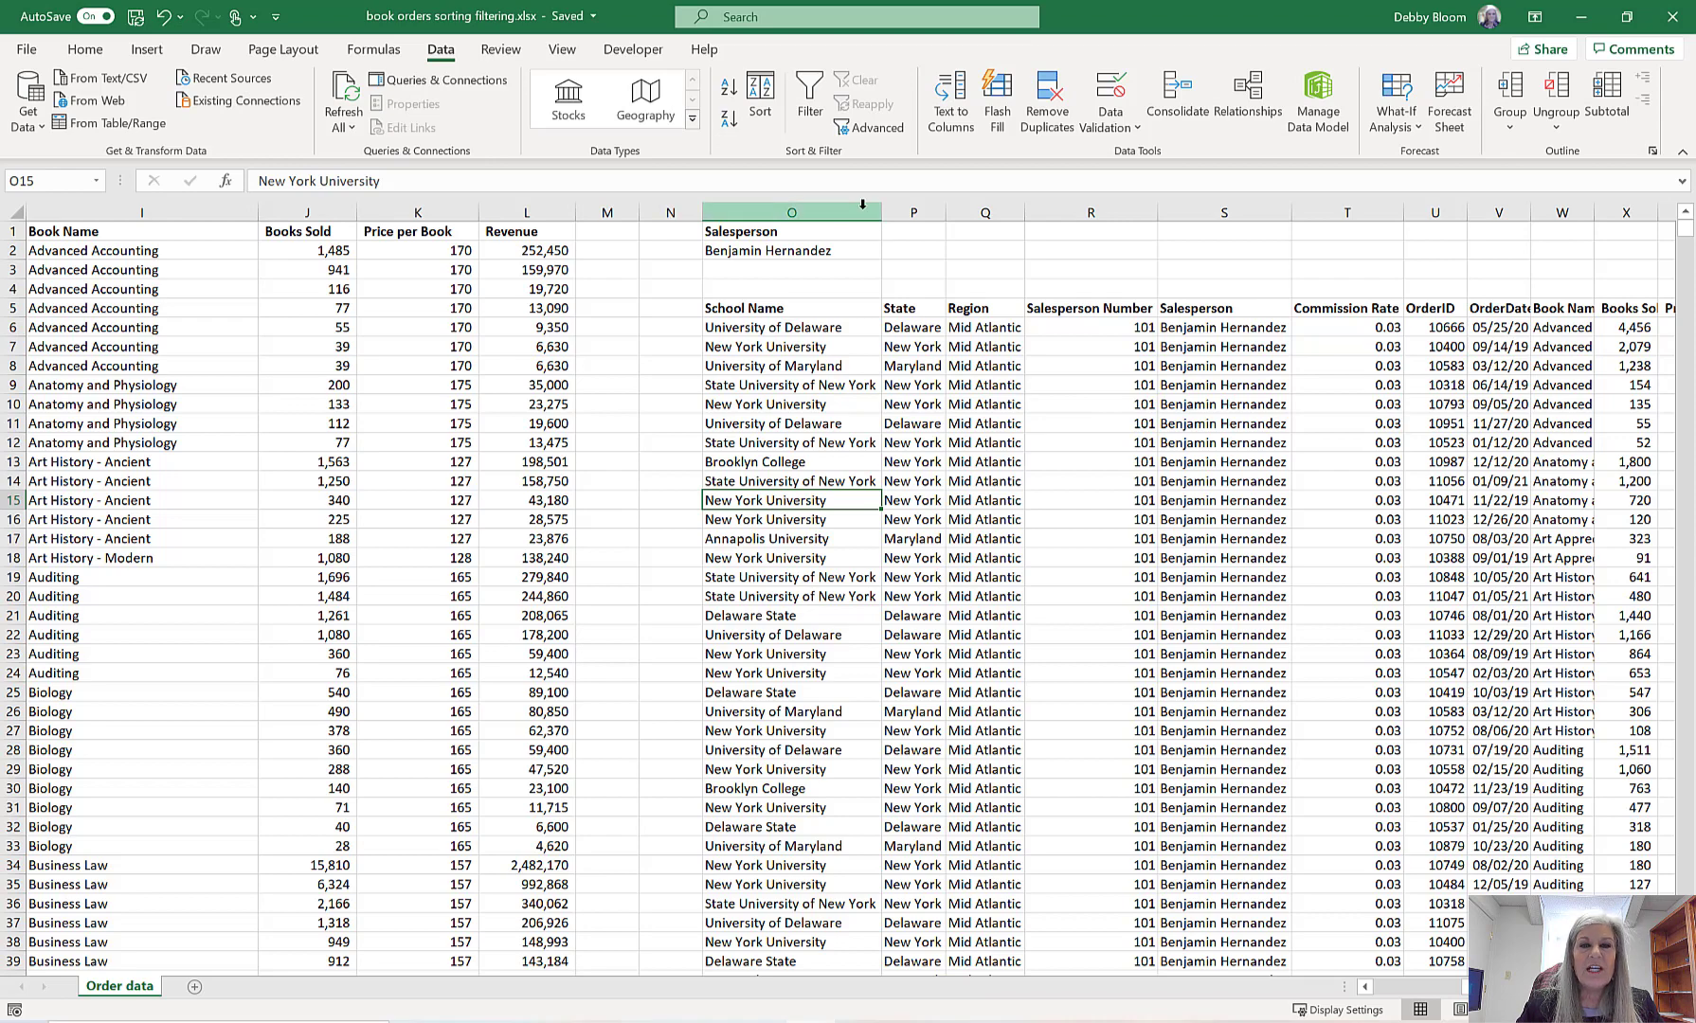
pyautogui.moveTo(822, 209); pyautogui.dragTo(1487, 210)
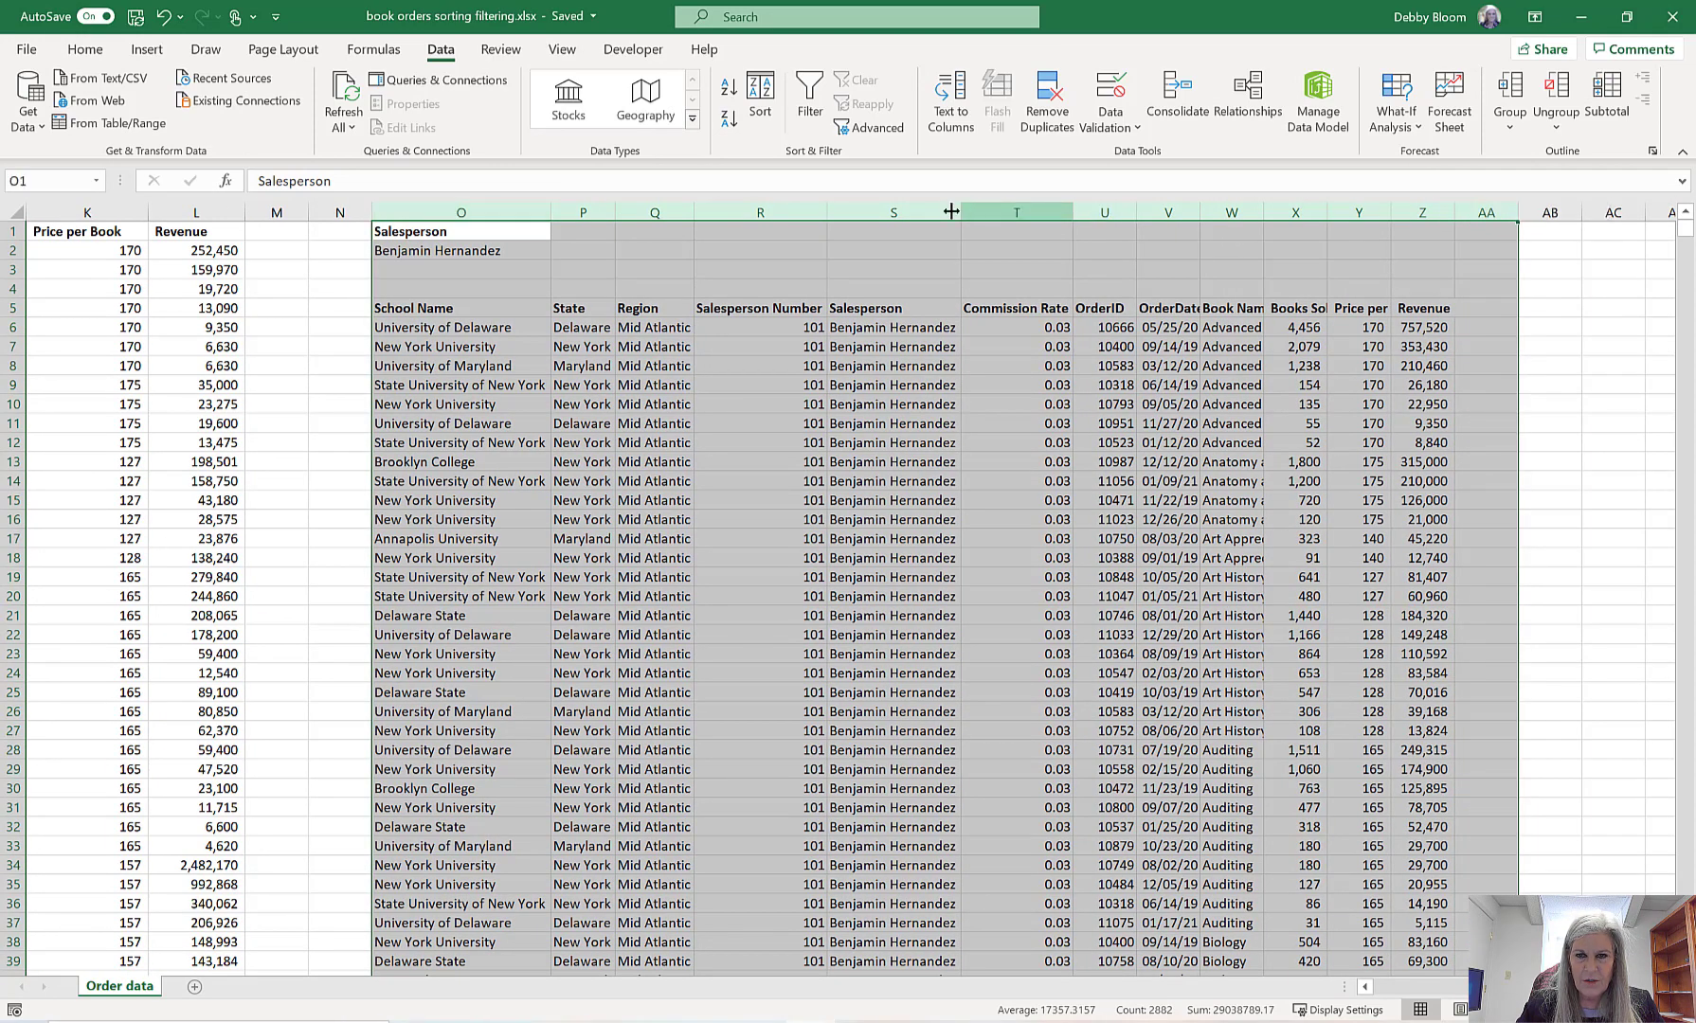
pyautogui.rightClick(886, 210)
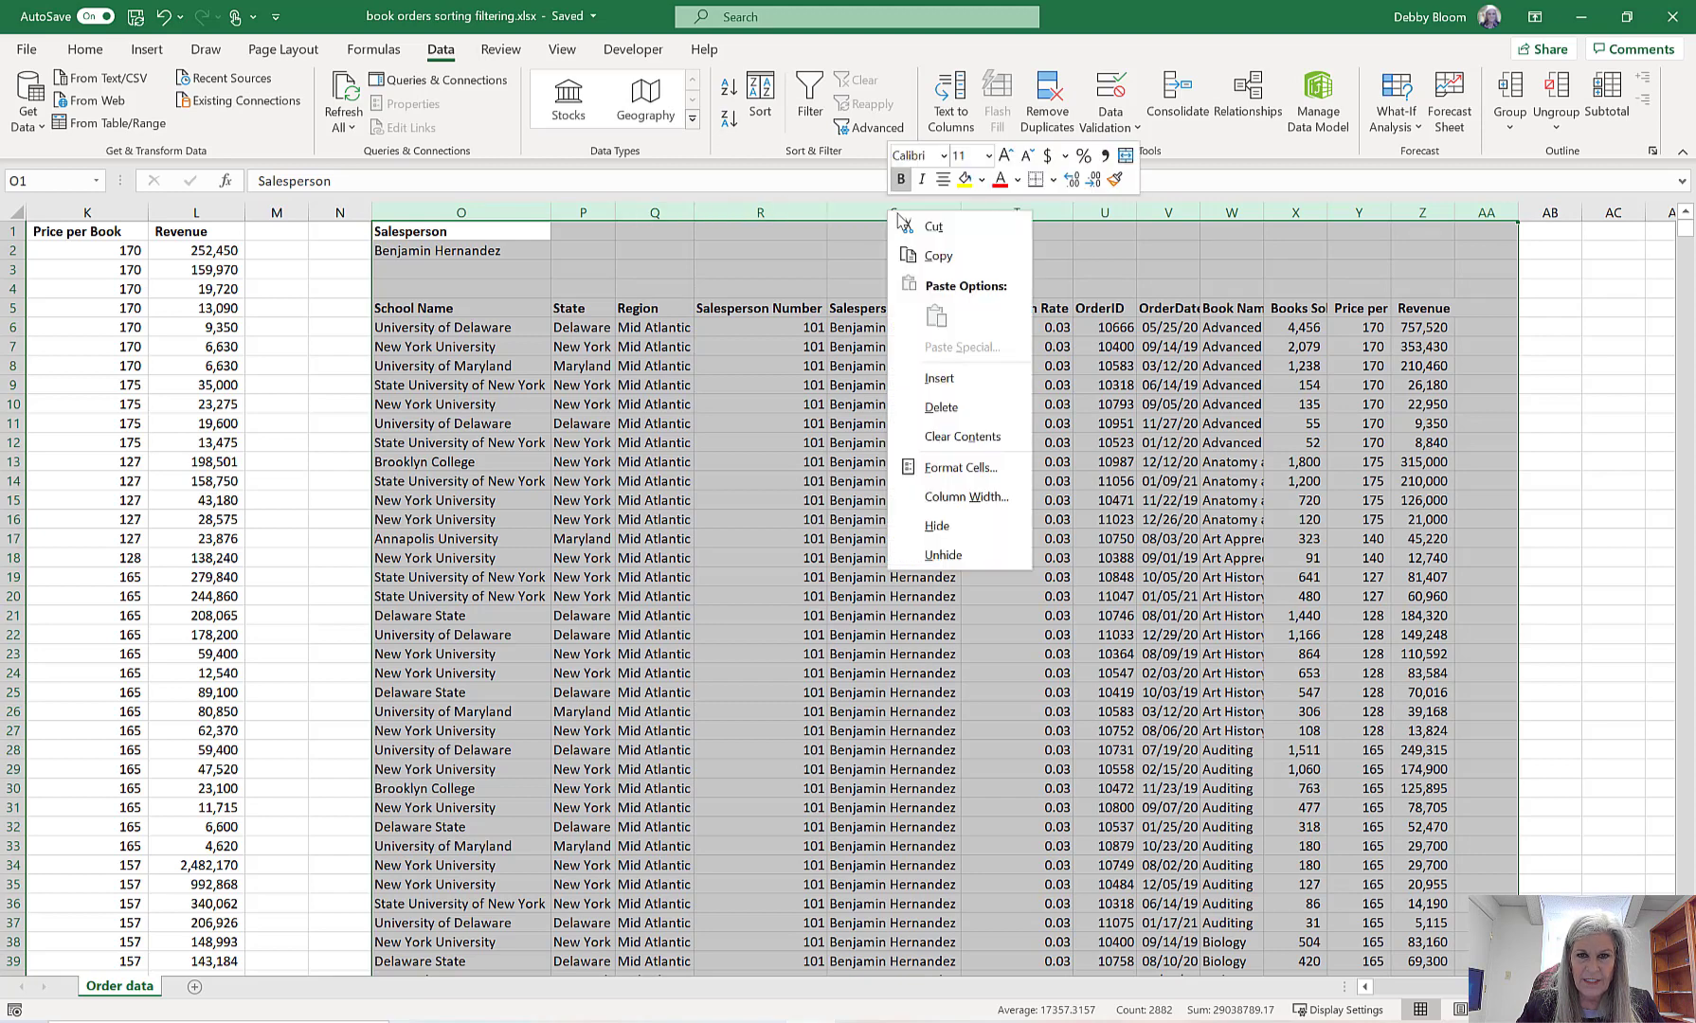
pyautogui.click(955, 410)
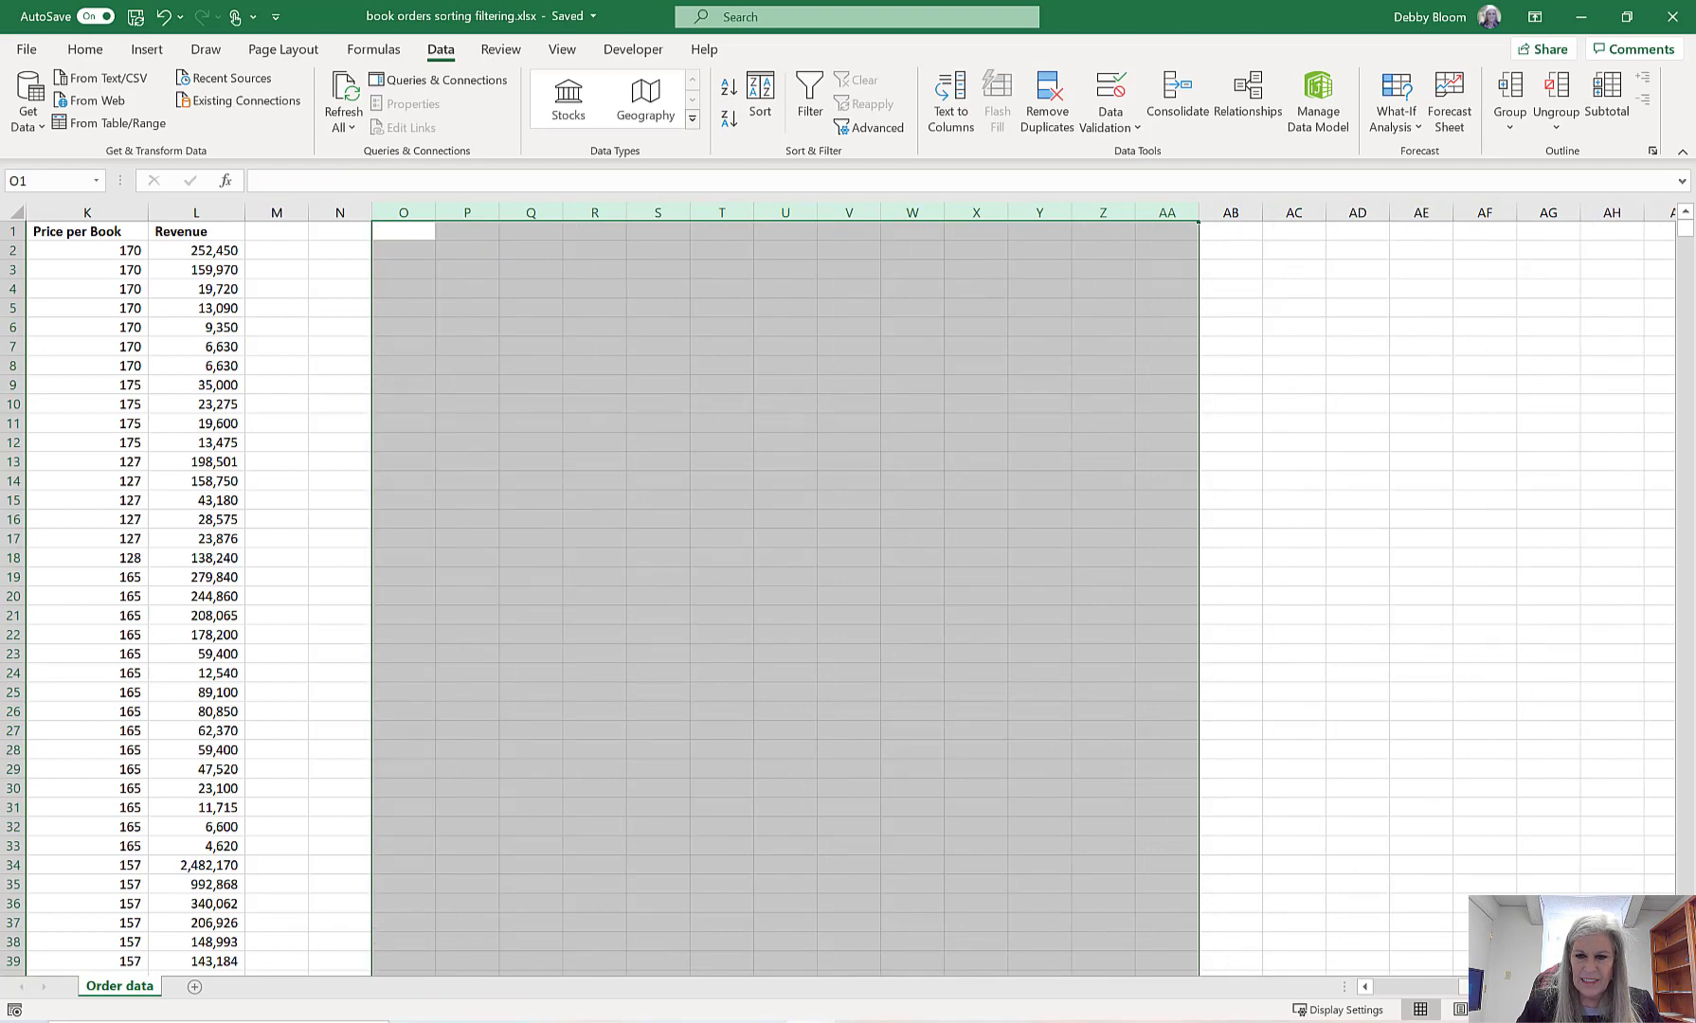
# - Enter the criteria headings Salesperson in O1 and Revenue in P1, and widen column O to fit its heading
pyautogui.moveTo(1516, 985); pyautogui.dragTo(1471, 983)
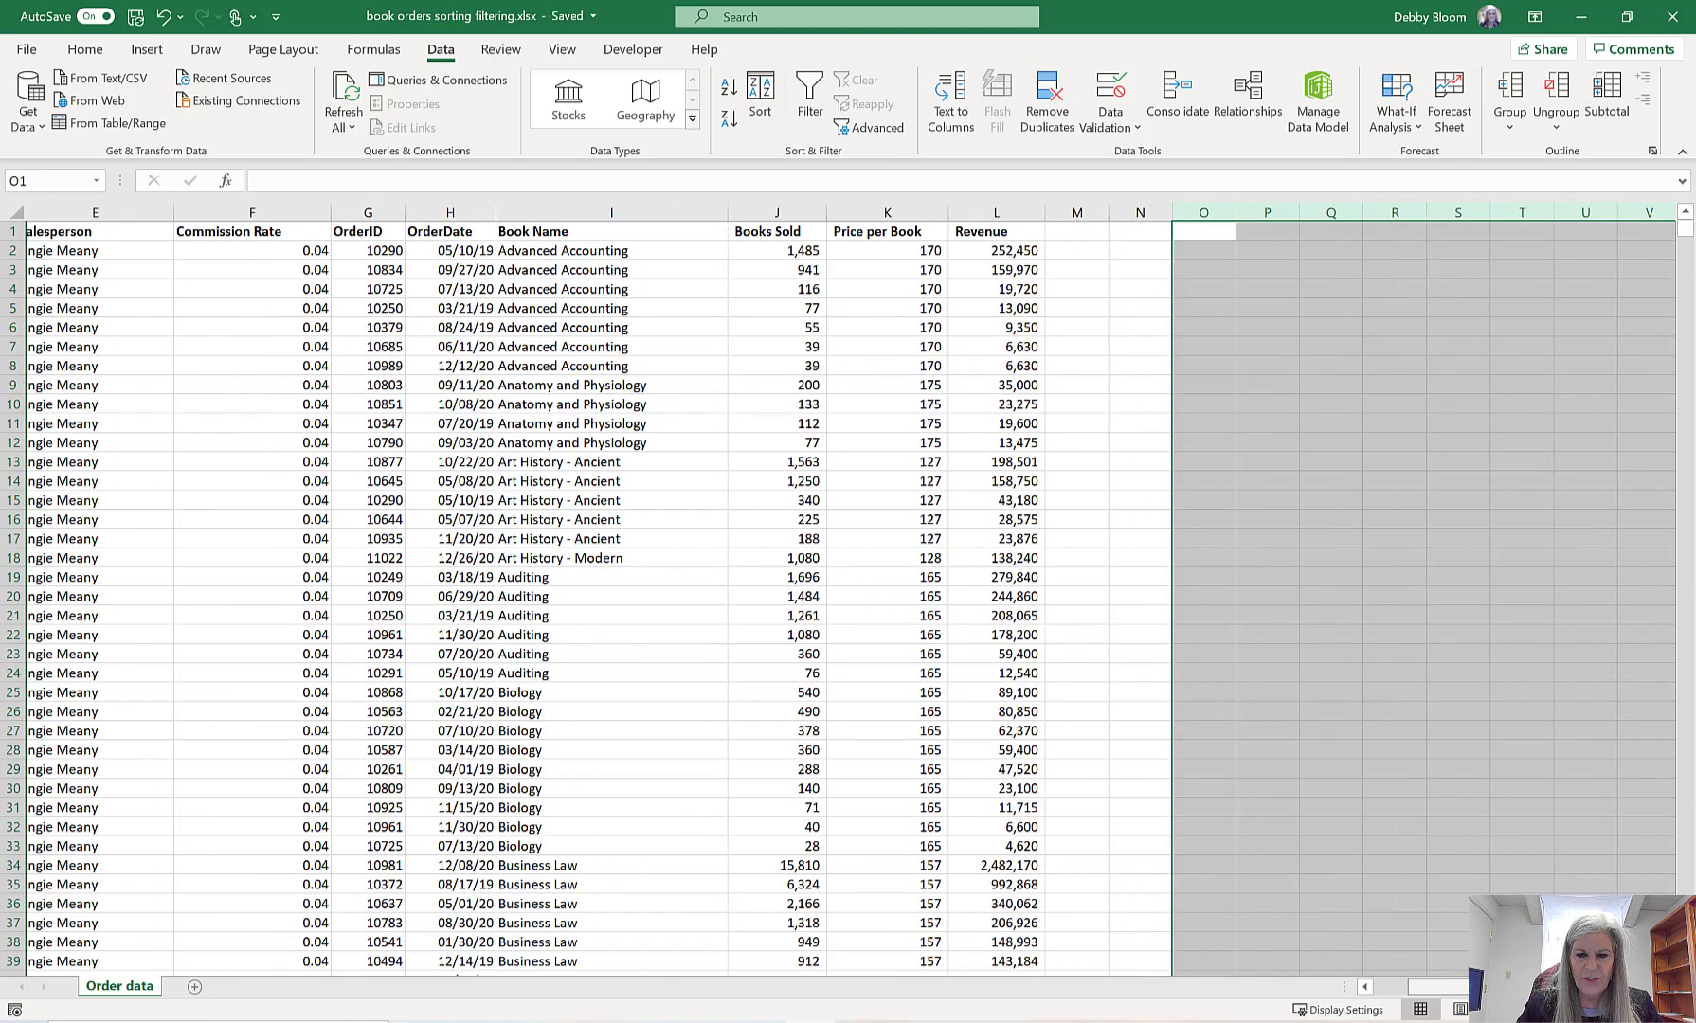
pyautogui.hscroll(3, 1300, 599)
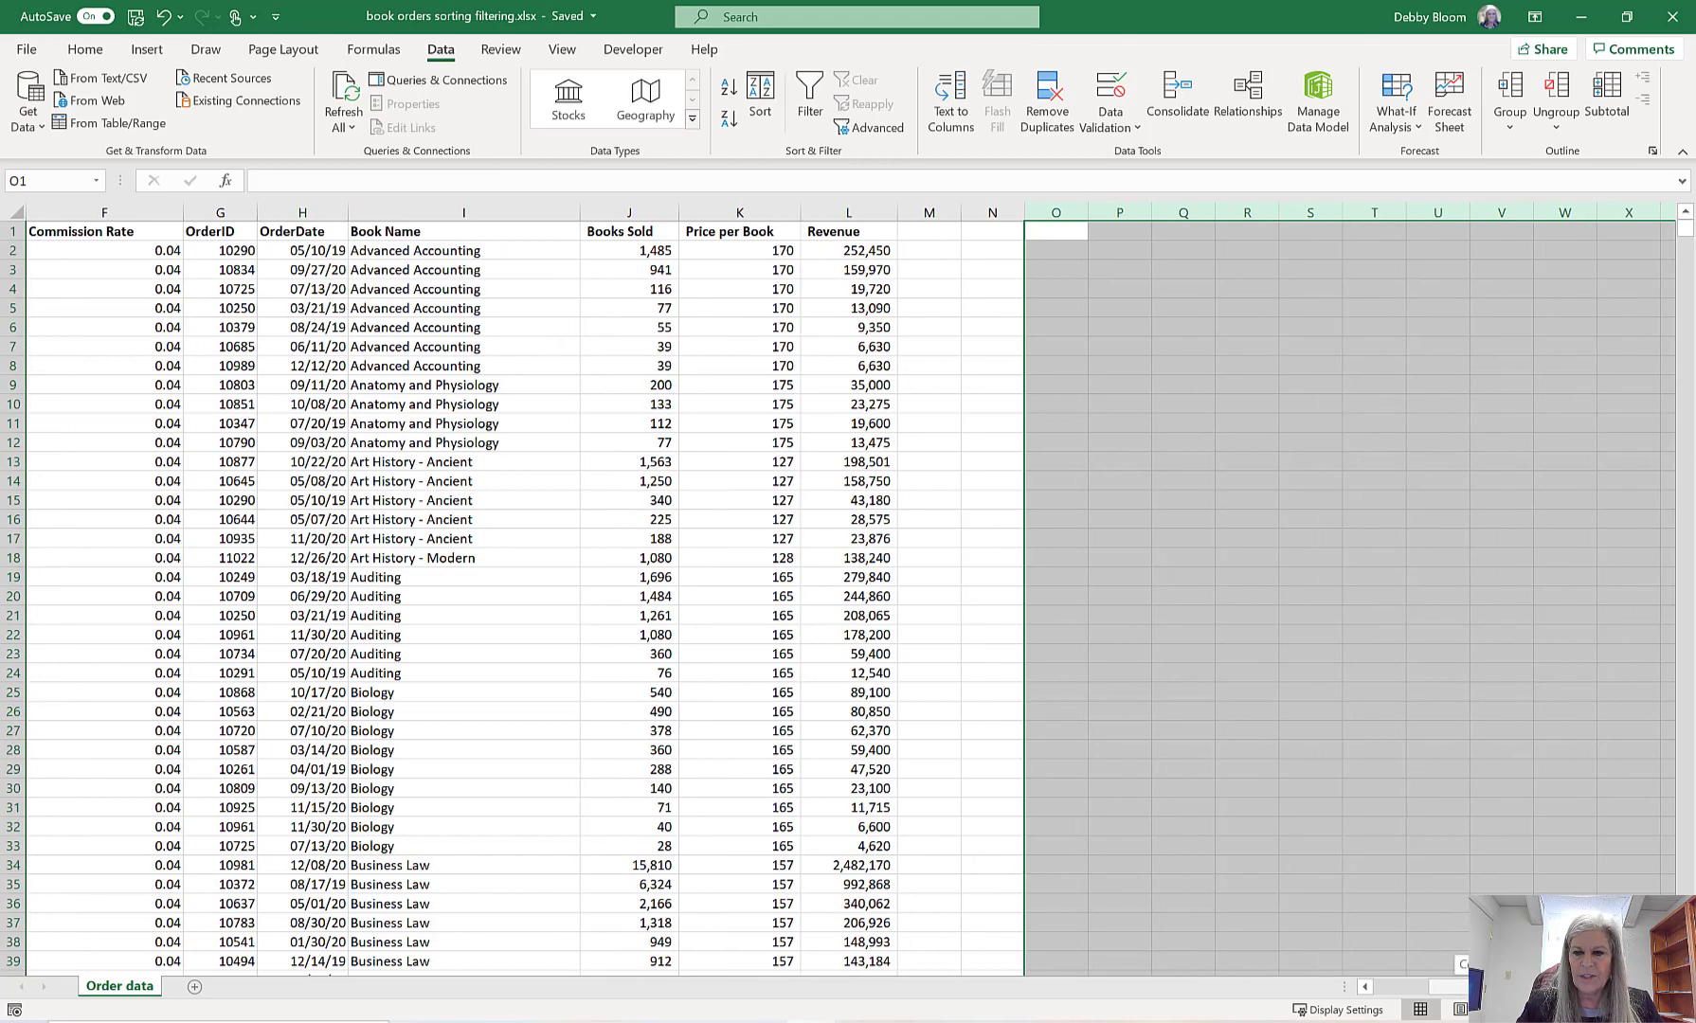
pyautogui.hscroll(-3, 1445, 568)
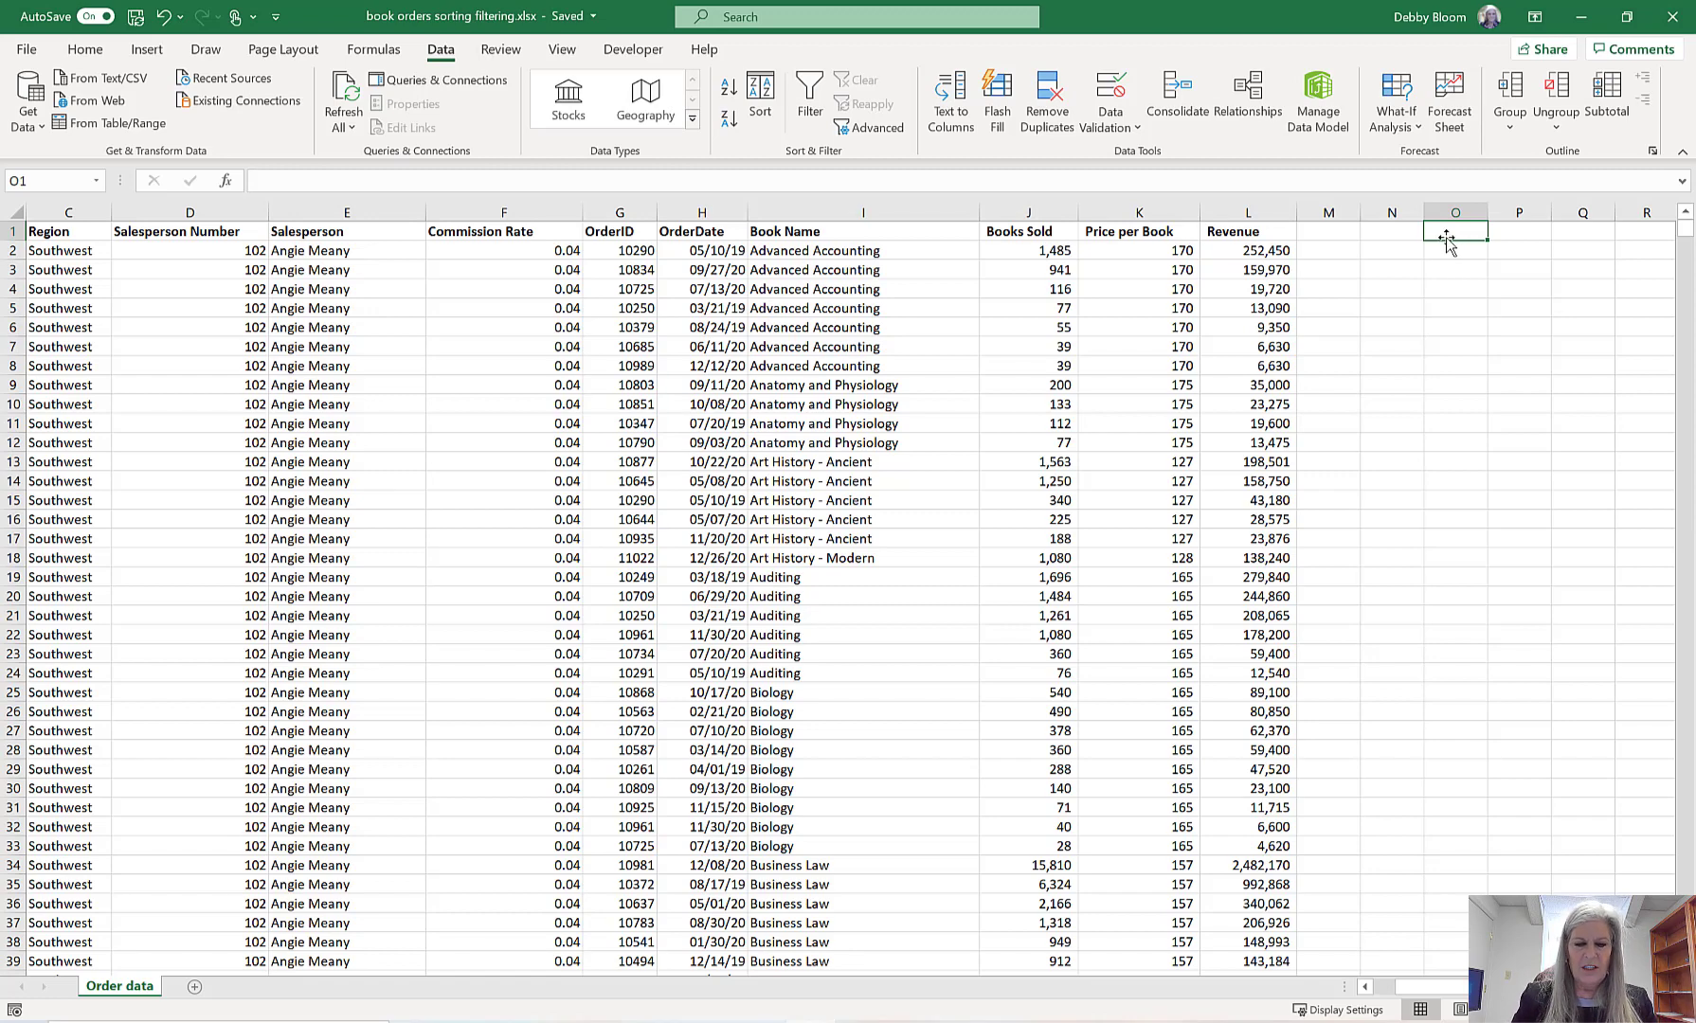
pyautogui.write('Sale')
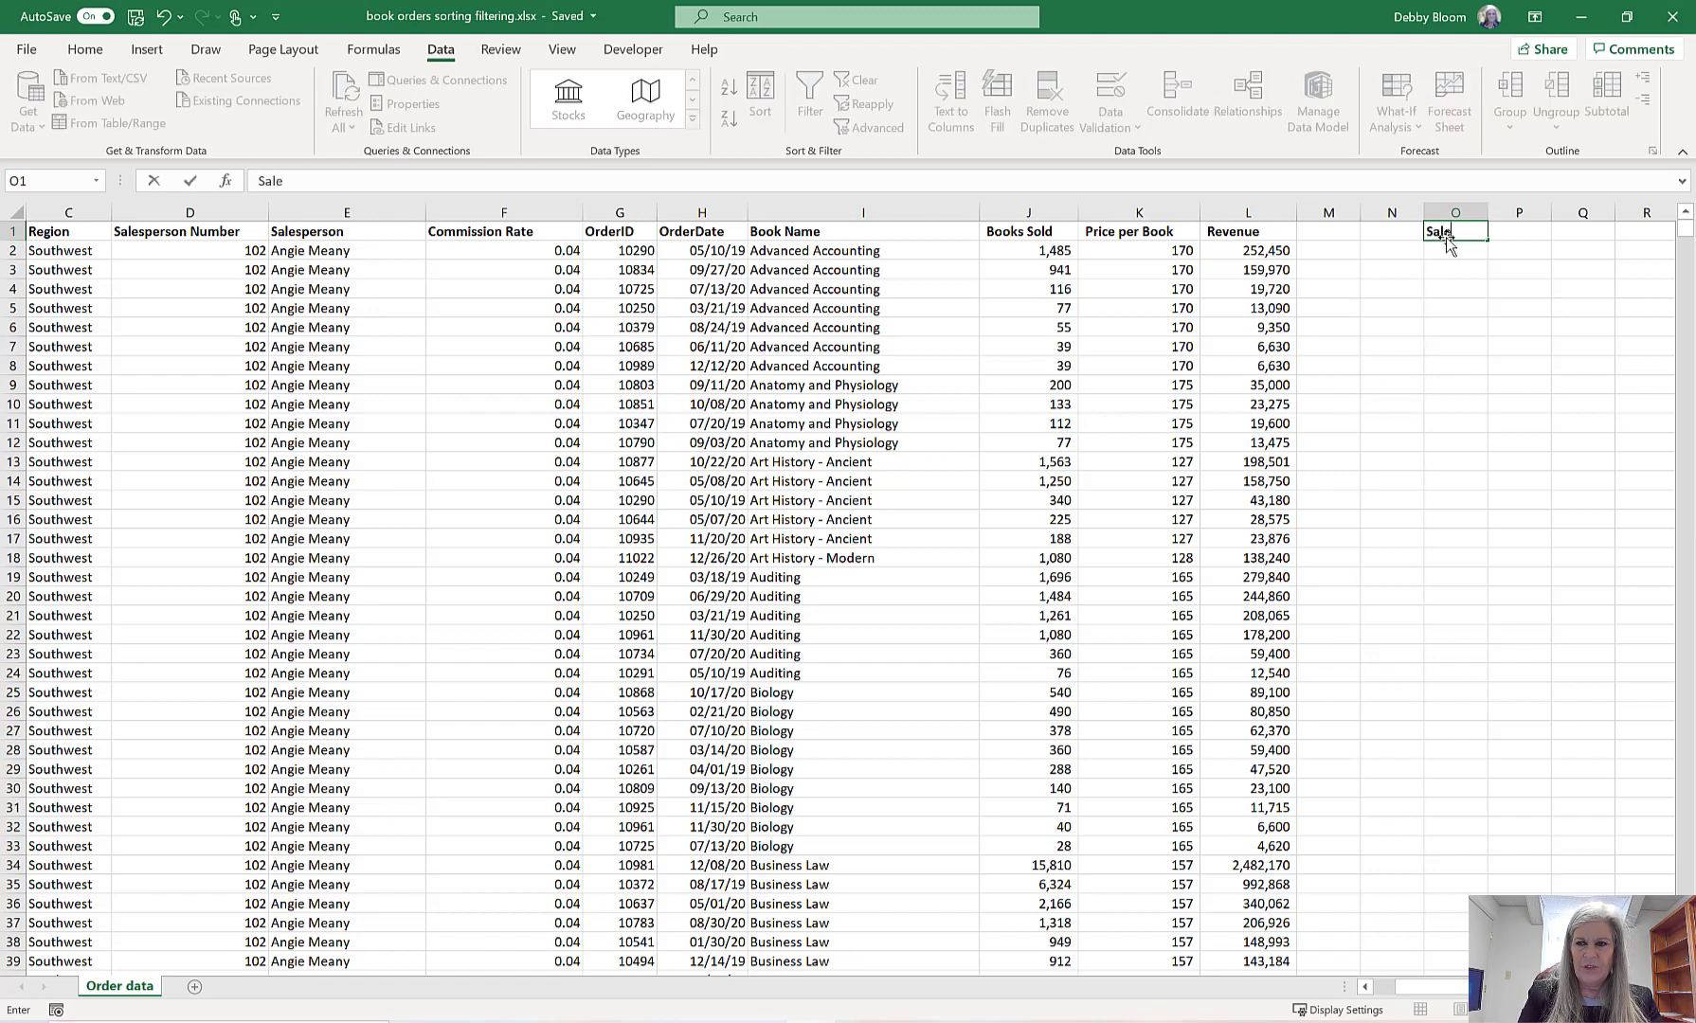
pyautogui.write('sperson')
pyautogui.press('Tab')
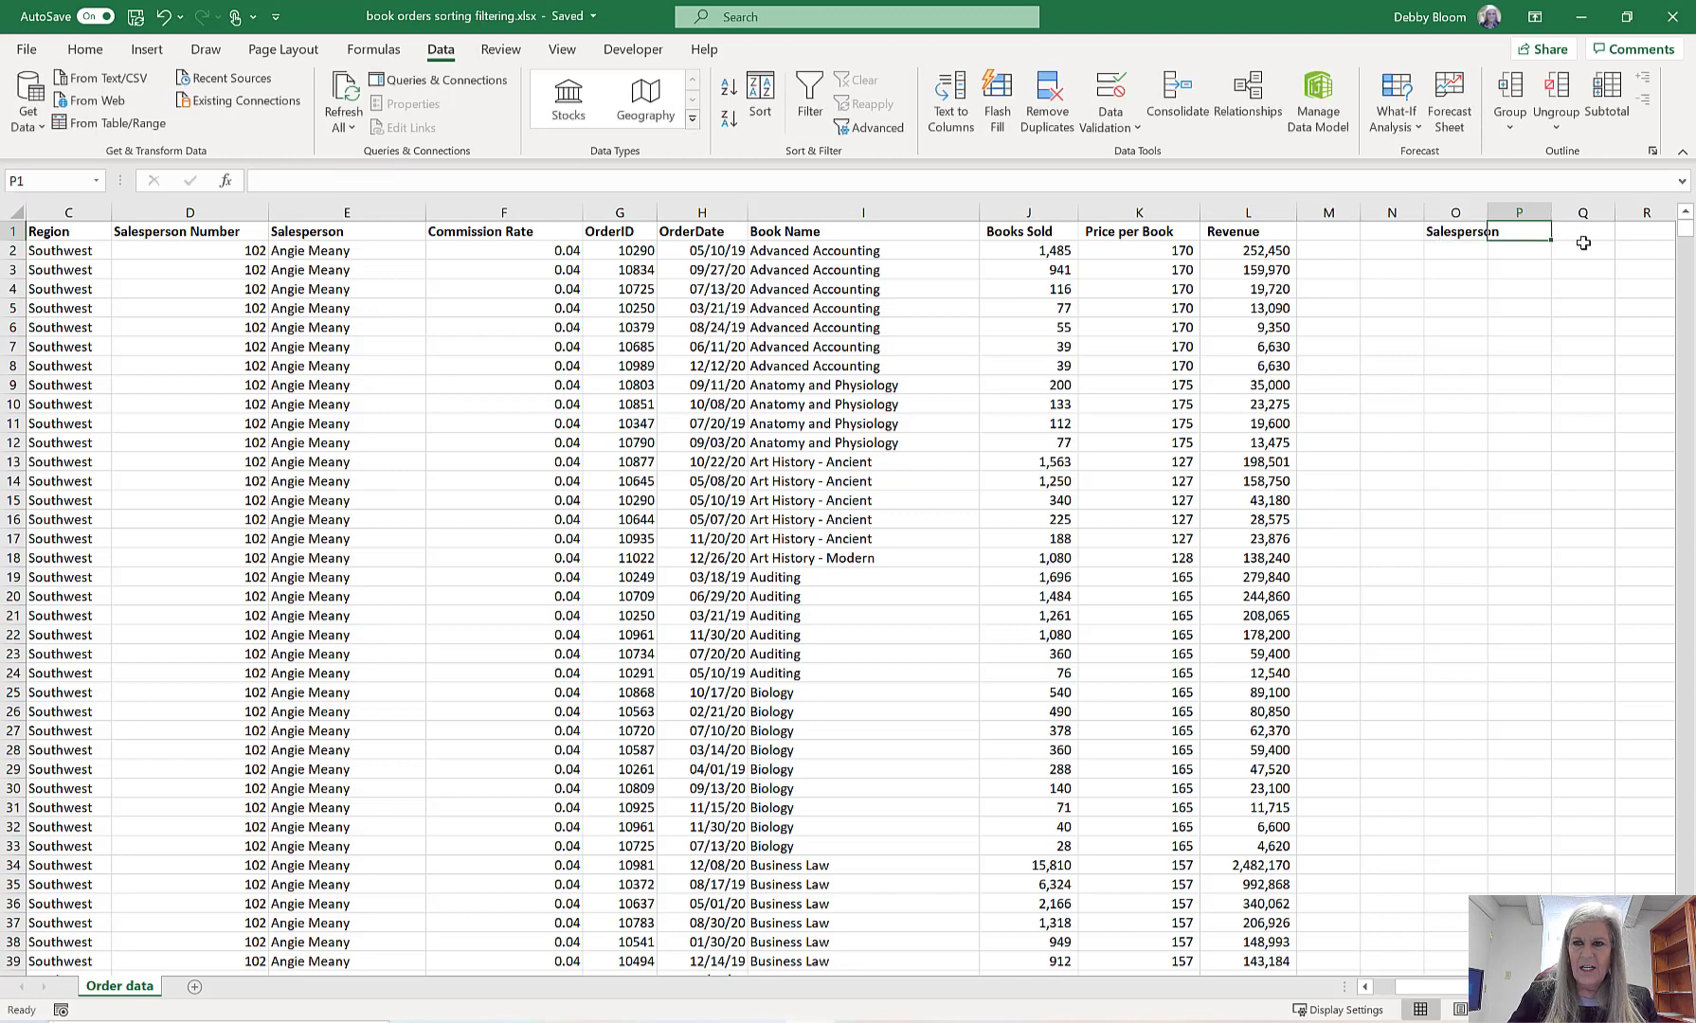
pyautogui.write('Revenue')
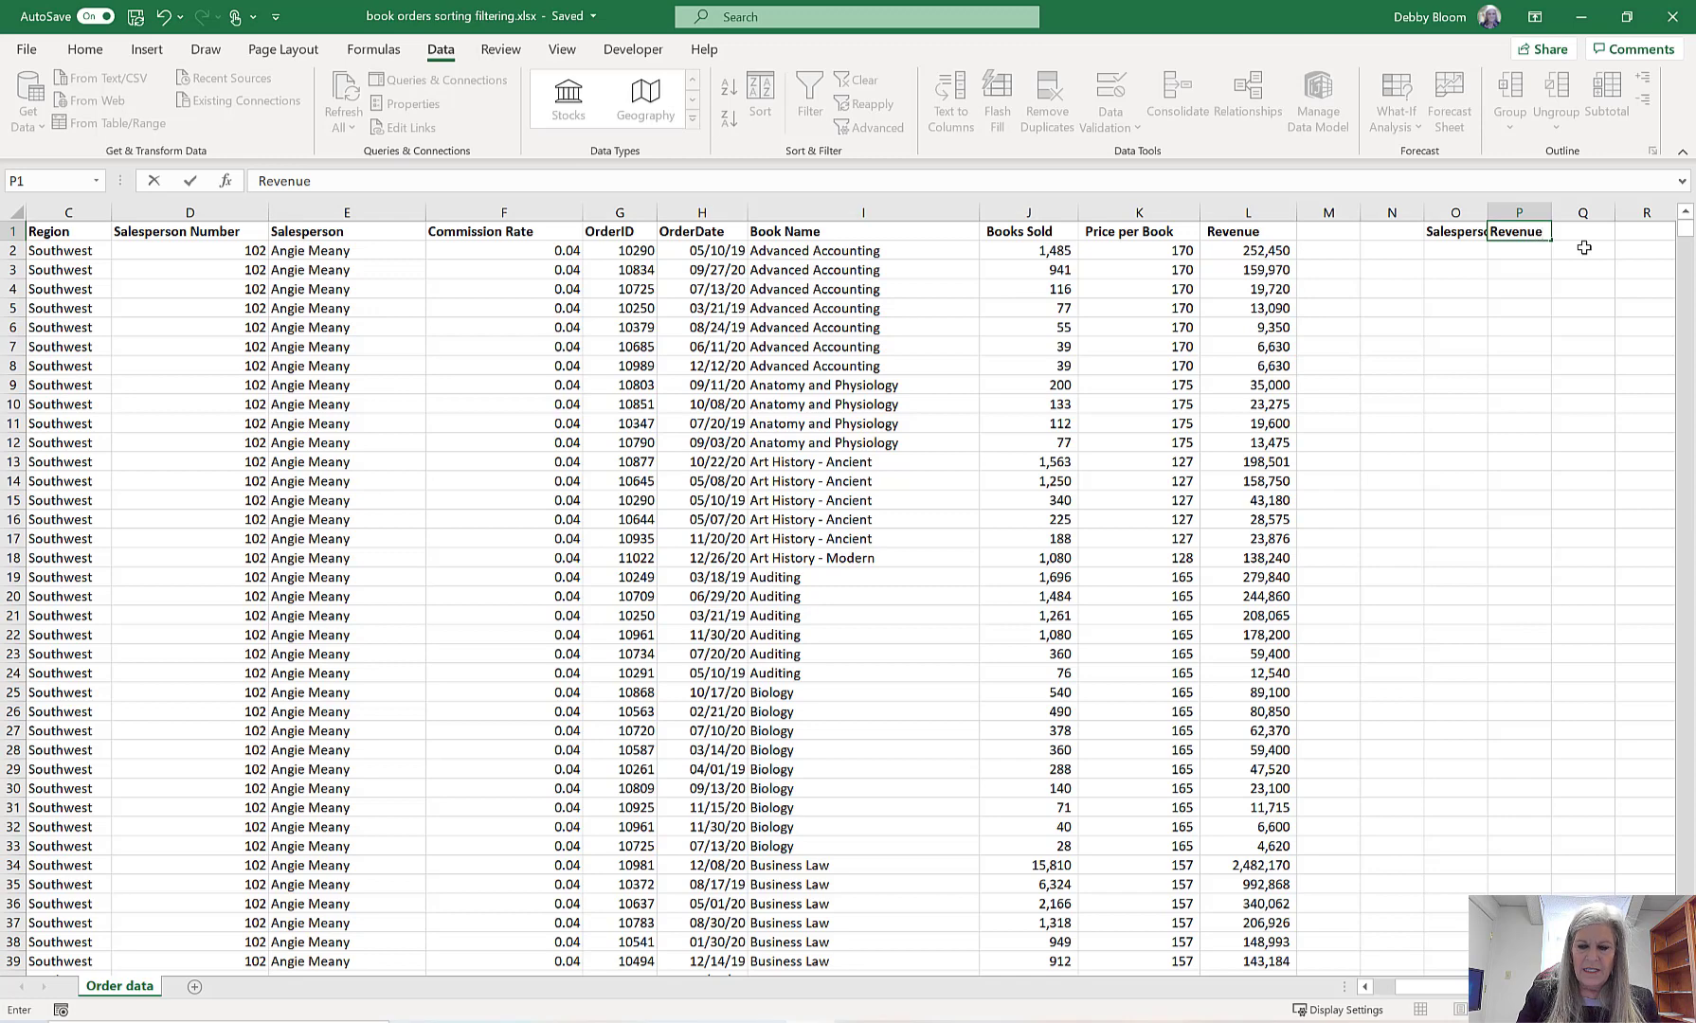
pyautogui.press('Return')
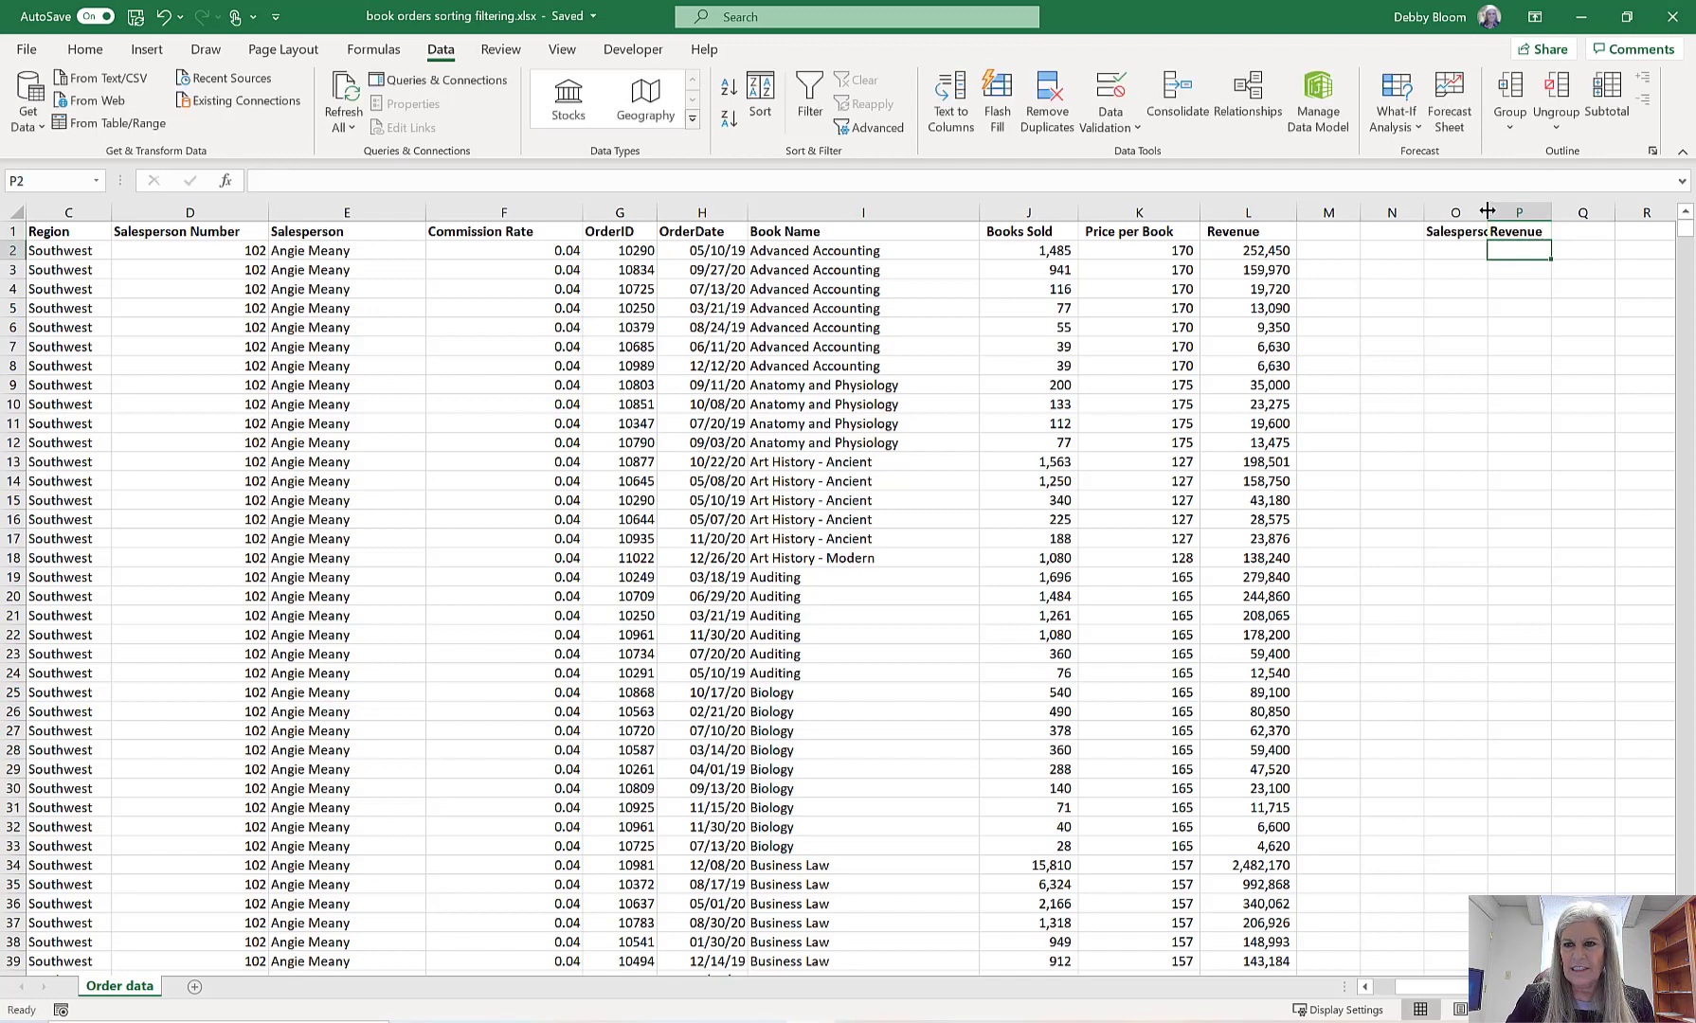
pyautogui.moveTo(1487, 210); pyautogui.dragTo(1513, 214)
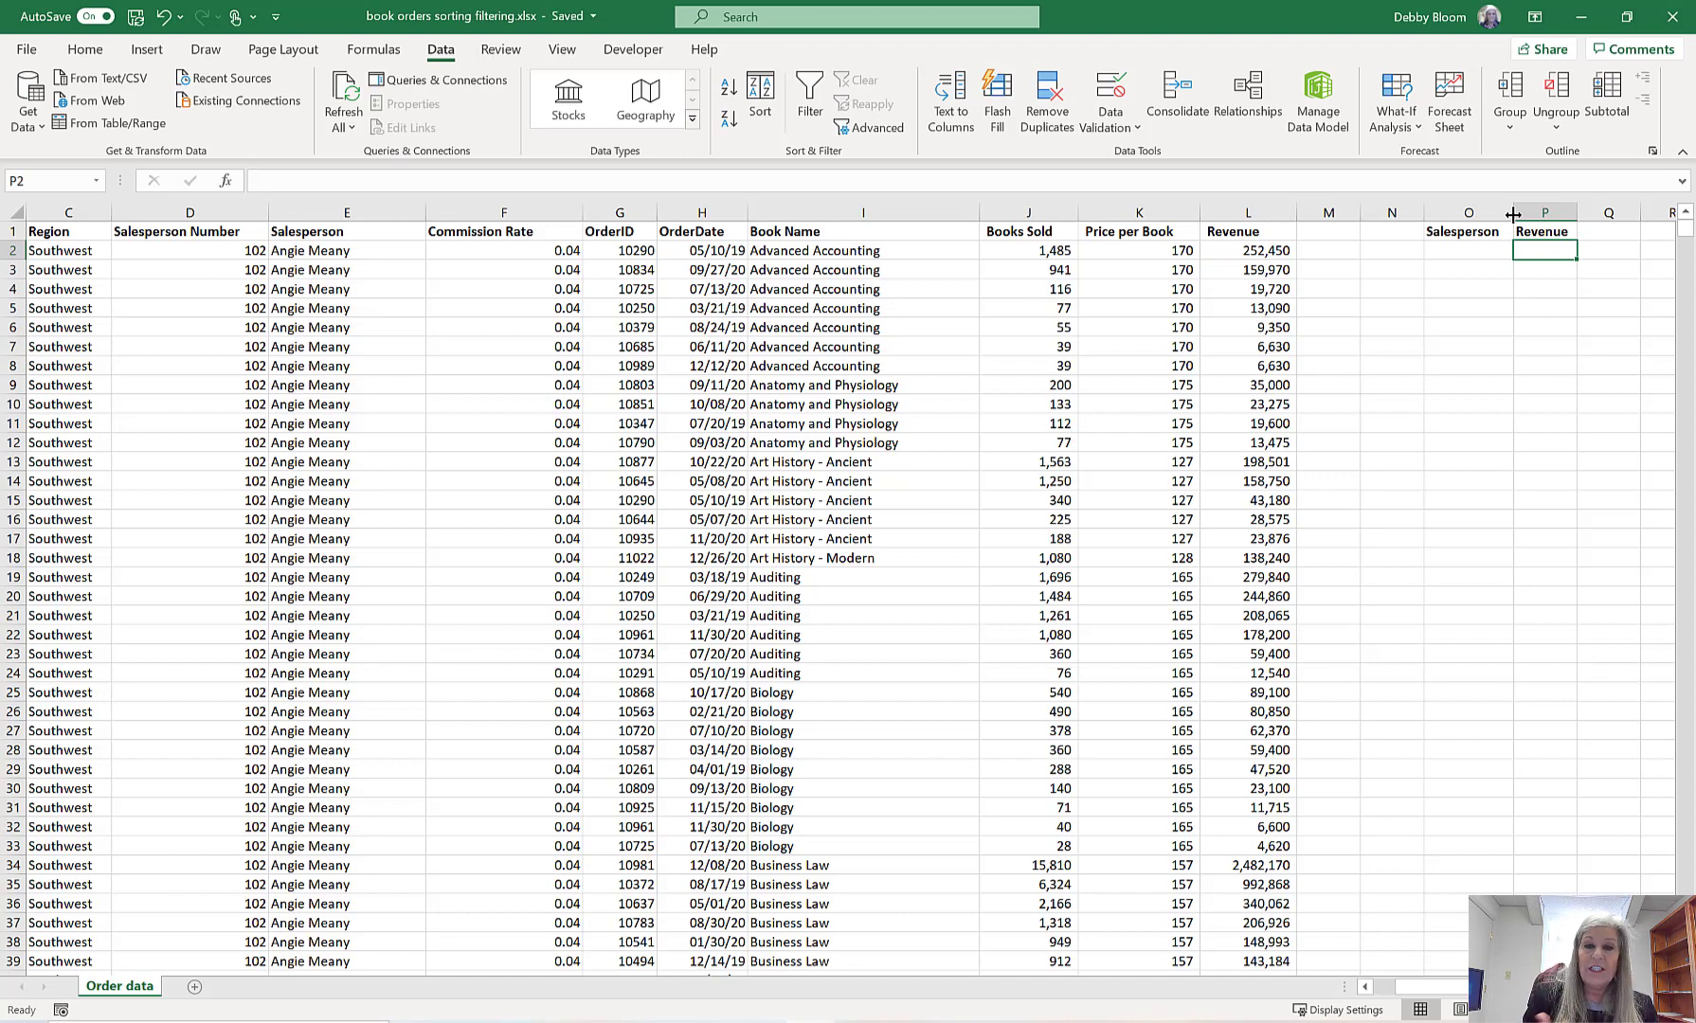
# - Enter the chosen salesperson's full name as the Salesperson criterion in O2
pyautogui.click(1457, 249)
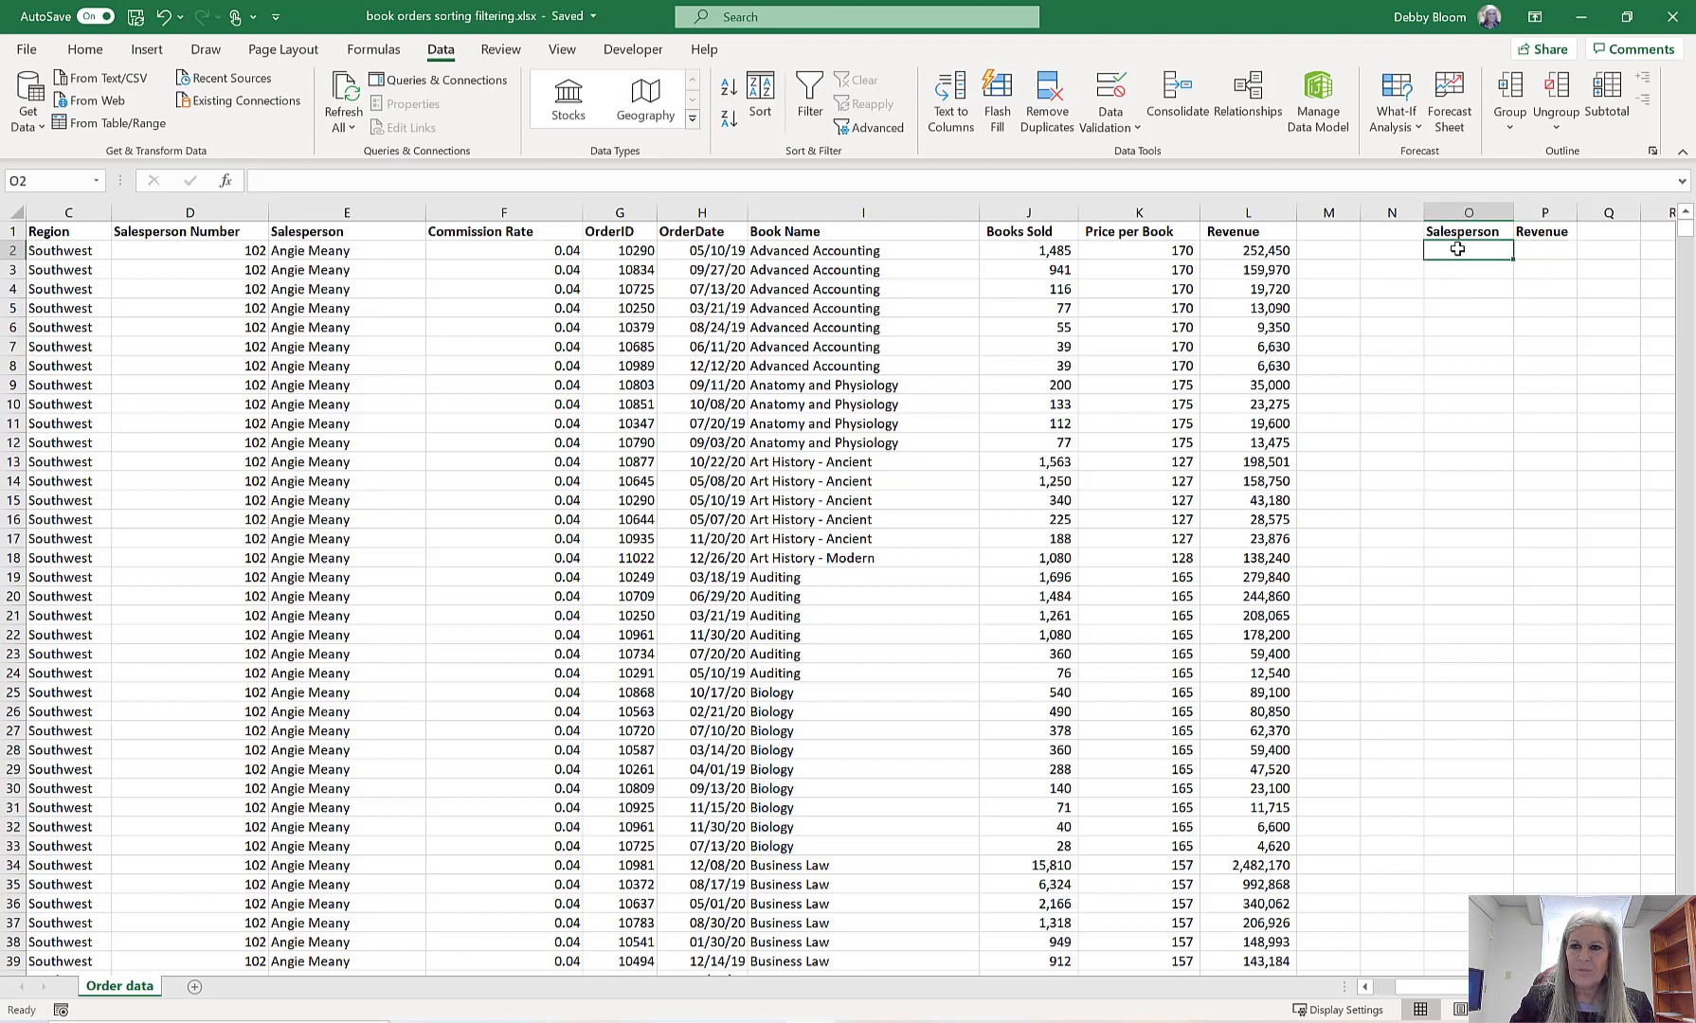
pyautogui.write('B')
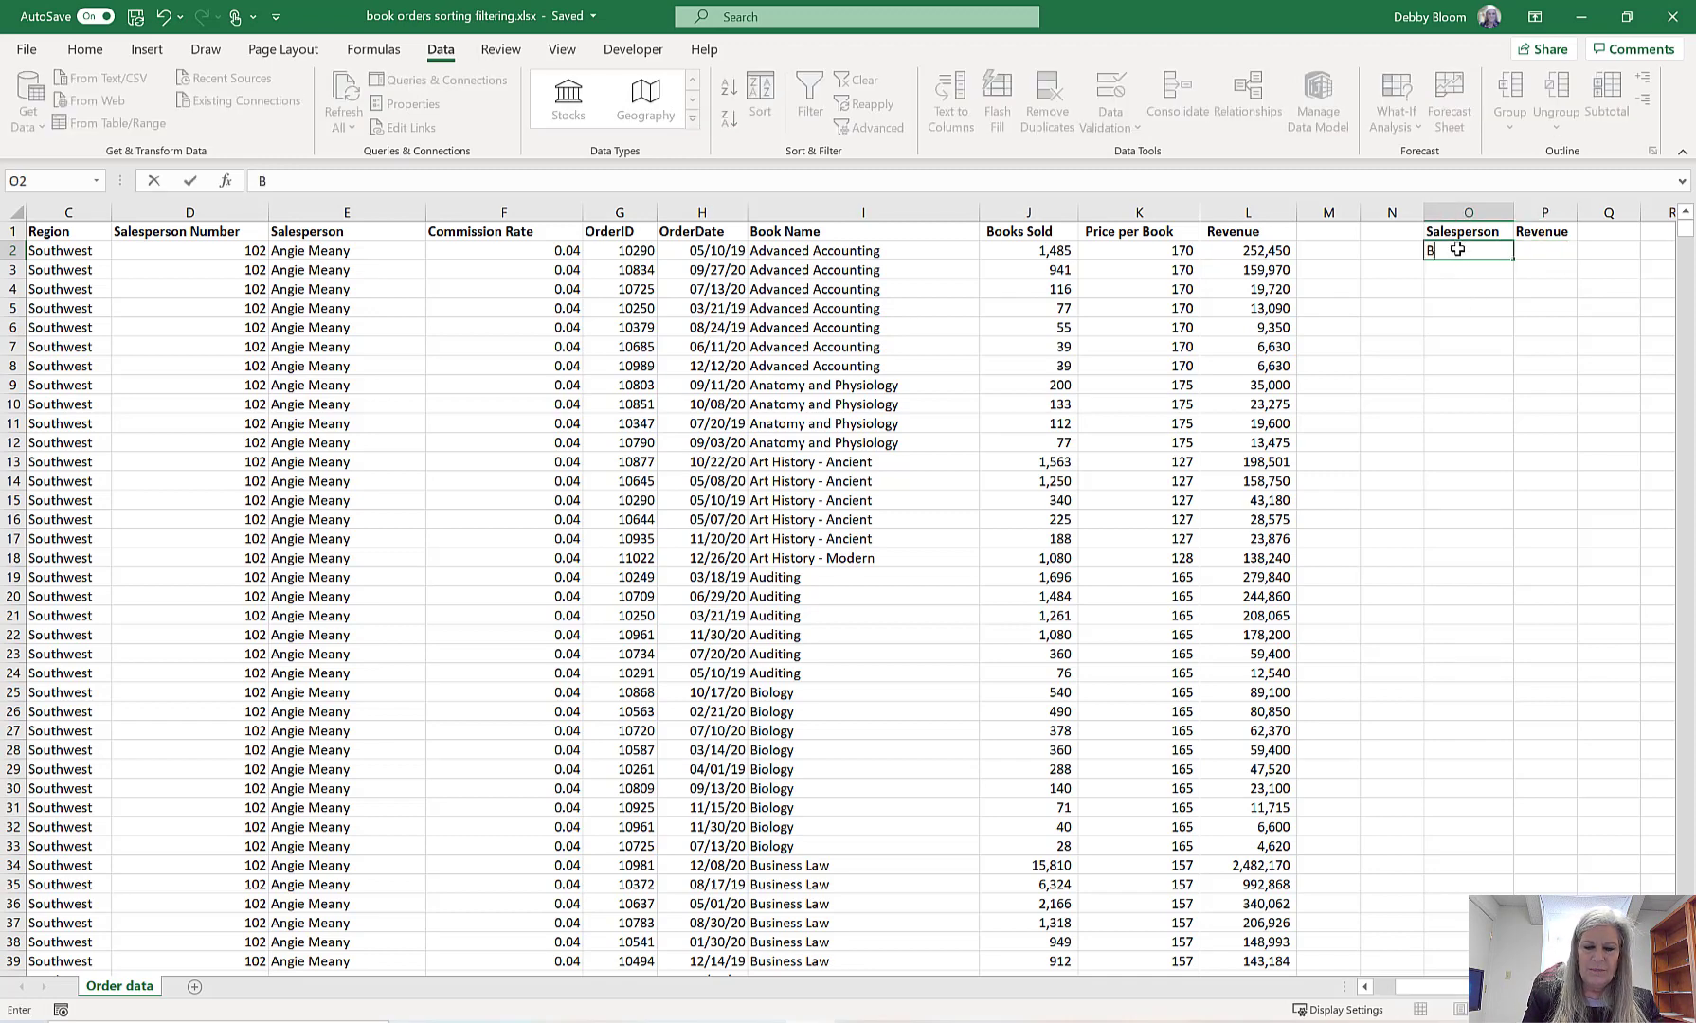
pyautogui.write('enj')
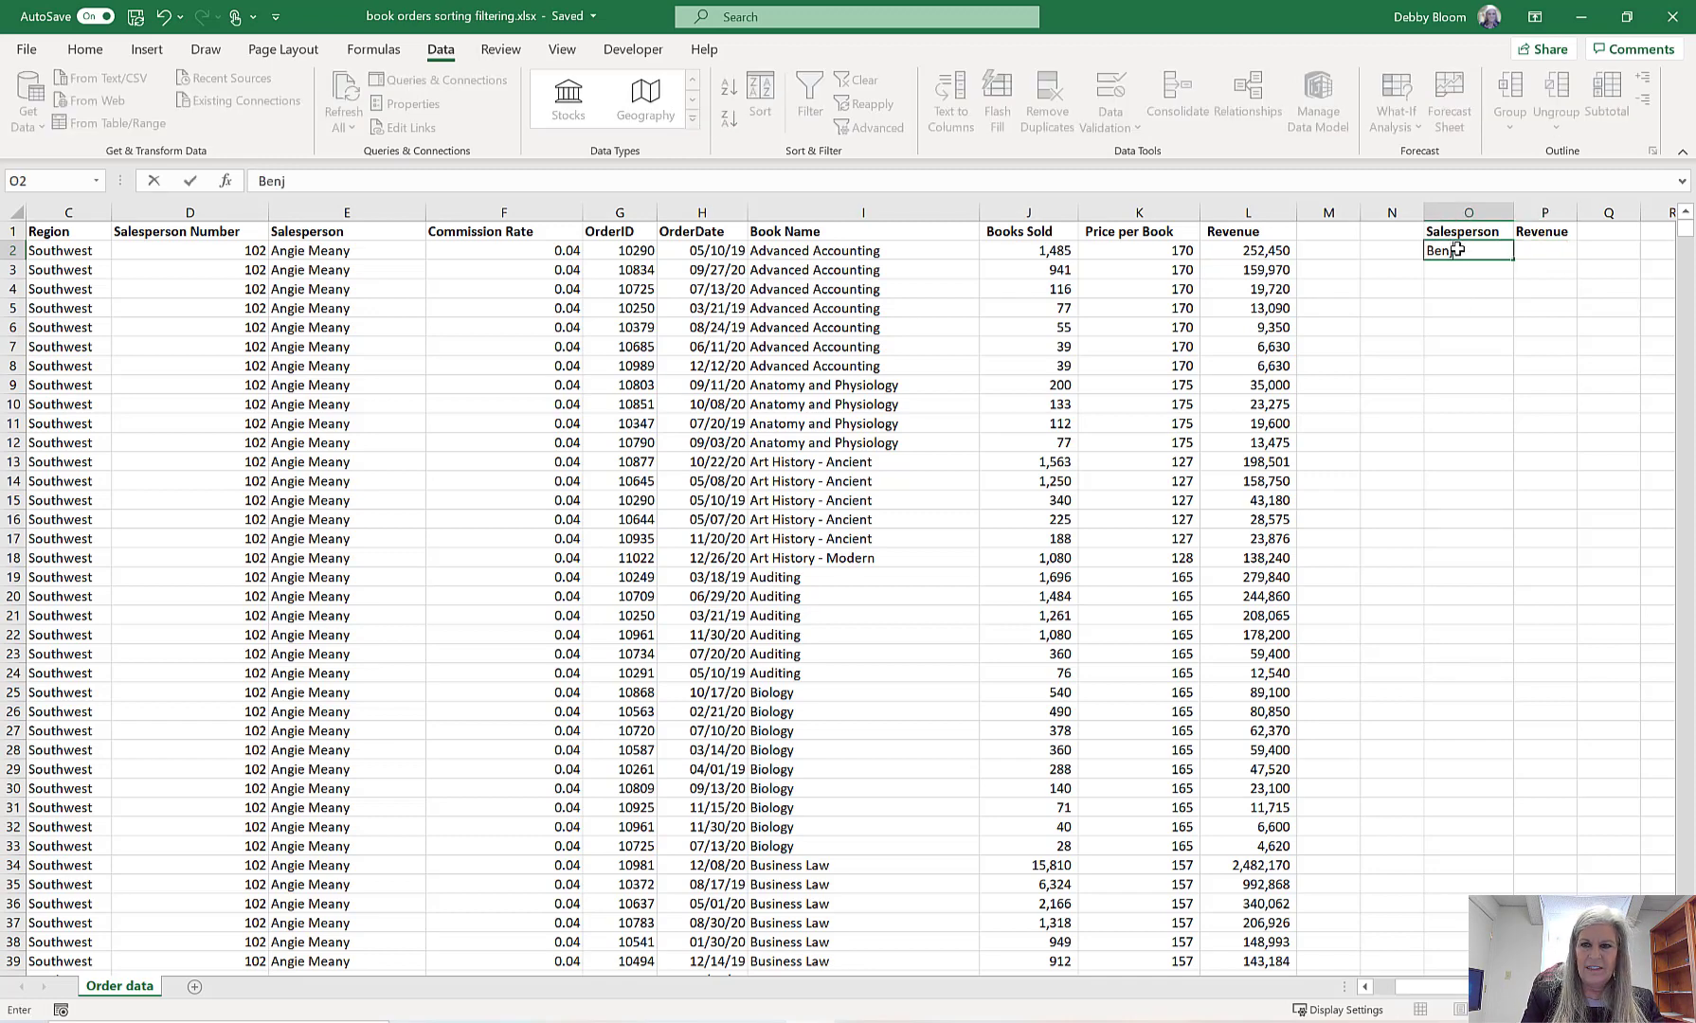
pyautogui.write('amin Her')
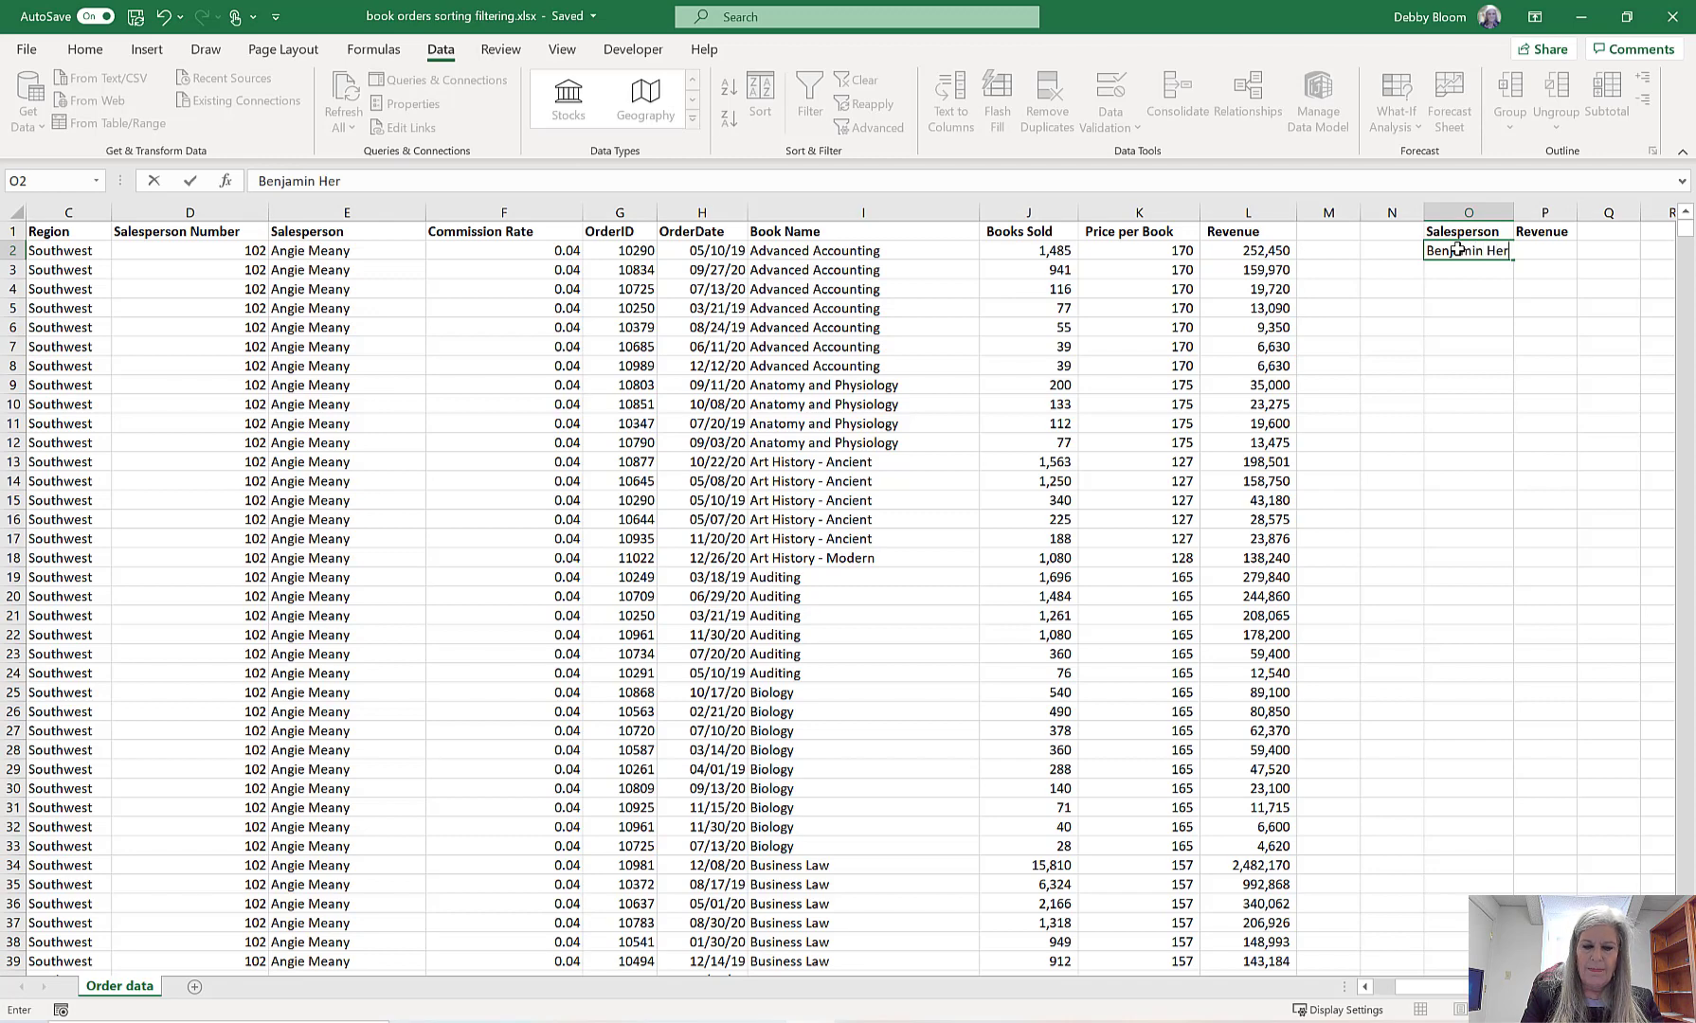
pyautogui.write('nandez')
pyautogui.press('Return')
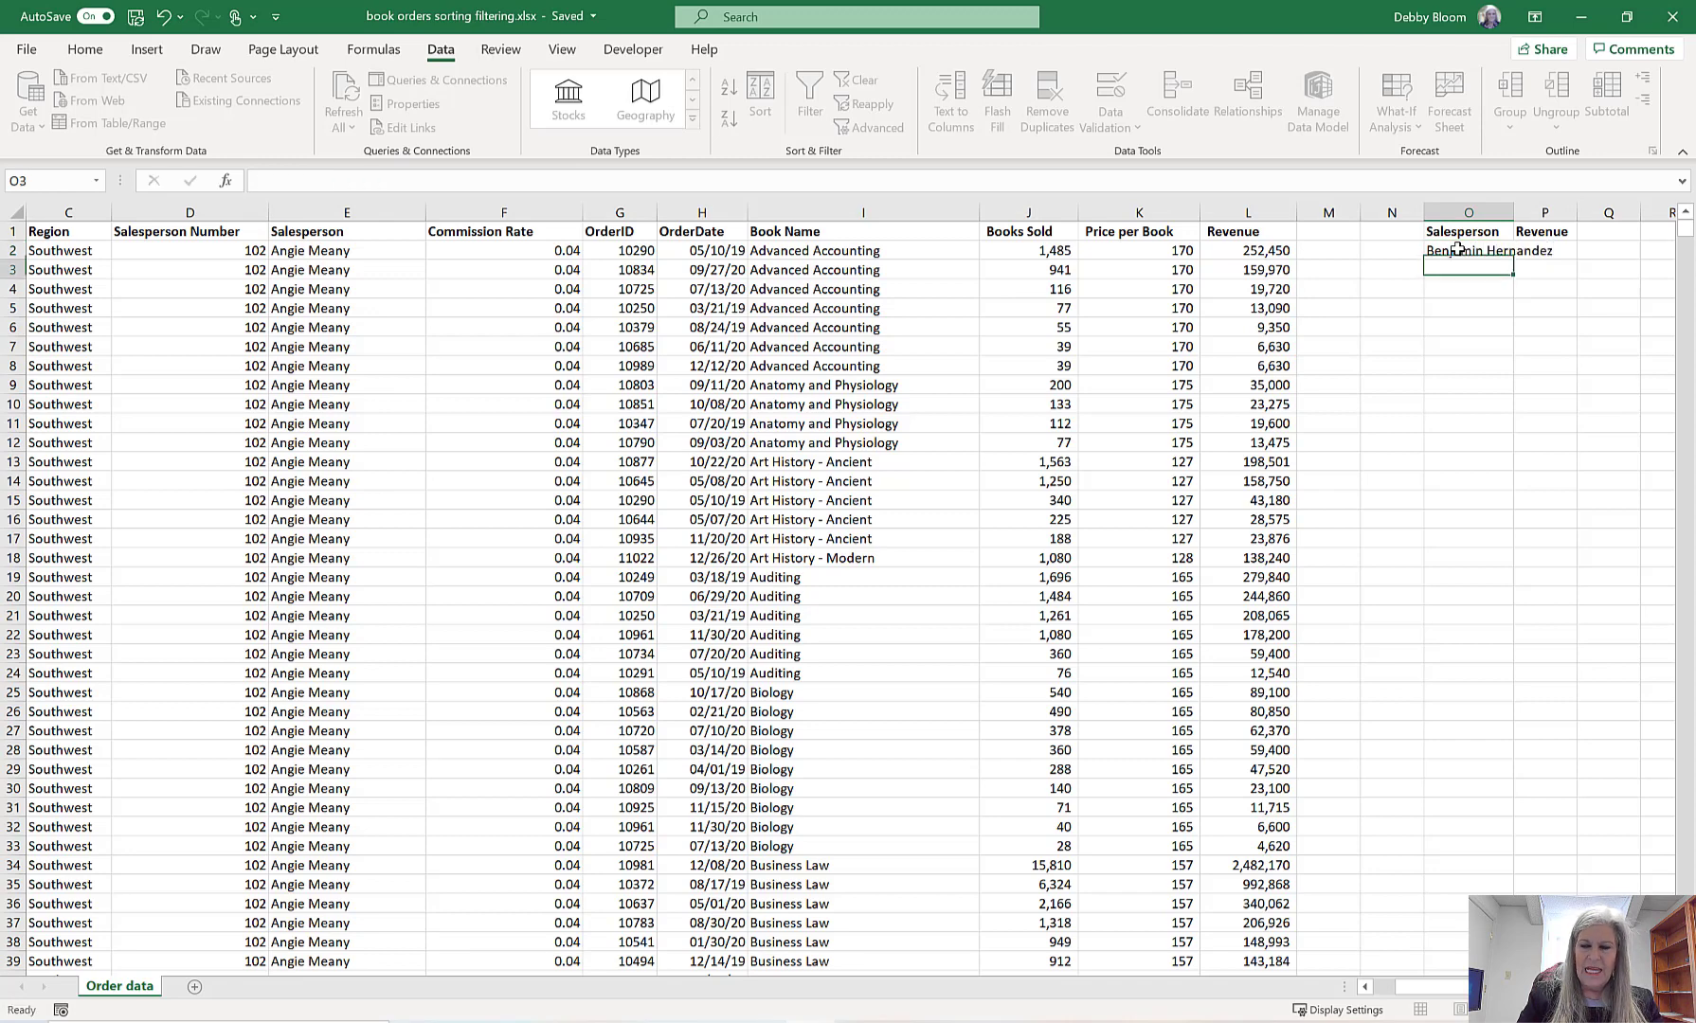
# - Widen column O to fit the salesperson's name and enter >65000 as the Revenue criterion in P2
pyautogui.click(1552, 251)
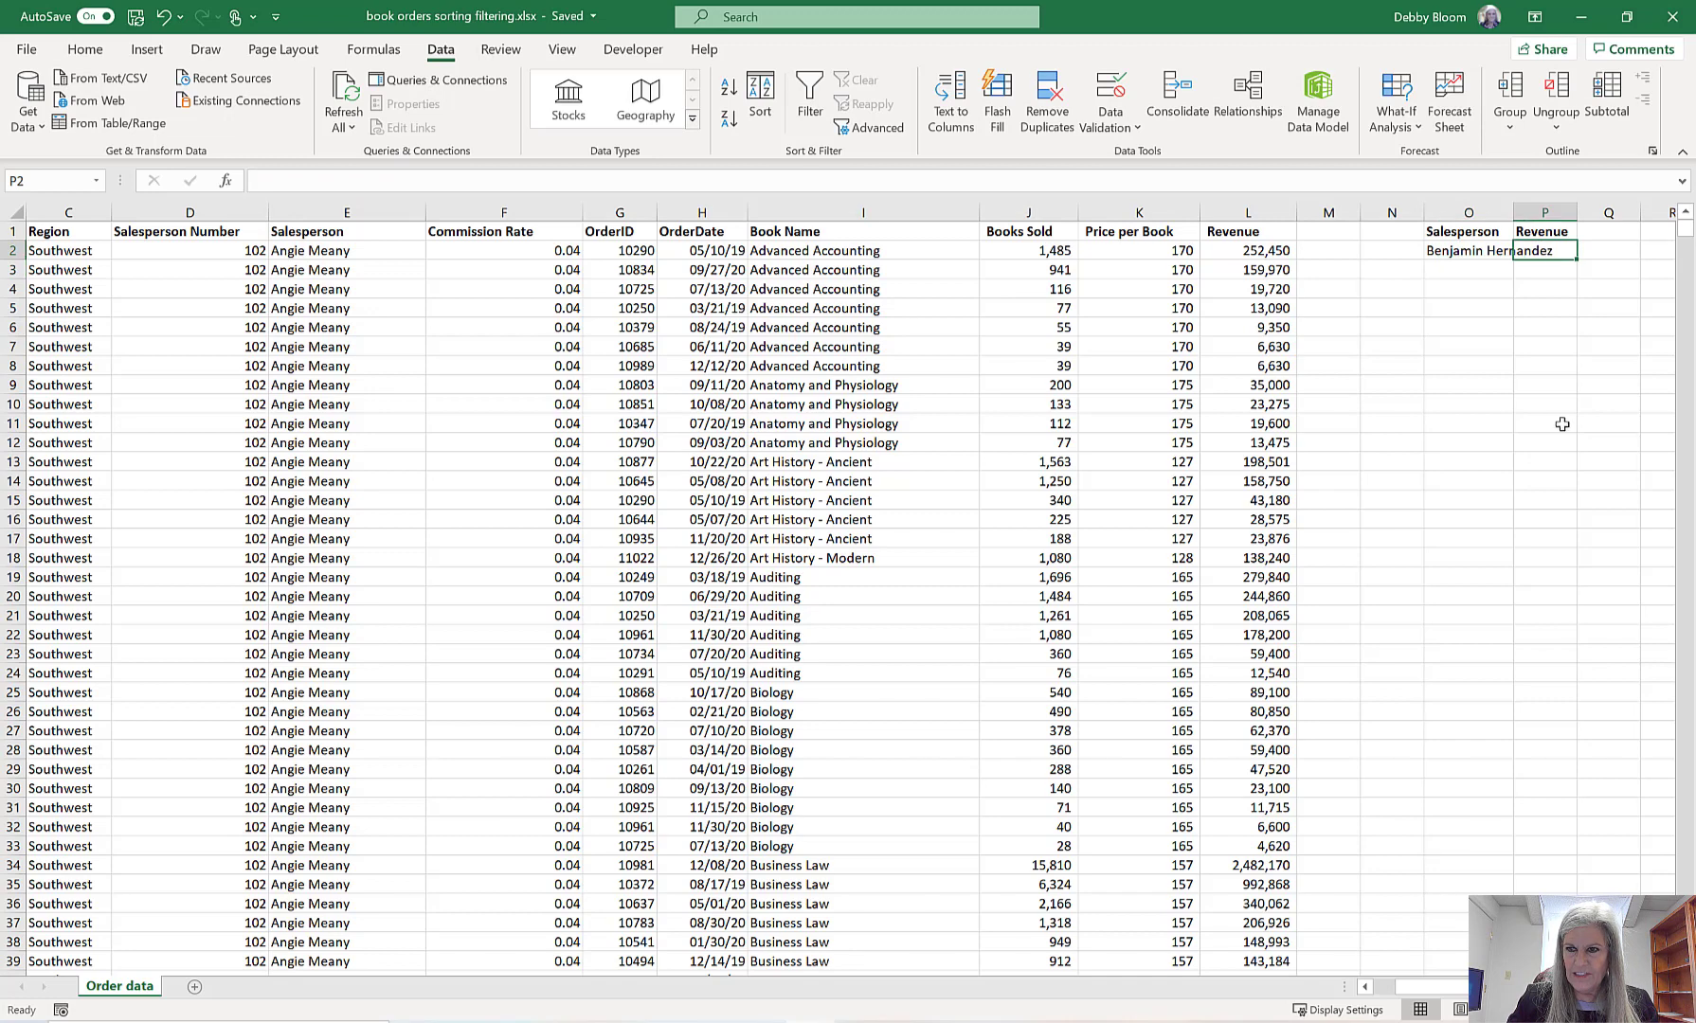
pyautogui.moveTo(1513, 212); pyautogui.dragTo(1567, 212)
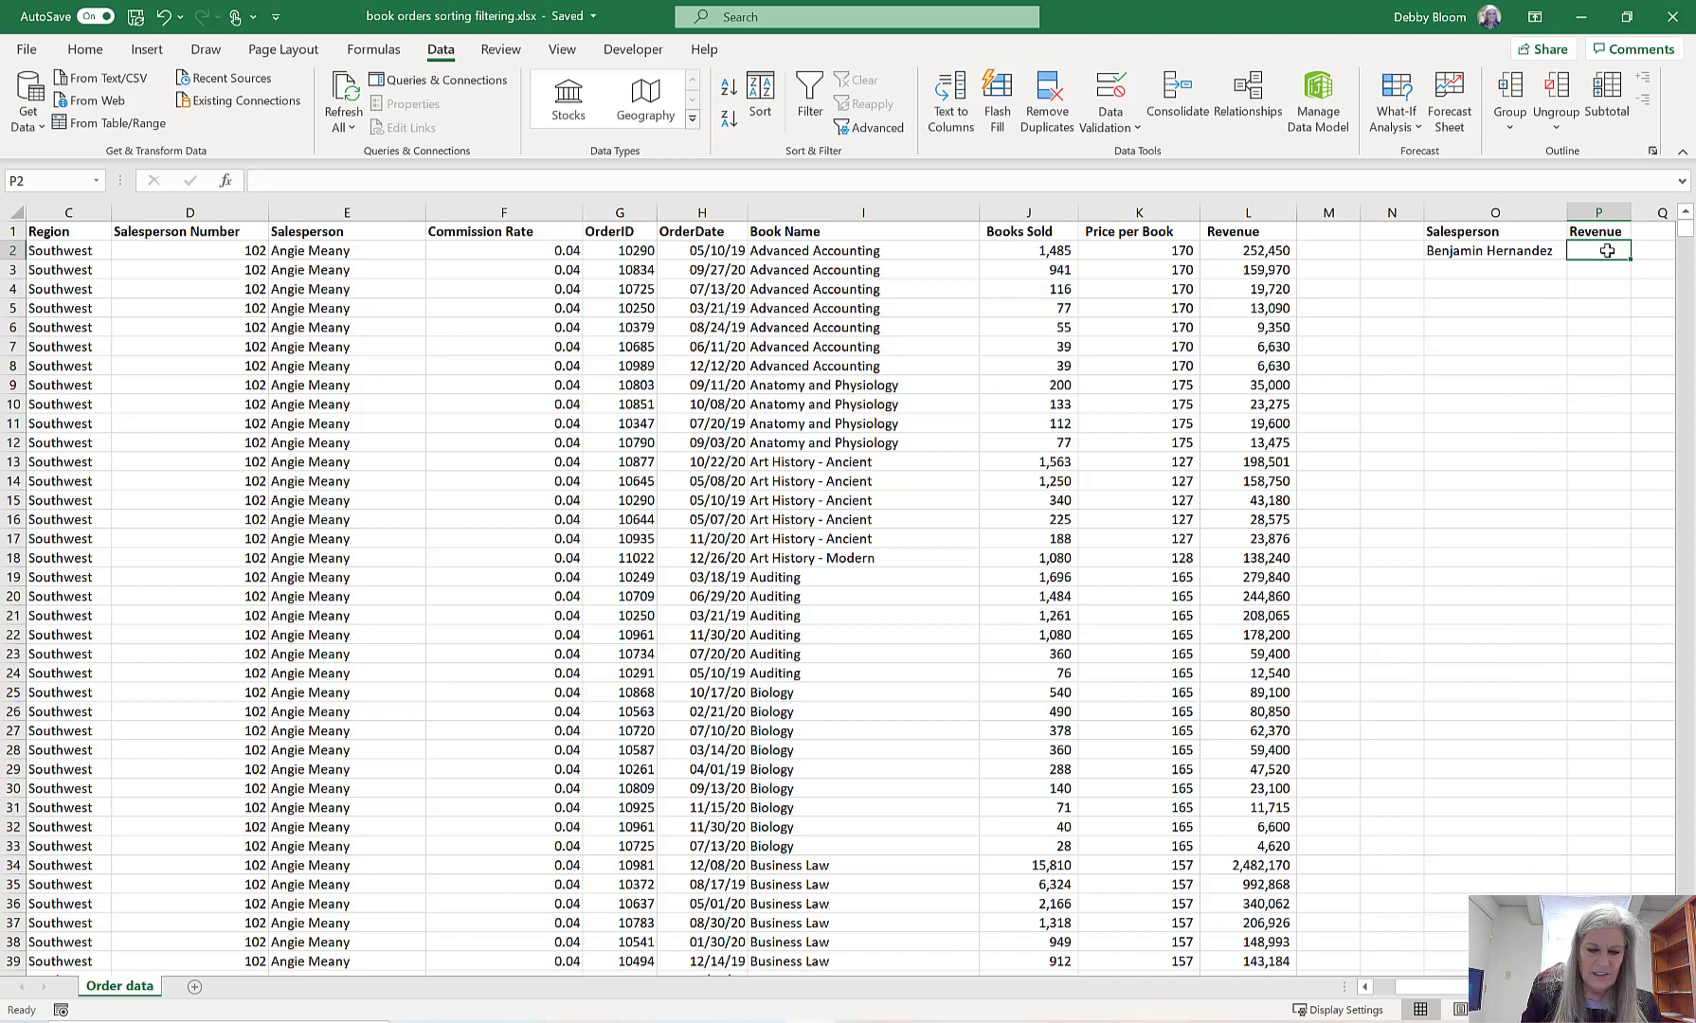
pyautogui.write('>')
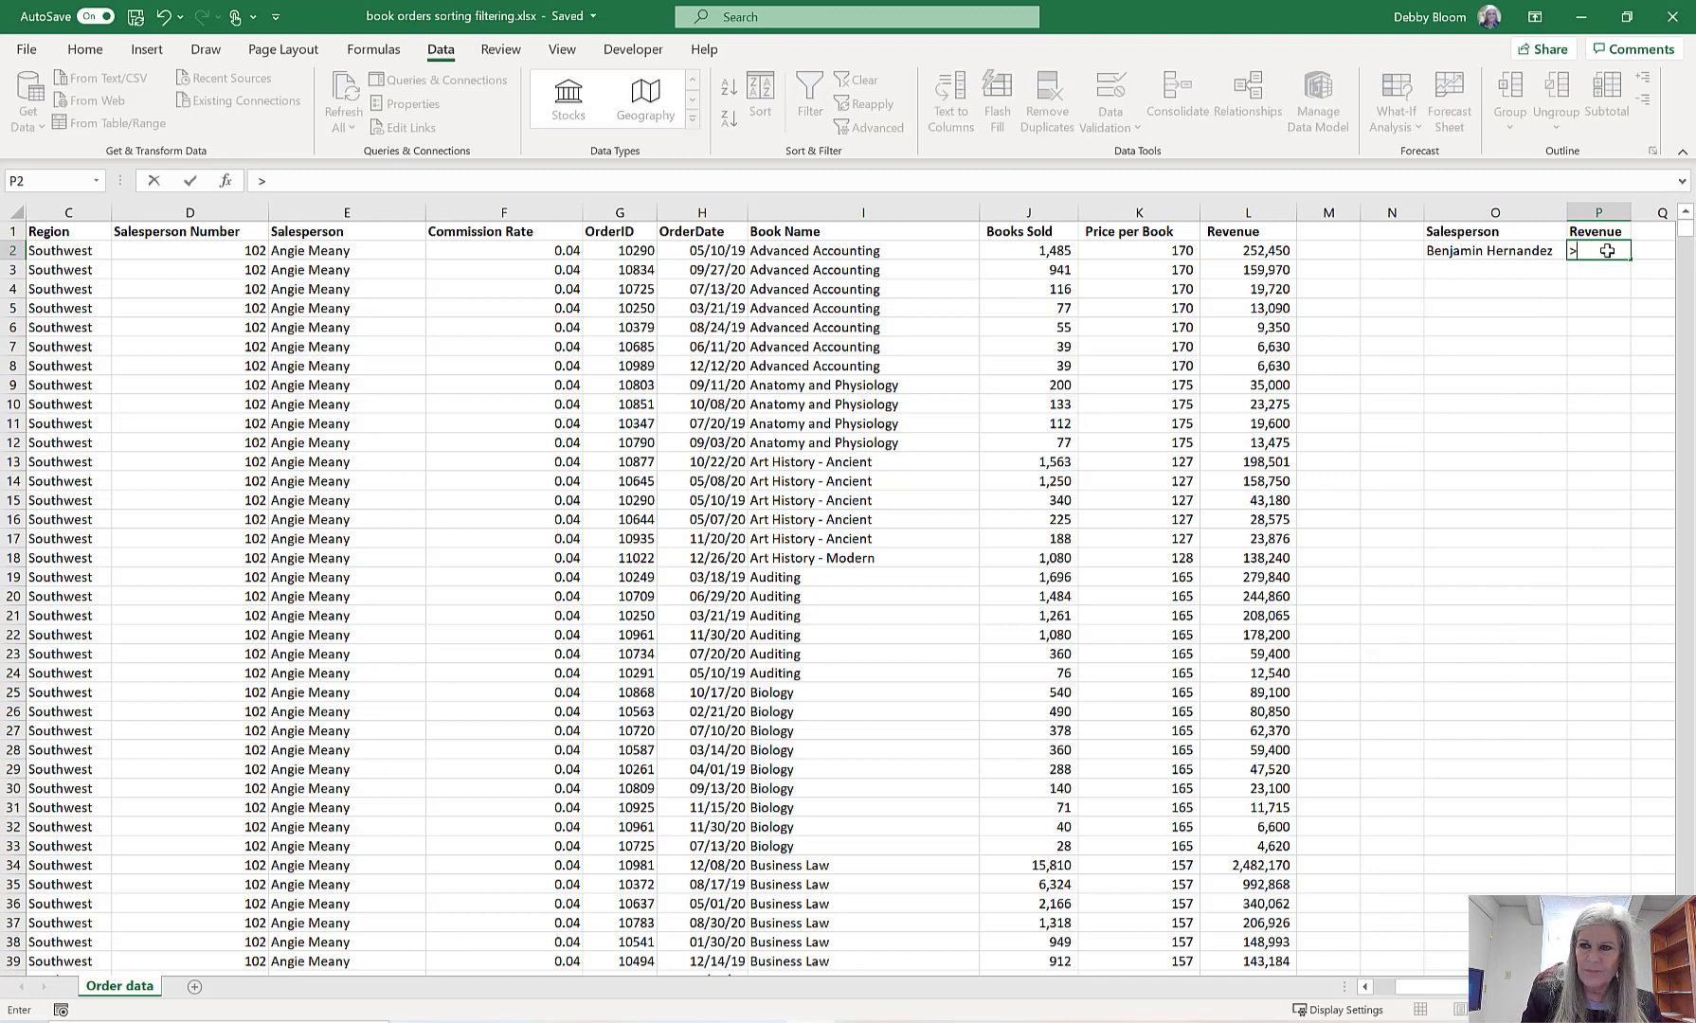
pyautogui.write('65000')
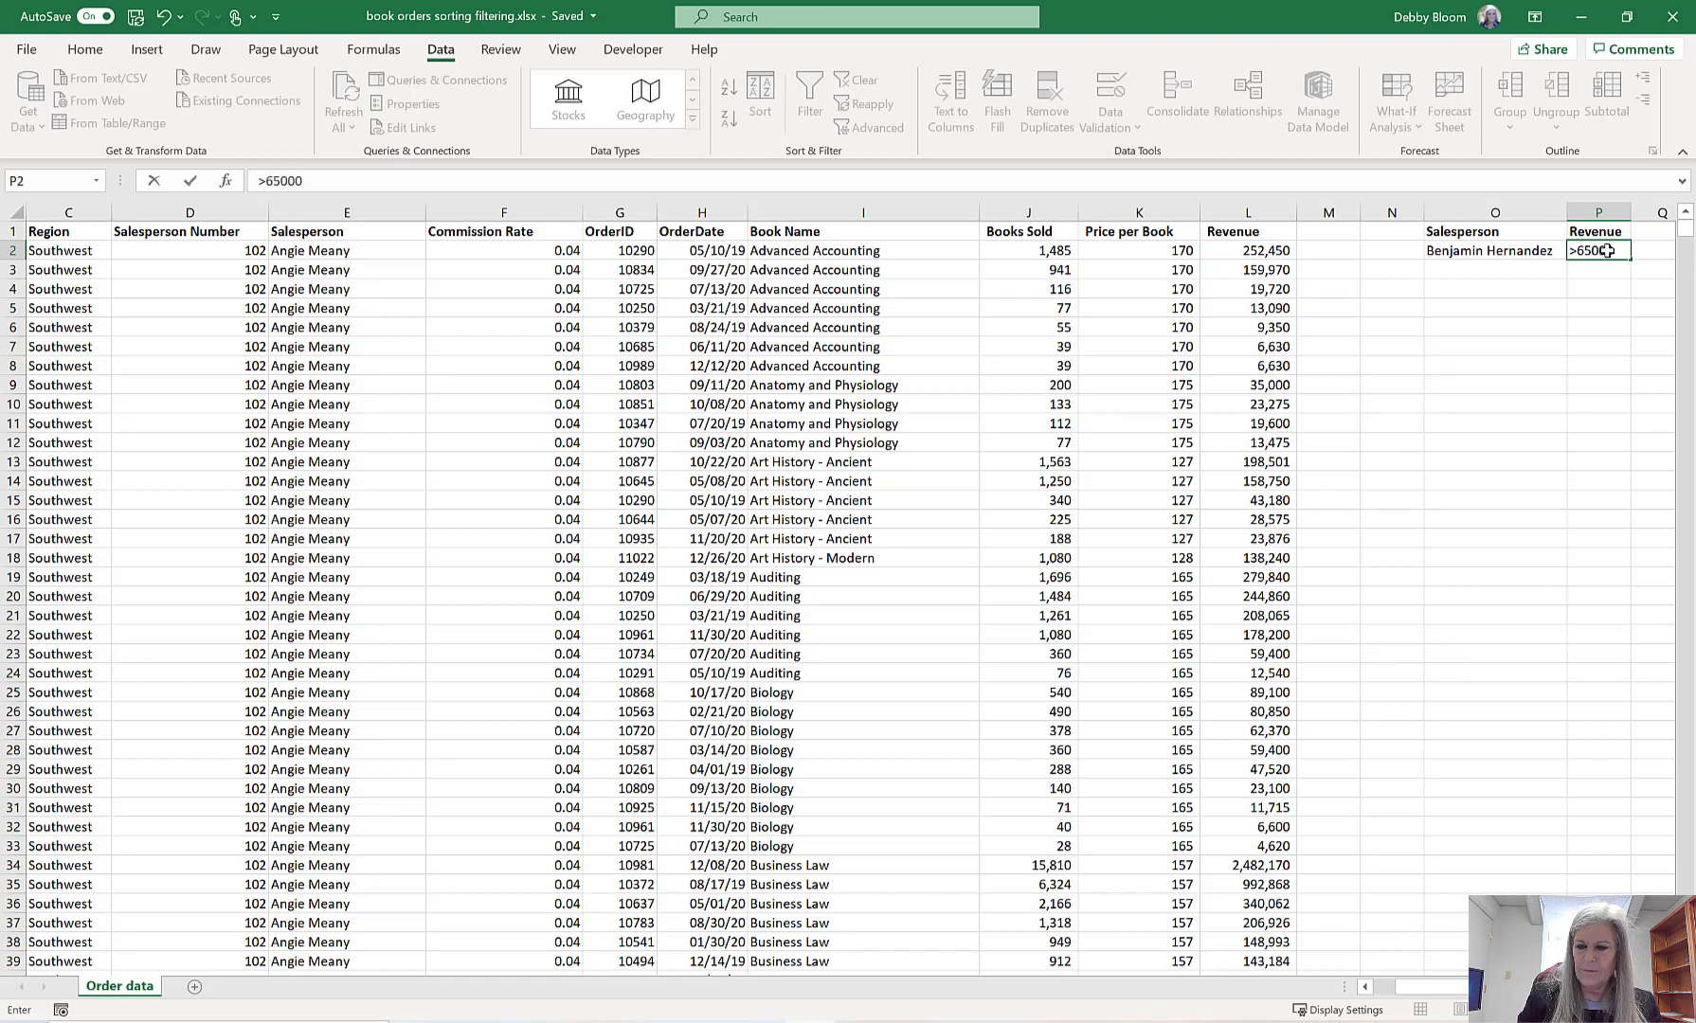
pyautogui.press('Return')
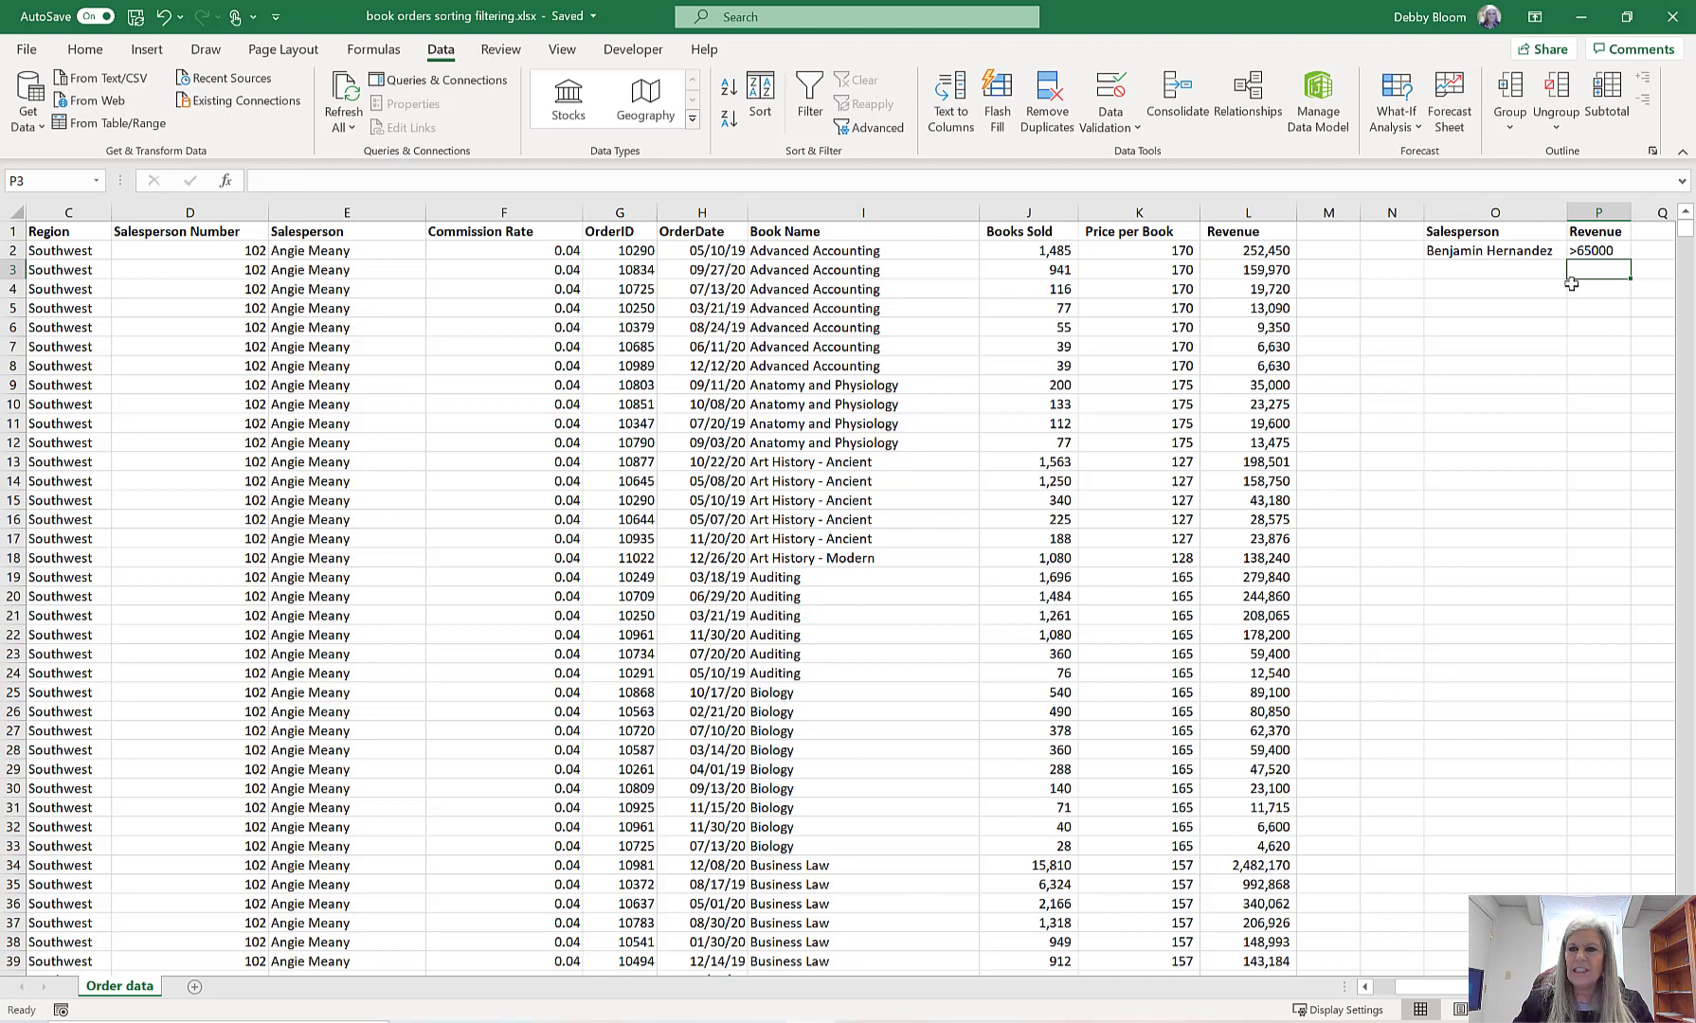
# - Start an advanced filter on the order data list with O1:P2 as the criteria range
pyautogui.moveTo(1460, 230); pyautogui.dragTo(1593, 252)
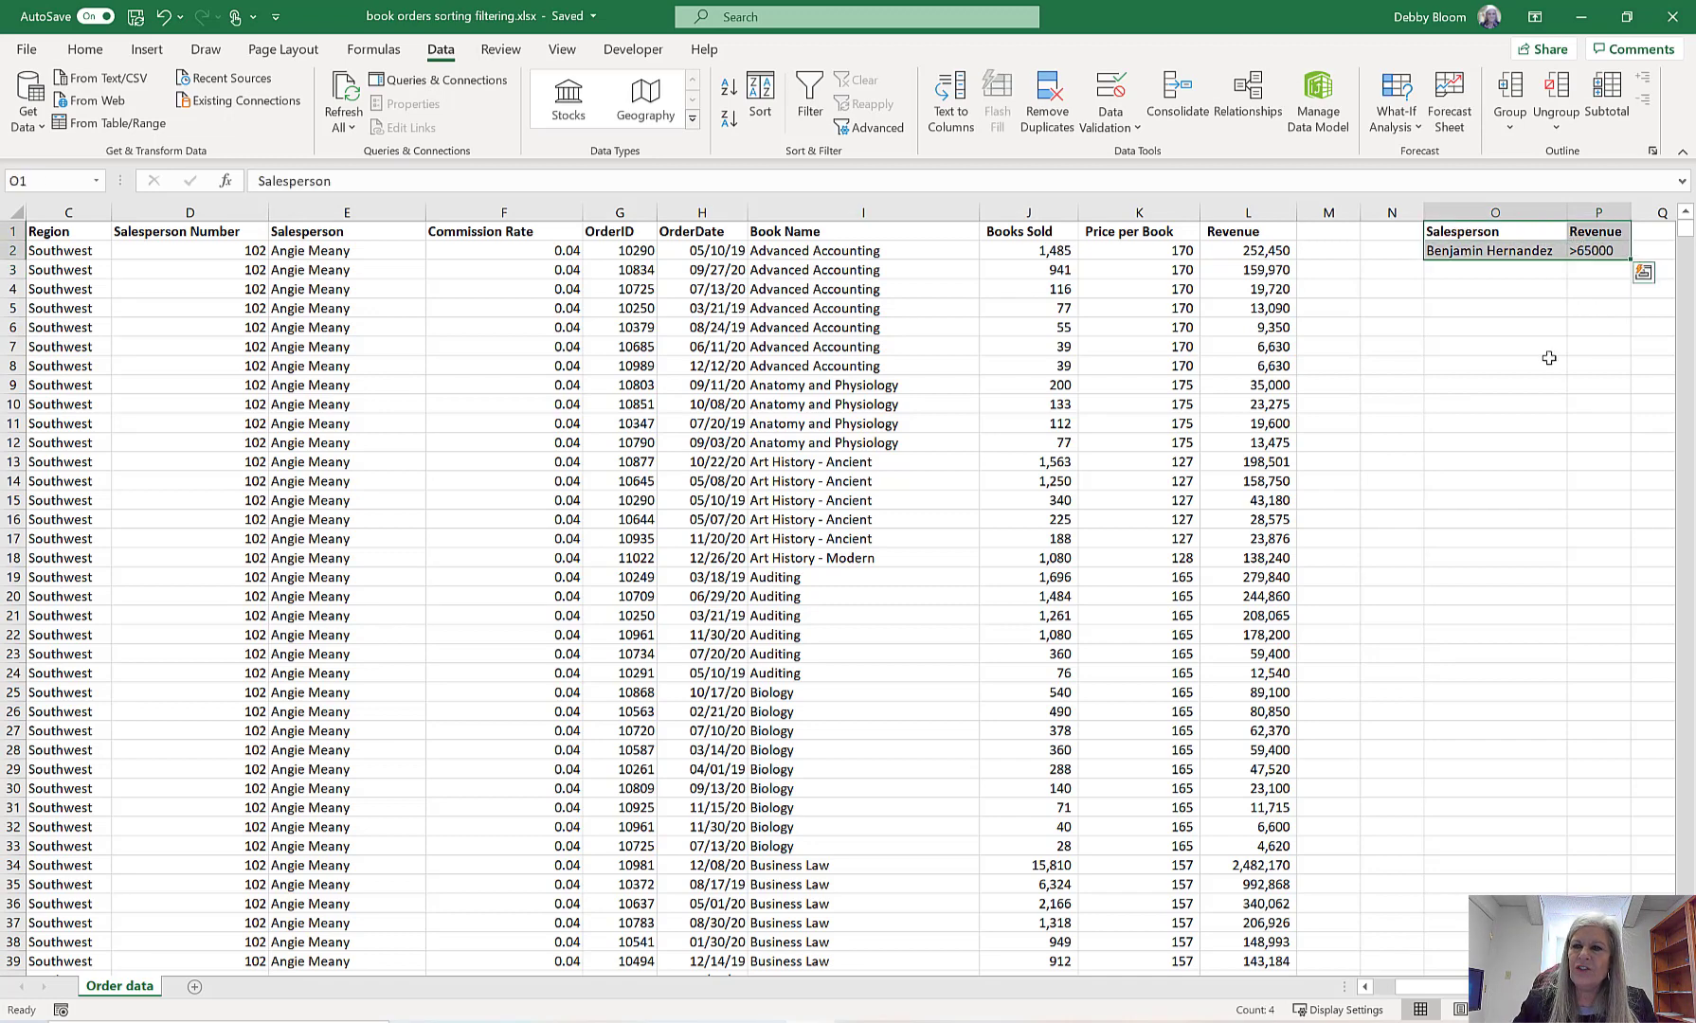
pyautogui.click(1471, 305)
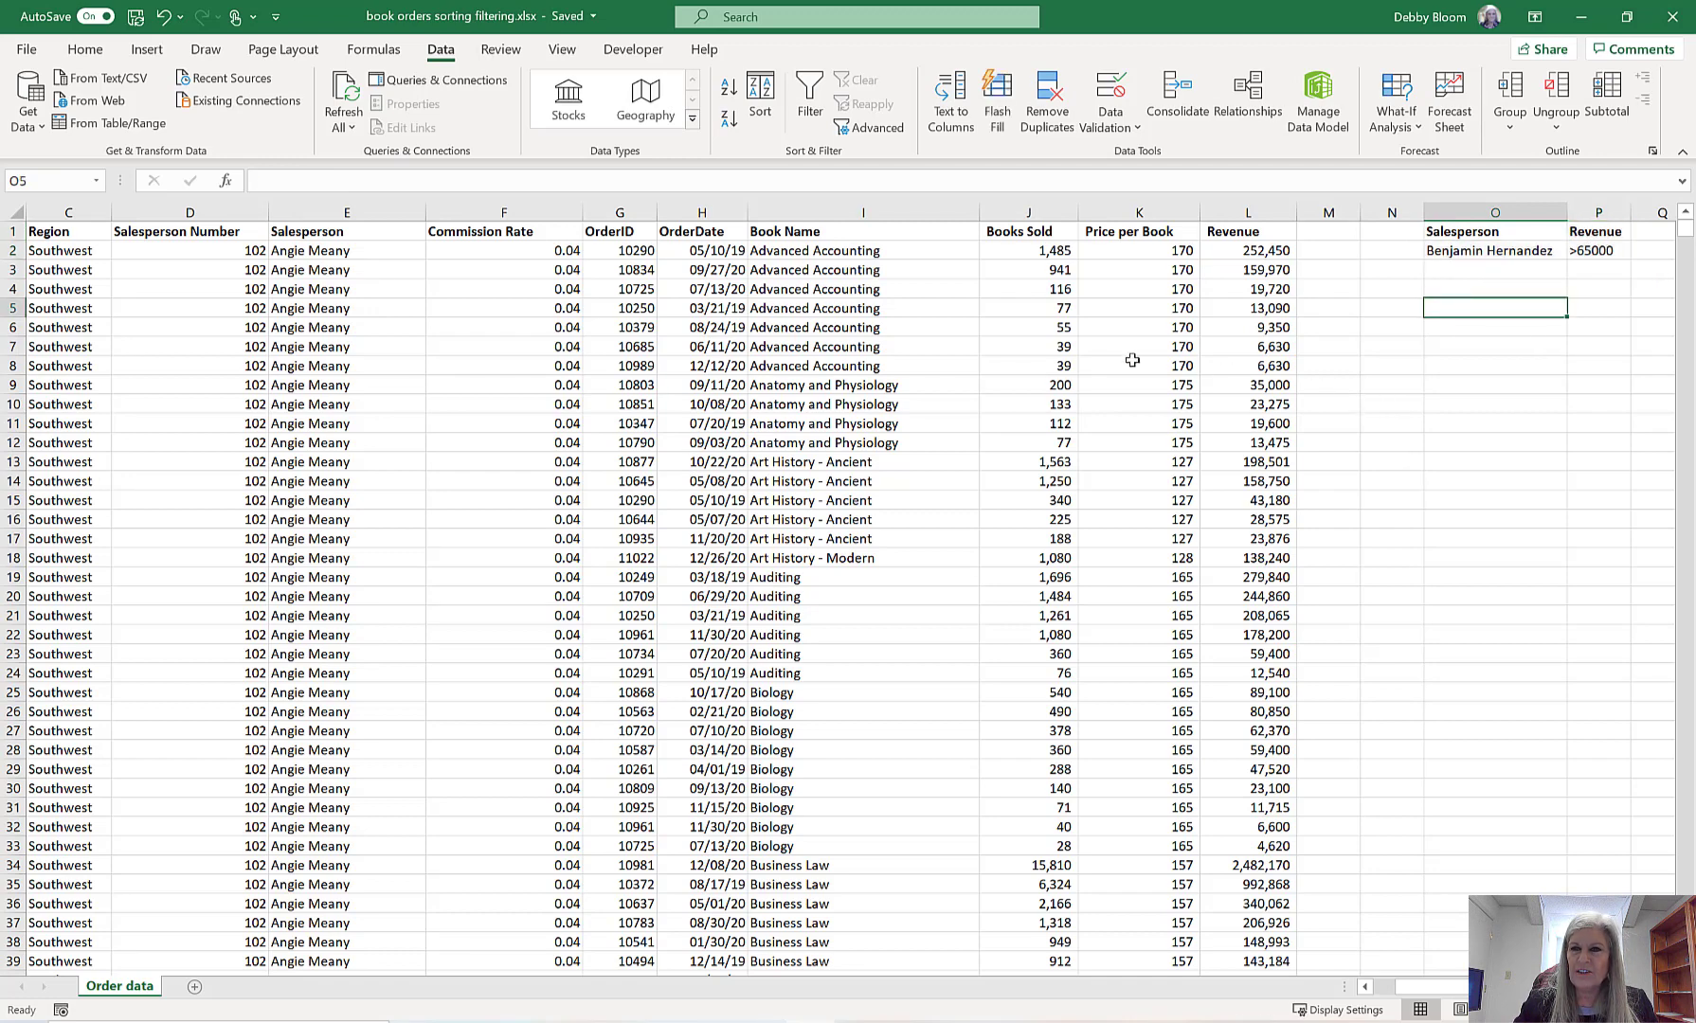
pyautogui.click(841, 386)
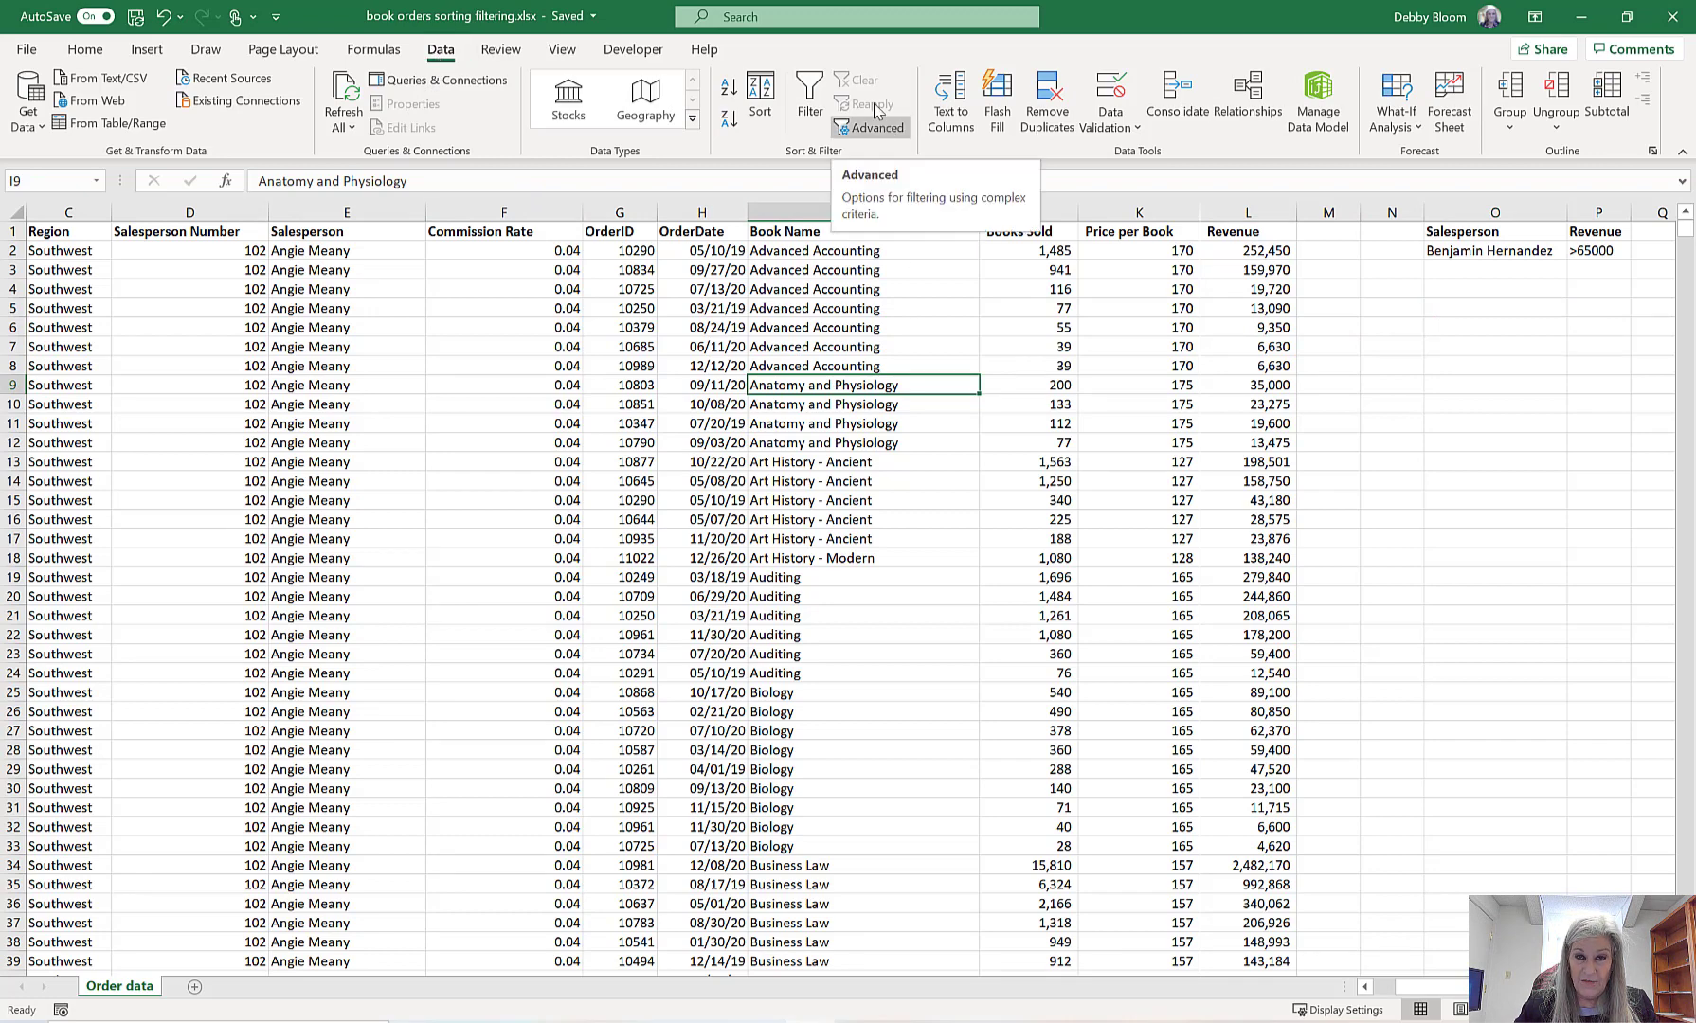
pyautogui.click(864, 127)
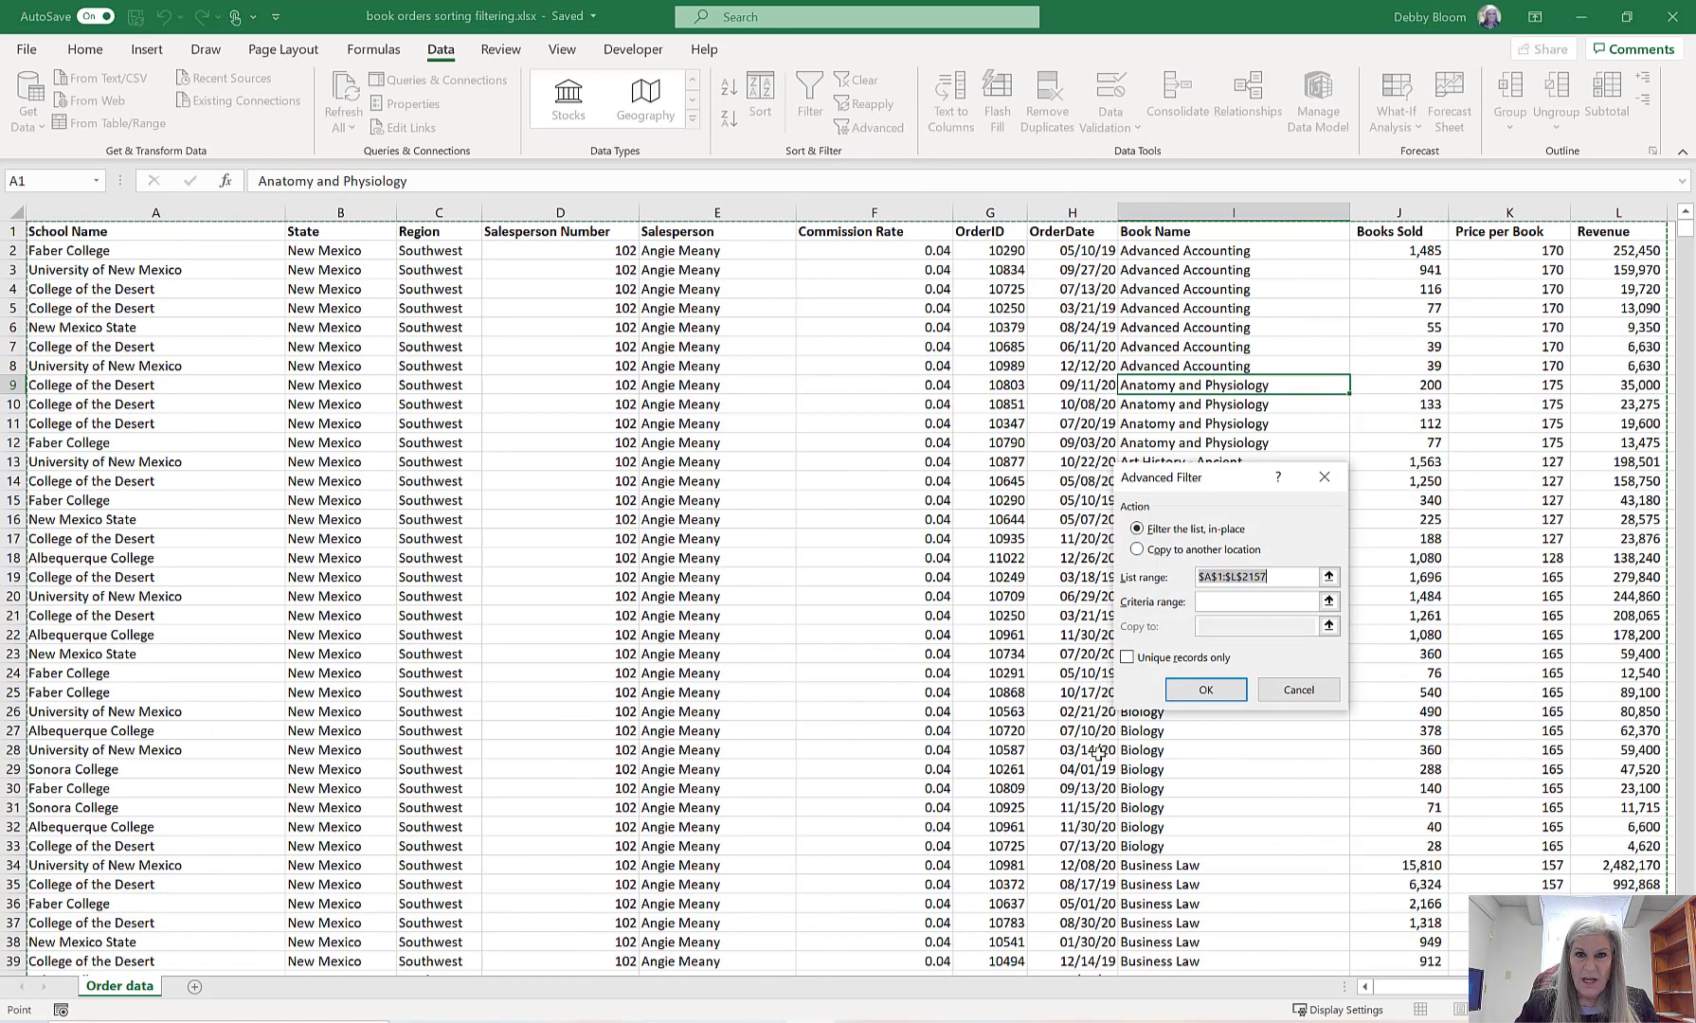
pyautogui.click(1228, 599)
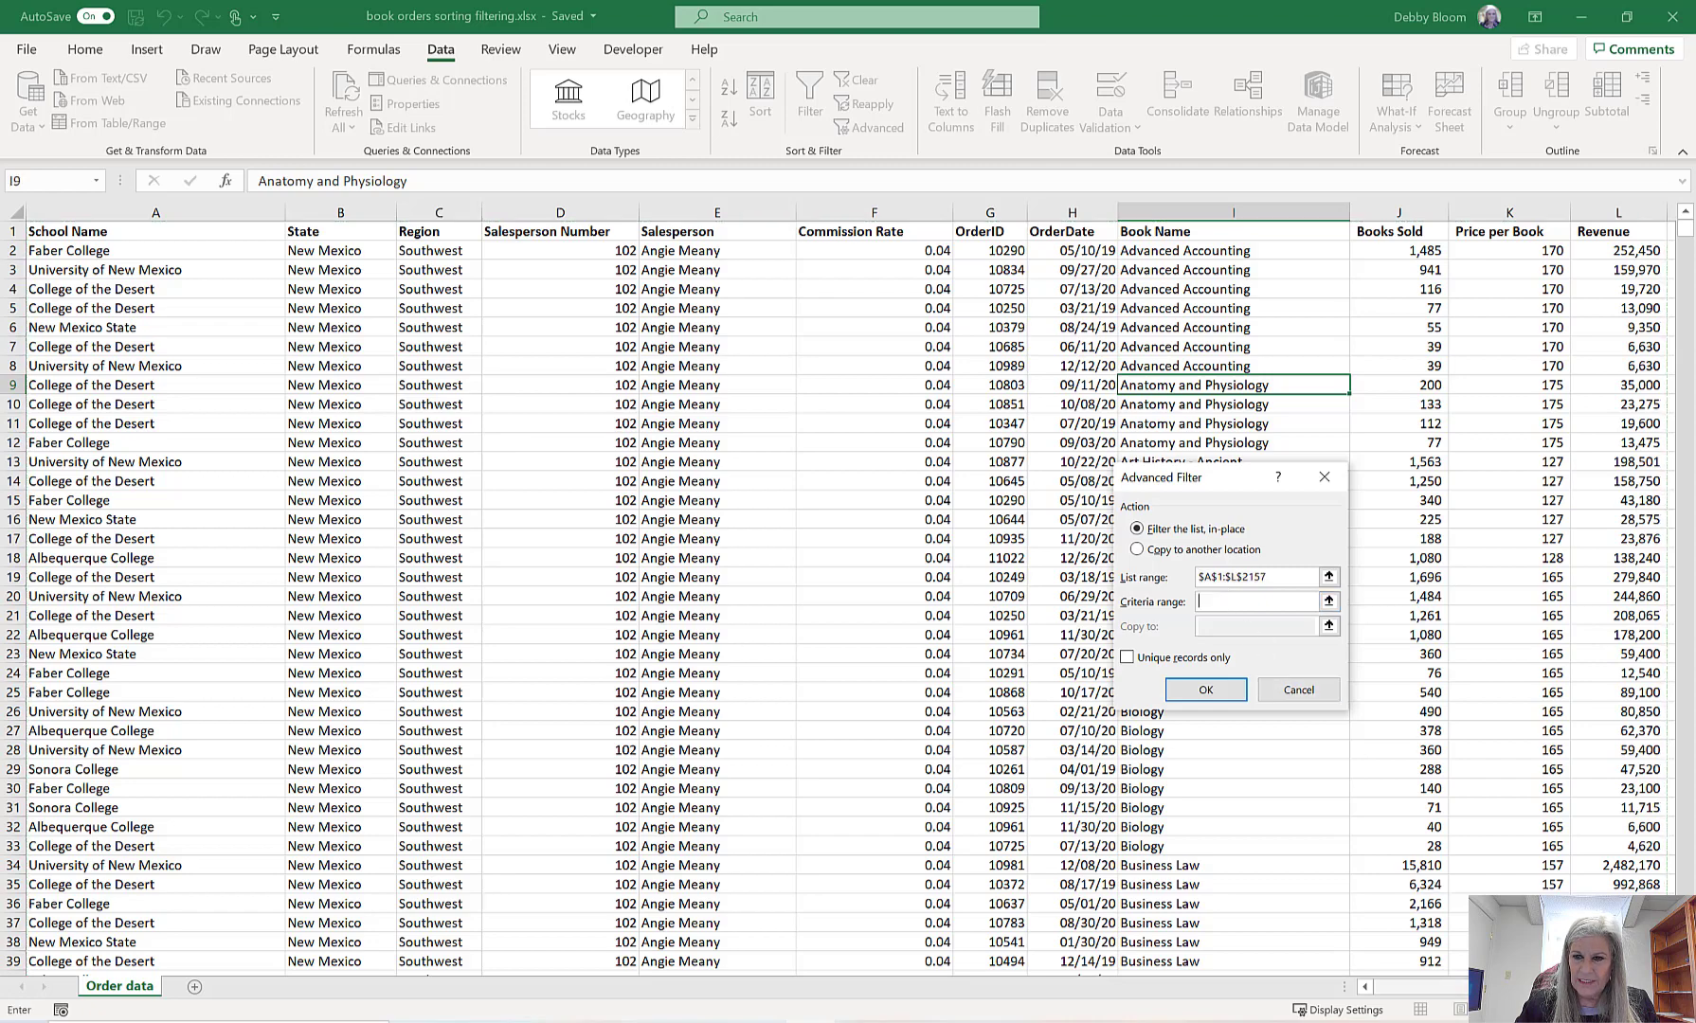
pyautogui.hscroll(5, 1421, 986)
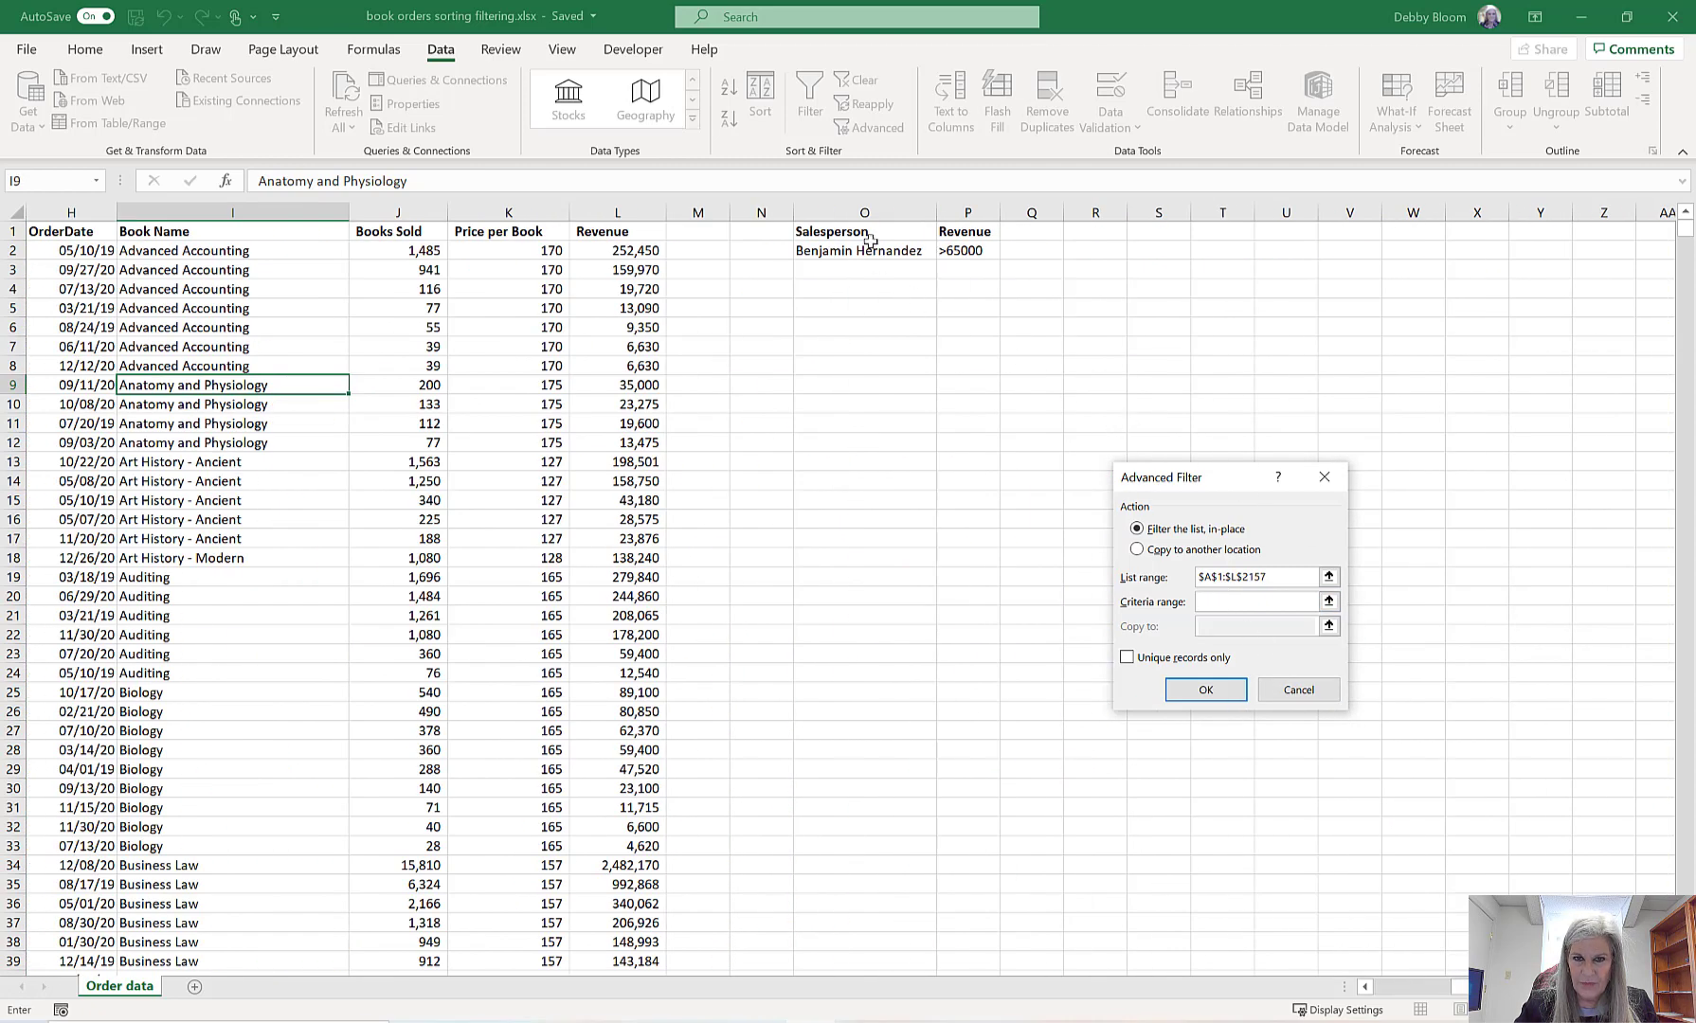
pyautogui.moveTo(867, 236); pyautogui.dragTo(955, 242)
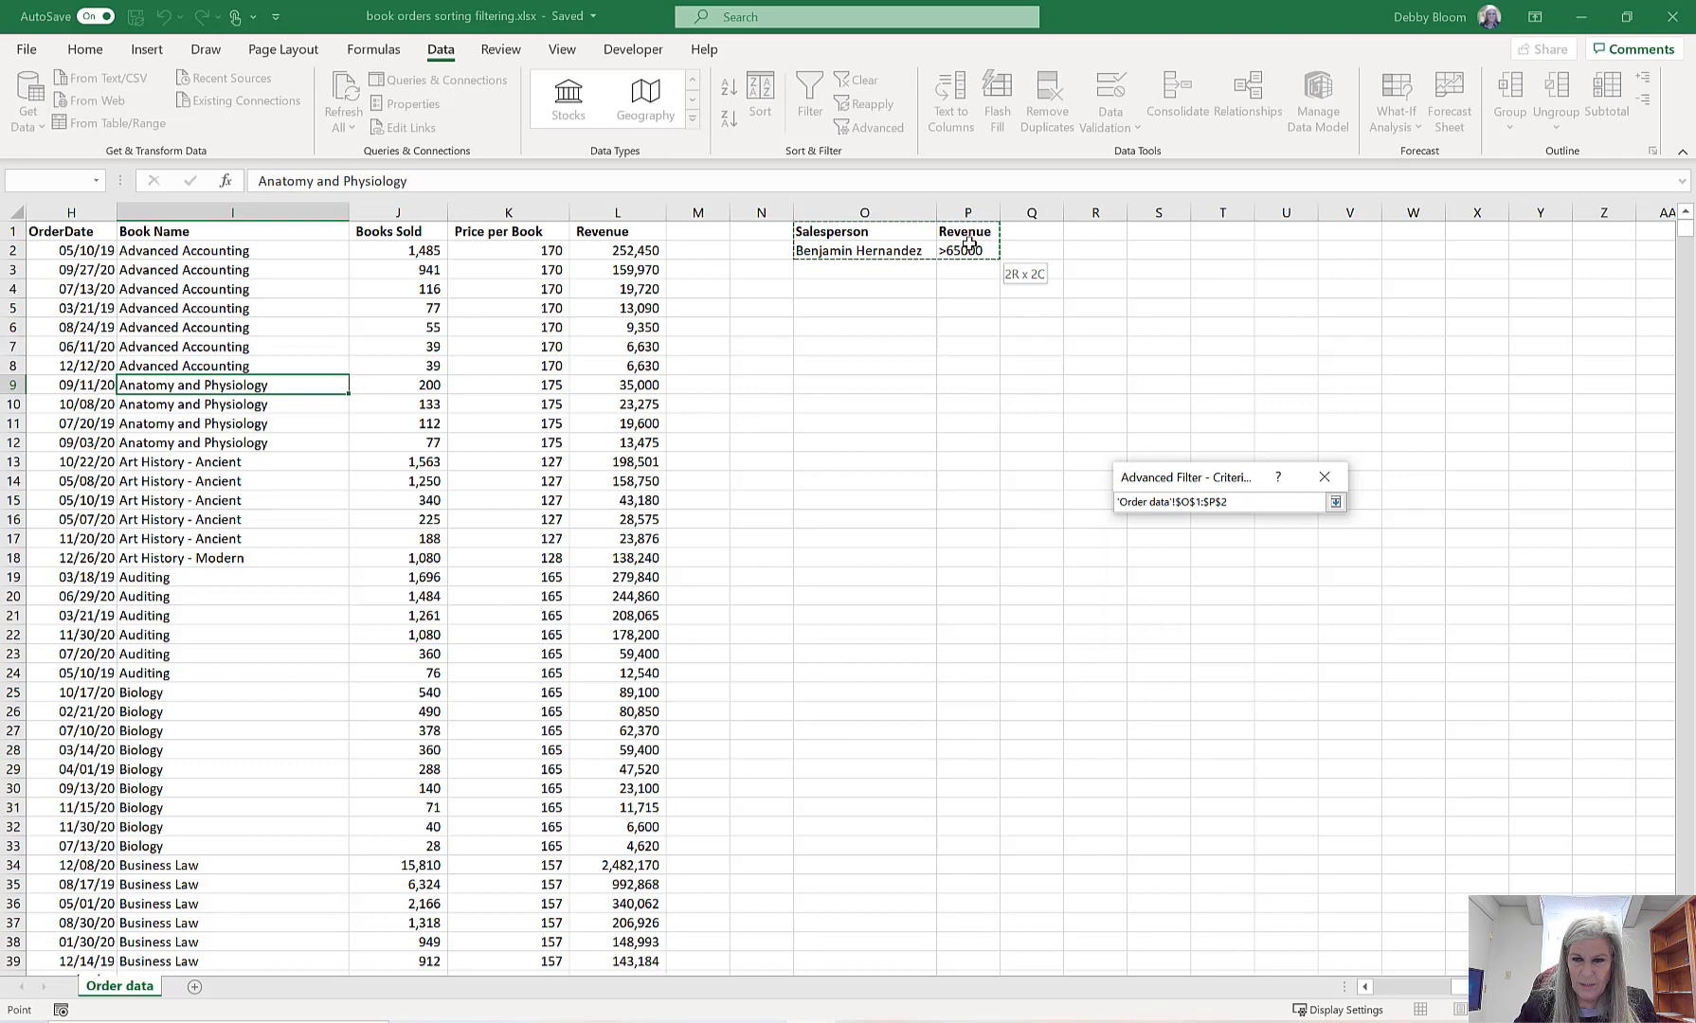
pyautogui.press('Return')
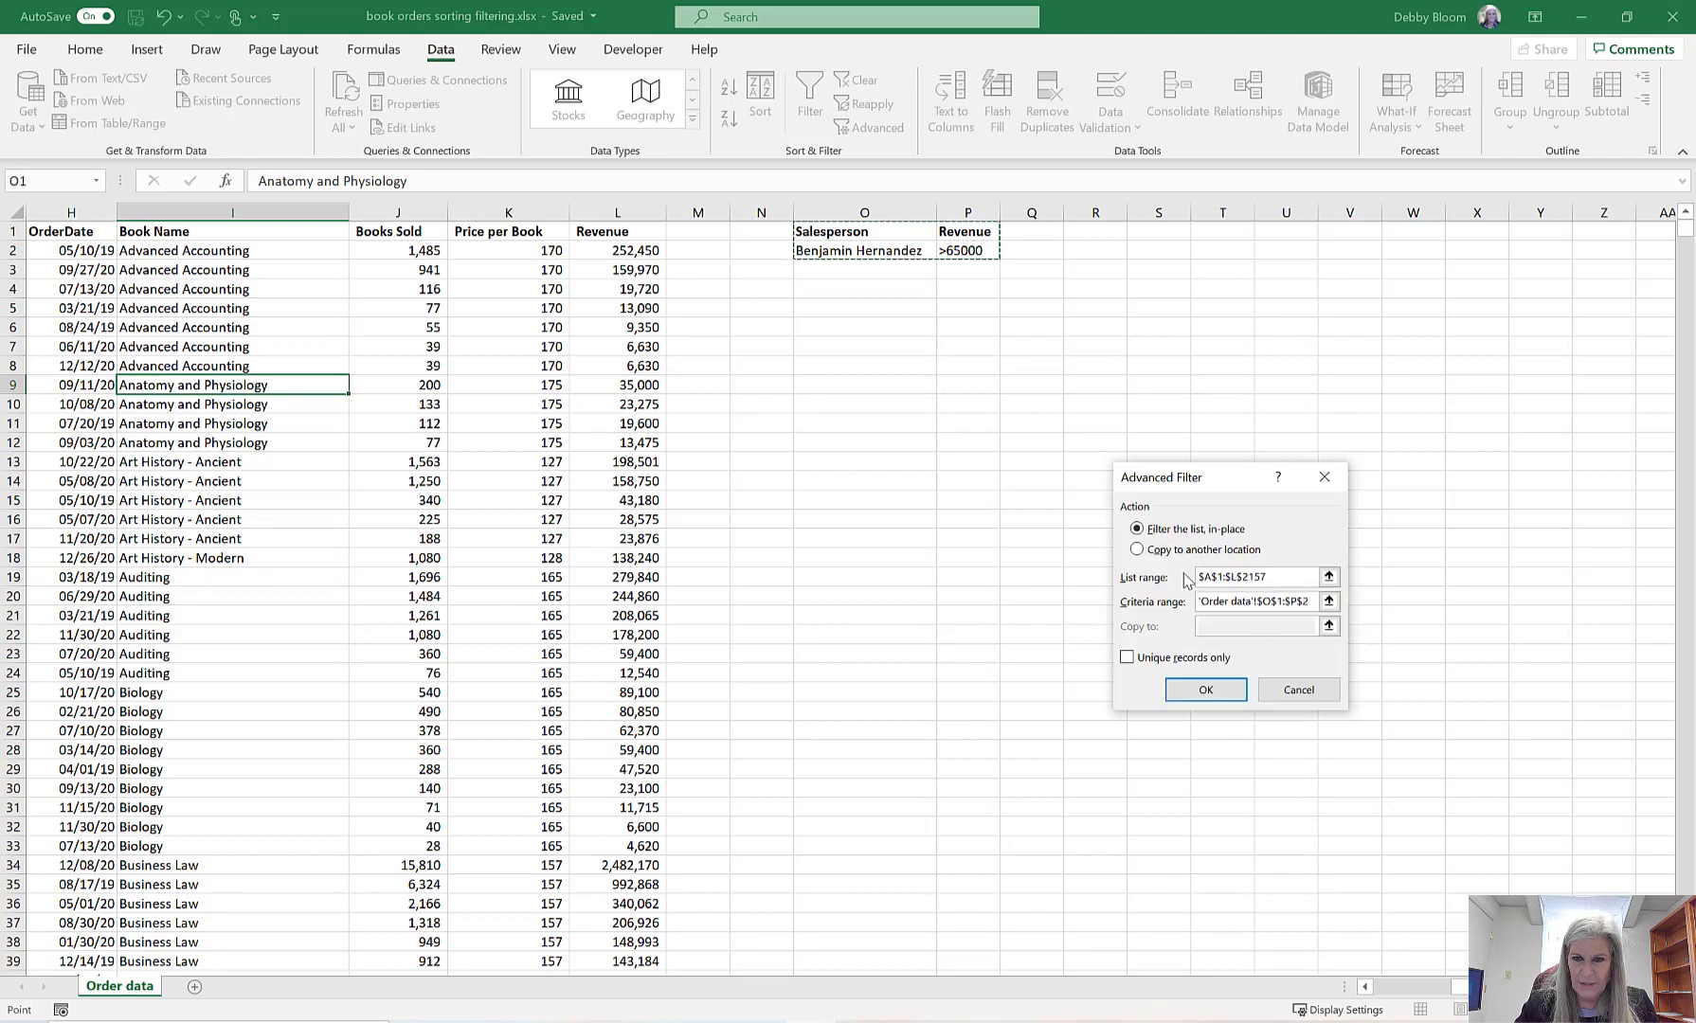
# - Have the advanced filter copy its results to another location starting at cell O5, and run it
pyautogui.click(1137, 551)
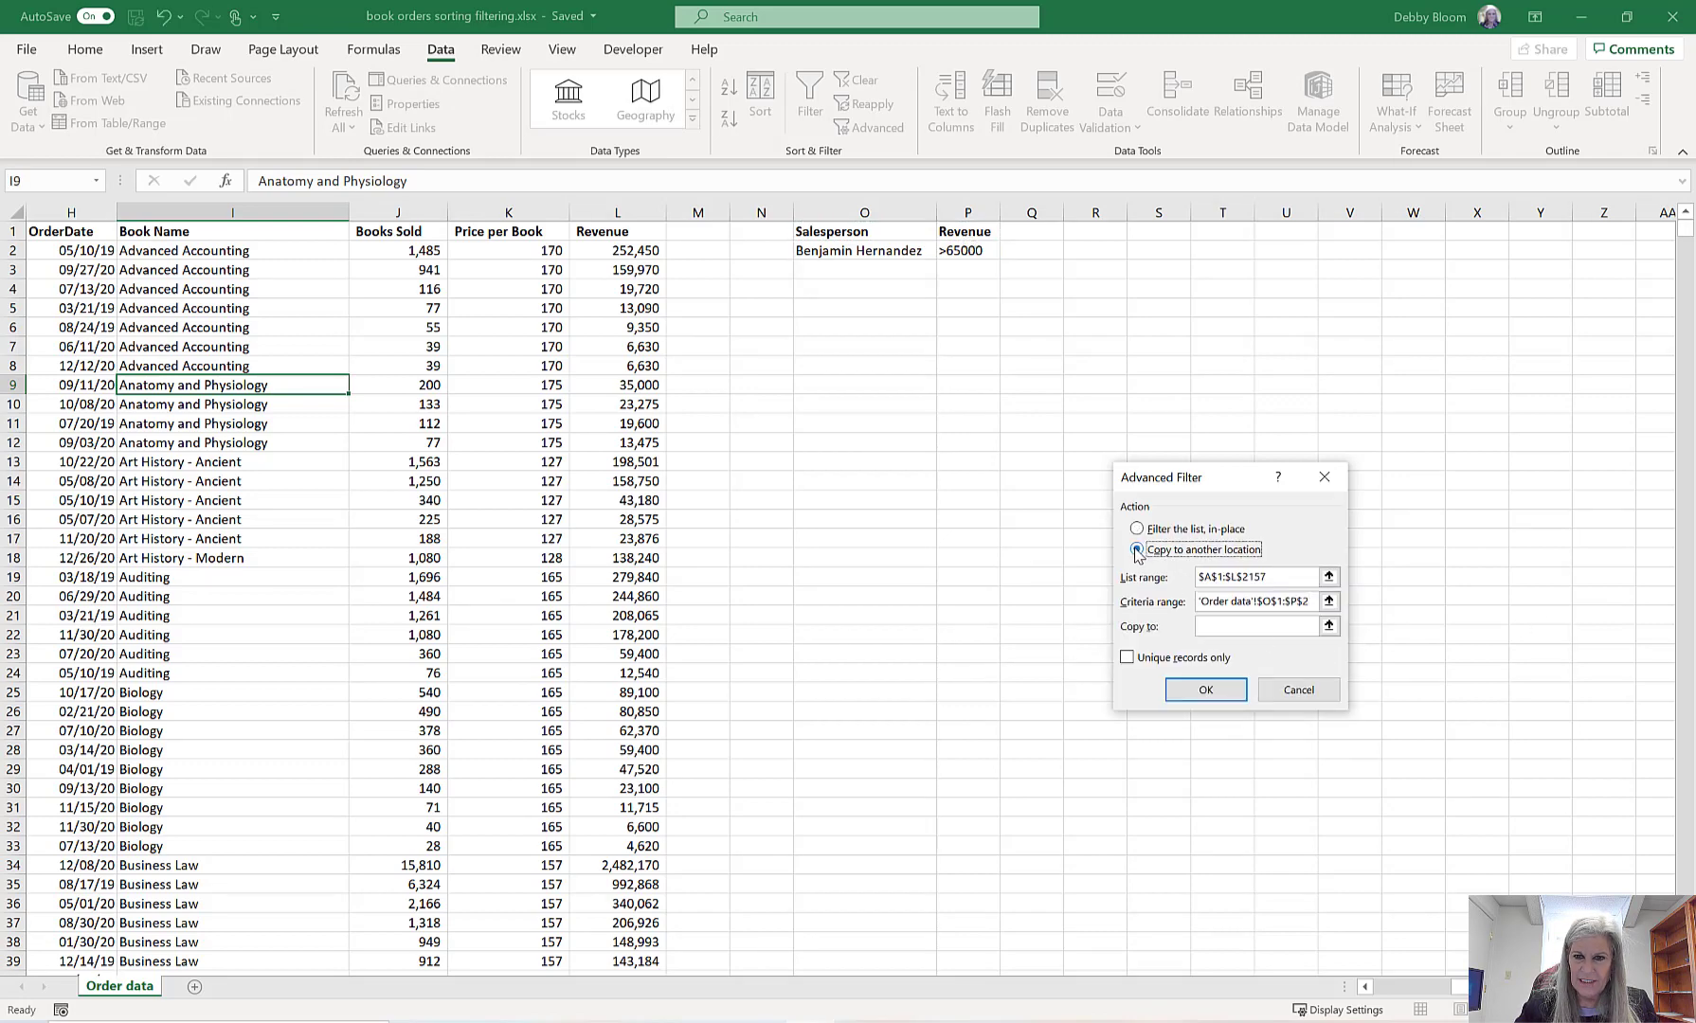
pyautogui.click(1221, 628)
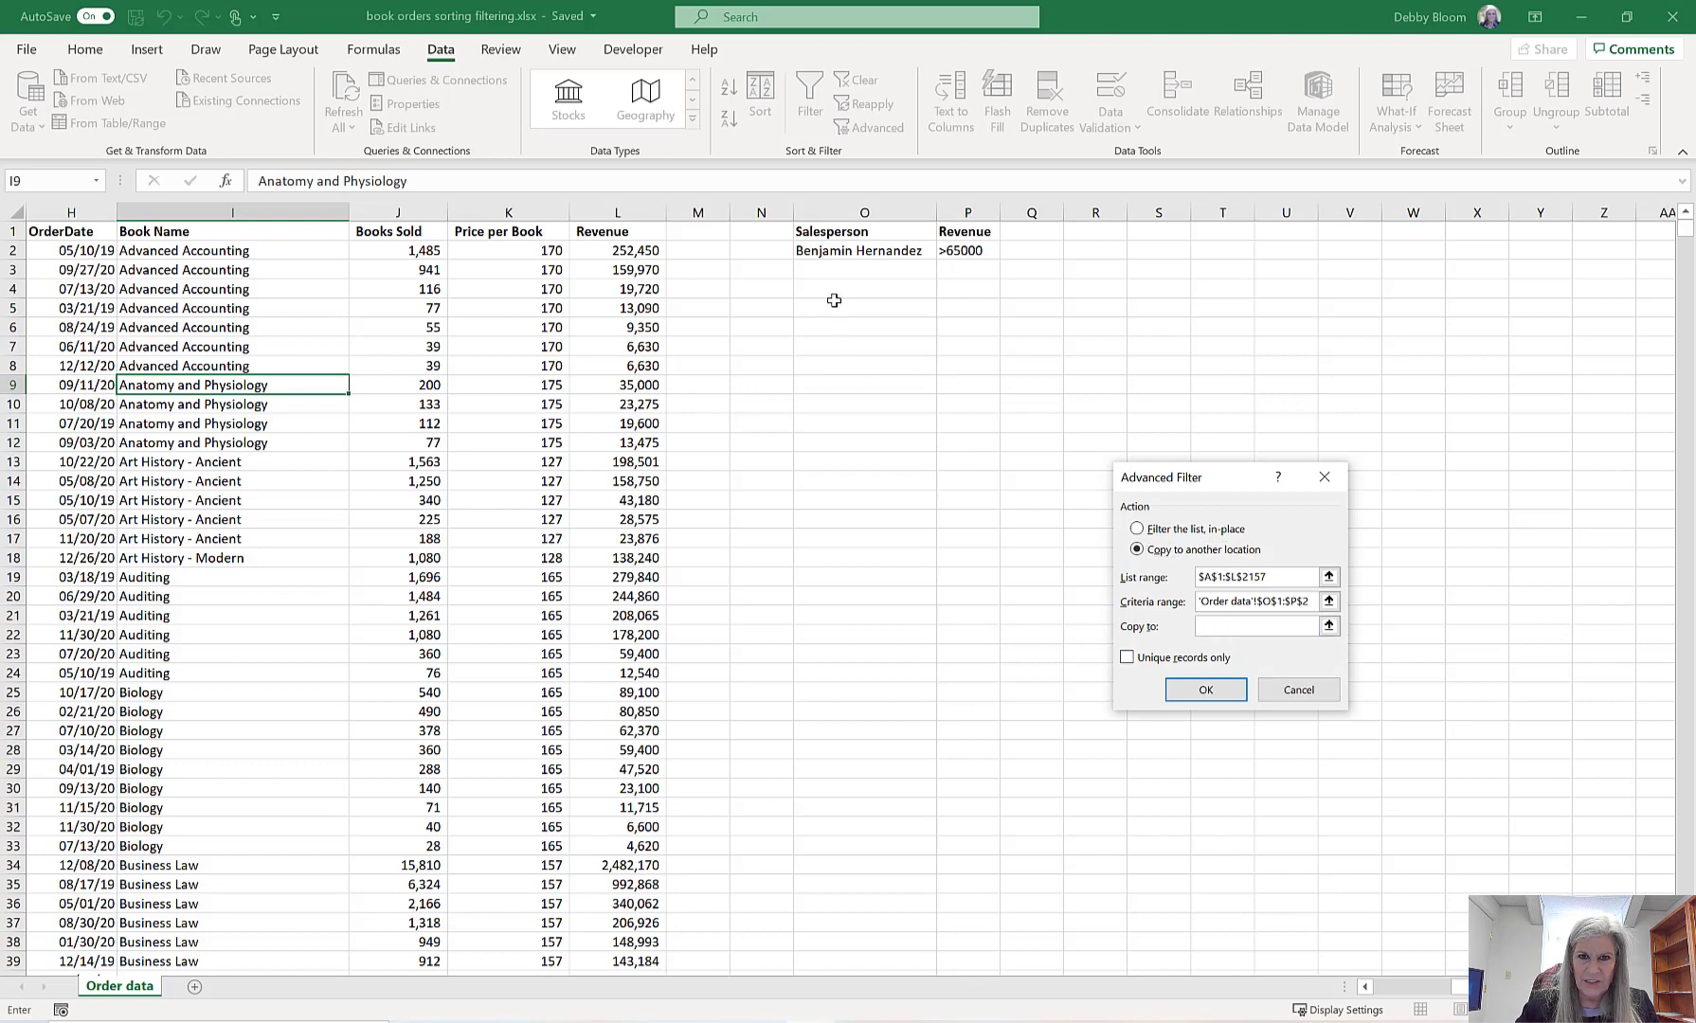
pyautogui.click(834, 309)
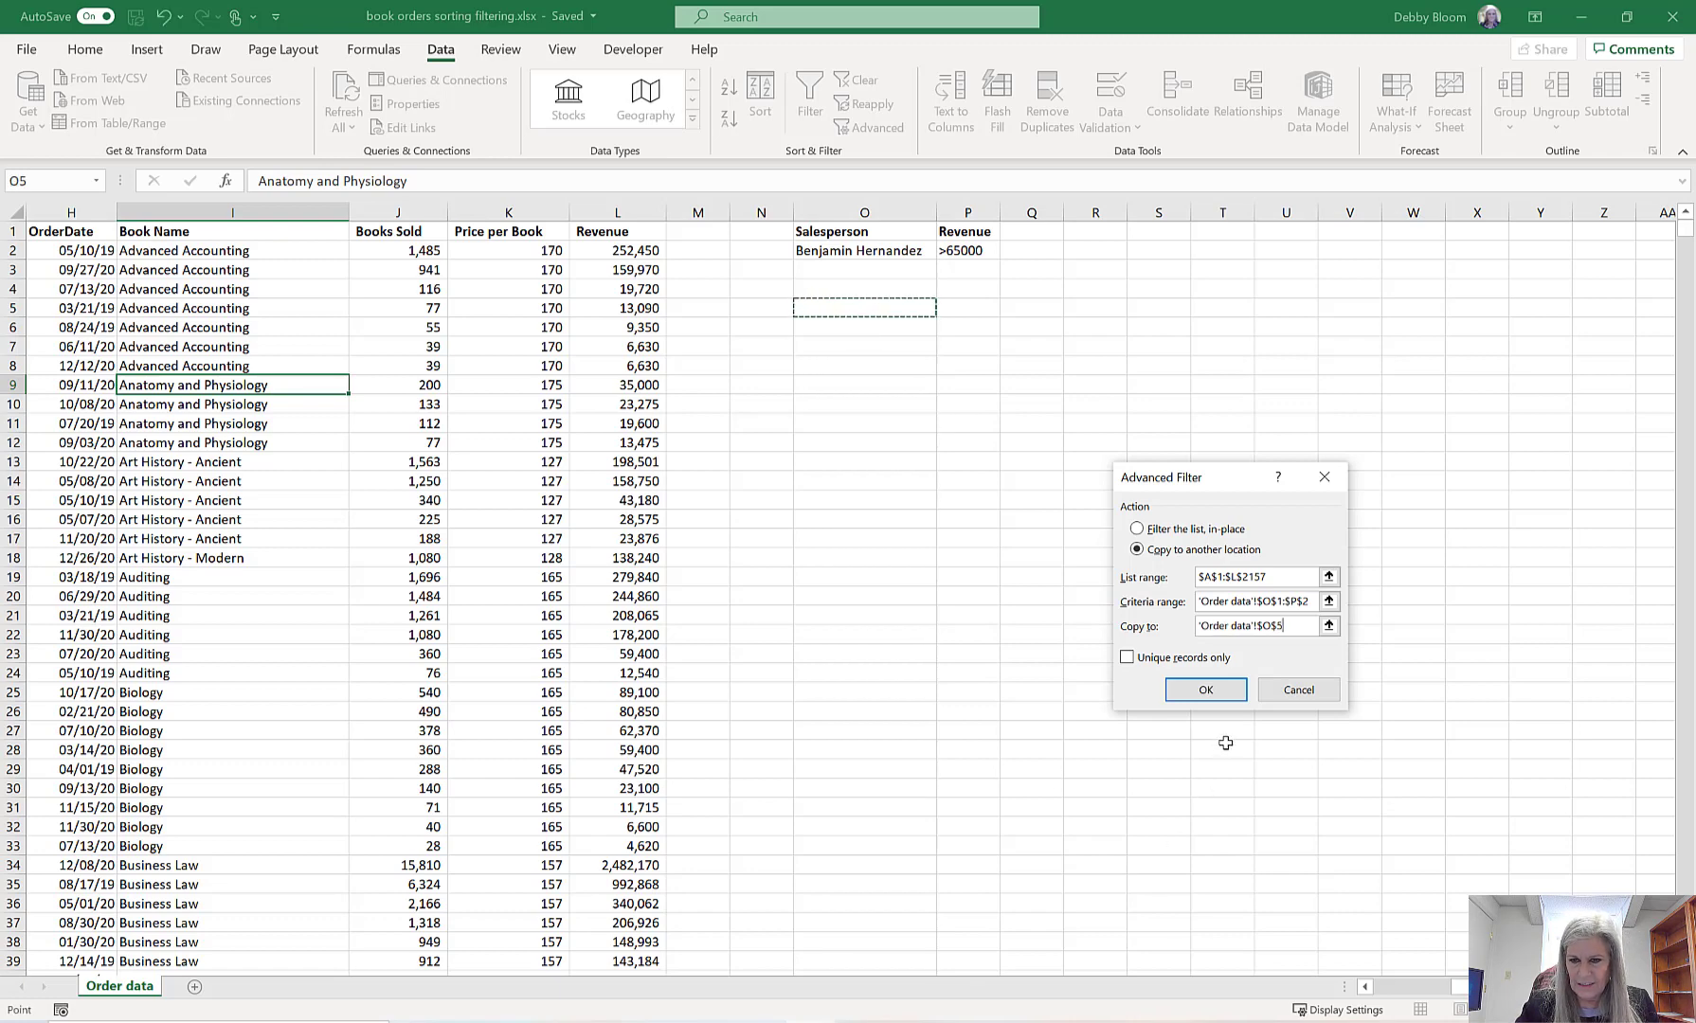
pyautogui.click(1206, 689)
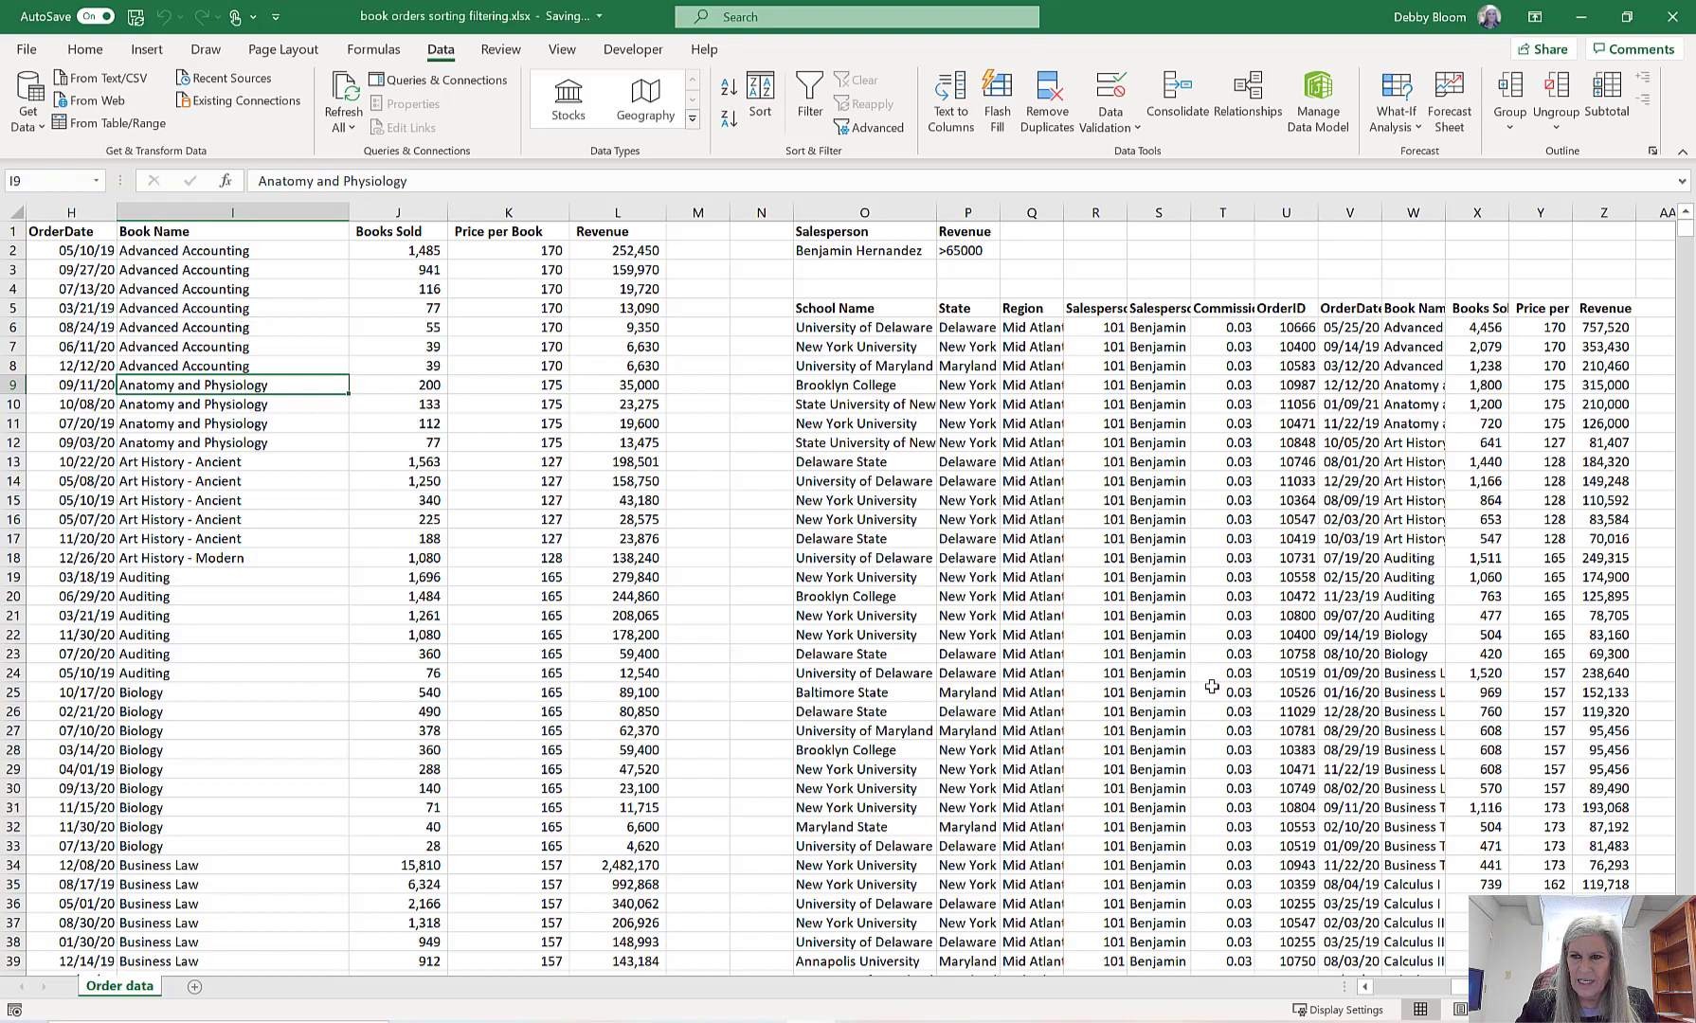
# - Examine the copied filter results to check that the rows meet the Salesperson and Revenue criteria
pyautogui.scroll(-12, 1615, 484)
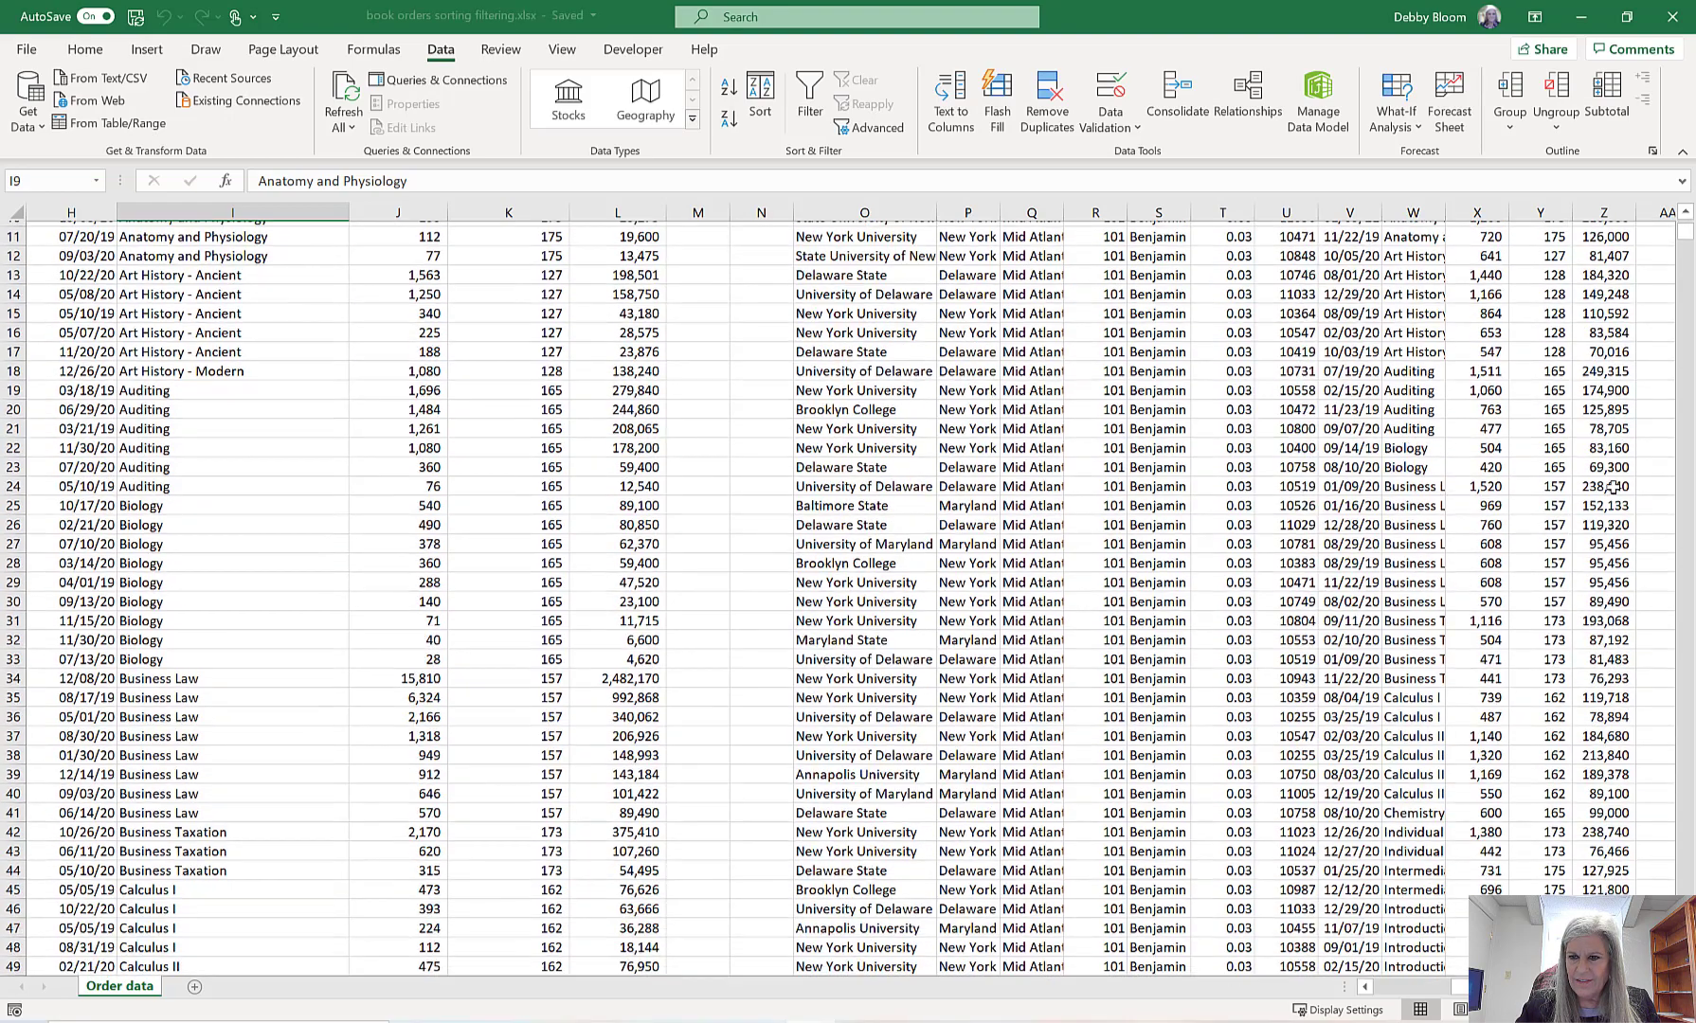
pyautogui.scroll(-3, 1598, 486)
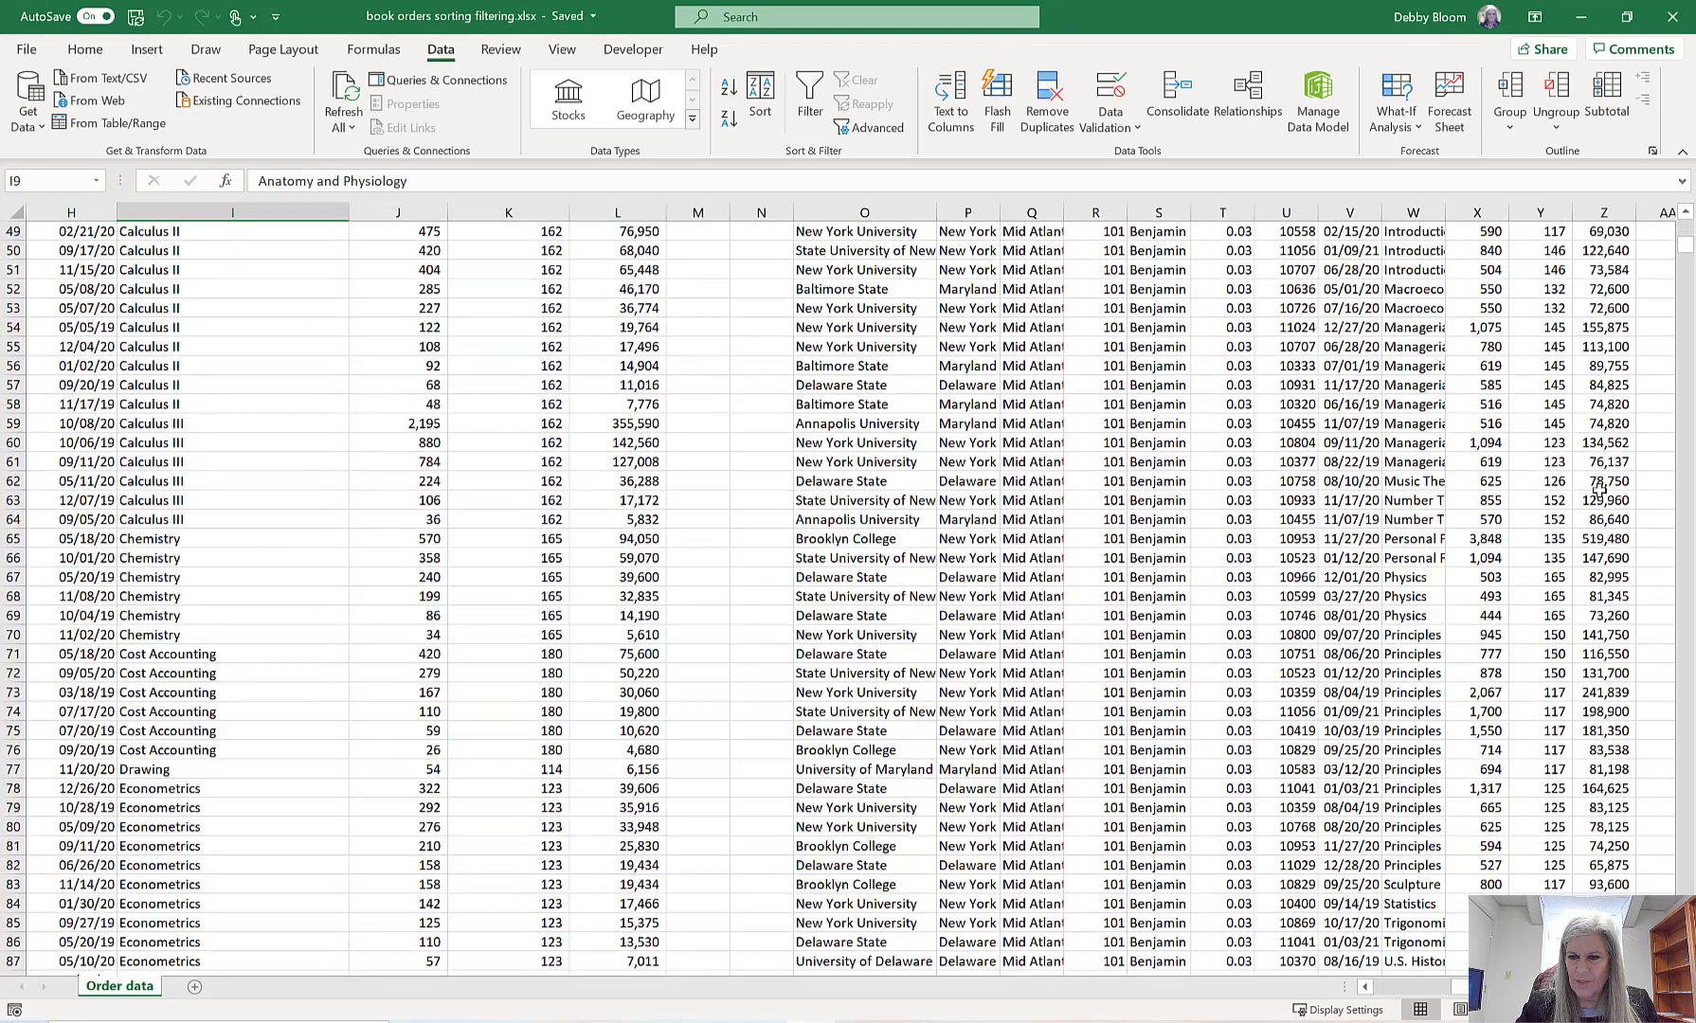
pyautogui.scroll(10, 1599, 486)
pyautogui.scroll(5, 1596, 493)
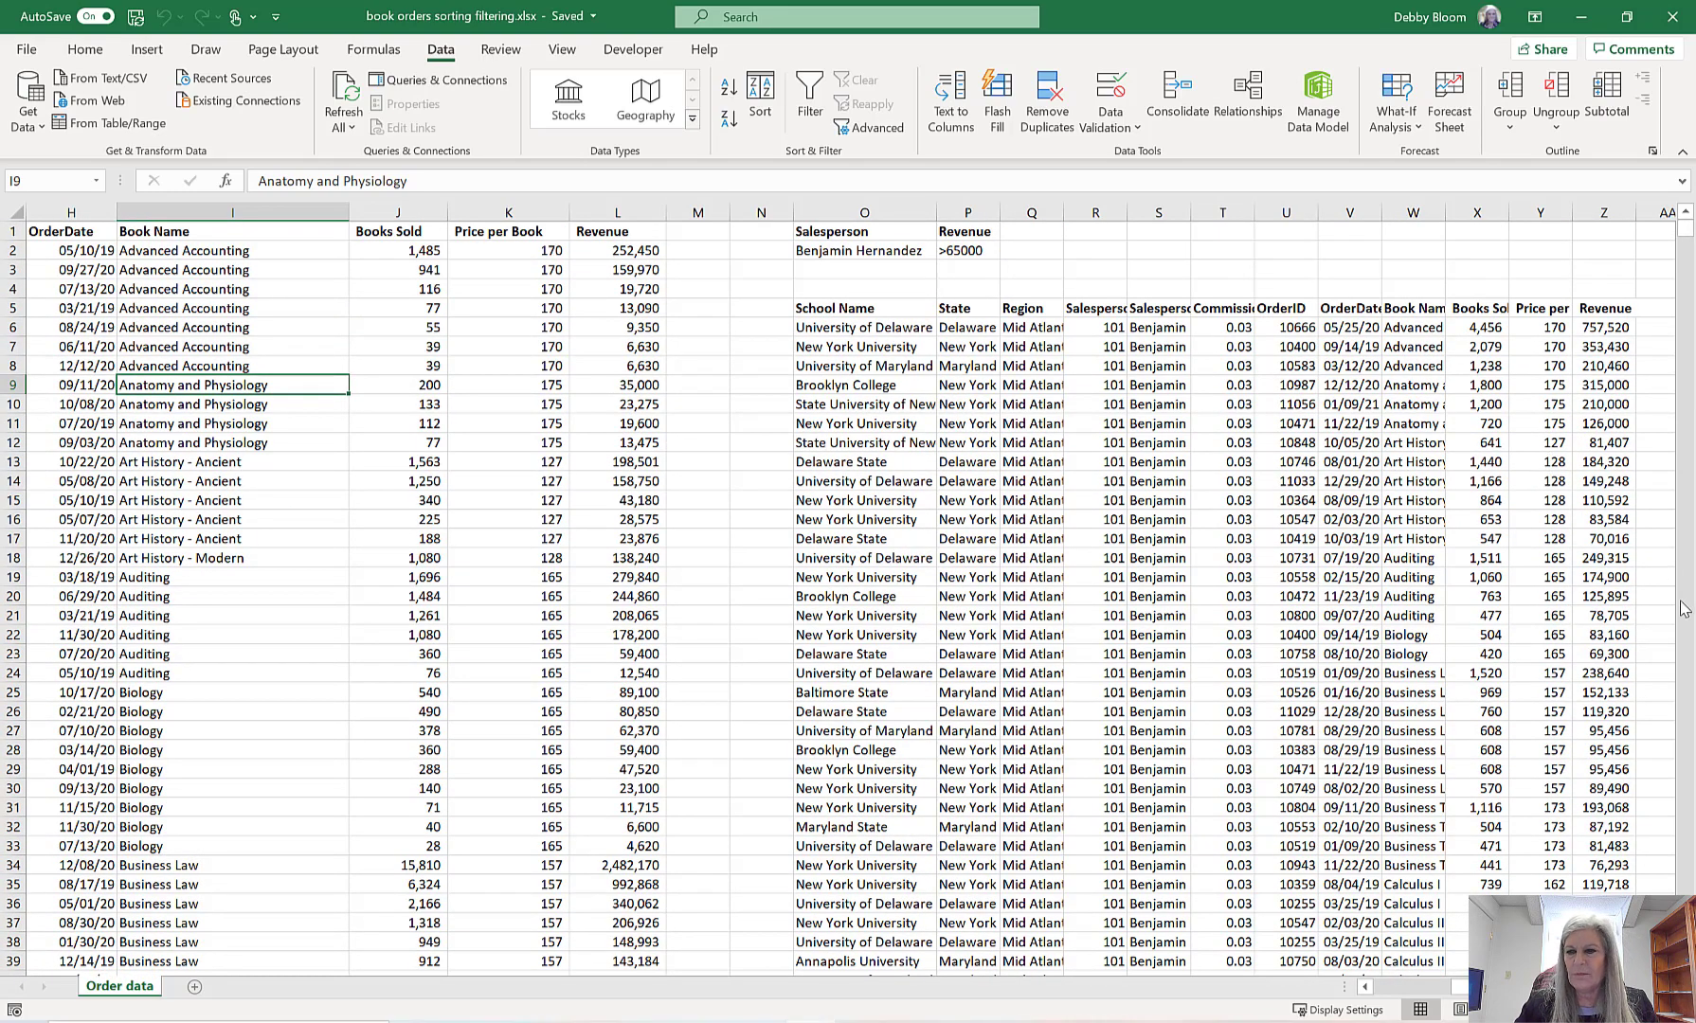
pyautogui.scroll(-1, 1573, 621)
pyautogui.scroll(-8, 1572, 621)
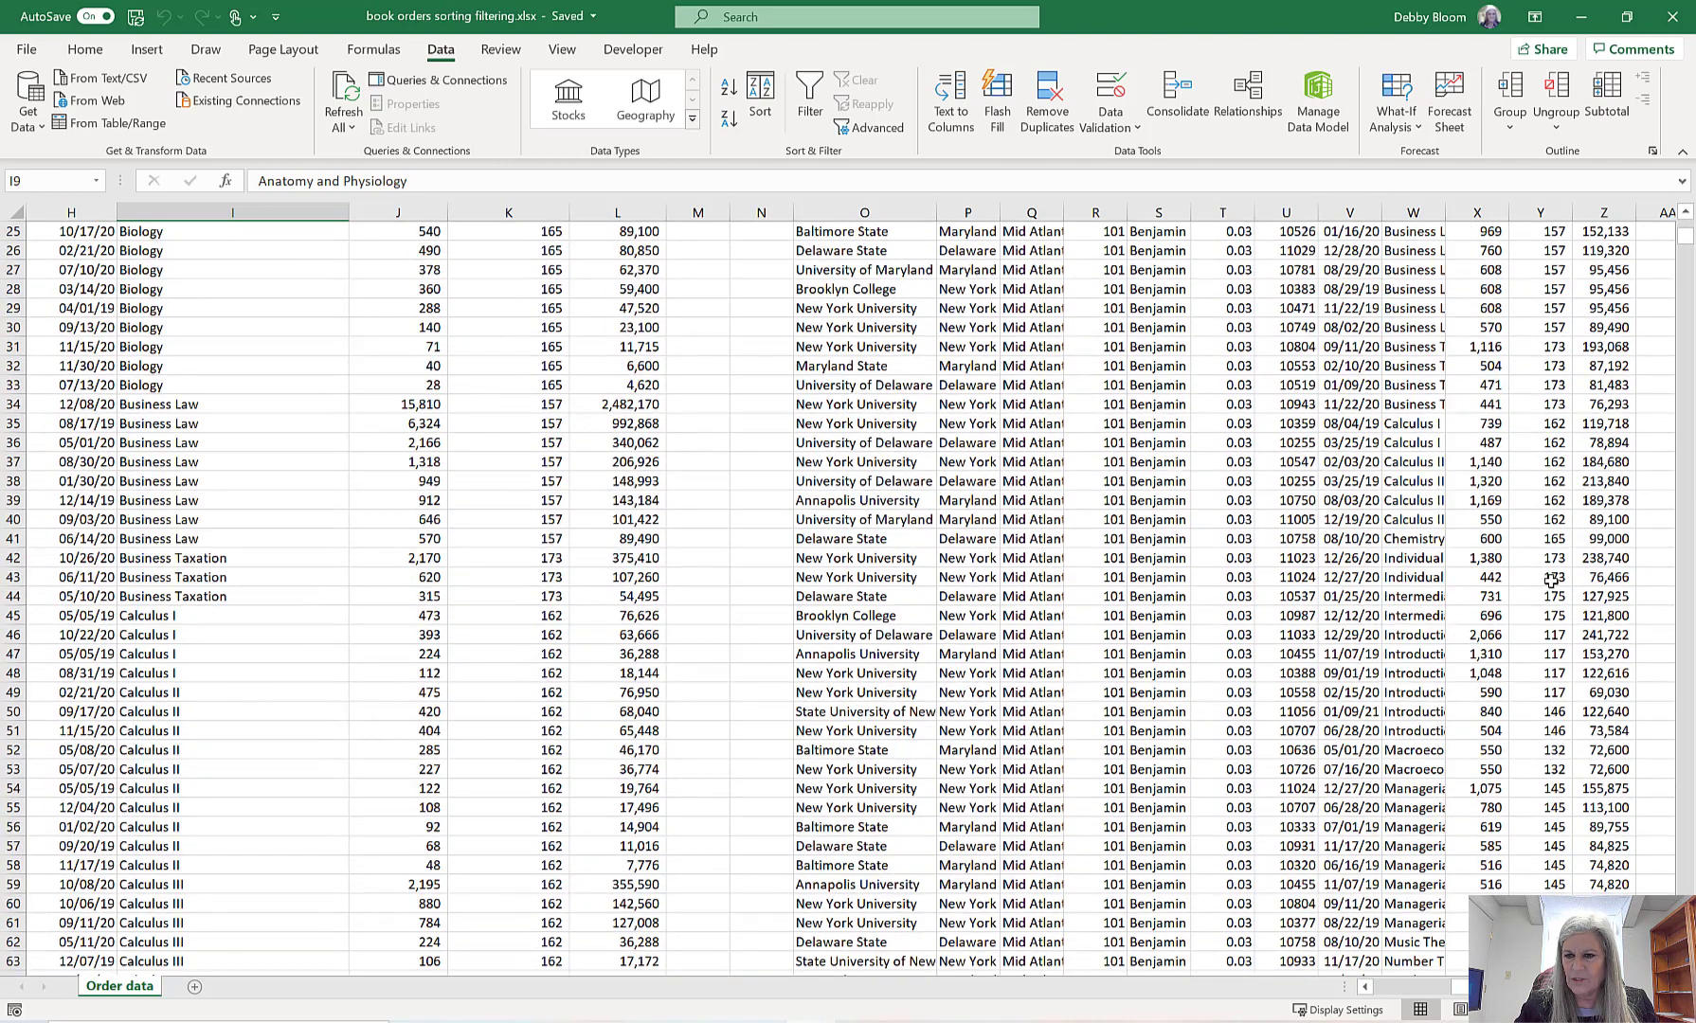
pyautogui.scroll(-4, 1550, 580)
pyautogui.scroll(11, 1546, 579)
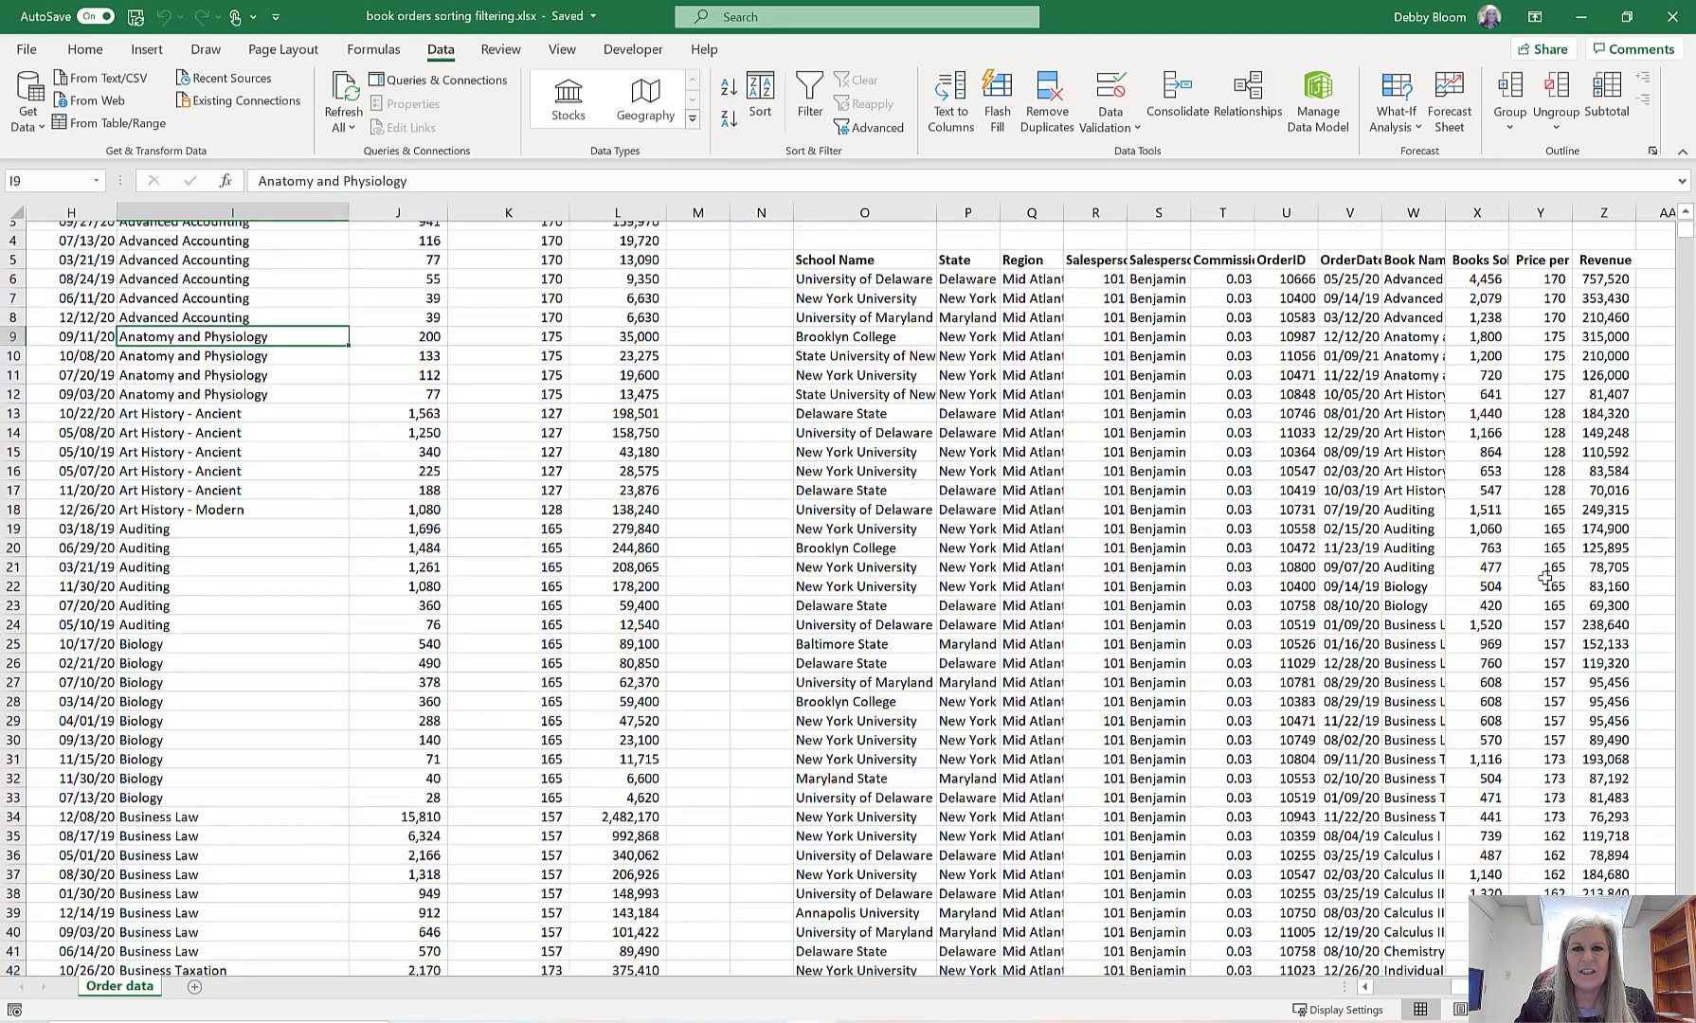
pyautogui.scroll(1, 1544, 578)
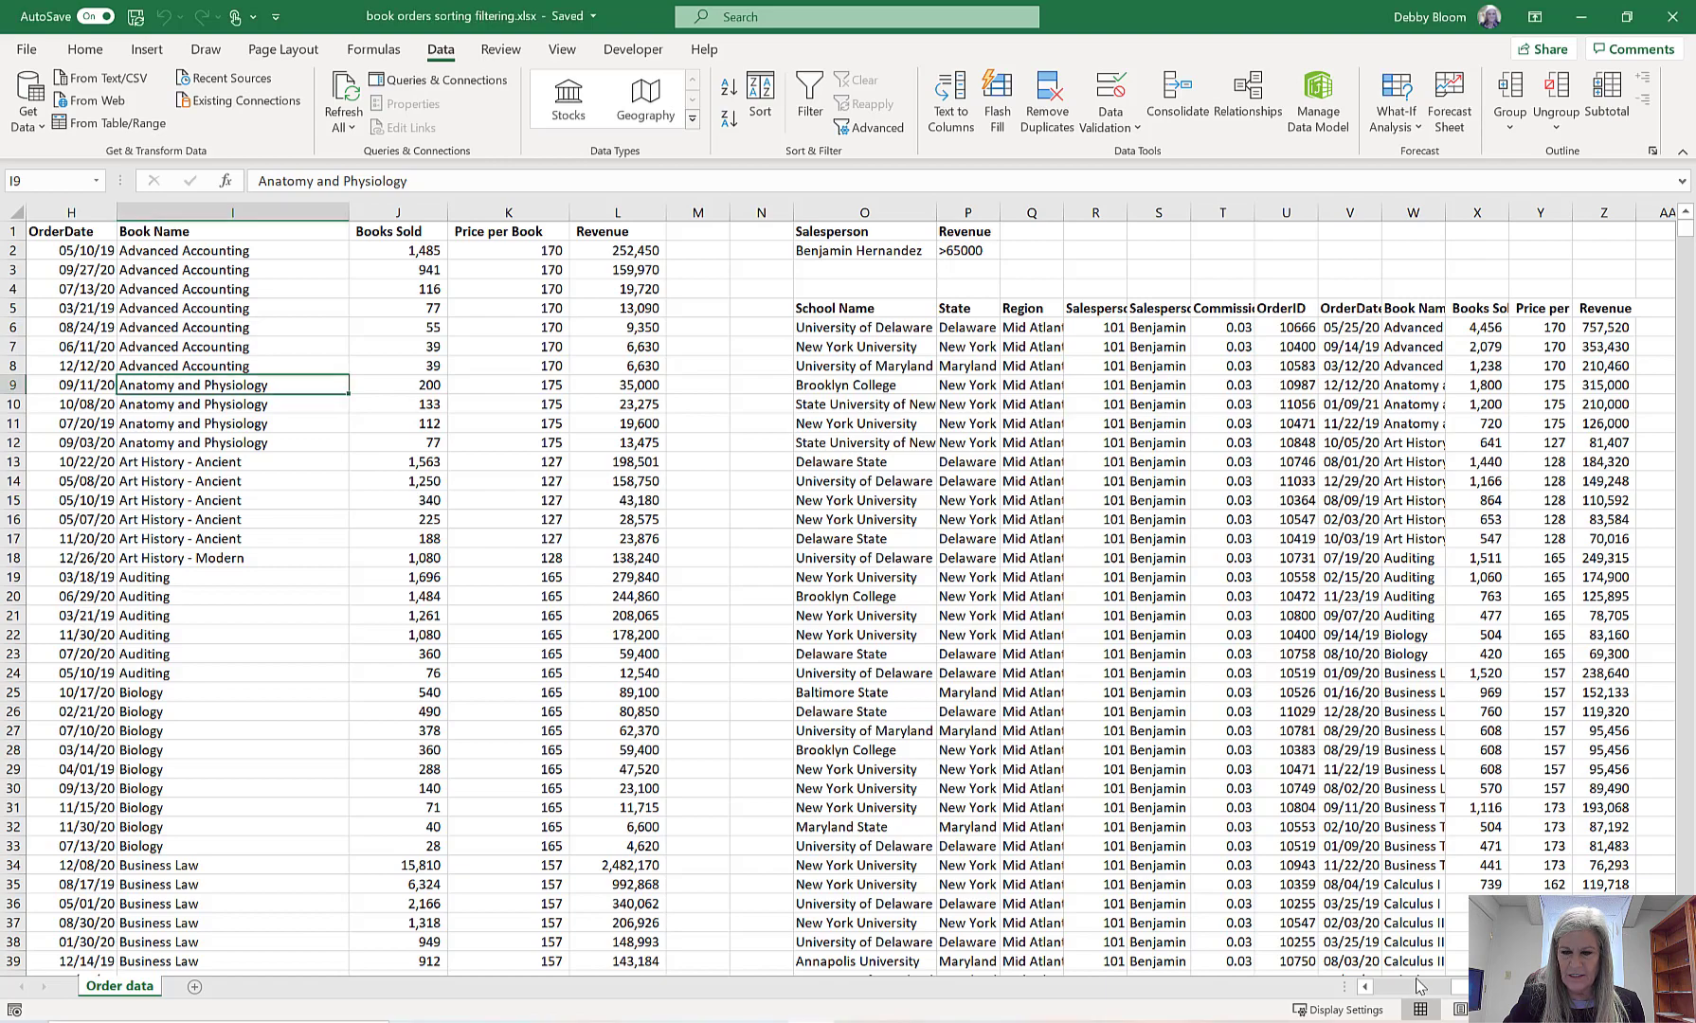
pyautogui.hscroll(-5, 1459, 967)
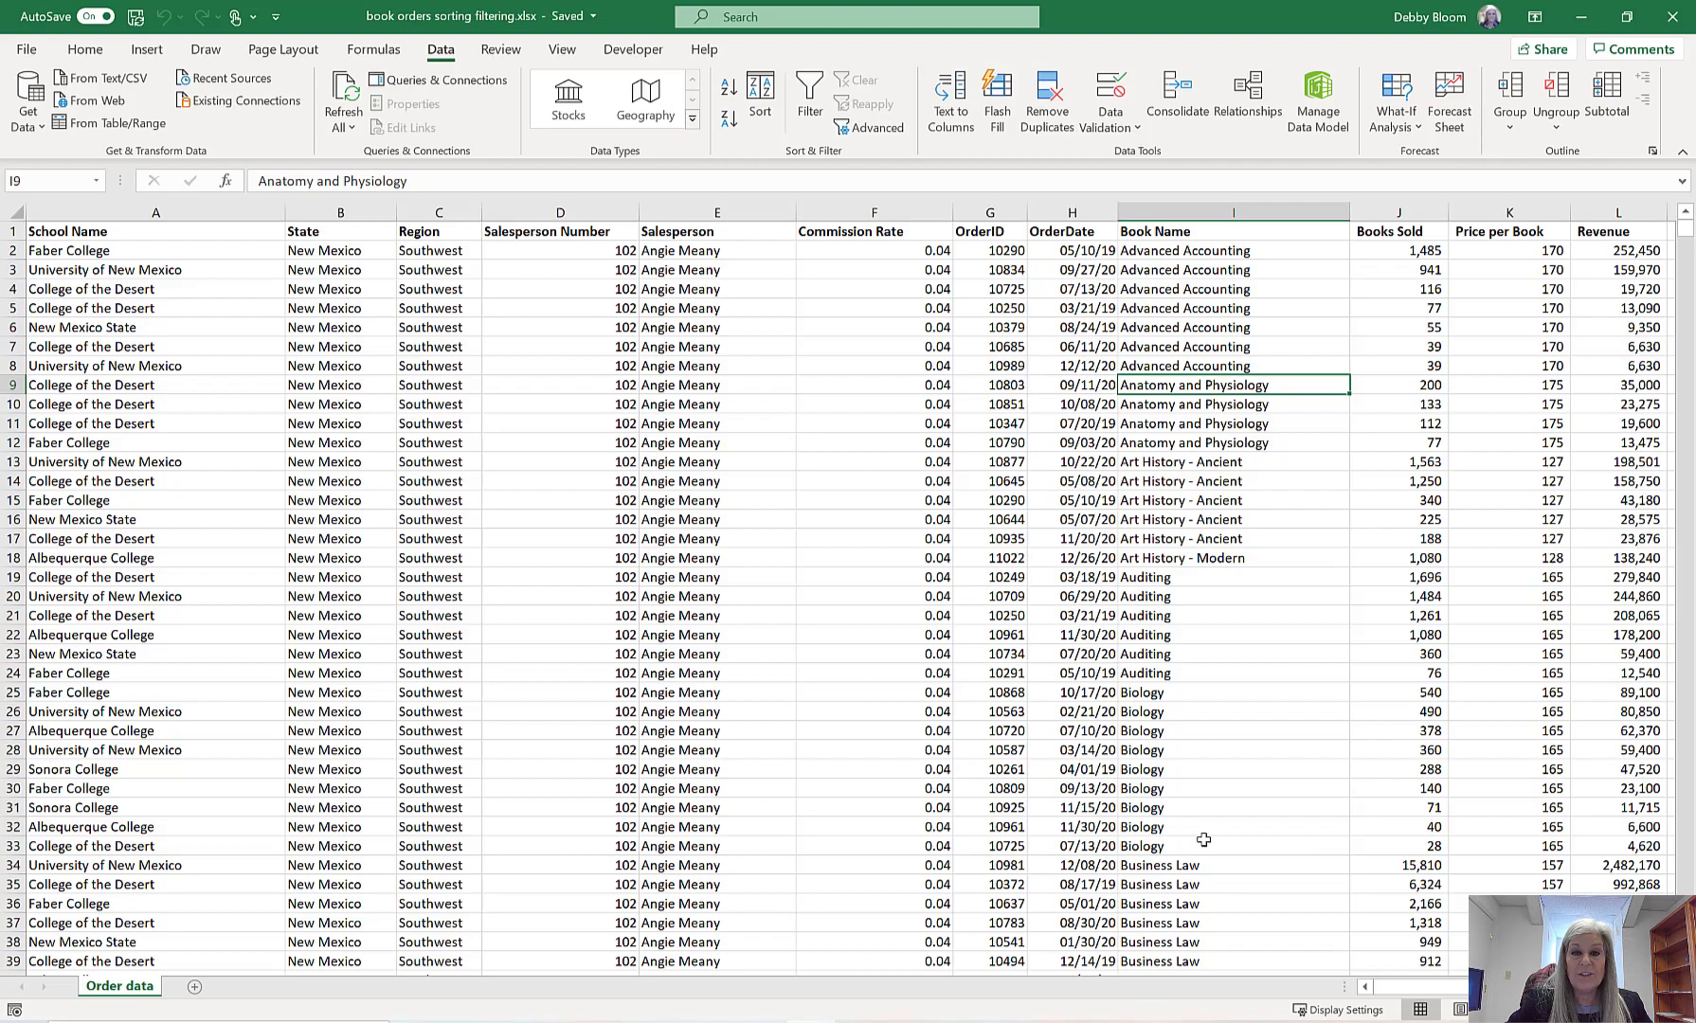
pyautogui.click(769, 467)
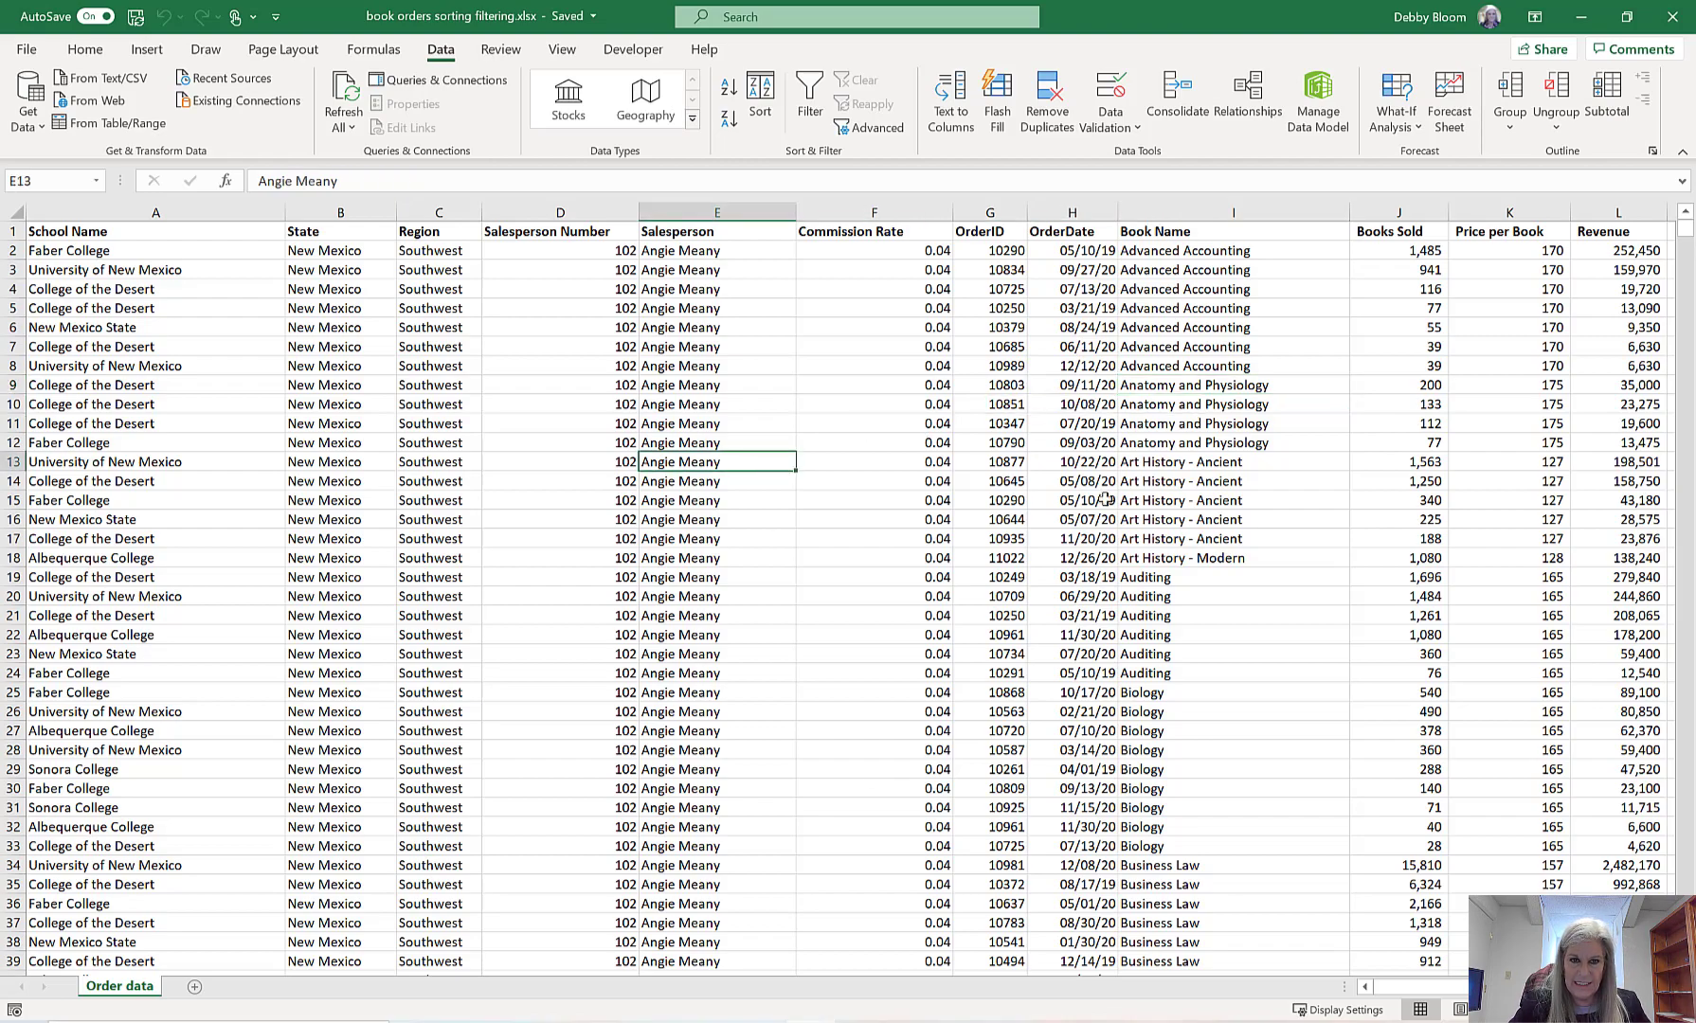
pyautogui.click(1210, 483)
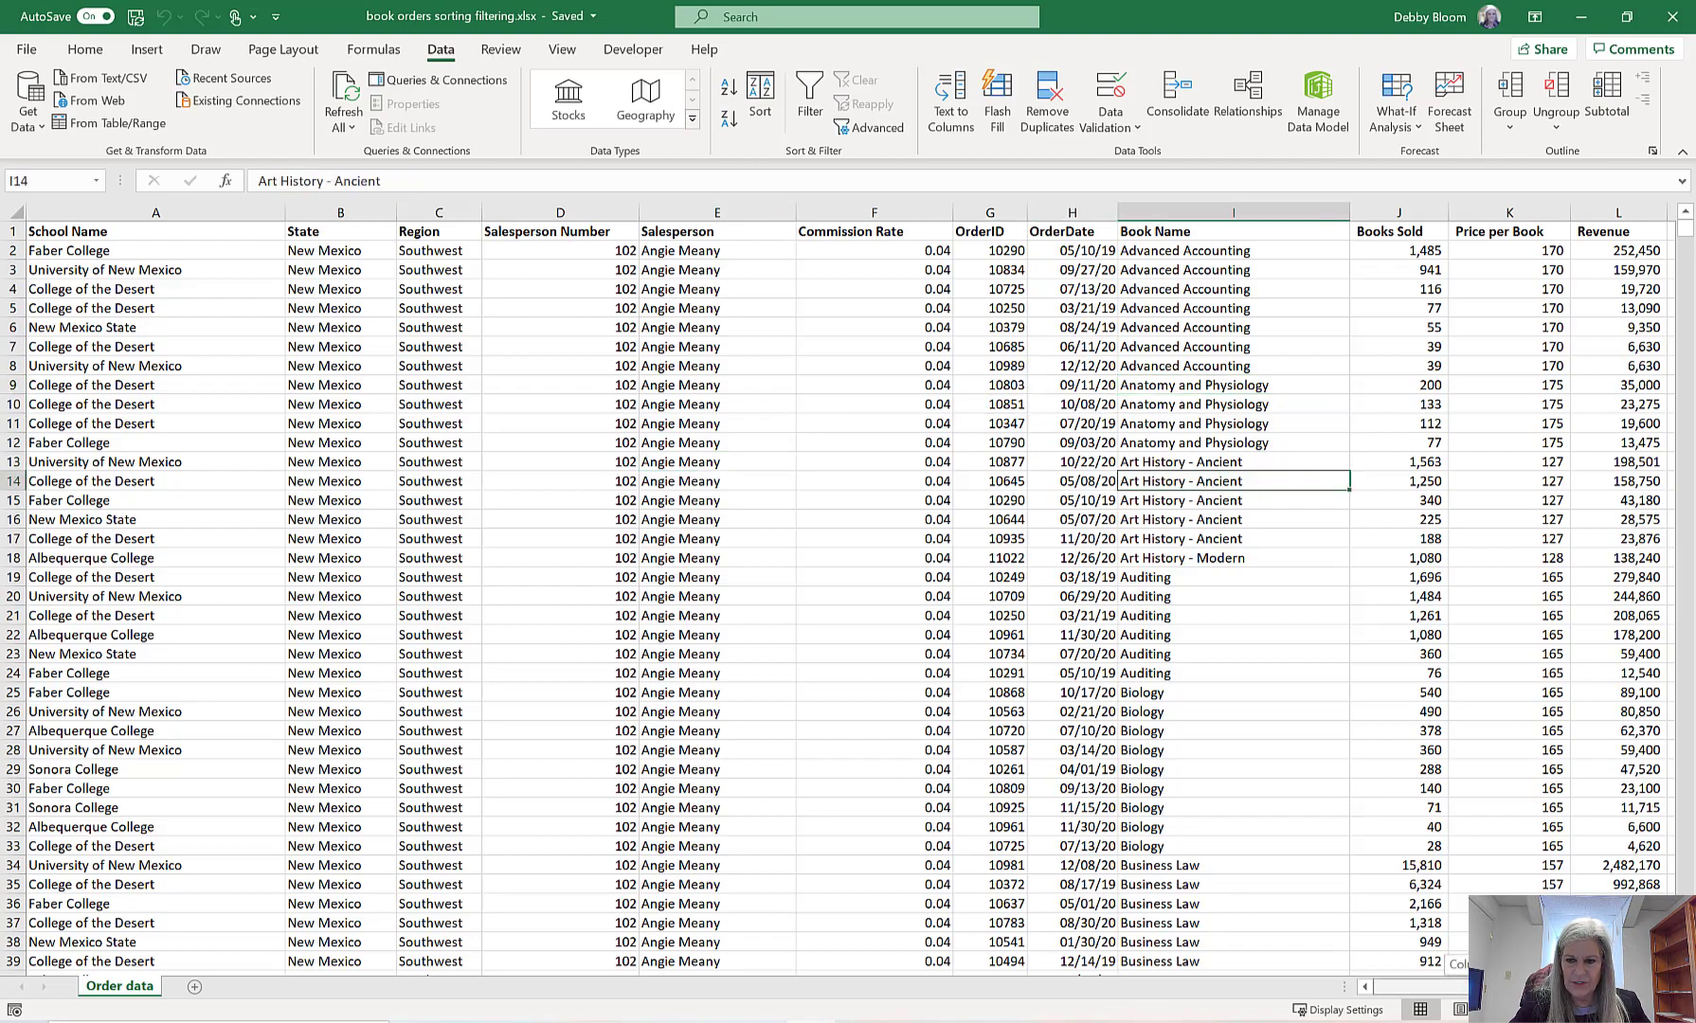
pyautogui.hscroll(5, 1421, 987)
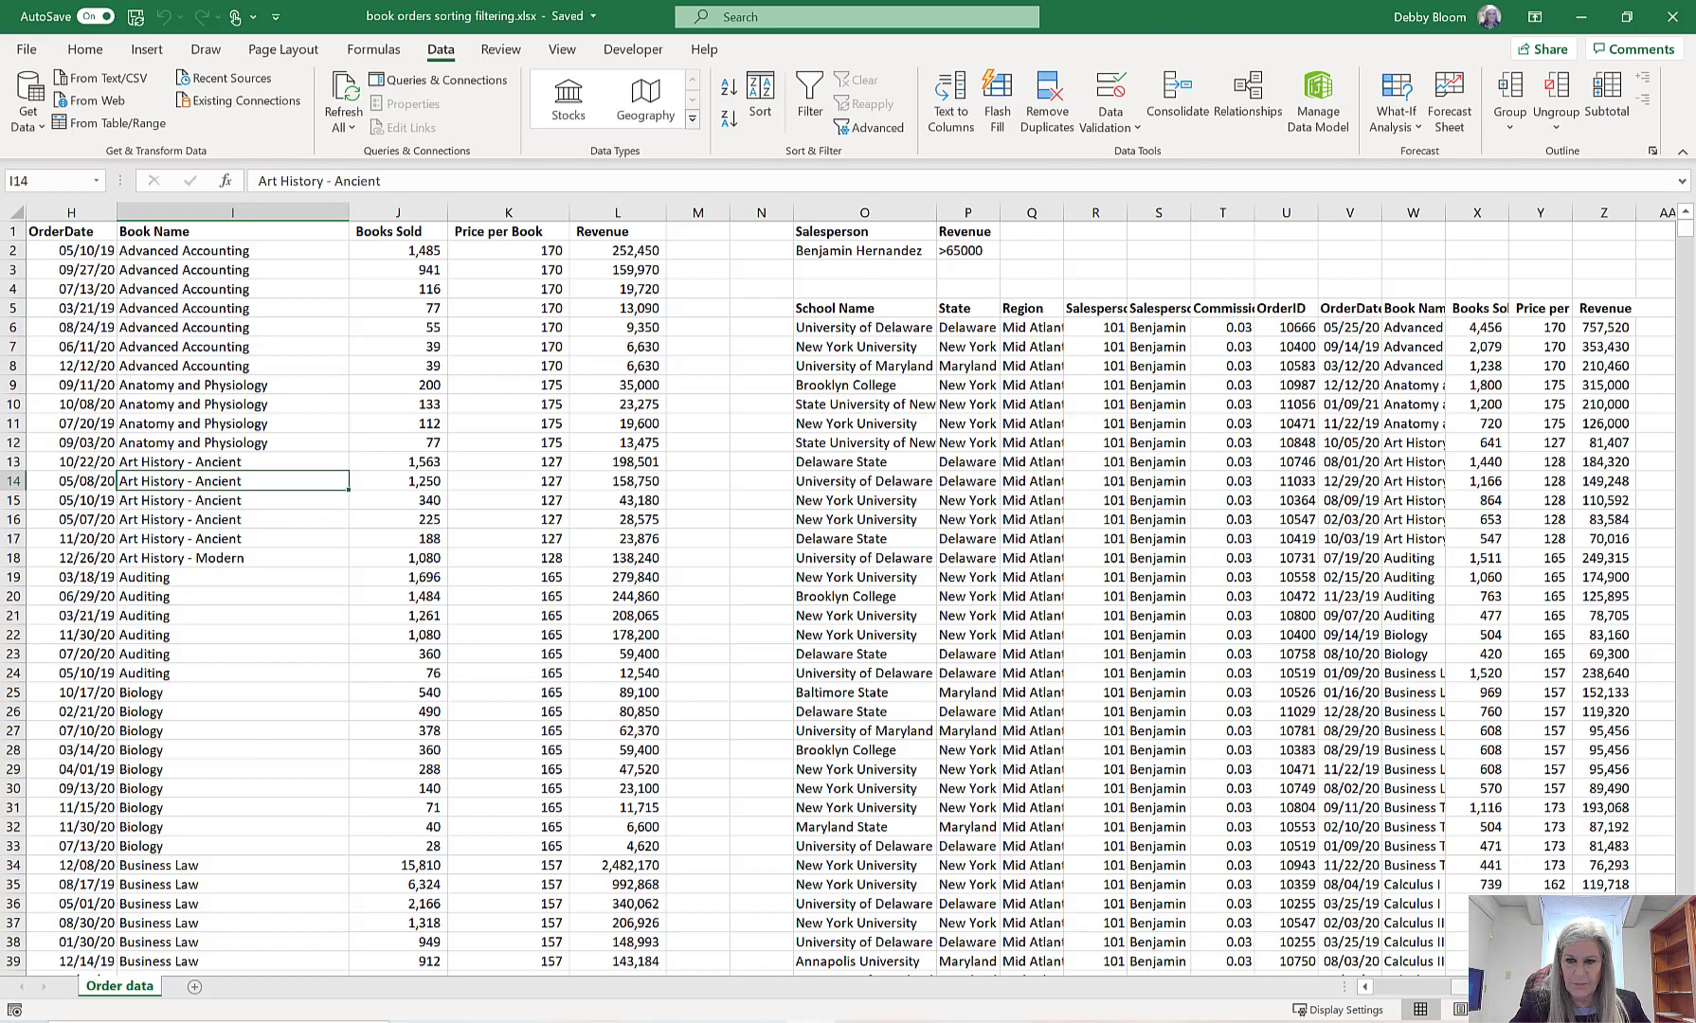
pyautogui.hscroll(-5, 1460, 967)
pyautogui.click(390, 431)
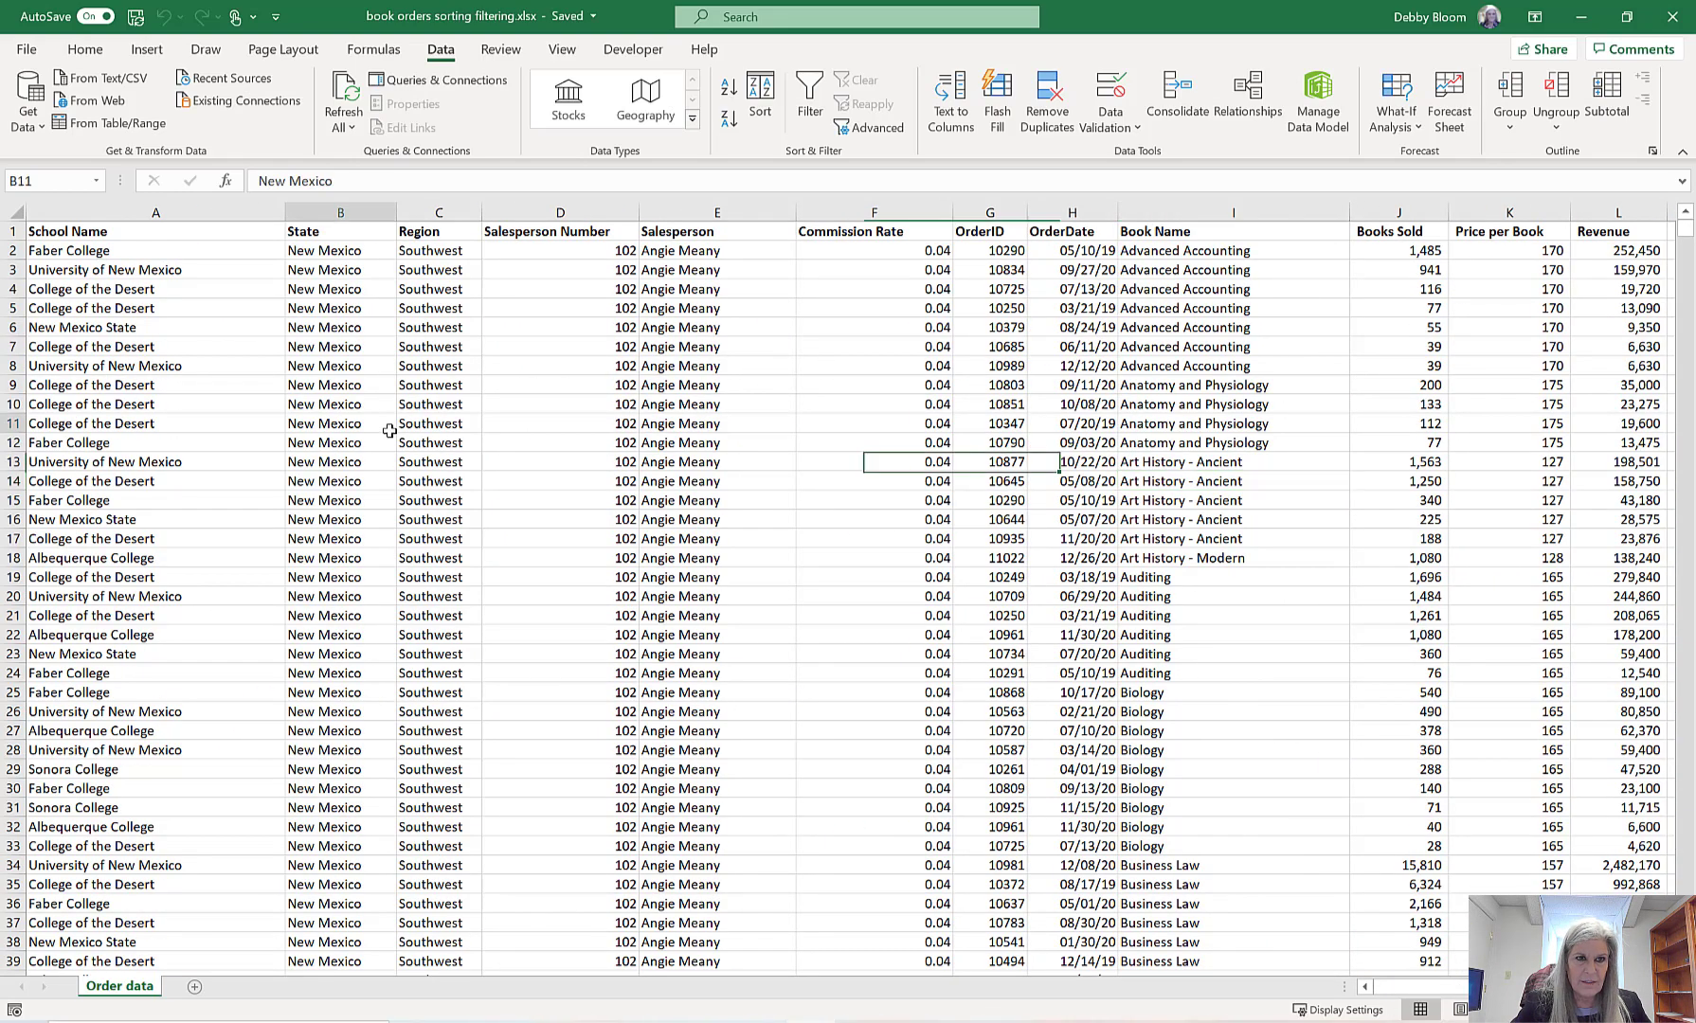
pyautogui.click(438, 386)
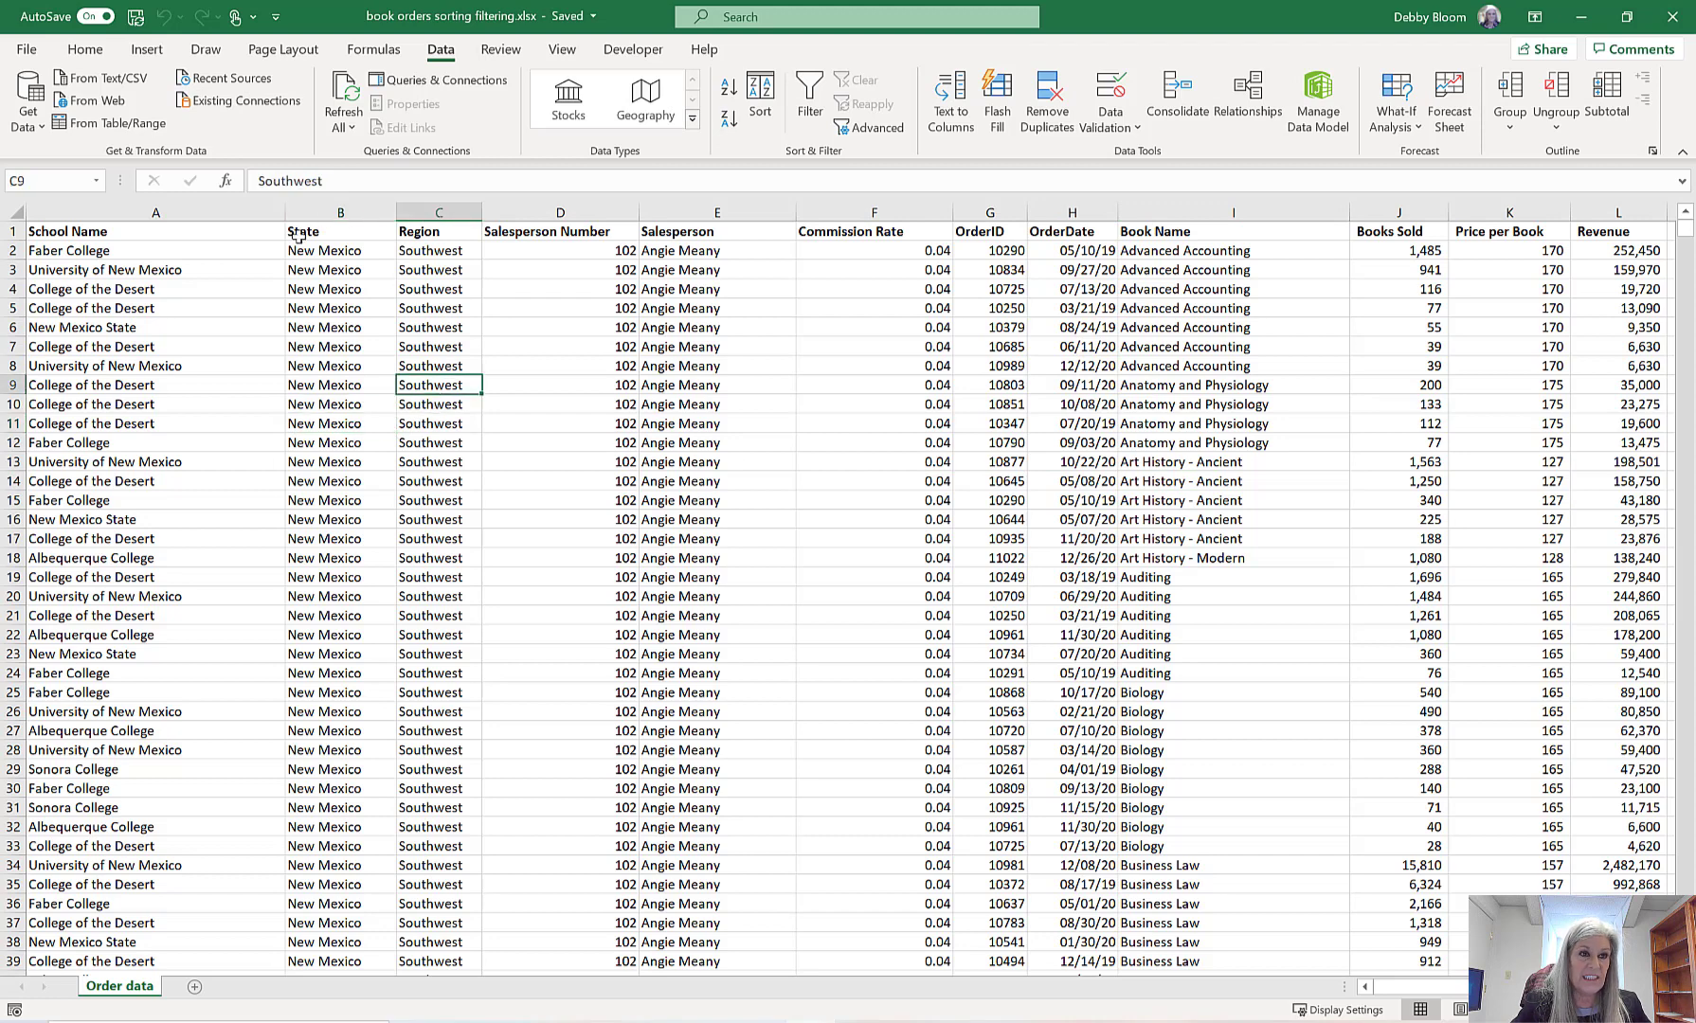
pyautogui.click(149, 50)
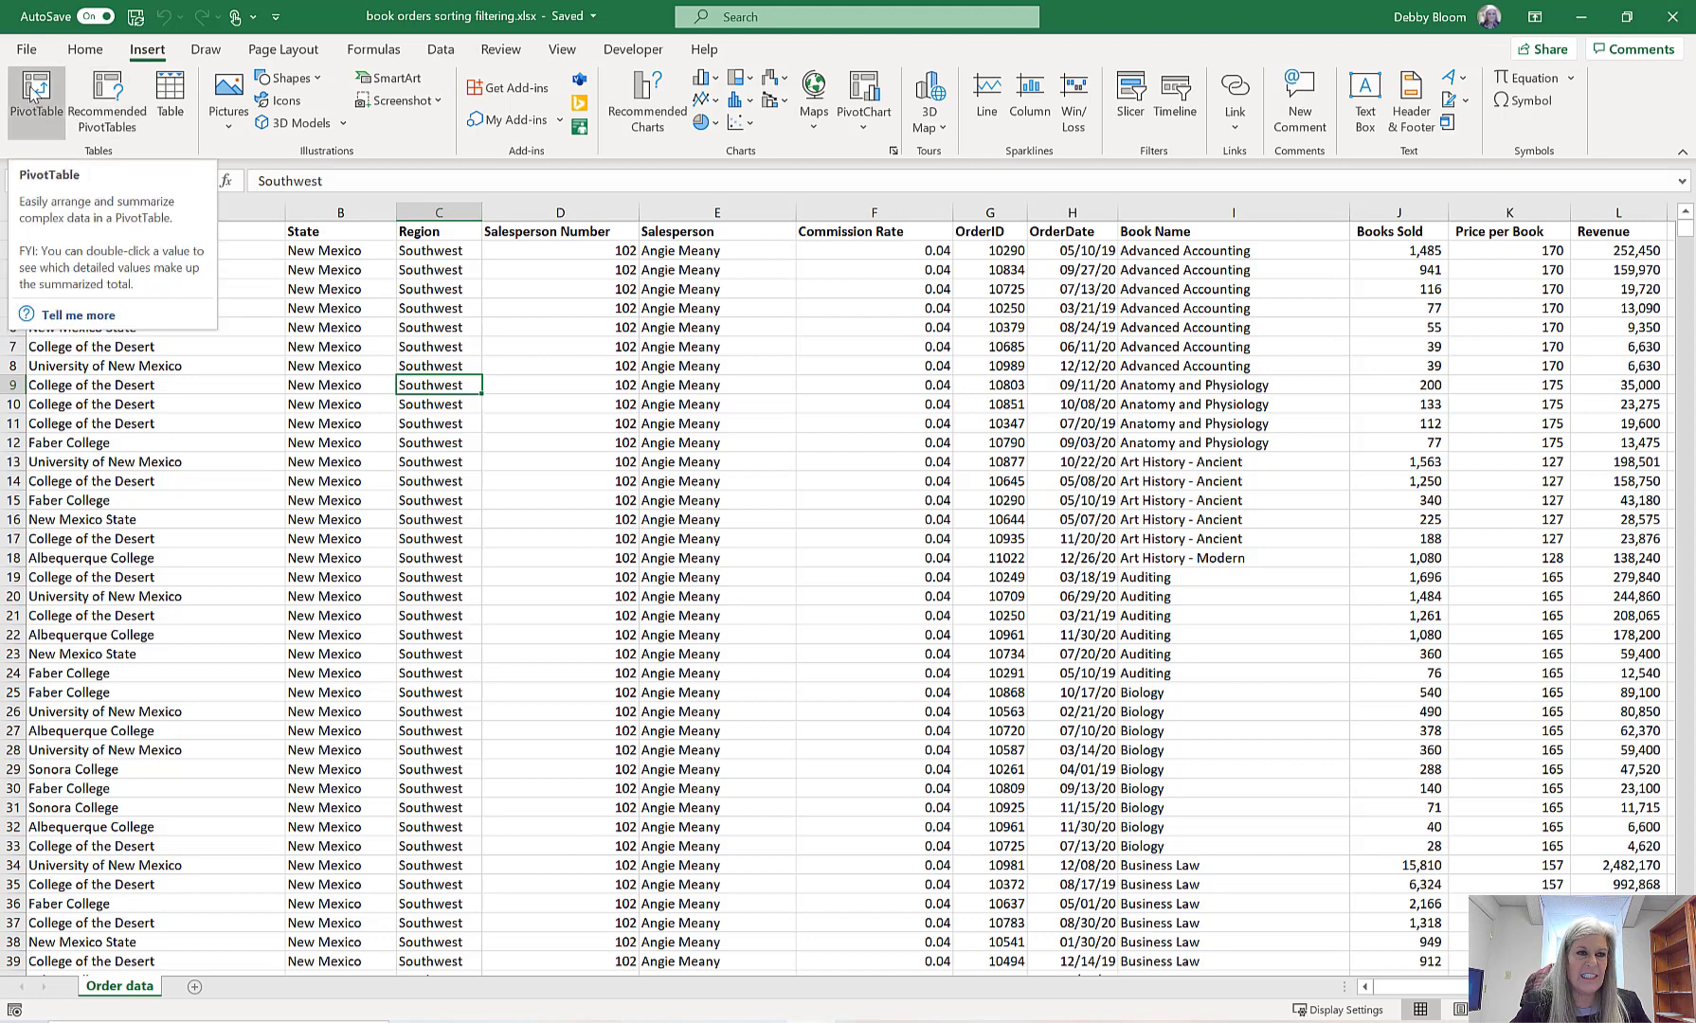
# - Create a PivotTable from the order data range A1:L2157 on a new worksheet
pyautogui.click(35, 92)
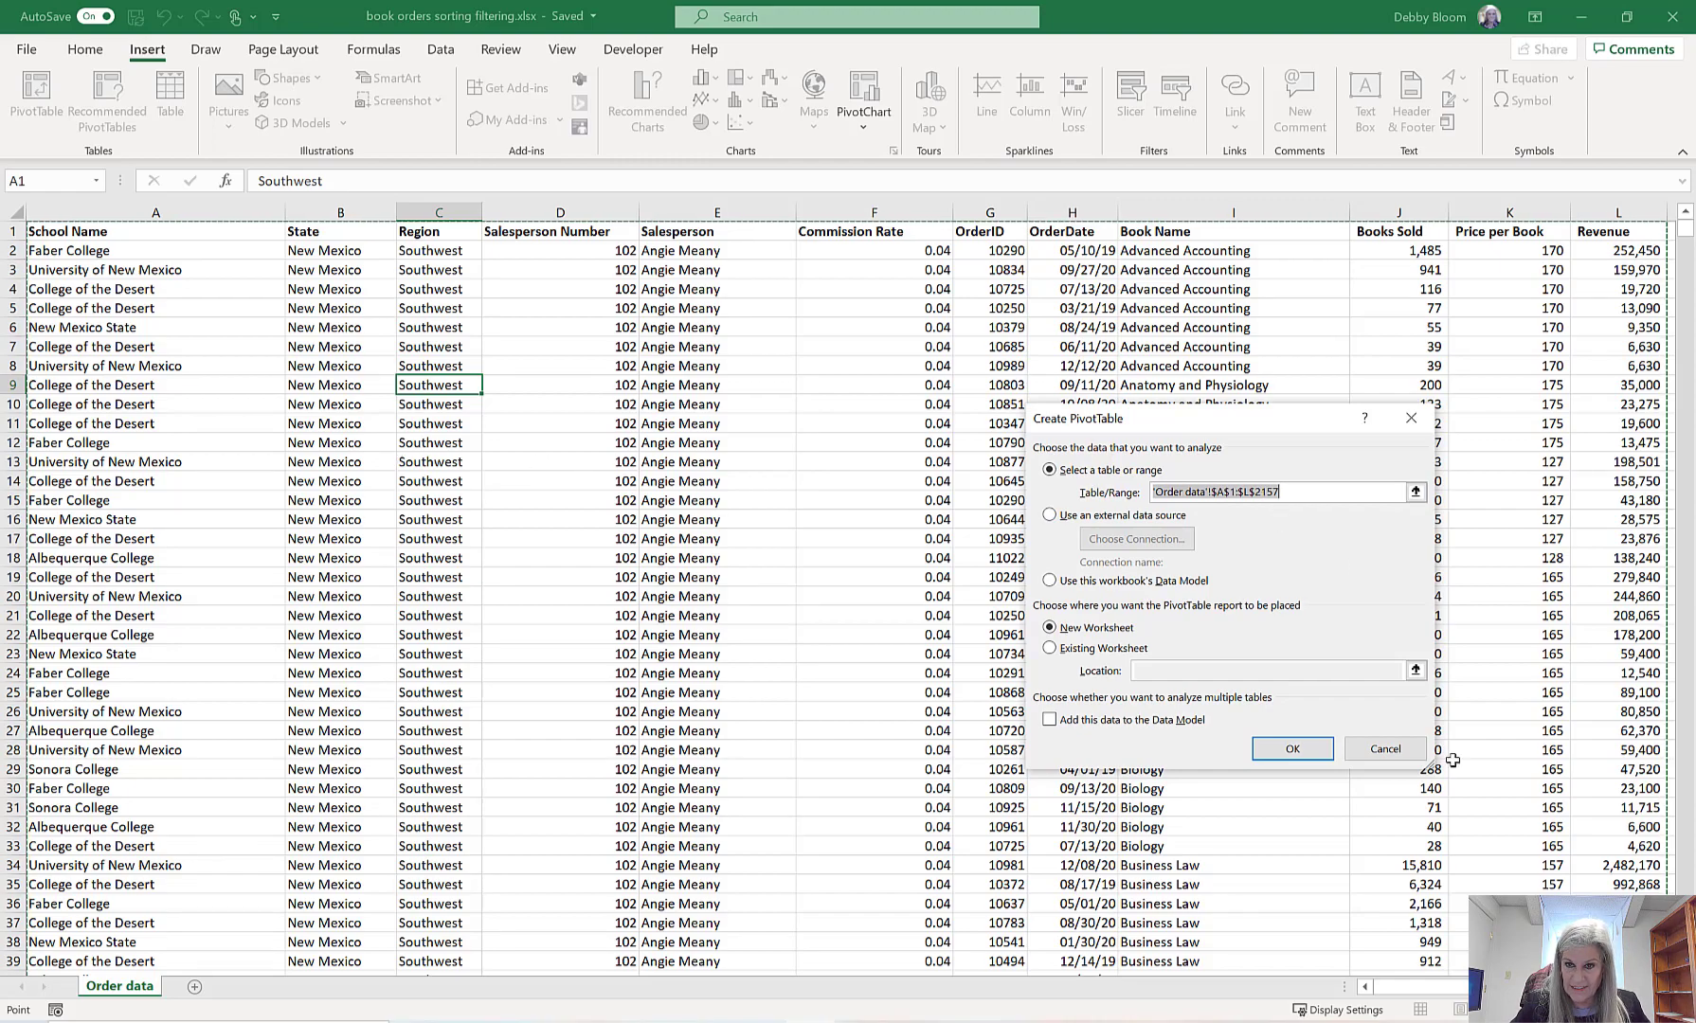
pyautogui.moveTo(1507, 986); pyautogui.dragTo(1550, 986)
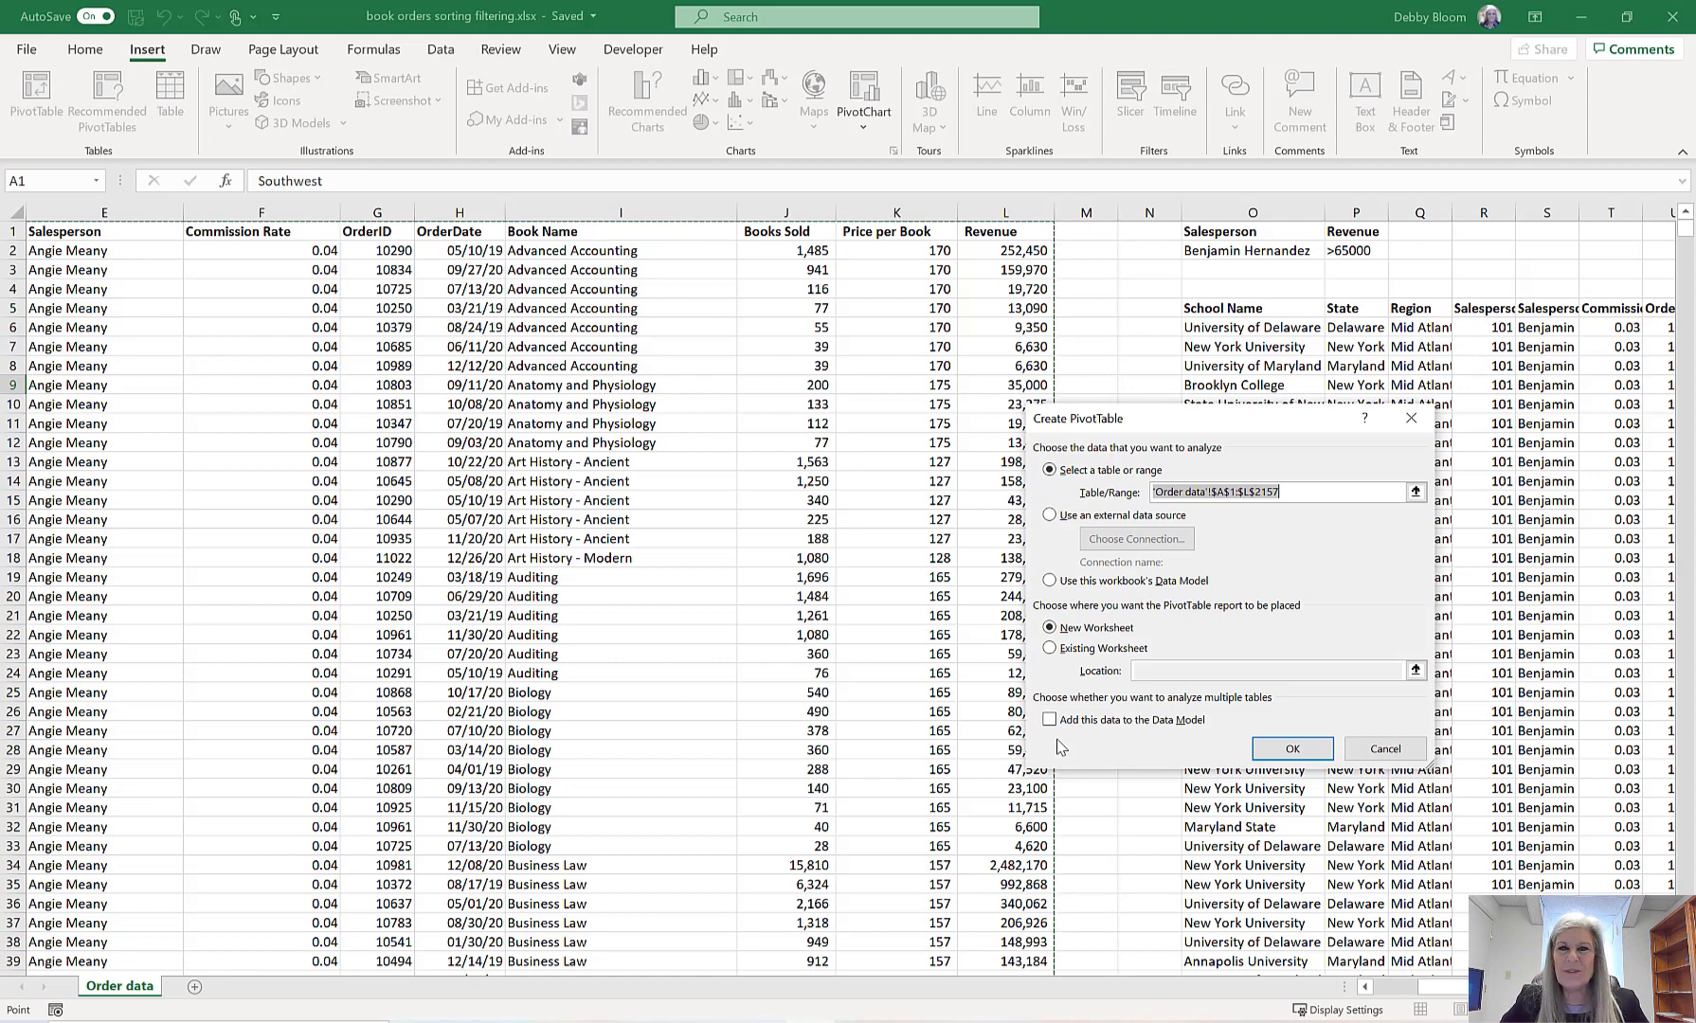
pyautogui.click(1292, 750)
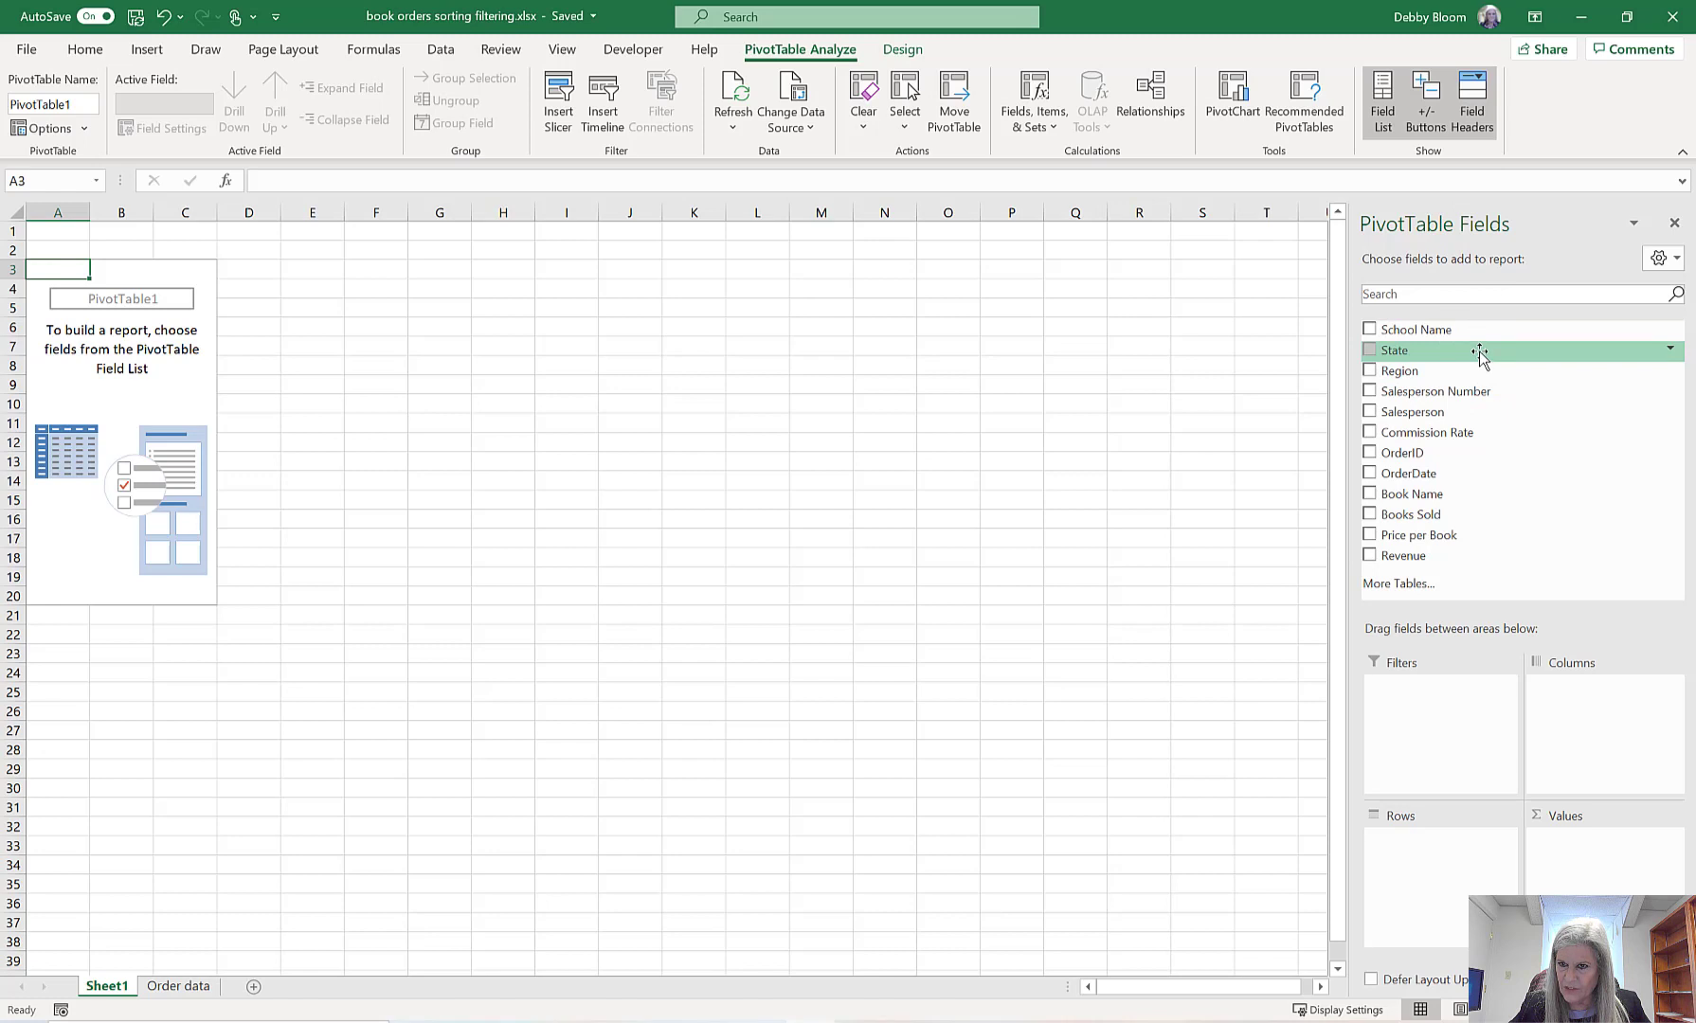
# - Place State in the PivotTable rows and Revenue in the values, keeping Sum as the summary calculation
pyautogui.moveTo(1480, 353); pyautogui.dragTo(1409, 875)
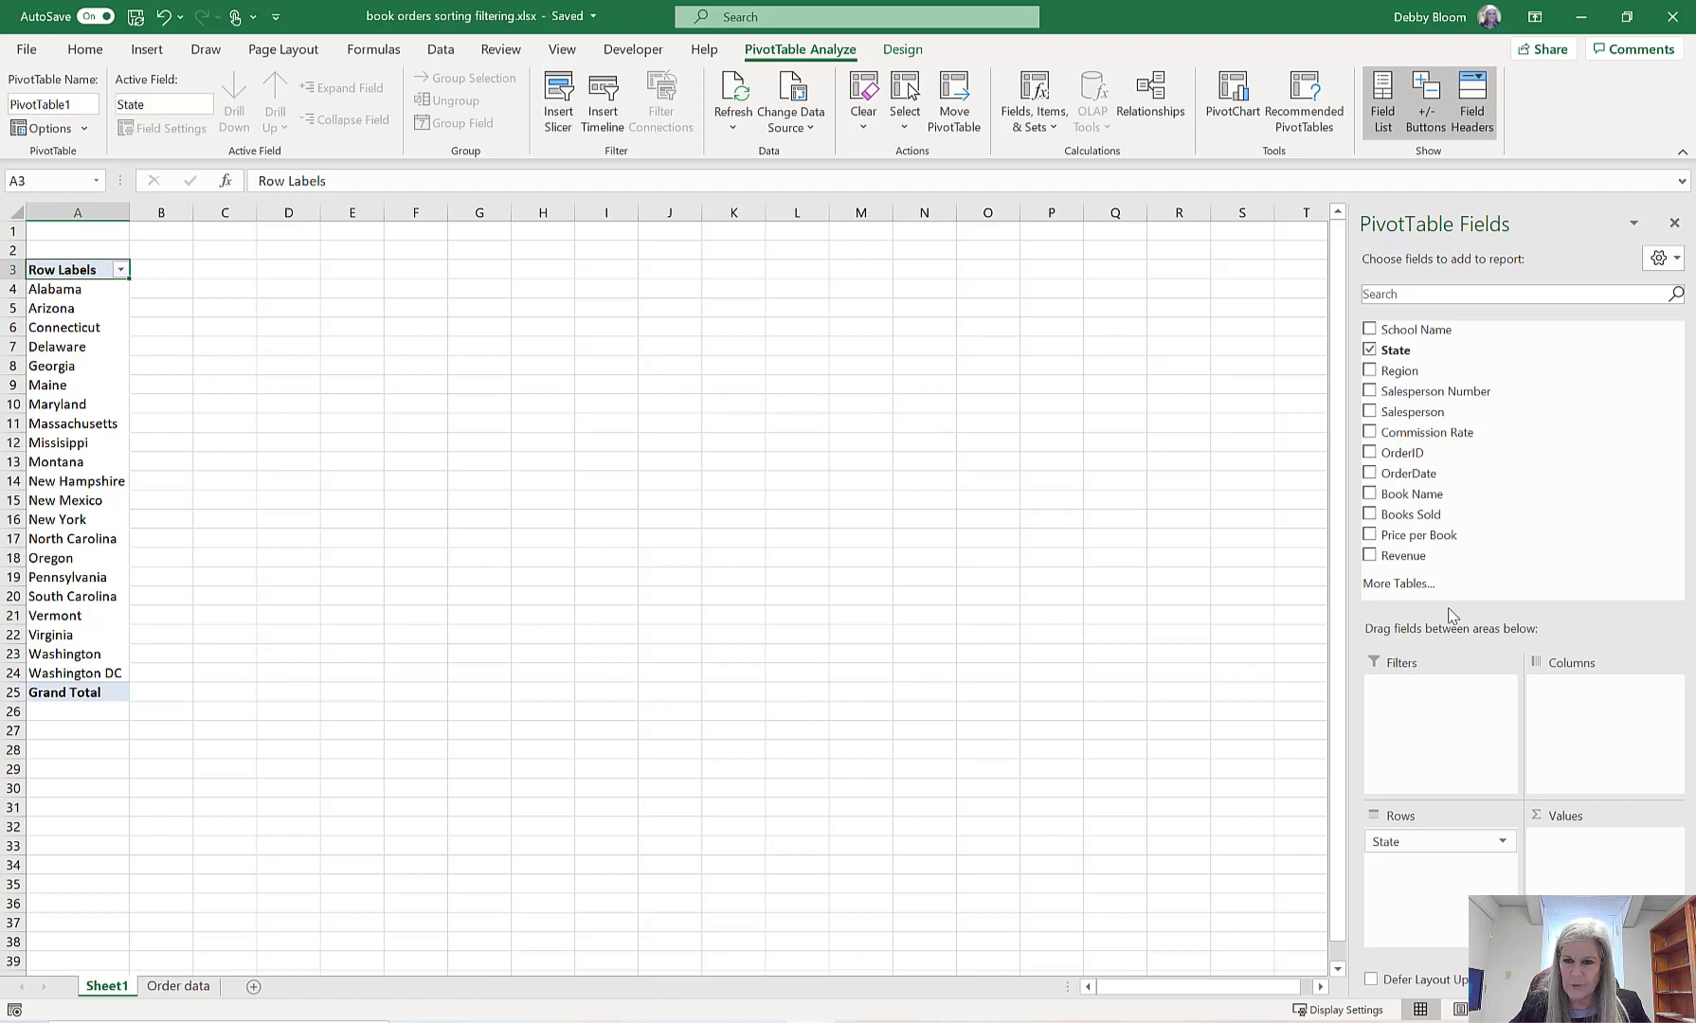
pyautogui.moveTo(1418, 564); pyautogui.dragTo(1582, 876)
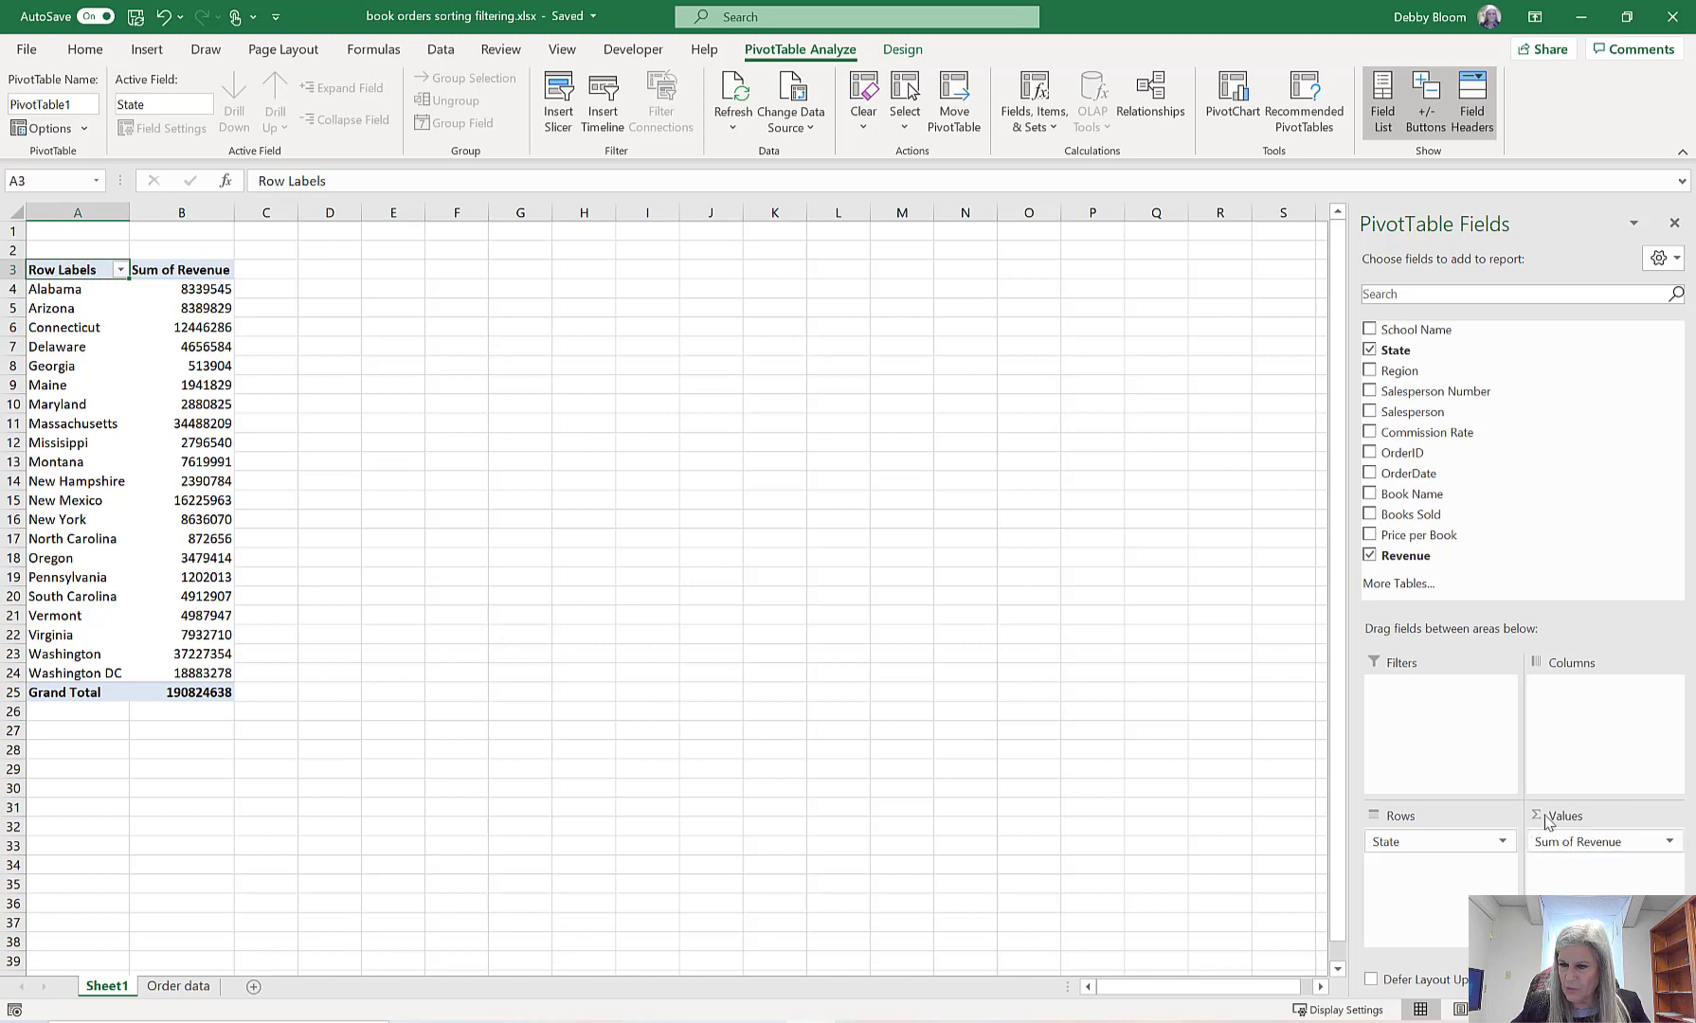
pyautogui.click(1669, 842)
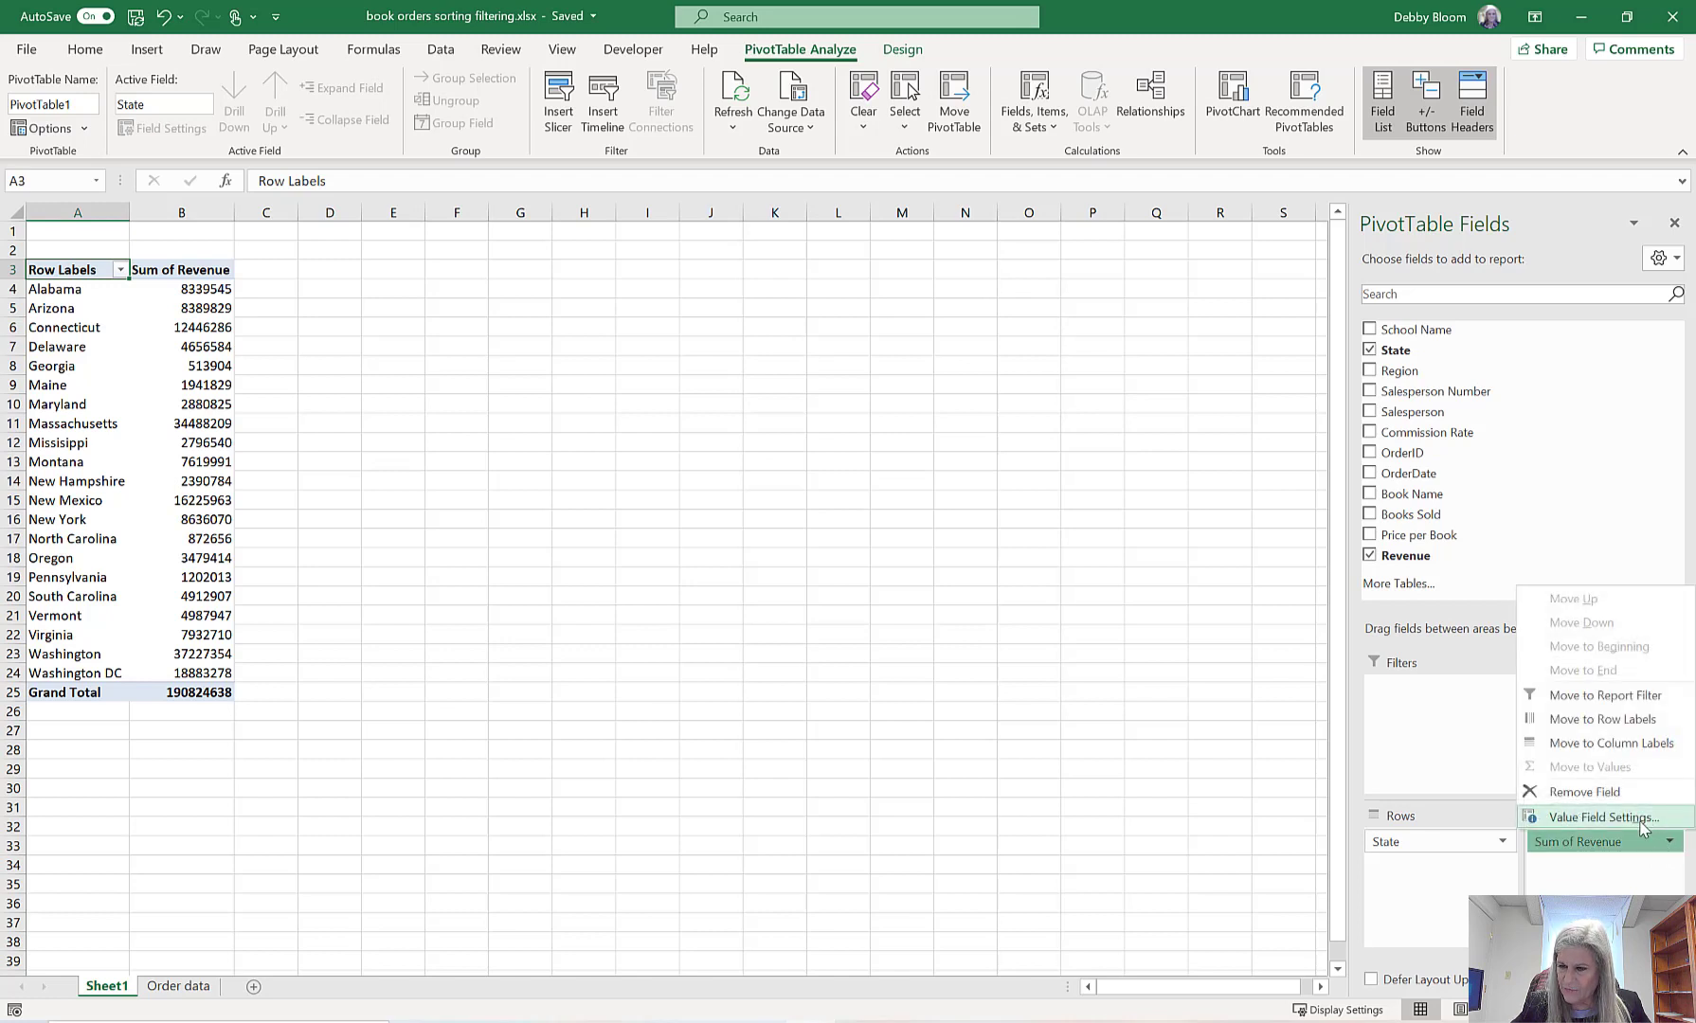
pyautogui.click(1642, 818)
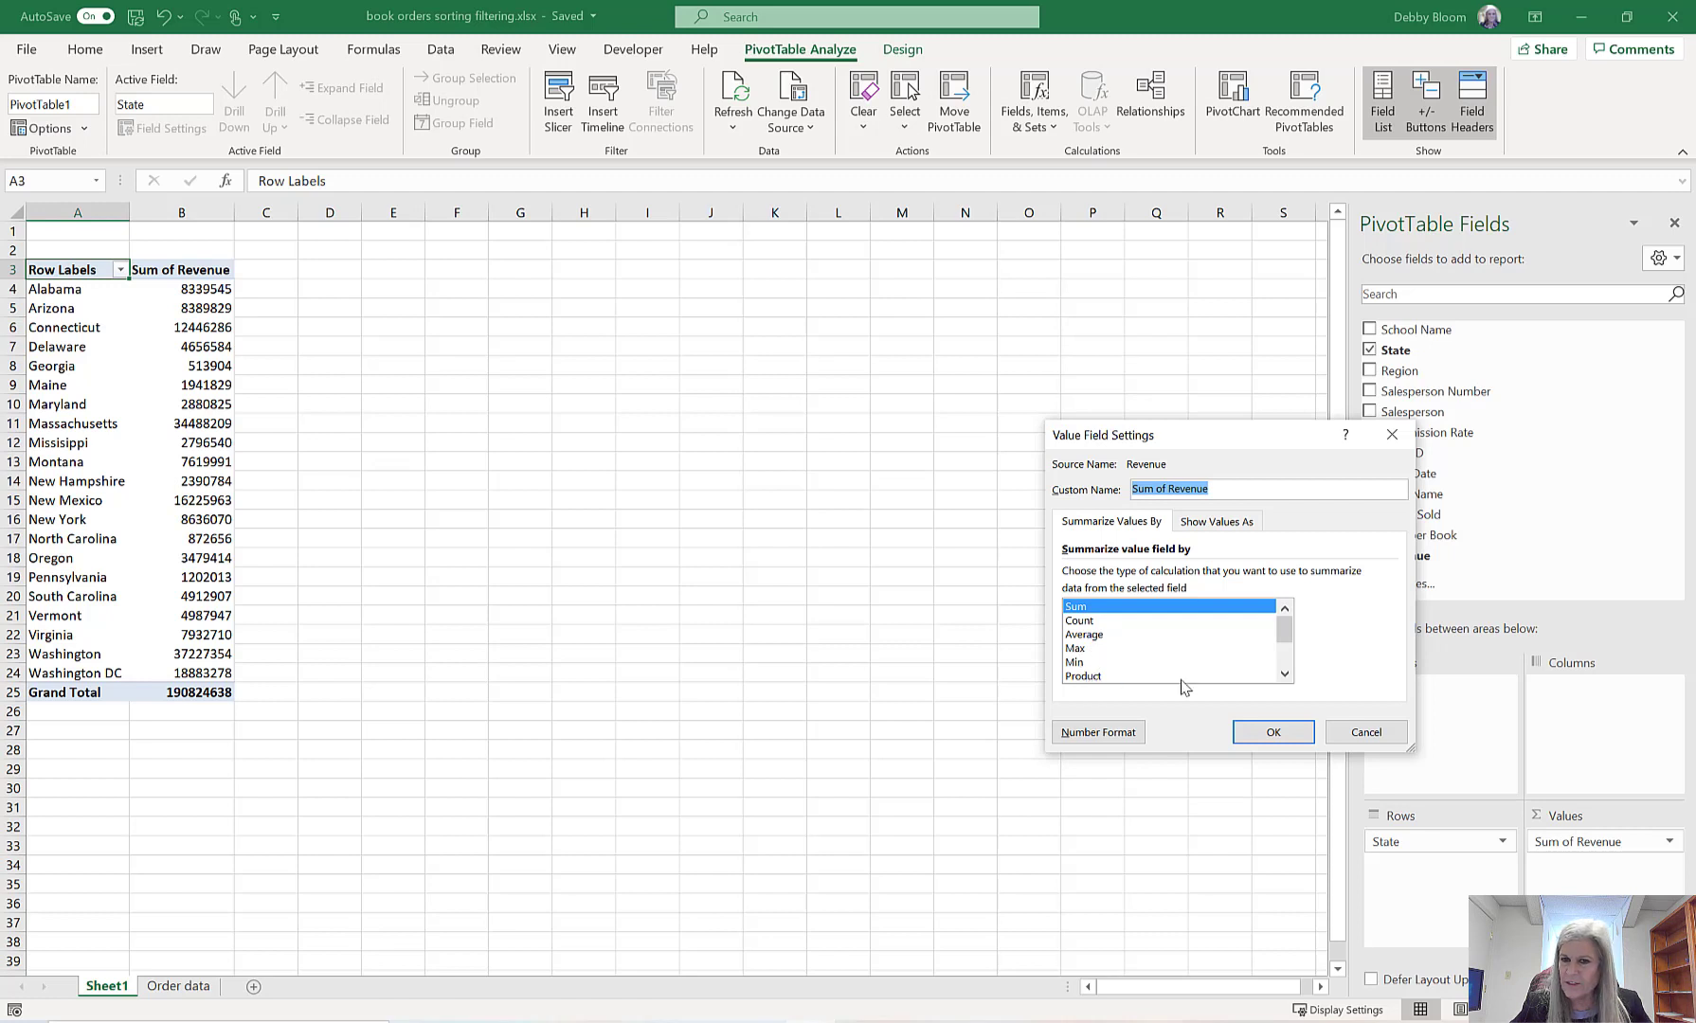
pyautogui.scroll(-1, 1295, 652)
pyautogui.scroll(2, 1294, 653)
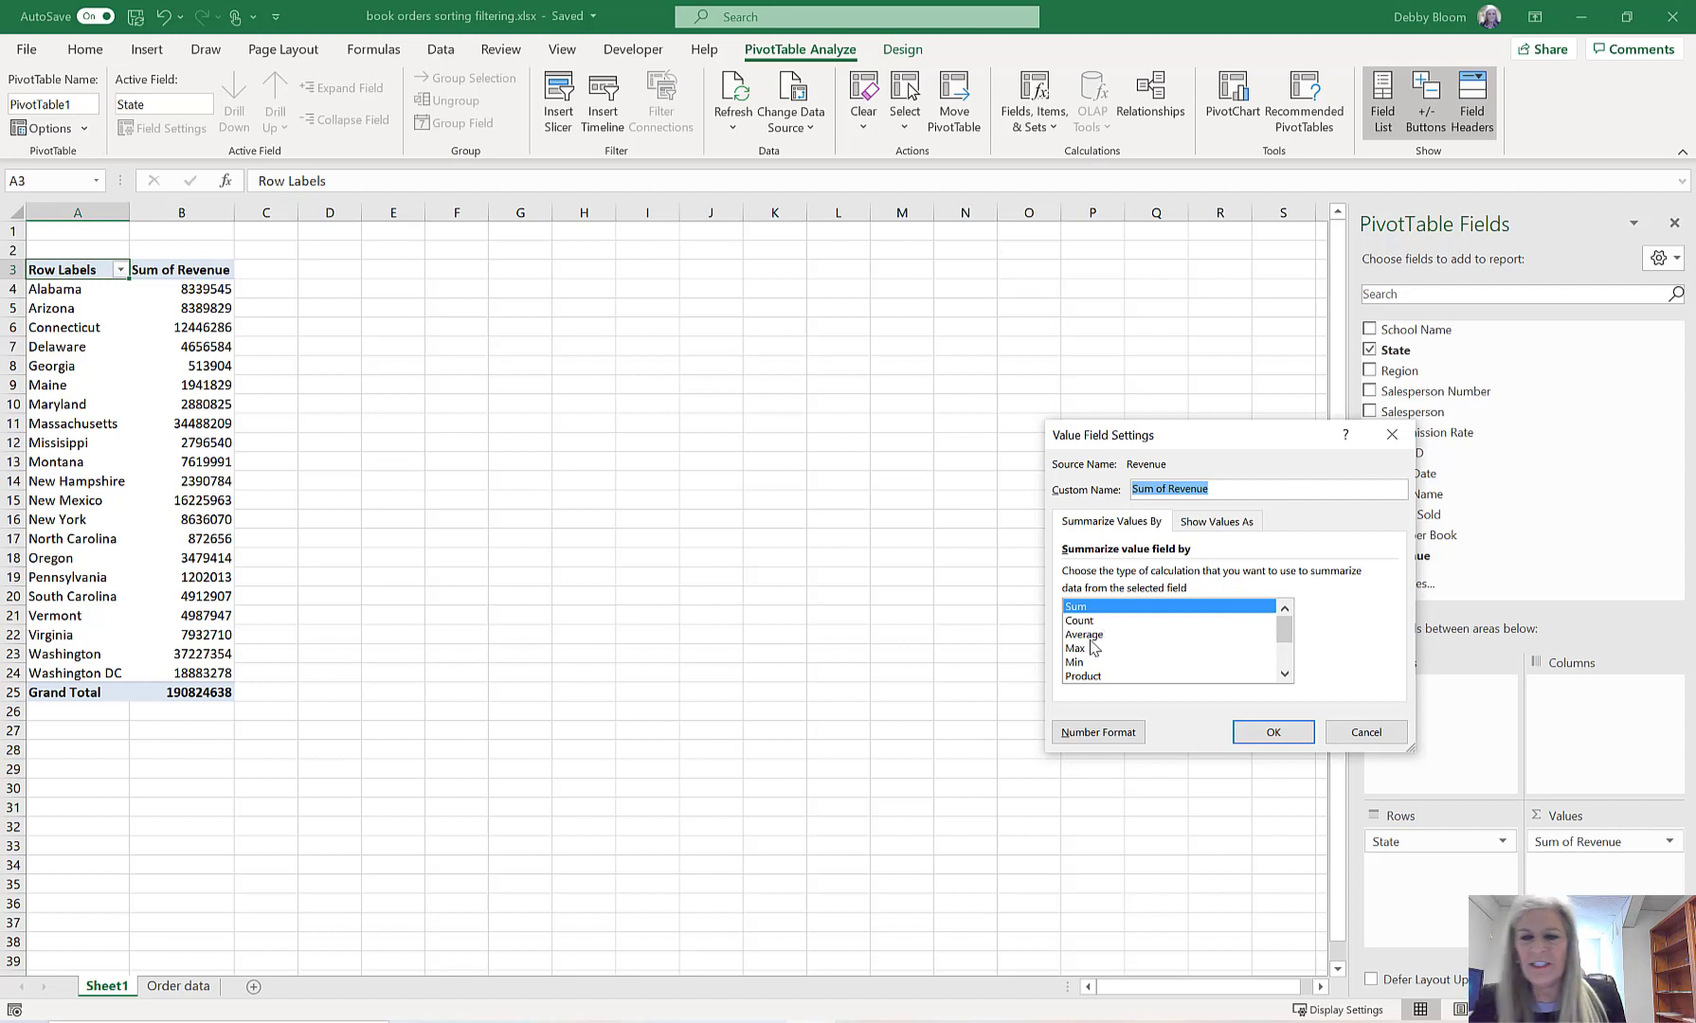
pyautogui.click(1261, 744)
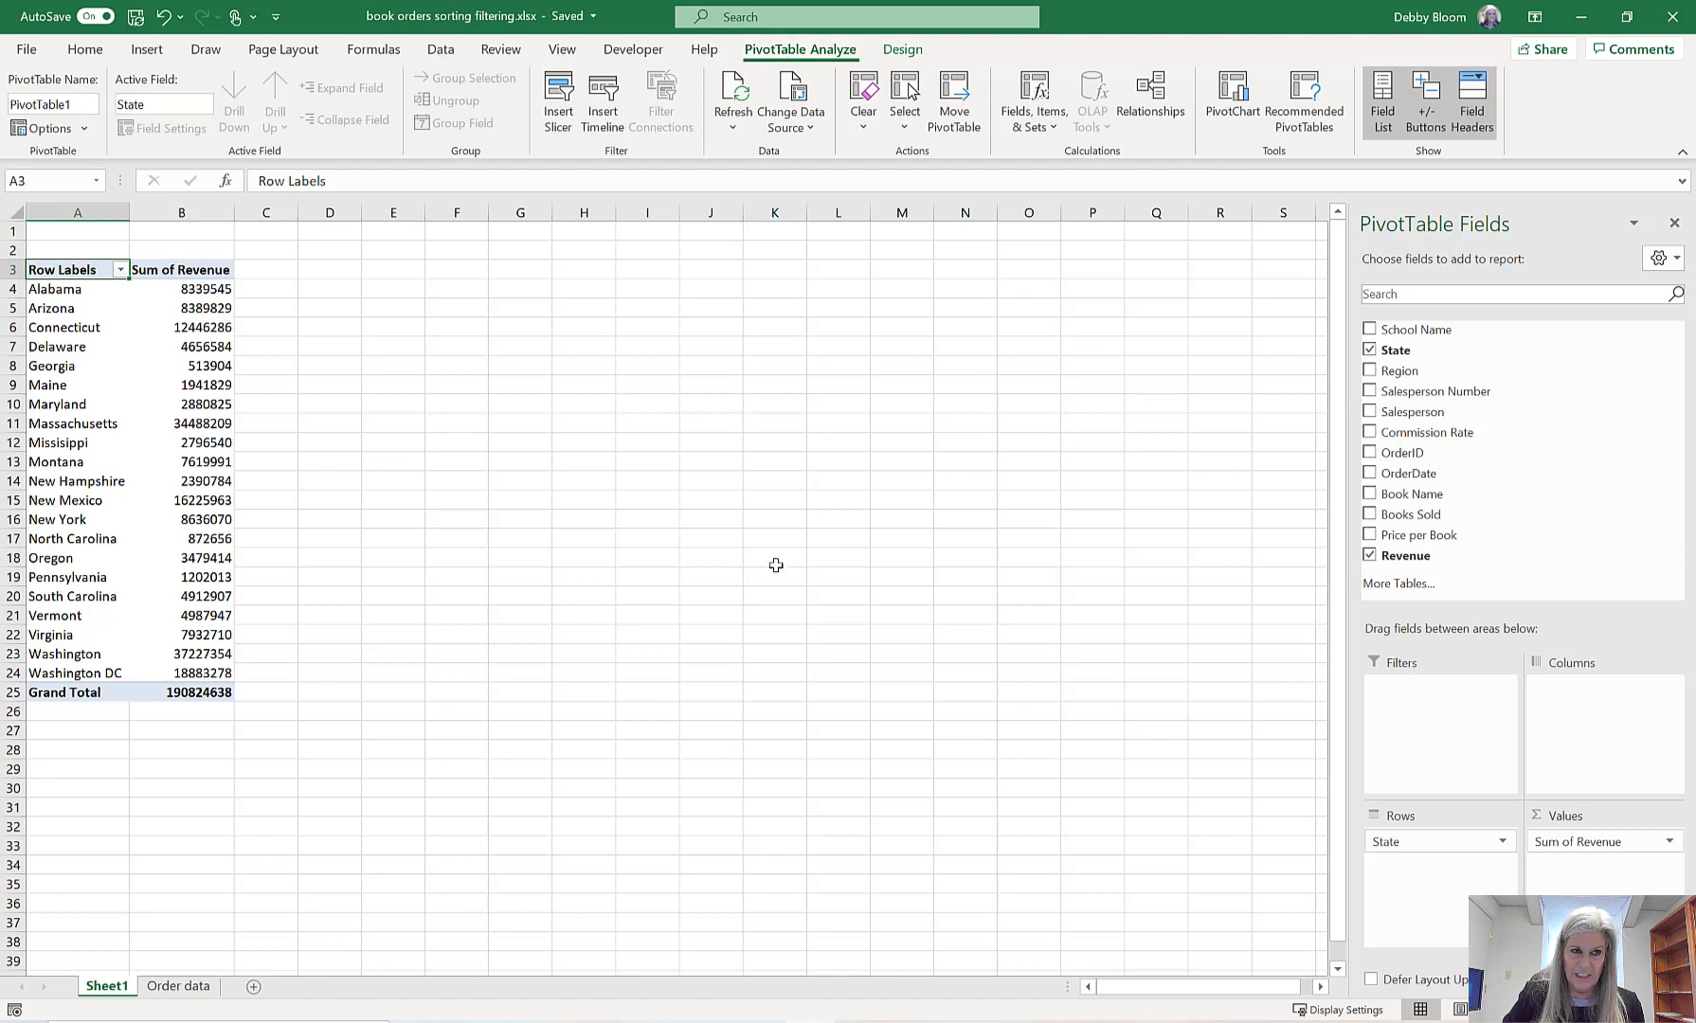
# - Examine the summed revenue of several states in the PivotTable
pyautogui.click(90, 405)
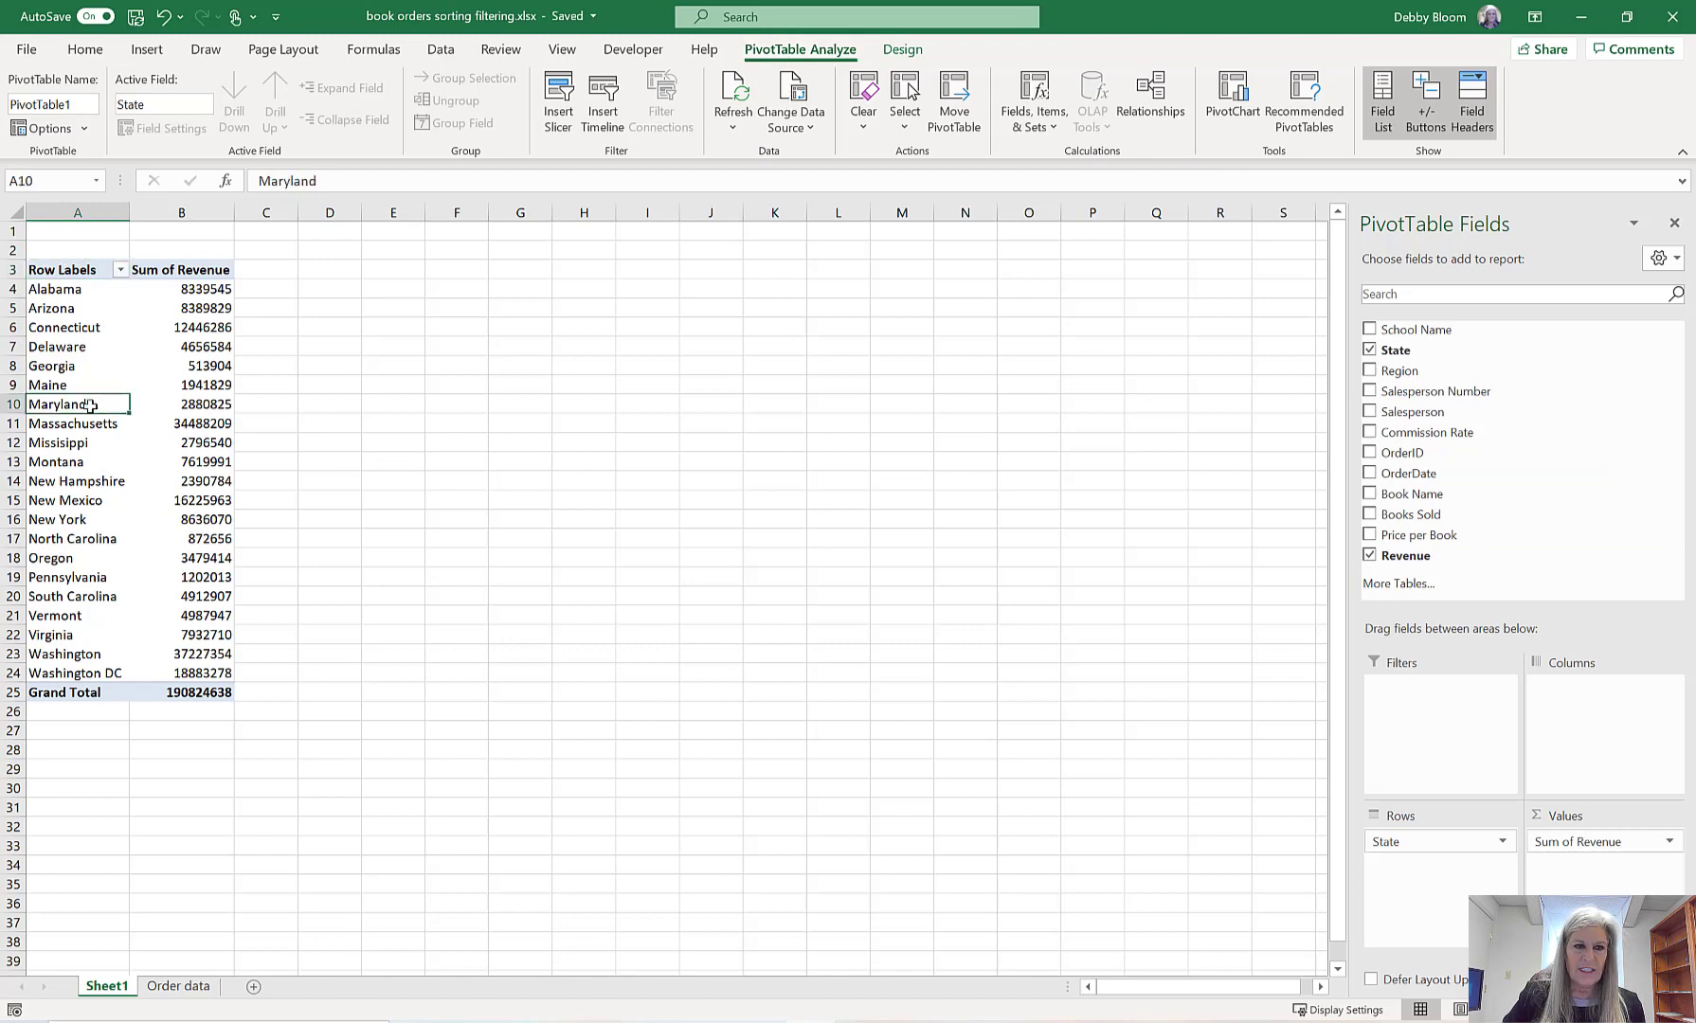
pyautogui.click(179, 370)
pyautogui.click(180, 442)
pyautogui.click(180, 519)
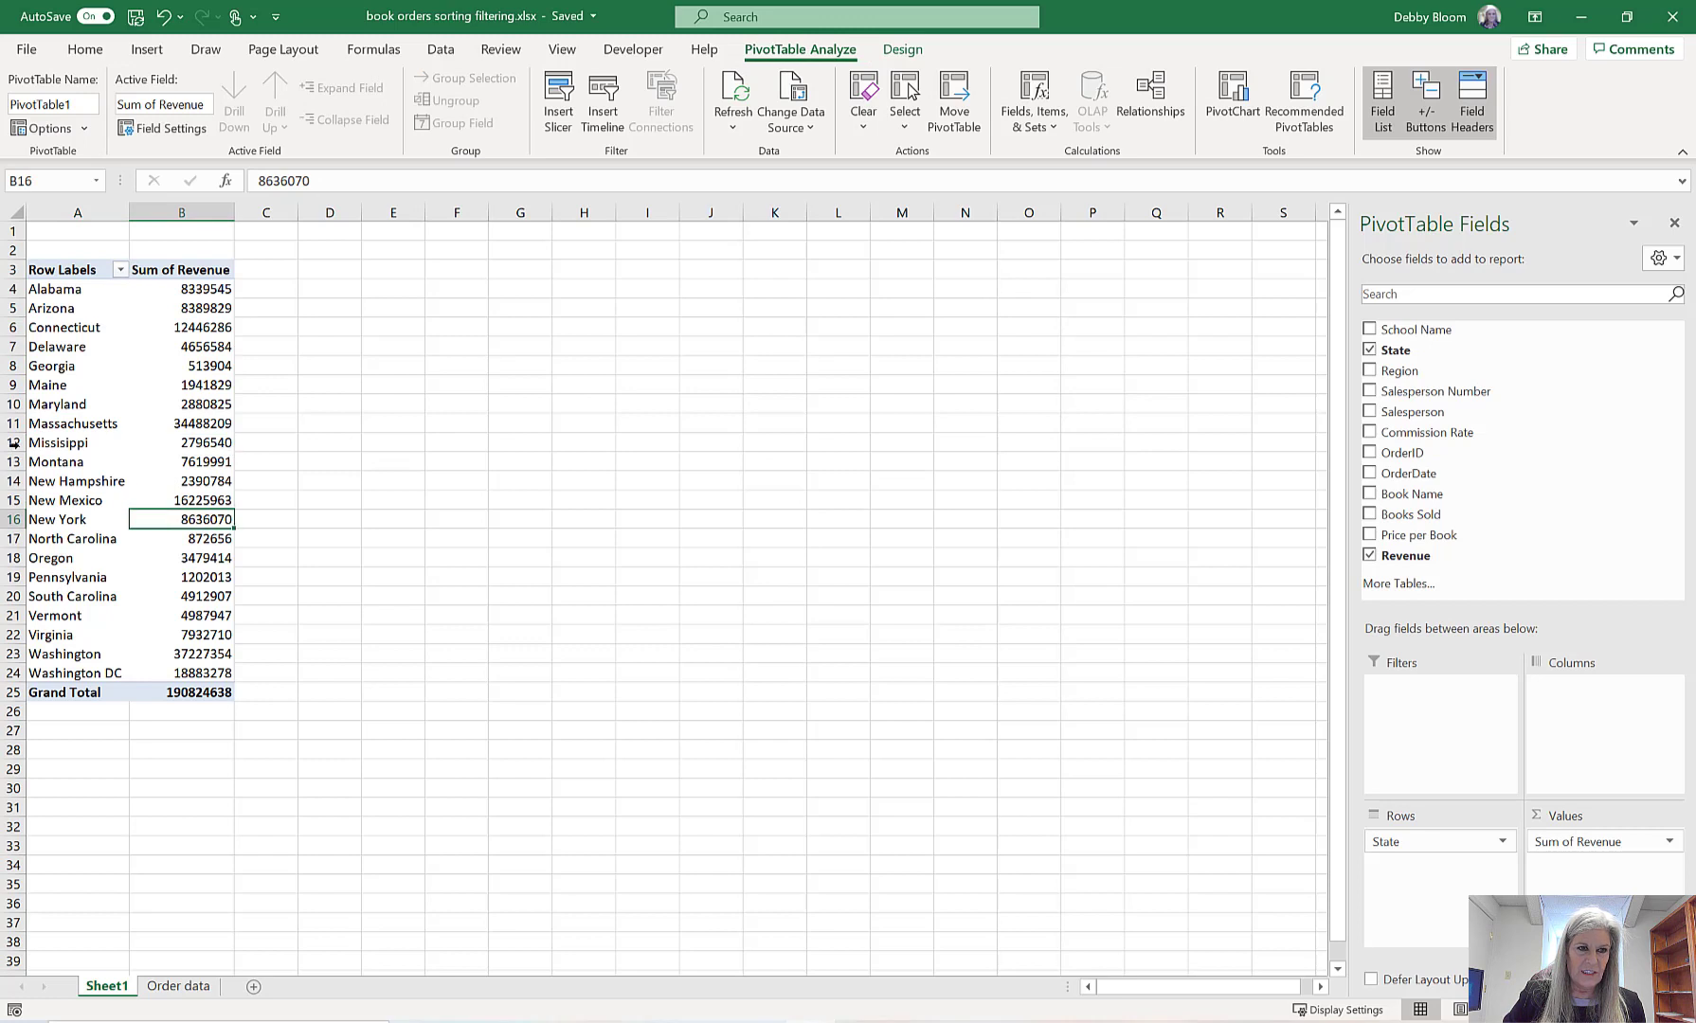
pyautogui.click(73, 390)
# - Insert a clustered column PivotChart based on the revenue-by-state PivotTable
pyautogui.click(201, 423)
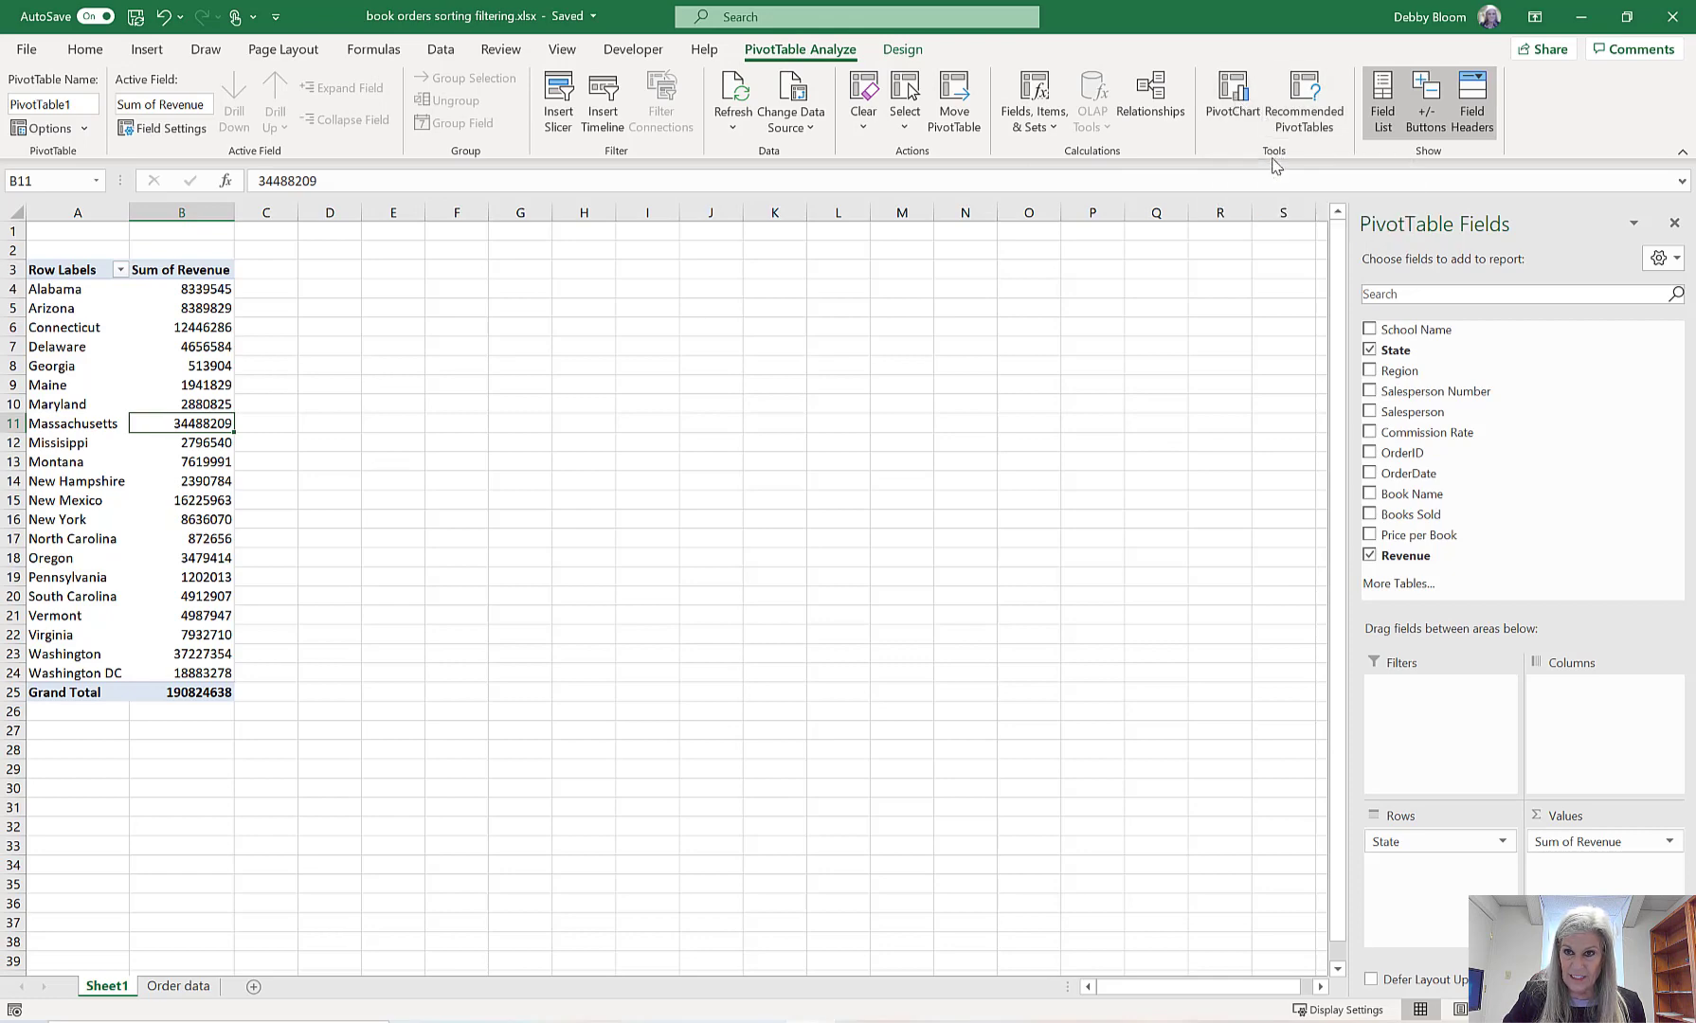
pyautogui.click(1231, 104)
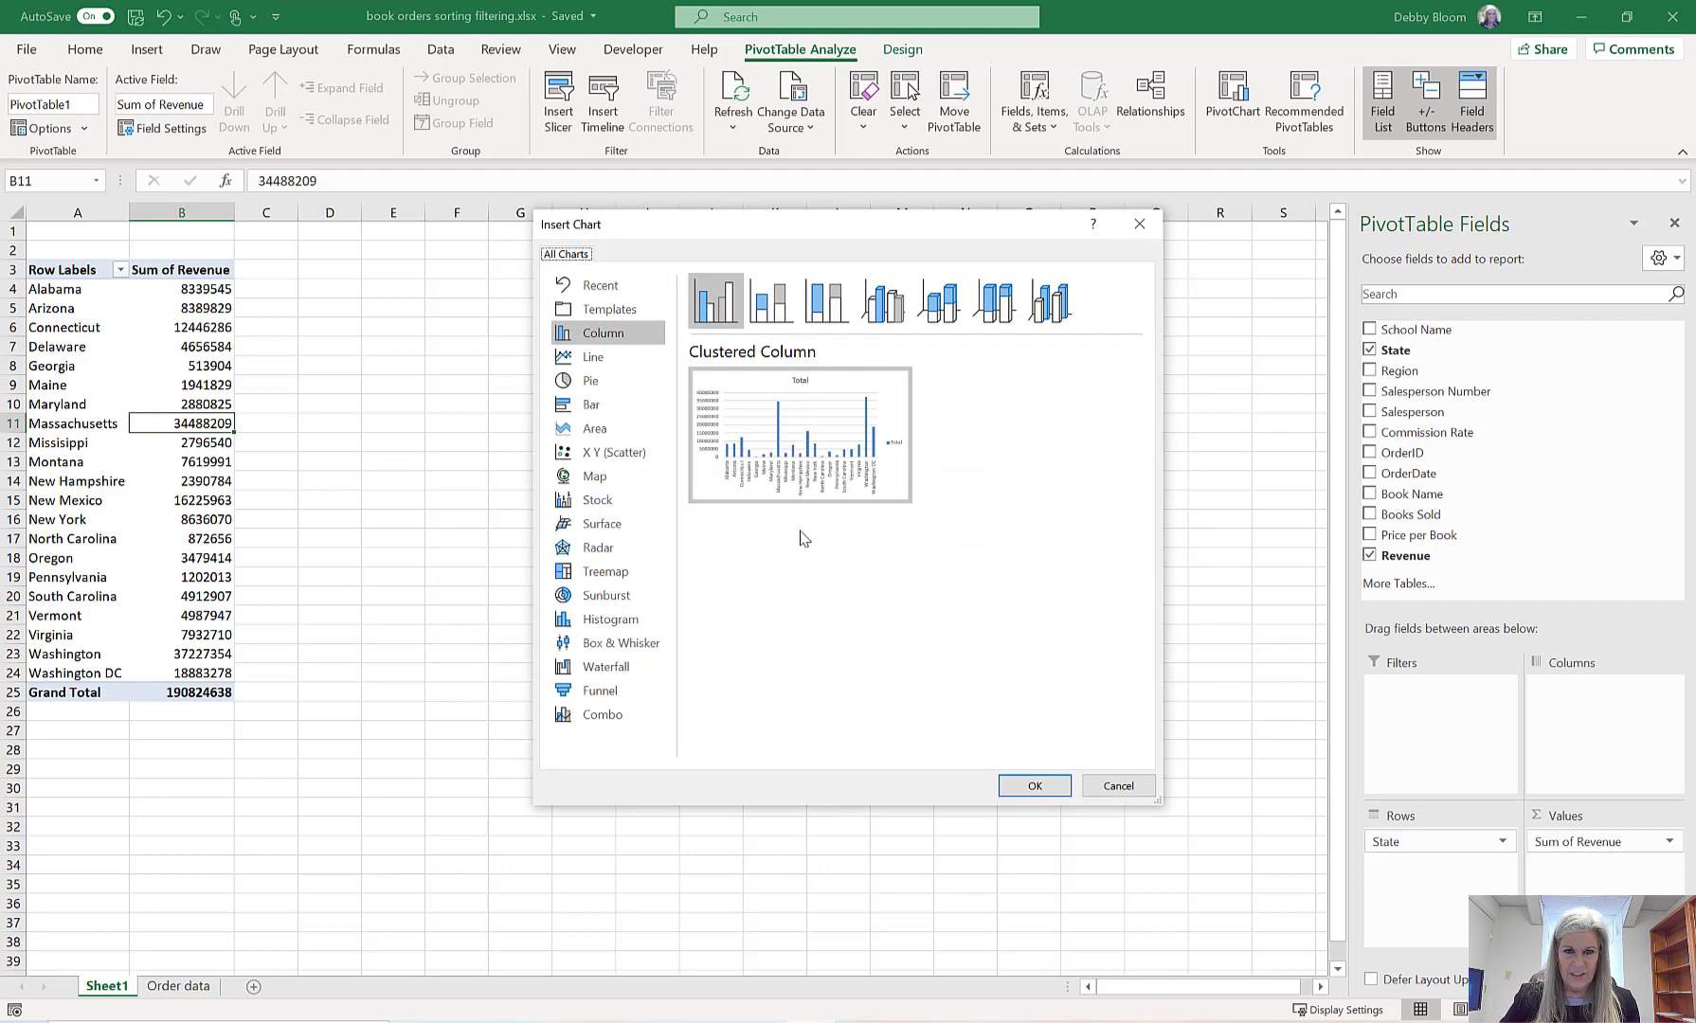
pyautogui.click(1033, 786)
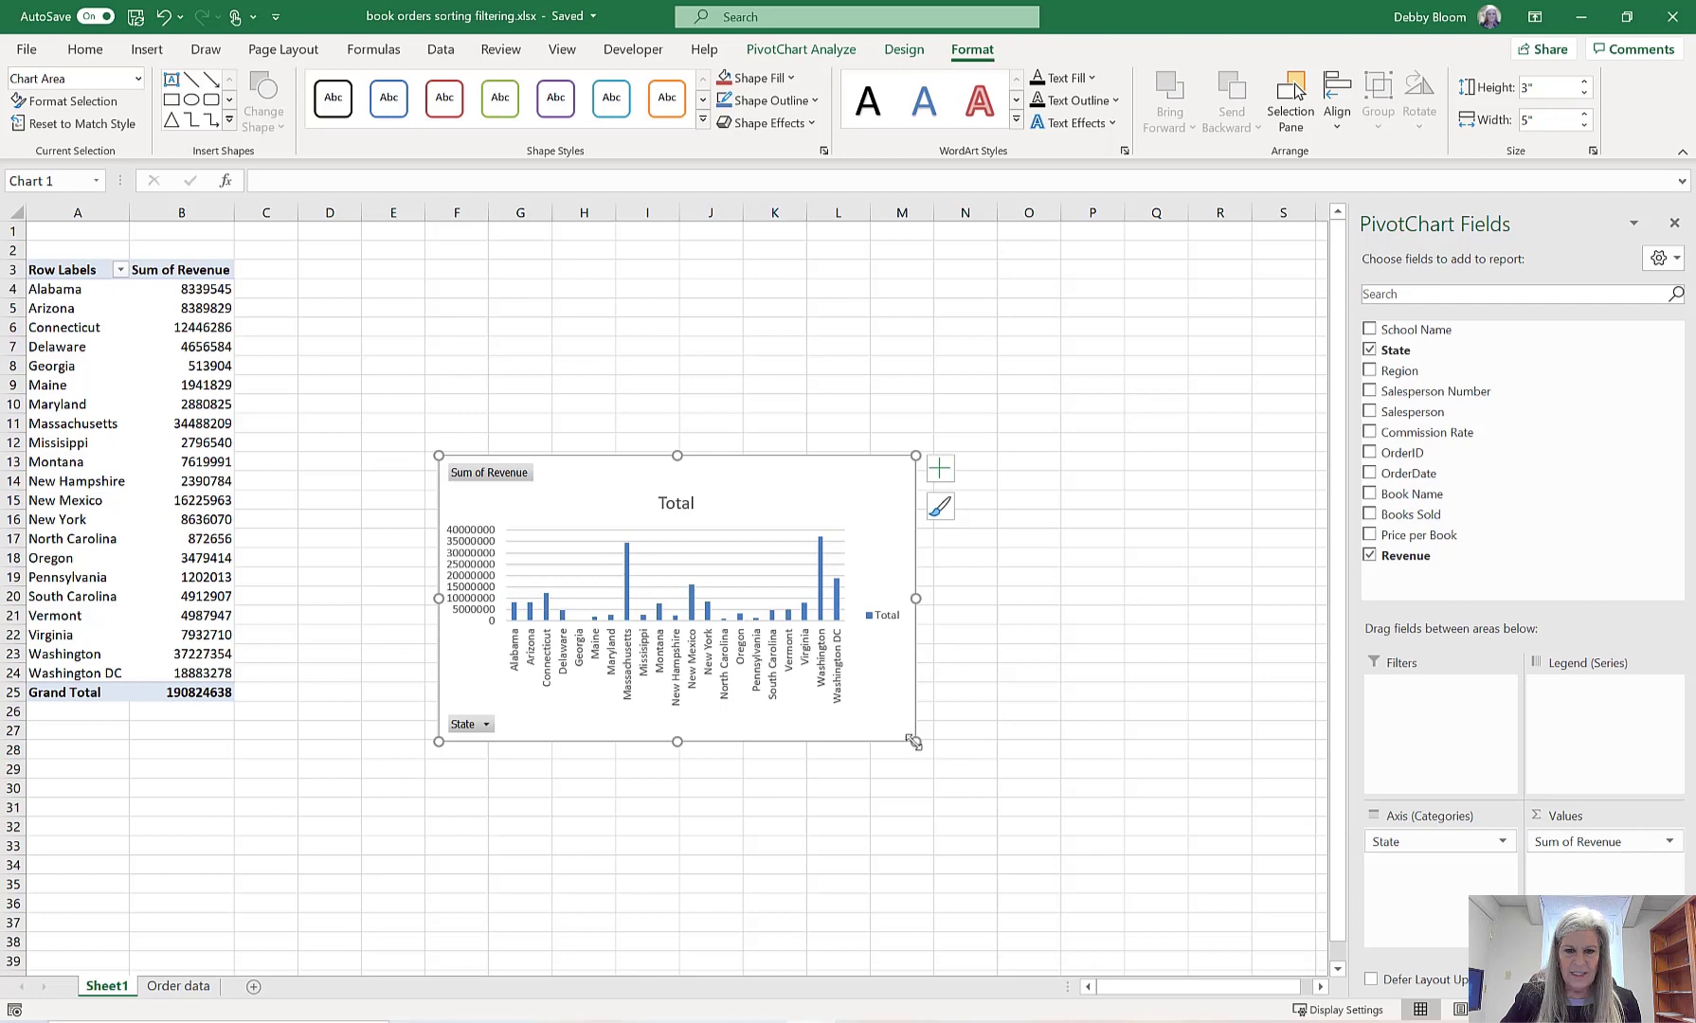
# - Enlarge the PivotChart to about 5.27 by 8.26 inches and add Salesperson as its legend series
pyautogui.moveTo(914, 741); pyautogui.dragTo(1182, 914)
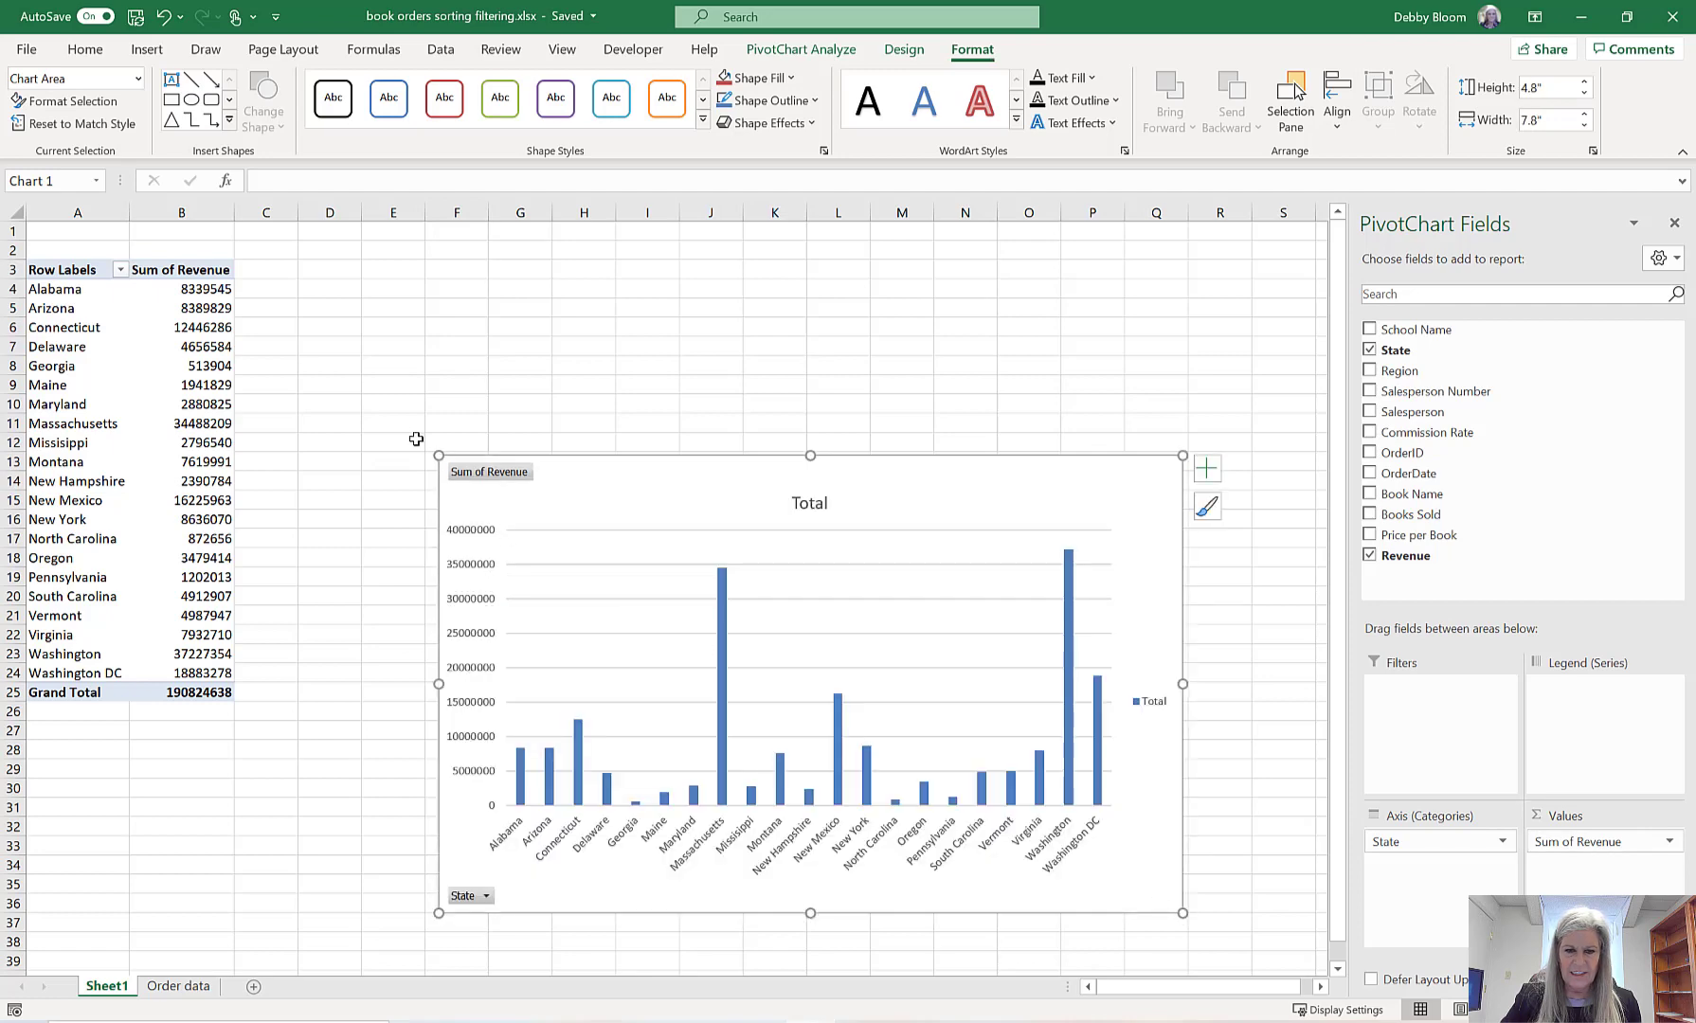
pyautogui.moveTo(438, 456); pyautogui.dragTo(255, 269)
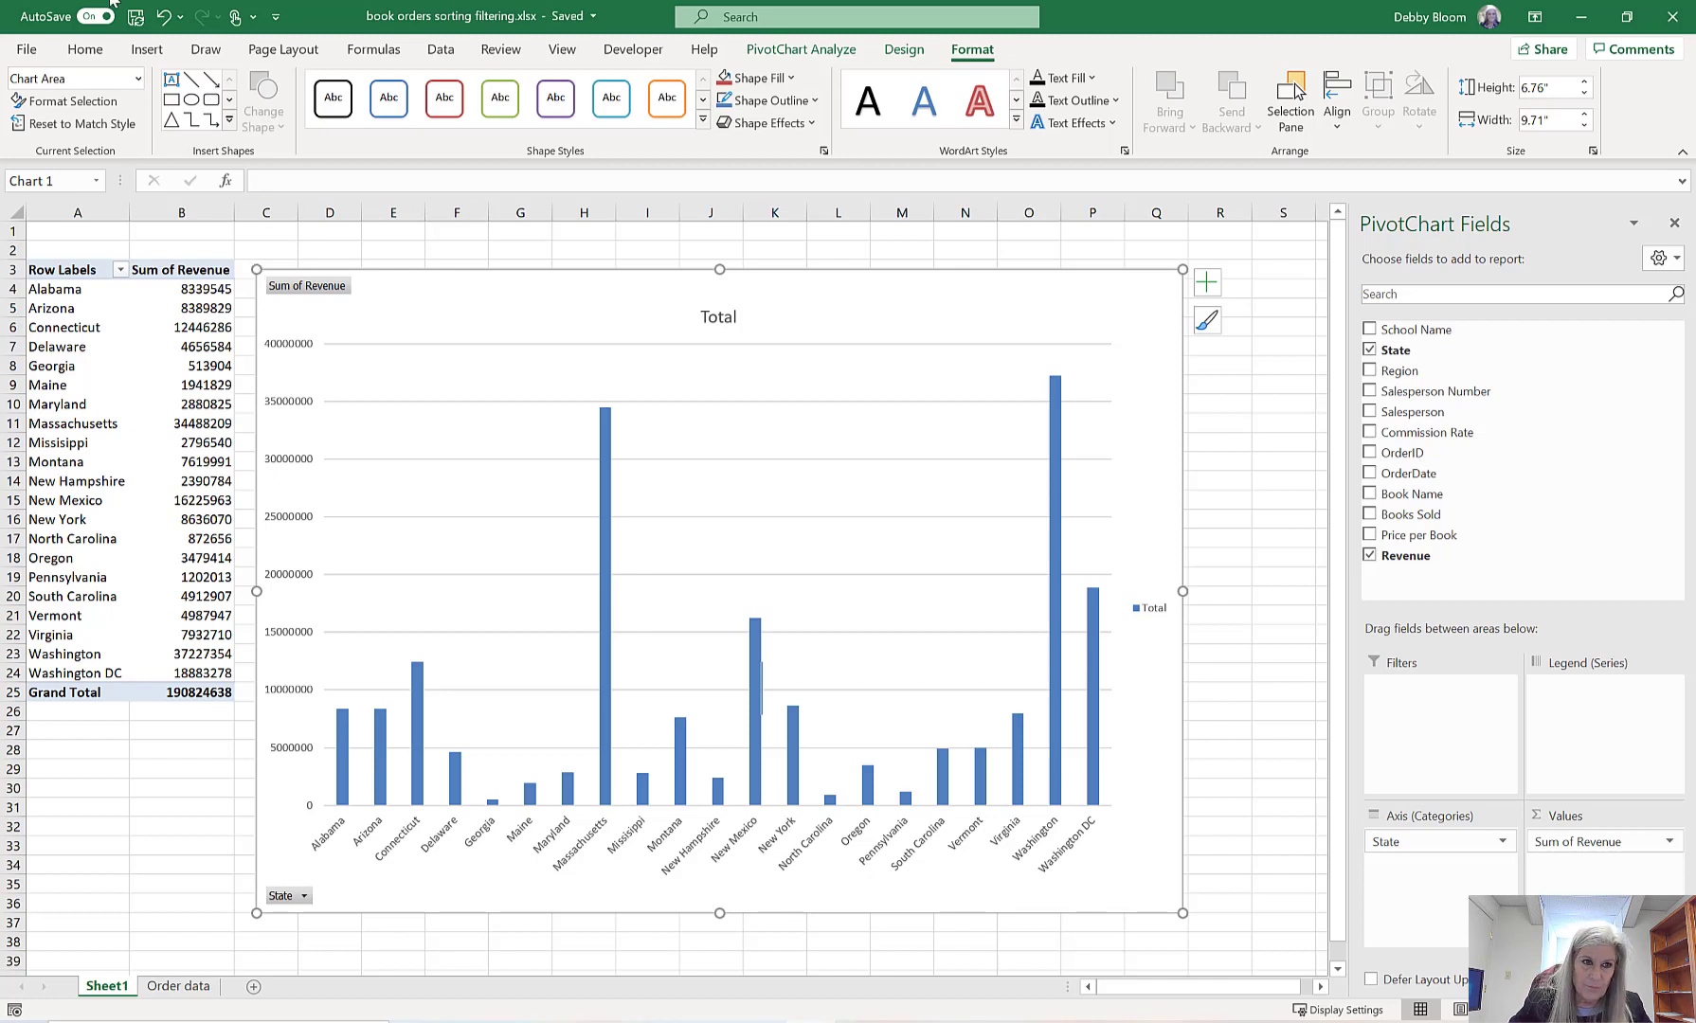
pyautogui.moveTo(255, 270); pyautogui.dragTo(395, 412)
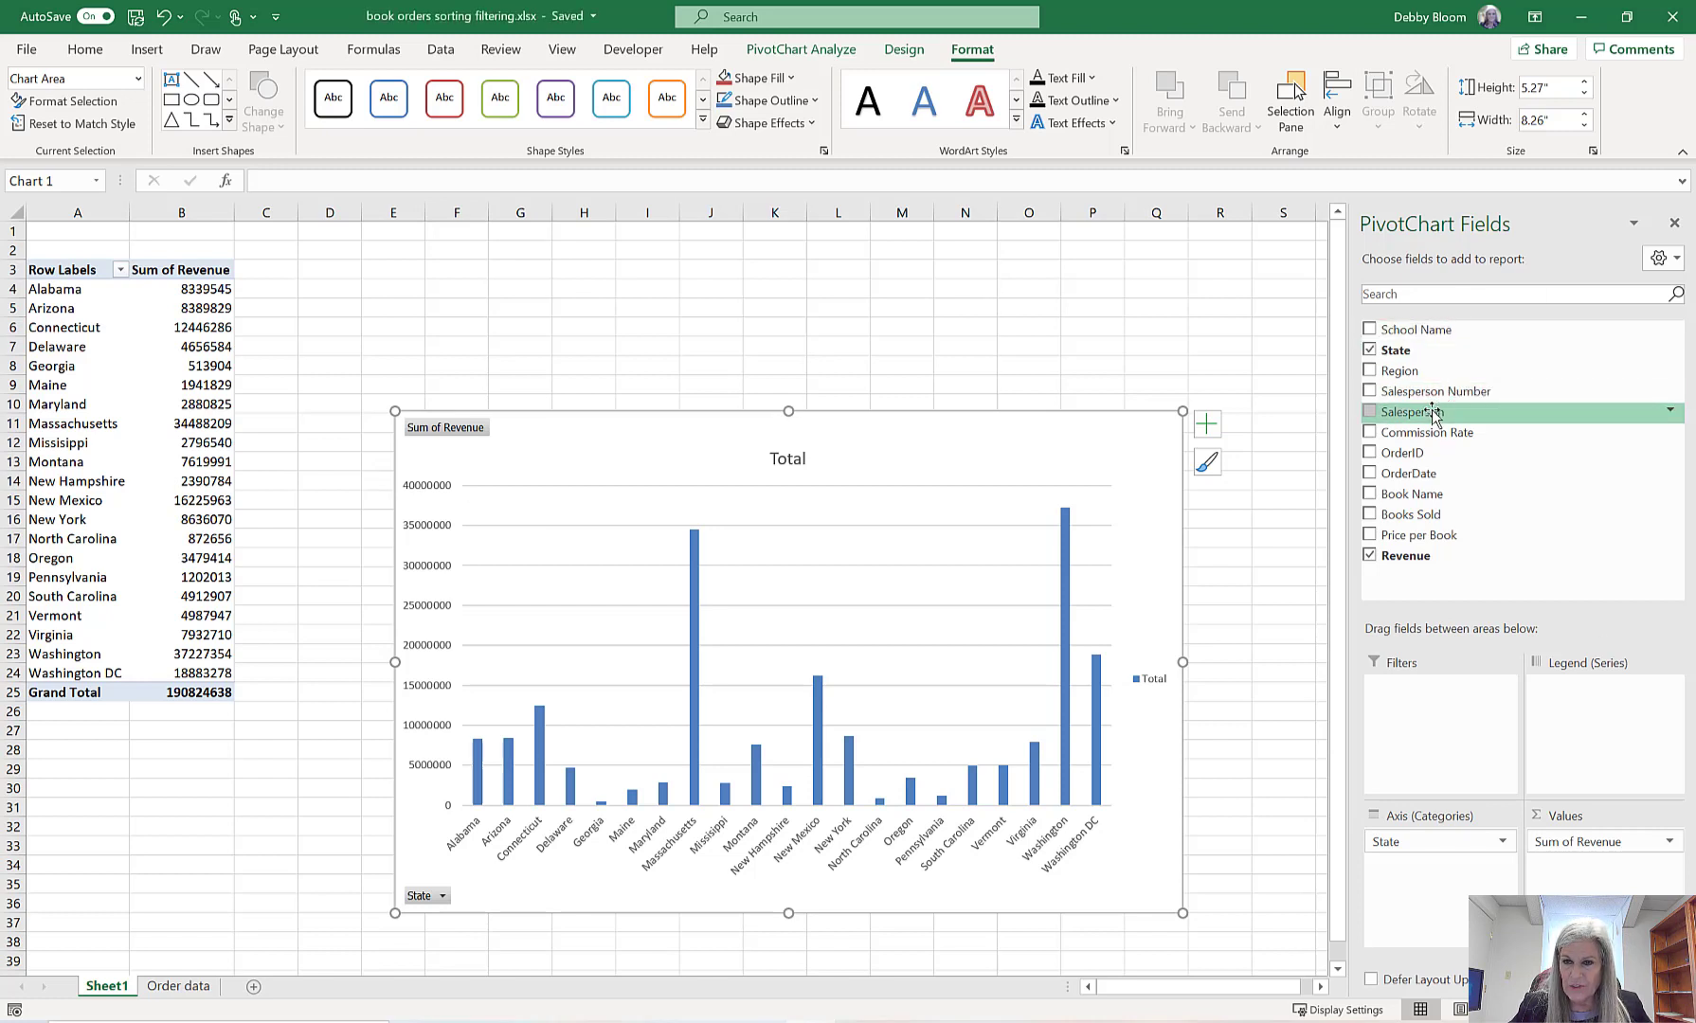
pyautogui.moveTo(1437, 421); pyautogui.dragTo(1601, 739)
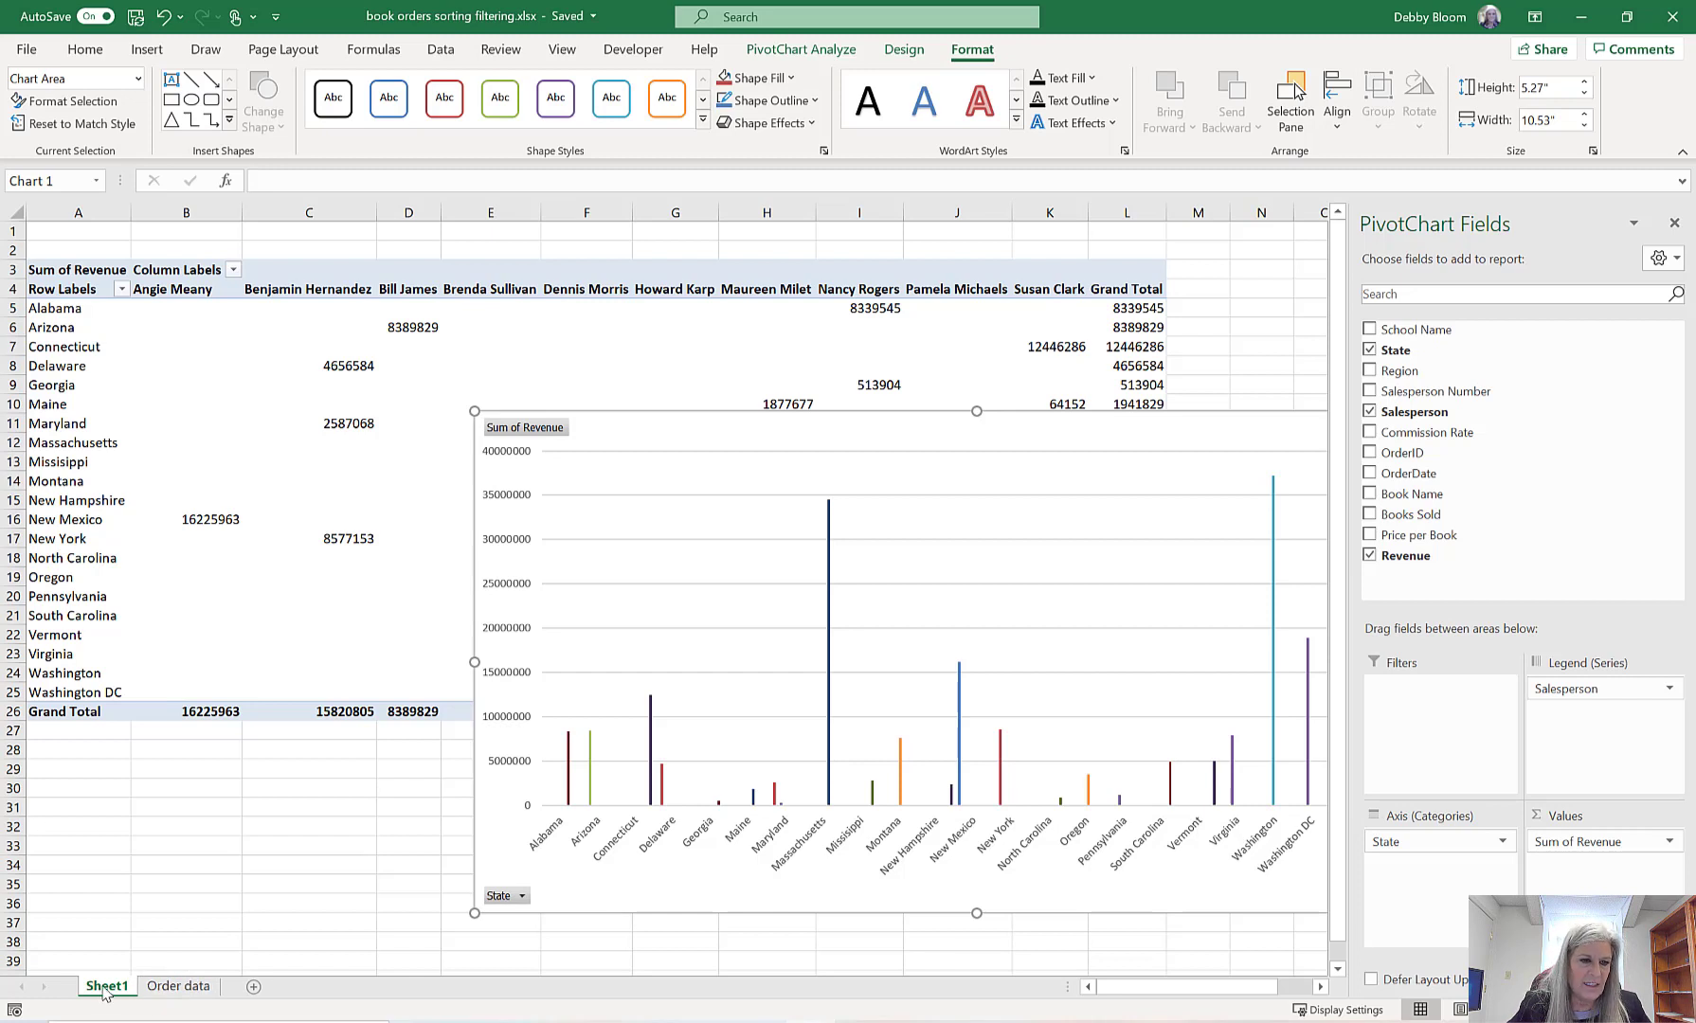
# - Return to the Order data sheet and create a second PivotTable from its list on a new worksheet
pyautogui.click(177, 986)
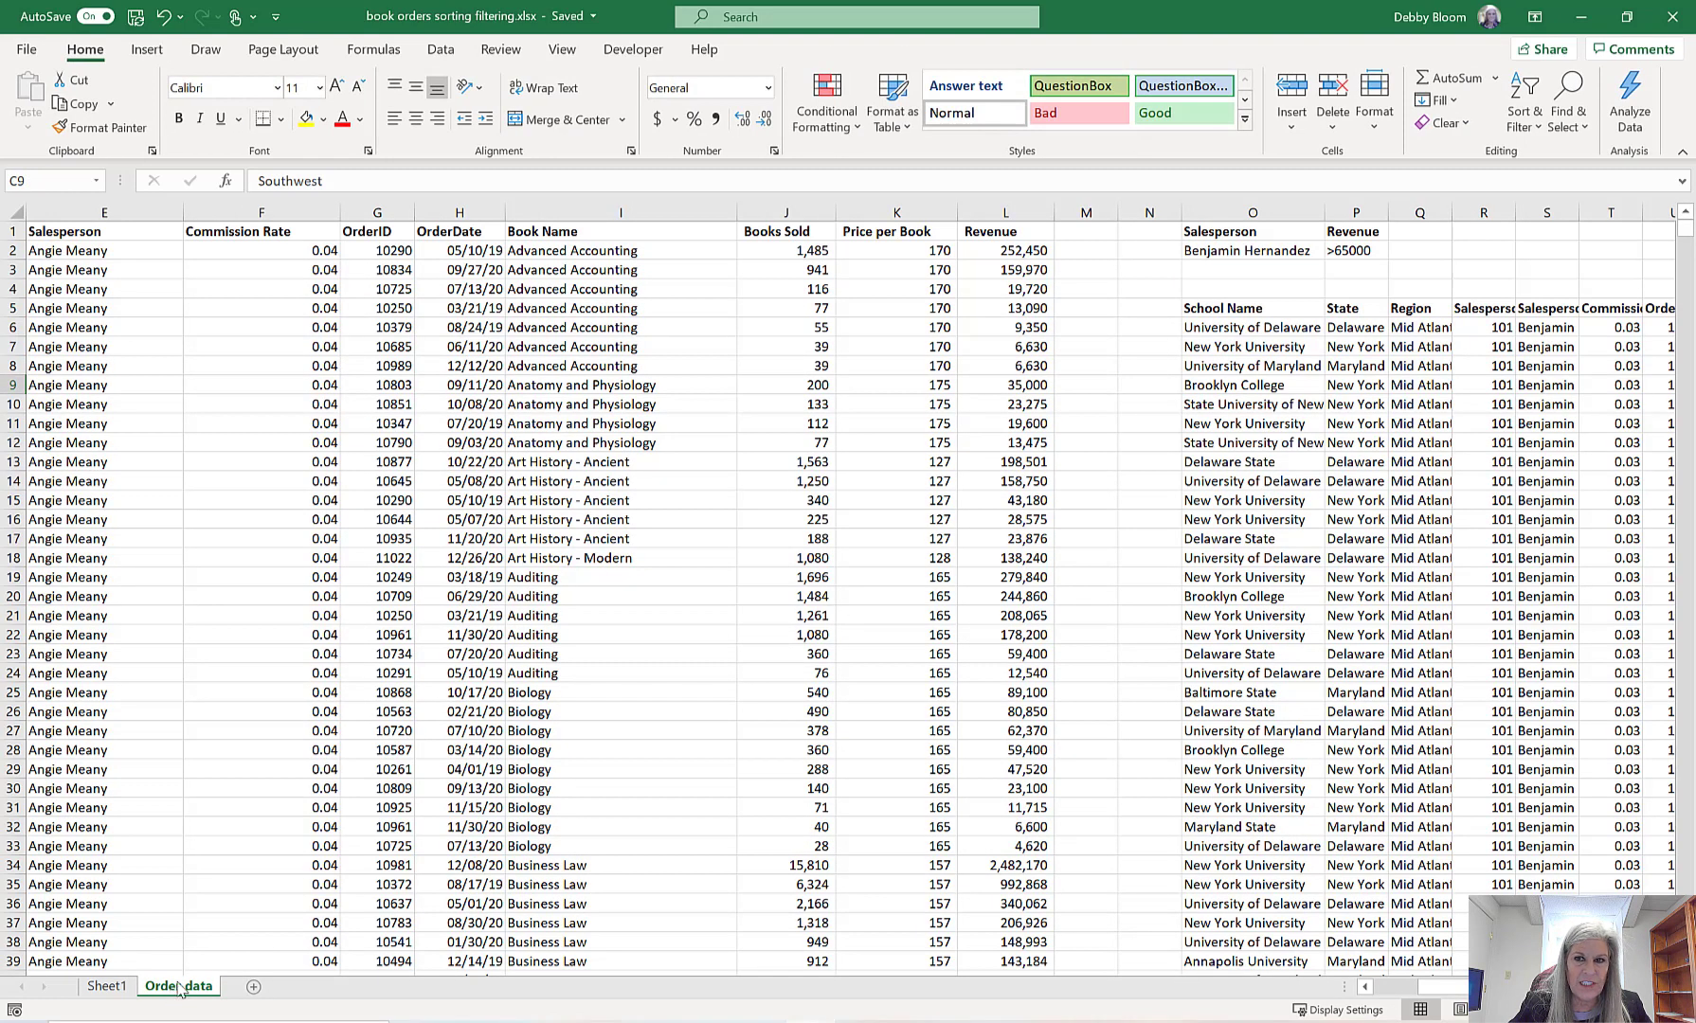
pyautogui.click(289, 538)
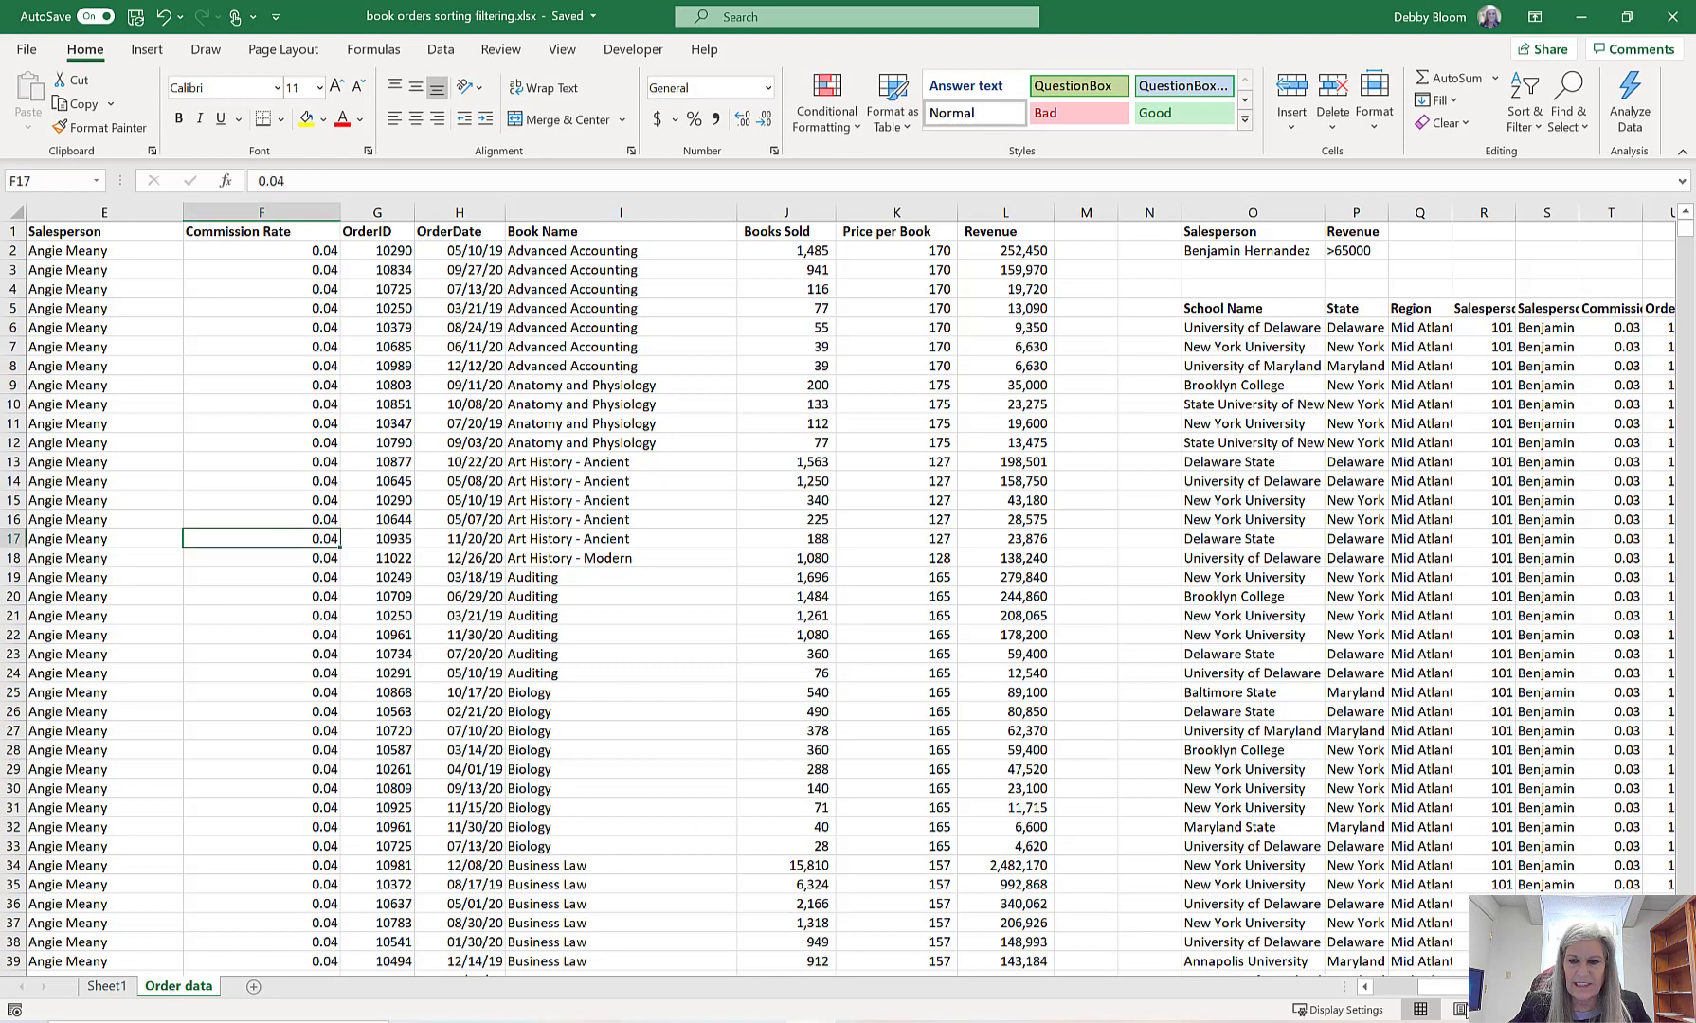
pyautogui.hscroll(-4, 840, 461)
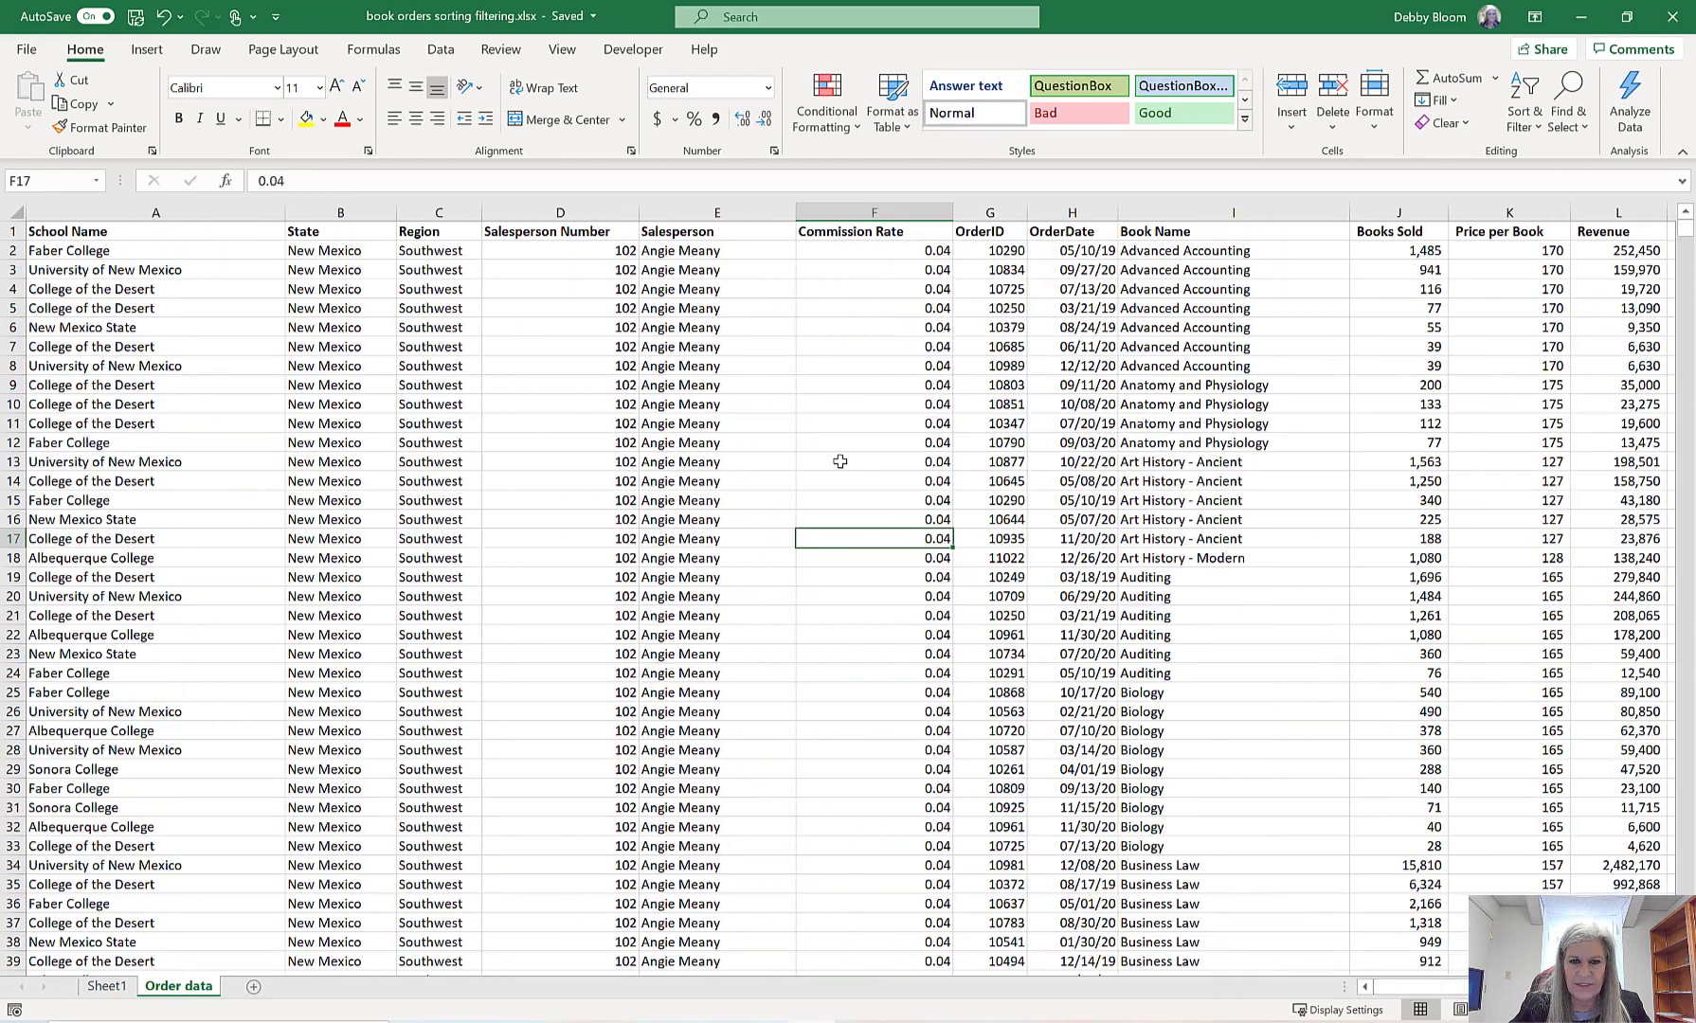
pyautogui.click(333, 405)
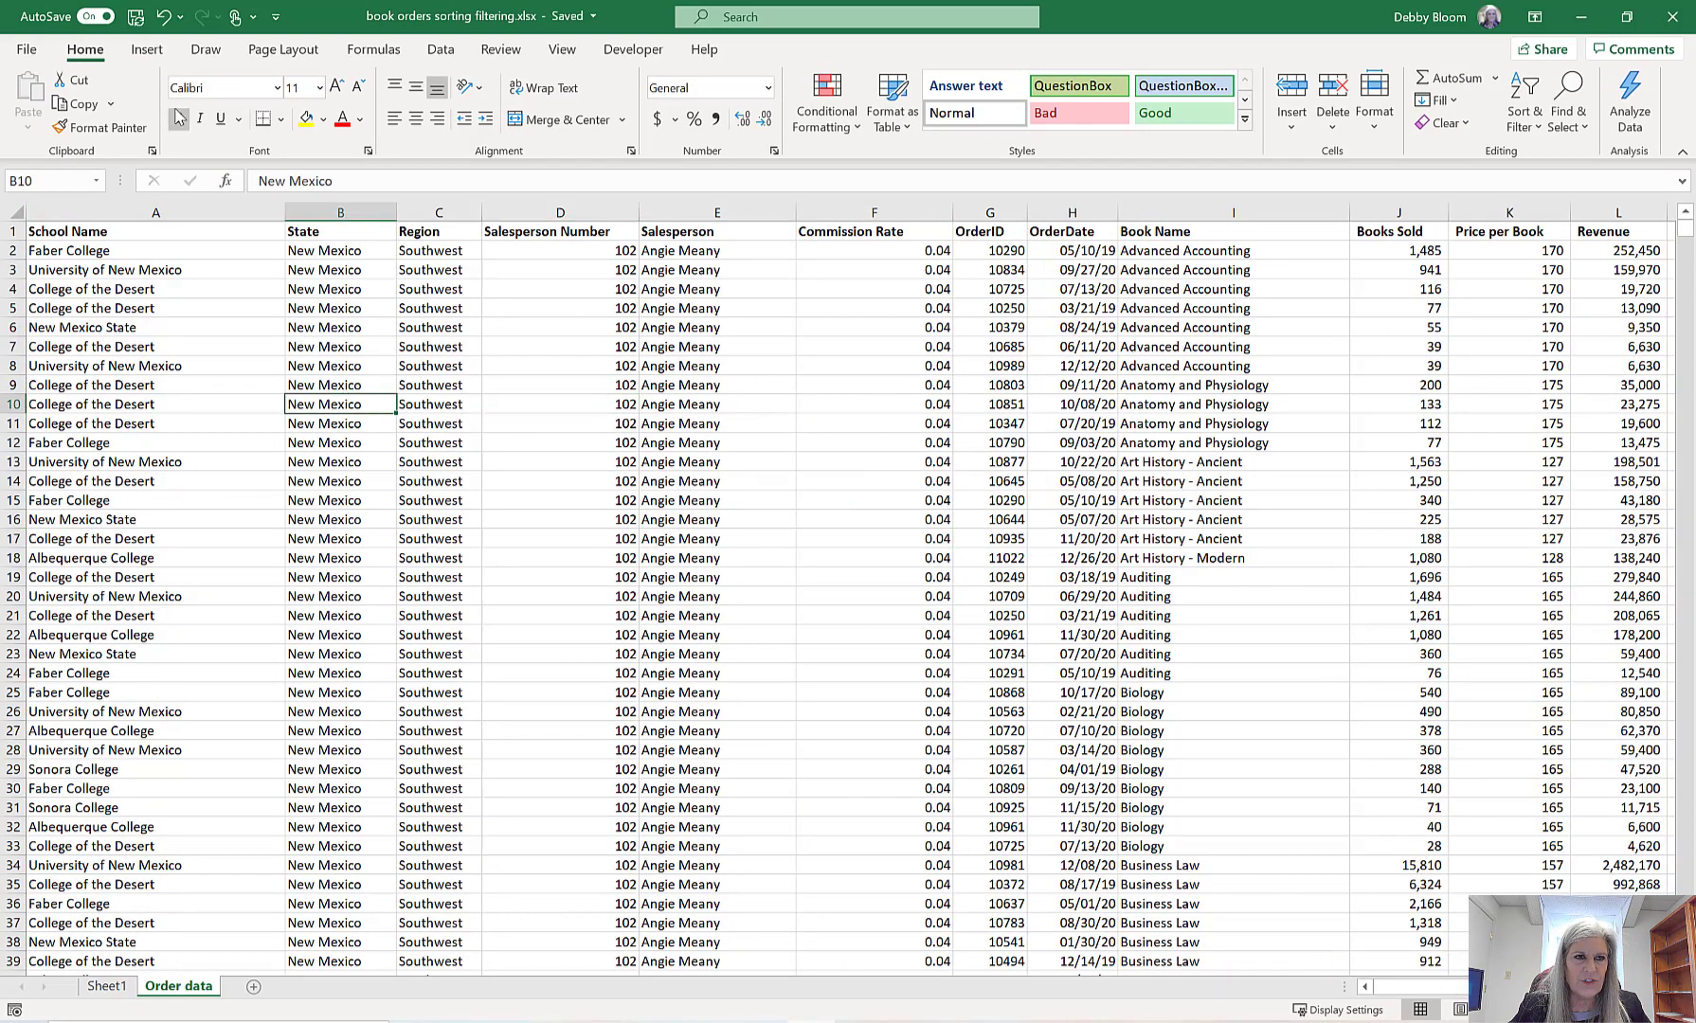
pyautogui.click(147, 49)
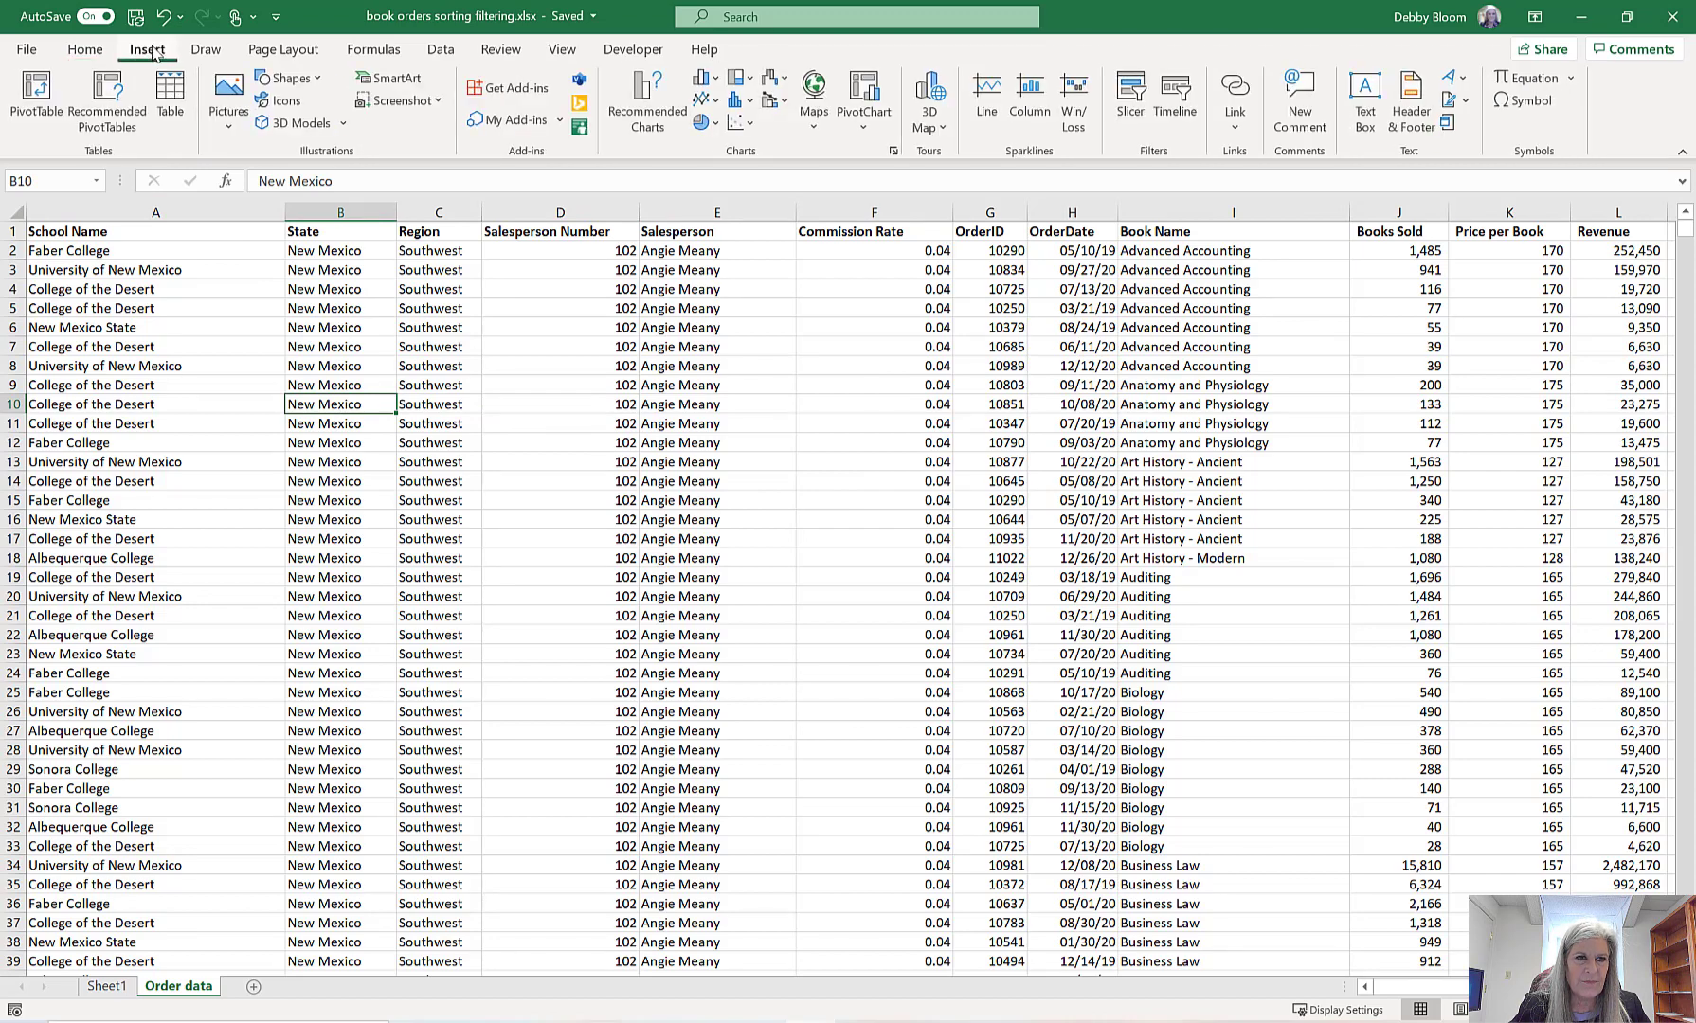
pyautogui.click(27, 90)
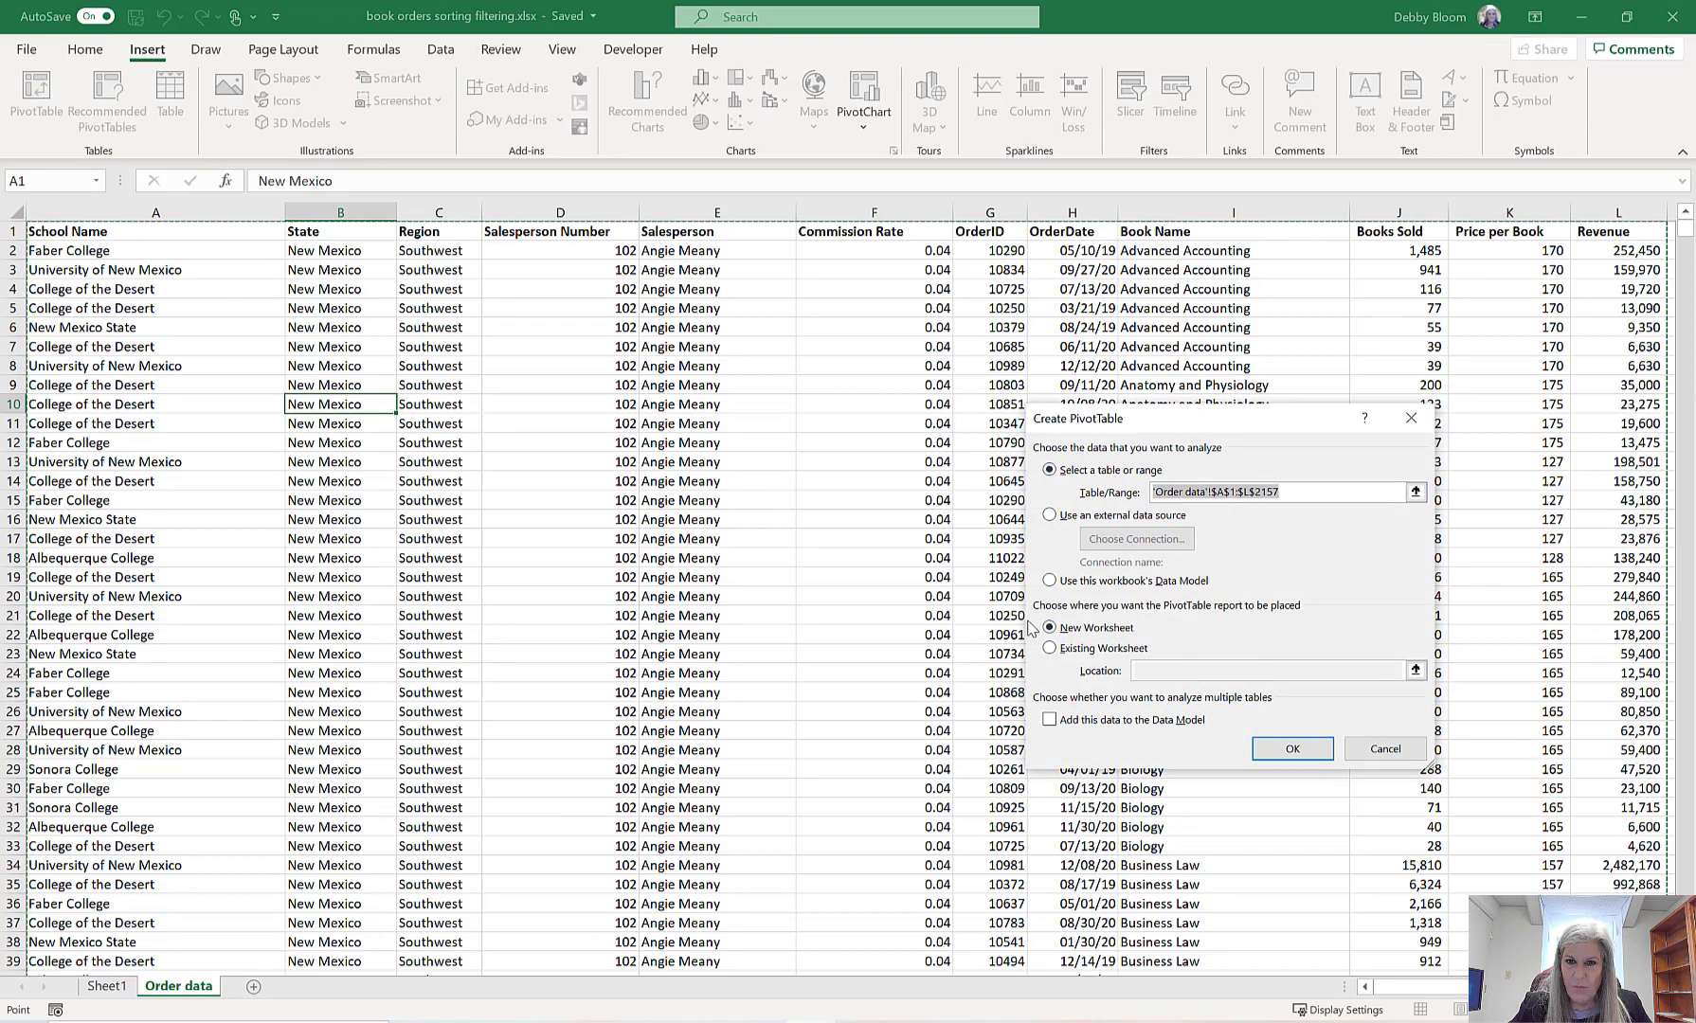
pyautogui.click(1286, 750)
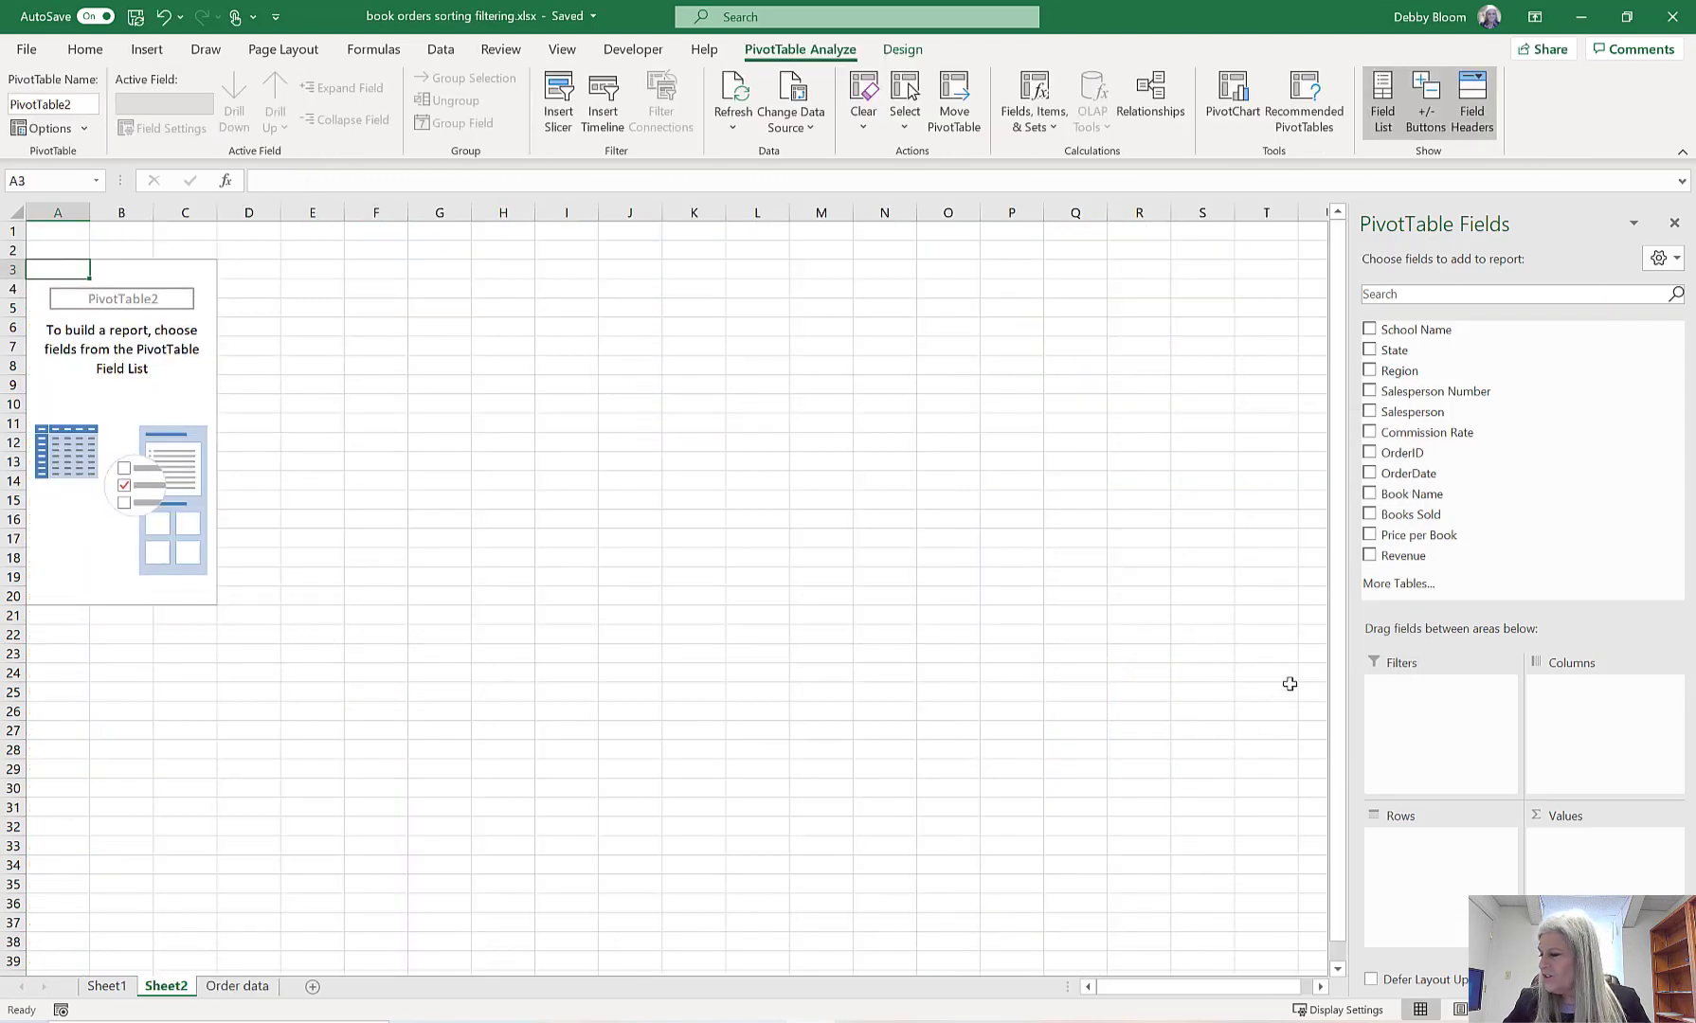
# - Lay out the new PivotTable with Book Name in the rows, Region in the columns and Revenue summed in the values
pyautogui.moveTo(1462, 372); pyautogui.dragTo(1450, 864)
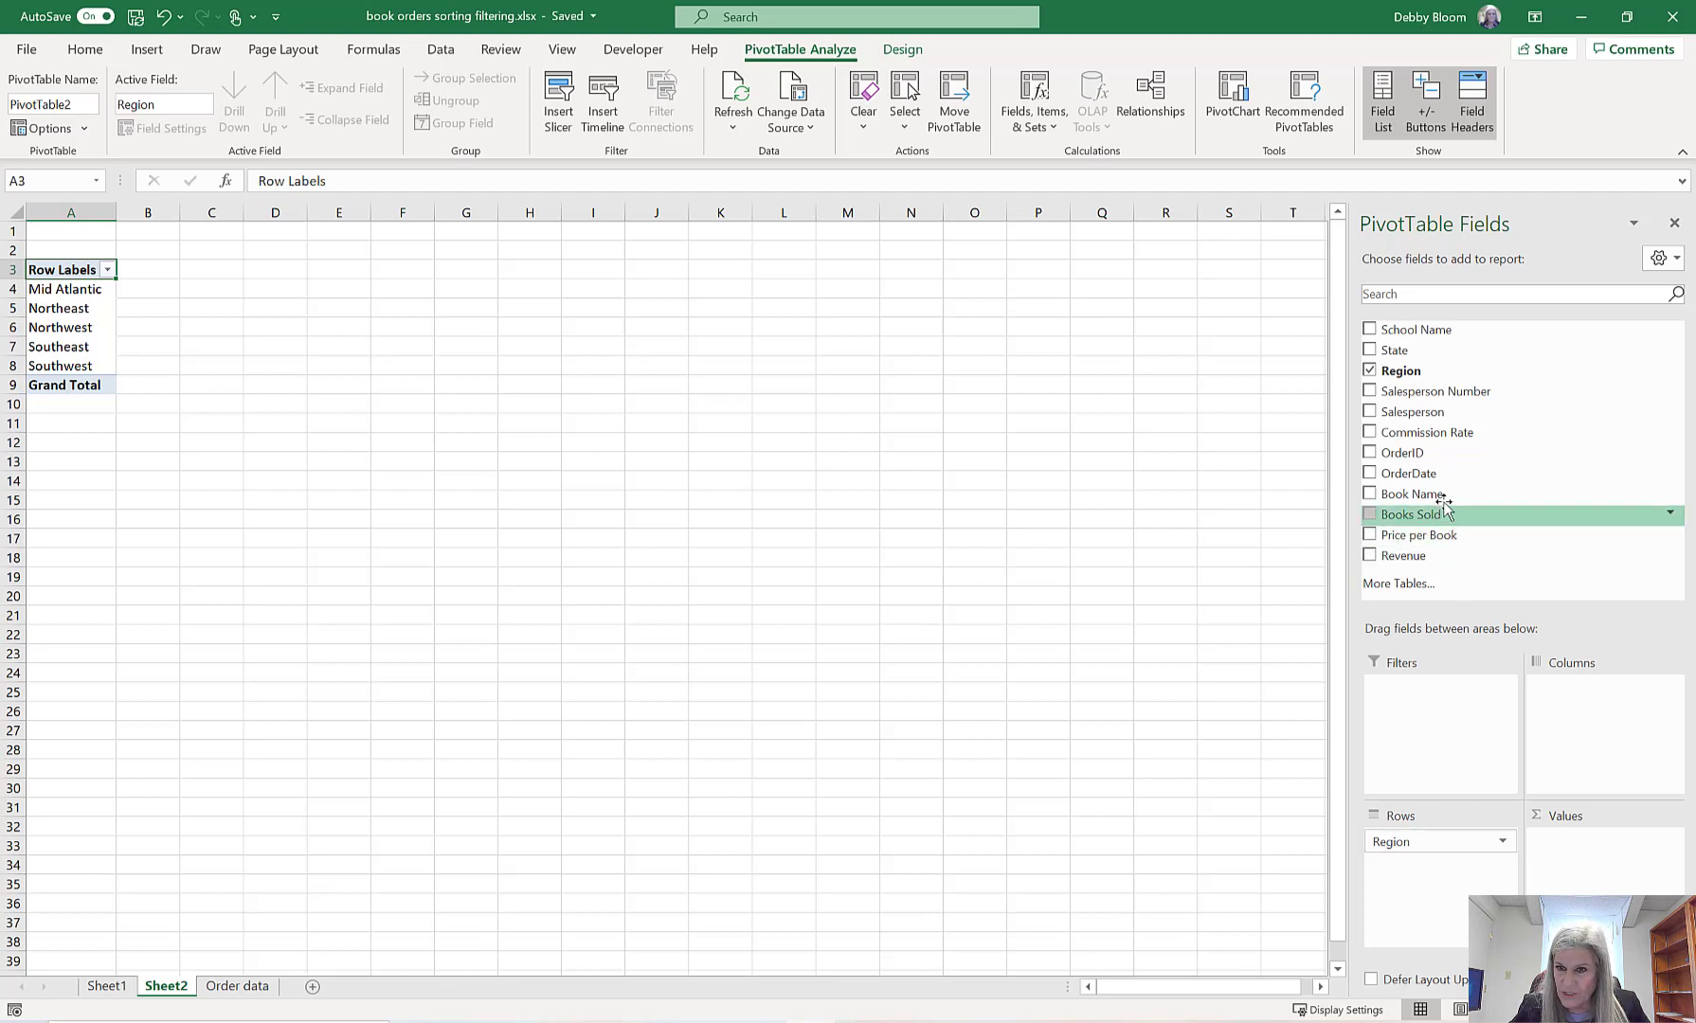
pyautogui.moveTo(1438, 494); pyautogui.dragTo(1606, 715)
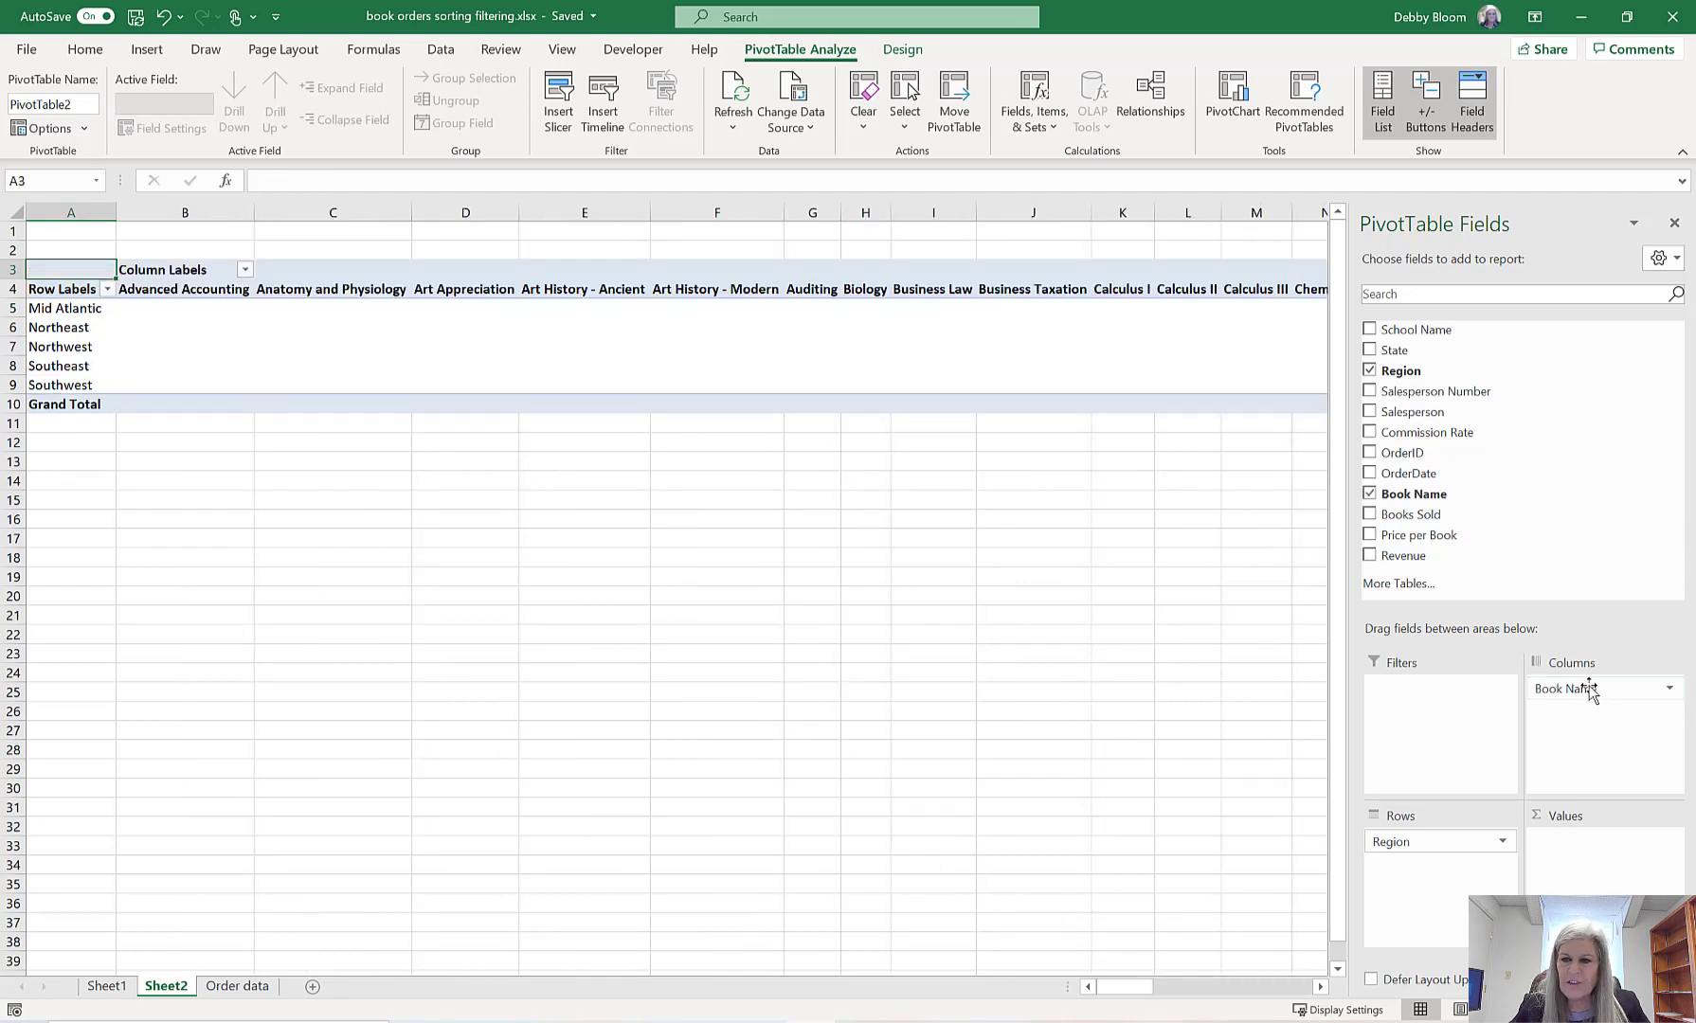
pyautogui.moveTo(1591, 692)
pyautogui.mouseDown()
pyautogui.moveTo(1594, 731)
pyautogui.moveTo(1476, 900)
pyautogui.moveTo(1447, 856)
pyautogui.moveTo(1573, 720)
pyautogui.mouseUp()
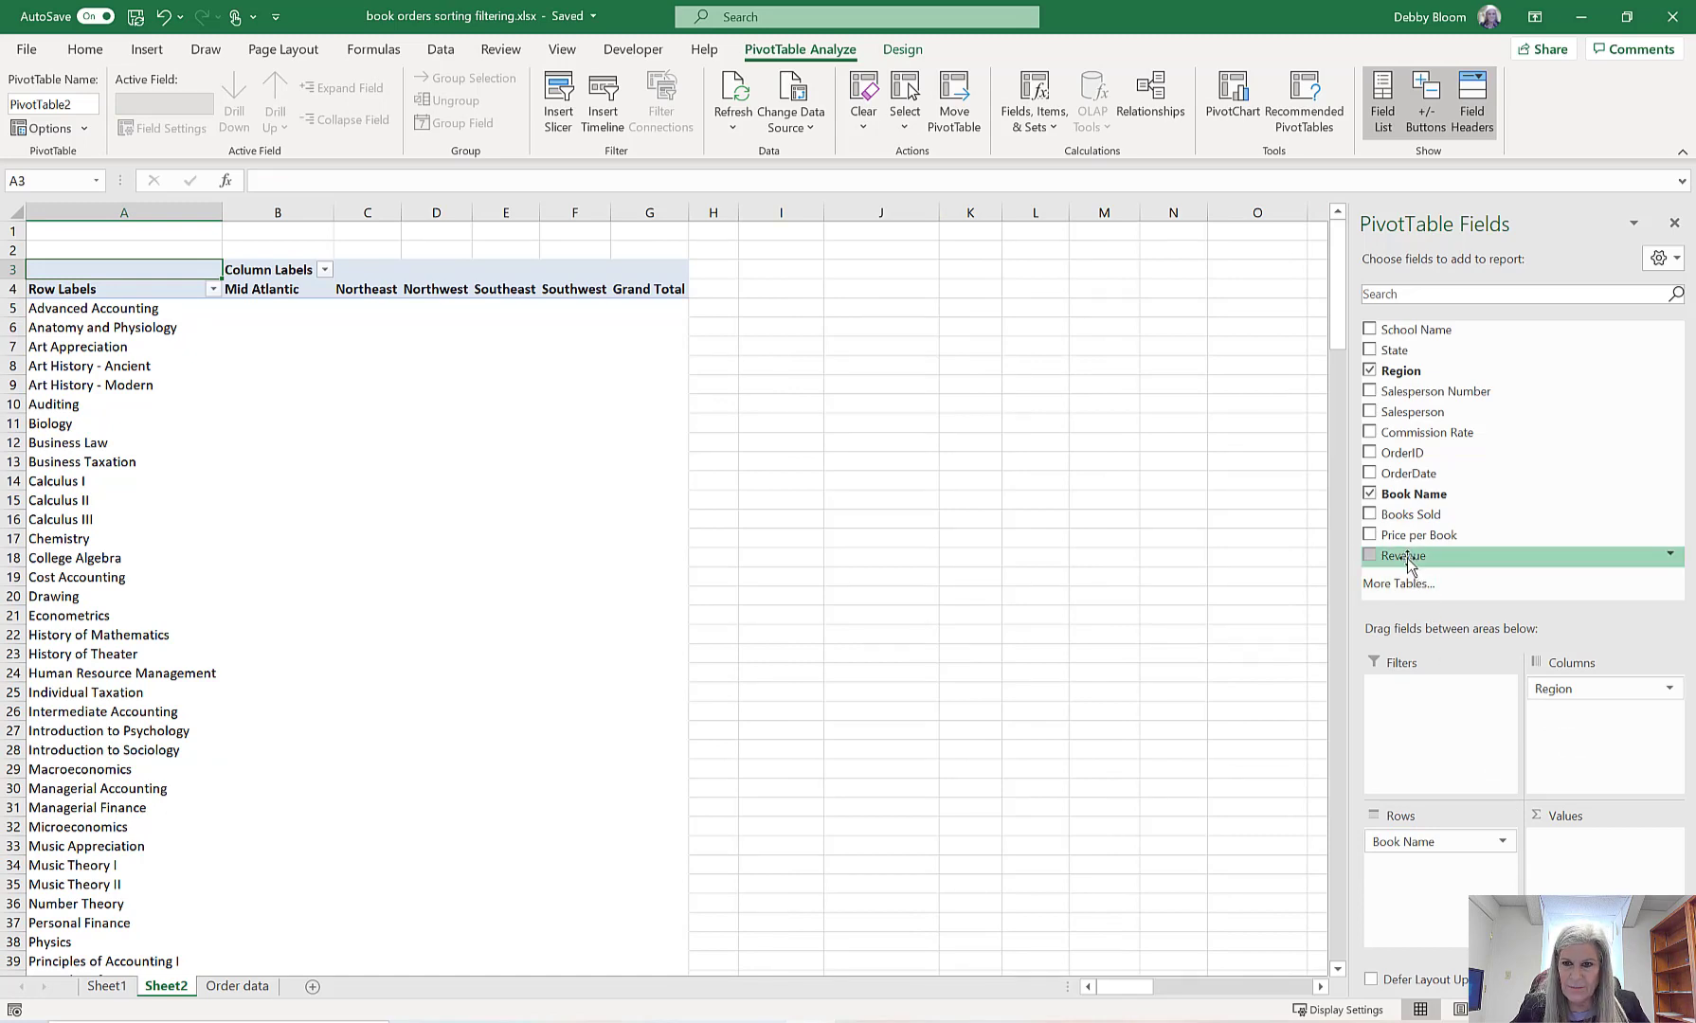
pyautogui.moveTo(1409, 562); pyautogui.dragTo(1565, 872)
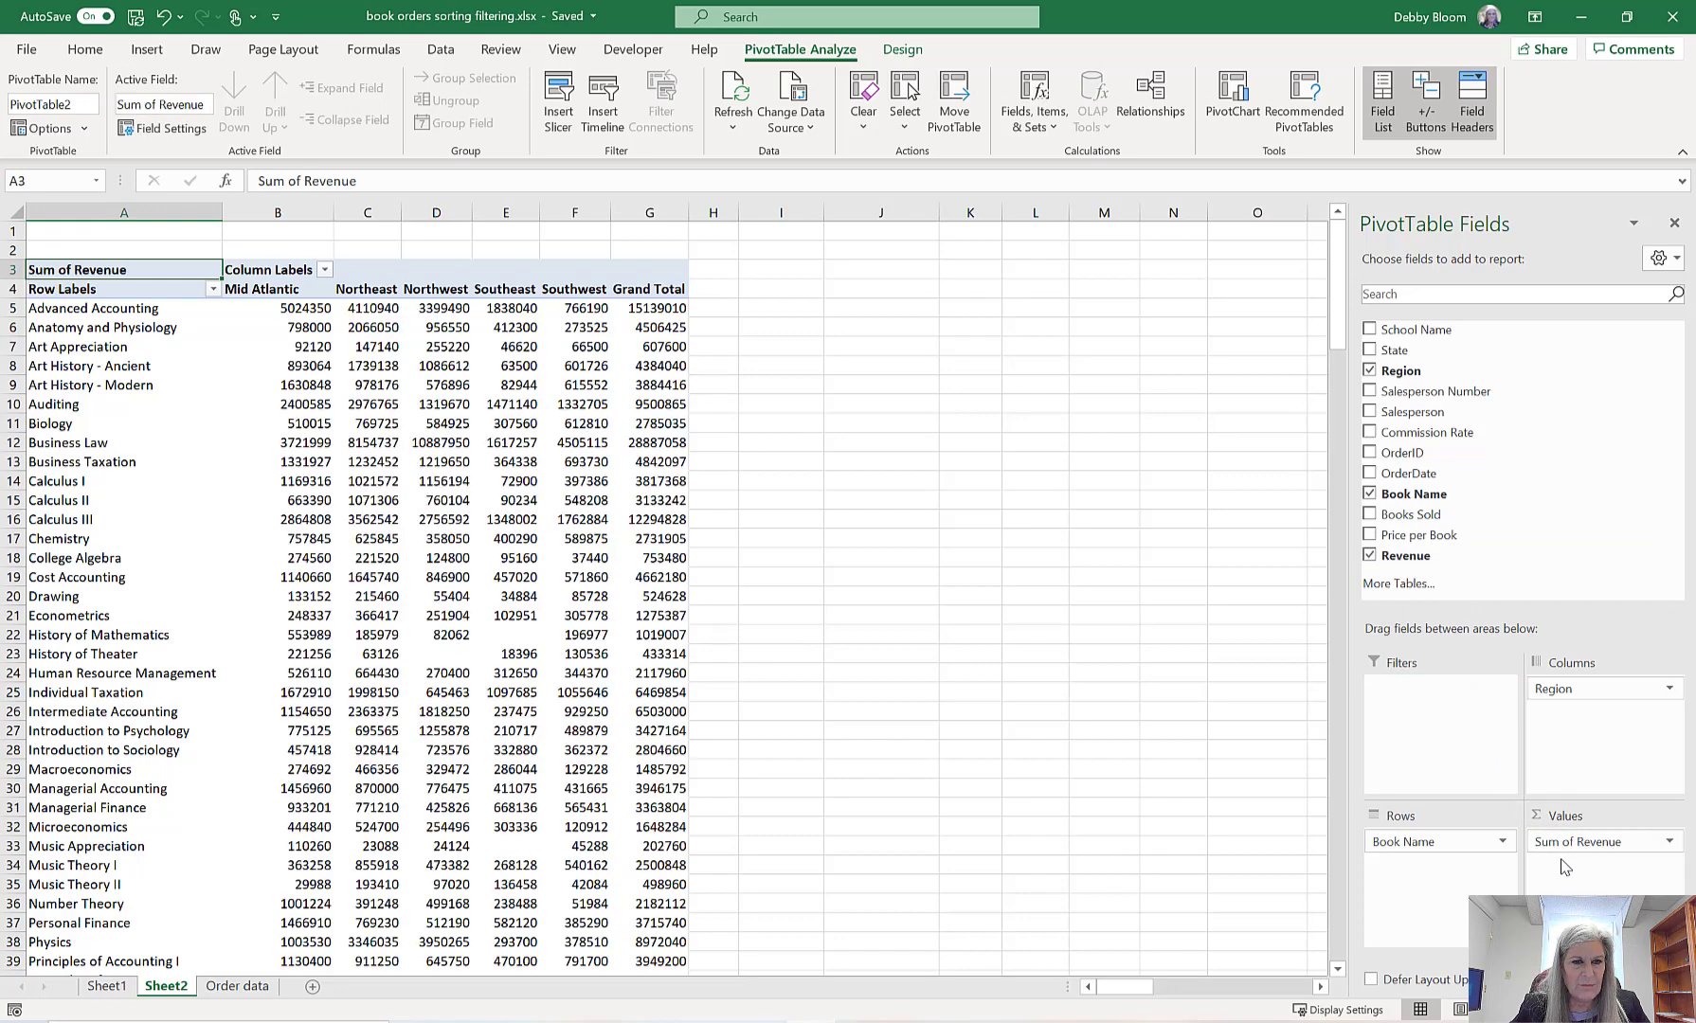